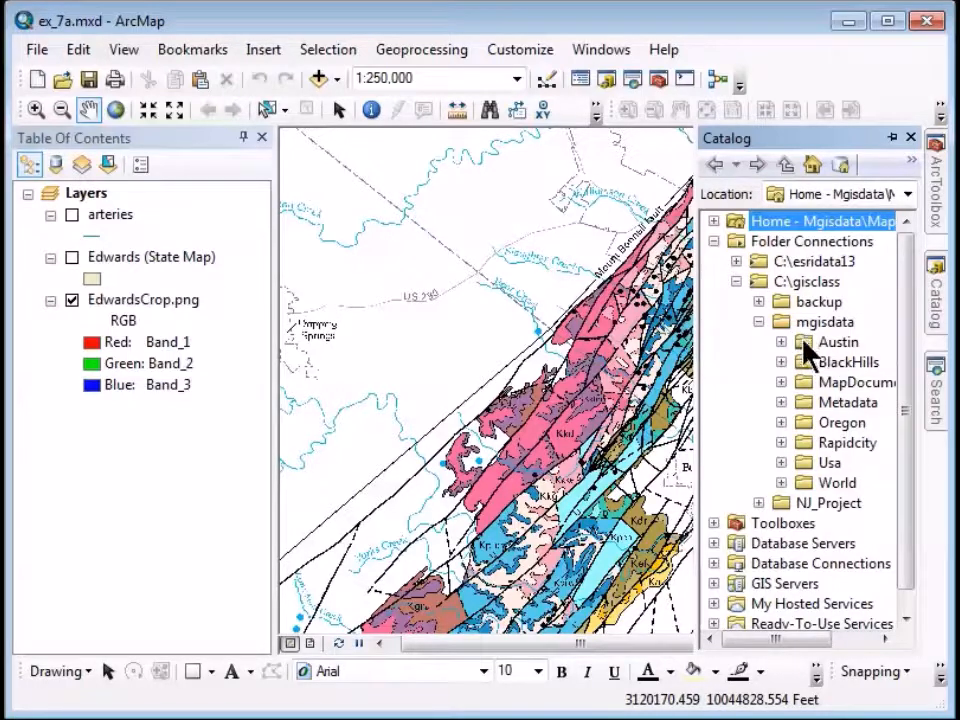
# Create a new file geodatabase named Edwards in the Austin folder, then show ArcToolbox.
pyautogui.rightClick(803, 346)
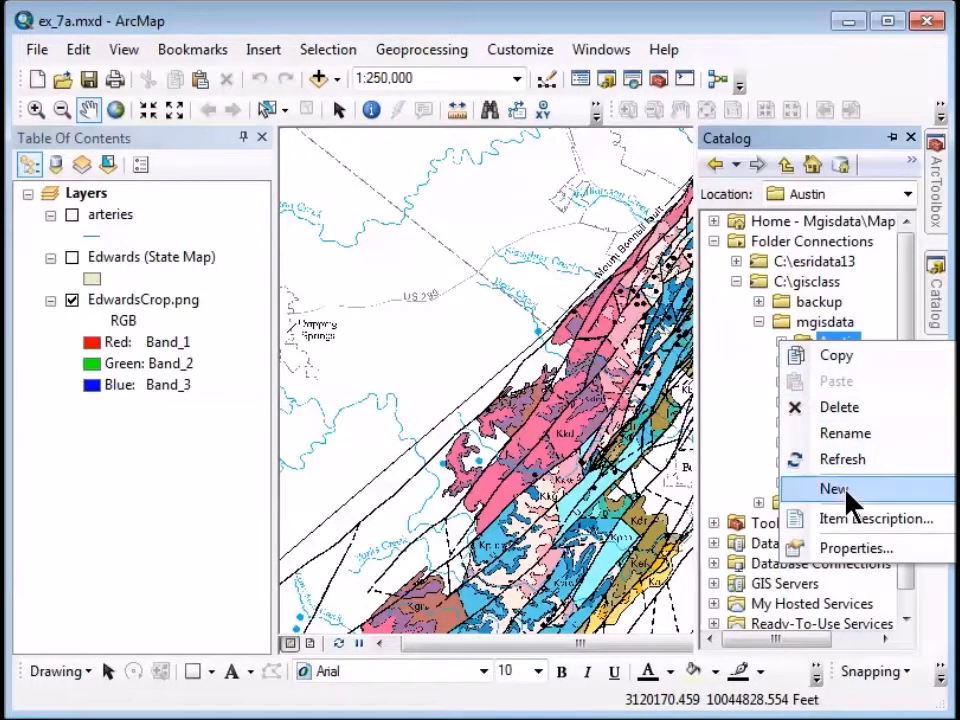
pyautogui.moveTo(849, 491)
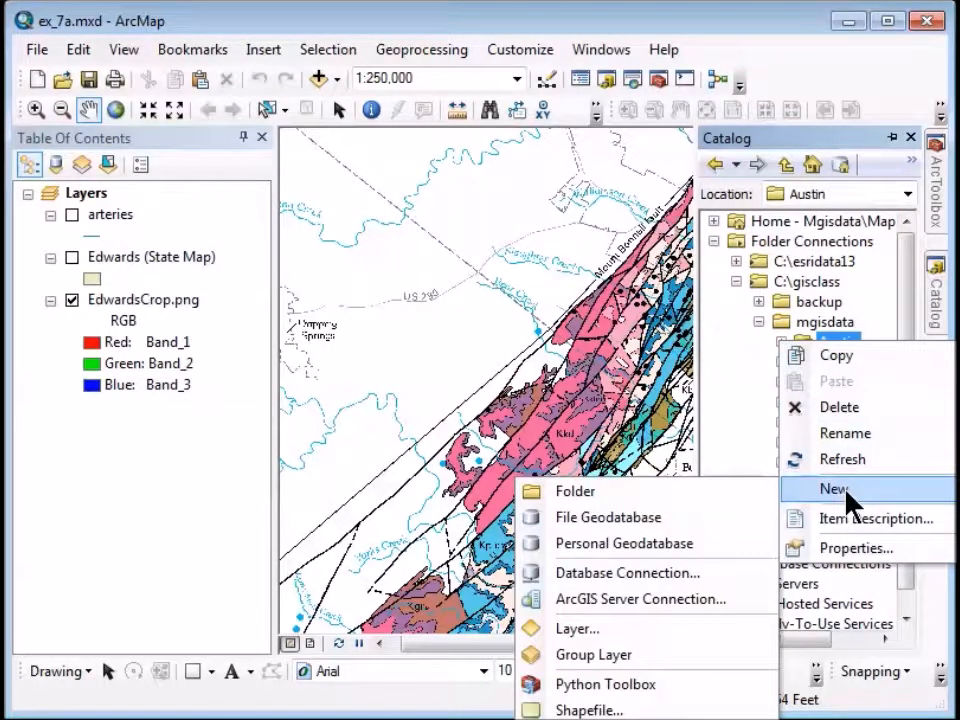
pyautogui.click(658, 521)
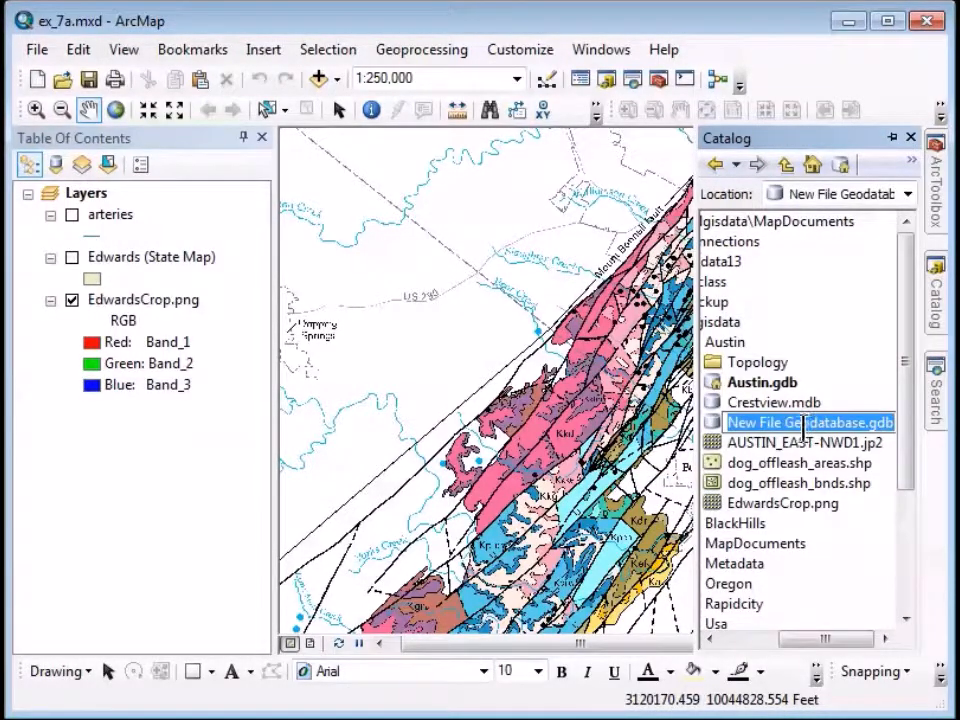
pyautogui.write('Edwards')
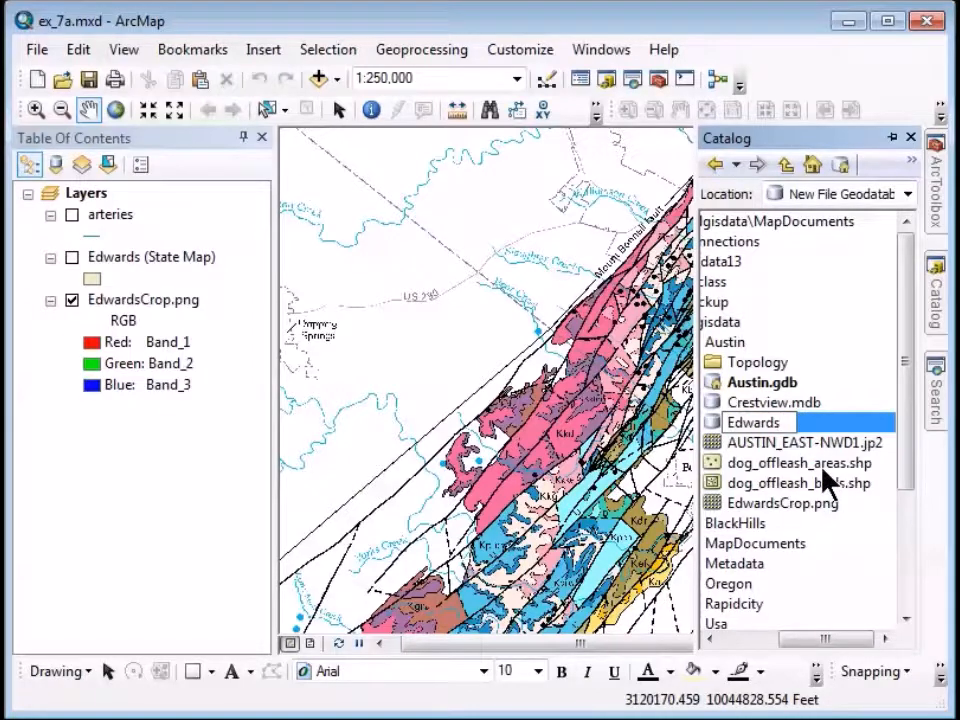
pyautogui.press('Return')
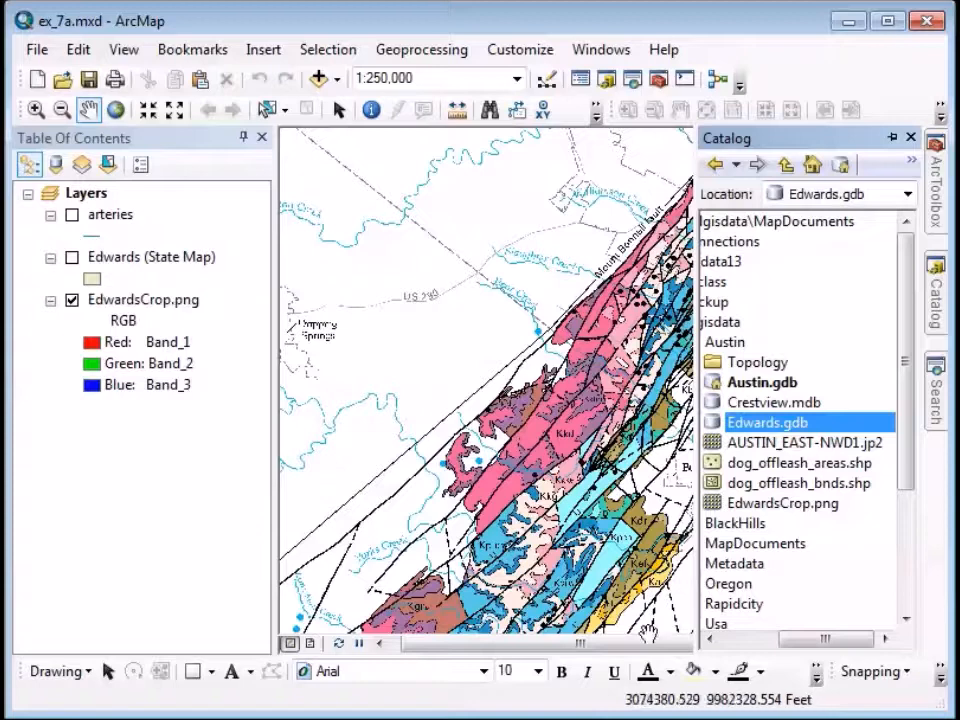
pyautogui.click(936, 185)
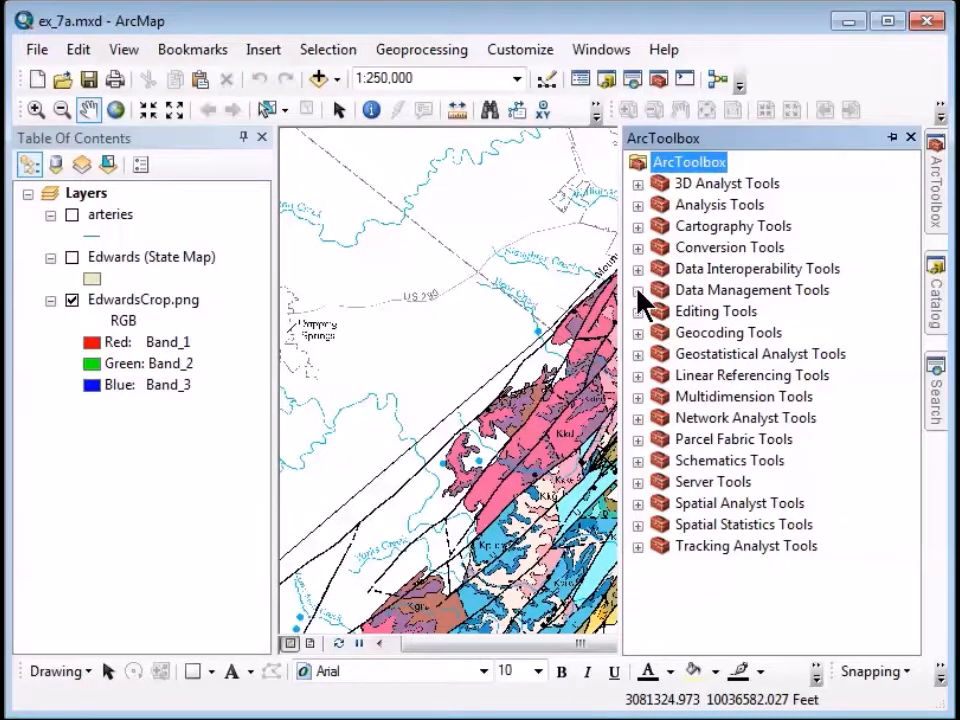
# Open the Create Feature Class tool from Data Management Tools > Feature Class.
pyautogui.click(638, 290)
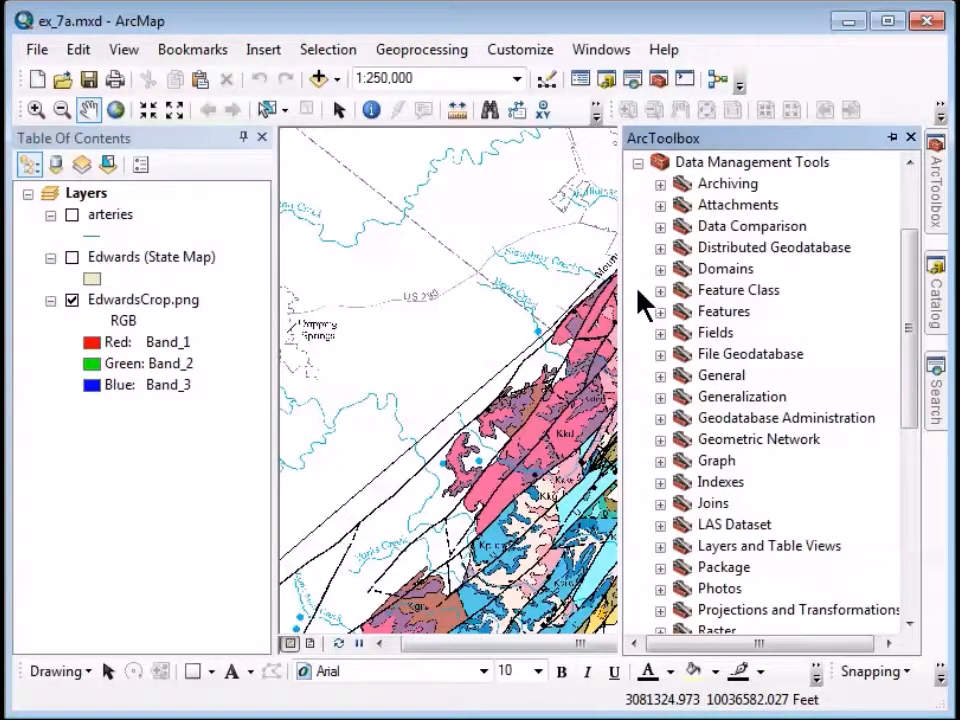
pyautogui.click(660, 291)
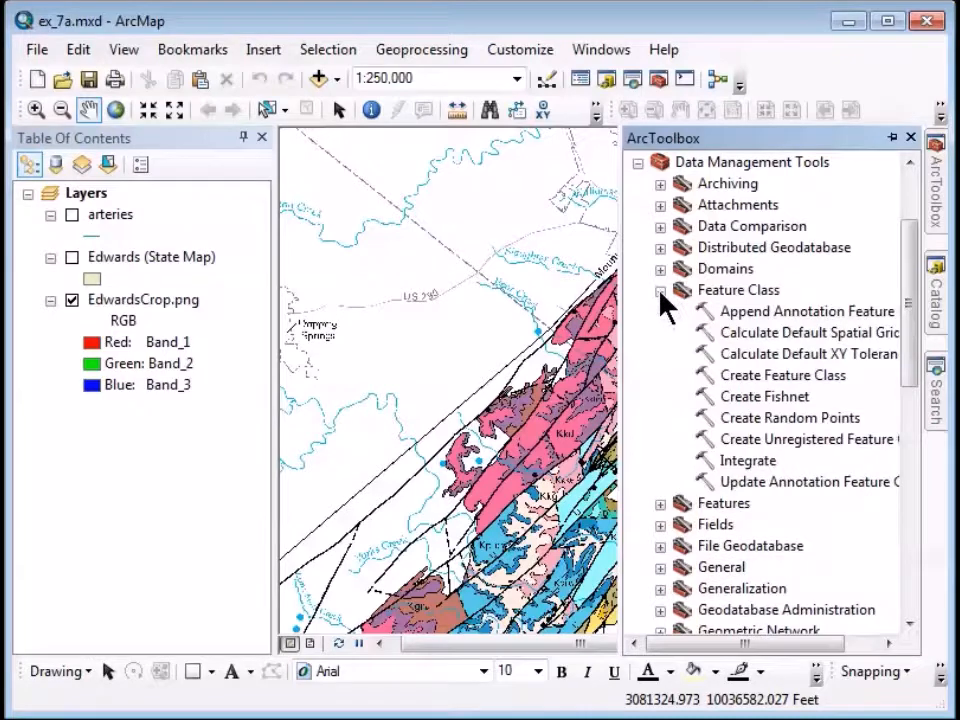
pyautogui.doubleClick(743, 376)
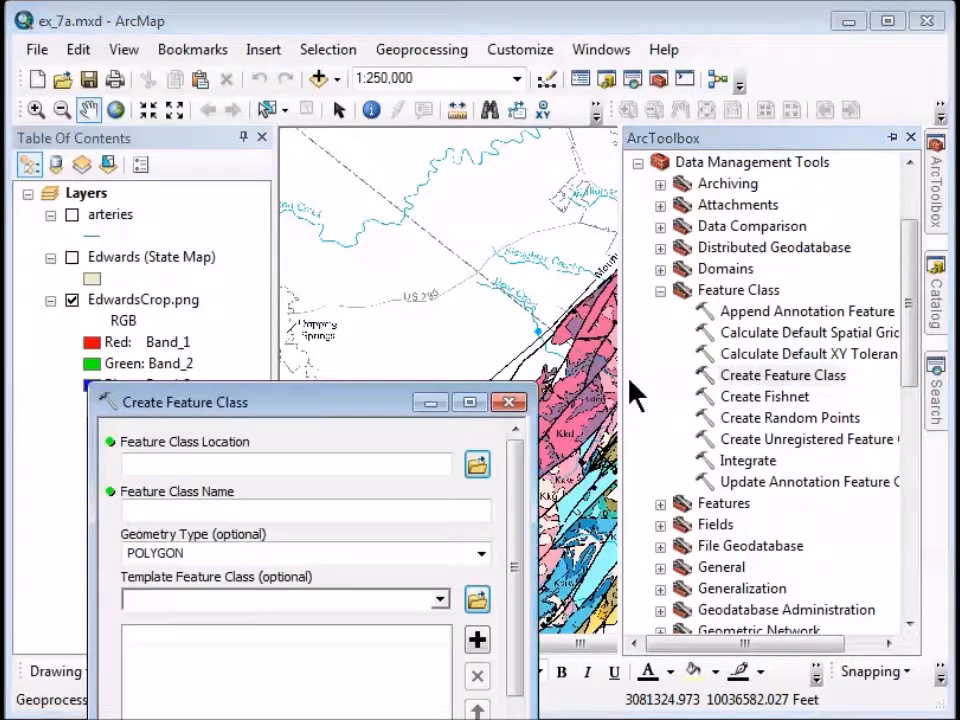
pyautogui.moveTo(322, 405); pyautogui.dragTo(360, 155)
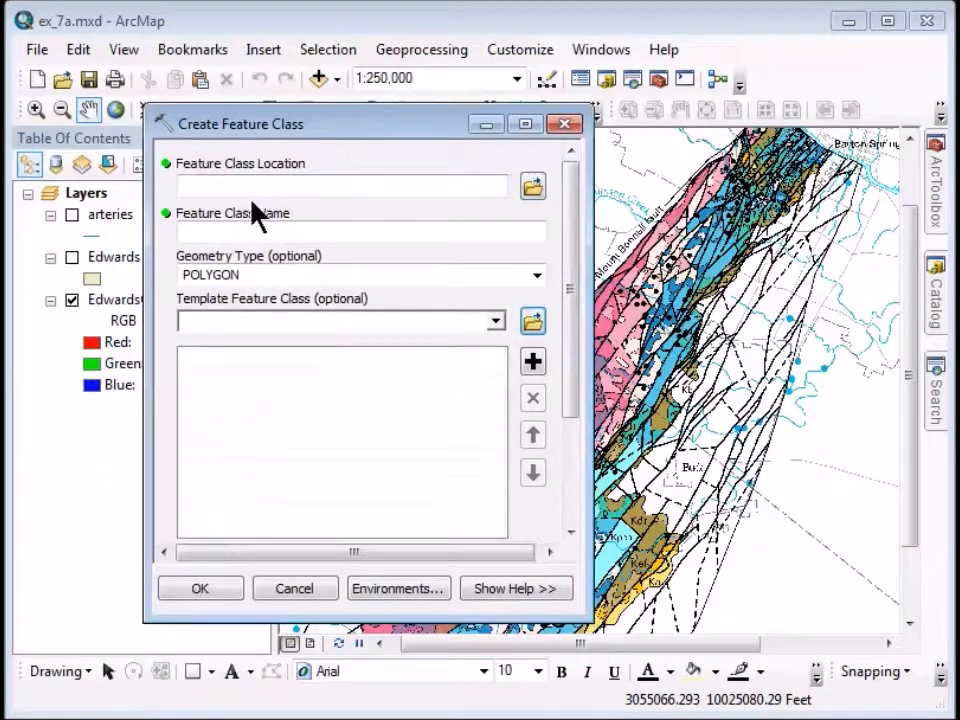
# Set the output location to Austin\Edwards.gdb and name the feature class karstfeatures.
pyautogui.click(536, 190)
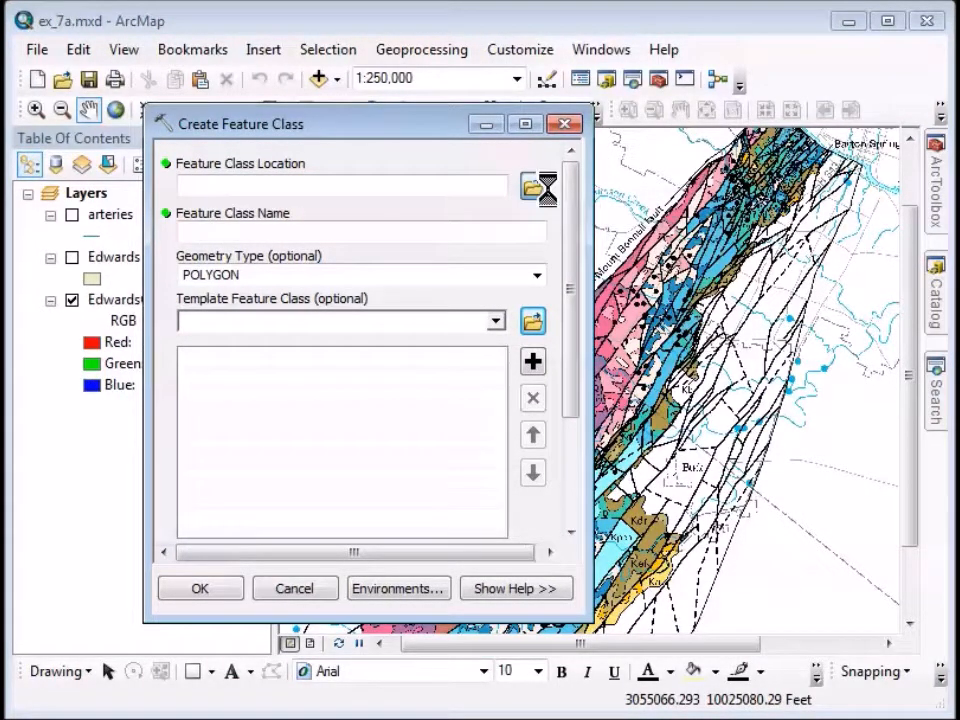
pyautogui.click(404, 219)
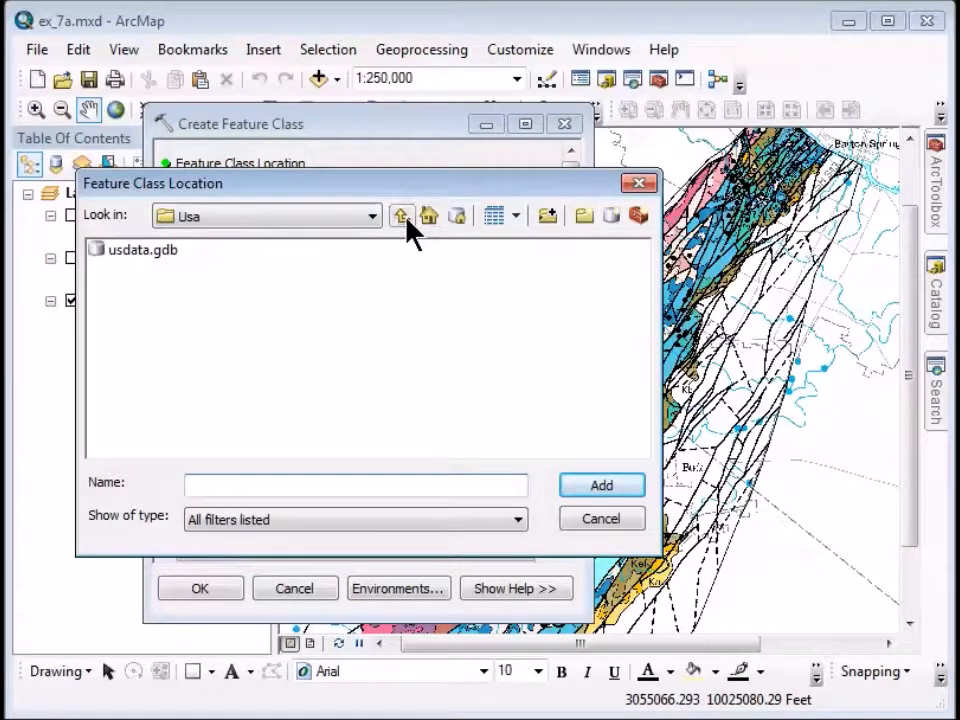
pyautogui.click(404, 219)
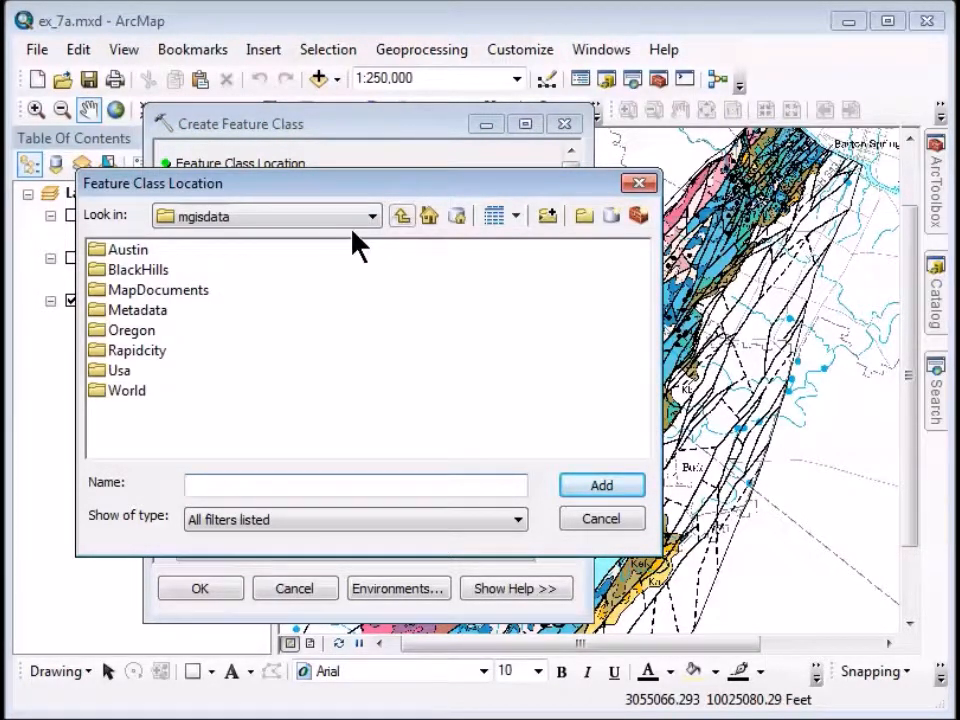
pyautogui.doubleClick(101, 251)
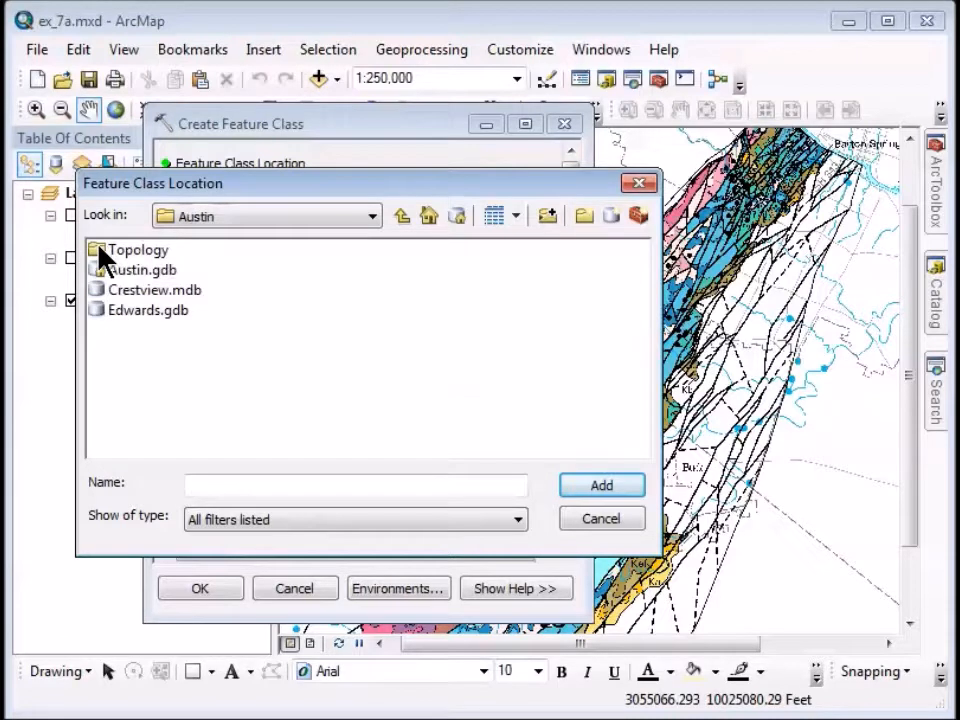
pyautogui.click(100, 310)
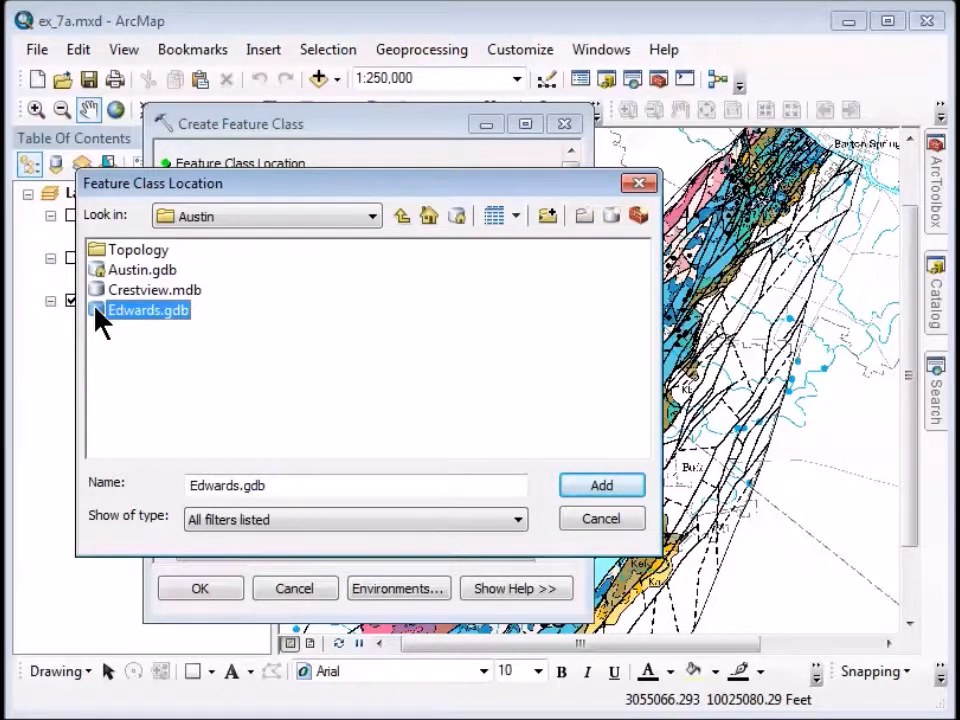
pyautogui.click(610, 487)
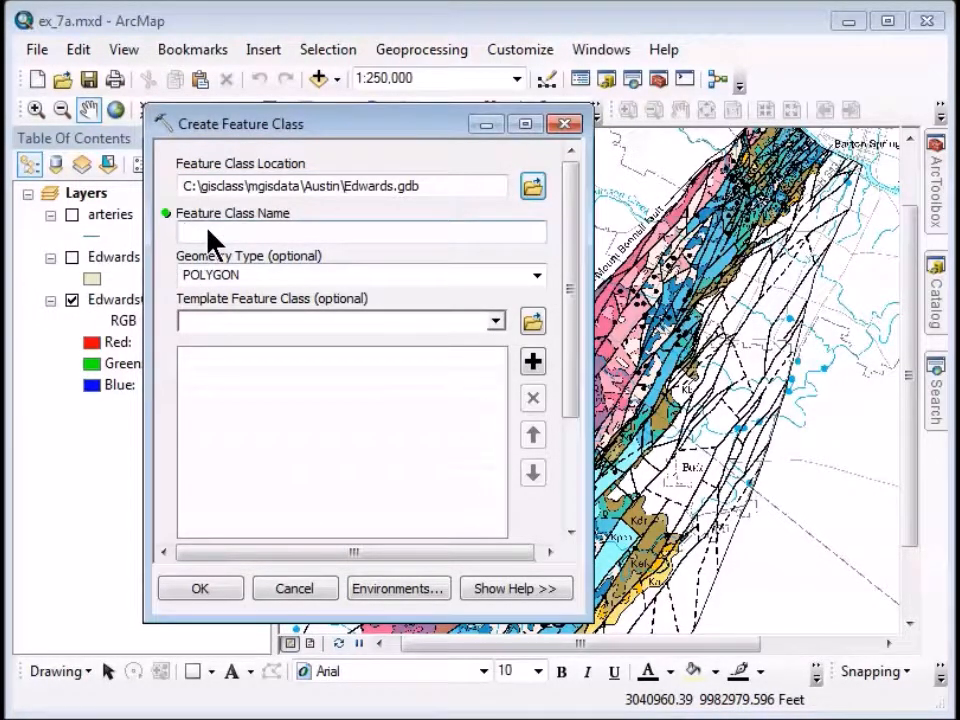
pyautogui.write('karstfeatures')
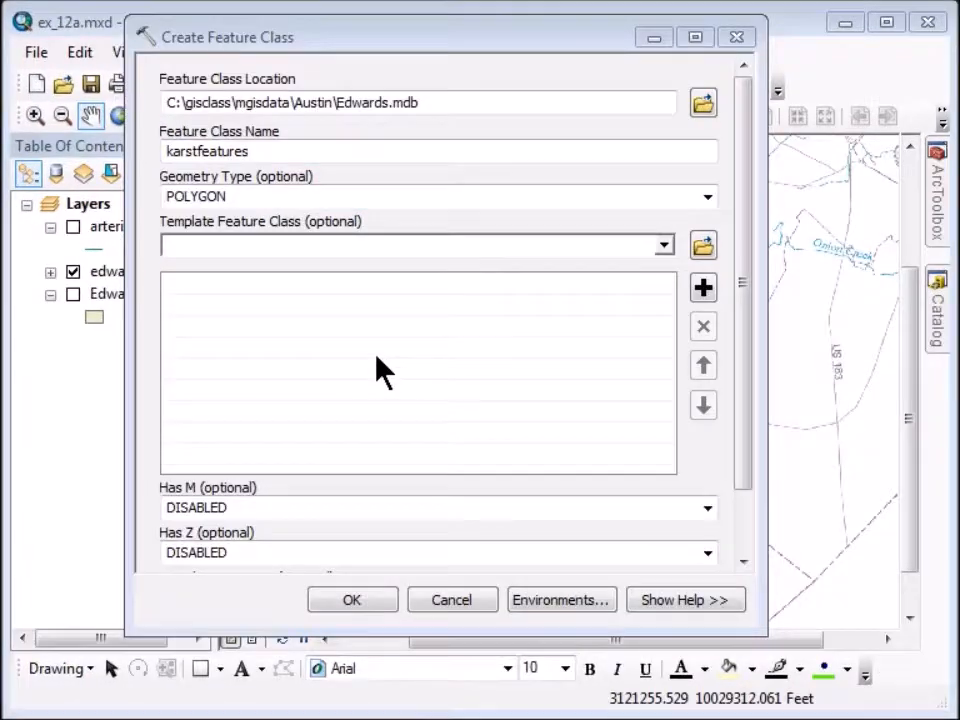
# Change the karstfeatures geometry type from POLYGON to POINT.
pyautogui.click(707, 197)
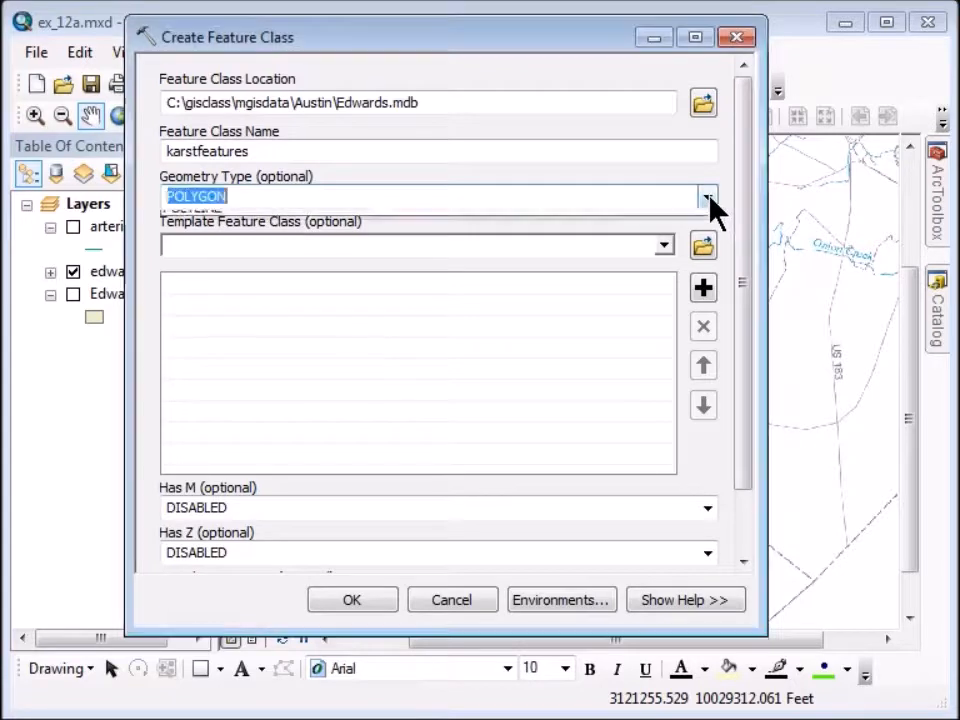
pyautogui.click(290, 222)
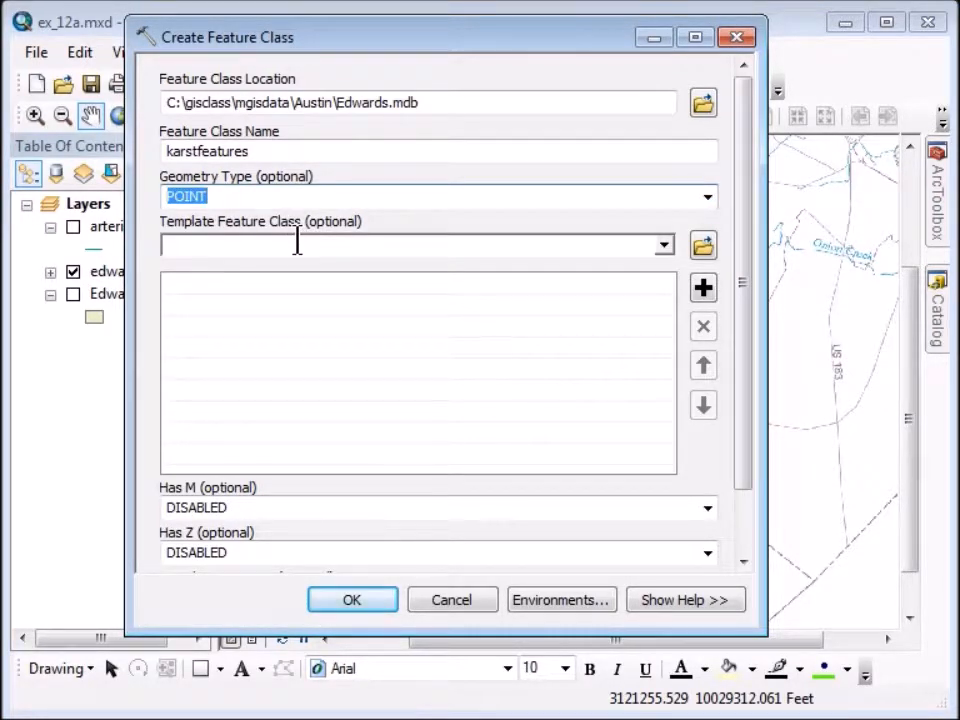
pyautogui.moveTo(752, 285); pyautogui.dragTo(754, 381)
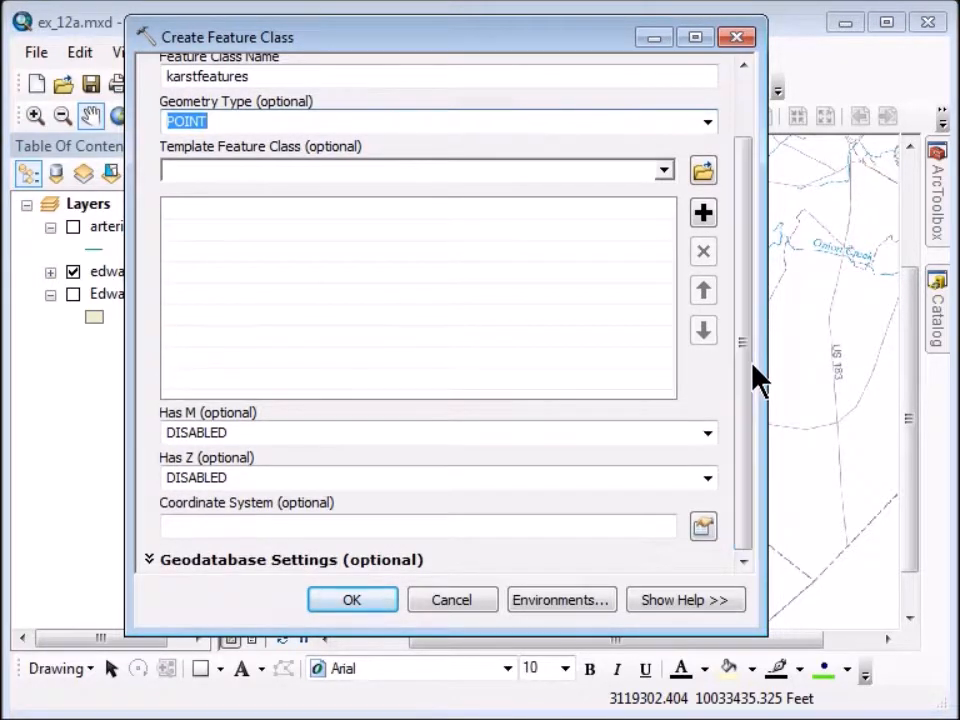
# Import NAD_1983_StatePlane_Texas_Central_FIPS_4203_Feet from Austin.gdb's Environmental dataset and create karstfeatures.
pyautogui.click(703, 529)
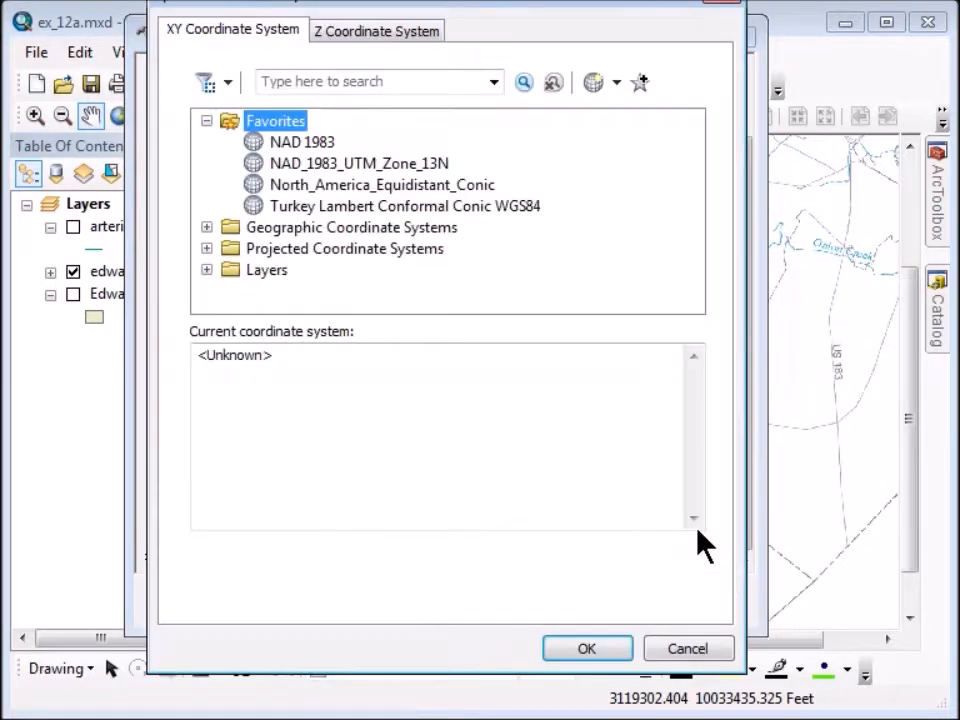
pyautogui.moveTo(579, 3); pyautogui.dragTo(579, 17)
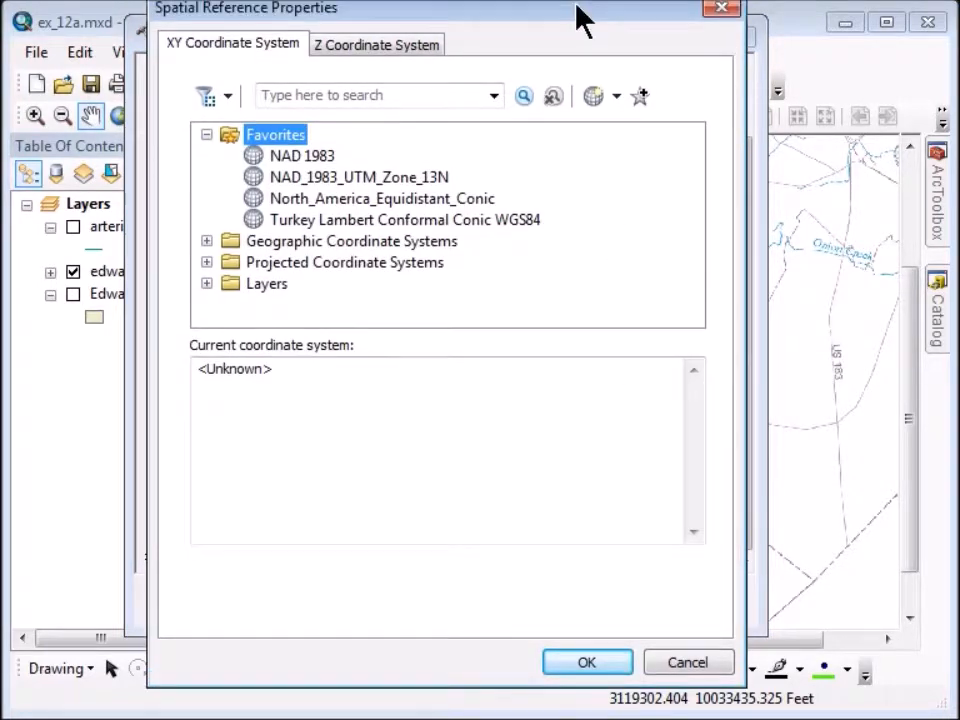
pyautogui.click(619, 96)
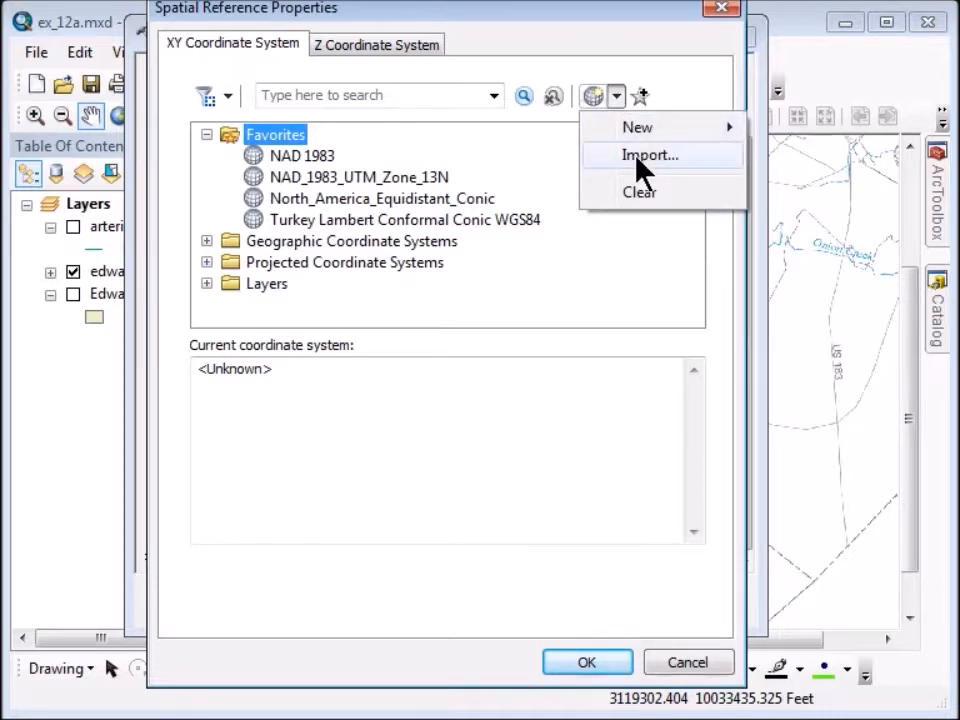
pyautogui.click(637, 157)
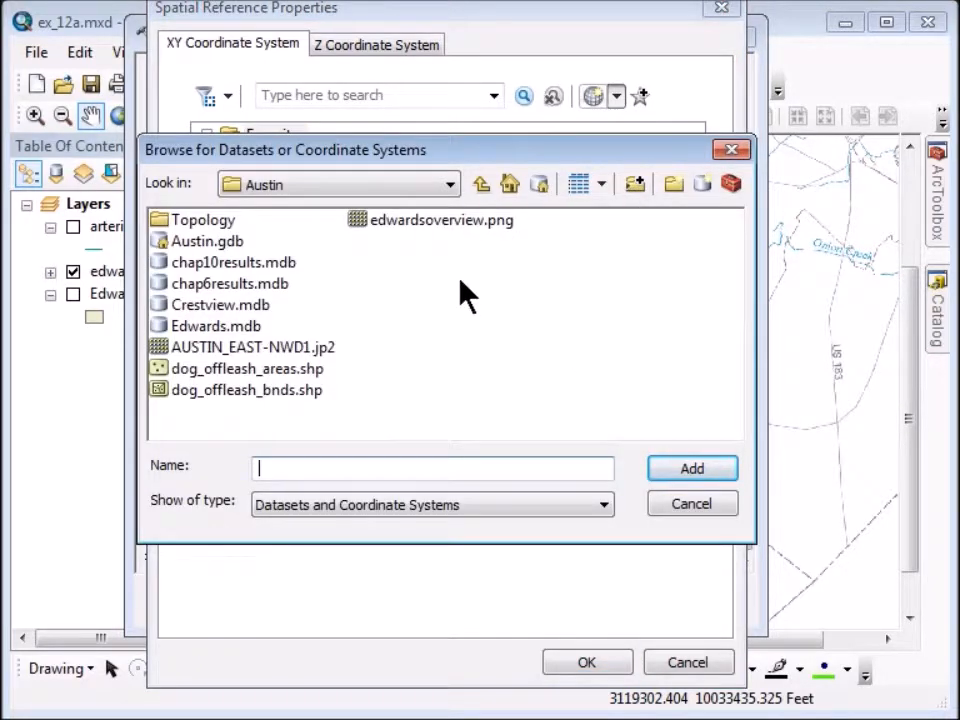
pyautogui.doubleClick(168, 250)
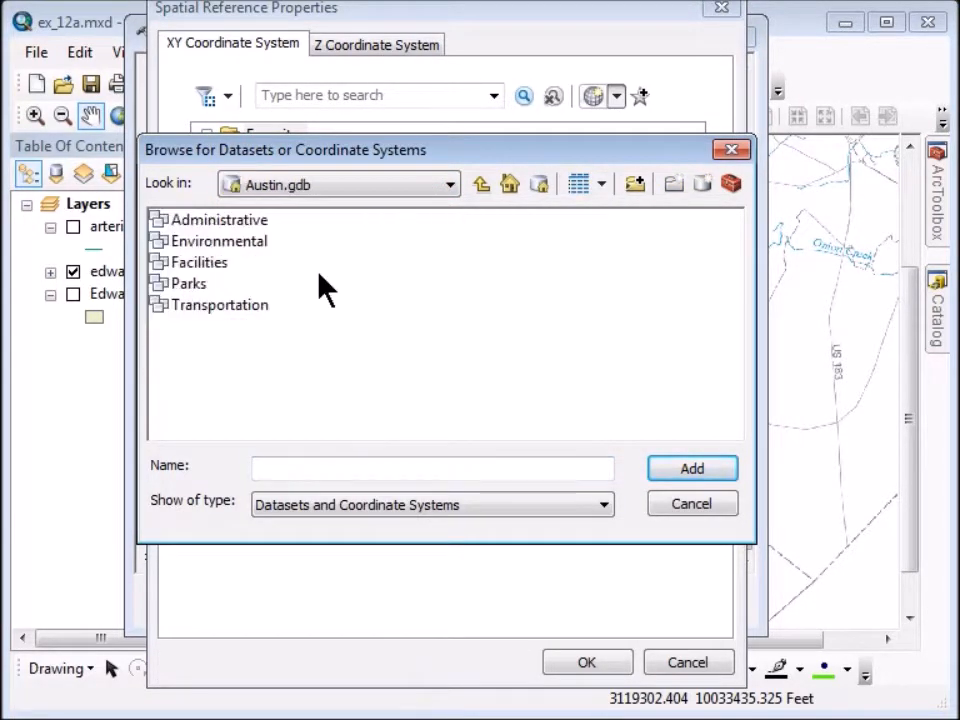
pyautogui.click(165, 248)
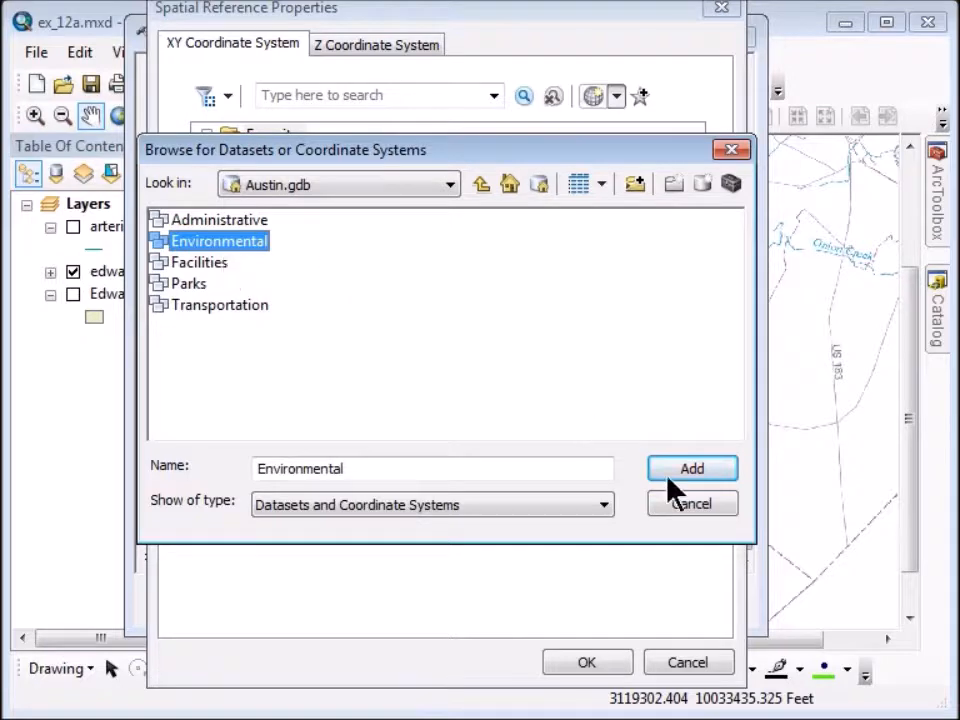
pyautogui.click(701, 480)
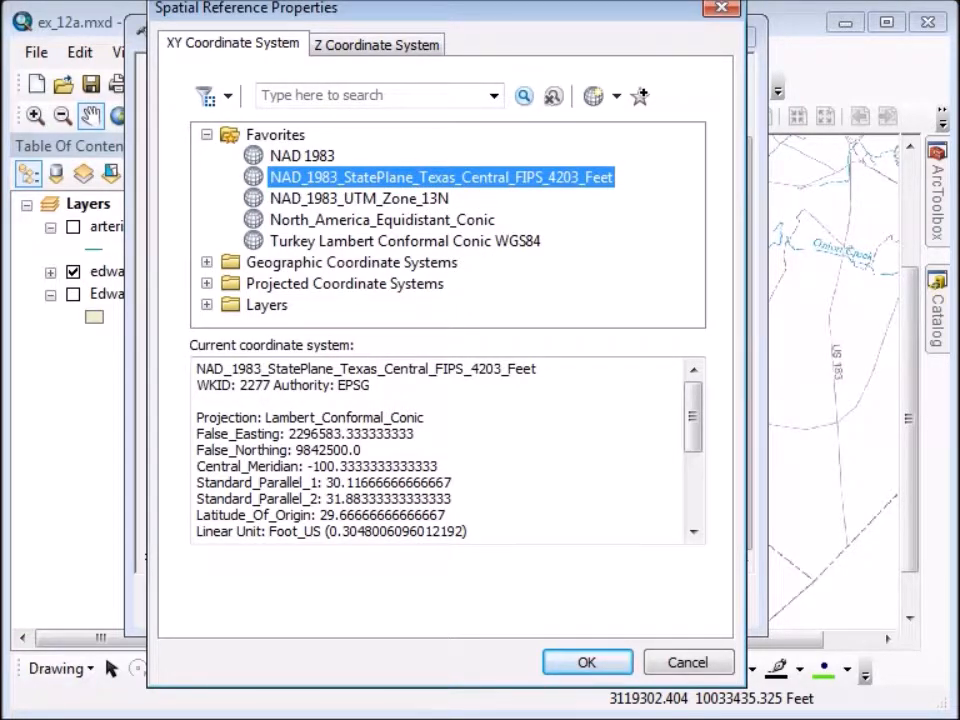
pyautogui.click(251, 175)
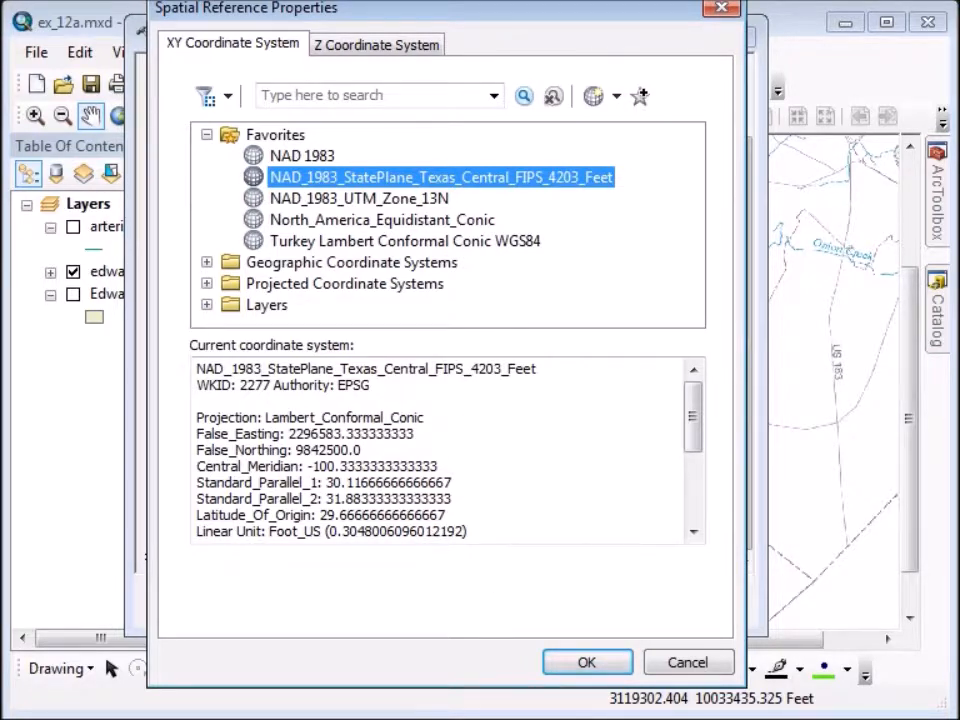
pyautogui.click(570, 664)
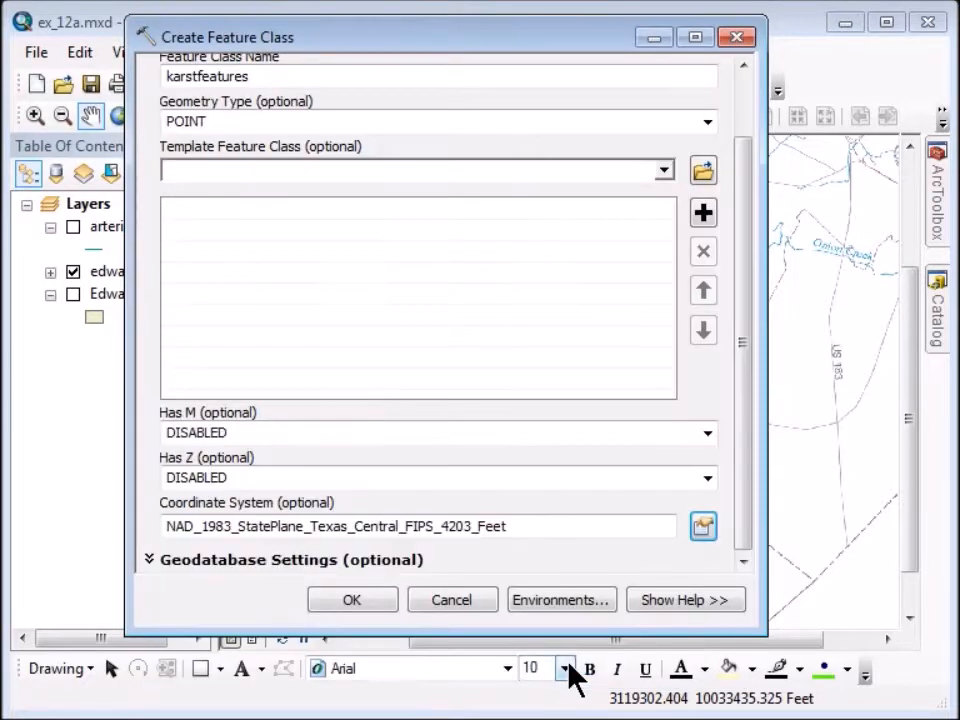
pyautogui.click(355, 602)
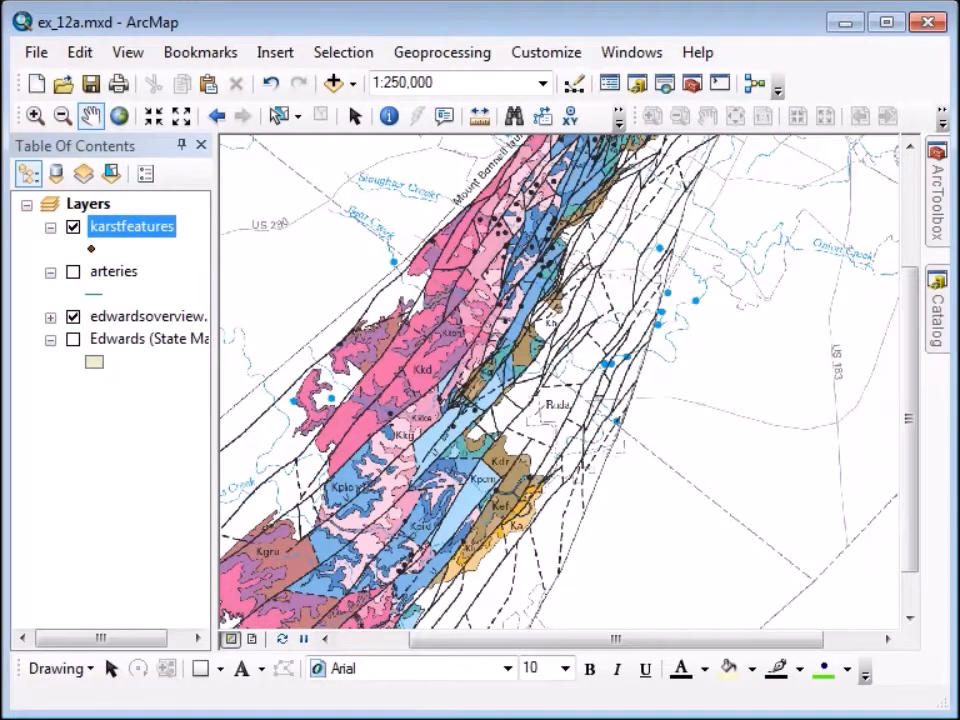
# Reopen Create Feature Class and set the output location to Edwards.mdb.
pyautogui.moveTo(942, 207)
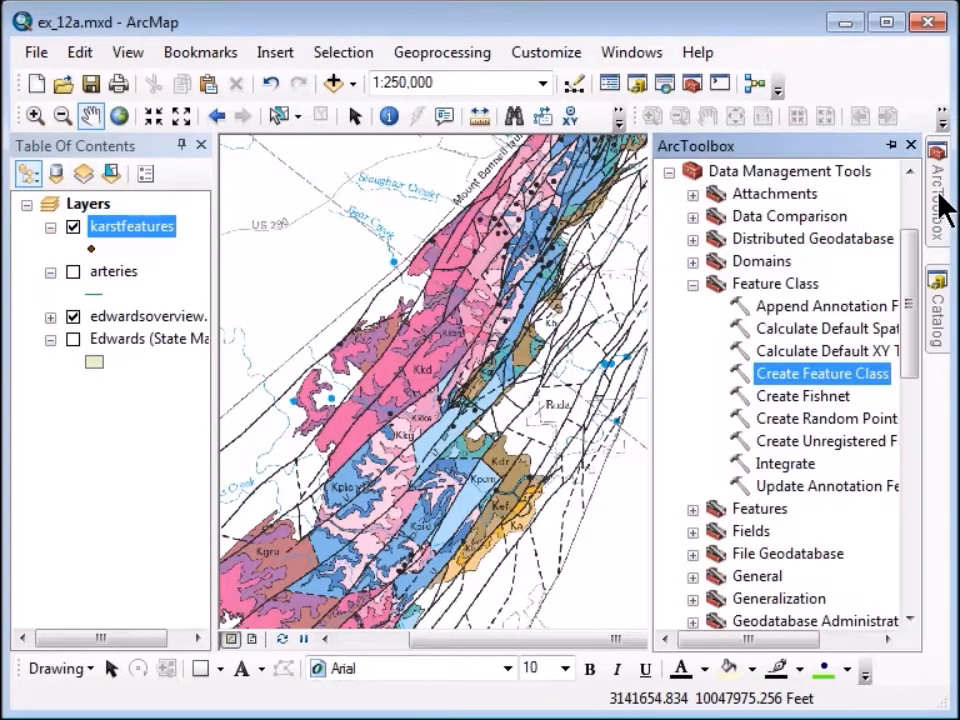
pyautogui.doubleClick(743, 381)
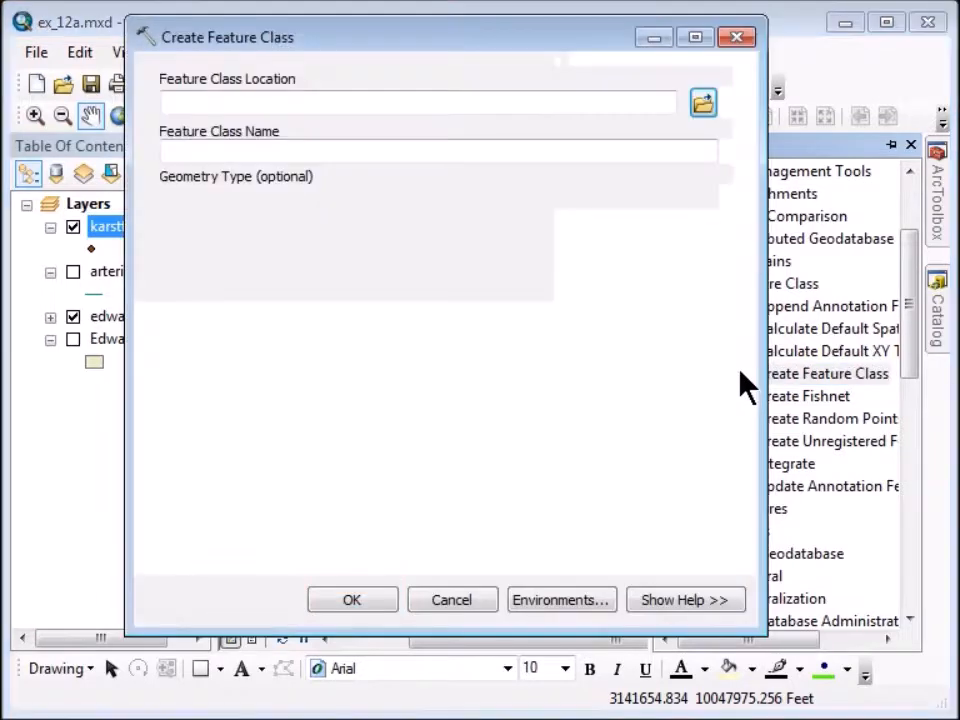
pyautogui.click(702, 106)
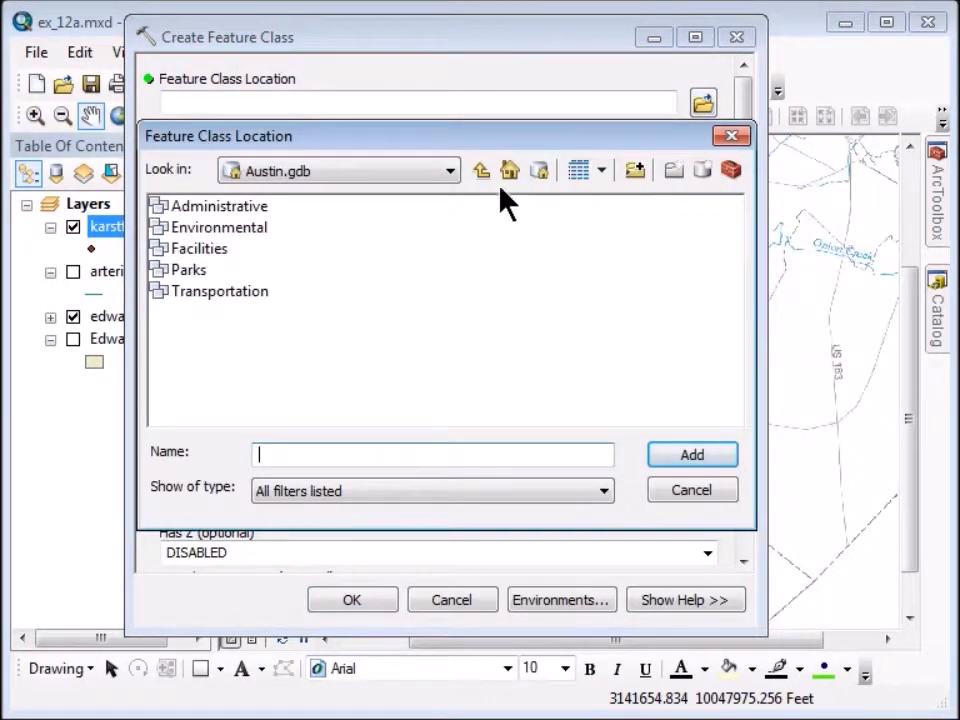
pyautogui.click(482, 171)
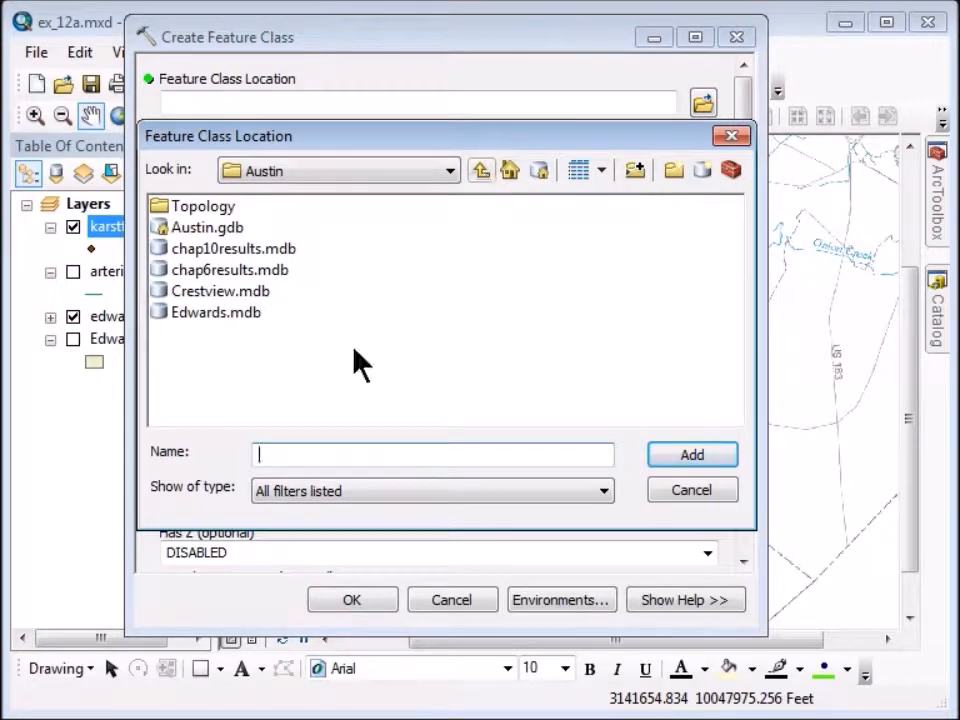
pyautogui.click(200, 314)
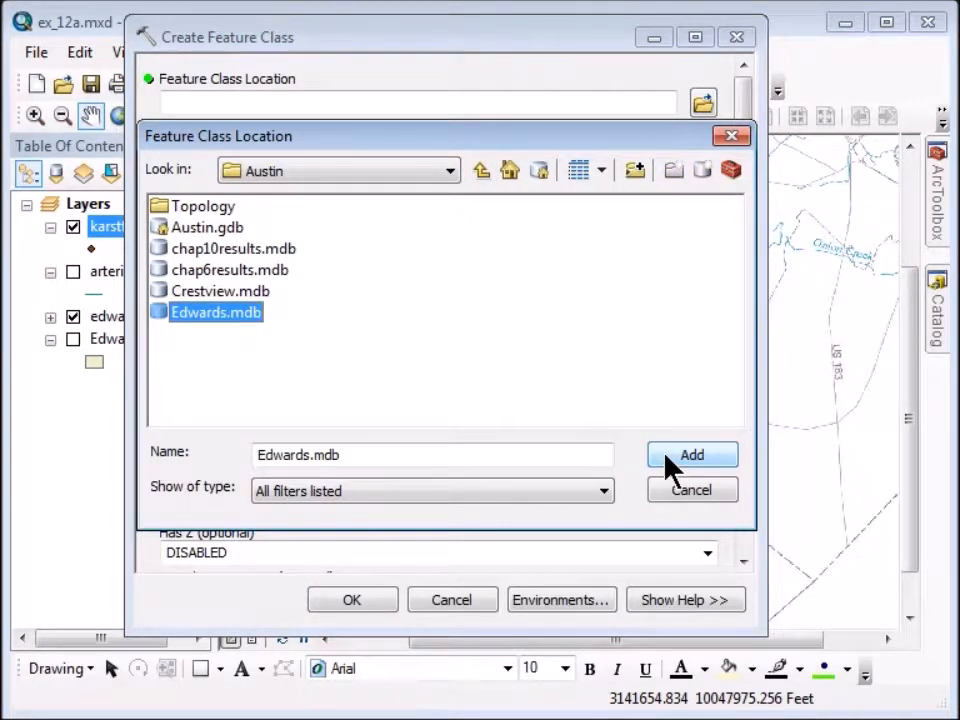
pyautogui.click(666, 452)
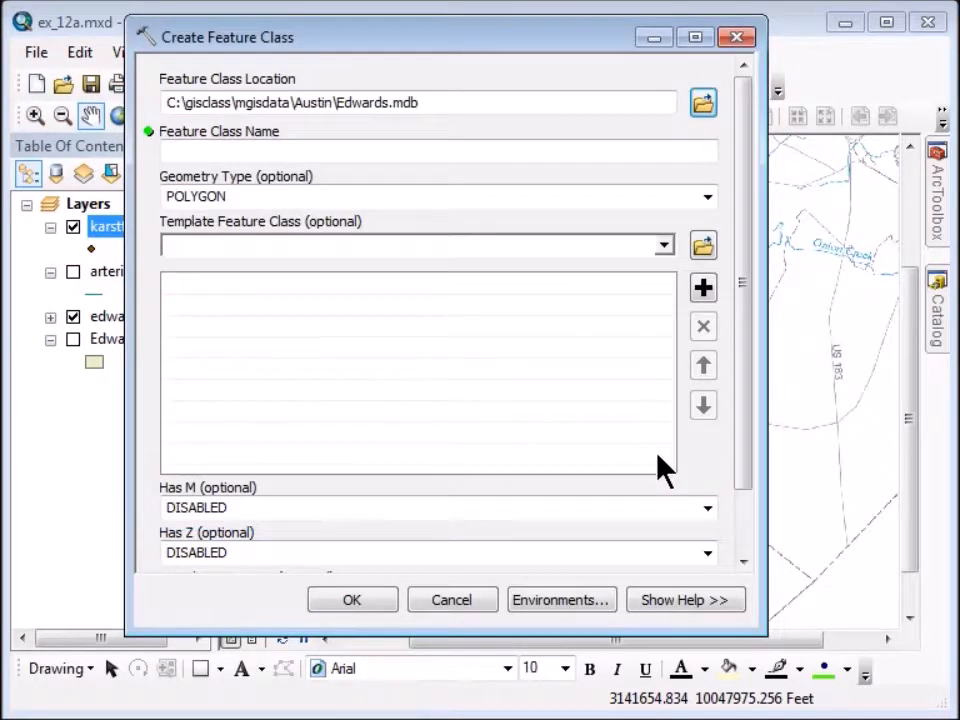
# Name the feature class faults and set its geometry type to POLYLINE.
pyautogui.click(200, 151)
pyautogui.write('faults')
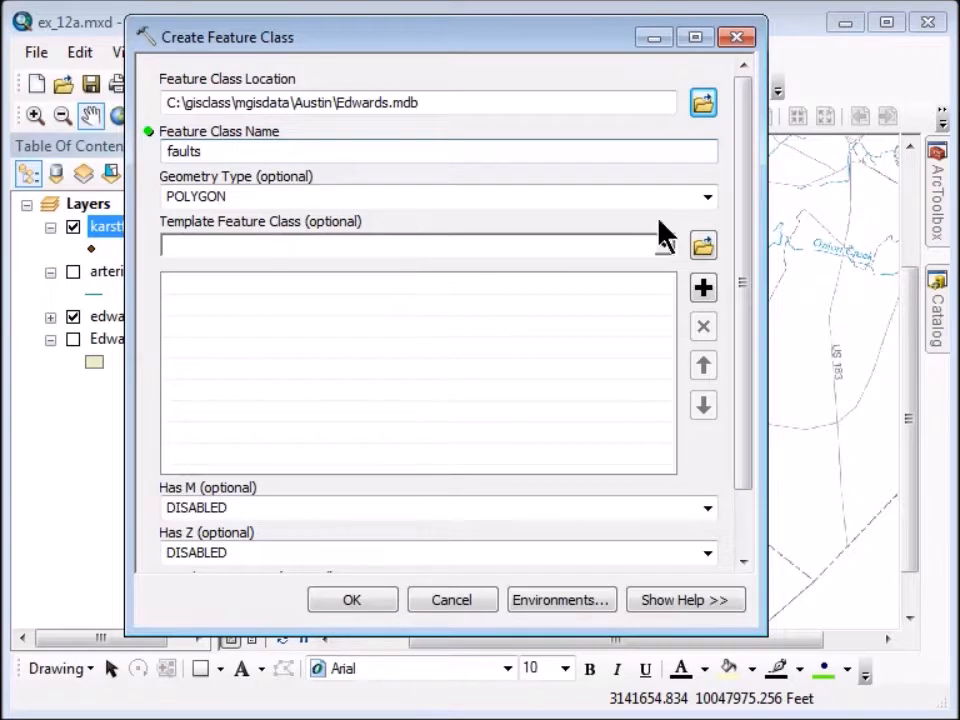
pyautogui.click(706, 198)
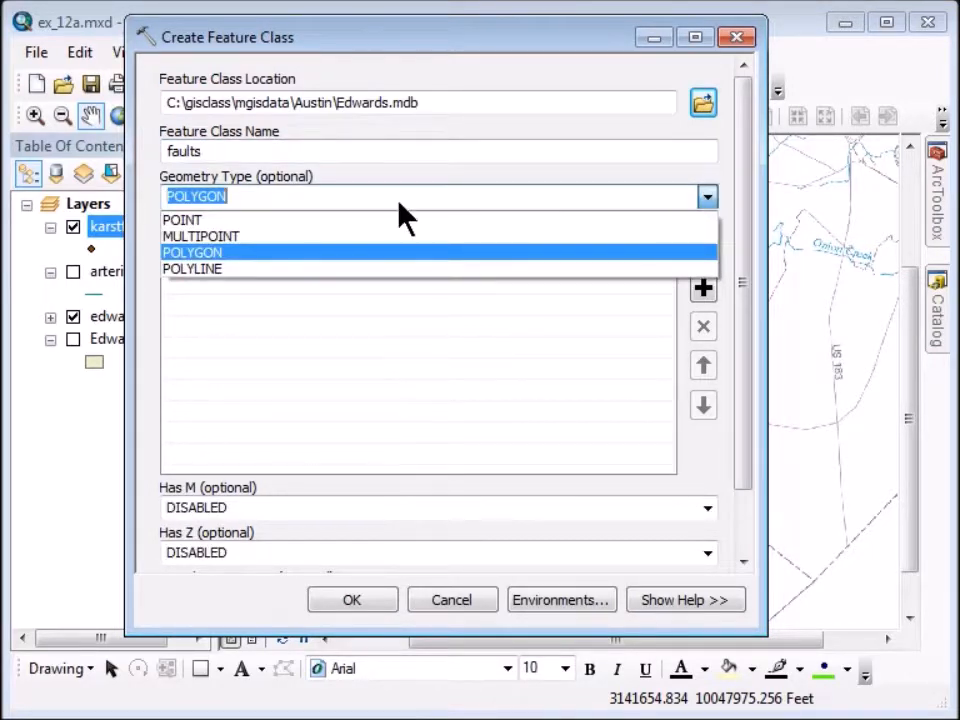
pyautogui.click(263, 270)
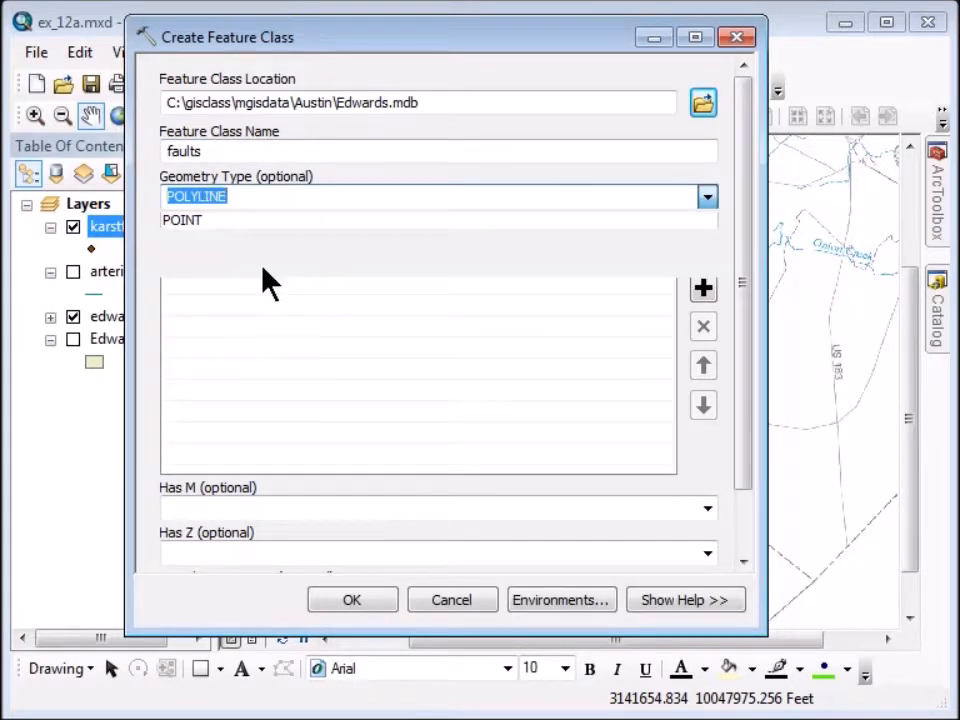
pyautogui.moveTo(745, 290); pyautogui.dragTo(750, 422)
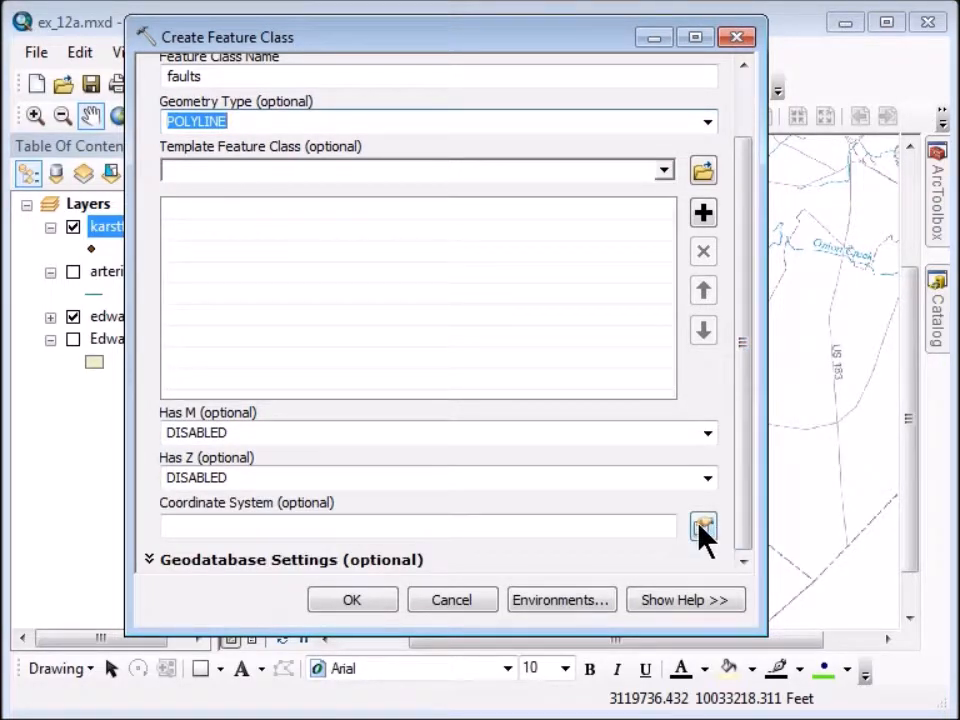
# Give faults the NAD_1983_StatePlane_Texas_Central_FIPS_4203_Feet coordinate system from Favorites and create it.
pyautogui.click(703, 528)
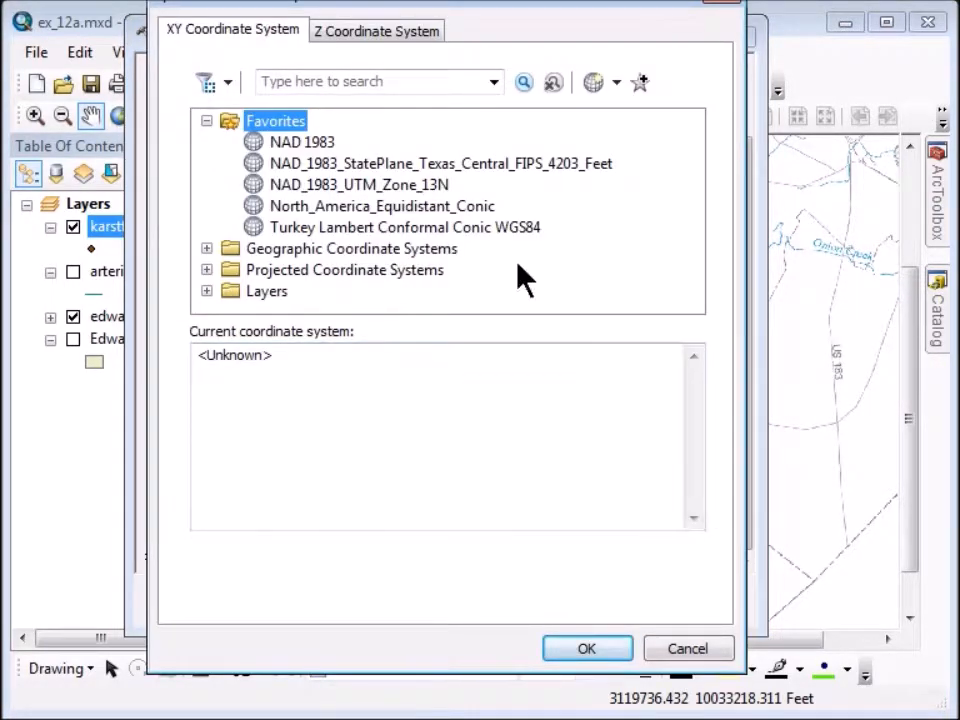
pyautogui.click(484, 168)
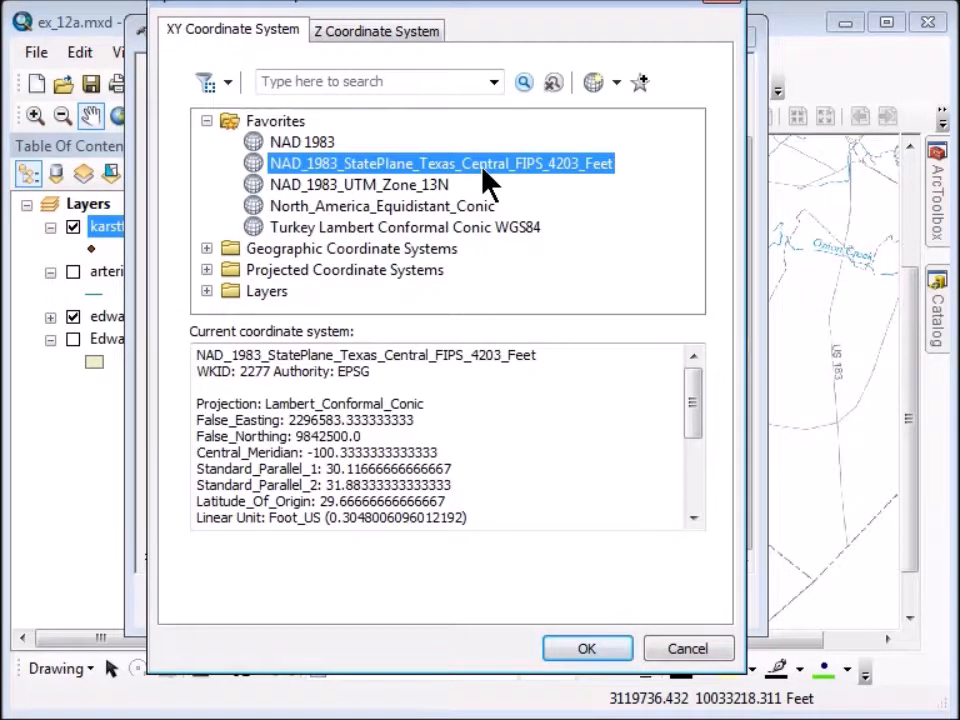
pyautogui.click(585, 650)
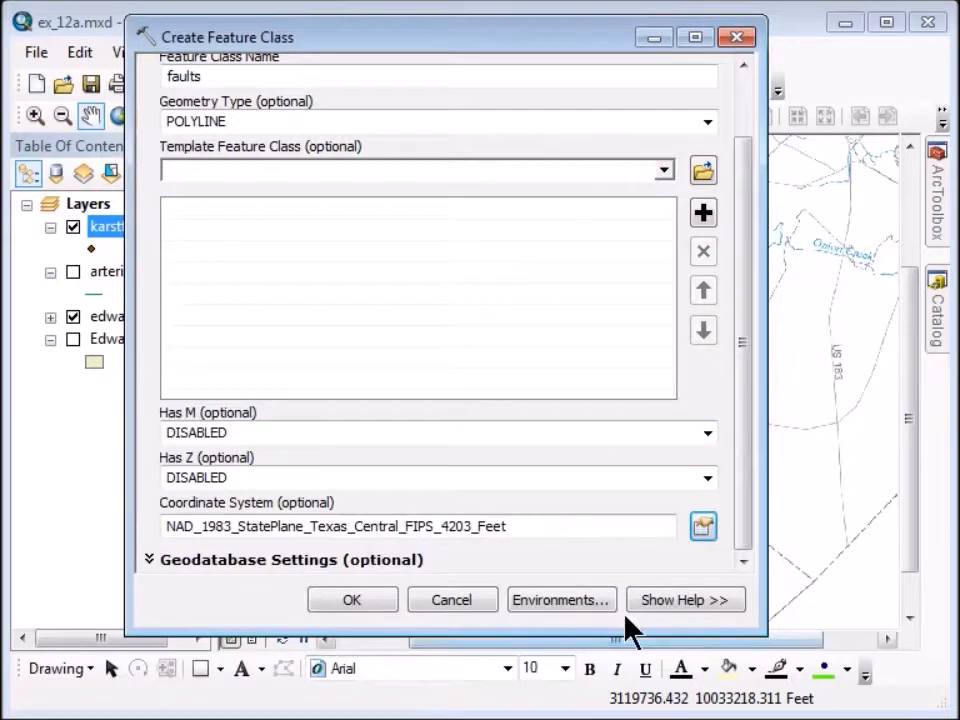
pyautogui.click(345, 603)
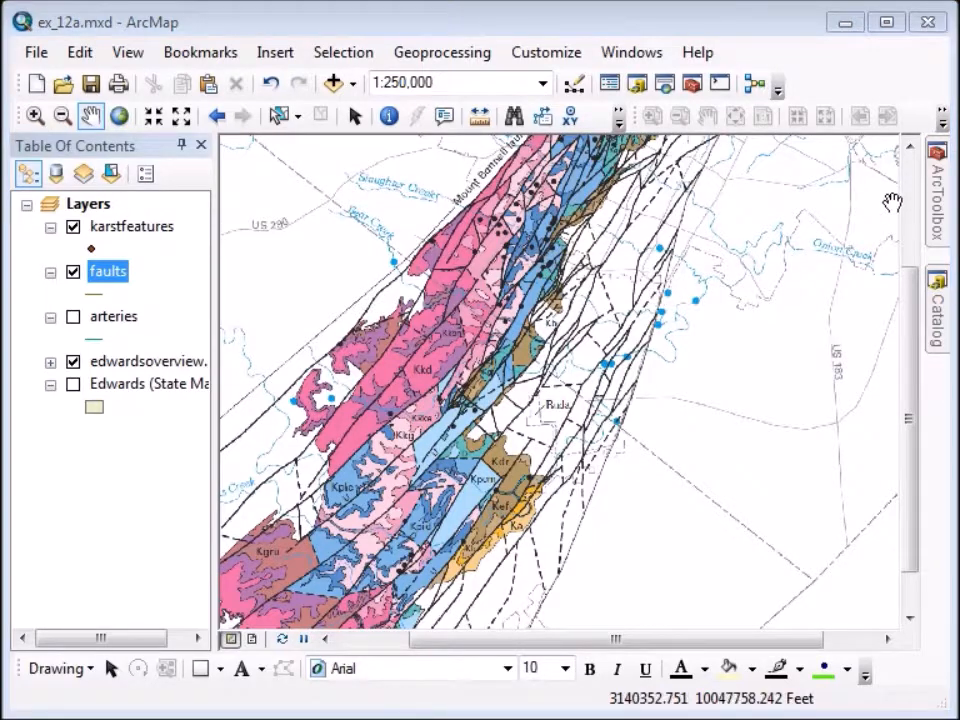
pyautogui.moveTo(940, 215)
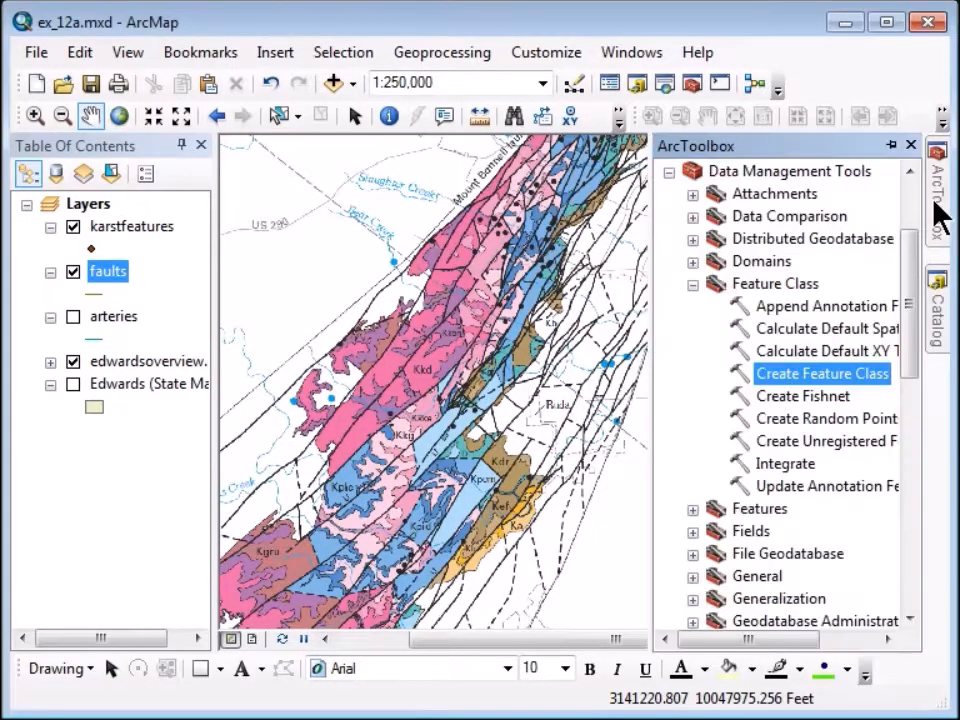
# Start a new feature class named geology in Edwards.mdb.
pyautogui.doubleClick(745, 372)
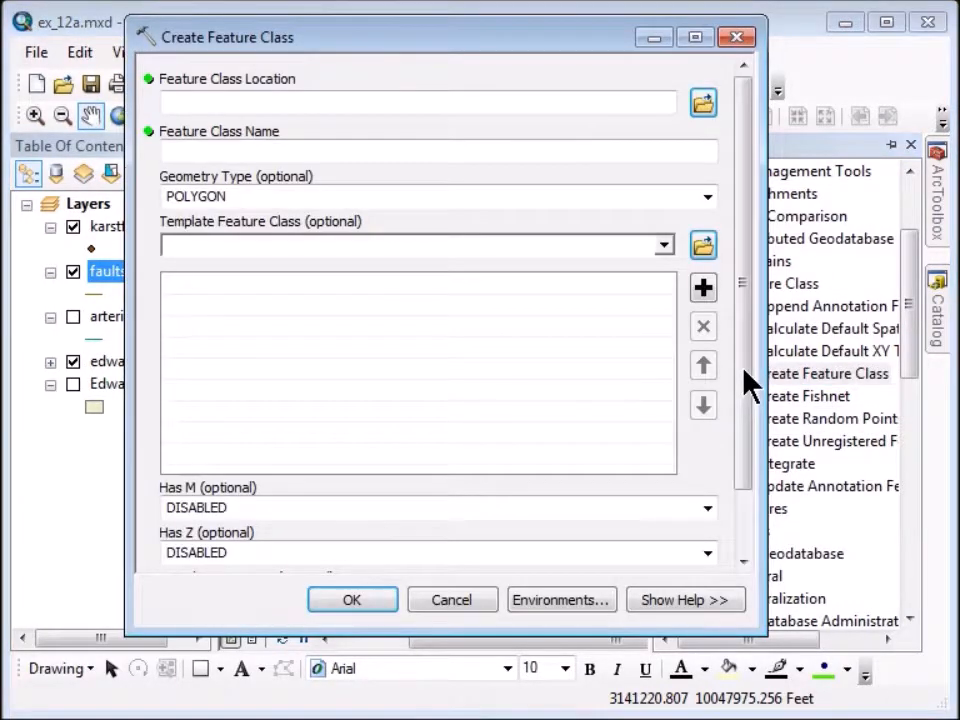
pyautogui.click(703, 103)
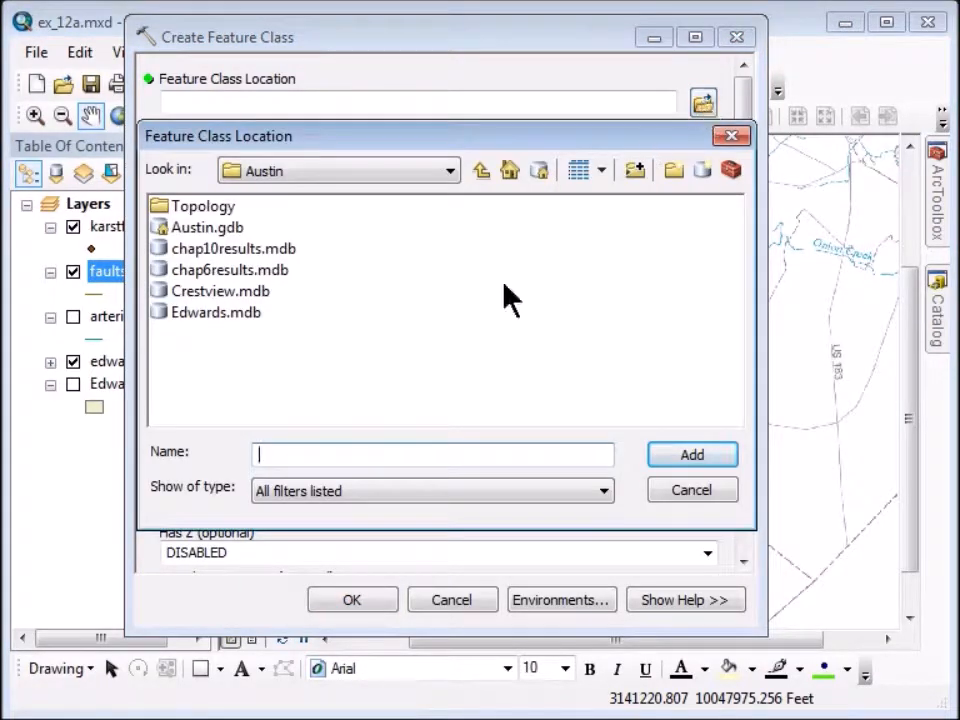
pyautogui.click(194, 310)
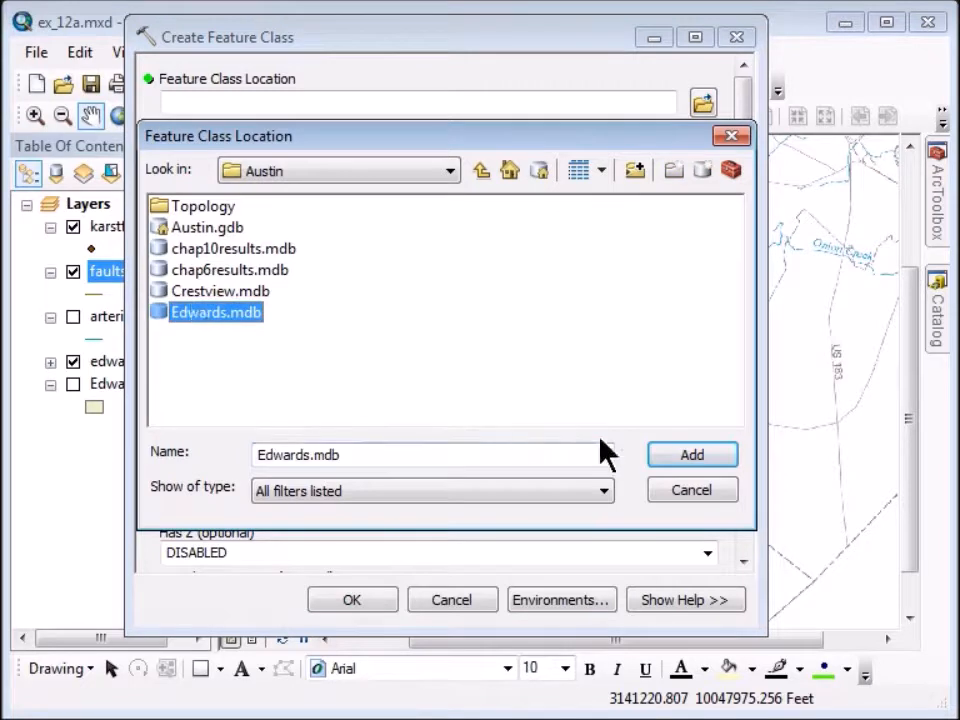
pyautogui.click(675, 458)
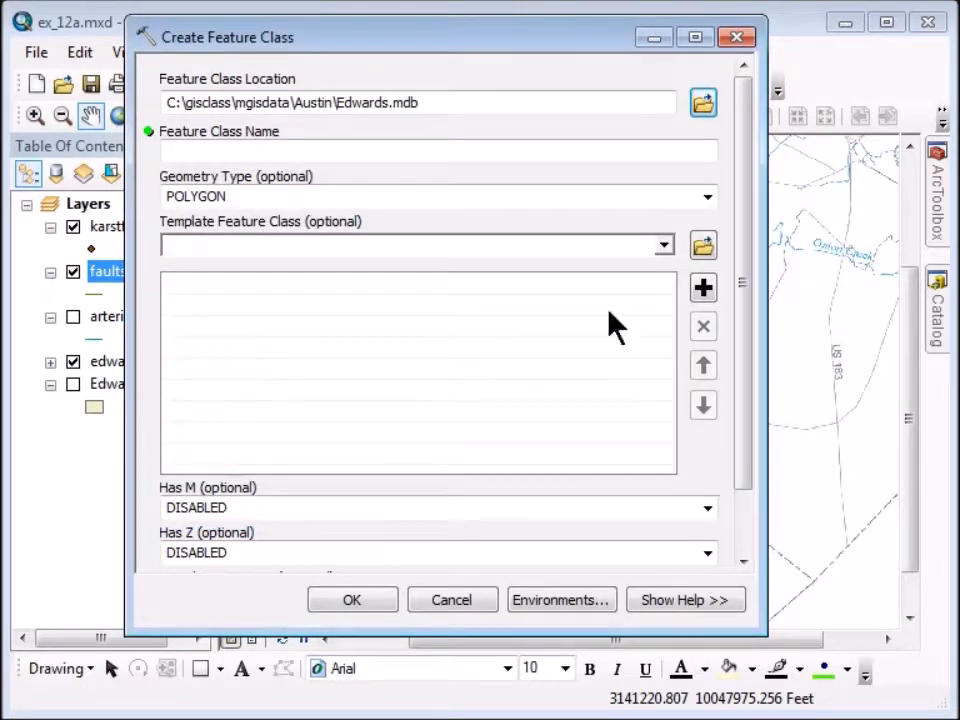
pyautogui.click(208, 152)
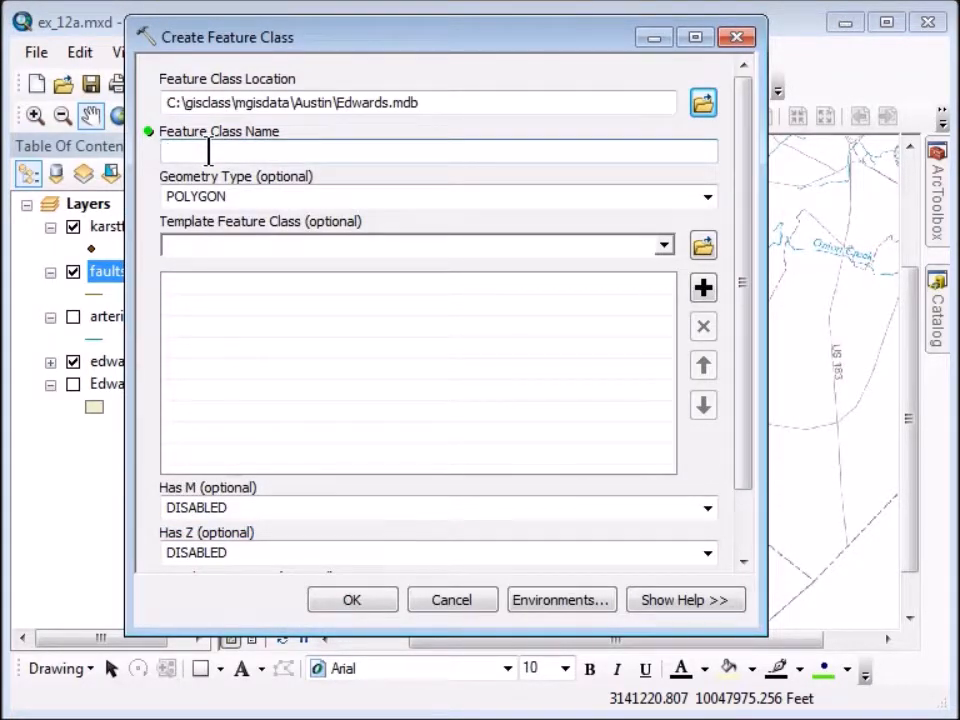
pyautogui.write('geology')
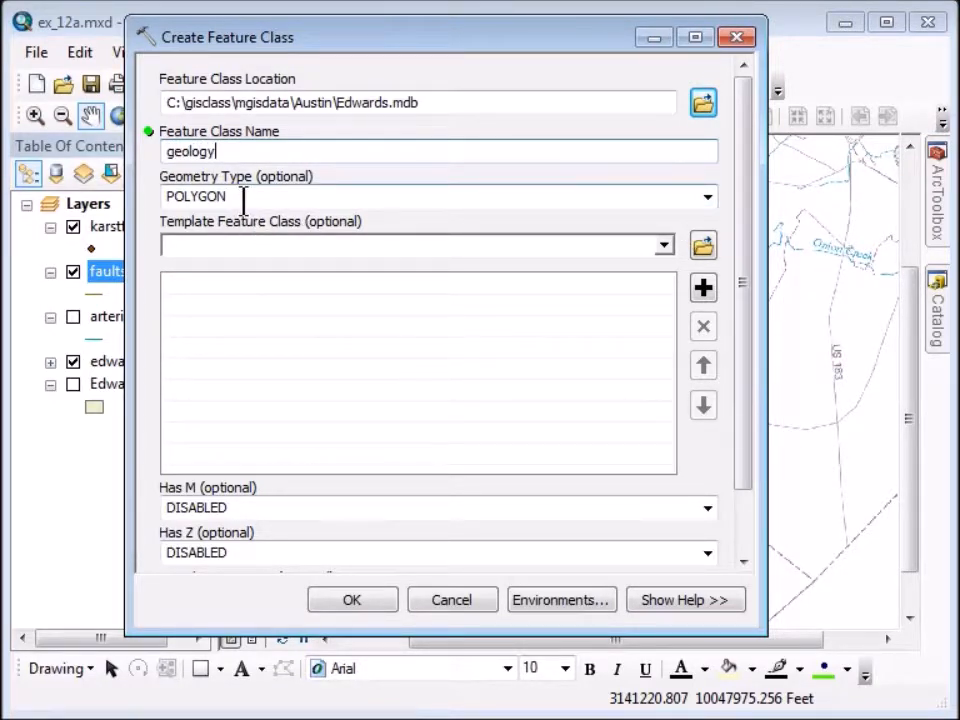
# Assign geology the NAD_1983_StatePlane_Texas_Central_FIPS_4203_Feet coordinate system.
pyautogui.moveTo(748, 268); pyautogui.dragTo(750, 360)
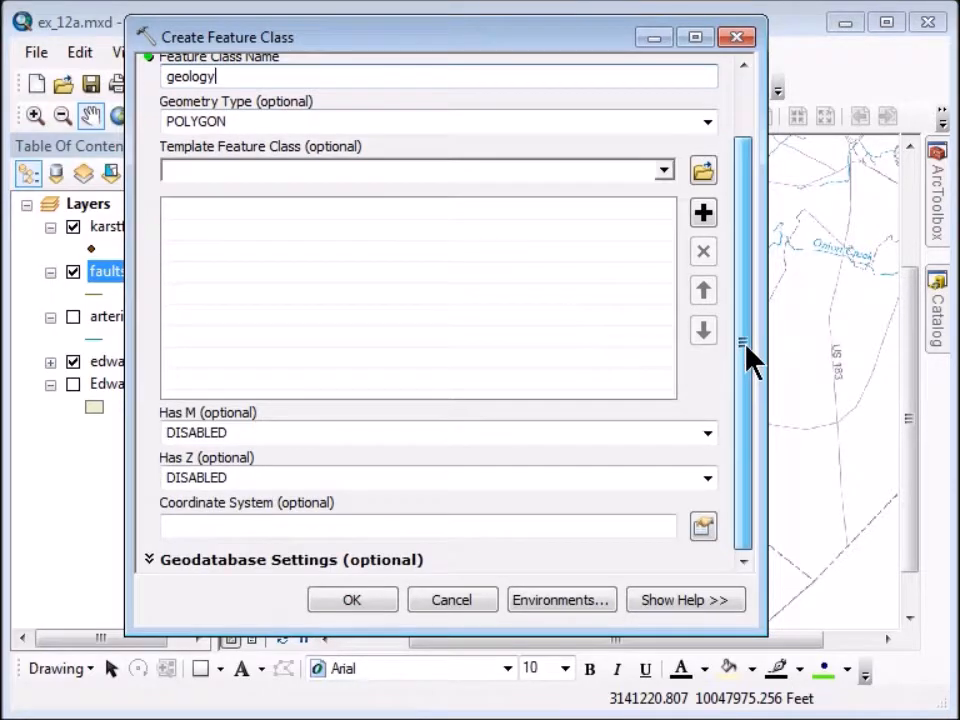
pyautogui.click(705, 533)
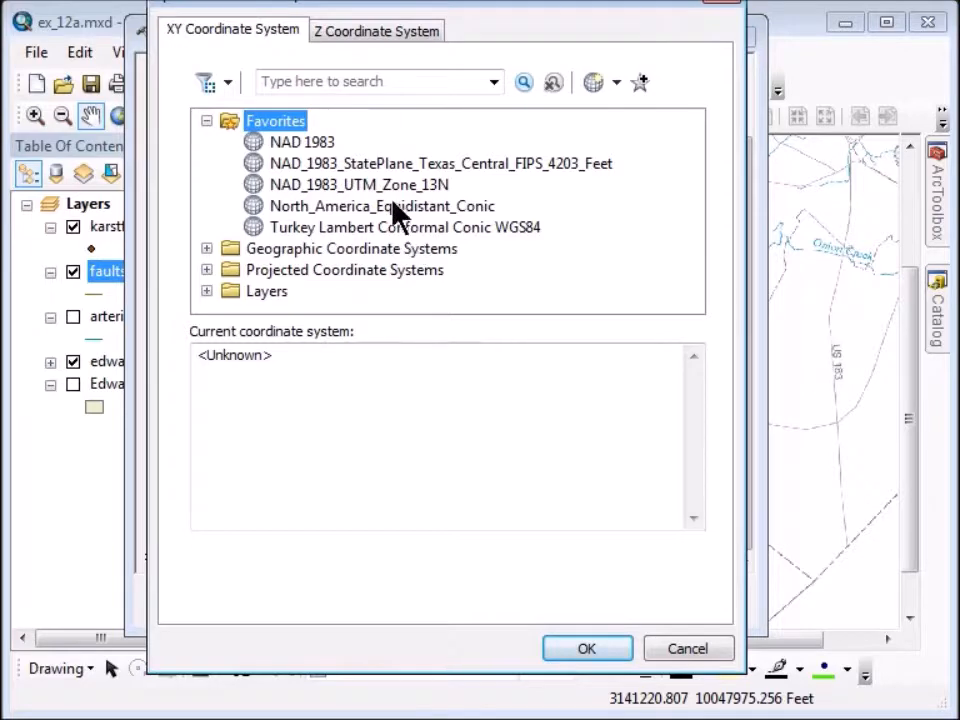
pyautogui.click(408, 165)
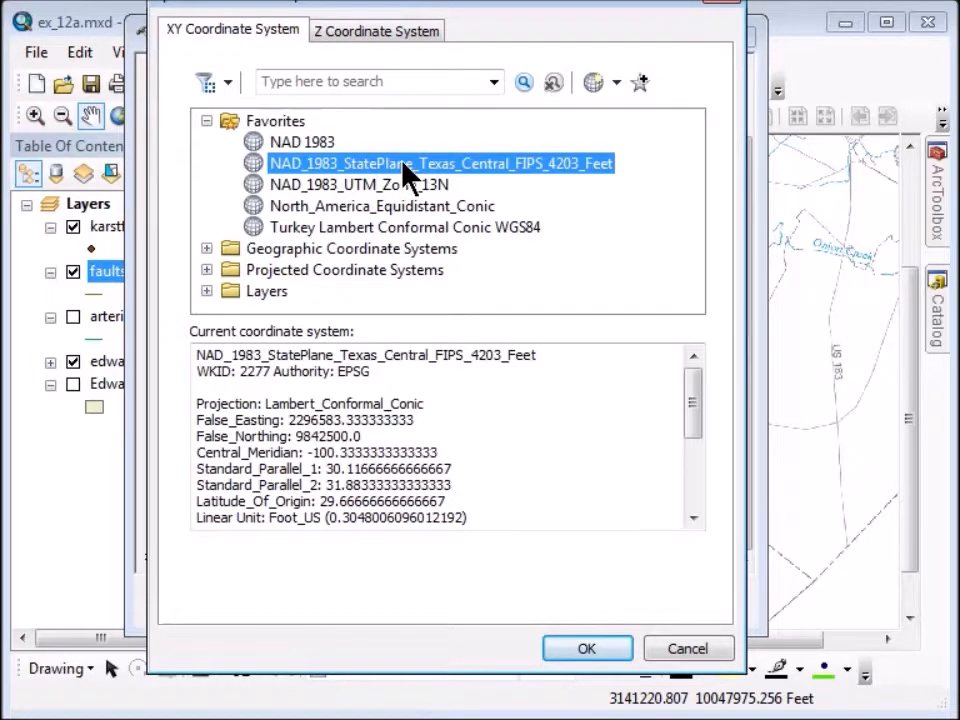
pyautogui.click(588, 651)
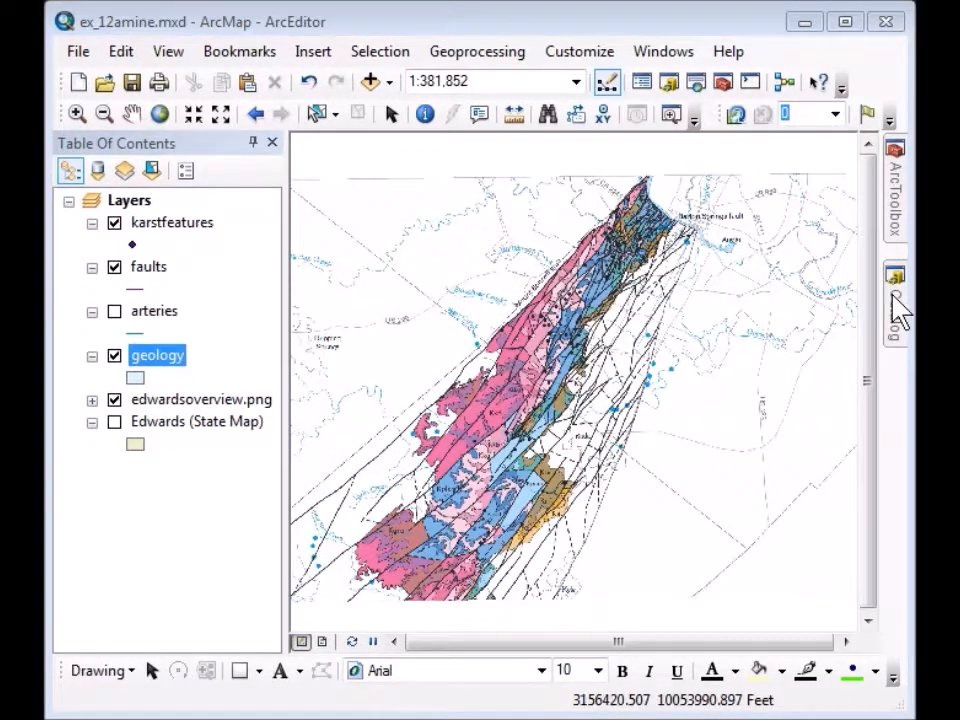
# Open the Fields page of the faults feature class properties from Catalog.
pyautogui.click(895, 305)
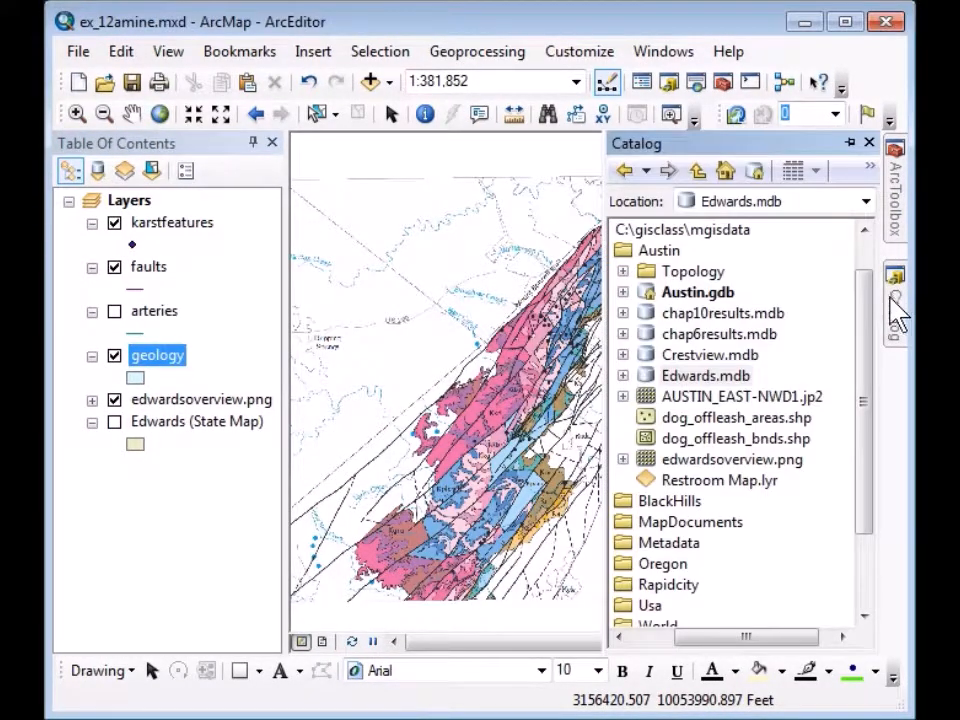
pyautogui.click(623, 377)
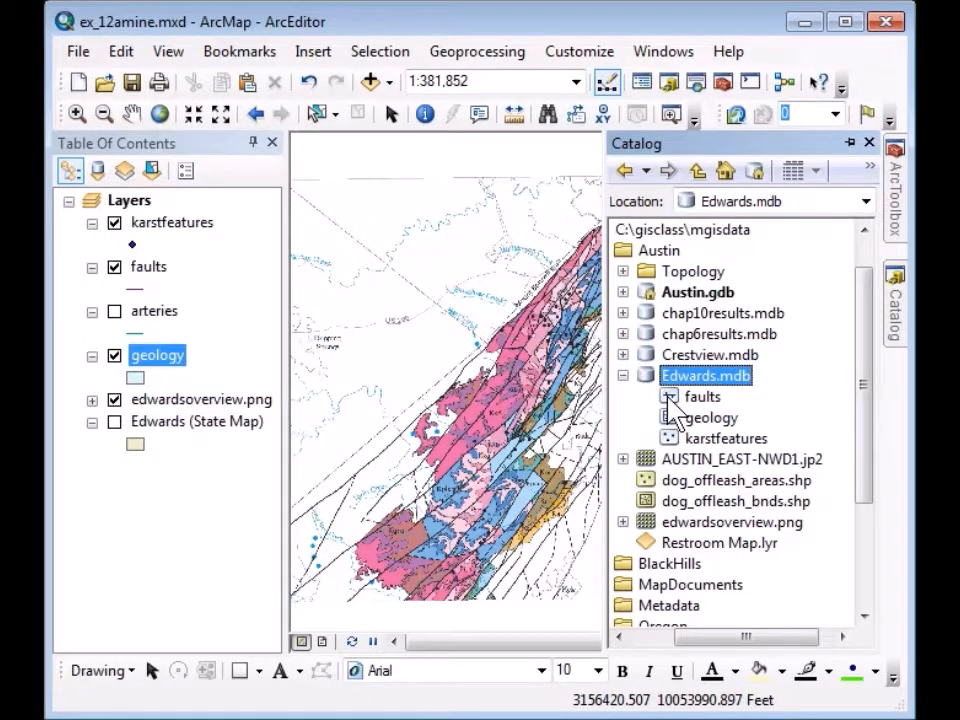
pyautogui.rightClick(677, 398)
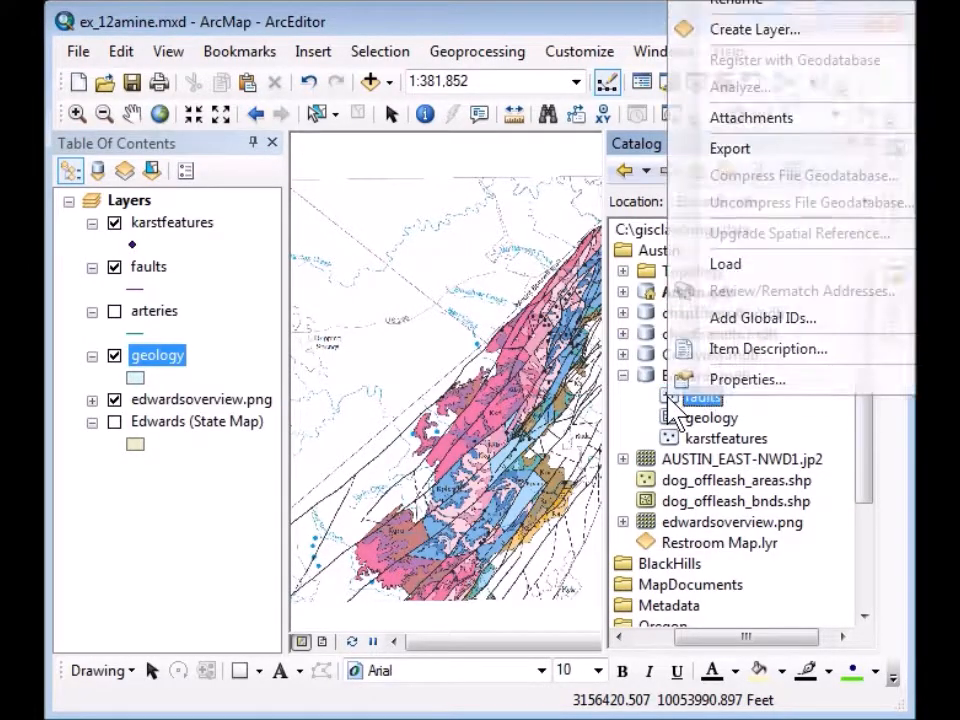
pyautogui.click(716, 382)
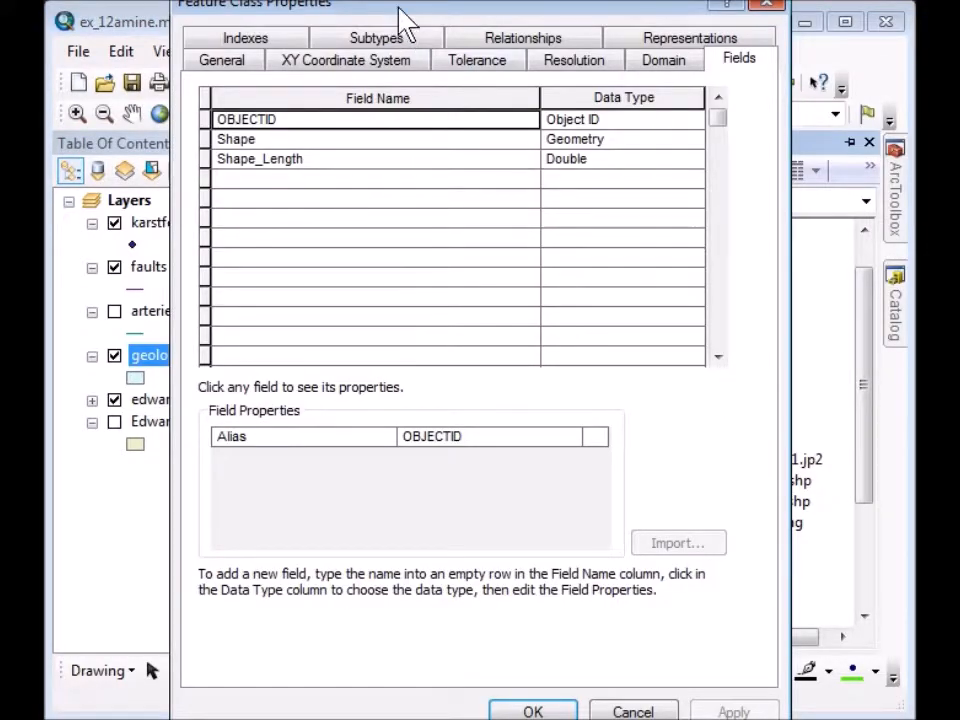
pyautogui.moveTo(405, 20); pyautogui.dragTo(403, 43)
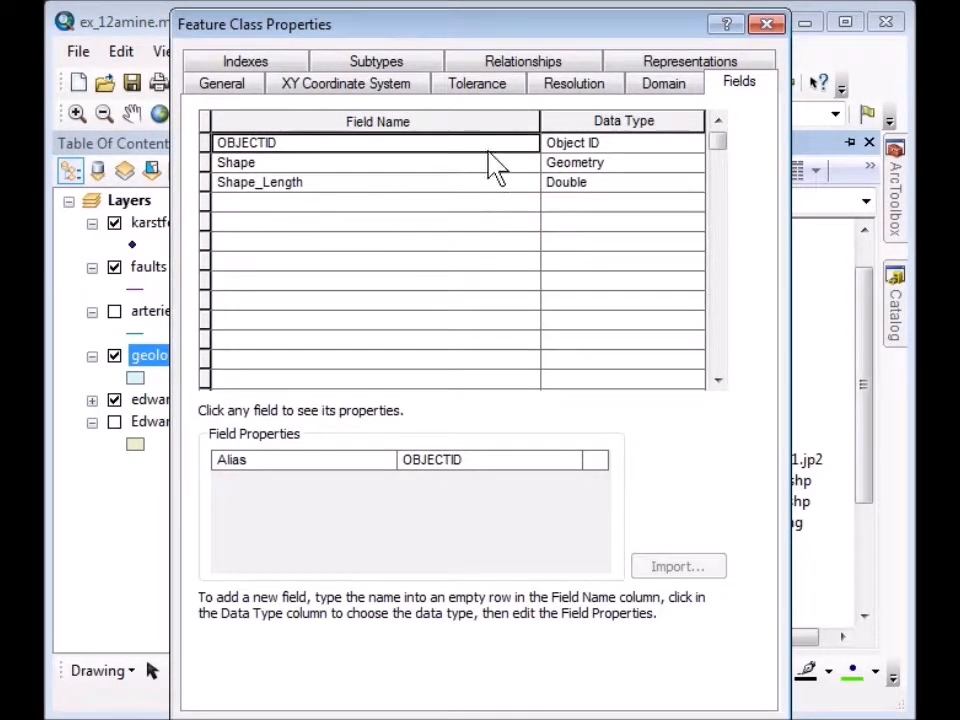
pyautogui.click(729, 85)
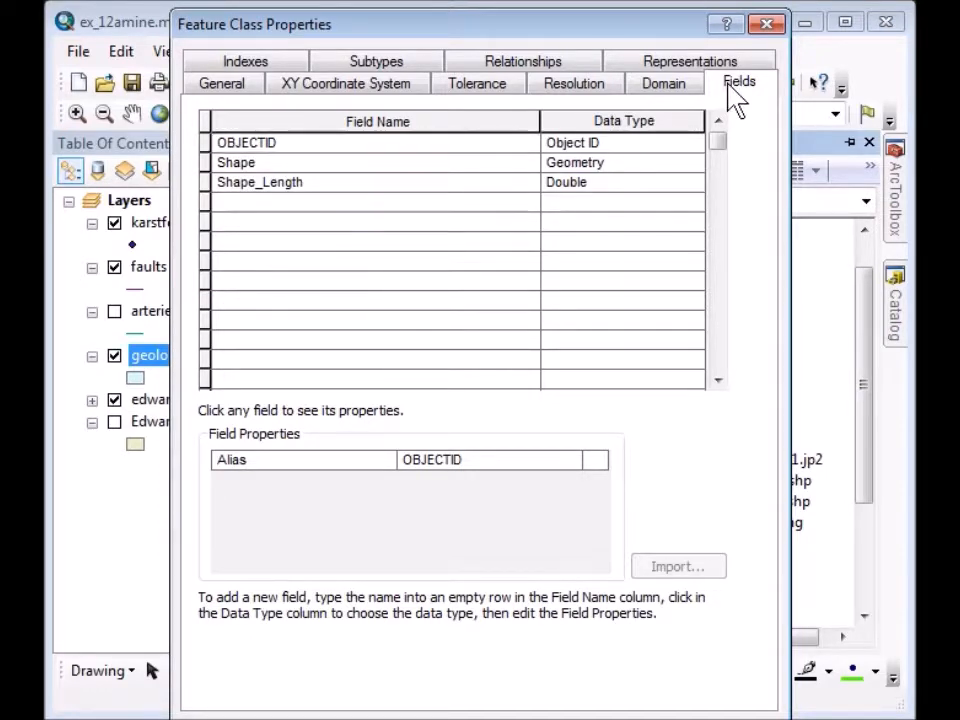
# Add a Linetype Text field with length 10 and save the properties.
pyautogui.click(248, 203)
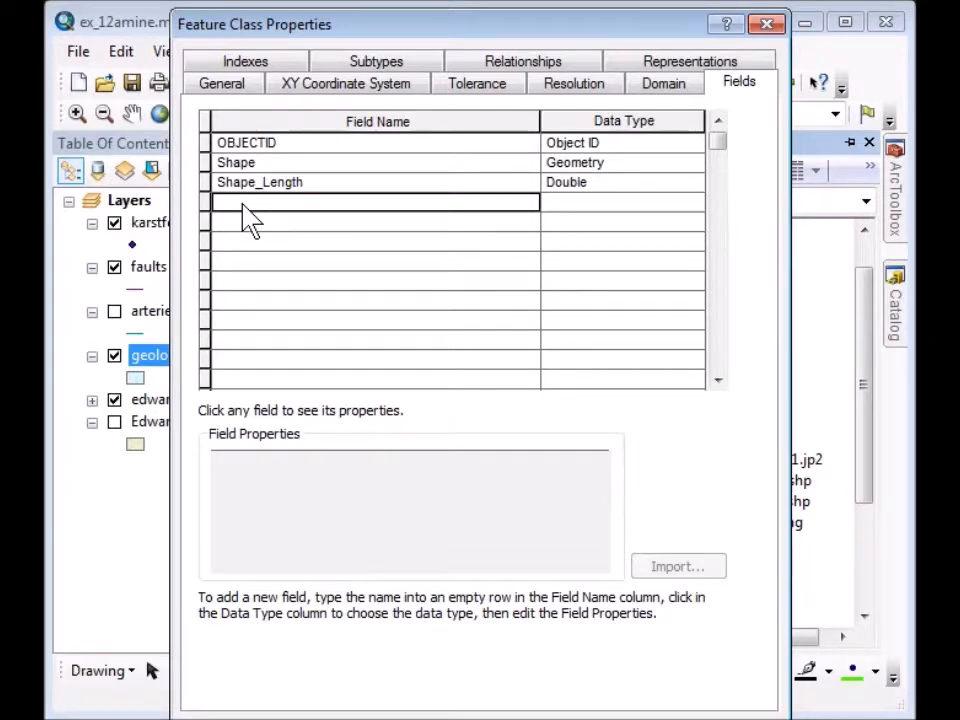
pyautogui.write('Linetype')
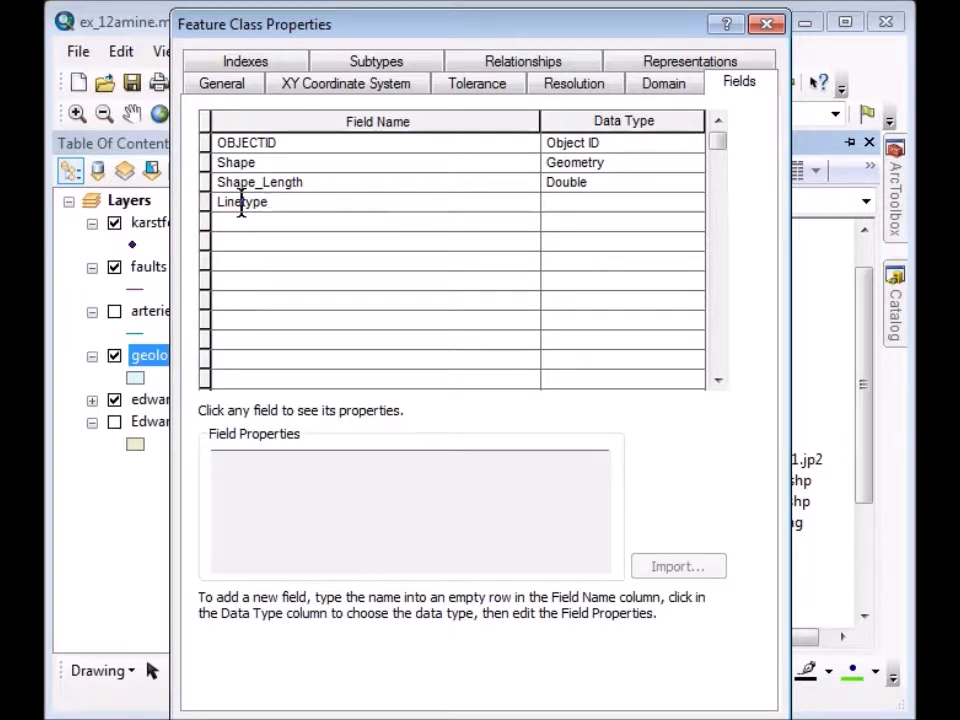
pyautogui.click(563, 204)
pyautogui.click(563, 206)
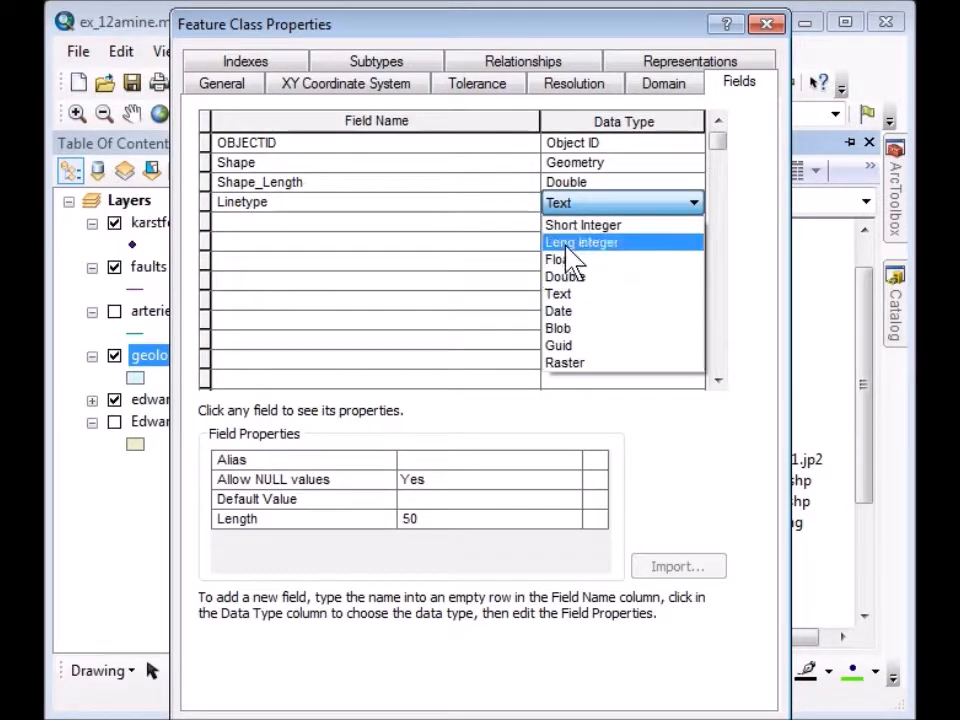
pyautogui.click(580, 300)
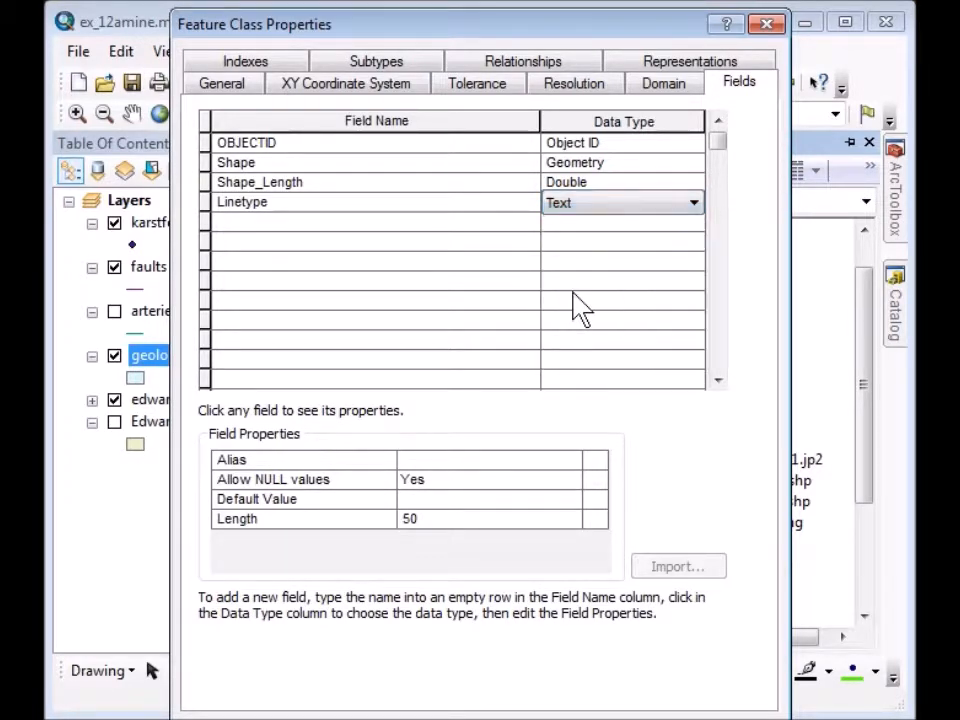
pyautogui.click(414, 534)
pyautogui.moveTo(424, 518); pyautogui.dragTo(397, 520)
pyautogui.press('BackSpace')
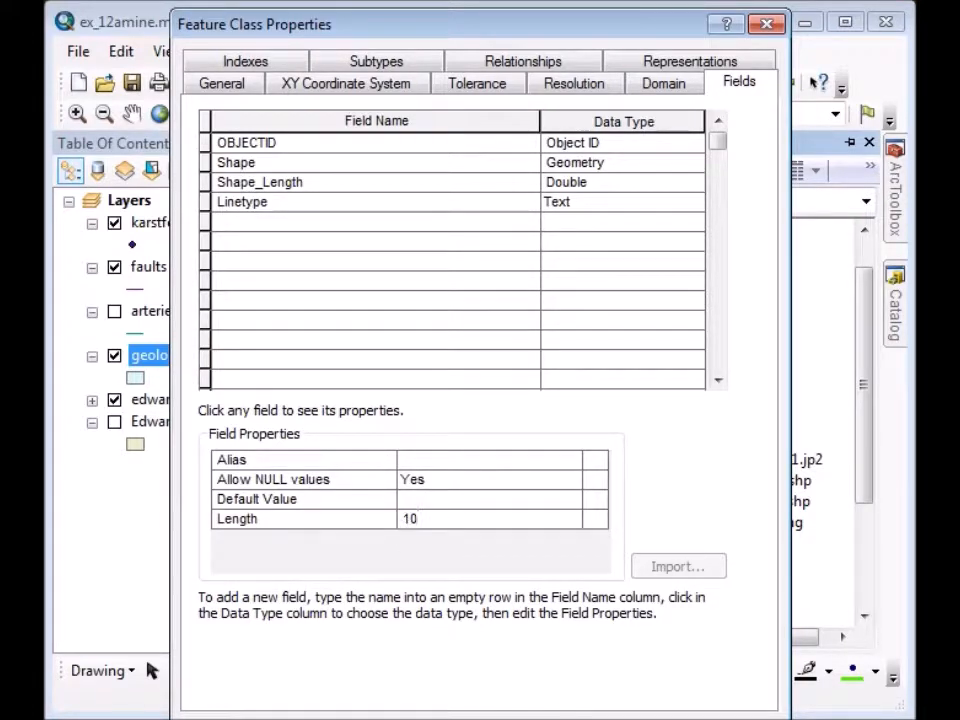
pyautogui.moveTo(430, 35); pyautogui.dragTo(433, 0)
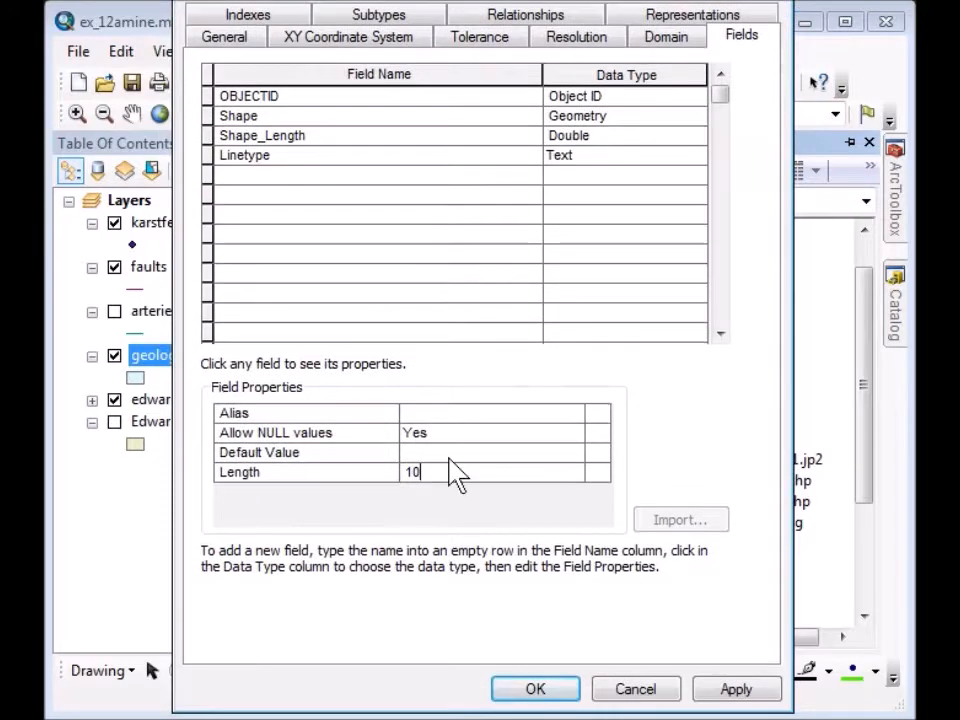
pyautogui.click(540, 692)
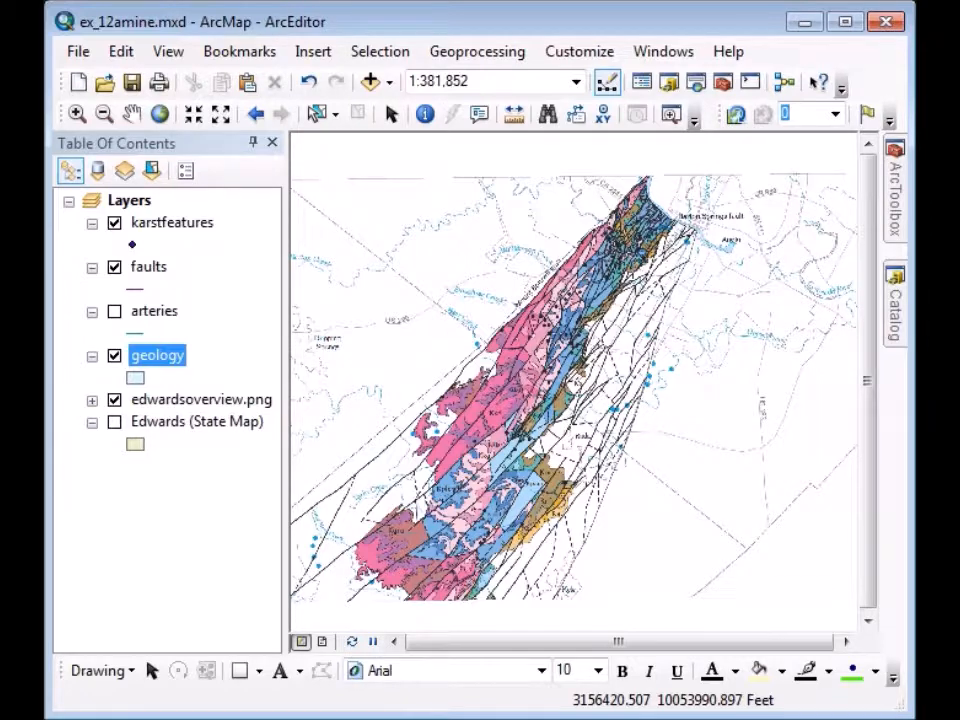
# Open the Fields page of the geology feature class properties from Catalog.
pyautogui.click(900, 322)
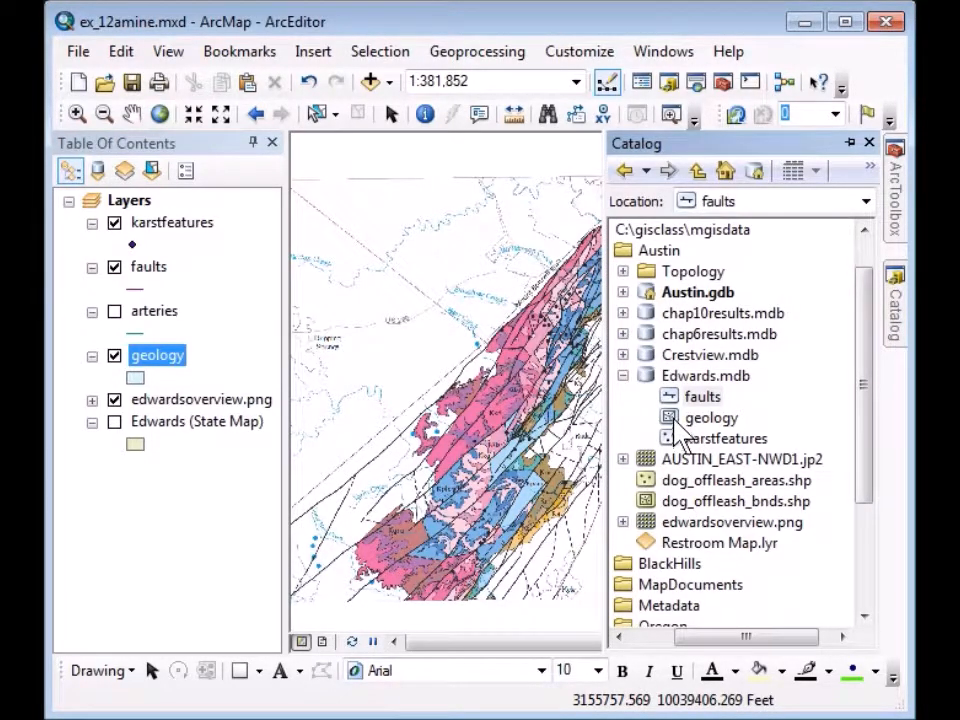
pyautogui.rightClick(677, 426)
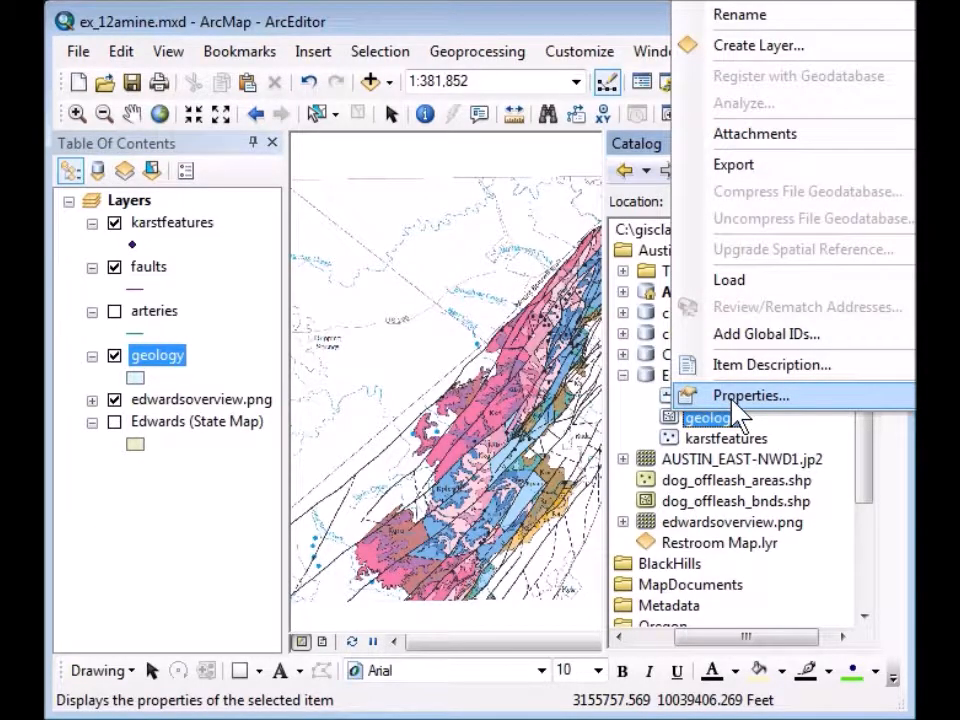
pyautogui.click(730, 398)
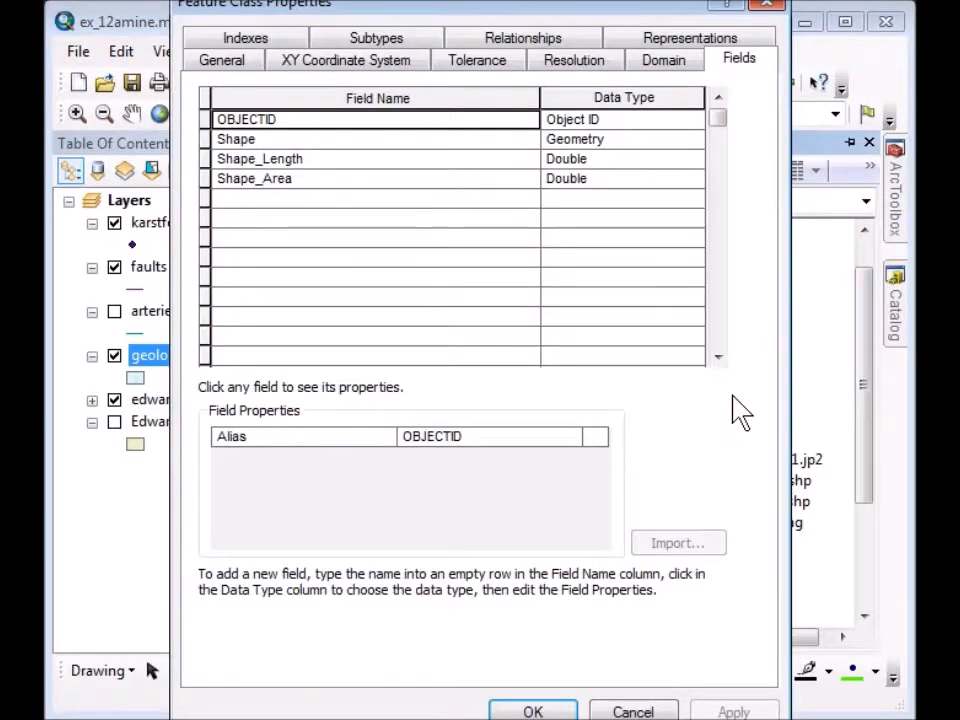
pyautogui.click(735, 57)
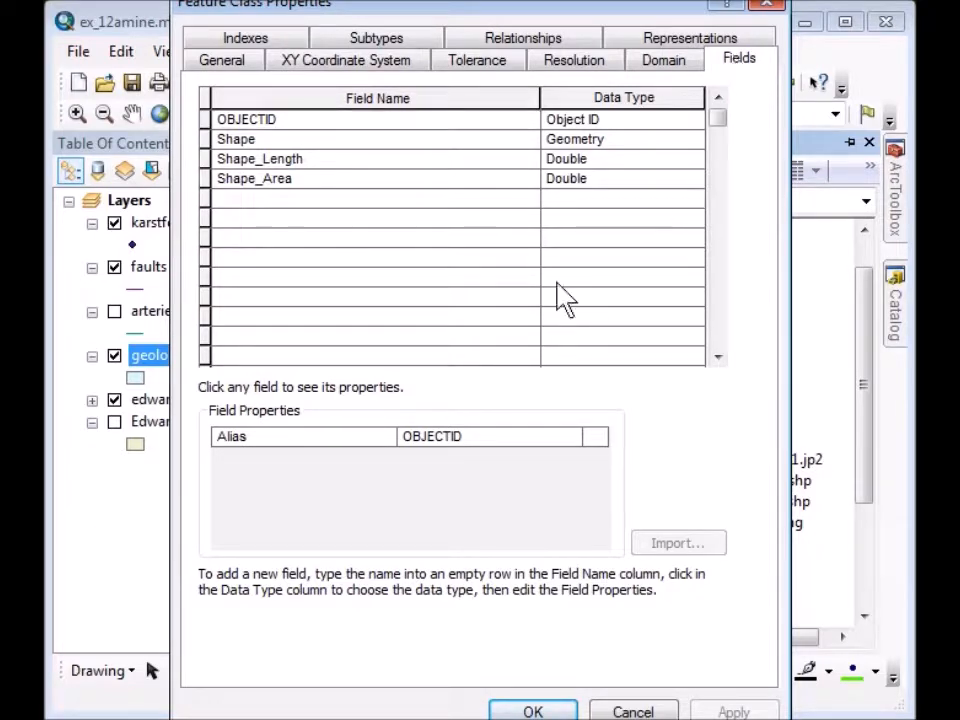
# Add a Unit Text field with length 6 and save the properties.
pyautogui.click(252, 200)
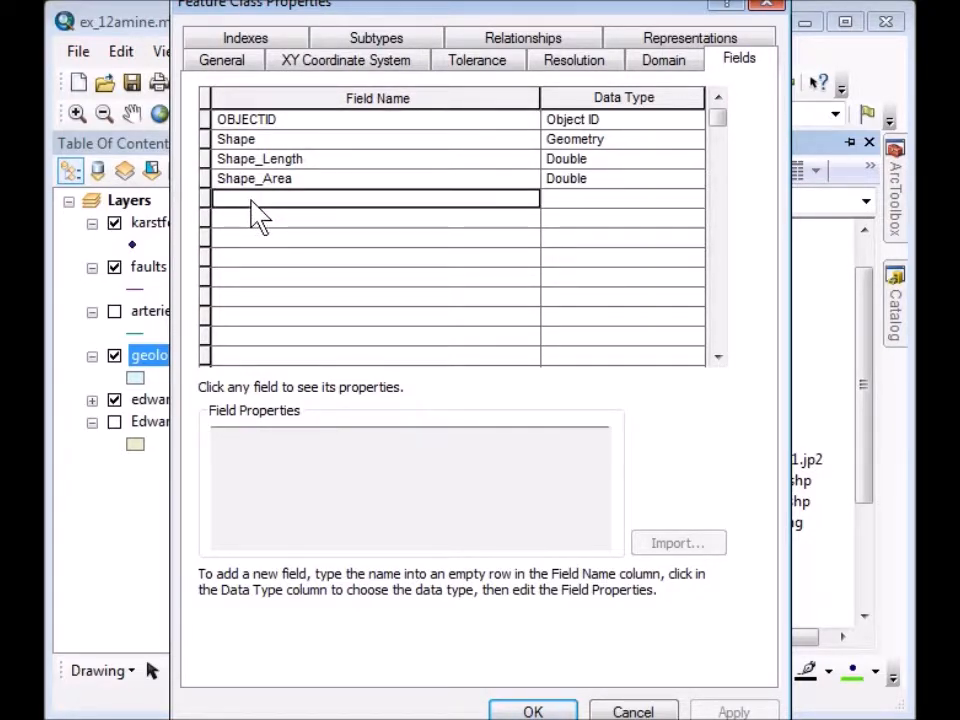
pyautogui.write('Unit')
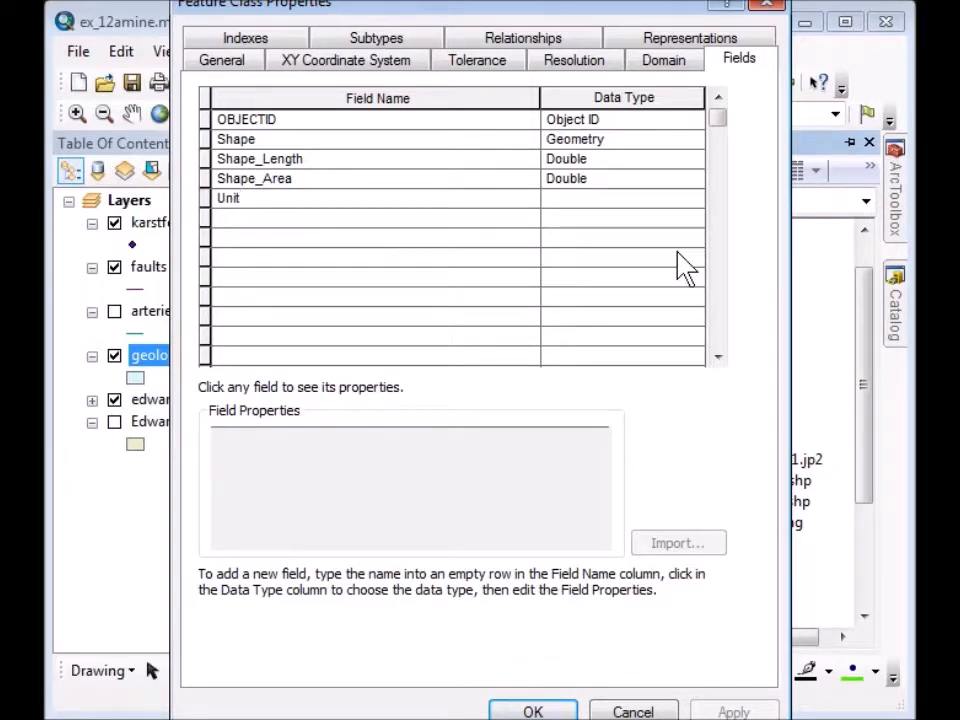
pyautogui.click(576, 199)
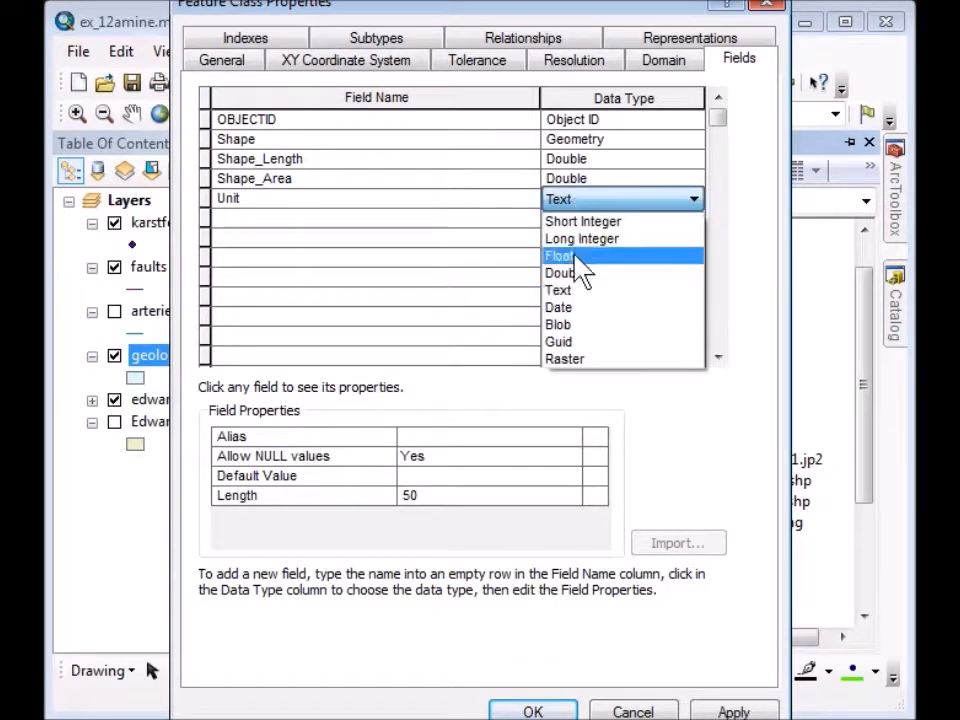
pyautogui.click(585, 291)
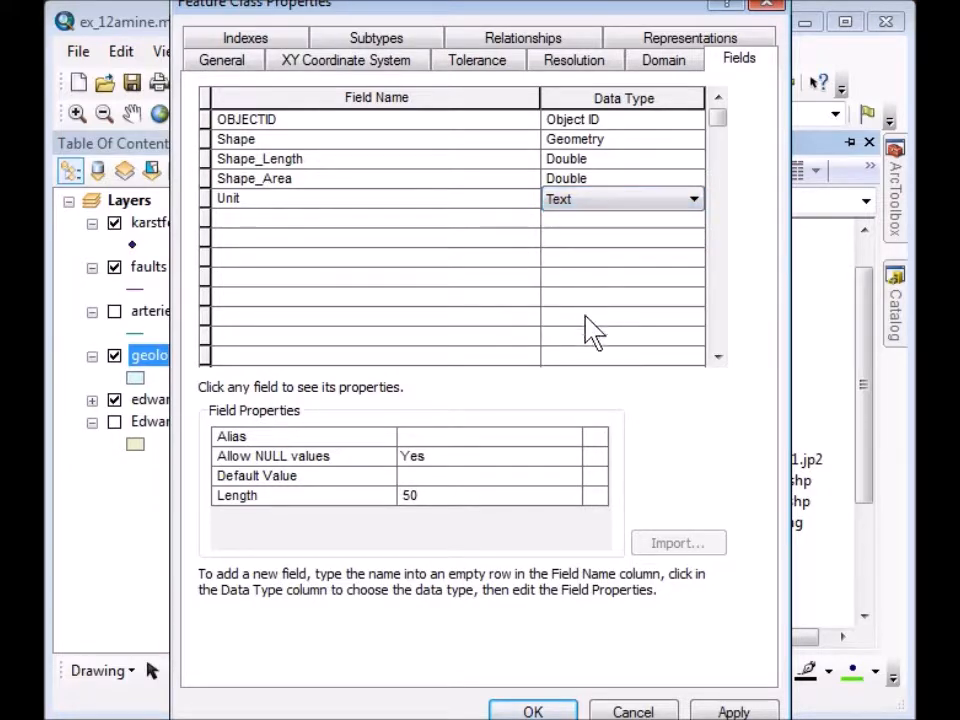
pyautogui.doubleClick(416, 494)
pyautogui.write('6')
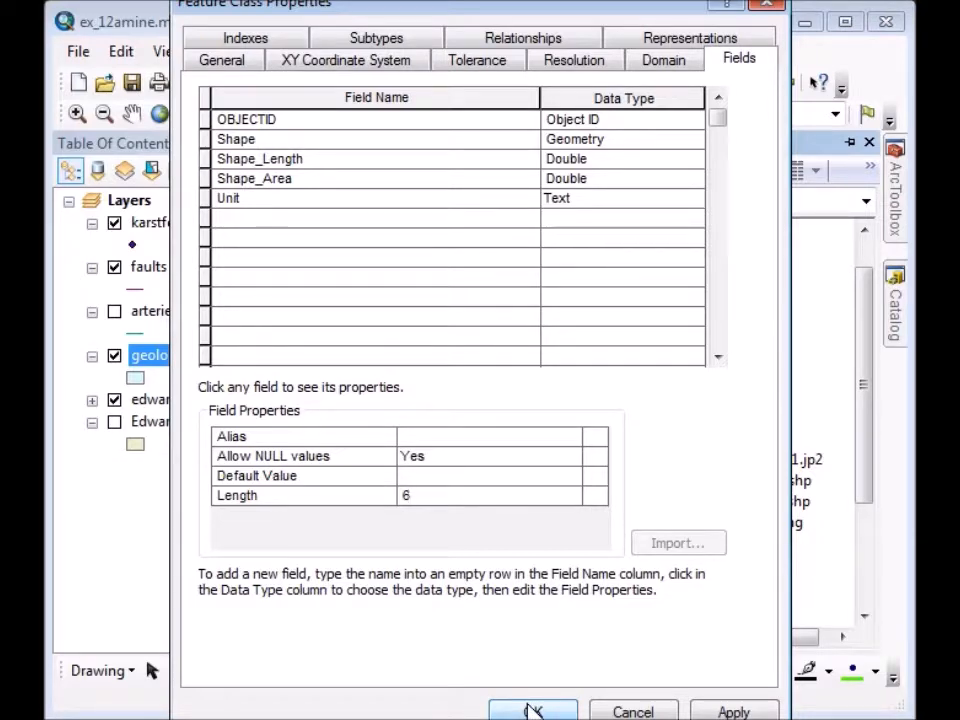
pyautogui.click(533, 710)
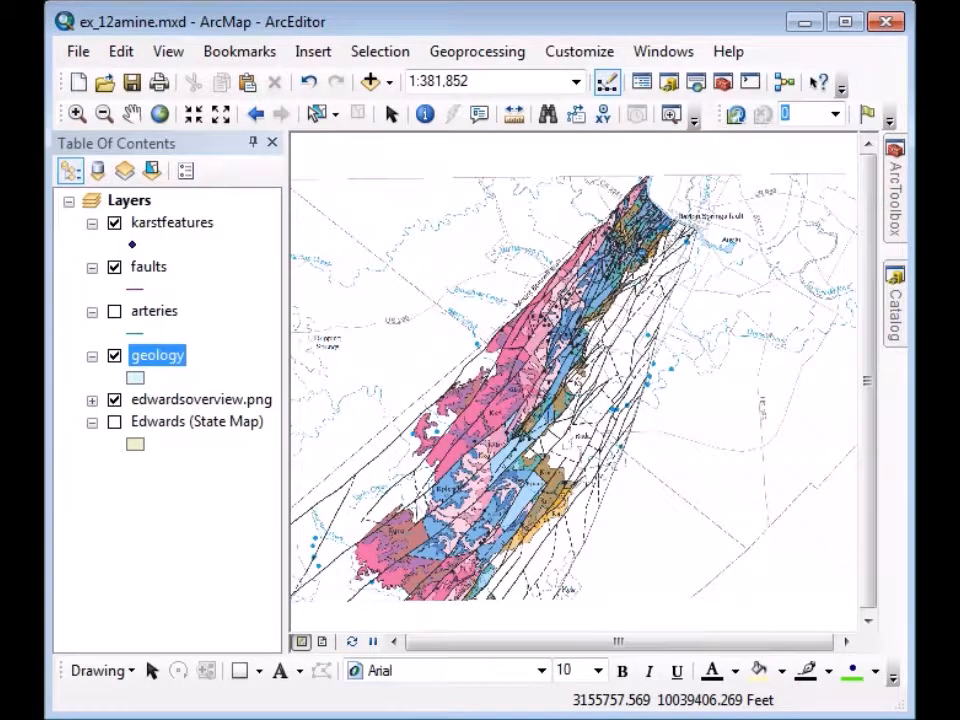
# Open the karstfeatures feature class properties from Catalog.
pyautogui.click(897, 305)
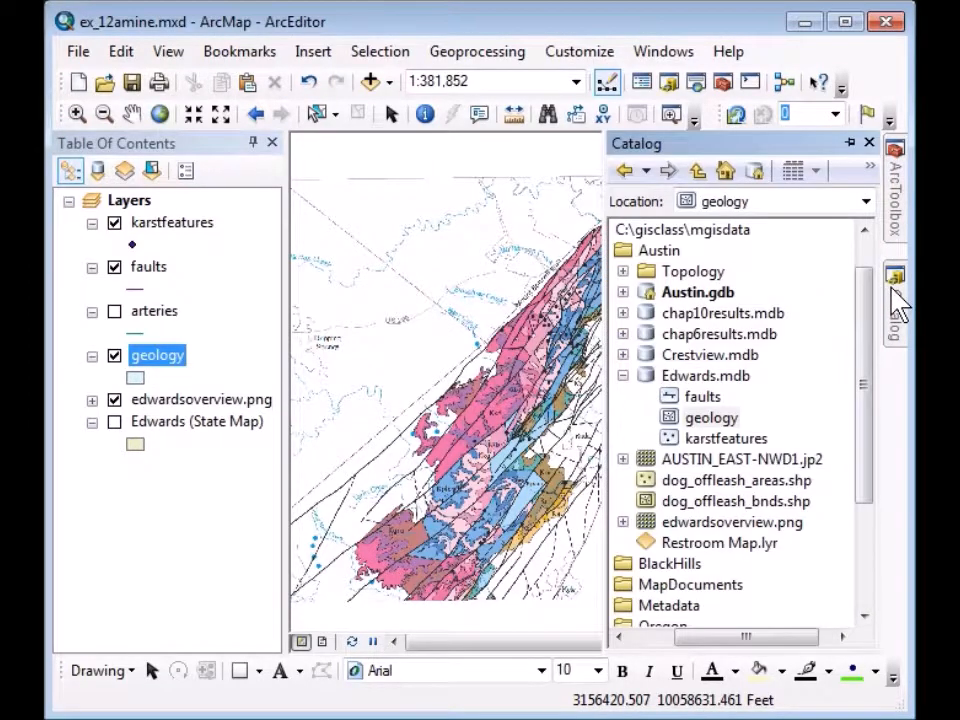
pyautogui.rightClick(672, 450)
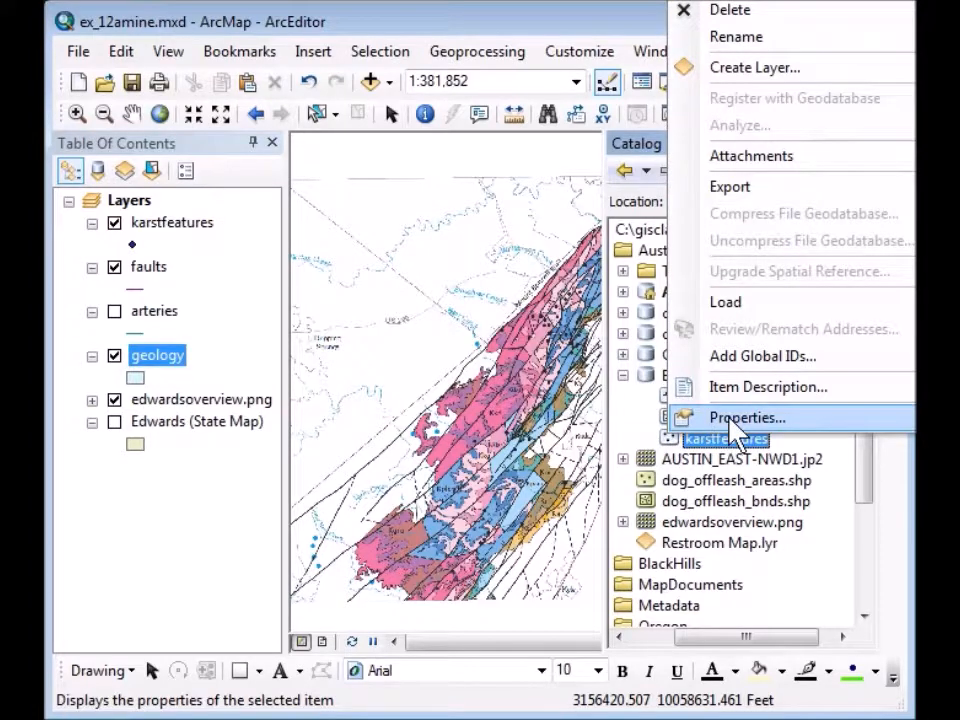
pyautogui.click(740, 419)
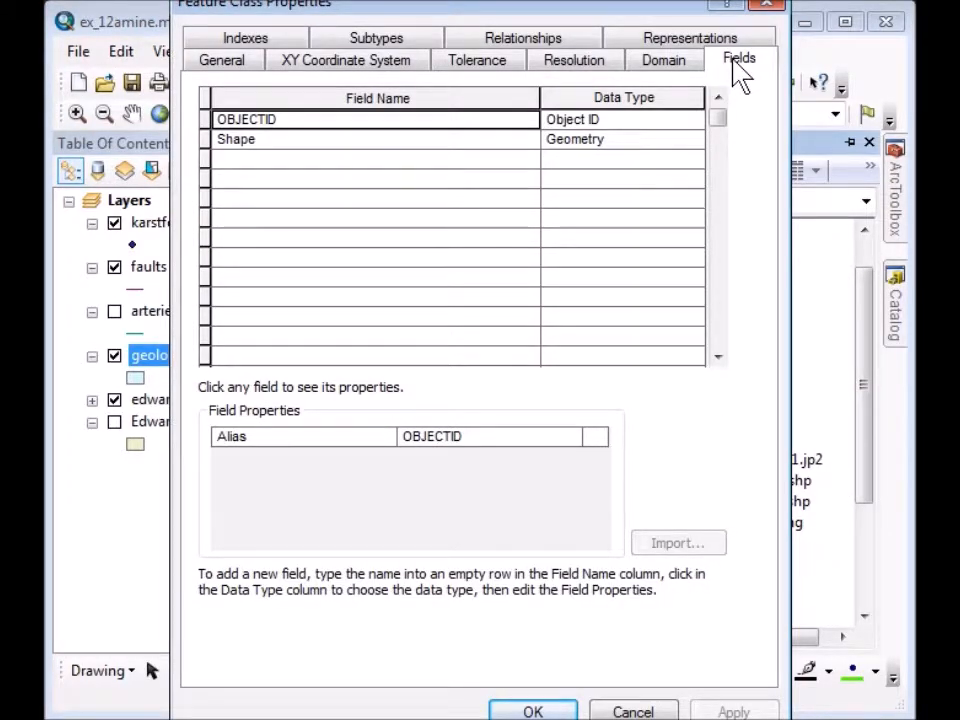
# Add a Type Text field with length 15 and apply it.
pyautogui.click(260, 162)
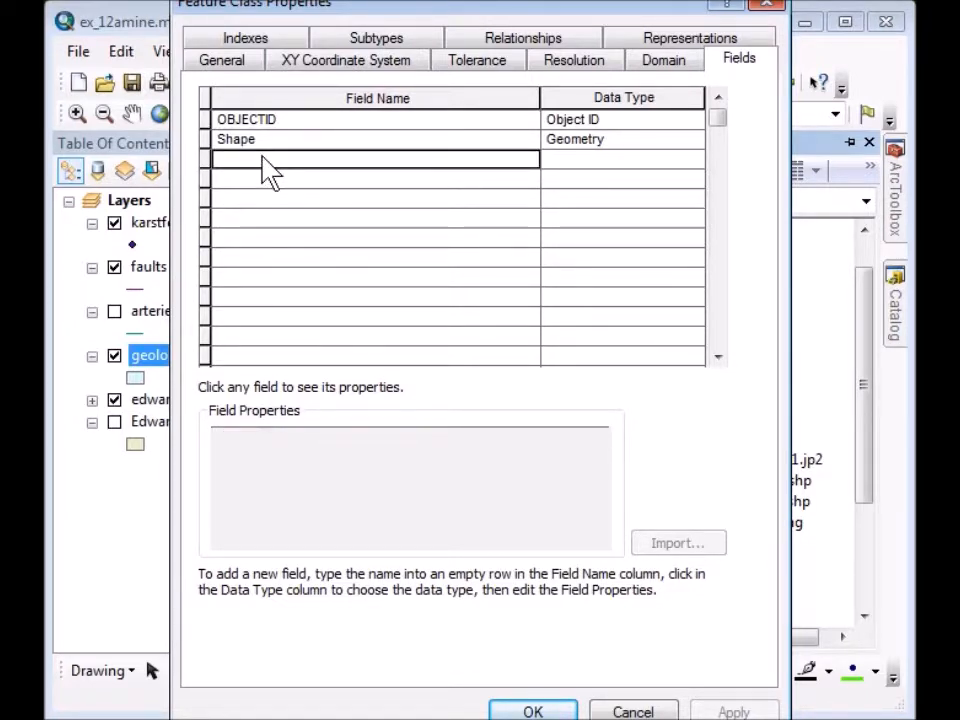
pyautogui.write('Type')
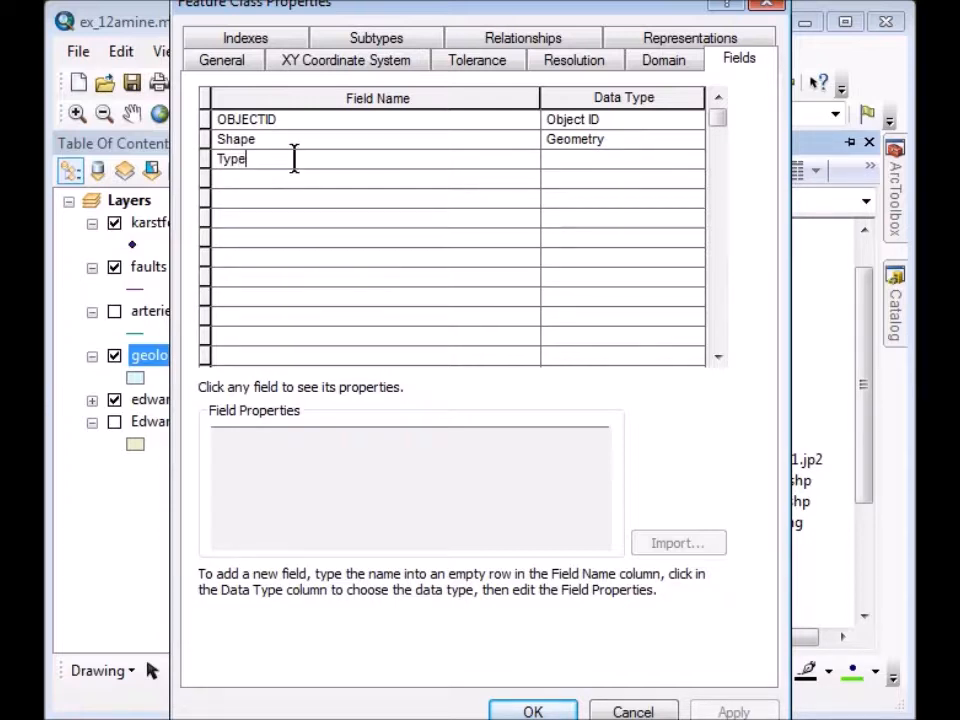
pyautogui.click(643, 162)
pyautogui.click(645, 165)
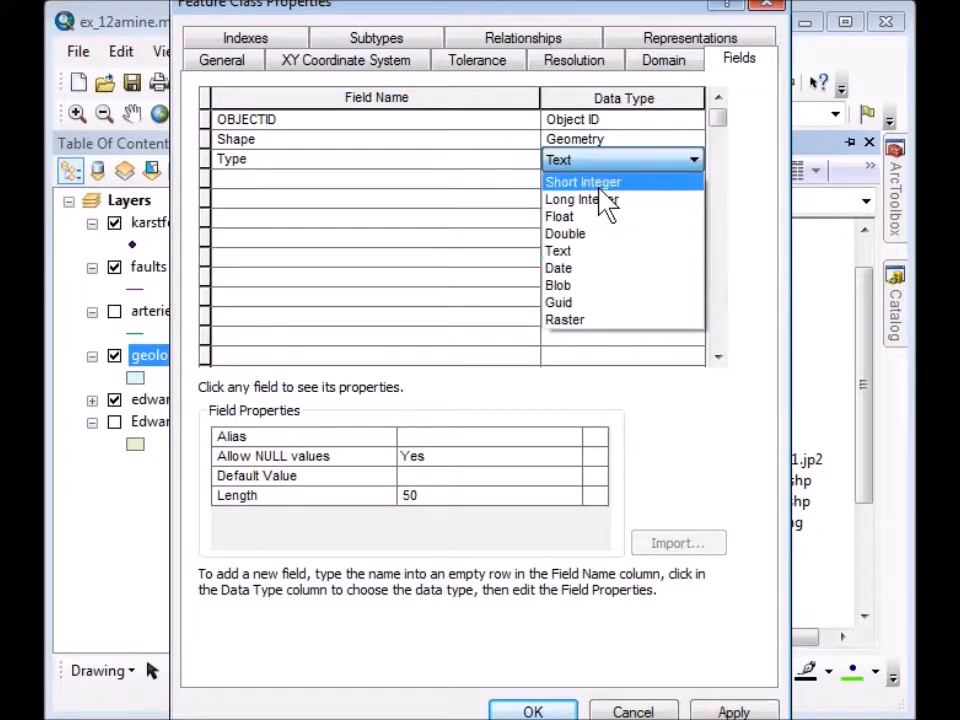
pyautogui.click(588, 253)
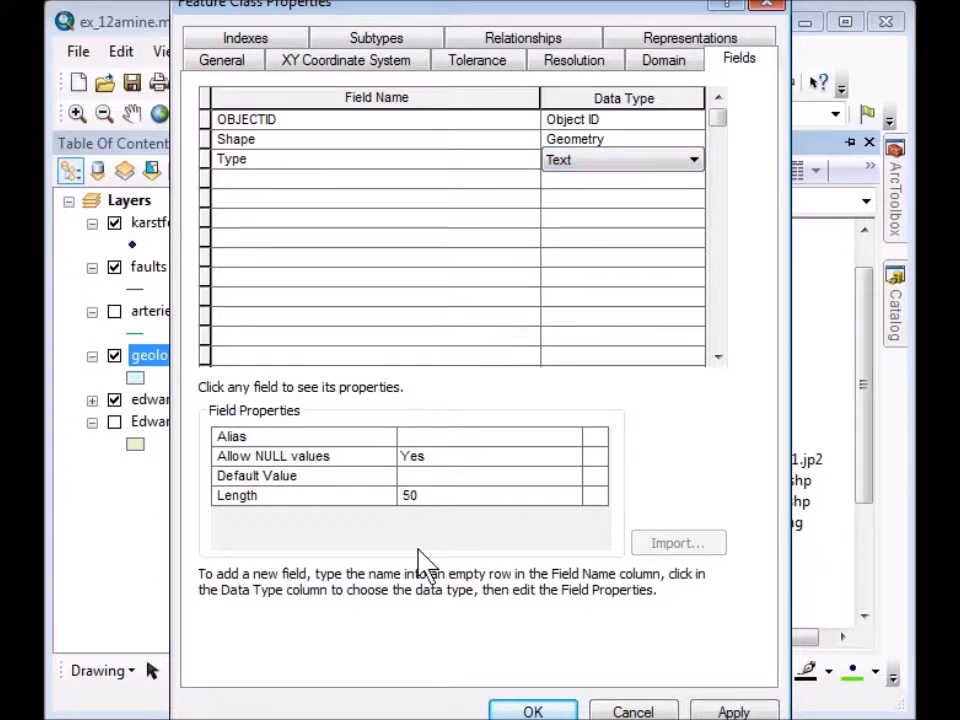
pyautogui.click(404, 497)
pyautogui.moveTo(424, 494); pyautogui.dragTo(349, 501)
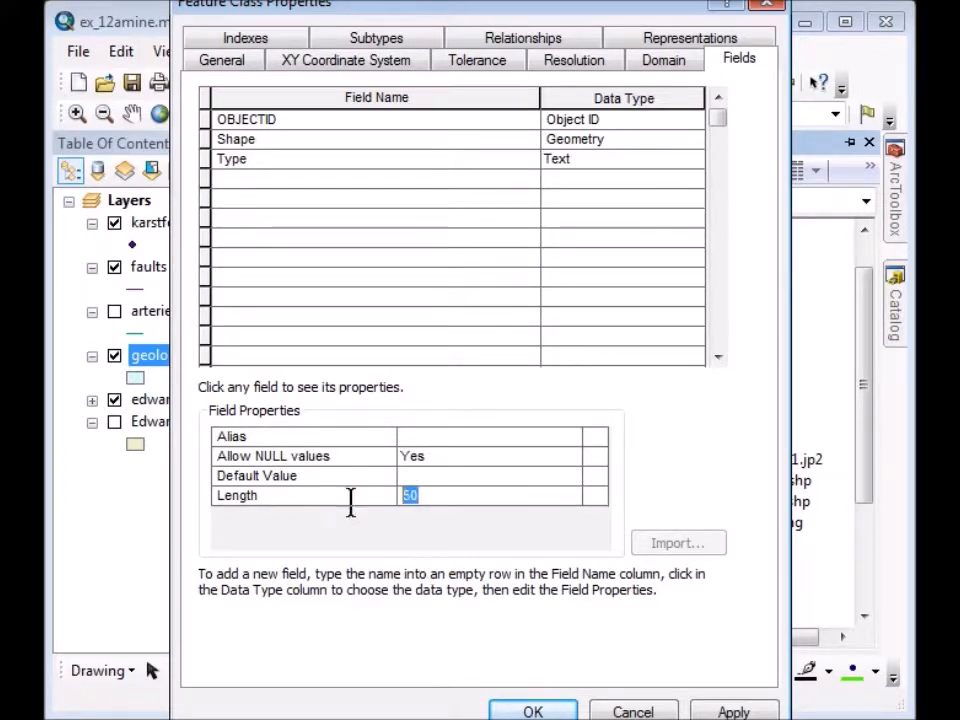
pyautogui.write('1')
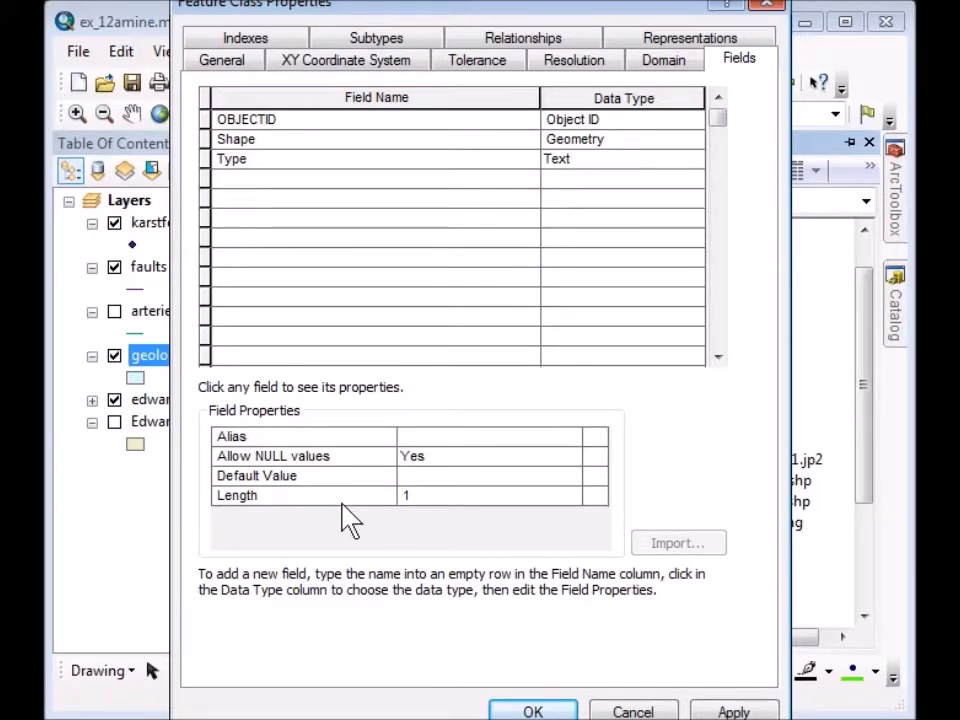
pyautogui.click(533, 710)
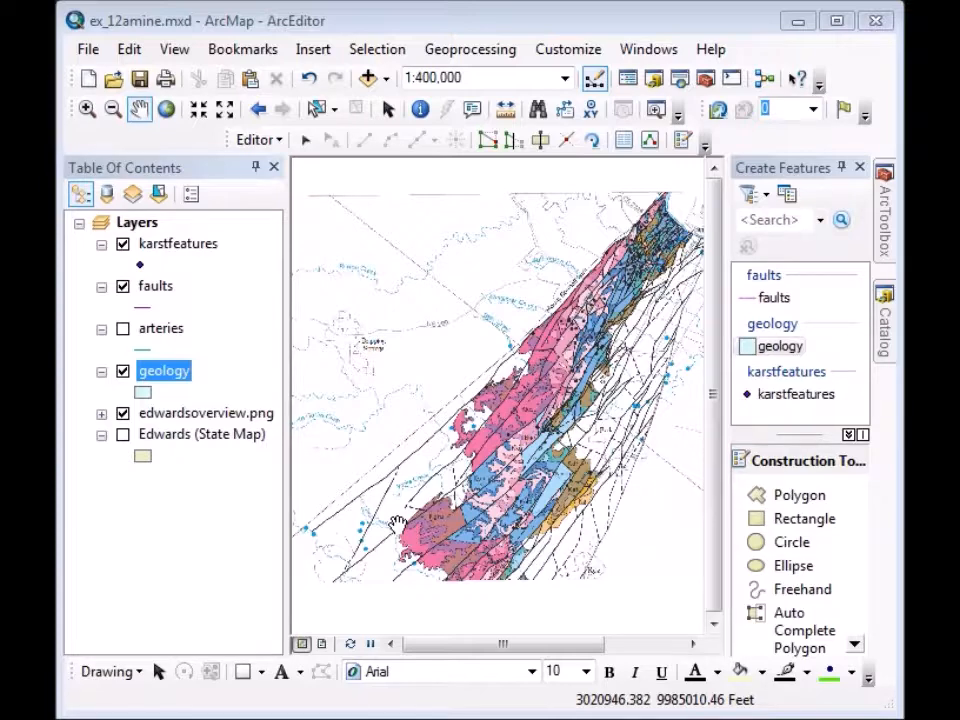
# Zoom into the lower-left map near Lone Man Creek and add a karstfeatures point on the leftmost blue dot.
pyautogui.click(86, 109)
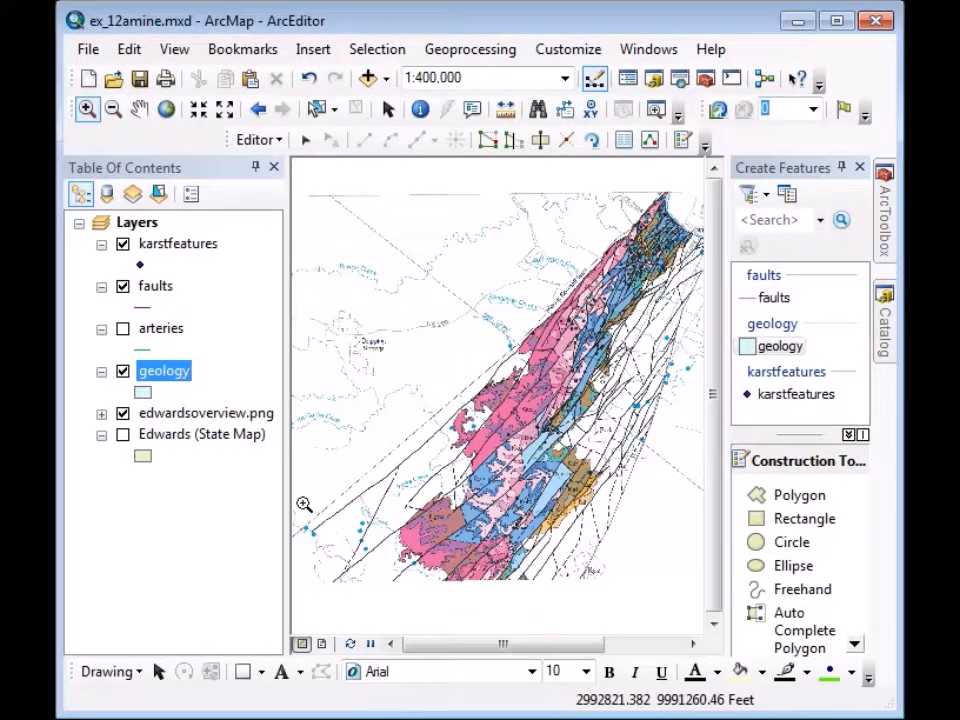
pyautogui.moveTo(298, 508); pyautogui.dragTo(395, 572)
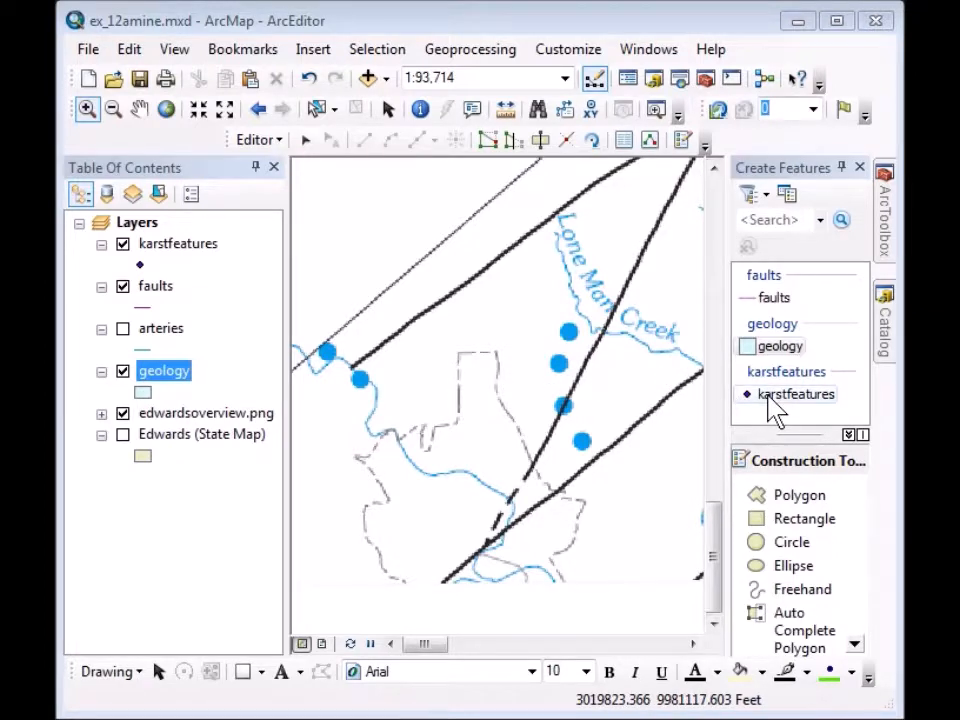
pyautogui.click(772, 396)
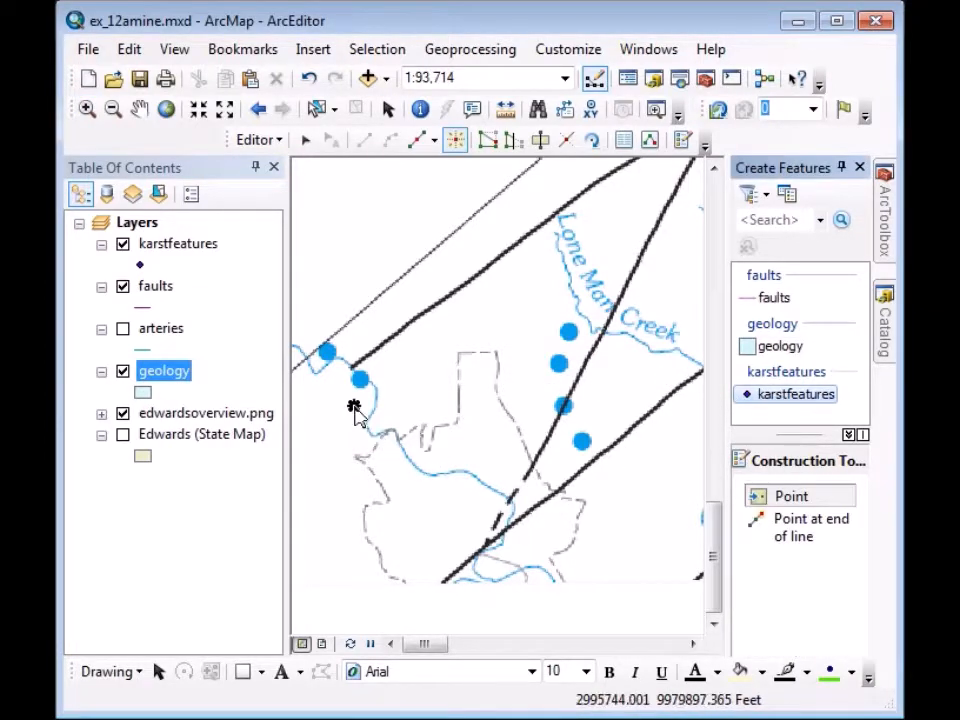
pyautogui.click(327, 354)
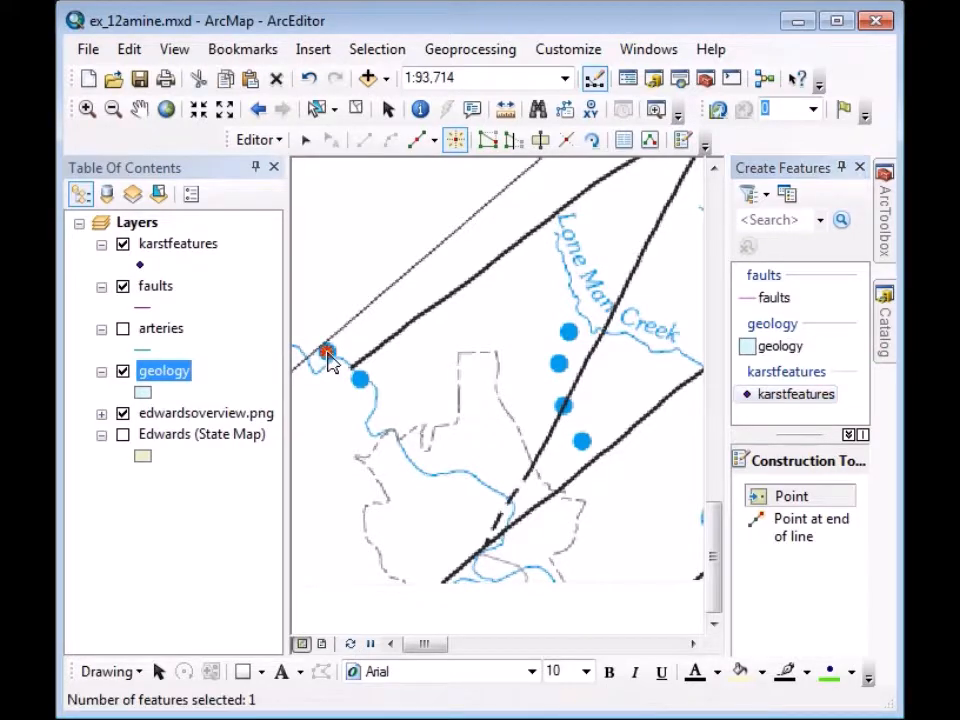
# Add karstfeatures points on the blue spring dots along the fault, deleting one misplaced point.
pyautogui.click(361, 383)
pyautogui.click(568, 334)
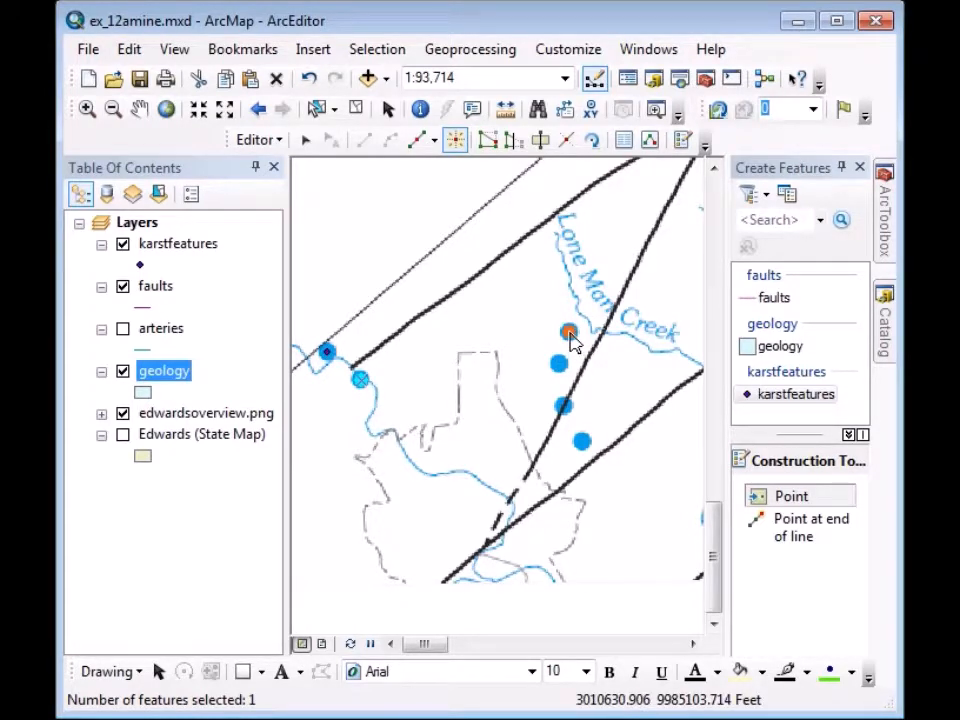
pyautogui.click(560, 365)
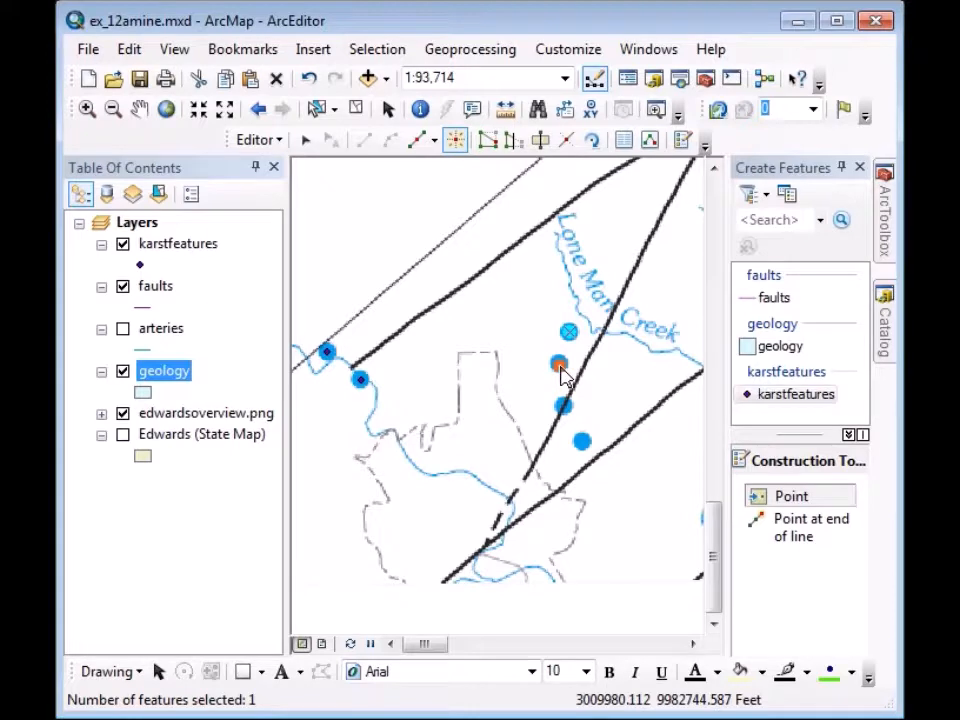
pyautogui.click(563, 405)
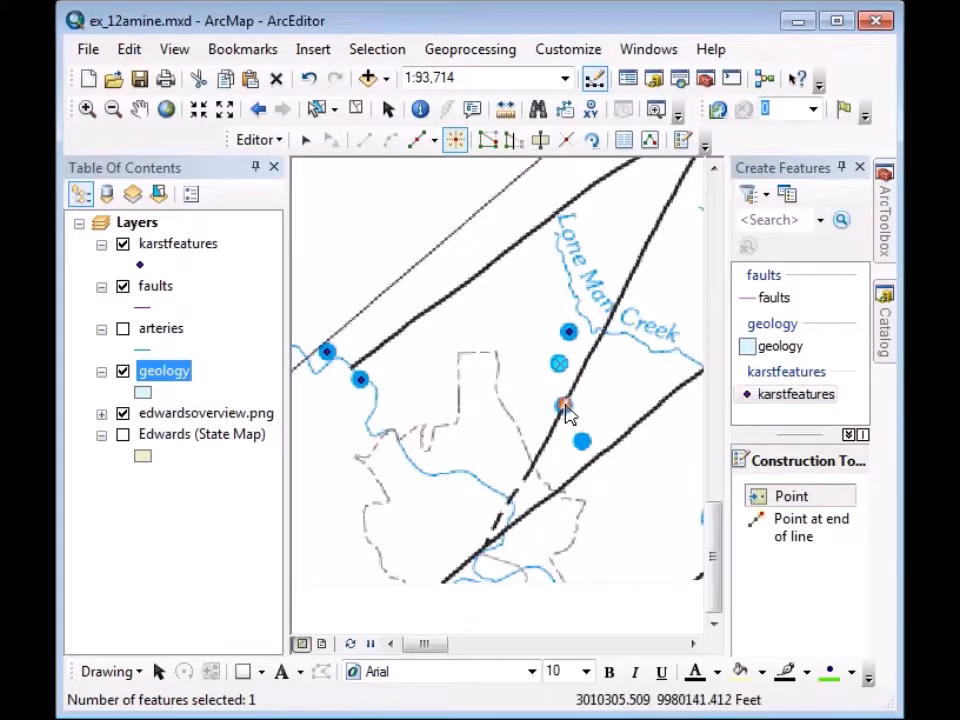
pyautogui.click(582, 442)
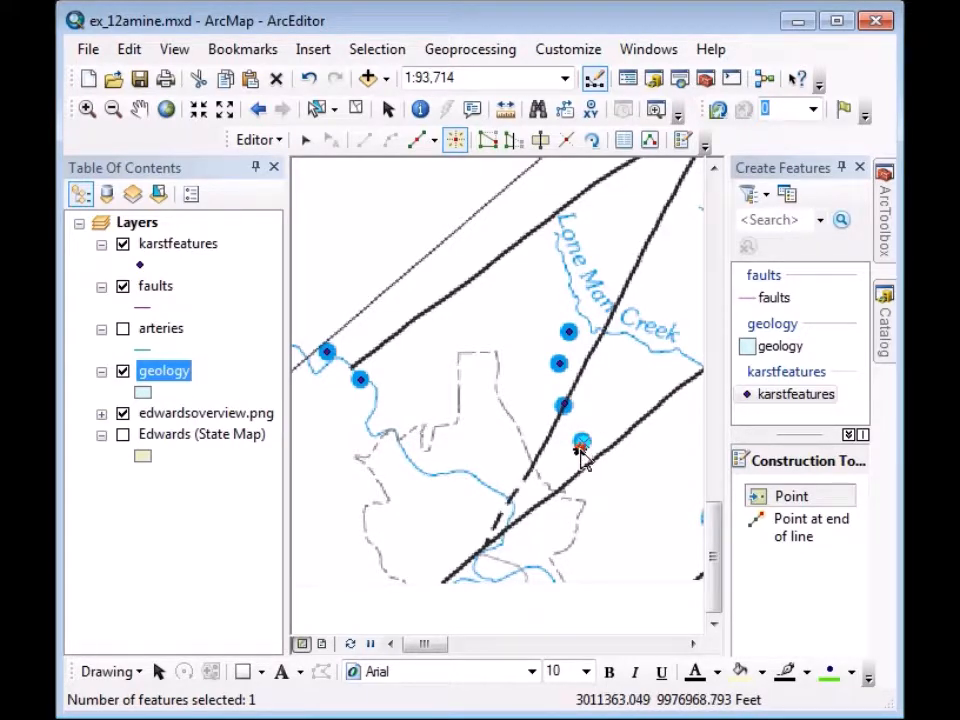
pyautogui.press('Delete')
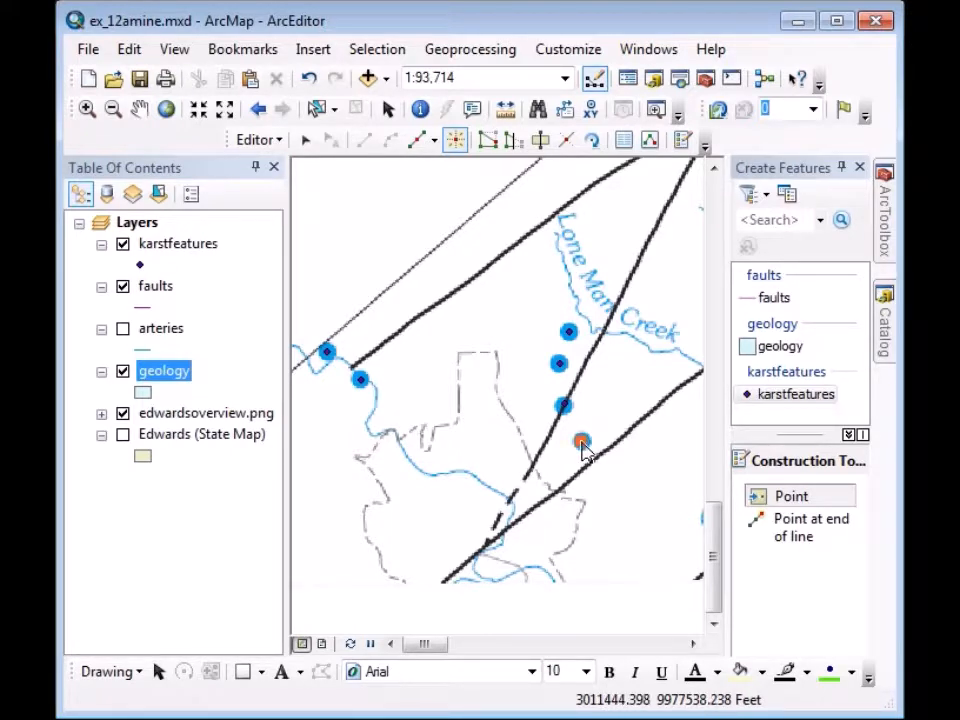
pyautogui.click(582, 441)
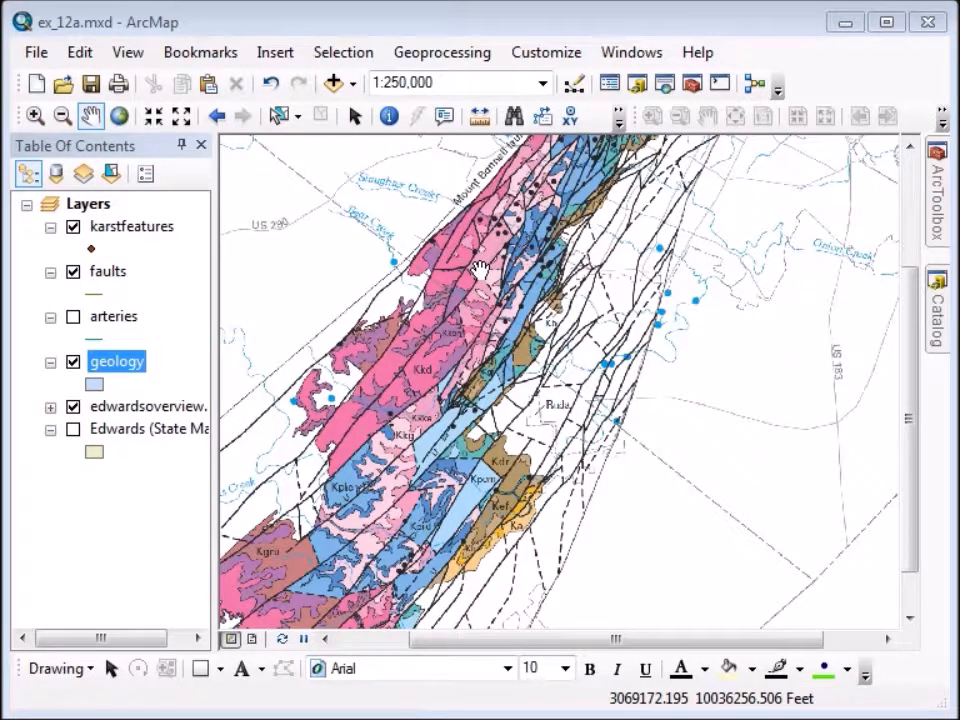
# Show the Editor toolbar and start an edit session on the Edwards.mdb geodatabase.
pyautogui.click(572, 85)
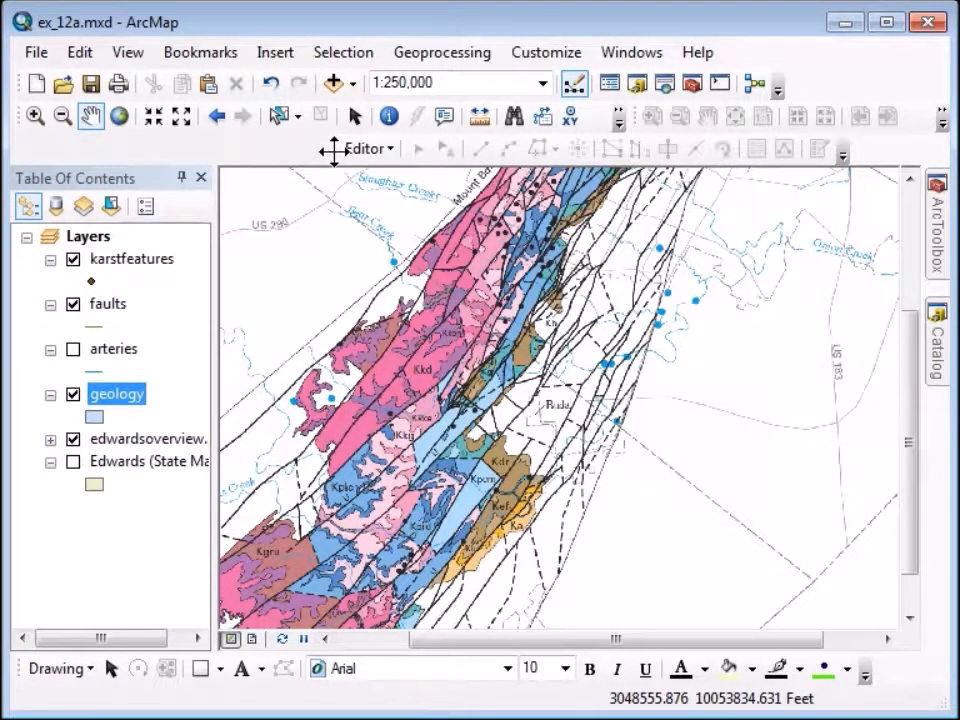
pyautogui.click(390, 152)
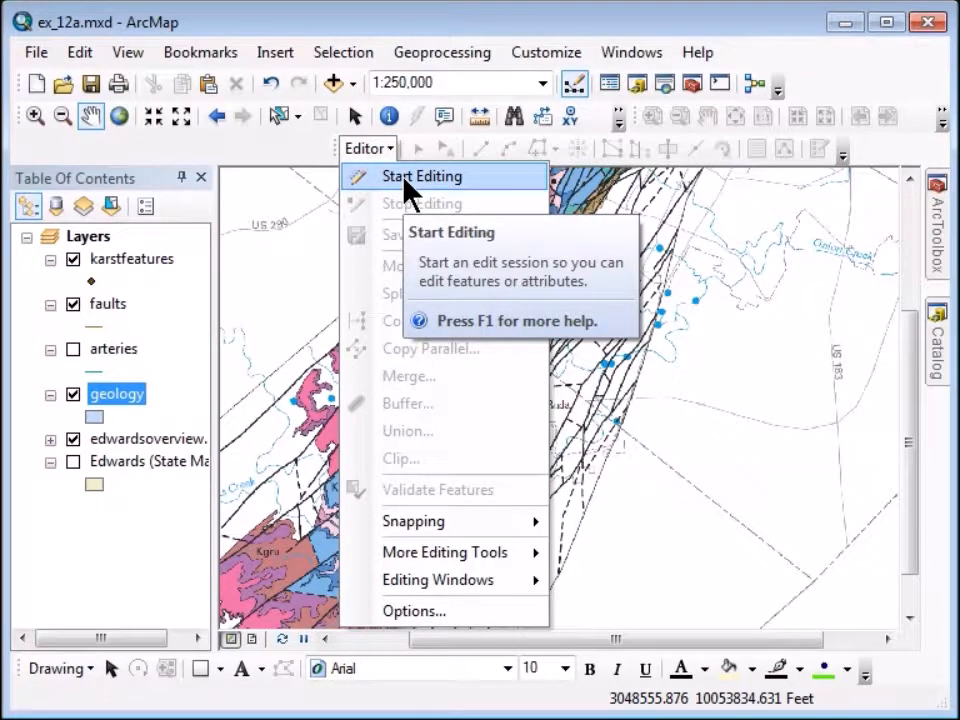
pyautogui.click(405, 181)
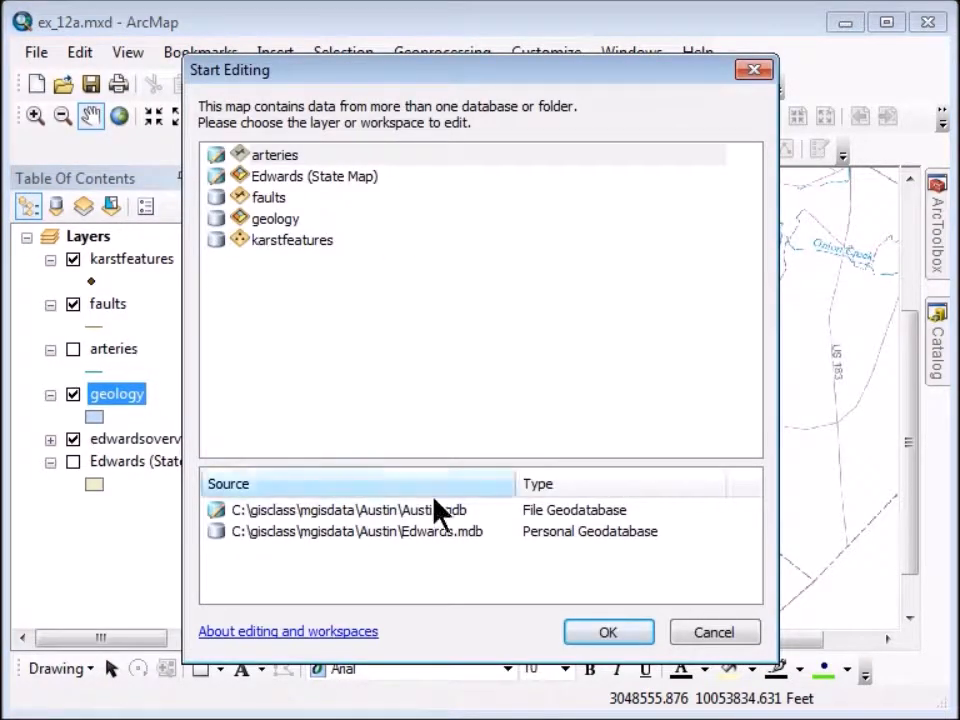
pyautogui.click(363, 533)
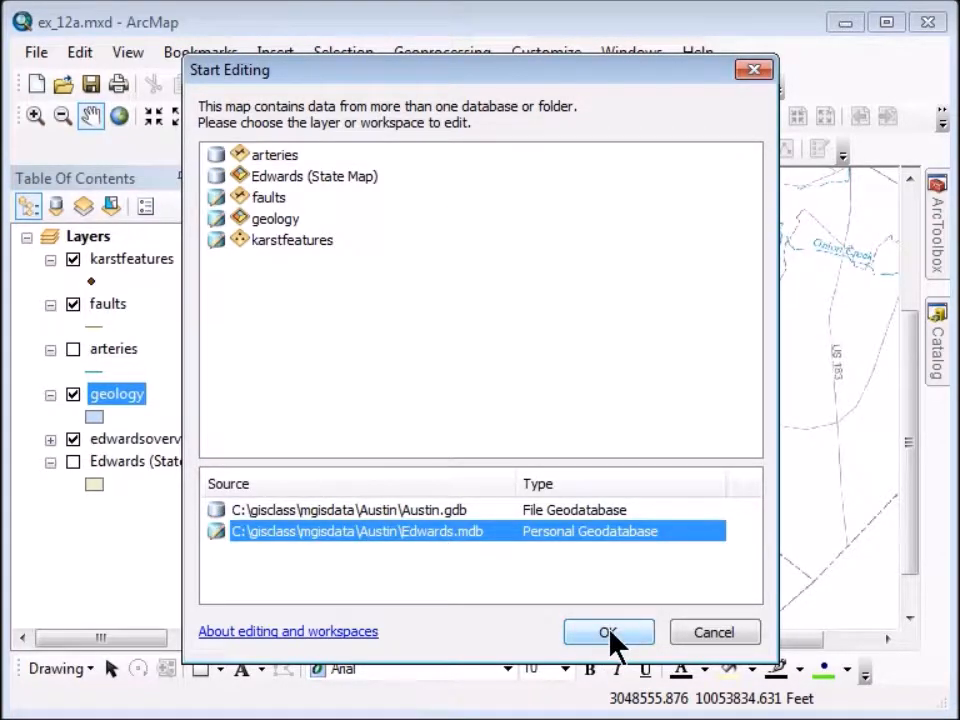
pyautogui.click(609, 633)
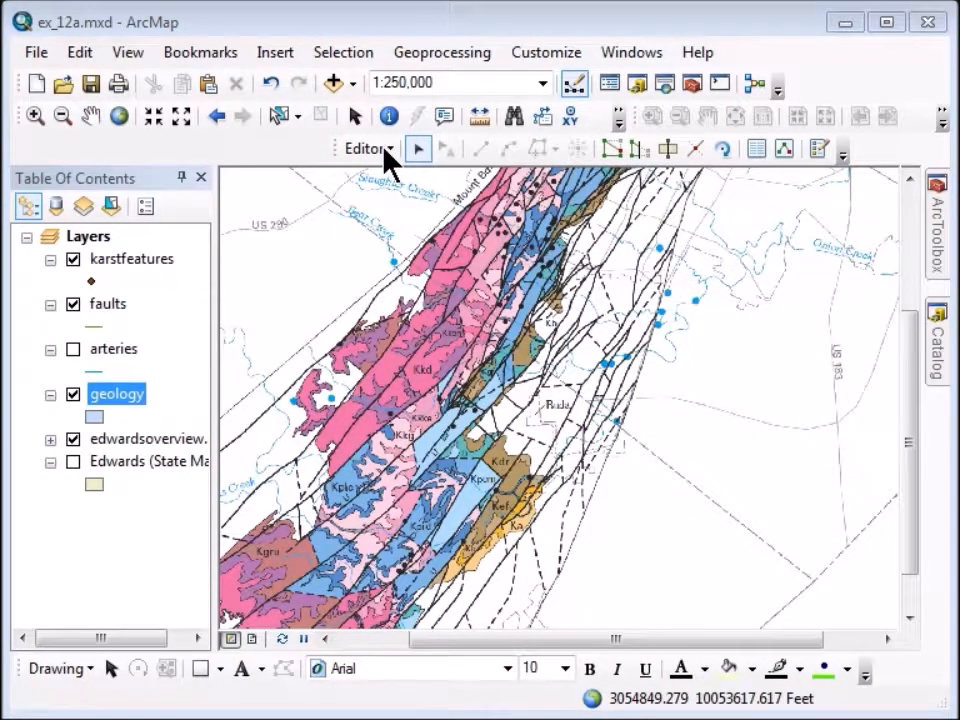
# Open the Create Features window and dock it on the right side.
pyautogui.click(385, 150)
pyautogui.moveTo(425, 585)
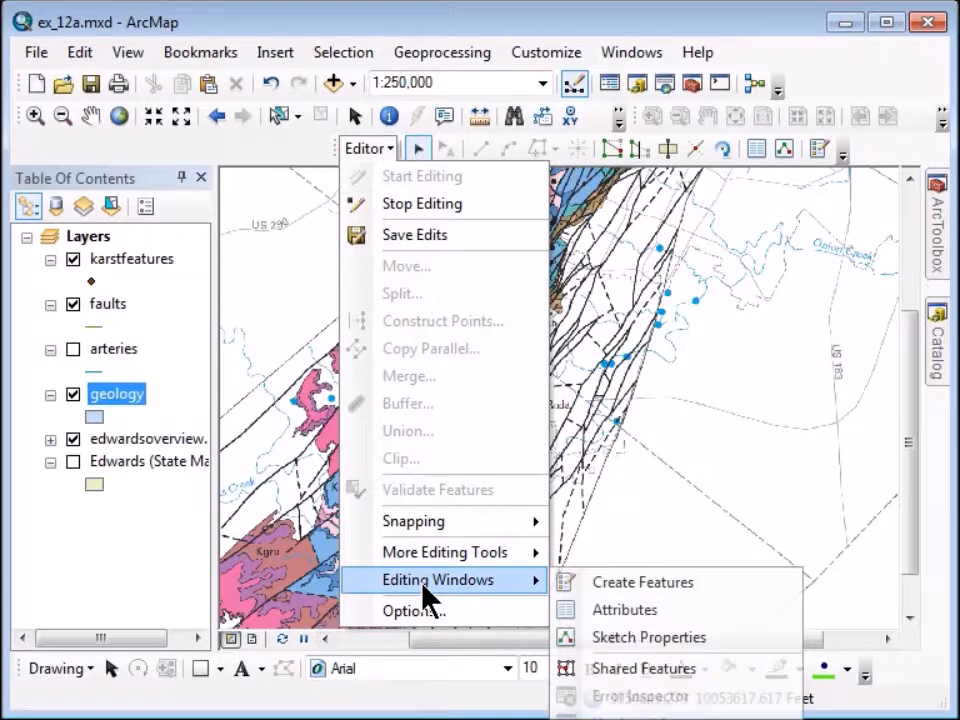
pyautogui.click(620, 585)
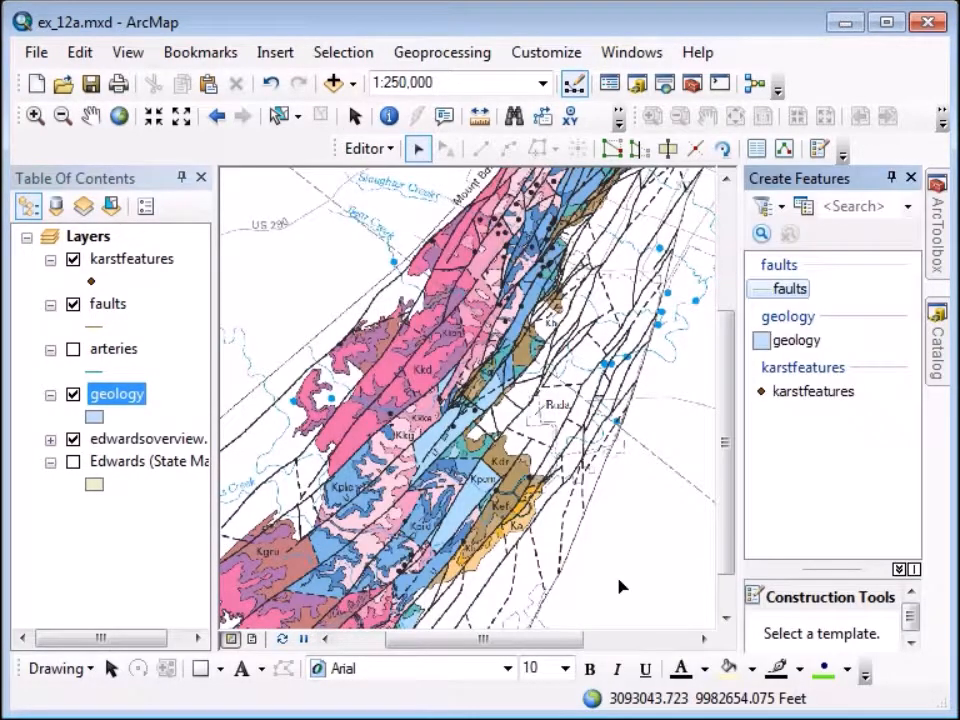
pyautogui.moveTo(812, 195); pyautogui.dragTo(882, 418)
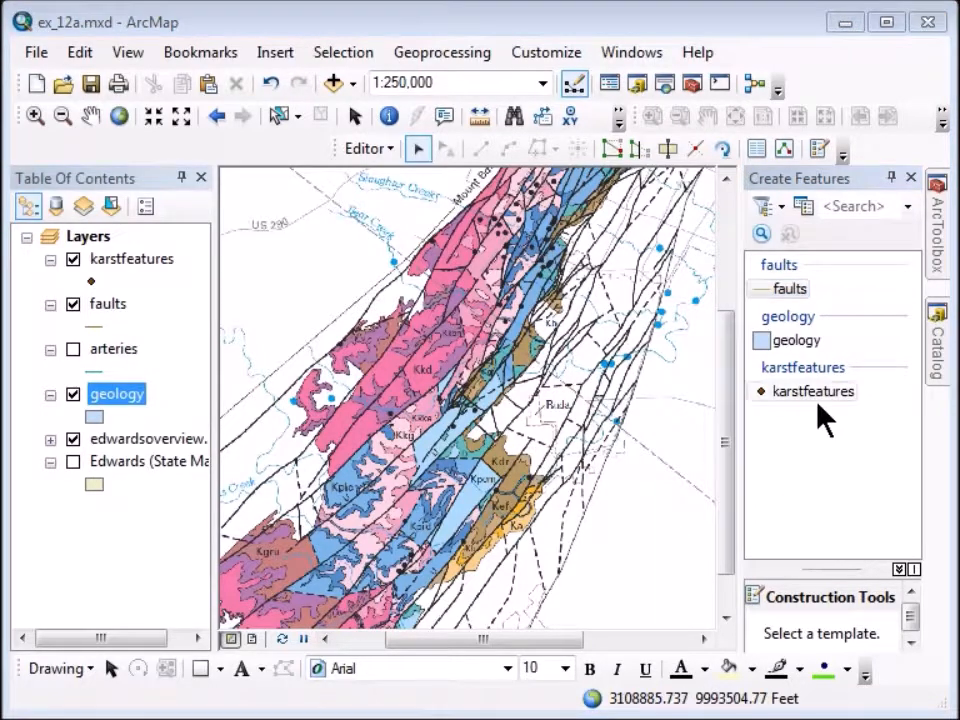
# View the construction tools for the karstfeatures and geology templates.
pyautogui.click(815, 405)
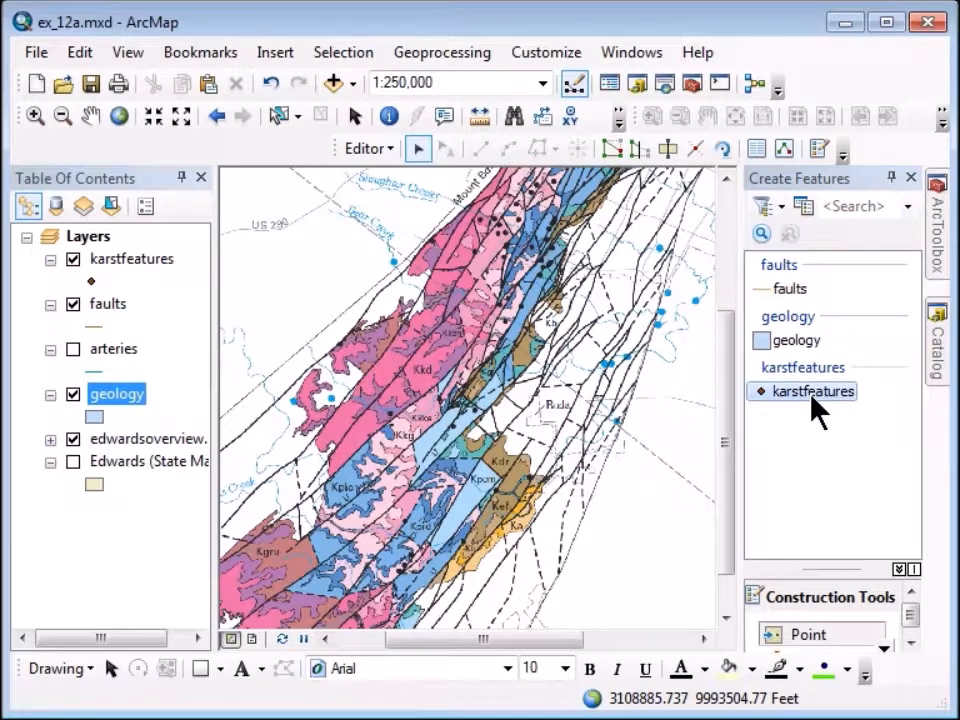
pyautogui.moveTo(818, 566); pyautogui.dragTo(817, 478)
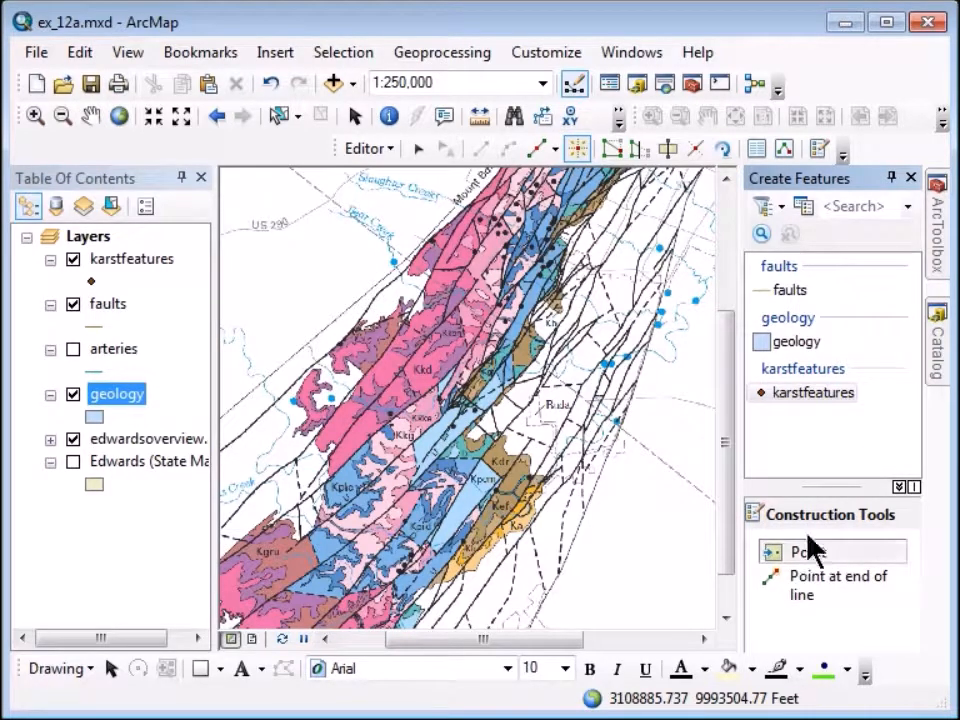
pyautogui.click(793, 345)
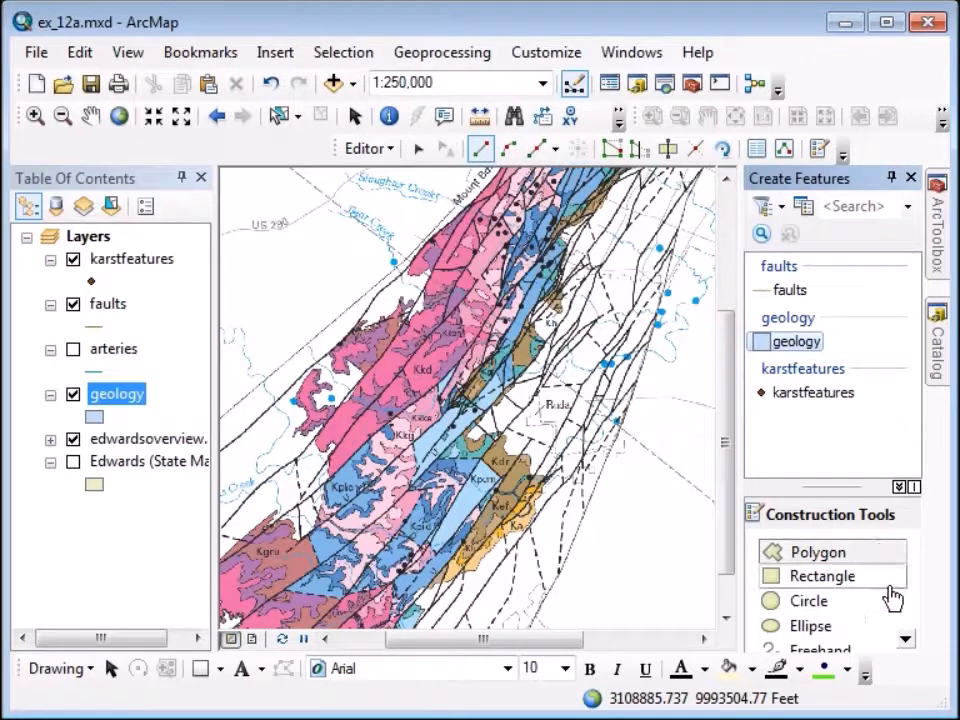
pyautogui.click(905, 639)
pyautogui.click(905, 639)
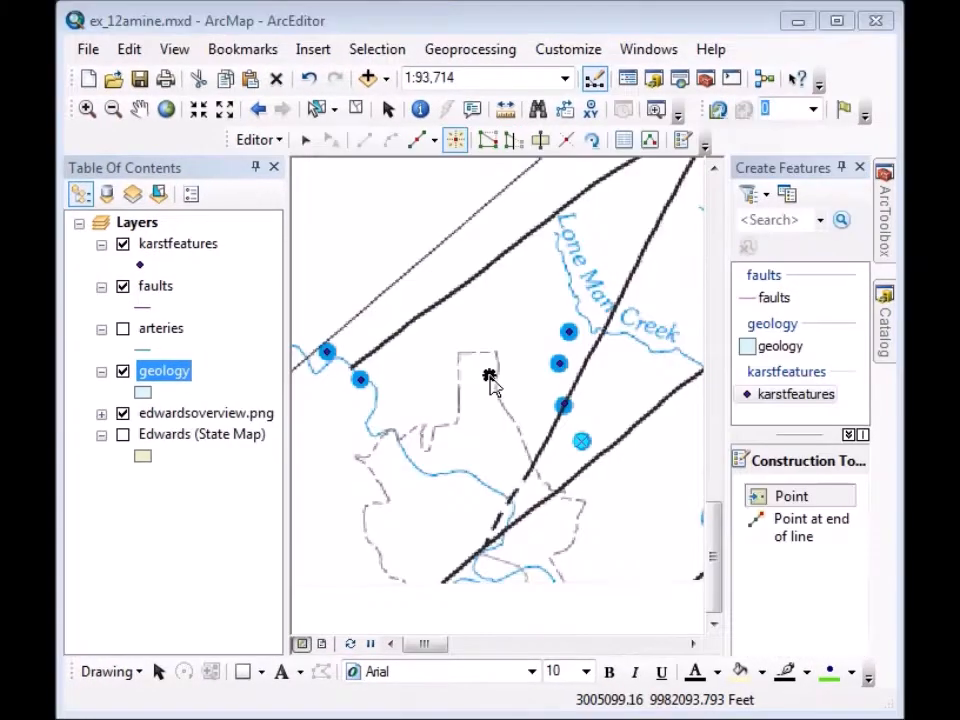
# In the karstfeatures attribute table, set Type to spring for features 7 and 5.
pyautogui.rightClick(168, 252)
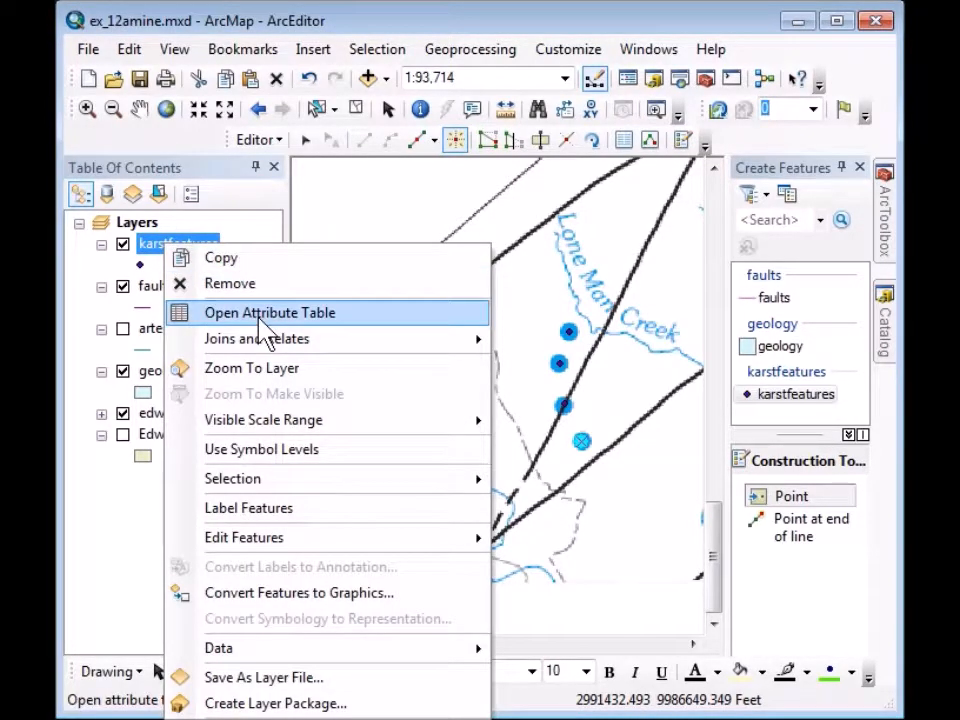
pyautogui.click(262, 316)
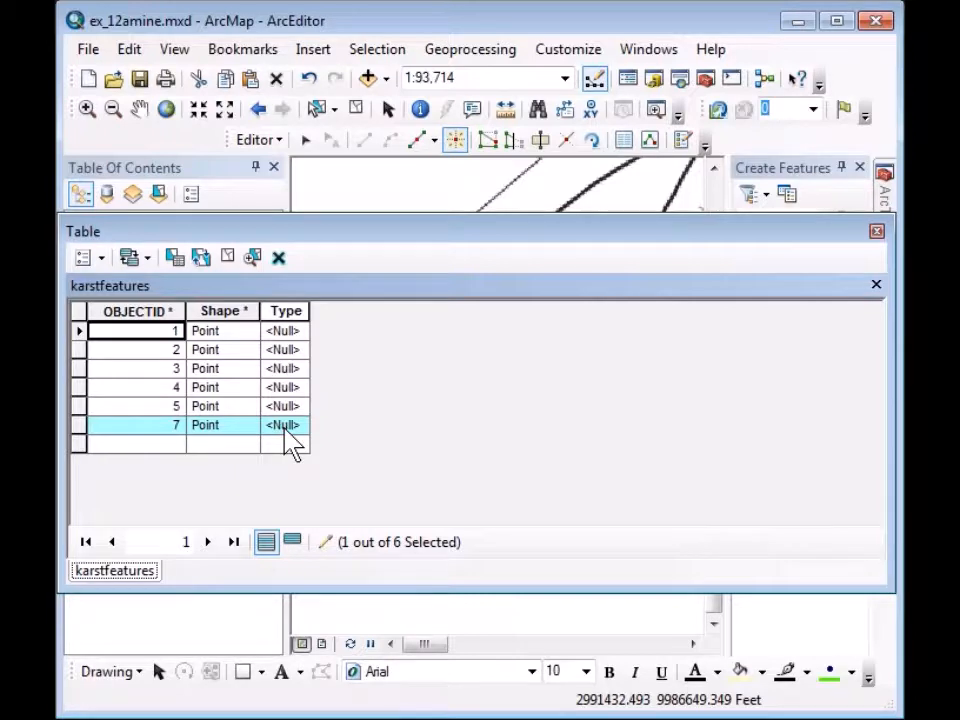
pyautogui.click(289, 428)
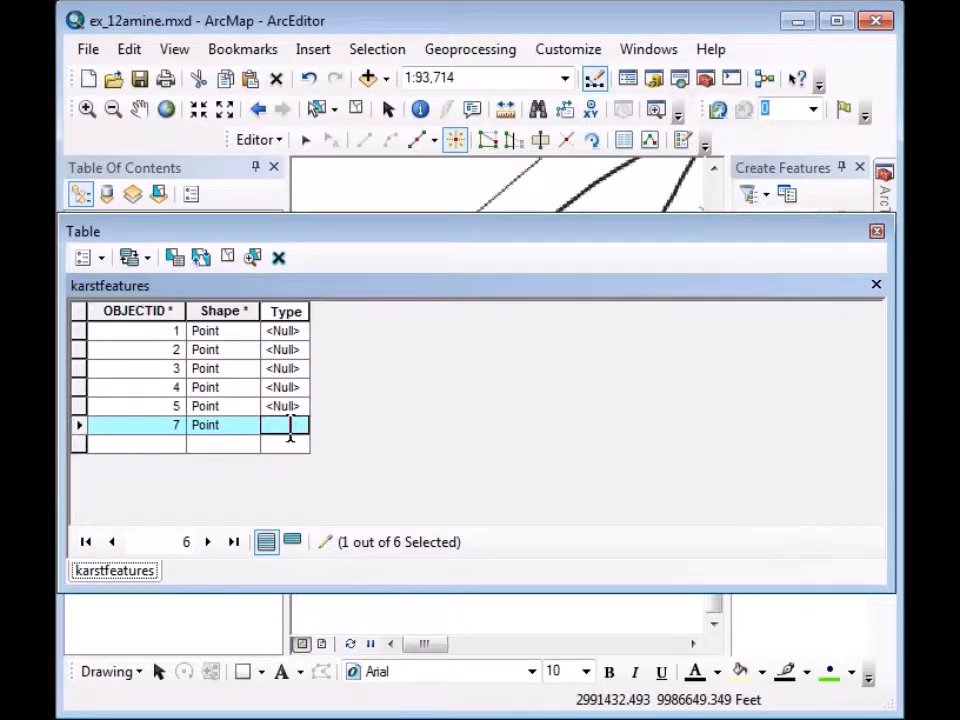
pyautogui.write('spring')
pyautogui.click(279, 407)
pyautogui.click(280, 406)
pyautogui.write('sprin')
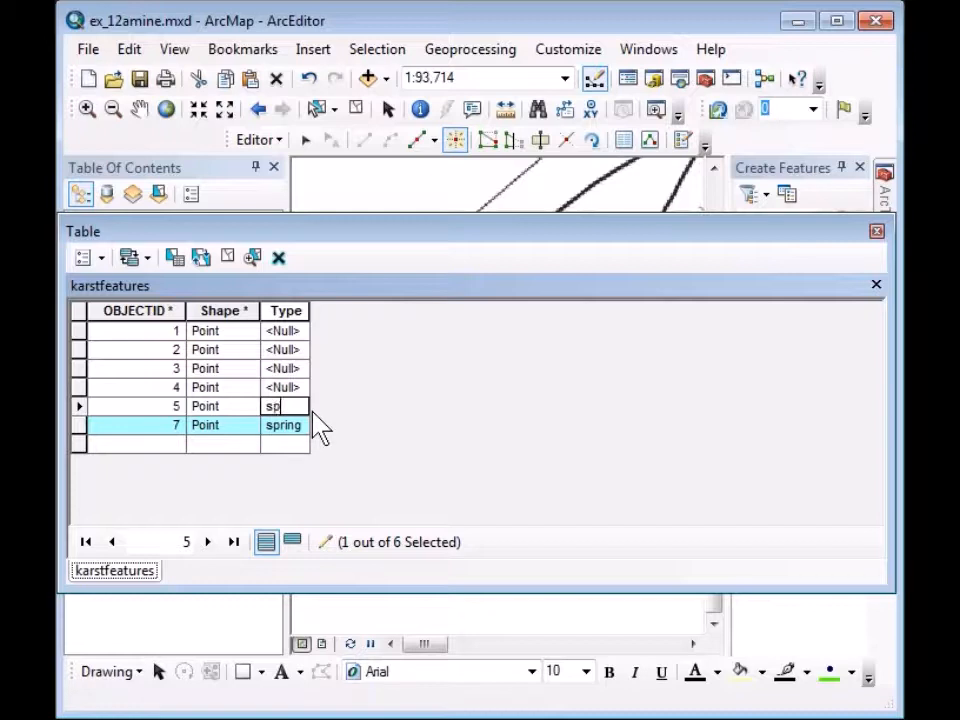
pyautogui.write('g')
pyautogui.click(80, 388)
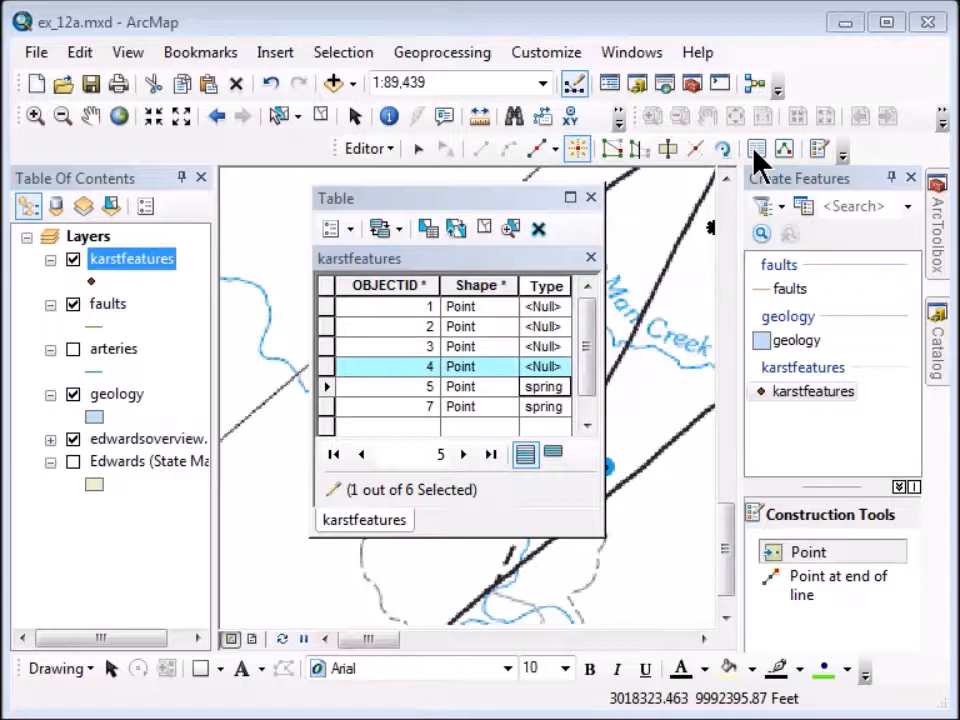
# Set feature 4's Type to spring in the Attributes window.
pyautogui.click(756, 150)
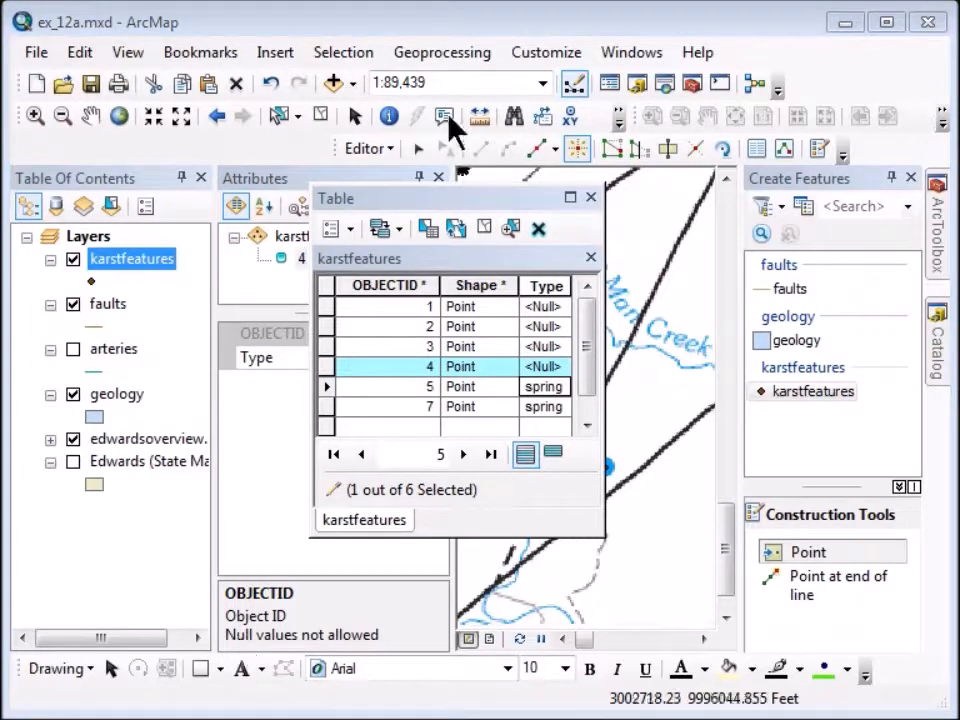
pyautogui.moveTo(424, 205); pyautogui.dragTo(632, 220)
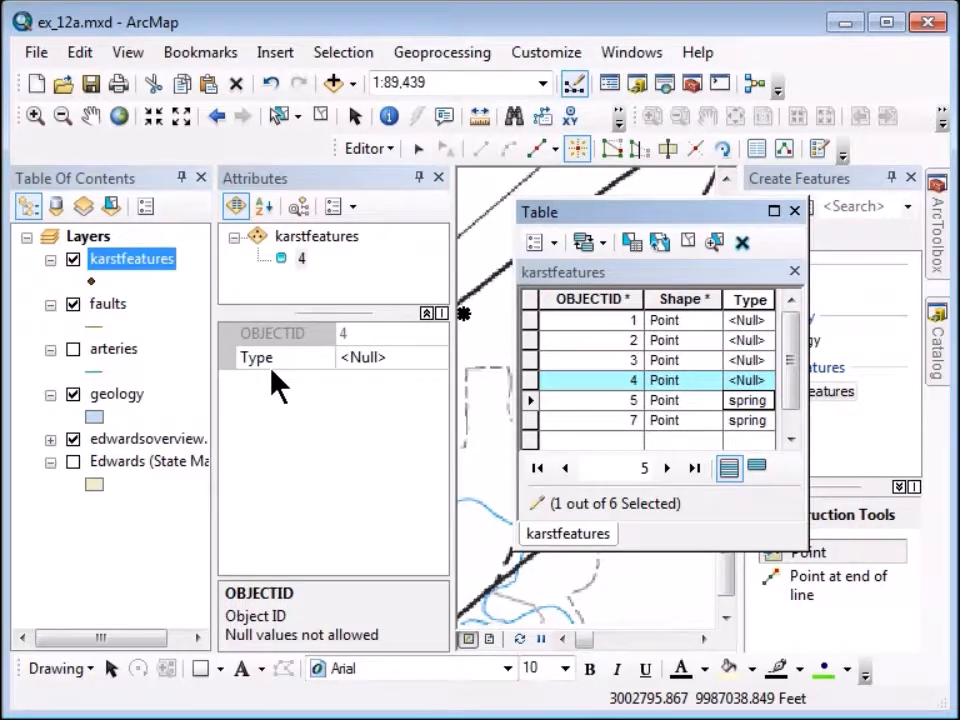
pyautogui.click(372, 360)
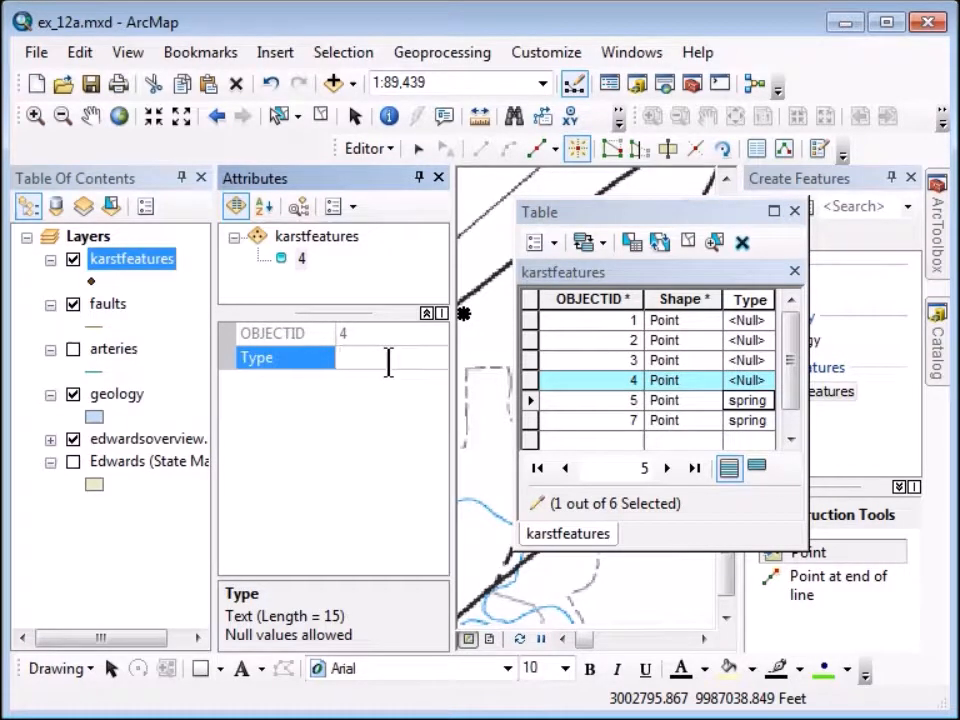
pyautogui.write('spring')
pyautogui.press('Return')
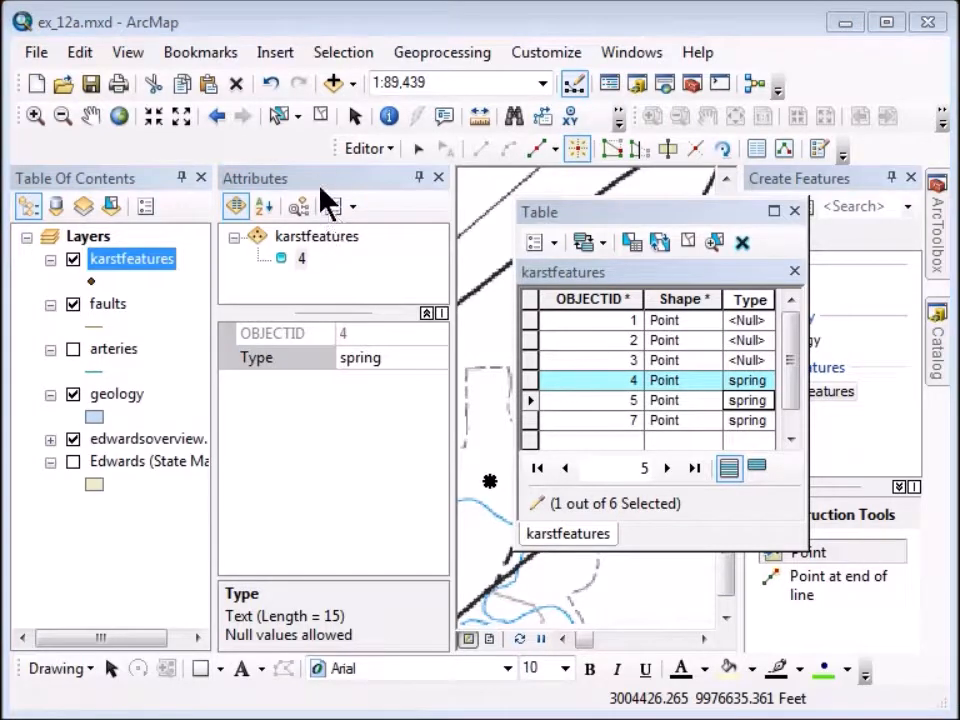
# Dock the Attributes window beneath the Table Of Contents and resize the panels.
pyautogui.moveTo(318, 176); pyautogui.dragTo(116, 466)
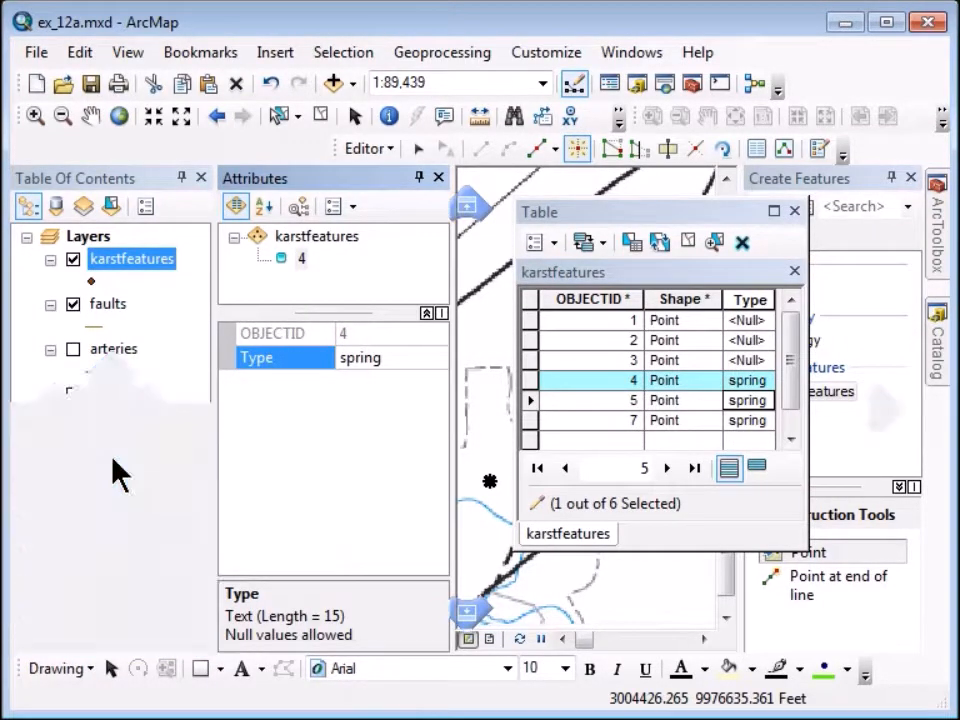
pyautogui.moveTo(89, 398); pyautogui.dragTo(101, 360)
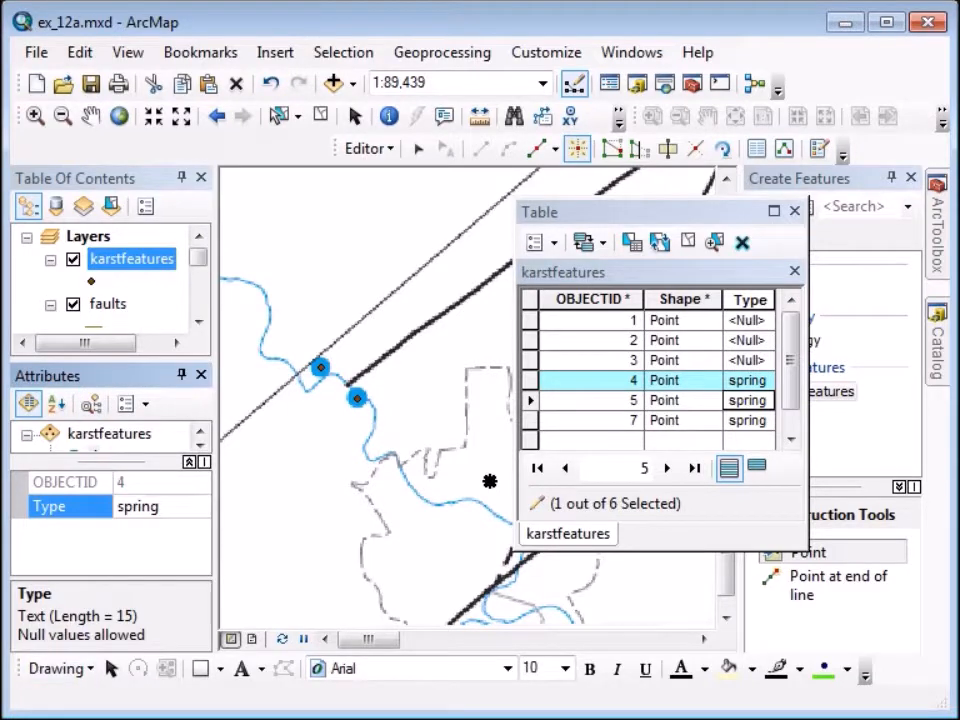
pyautogui.moveTo(90, 460); pyautogui.dragTo(90, 491)
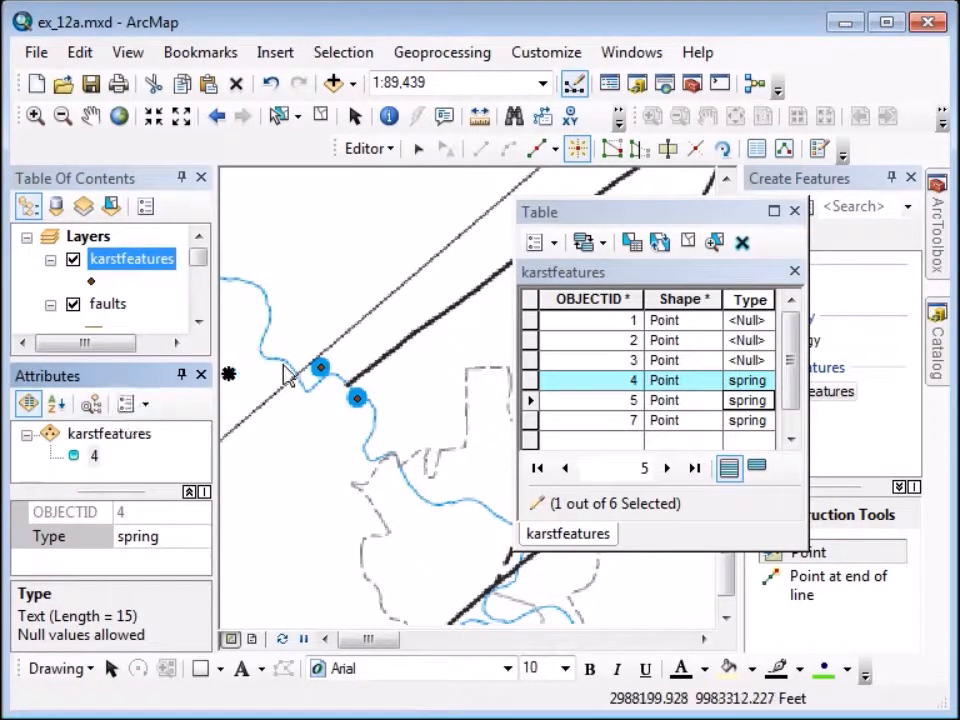
pyautogui.moveTo(650, 213); pyautogui.dragTo(448, 240)
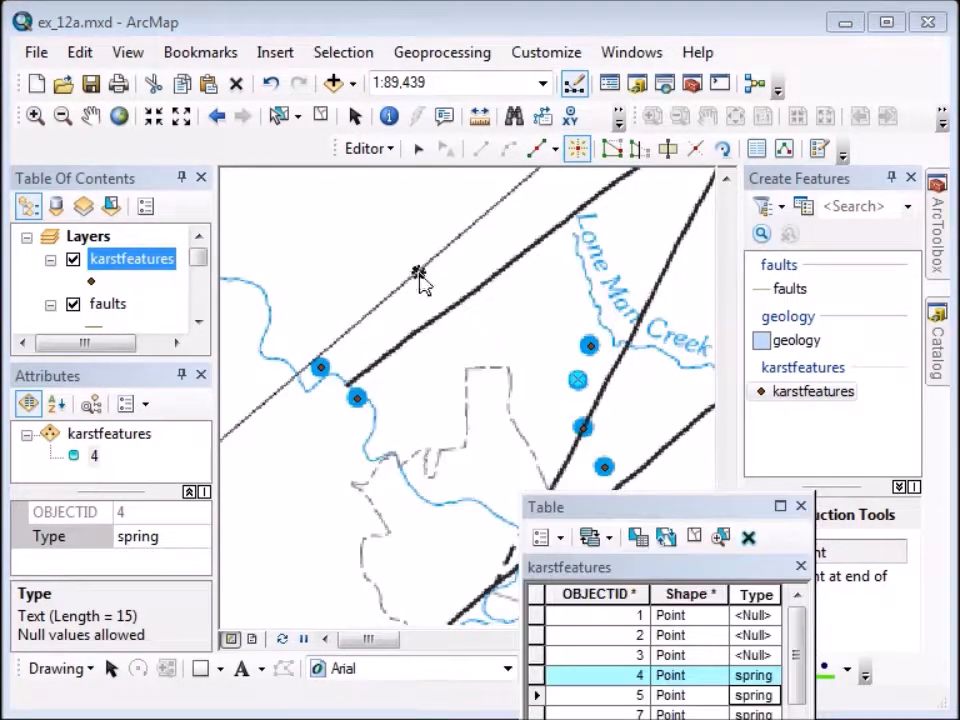
# Box-select all six karst points and pick the karstfeatures node in Attributes.
pyautogui.click(417, 148)
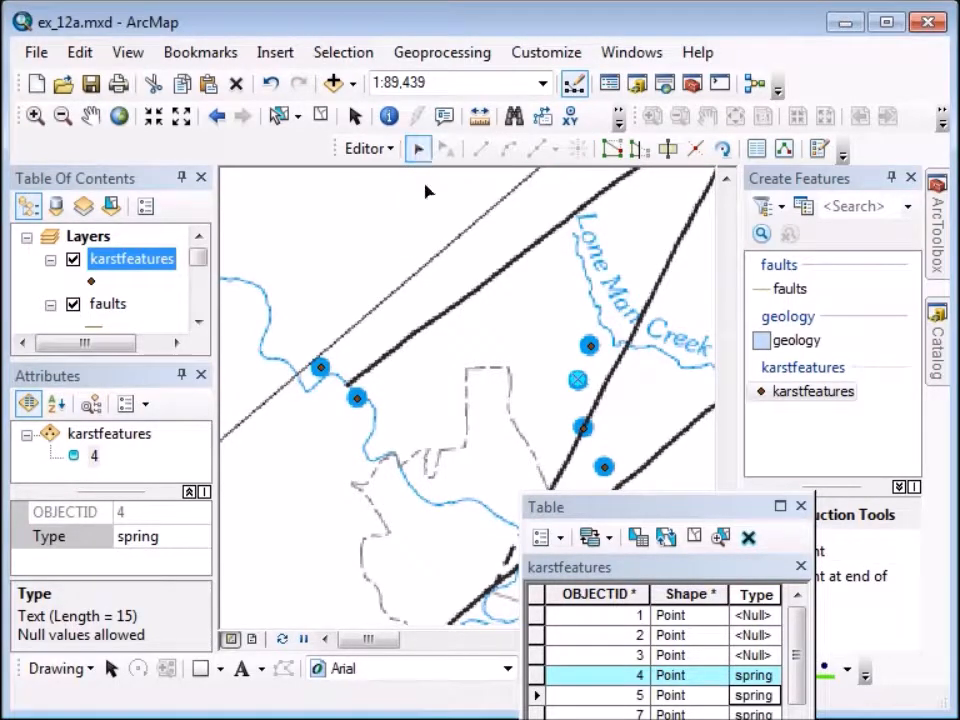
pyautogui.moveTo(265, 229); pyautogui.dragTo(664, 527)
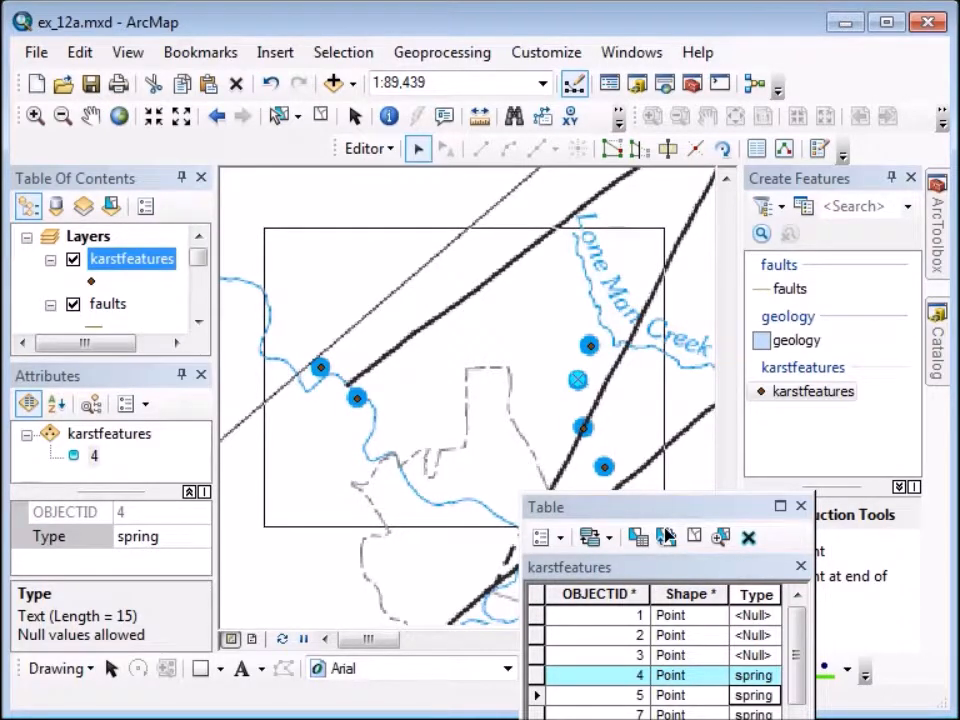
pyautogui.moveTo(664, 530); pyautogui.dragTo(665, 530)
pyautogui.click(203, 437)
pyautogui.doubleClick(201, 436)
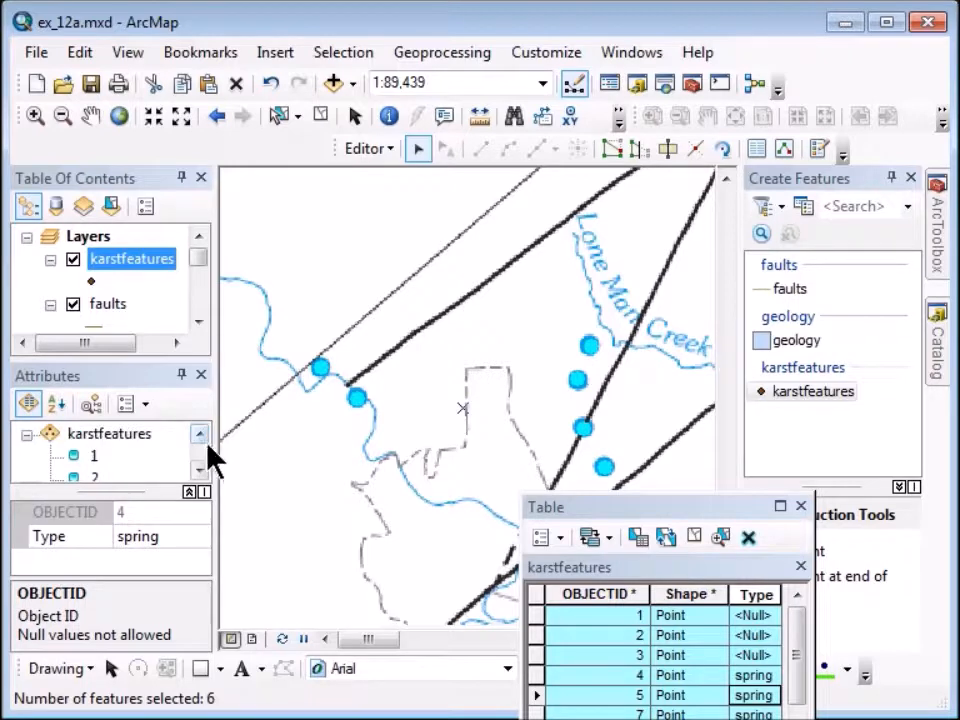
pyautogui.click(111, 443)
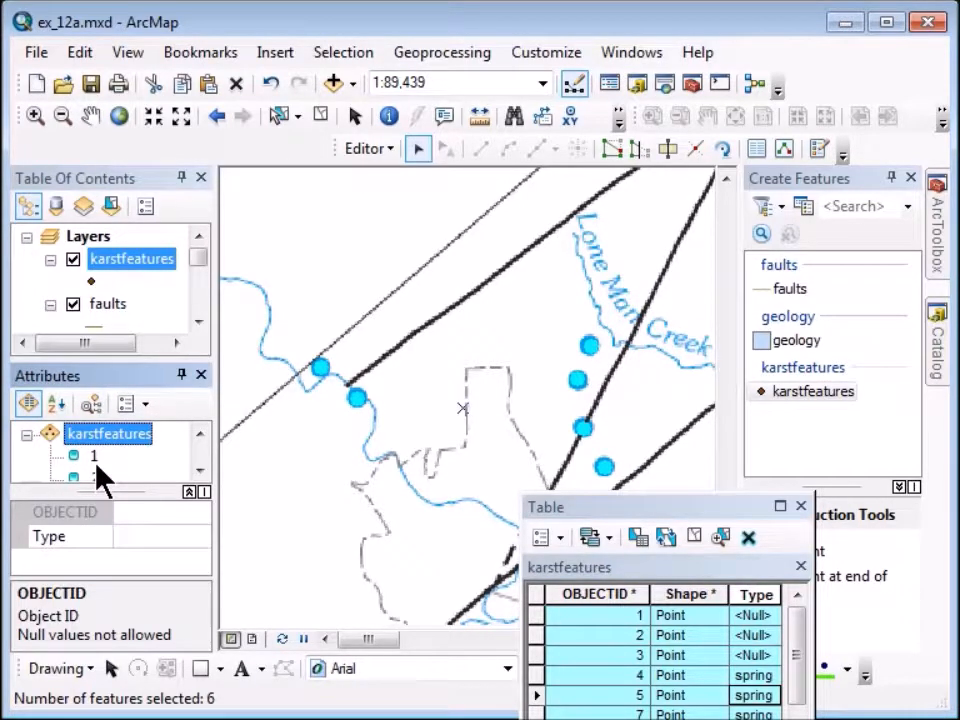
# Set the Type field to spring for all selected karst points.
pyautogui.click(139, 538)
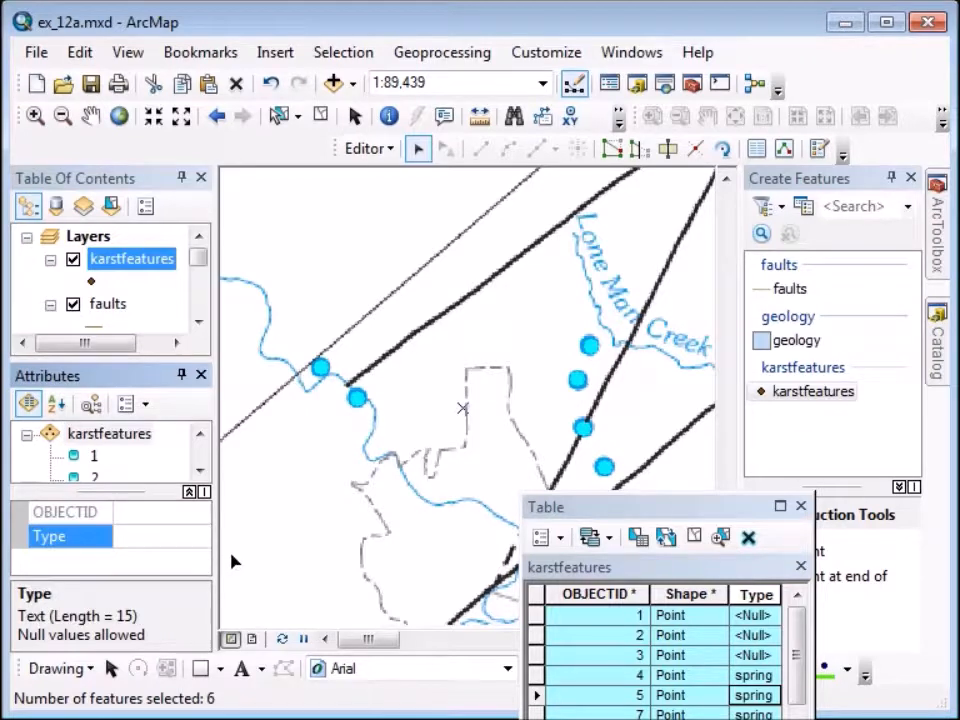
pyautogui.click(176, 536)
pyautogui.write('fie')
pyautogui.press('BackSpace')
pyautogui.press('BackSpace')
pyautogui.press('BackSpace')
pyautogui.write('spring')
pyautogui.press('Escape')
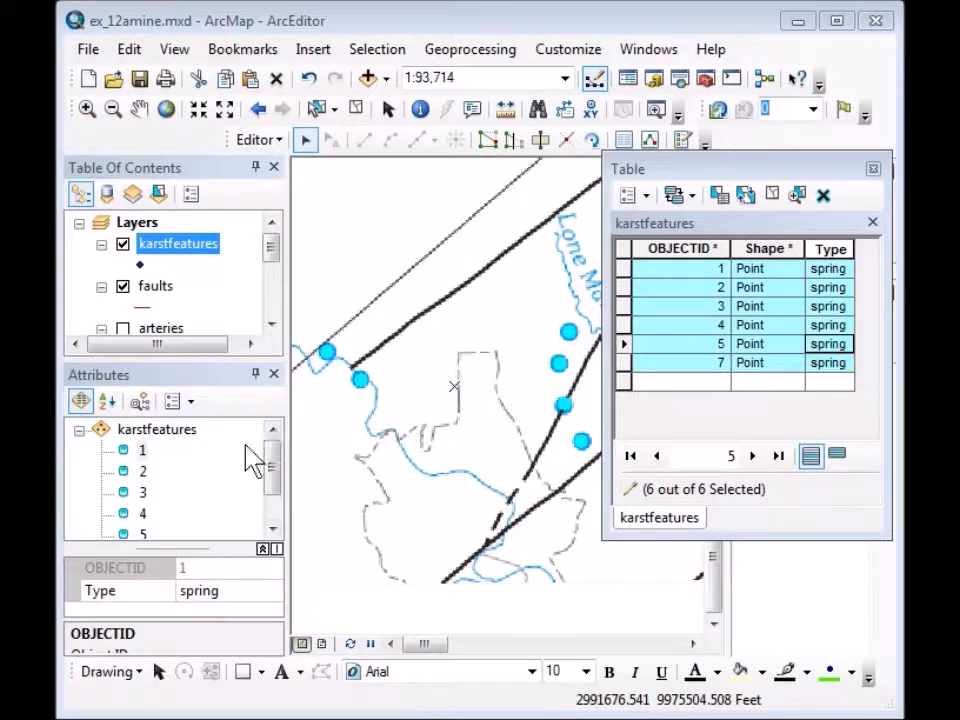
# Dismiss feature 1's context menu and close the karstfeatures attribute table.
pyautogui.rightClick(148, 452)
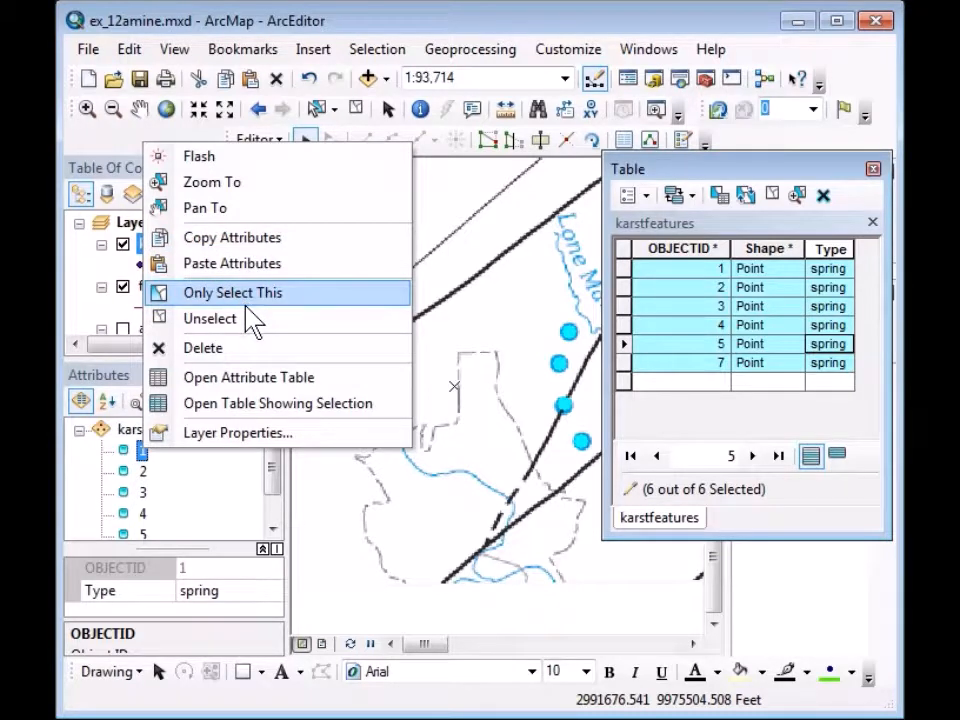
pyautogui.click(445, 30)
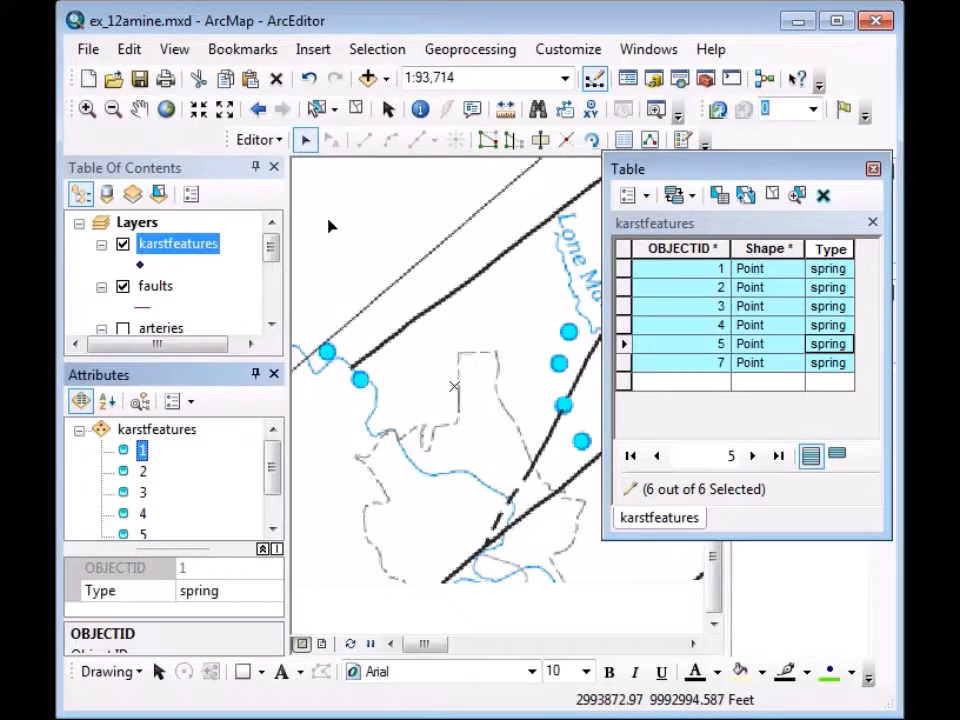
pyautogui.click(873, 170)
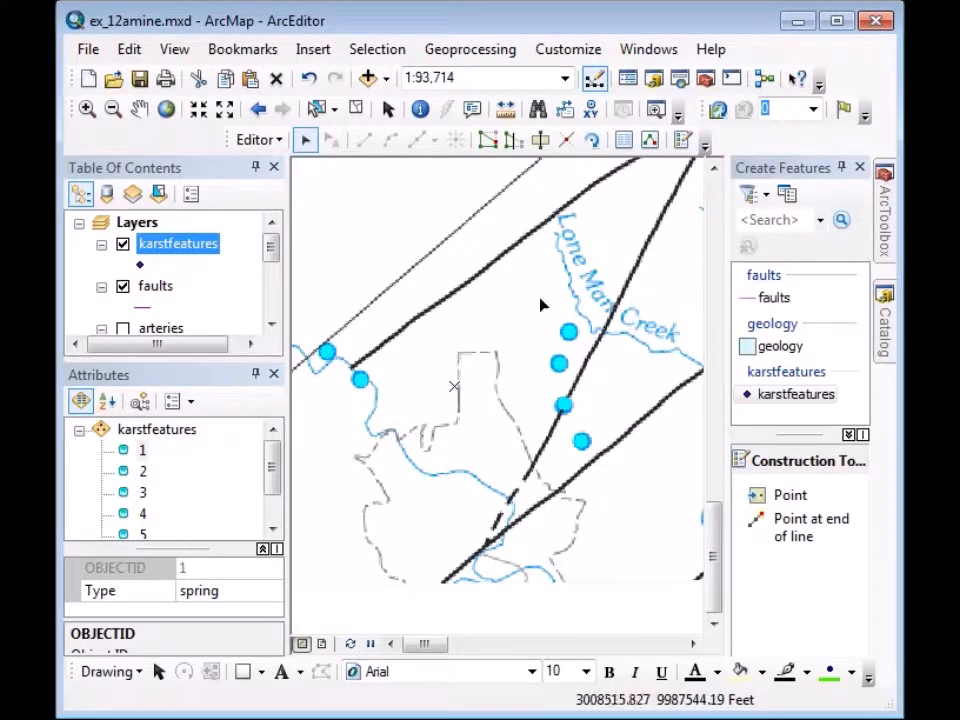
# Save the karst feature edits and clear the feature selection.
pyautogui.click(272, 146)
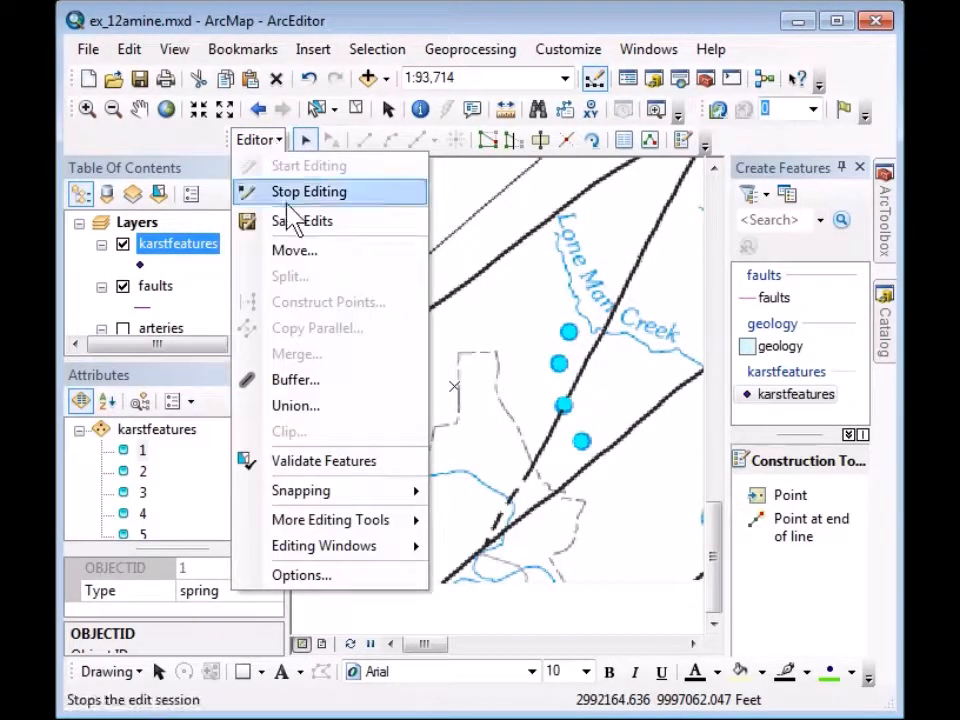
pyautogui.click(300, 226)
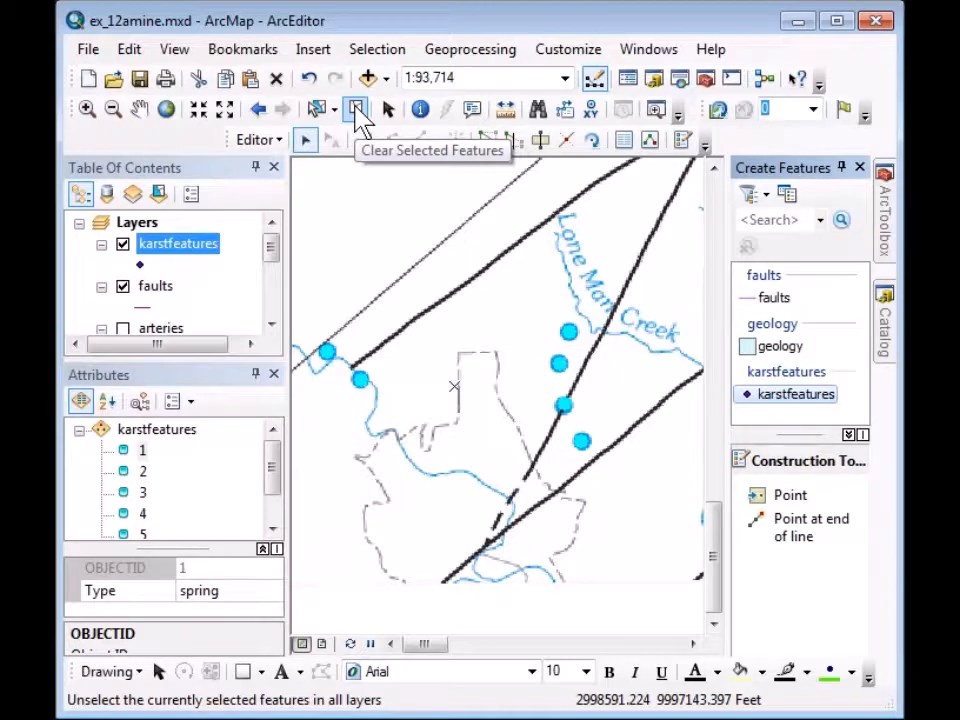
pyautogui.click(356, 108)
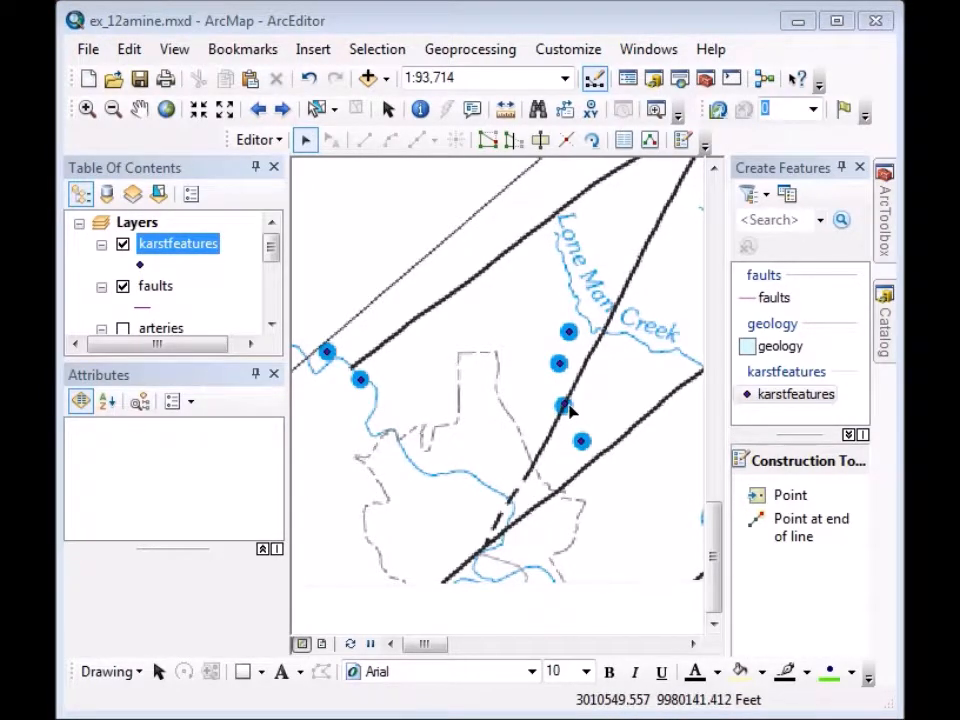
# Pan northeast toward Yorks Creek, zoom out slightly, and select the faults template.
pyautogui.click(139, 109)
pyautogui.moveTo(606, 298); pyautogui.dragTo(468, 359)
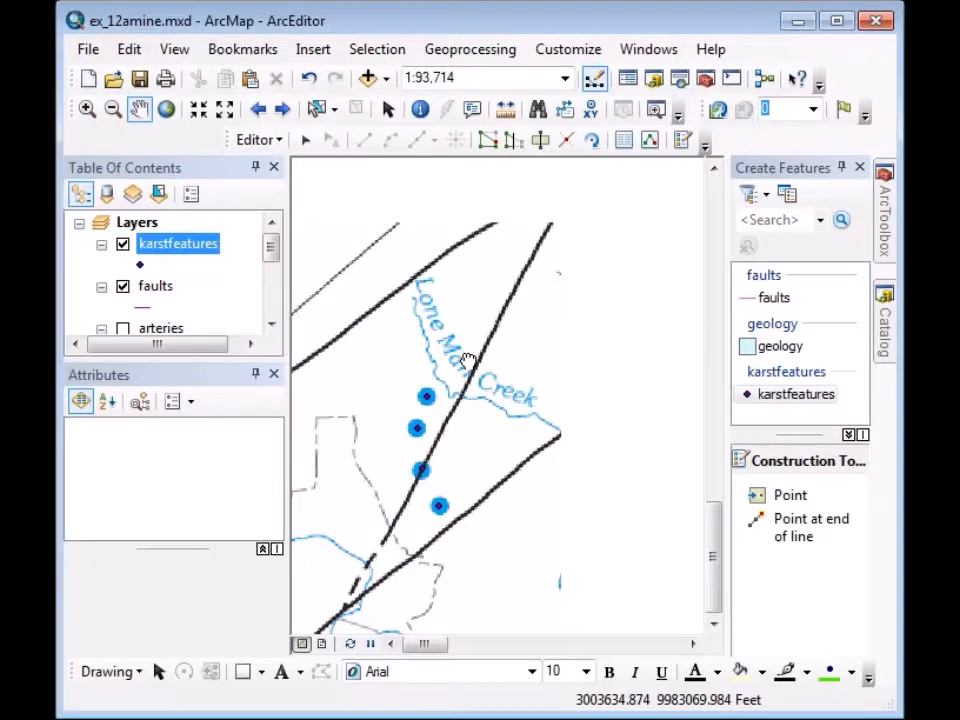
pyautogui.click(226, 112)
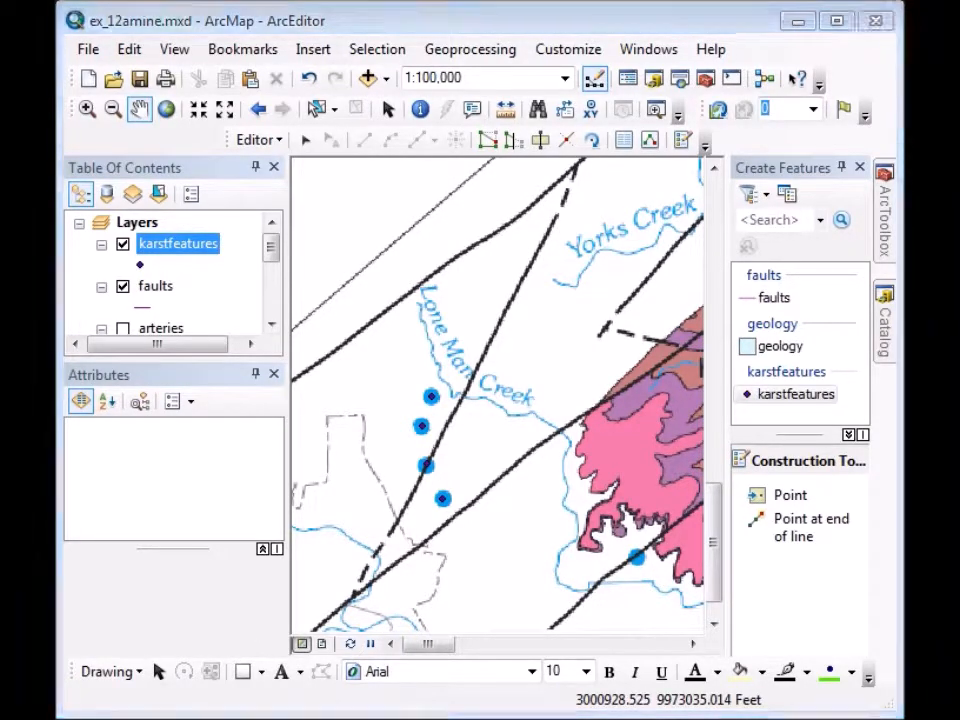
pyautogui.click(773, 299)
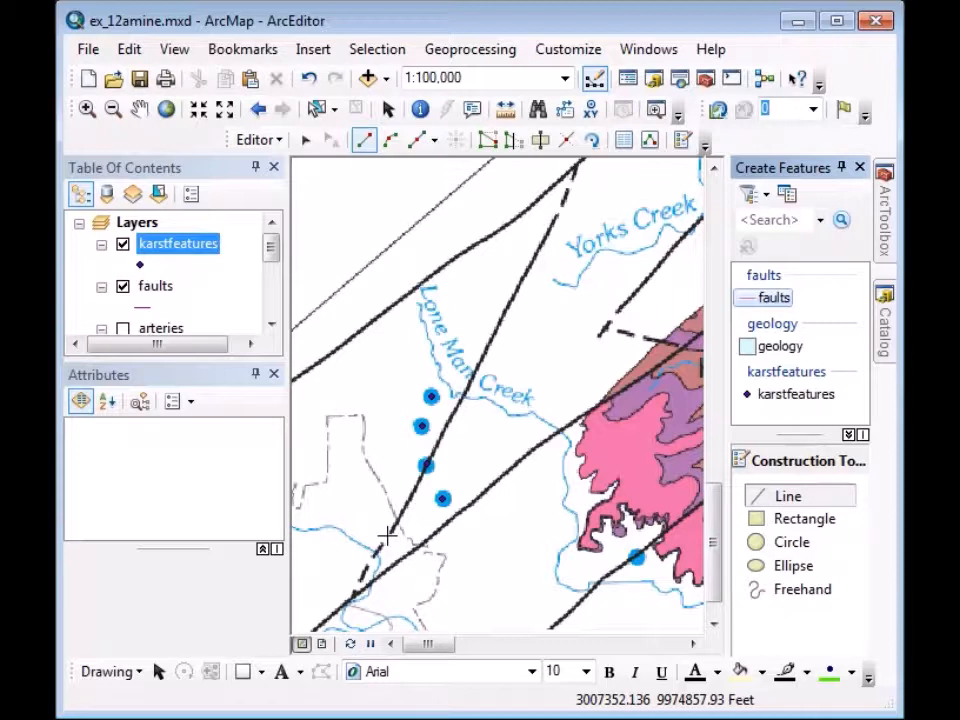
# Trace the first fault line northeast across Lone Man Creek toward Yorks Creek.
pyautogui.click(387, 536)
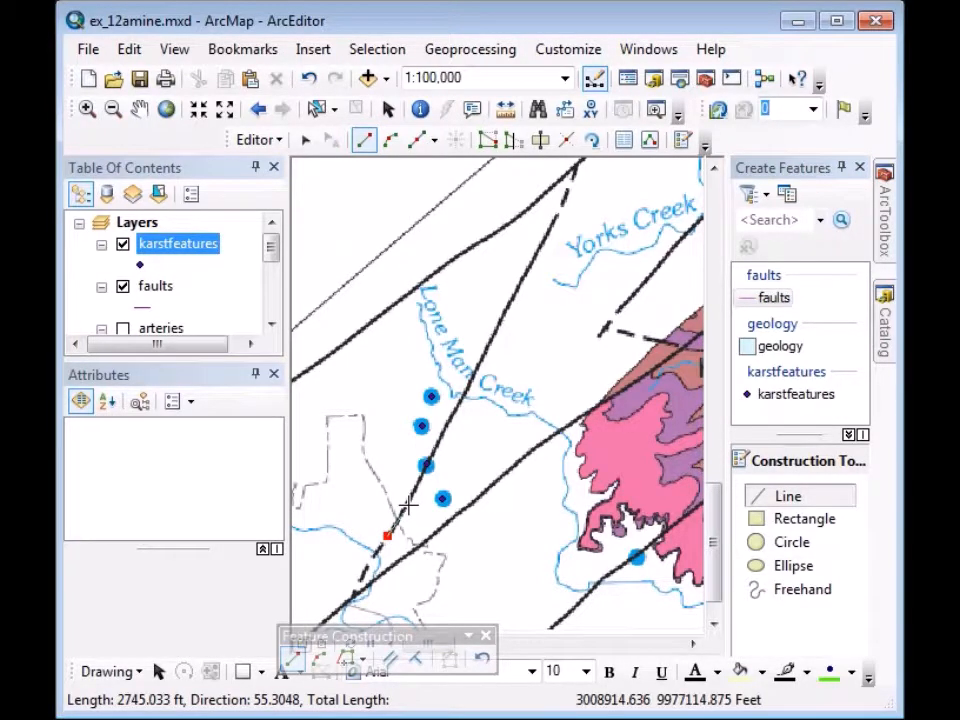
pyautogui.click(408, 505)
pyautogui.click(426, 467)
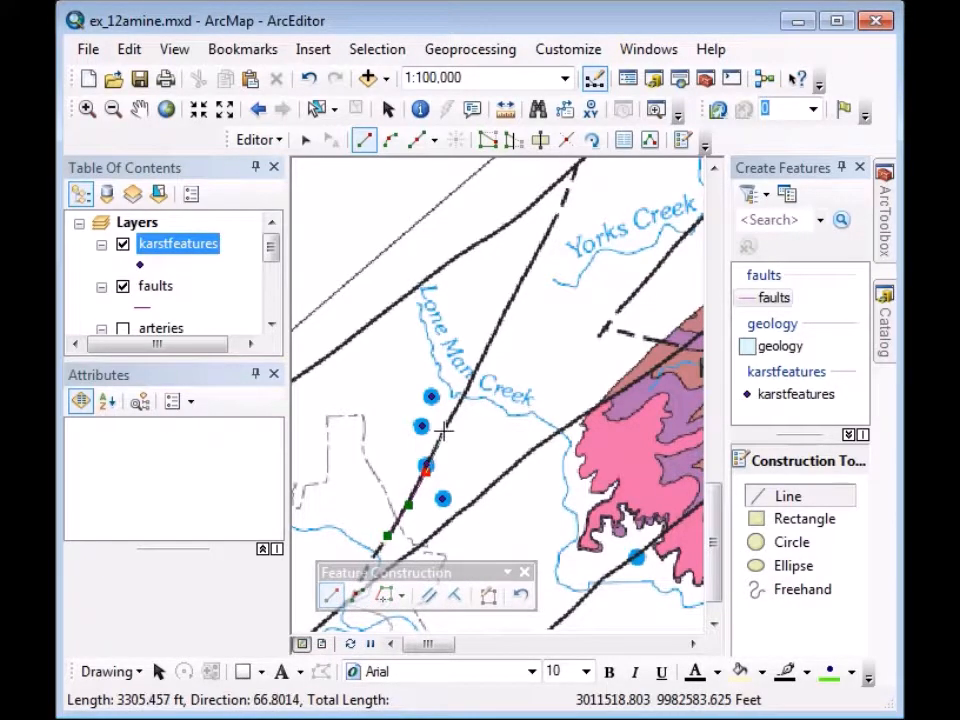
pyautogui.click(443, 428)
pyautogui.click(464, 396)
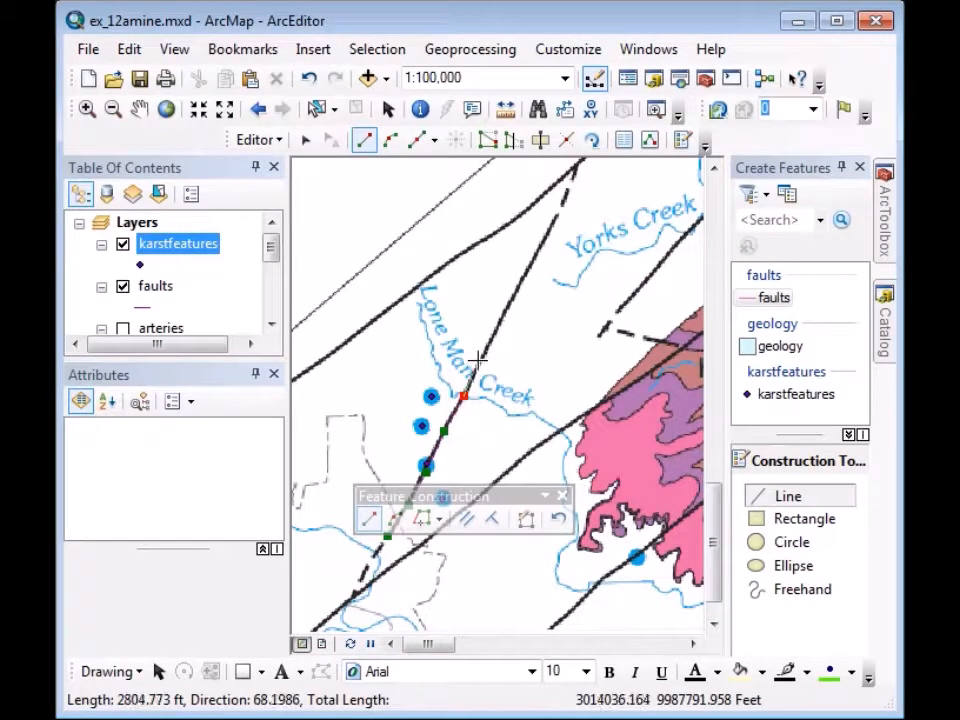
pyautogui.click(482, 358)
pyautogui.click(503, 311)
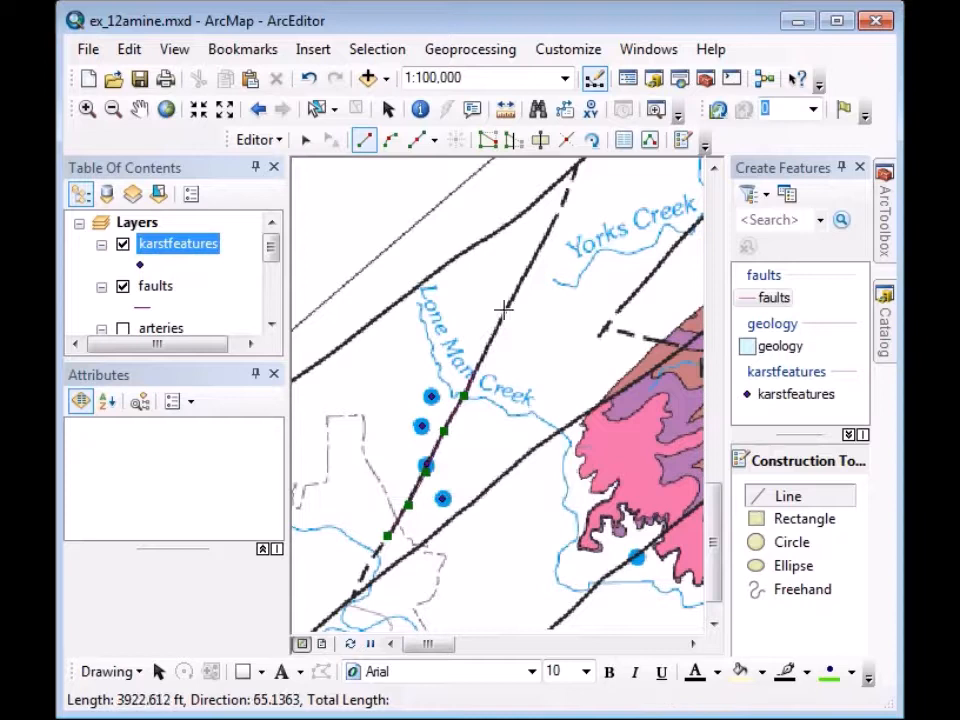
pyautogui.click(532, 262)
pyautogui.click(543, 239)
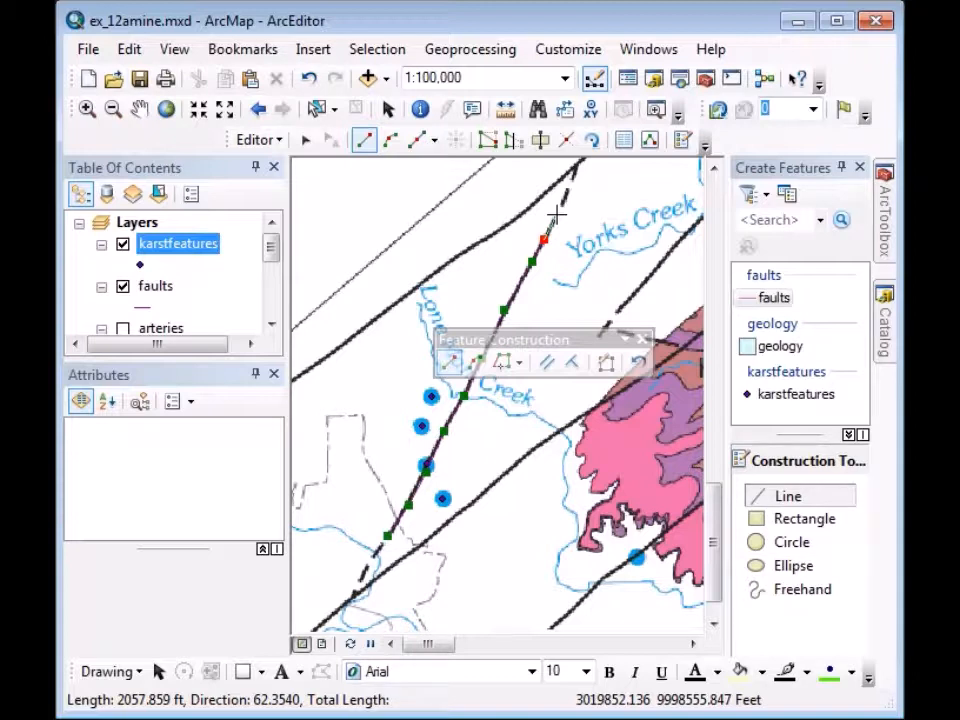
pyautogui.doubleClick(556, 214)
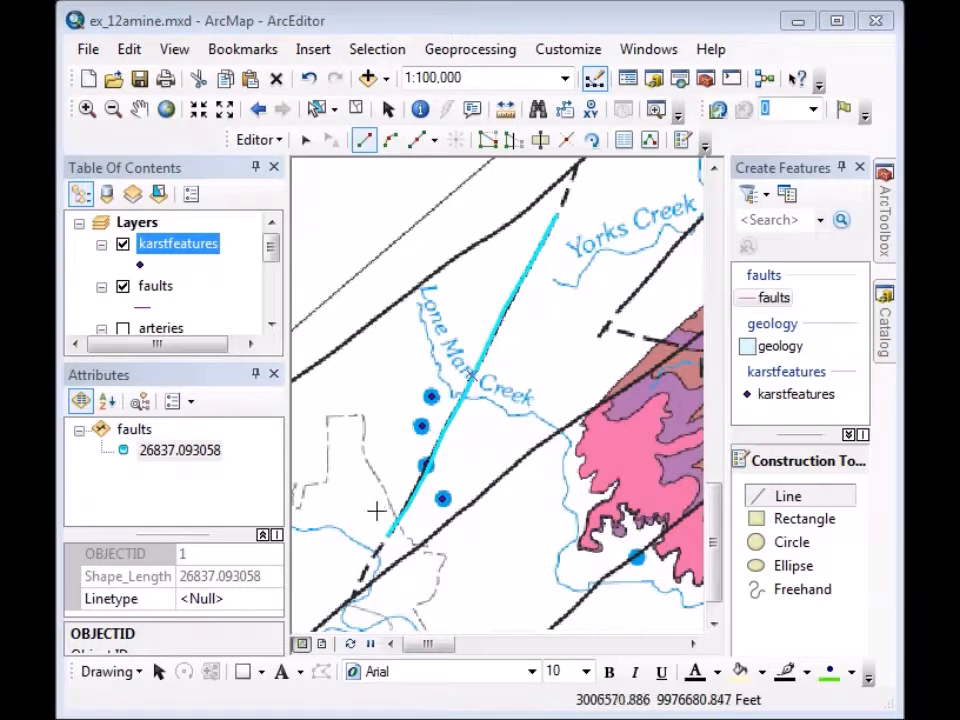
# Set the traced fault's Linetype attribute to solid.
pyautogui.click(203, 597)
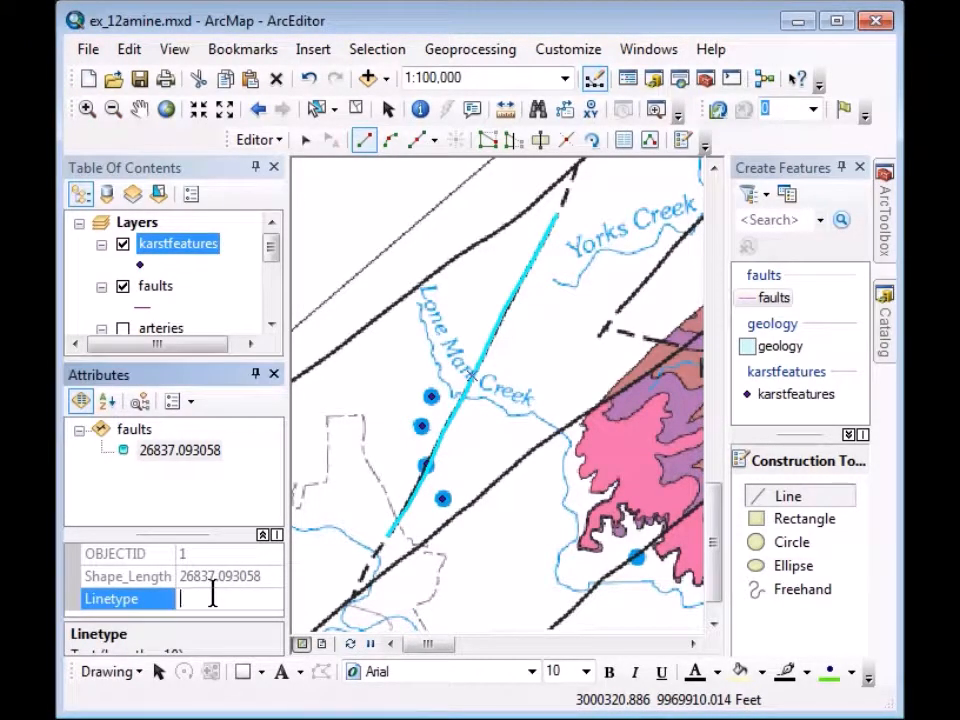
pyautogui.write('solid')
pyautogui.press('Return')
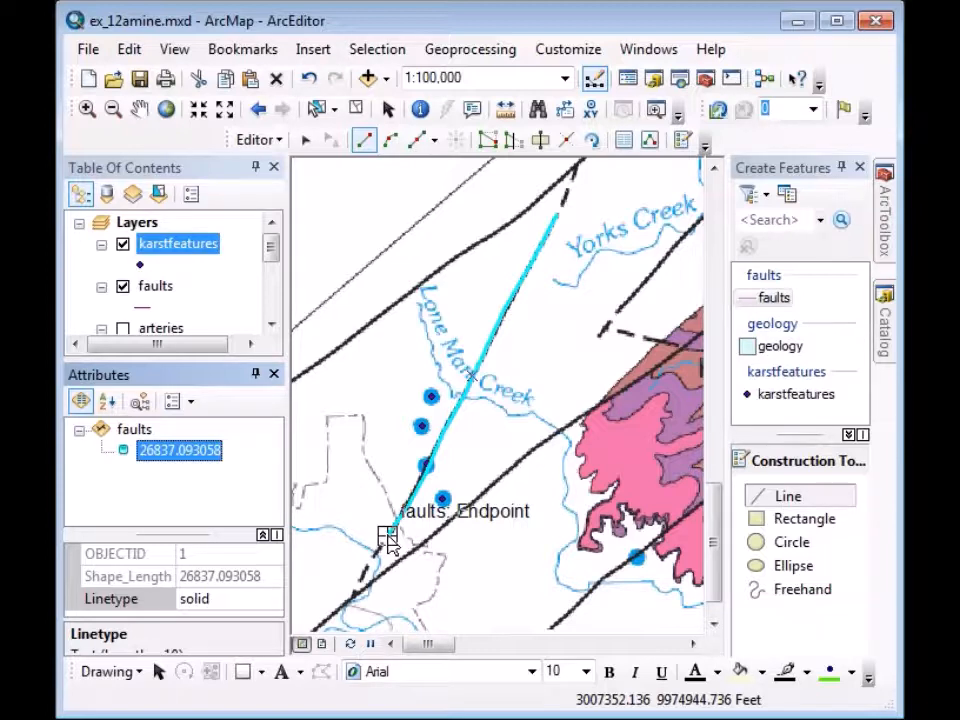
# Sketch a short second fault running southwest from the first fault's endpoint.
pyautogui.click(389, 538)
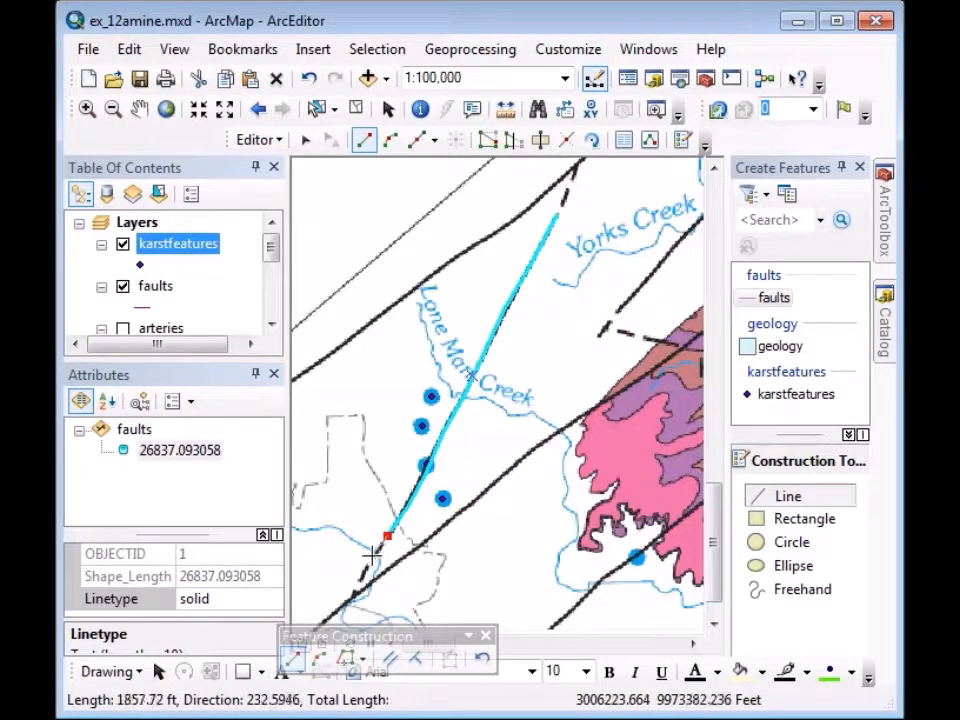
pyautogui.click(373, 553)
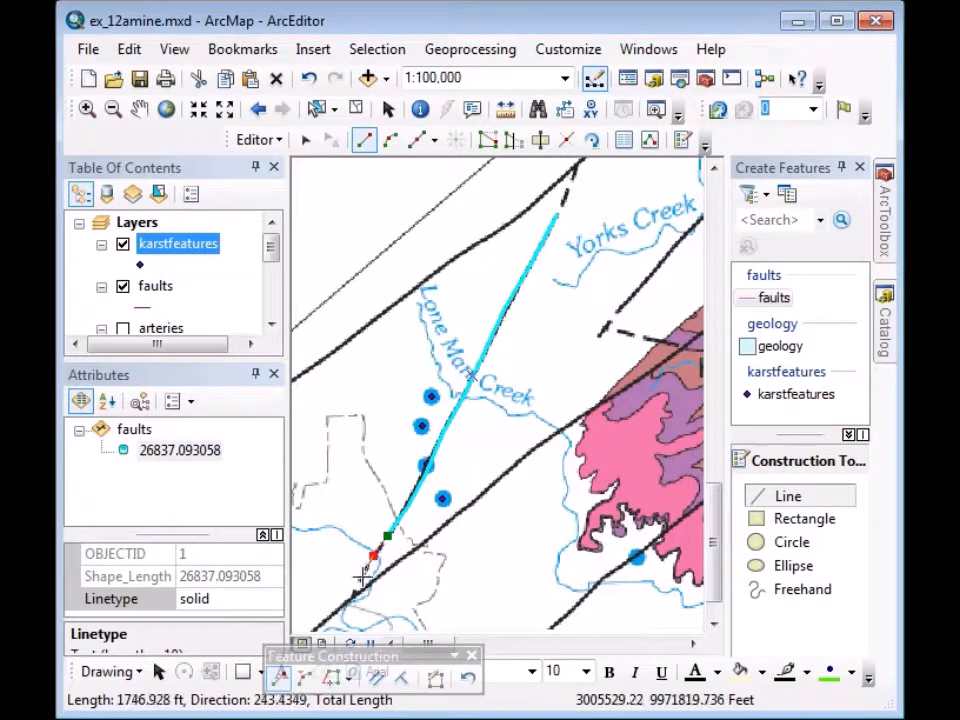
pyautogui.click(362, 577)
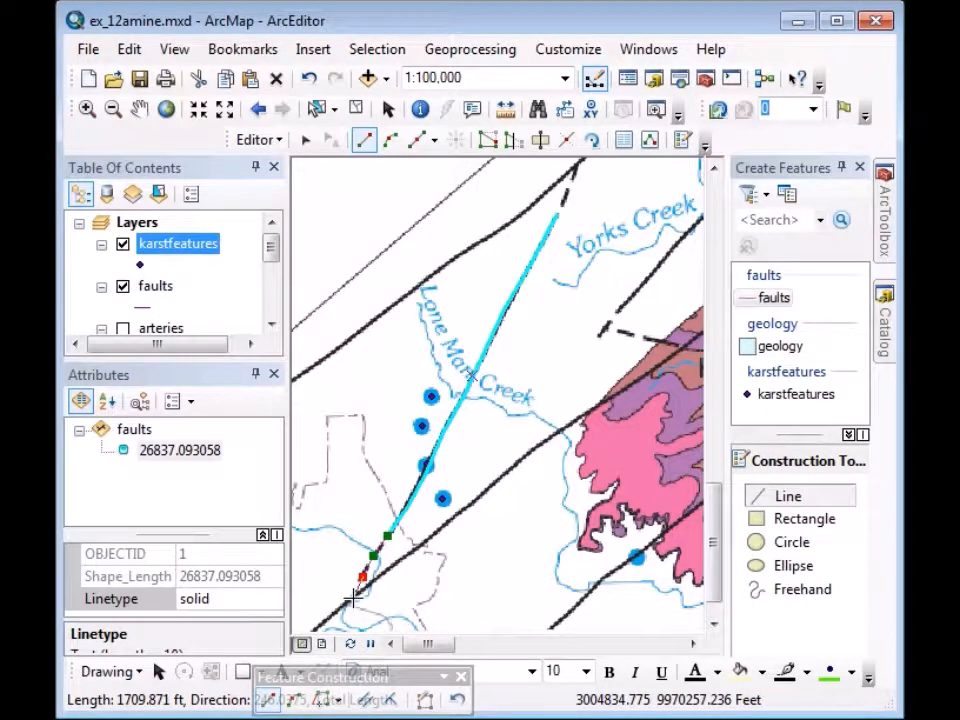
pyautogui.doubleClick(352, 598)
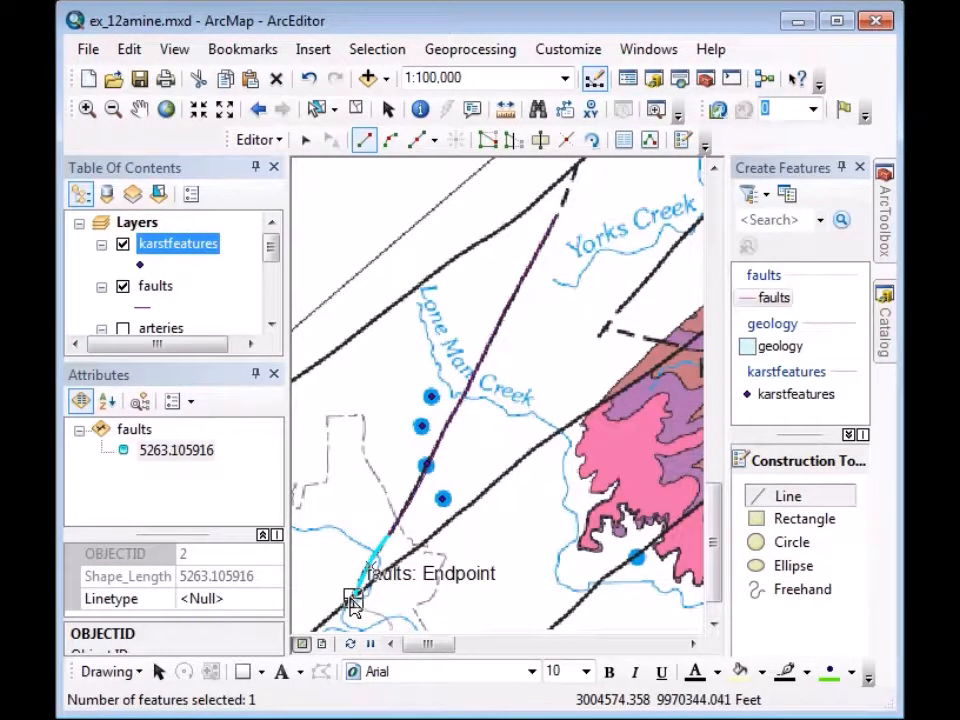
# Set the second fault's Linetype to dashed and bring up the faults symbol choices.
pyautogui.click(215, 600)
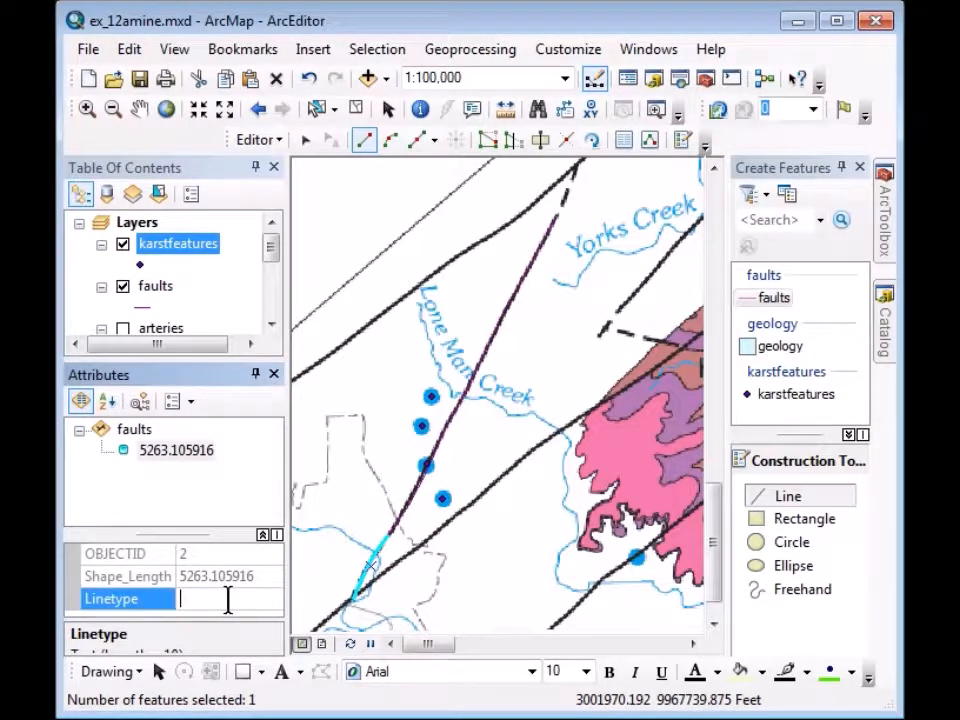
pyautogui.write('dashed')
pyautogui.press('Return')
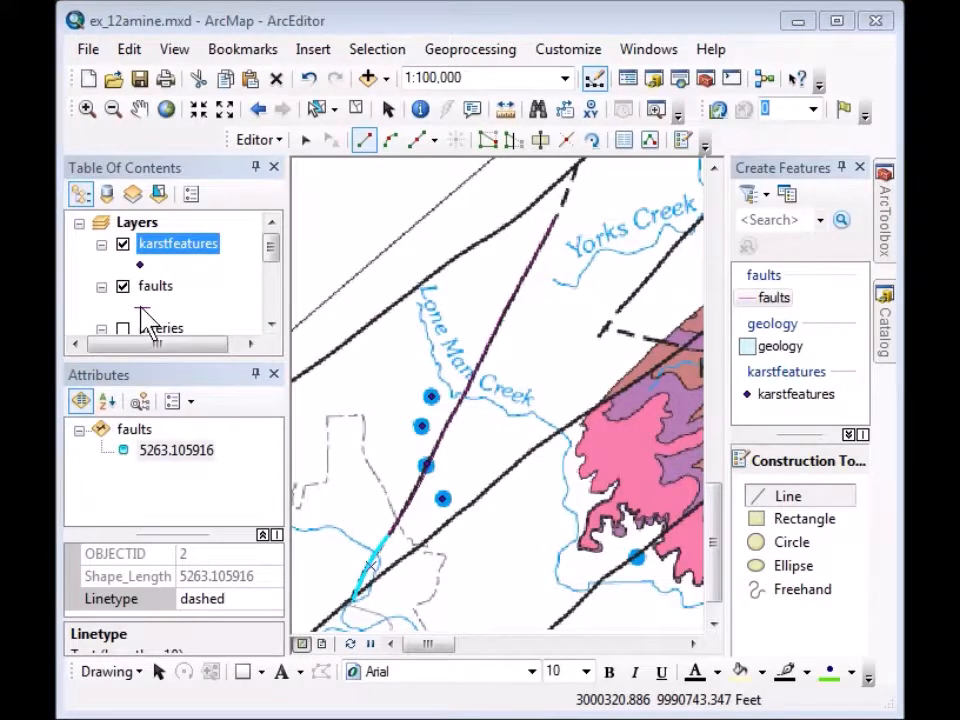
pyautogui.click(155, 307)
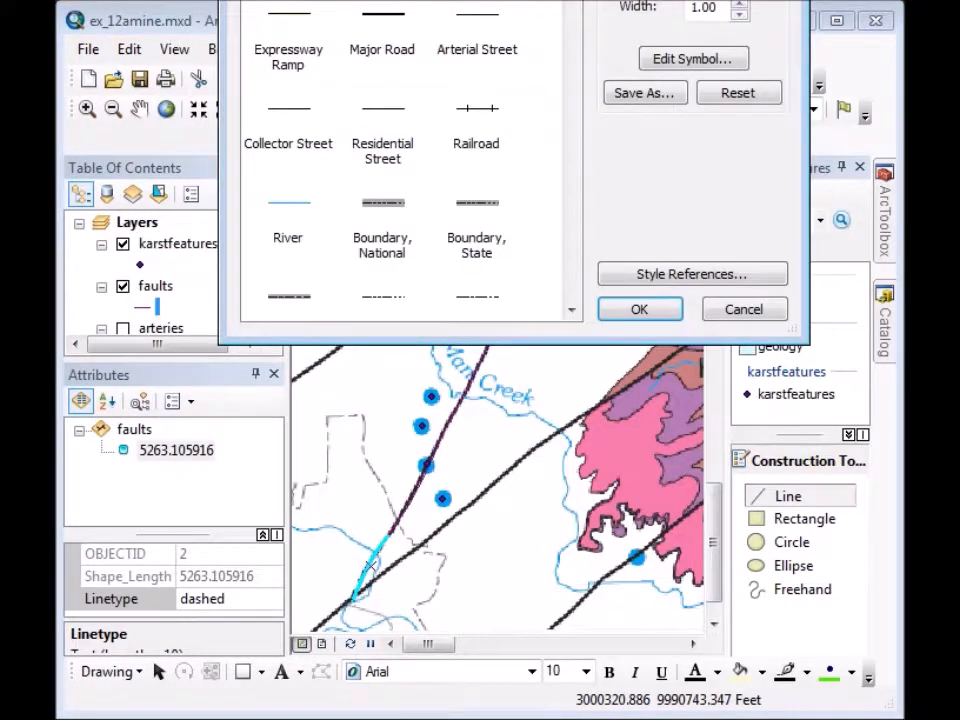
# Restyle the faults symbol as a green line of width 2.
pyautogui.moveTo(503, 0); pyautogui.dragTo(493, 36)
pyautogui.click(398, 190)
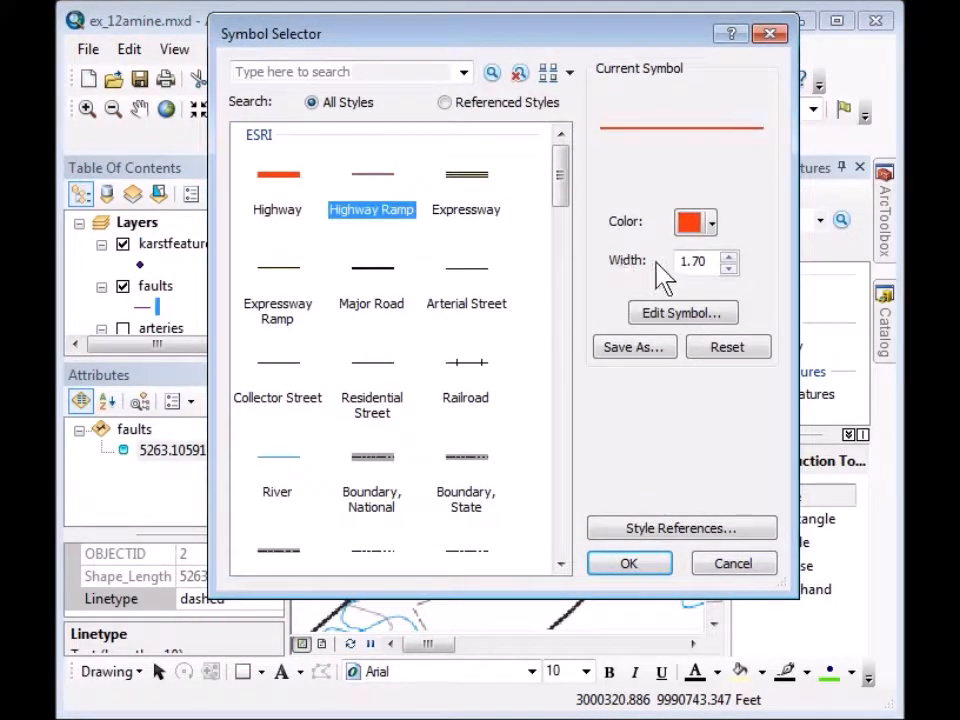
pyautogui.doubleClick(695, 260)
pyautogui.write('2')
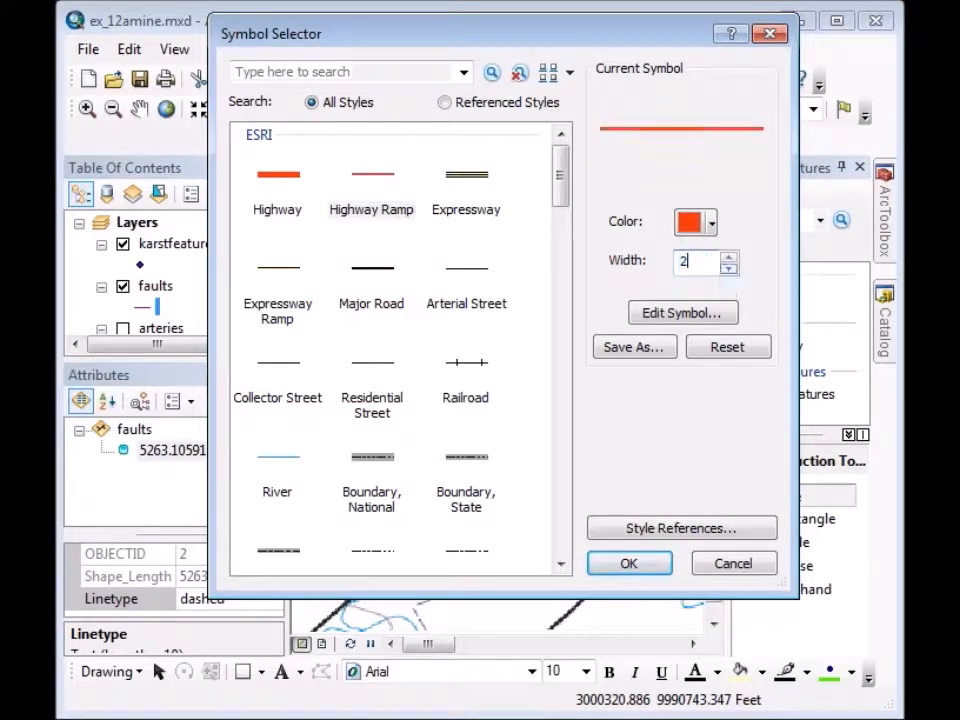
pyautogui.click(711, 223)
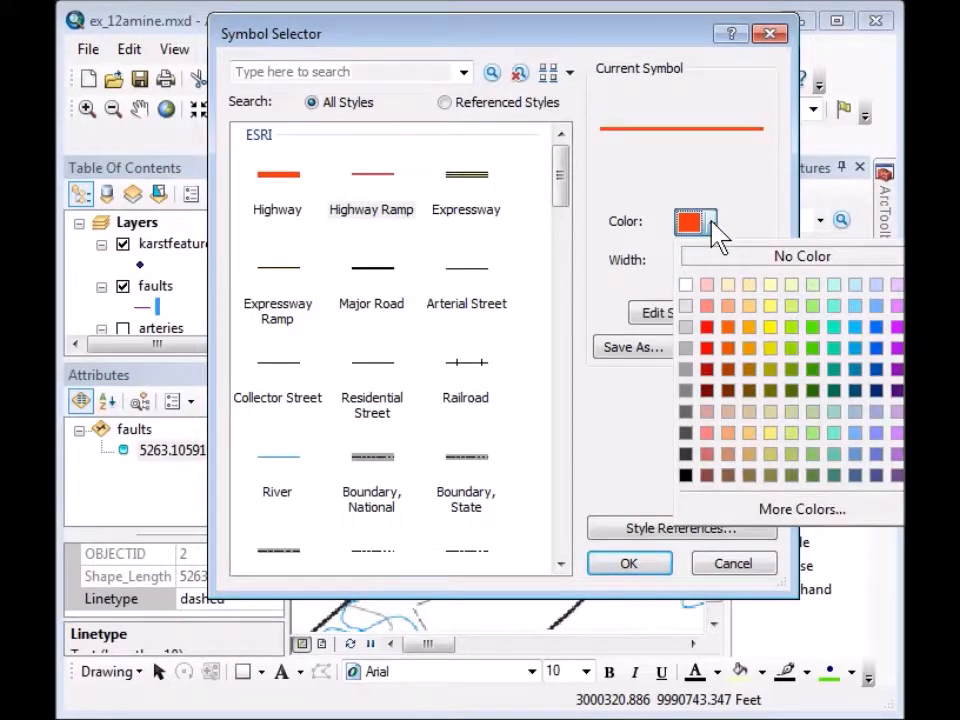
pyautogui.click(813, 350)
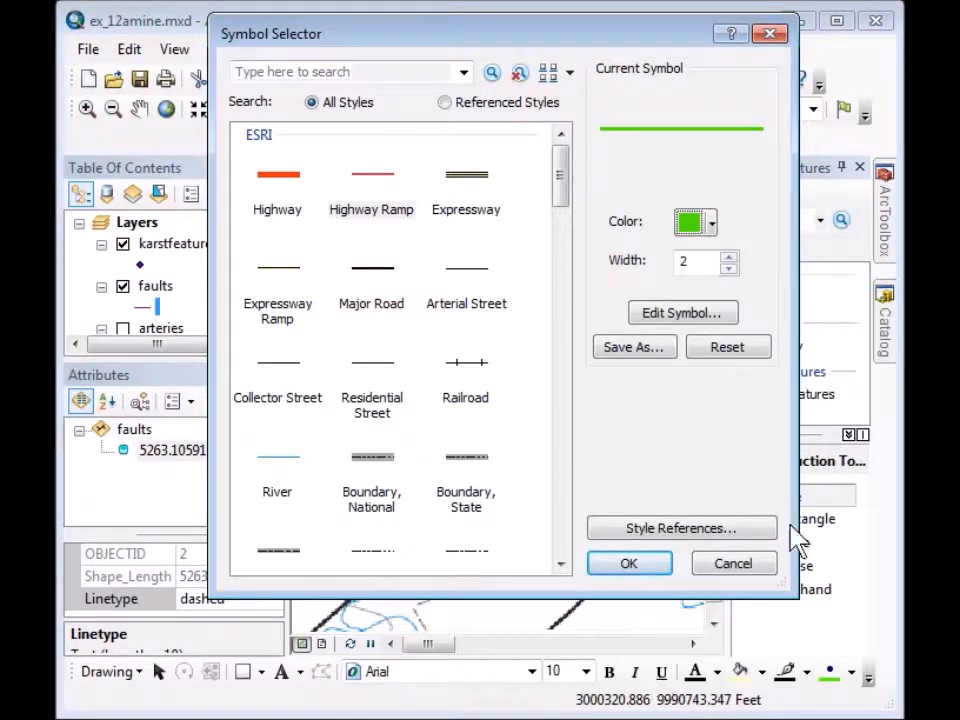
pyautogui.click(632, 566)
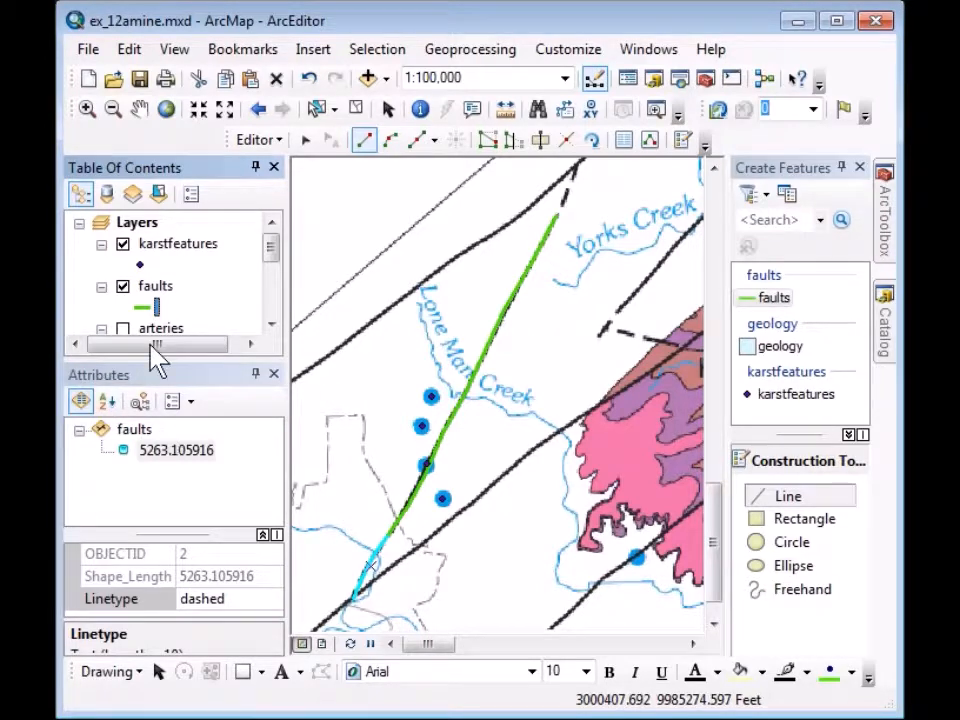
# Draw a short third fault northward from the existing fault's northeast endpoint.
pyautogui.click(773, 298)
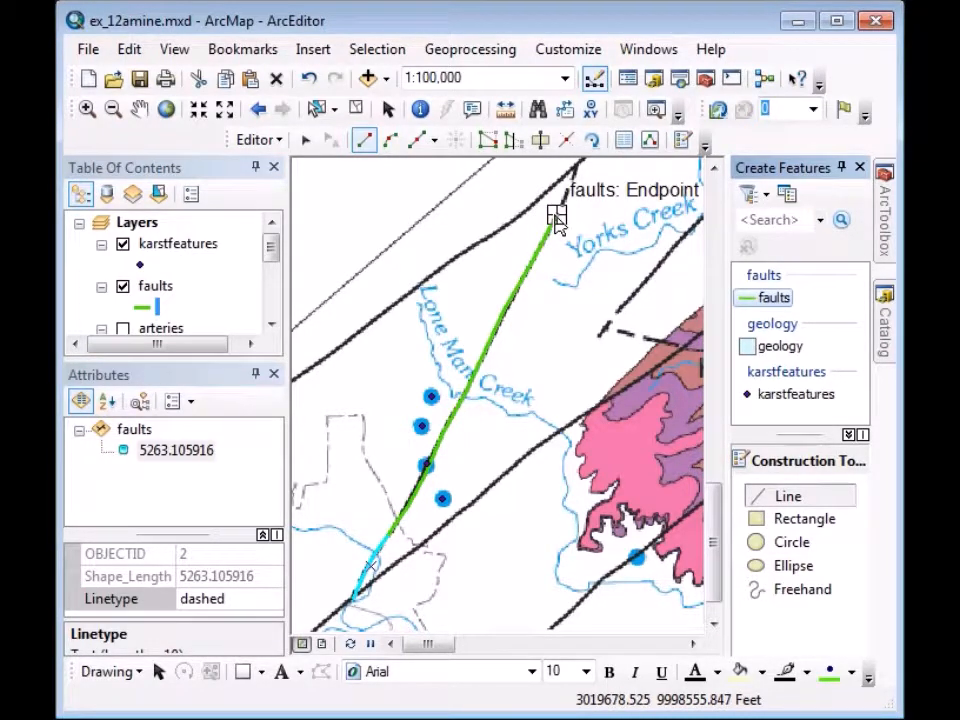
pyautogui.click(557, 217)
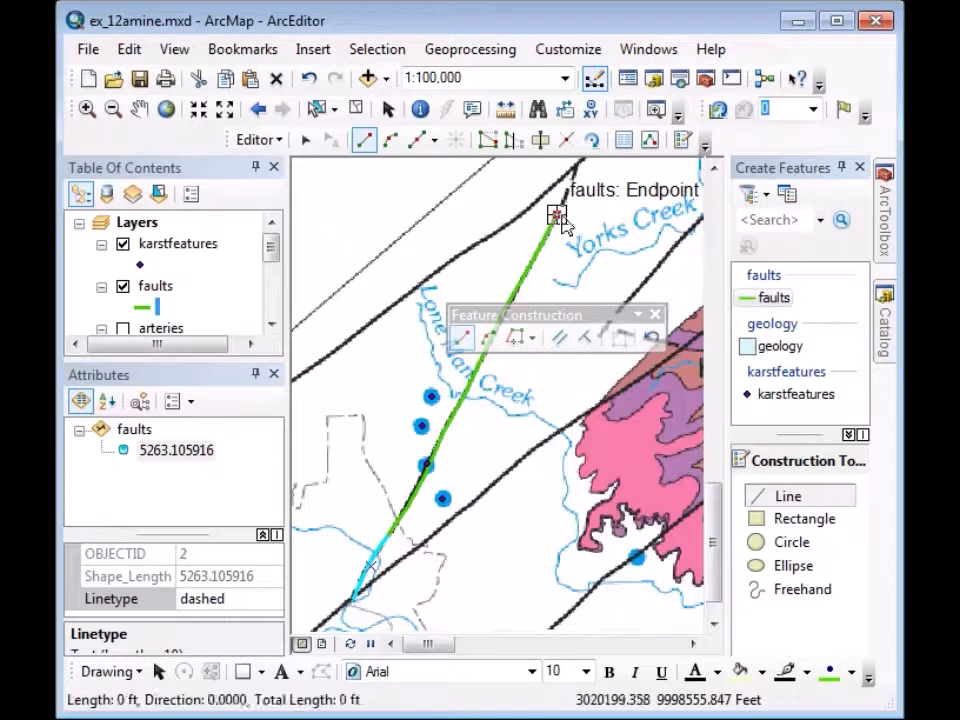
pyautogui.click(565, 193)
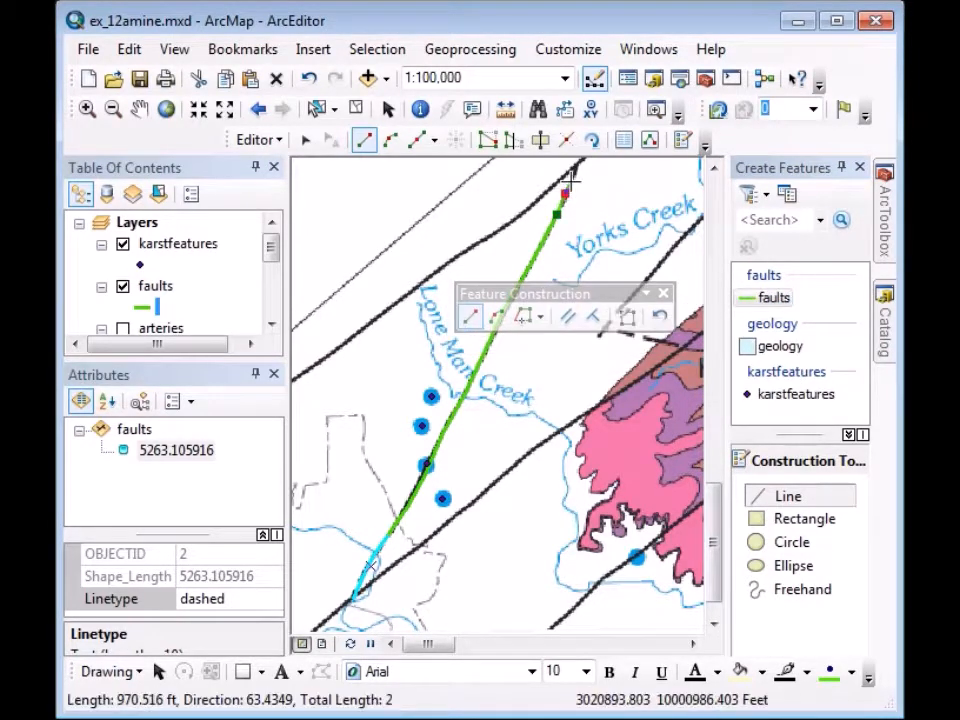
pyautogui.click(573, 176)
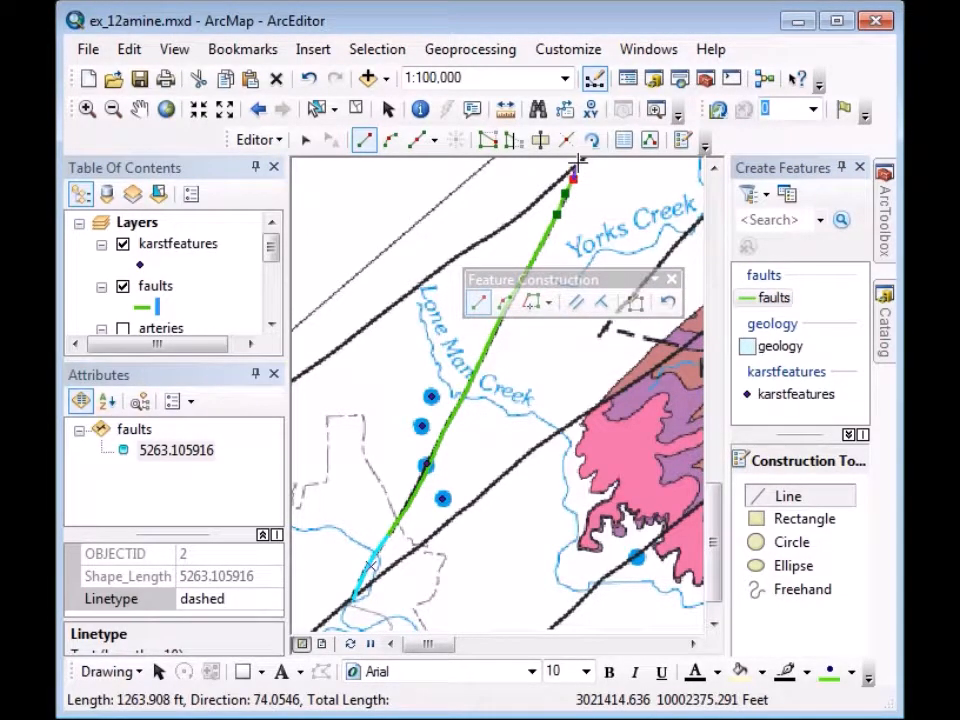
pyautogui.doubleClick(575, 170)
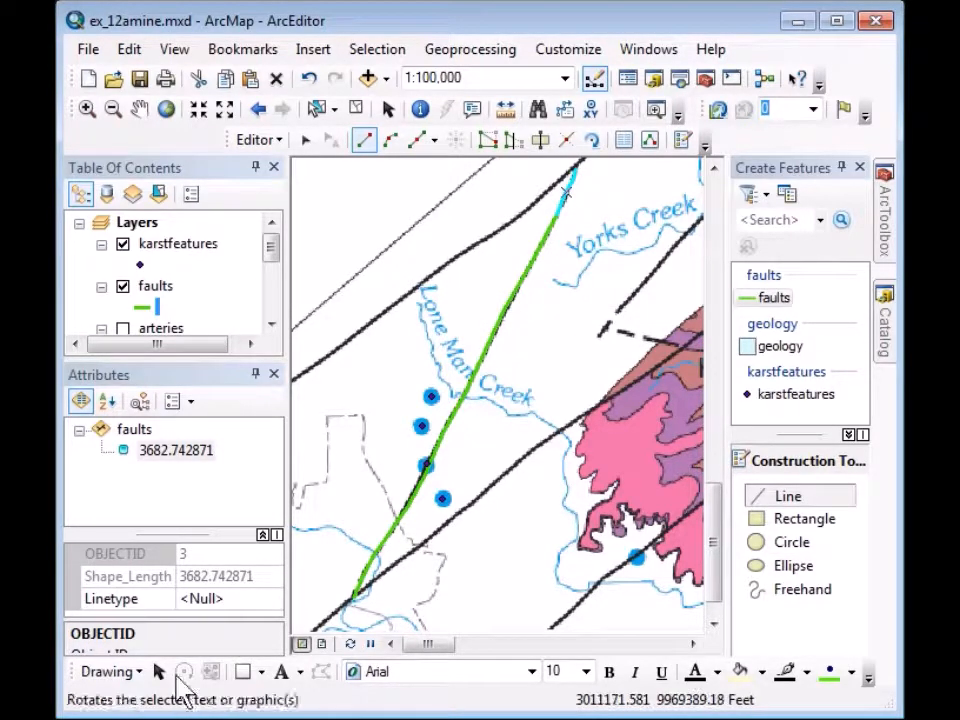
# Set the third fault's Linetype to dashed.
pyautogui.click(208, 597)
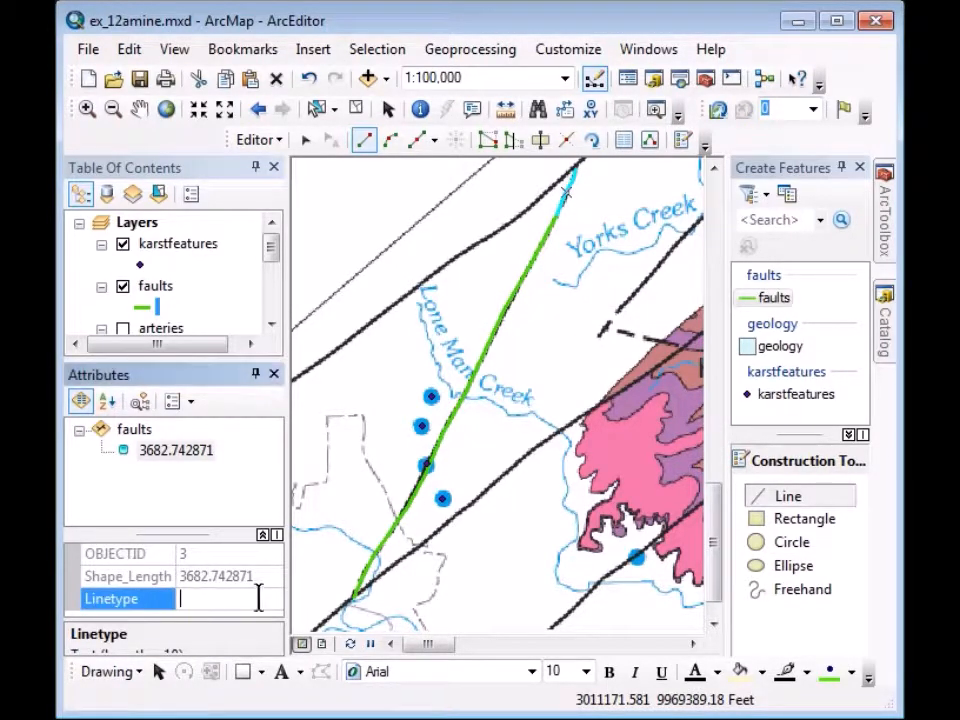
pyautogui.write('d')
pyautogui.press('Return')
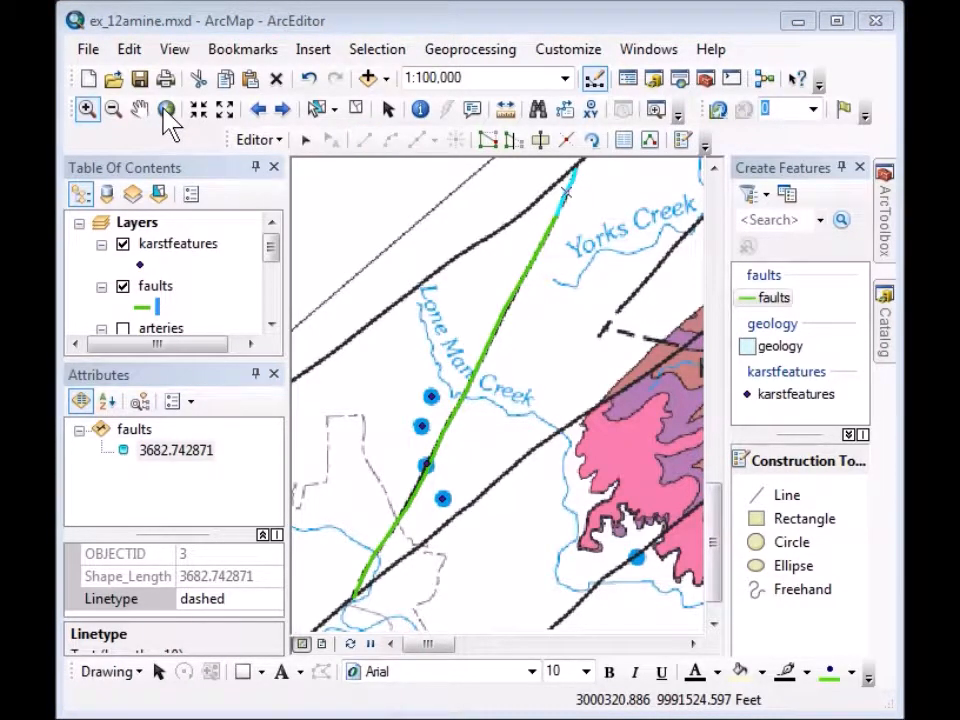
# Go to full extent, then zoom and pan to a close-up of the Kprd and Kb units.
pyautogui.click(166, 110)
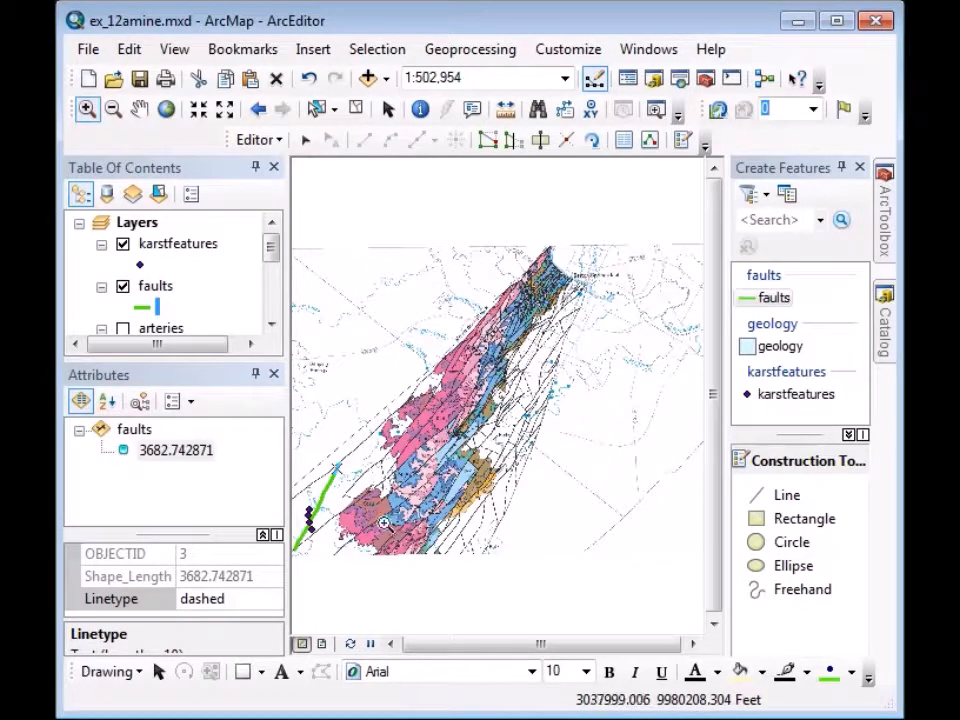
pyautogui.moveTo(384, 489); pyautogui.dragTo(452, 540)
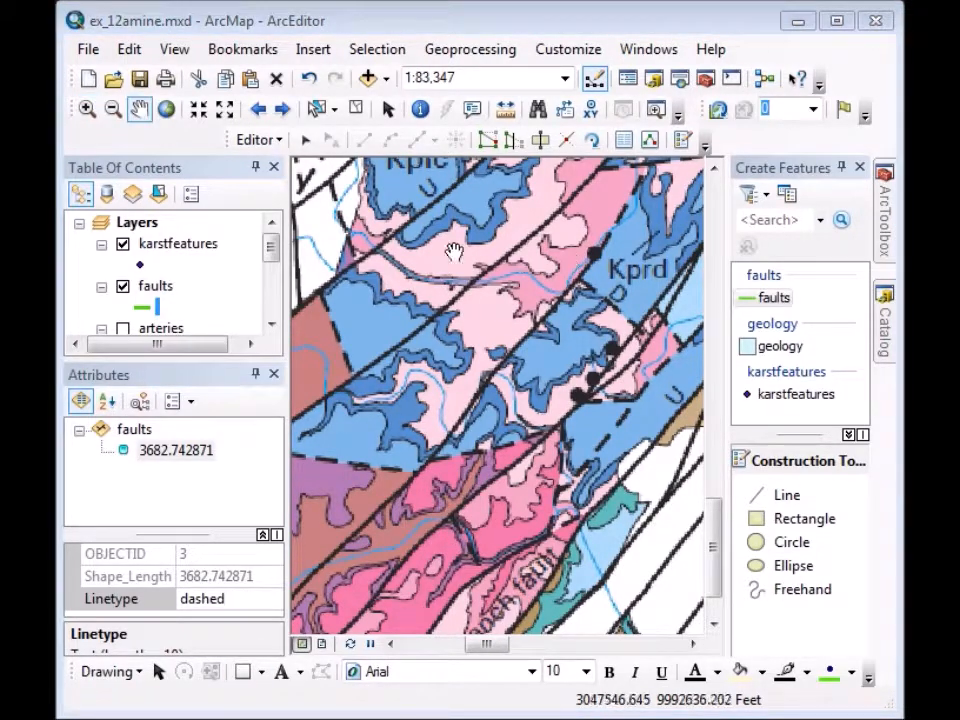
pyautogui.click(135, 110)
pyautogui.moveTo(636, 449); pyautogui.dragTo(482, 470)
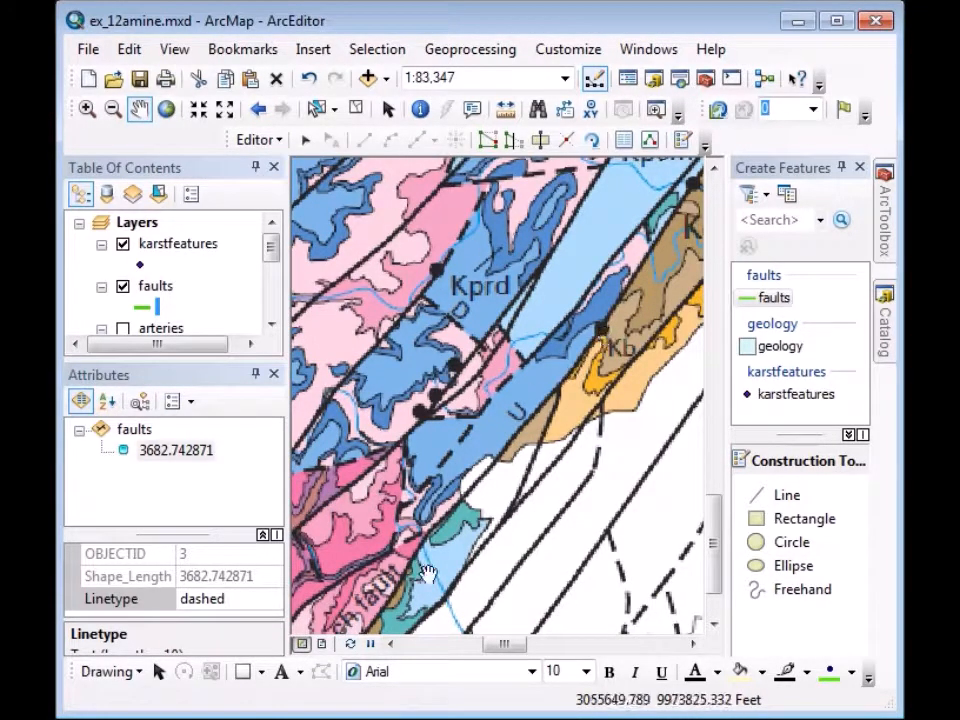
pyautogui.click(797, 395)
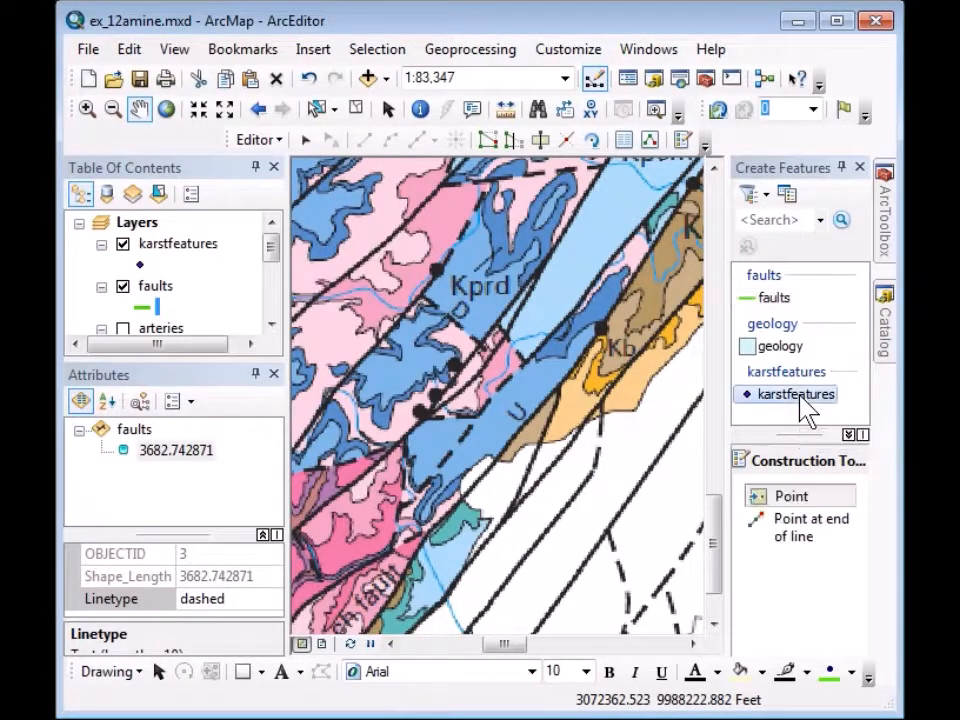
# Place five karstfeatures points in the Kprd unit and beside Kb, then box-select them.
pyautogui.click(438, 271)
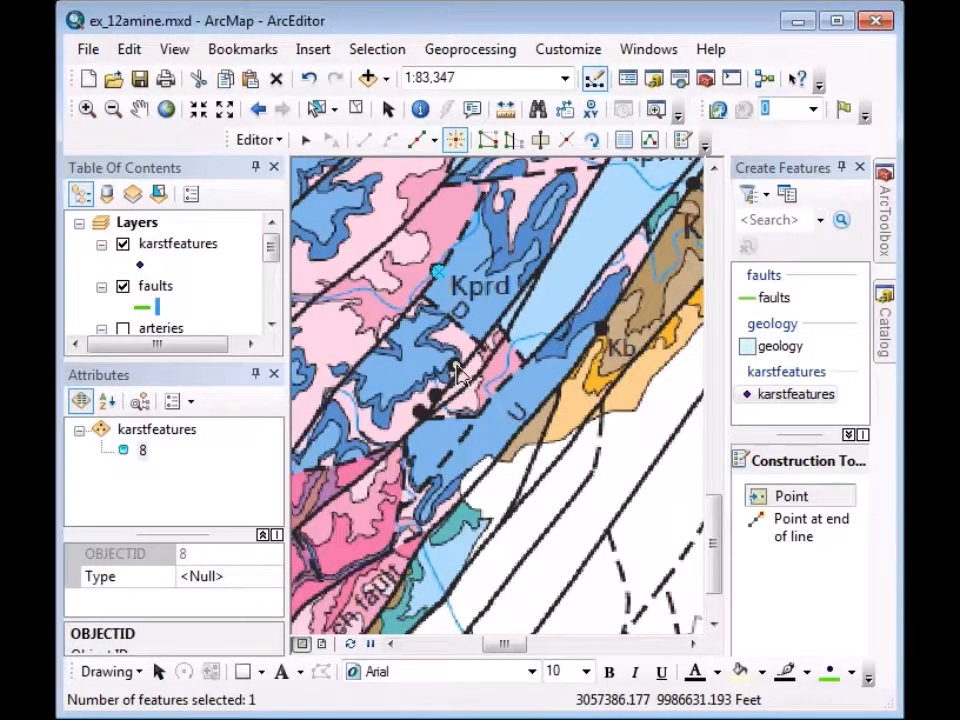
pyautogui.click(455, 364)
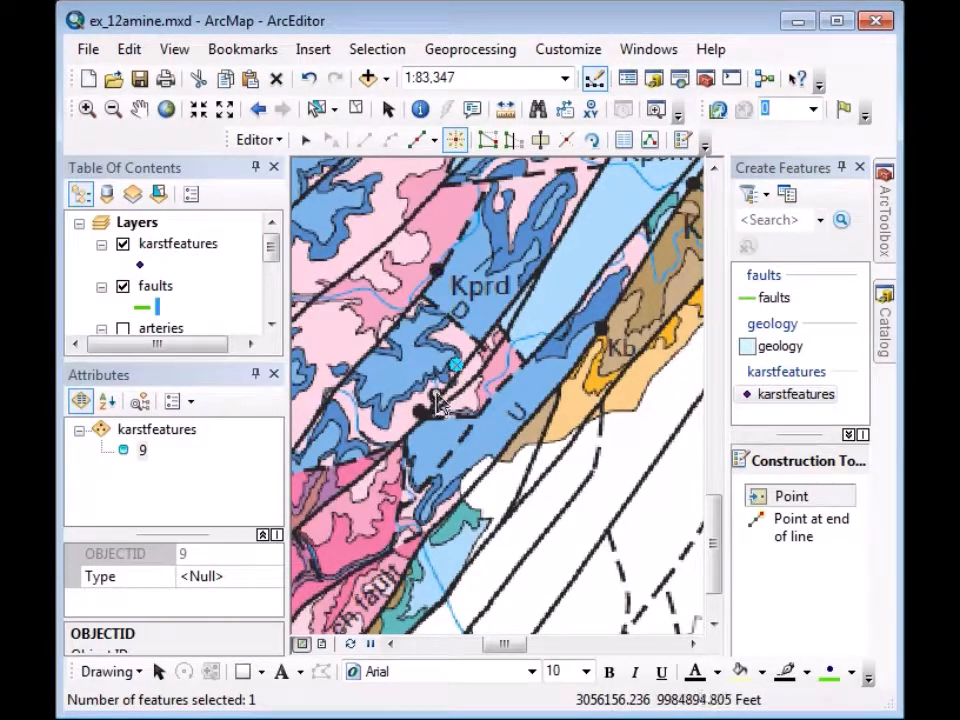
pyautogui.click(436, 397)
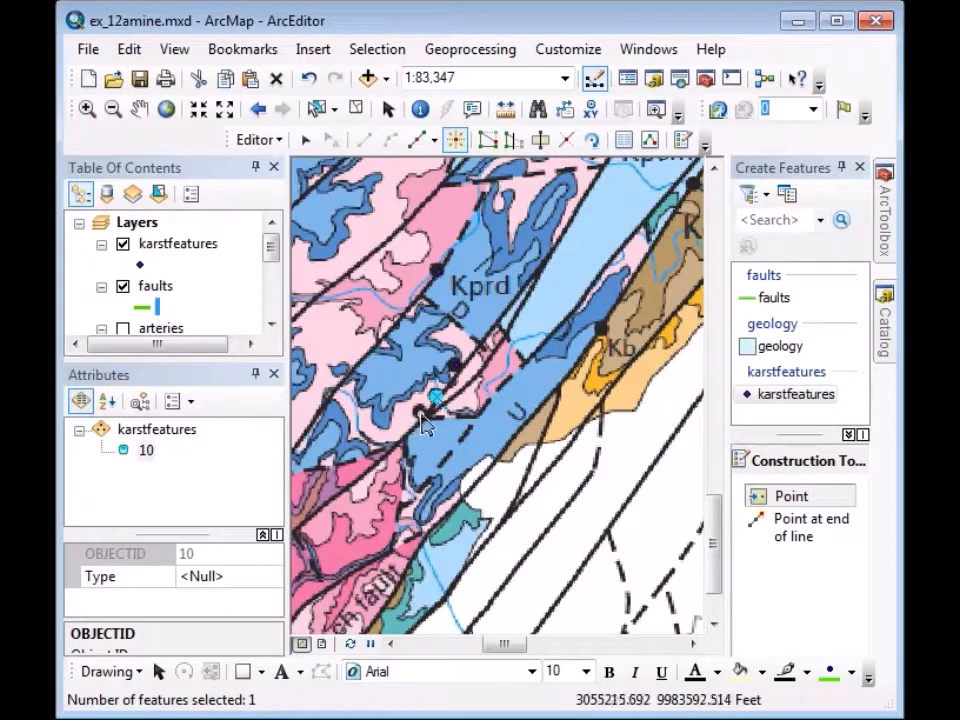
pyautogui.click(420, 413)
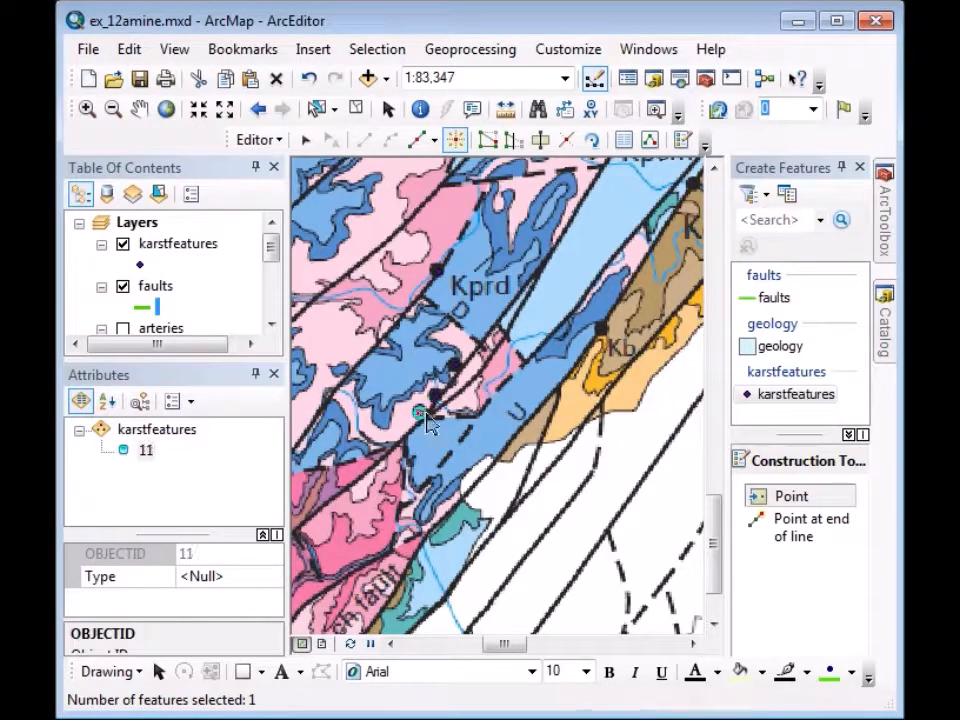
pyautogui.click(600, 330)
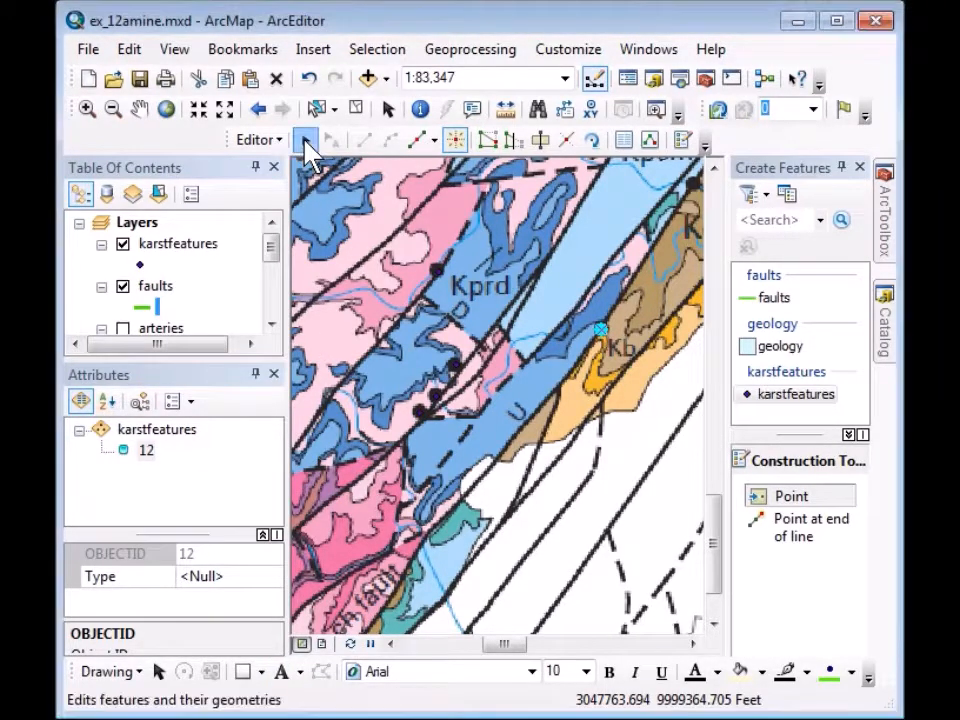
pyautogui.click(306, 140)
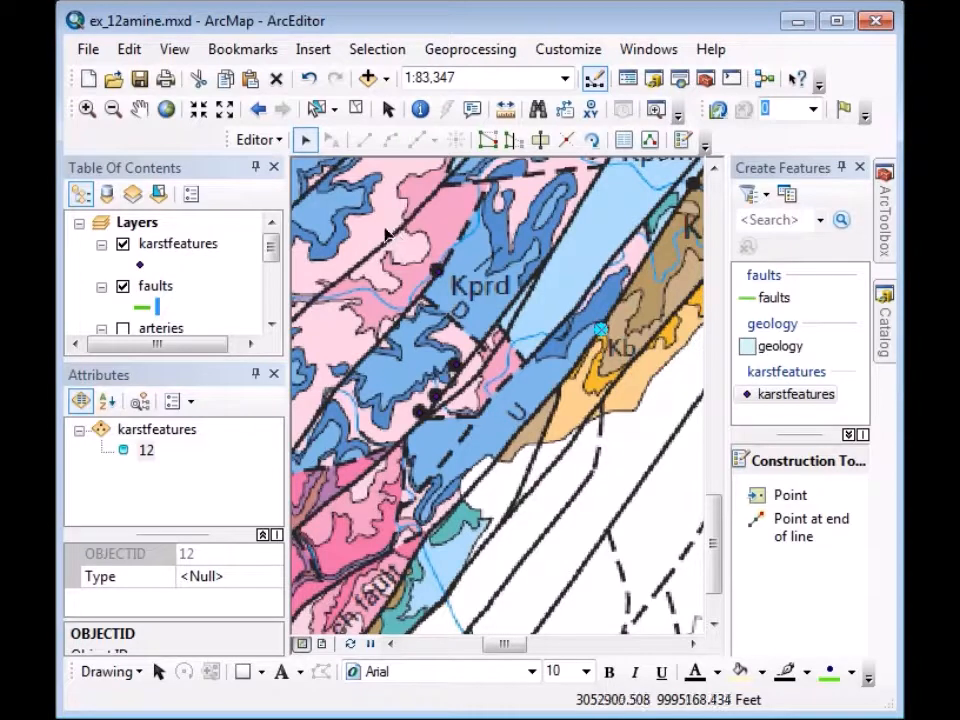
pyautogui.moveTo(384, 228); pyautogui.dragTo(643, 472)
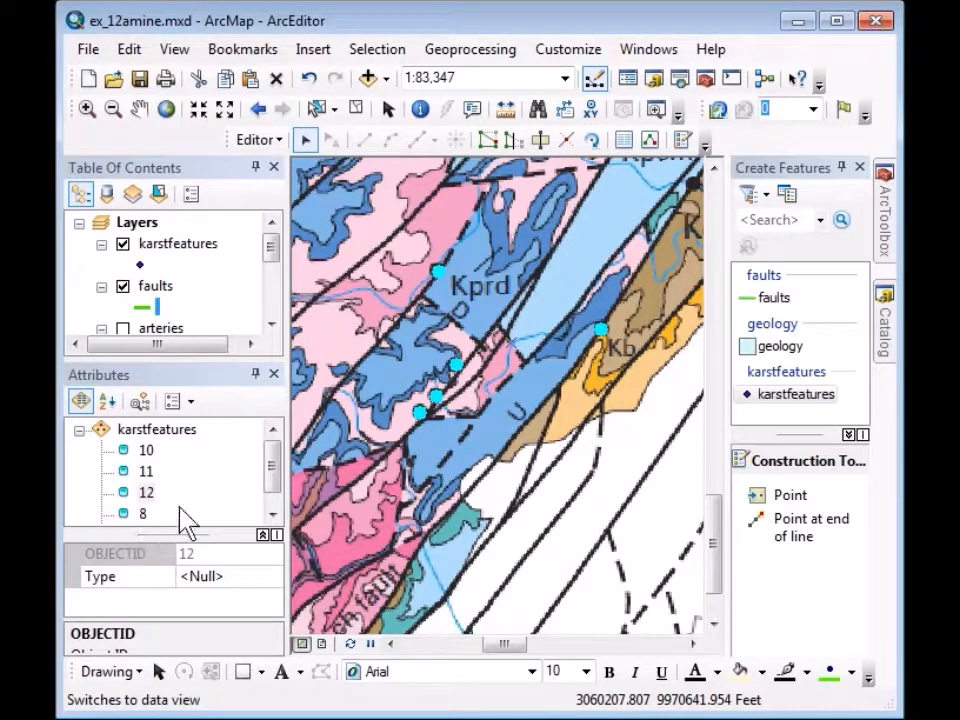
# Give all five selected karst points the Type cave/sink.
pyautogui.click(179, 436)
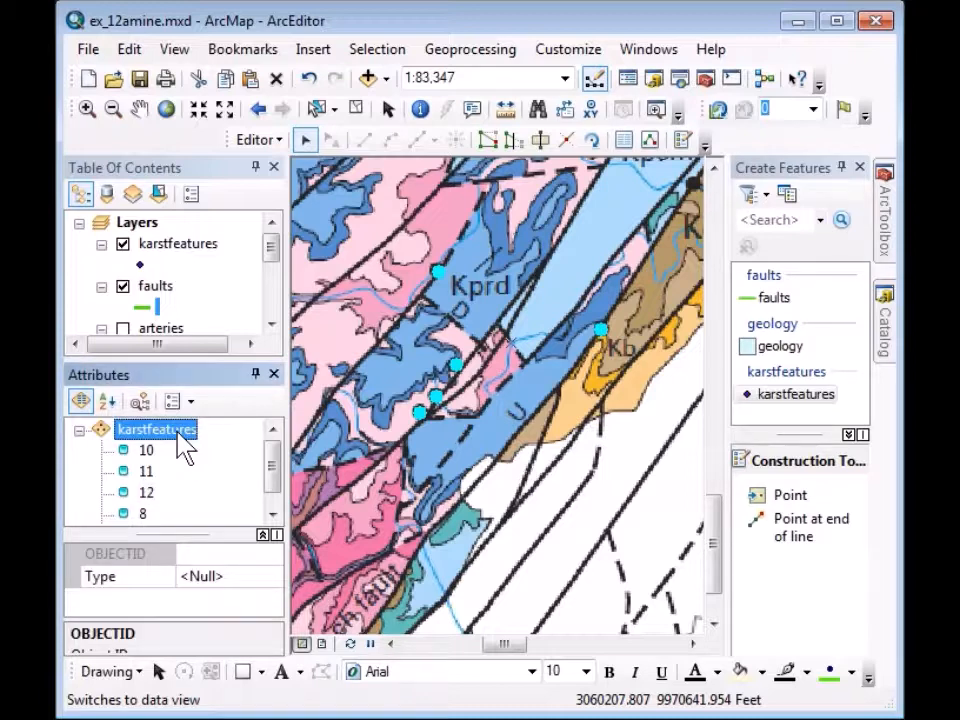
pyautogui.click(209, 580)
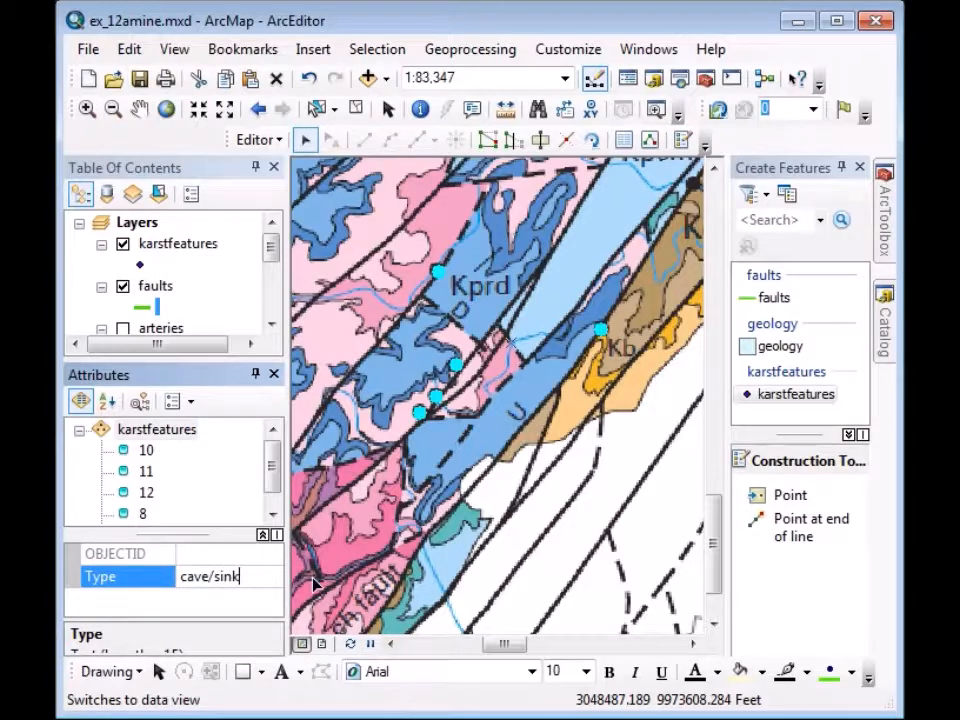
pyautogui.press('Return')
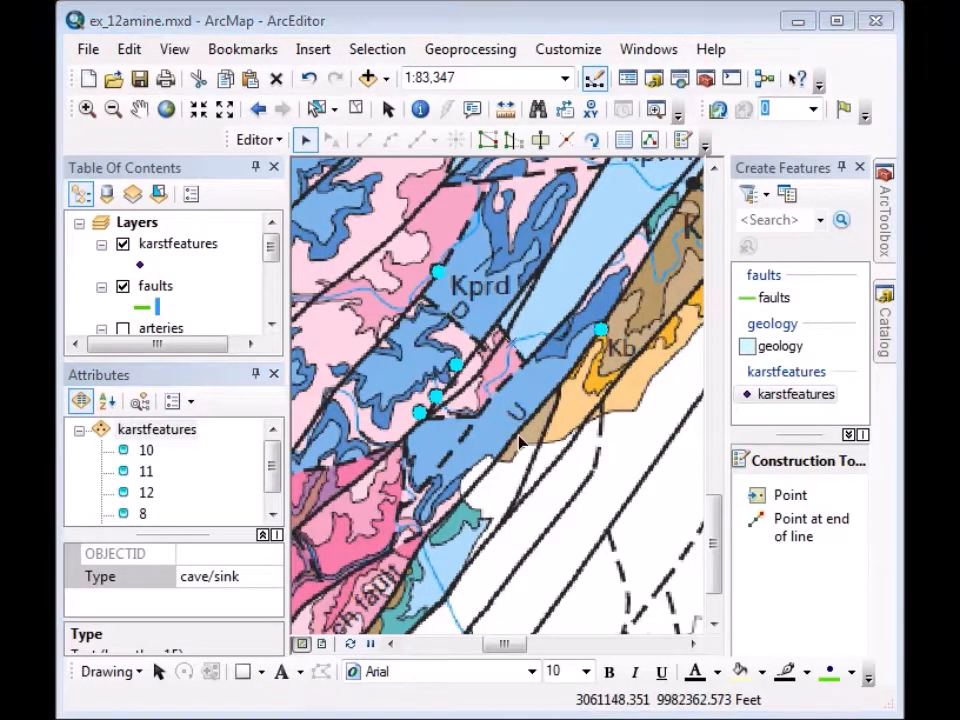
pyautogui.click(760, 300)
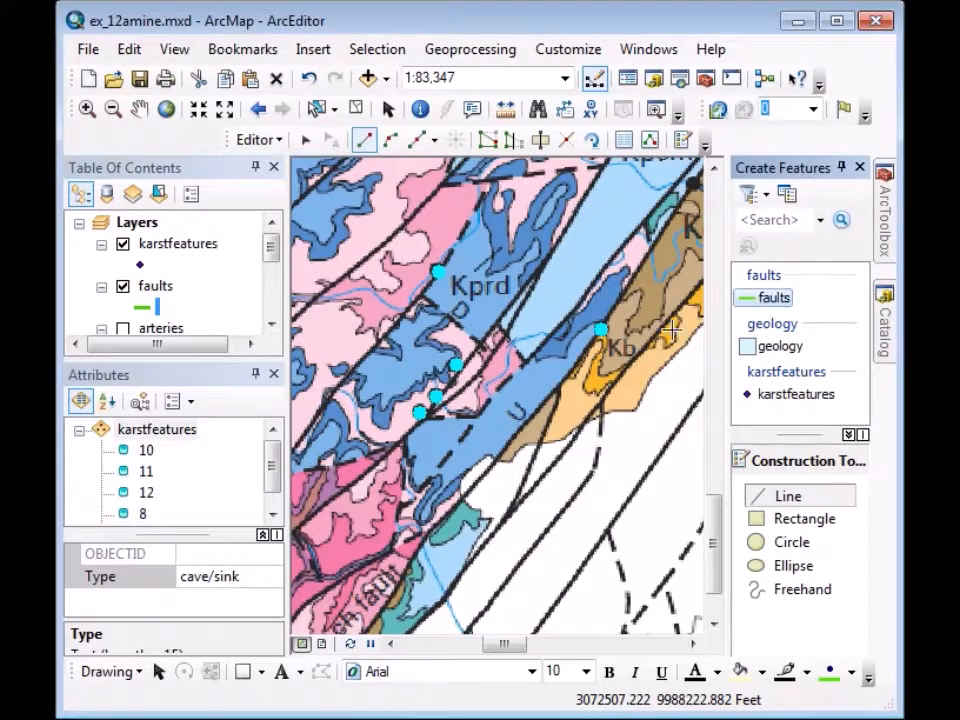
# Draw a short fault near the Kprd unit and set its Linetype to dashed.
pyautogui.click(481, 346)
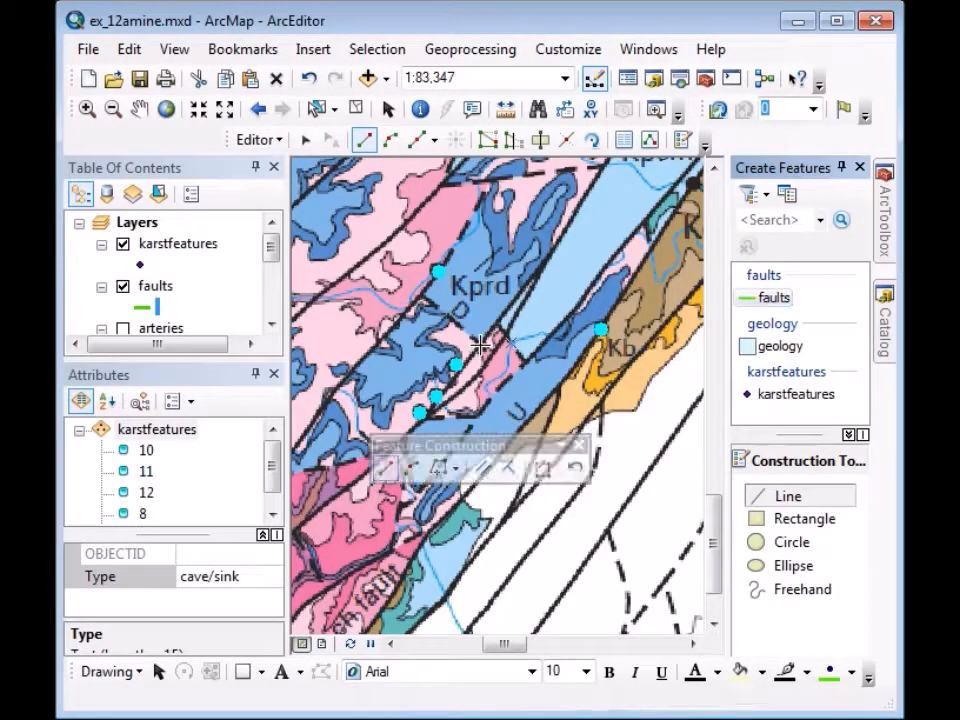
pyautogui.click(432, 305)
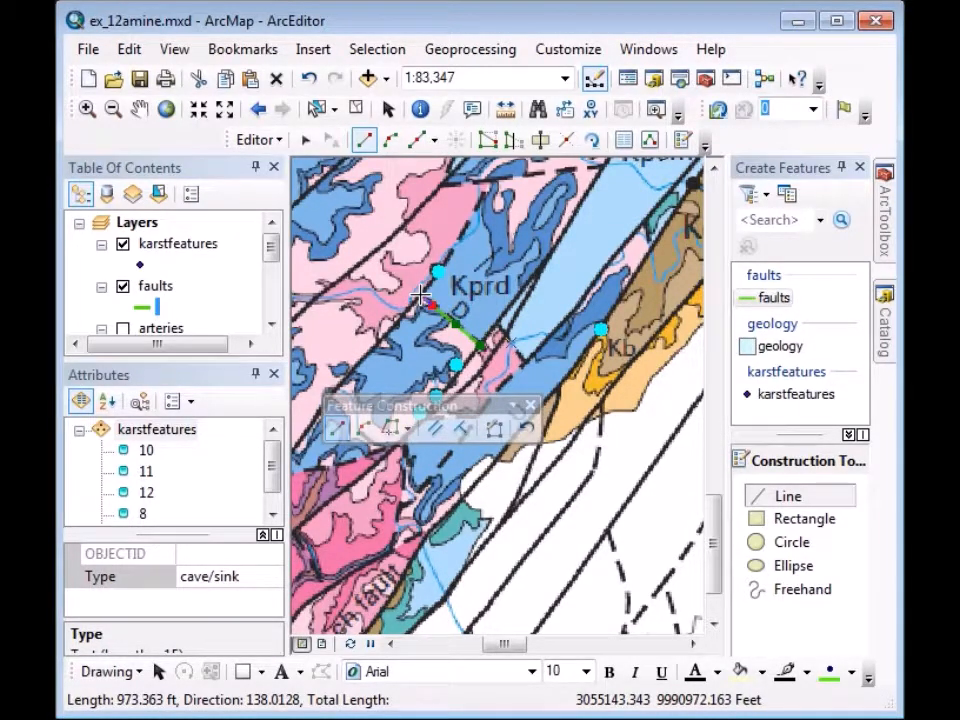
pyautogui.doubleClick(421, 296)
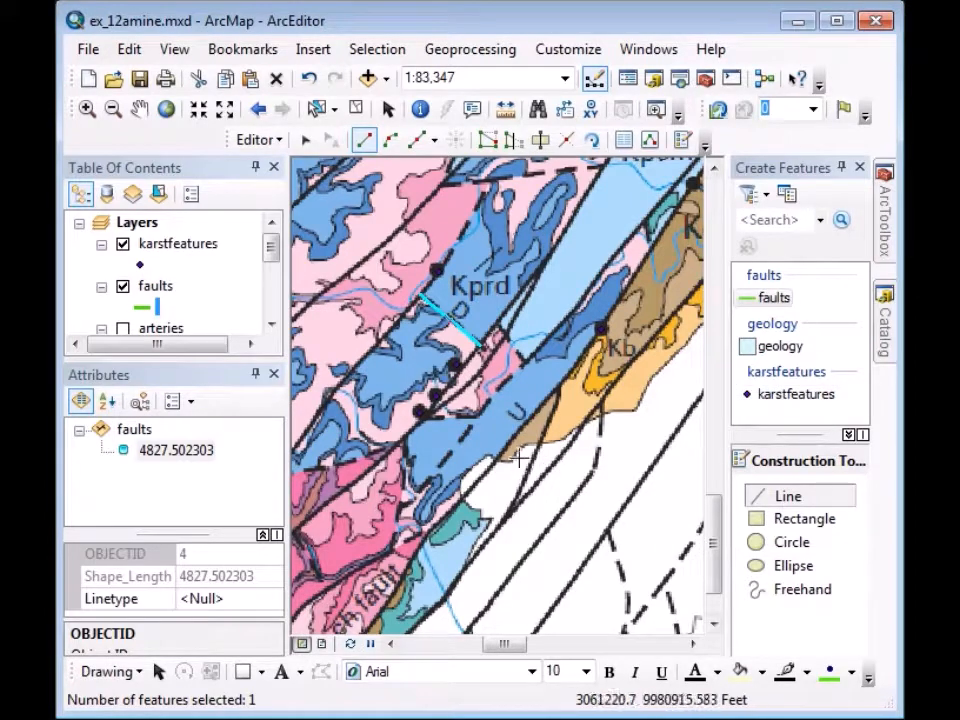
pyautogui.click(202, 598)
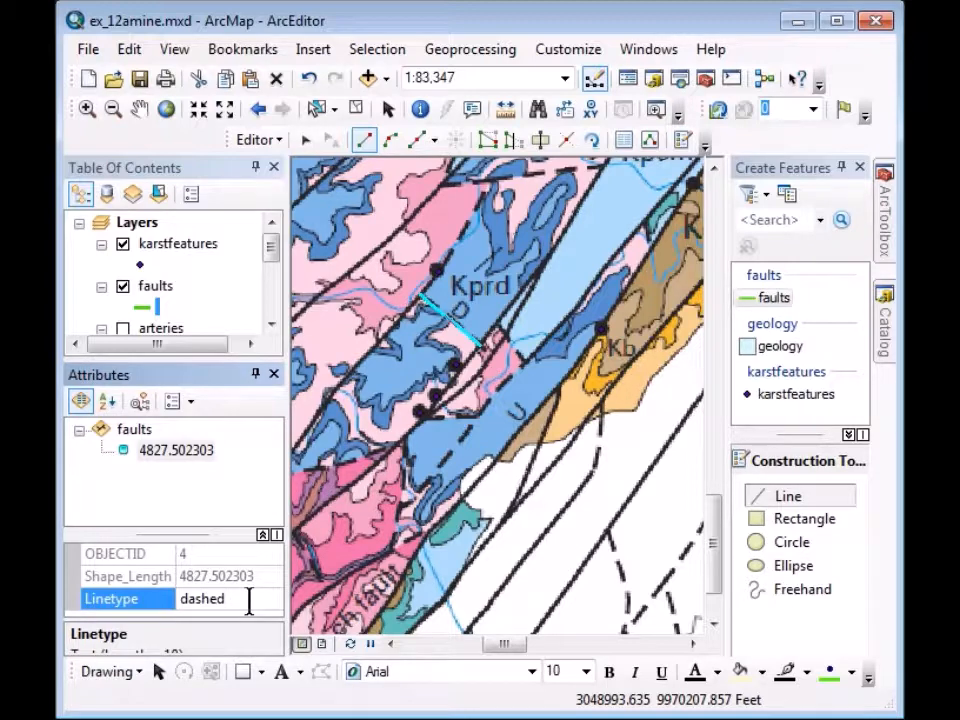
pyautogui.press('Return')
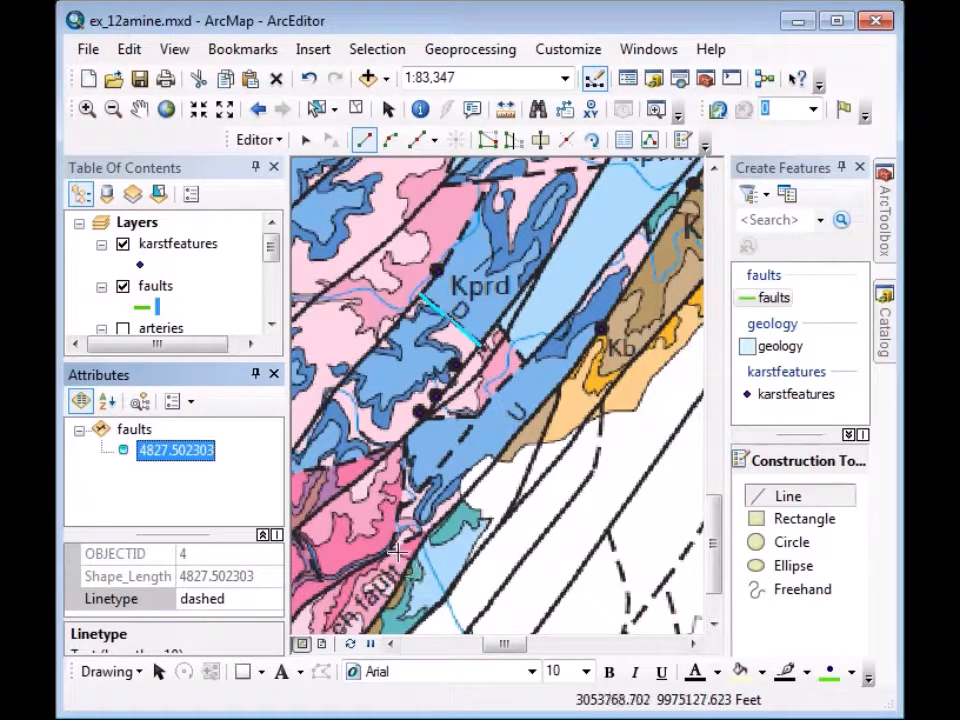
# Draw a longer fault up through the pink unit and set its Linetype to dashed.
pyautogui.click(393, 550)
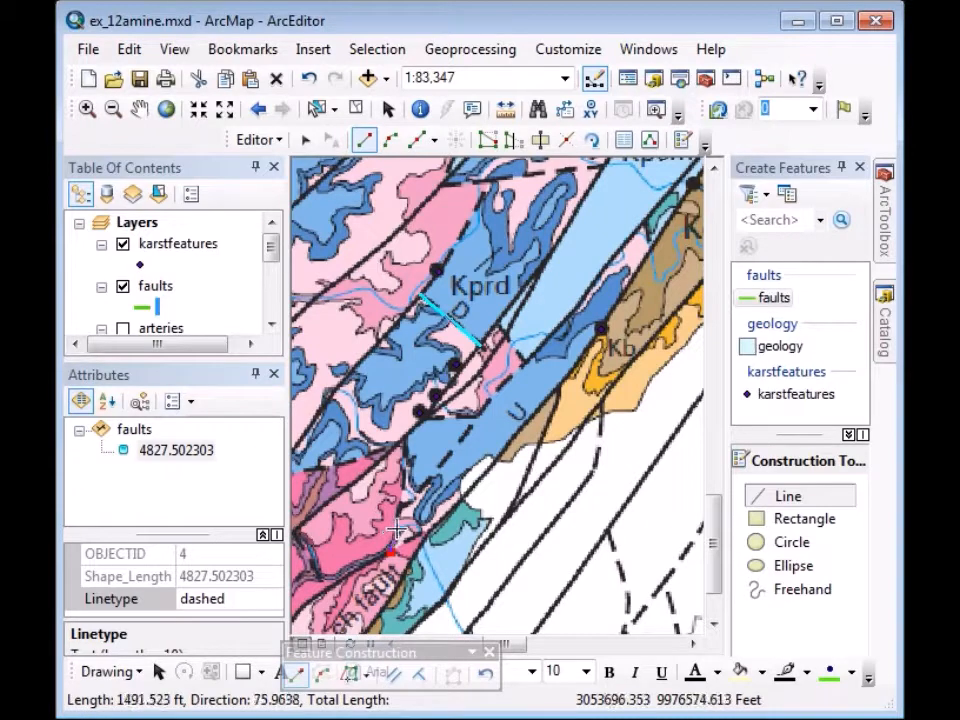
pyautogui.click(397, 528)
pyautogui.click(401, 504)
pyautogui.click(404, 478)
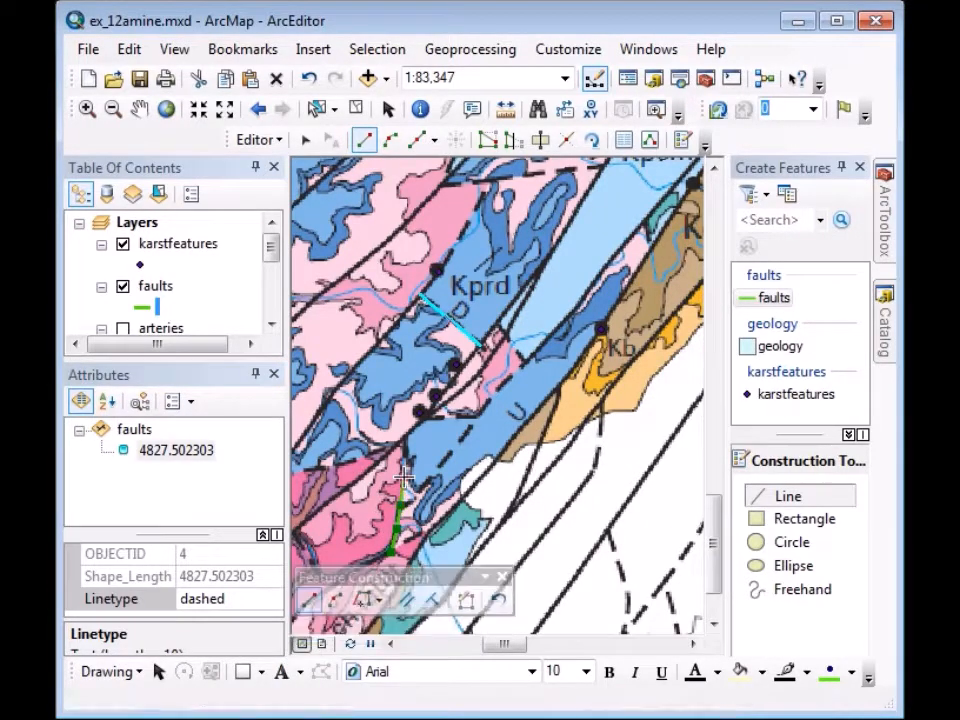
pyautogui.click(404, 458)
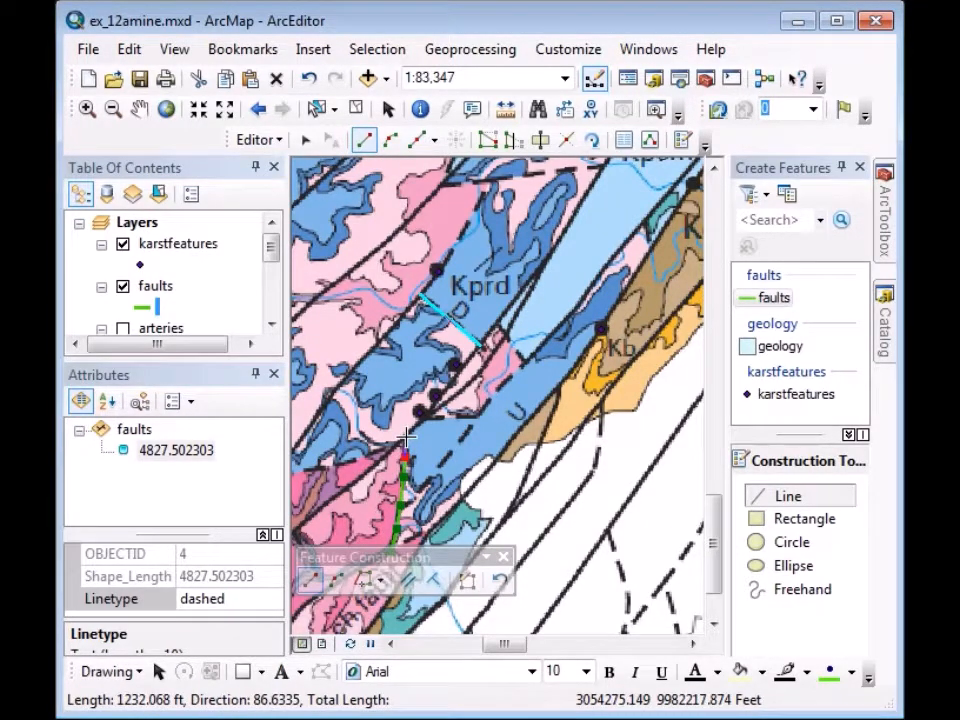
pyautogui.doubleClick(406, 437)
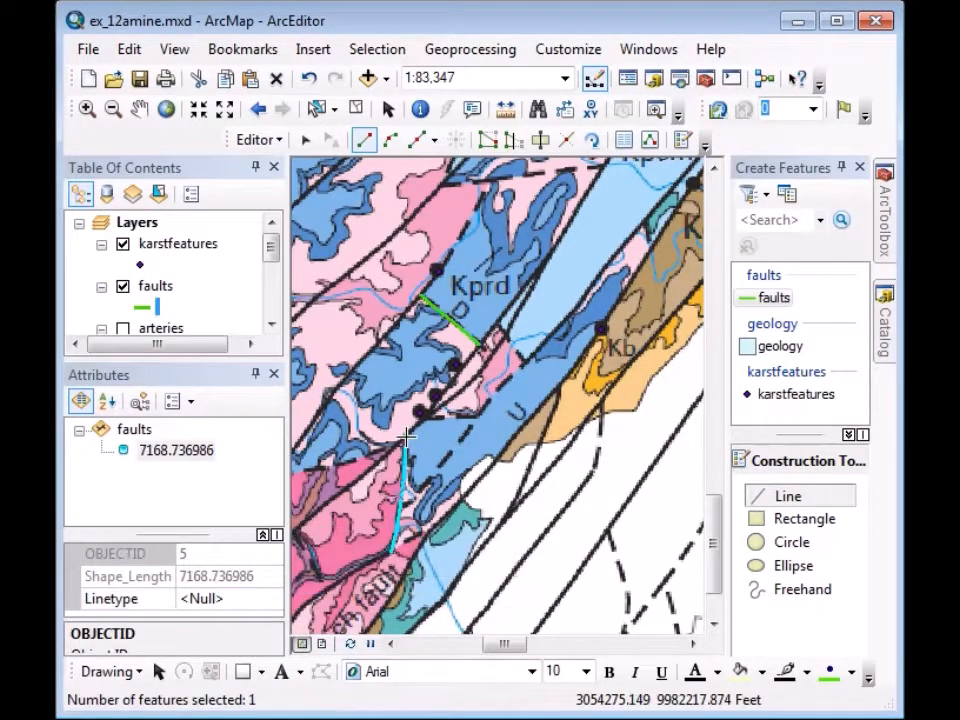
pyautogui.click(195, 598)
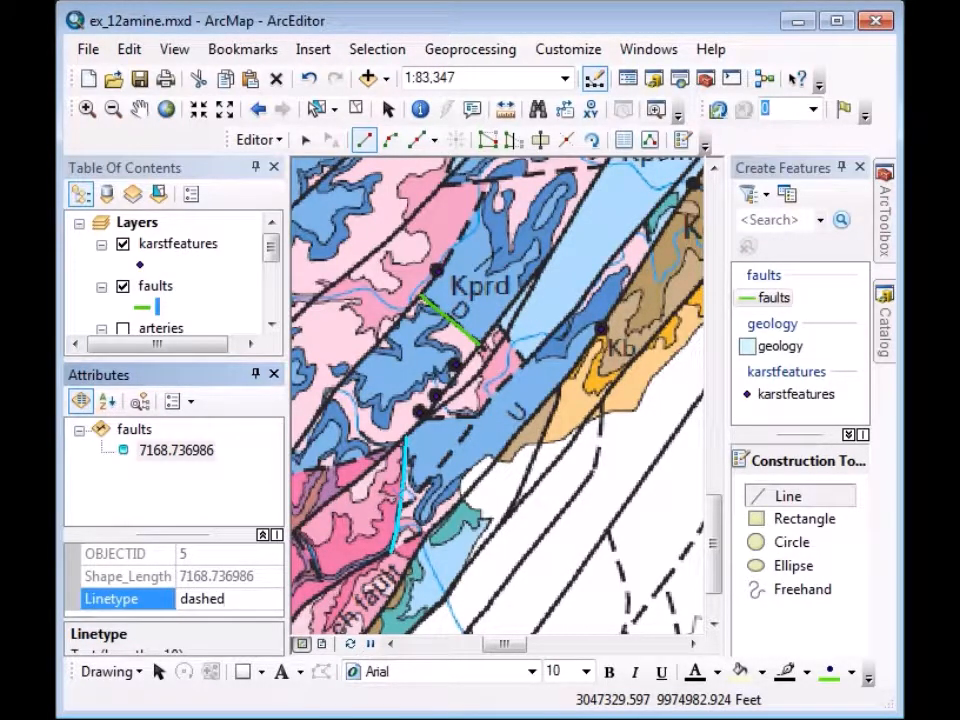
pyautogui.press('Return')
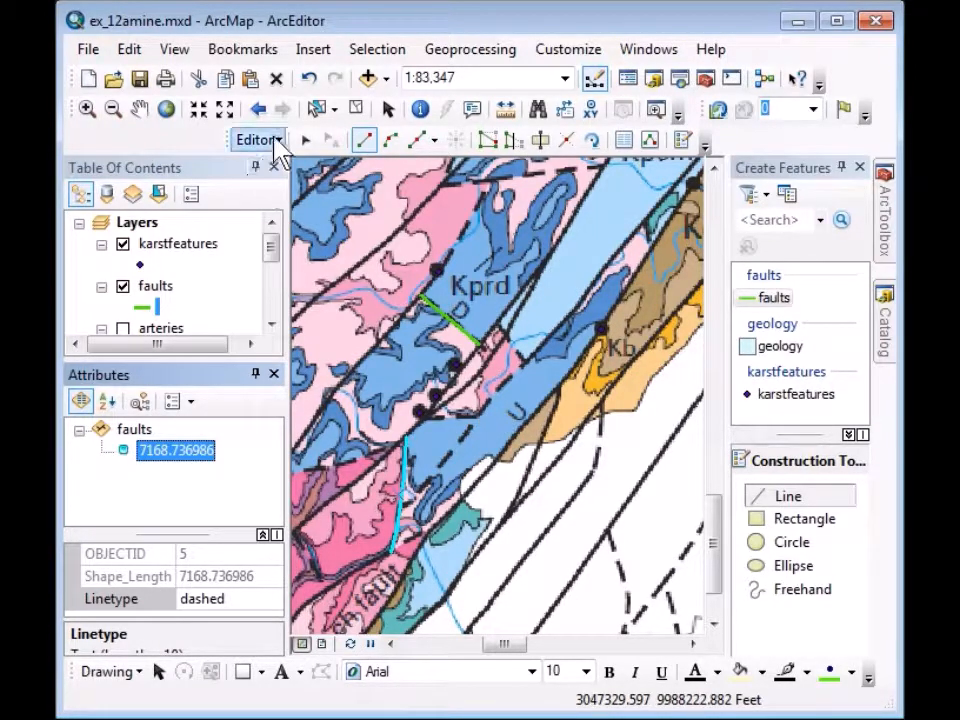
# Save the fault edits and the map document.
pyautogui.click(275, 142)
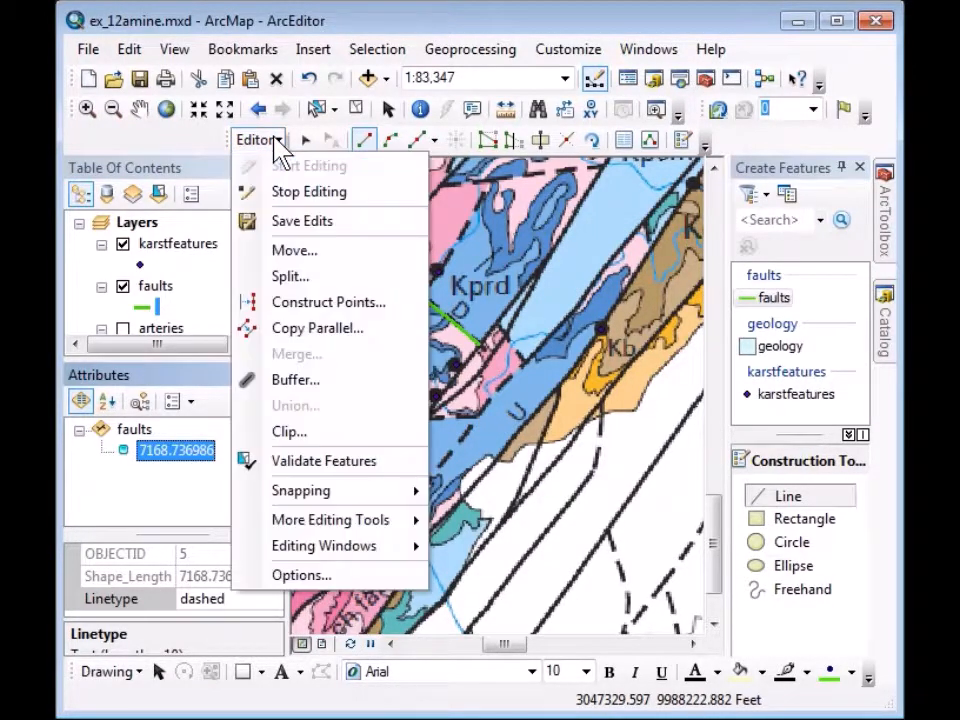
pyautogui.click(300, 222)
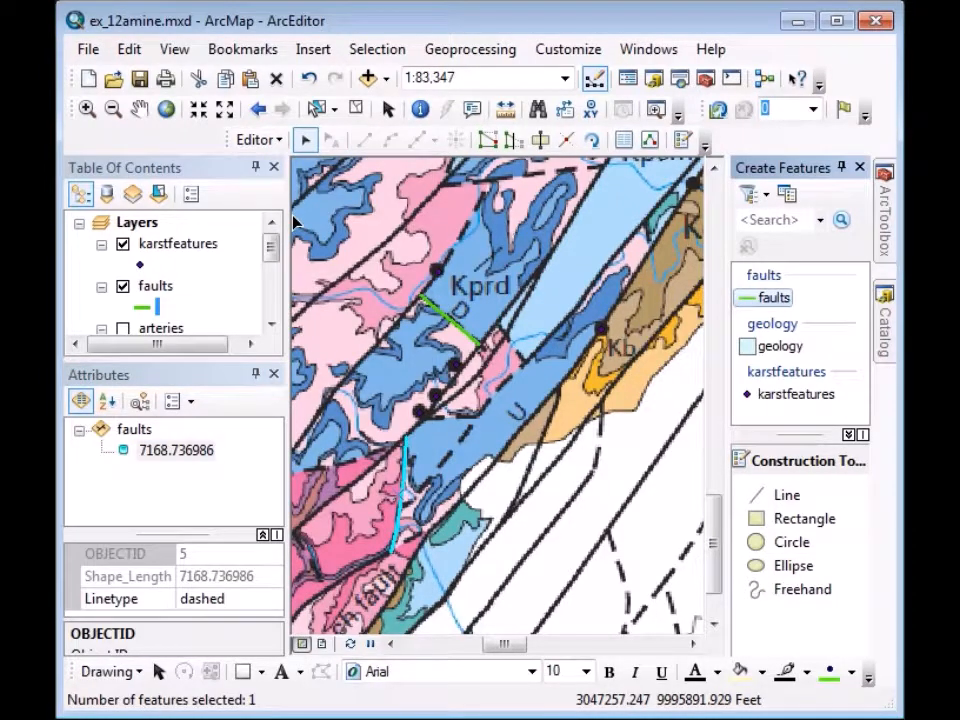
pyautogui.click(141, 80)
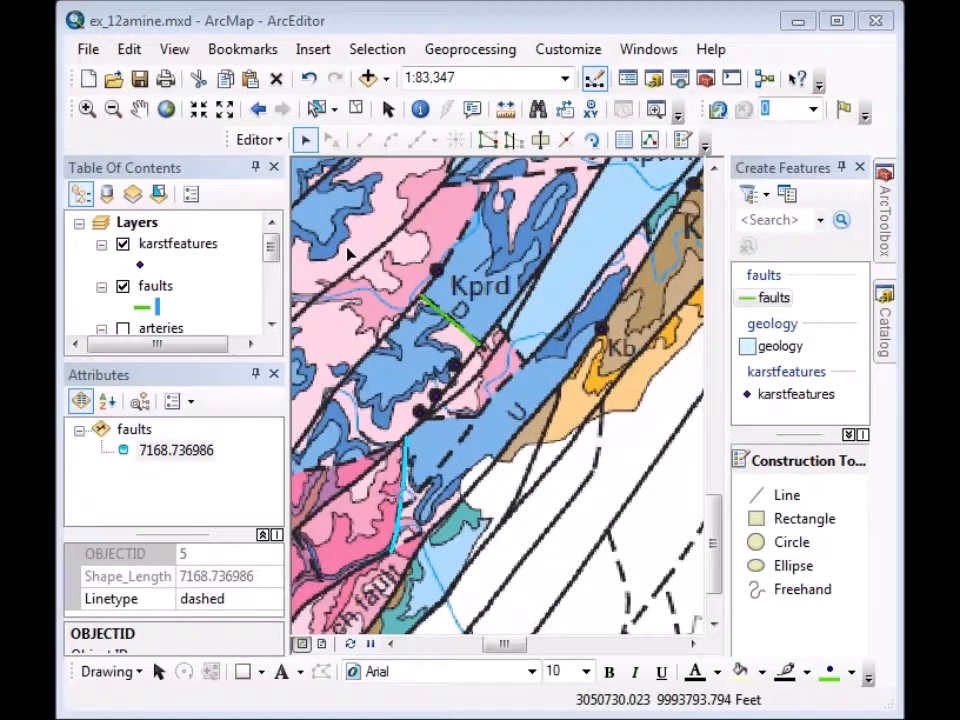
pyautogui.click(276, 141)
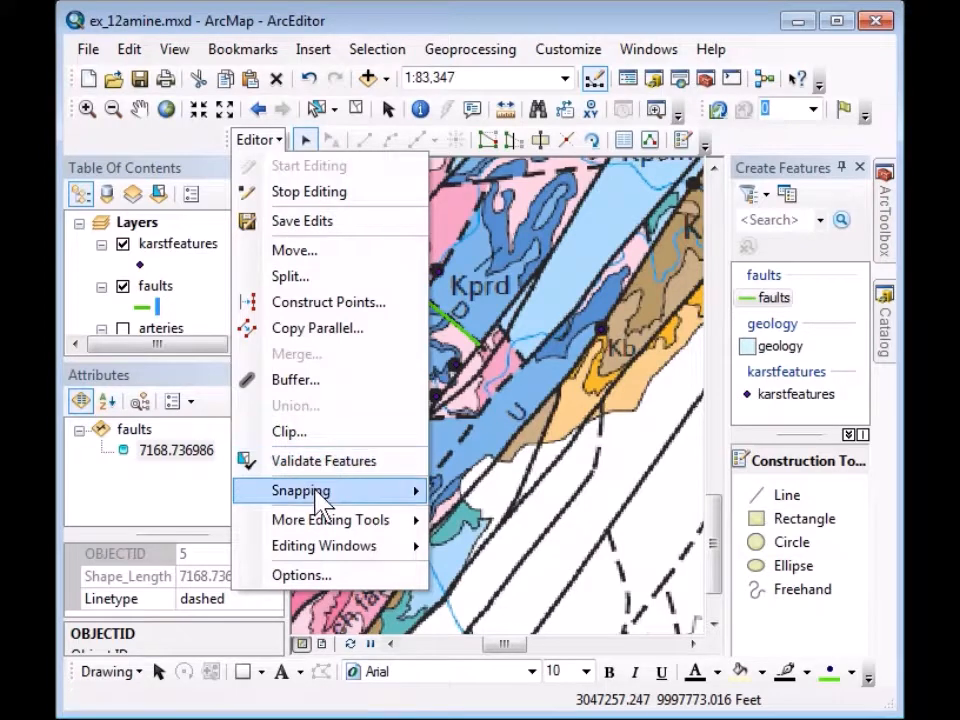
# Reduce the snapping tolerance from 5 to 1 pixel in Snapping Options.
pyautogui.moveTo(318, 500)
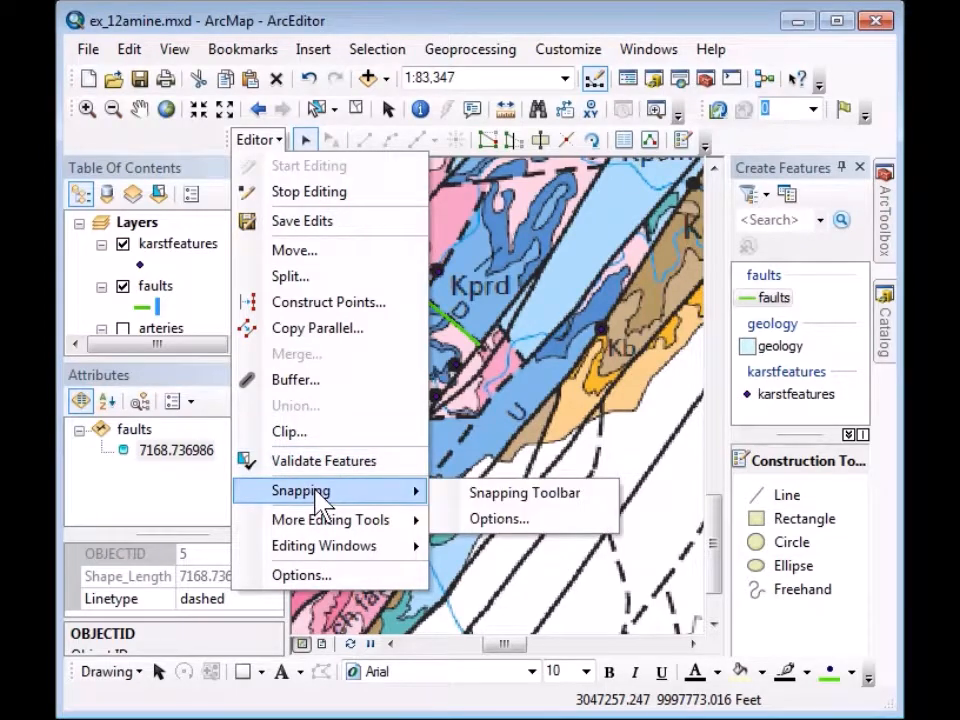
pyautogui.click(500, 520)
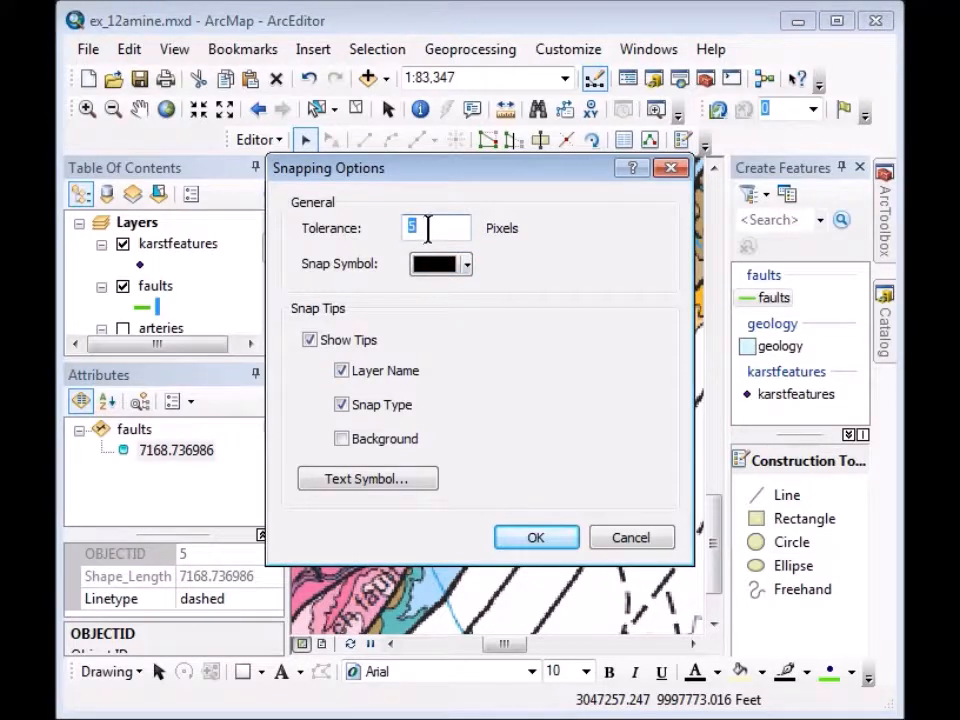
pyautogui.write('10')
pyautogui.click(533, 540)
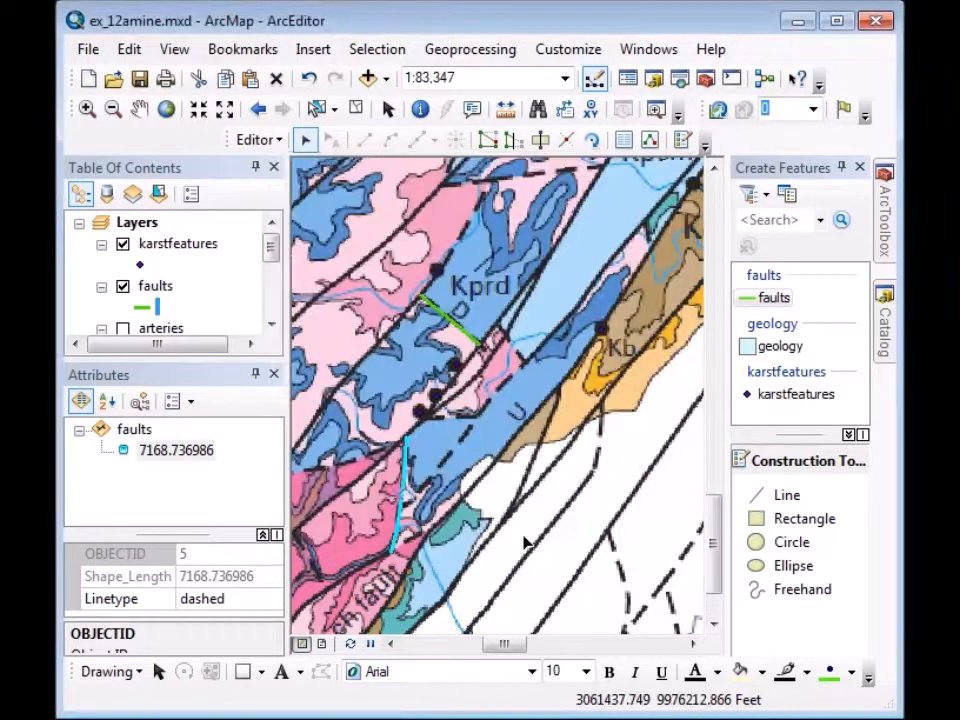
# Show the Snapping toolbar from the Editor menu and reposition it among the toolbars.
pyautogui.click(270, 145)
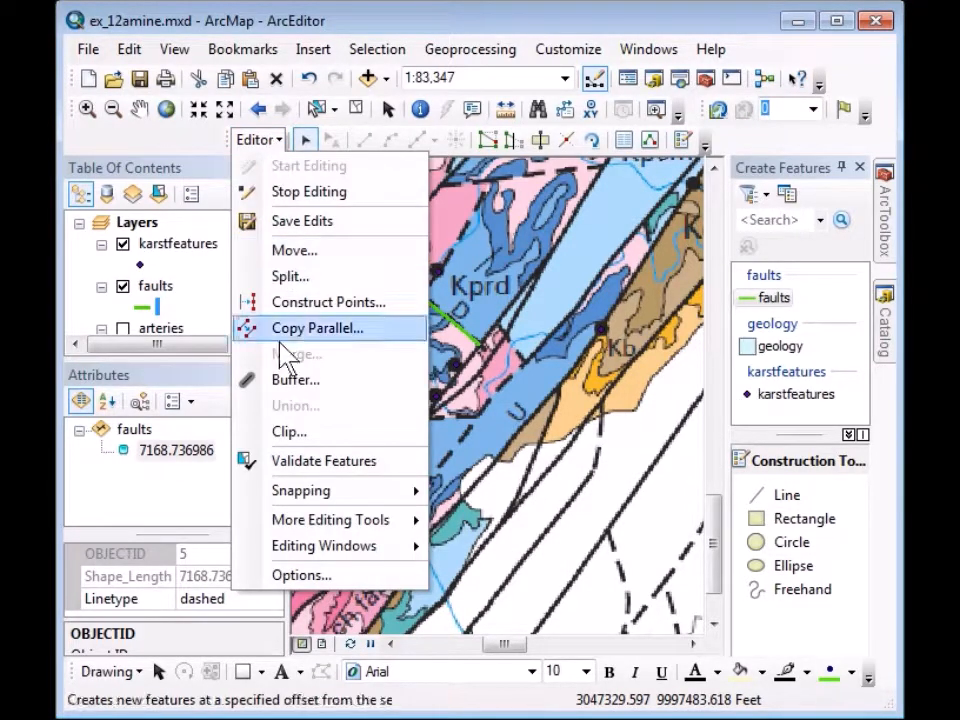
pyautogui.moveTo(306, 497)
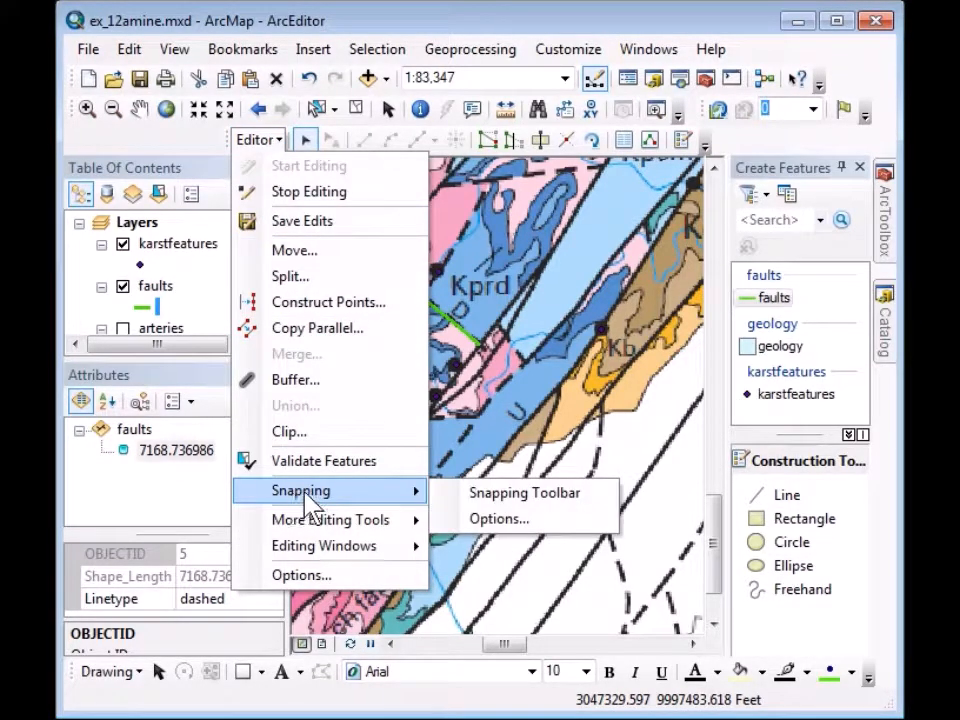
pyautogui.click(496, 500)
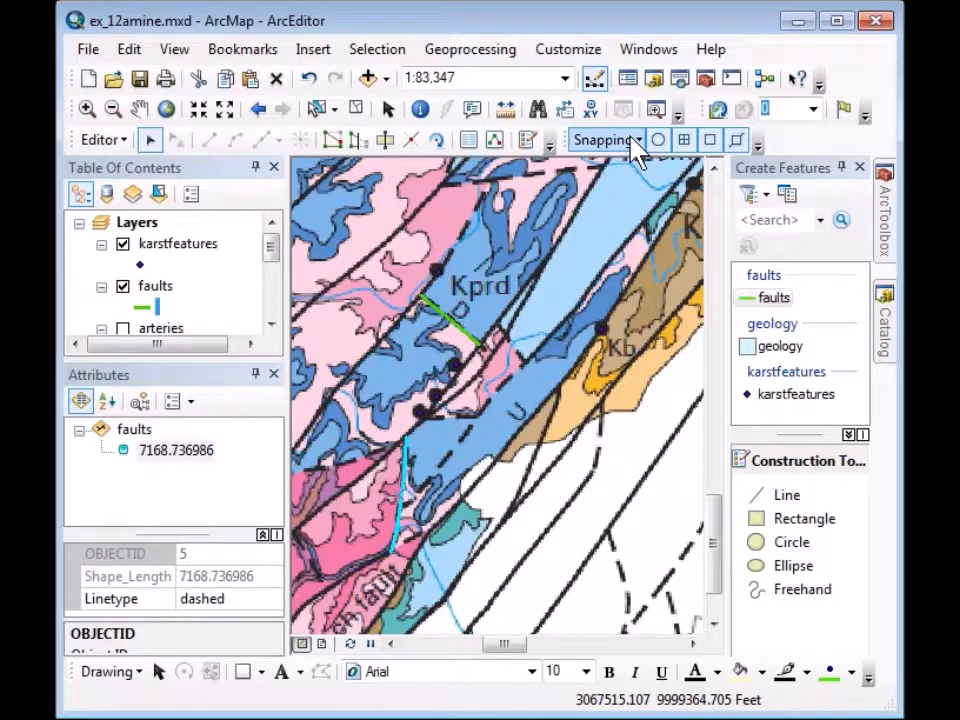
pyautogui.click(633, 140)
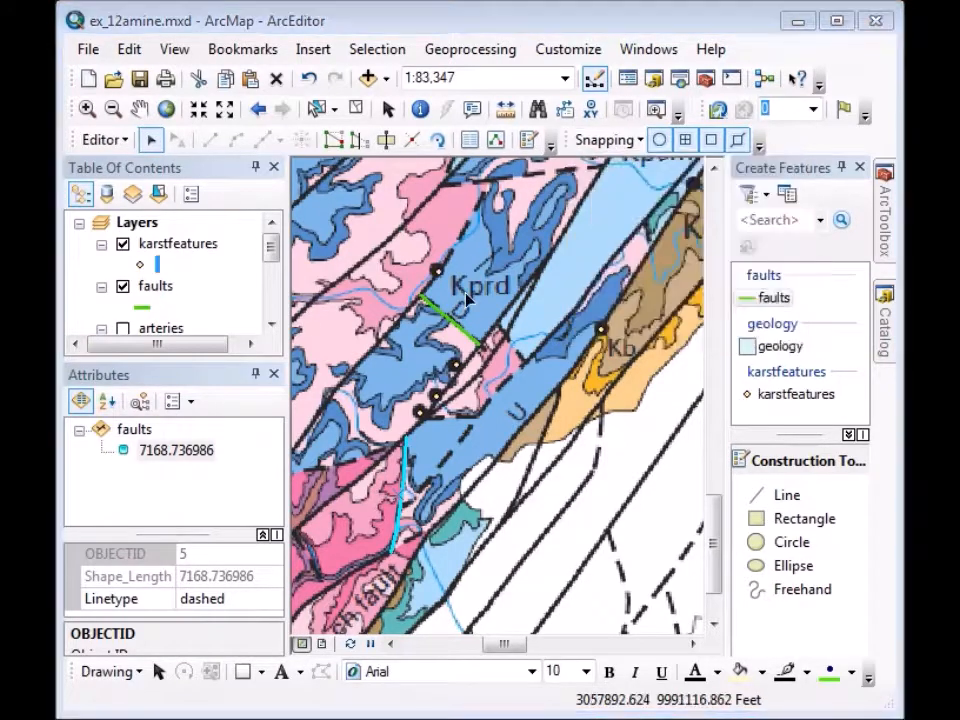
pyautogui.moveTo(558, 140); pyautogui.dragTo(590, 157)
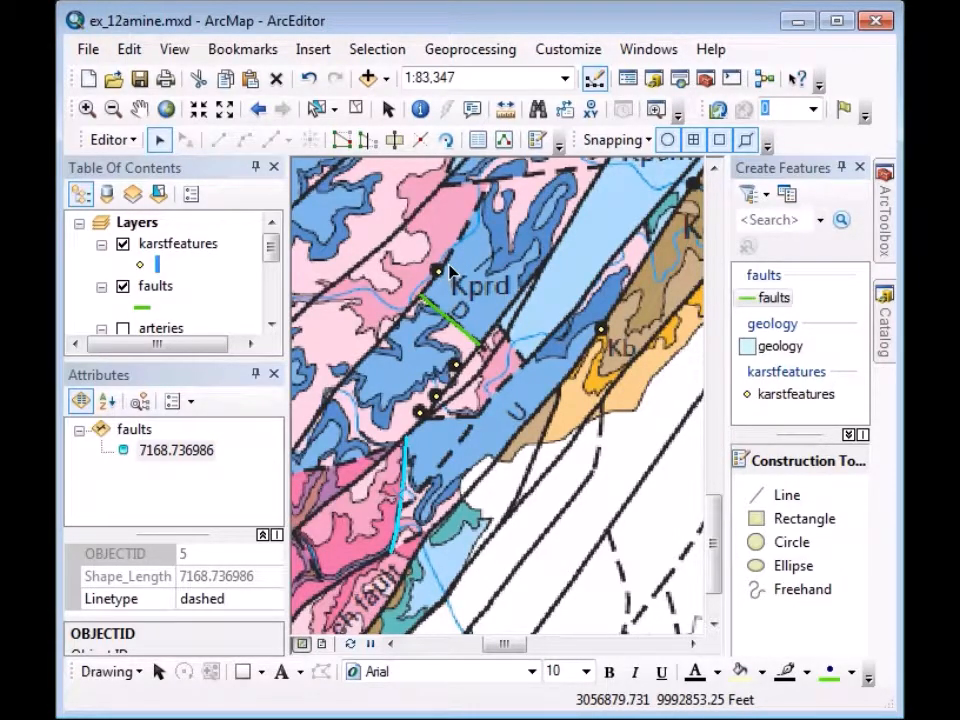
# Draw fault 6 from the map's top edge to the karst point by Kprd, marked dashed.
pyautogui.click(762, 298)
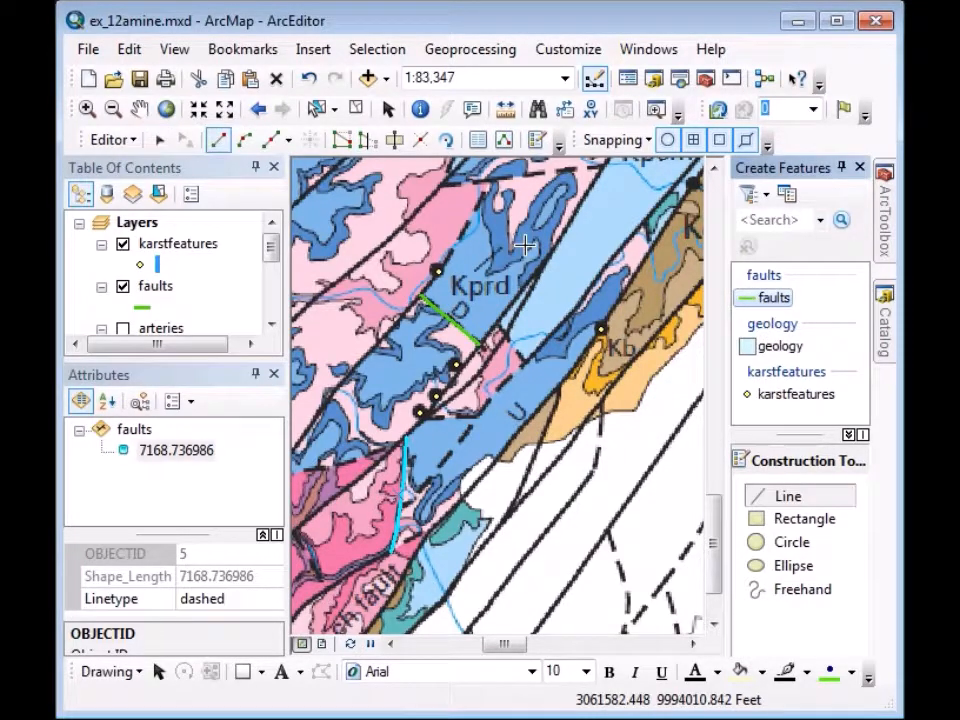
pyautogui.click(487, 184)
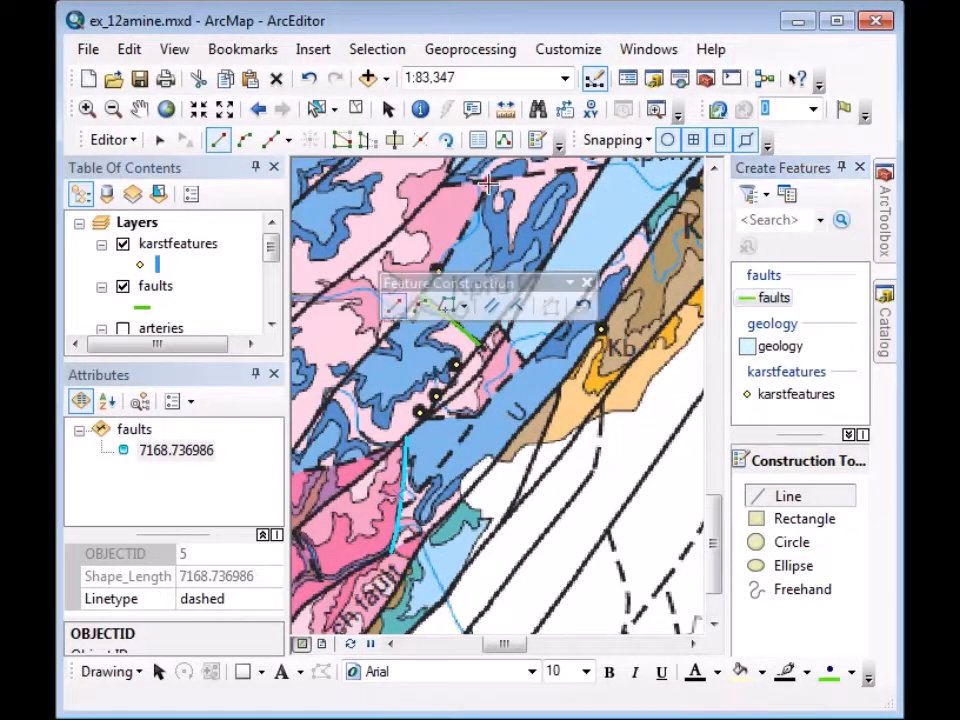
pyautogui.click(462, 229)
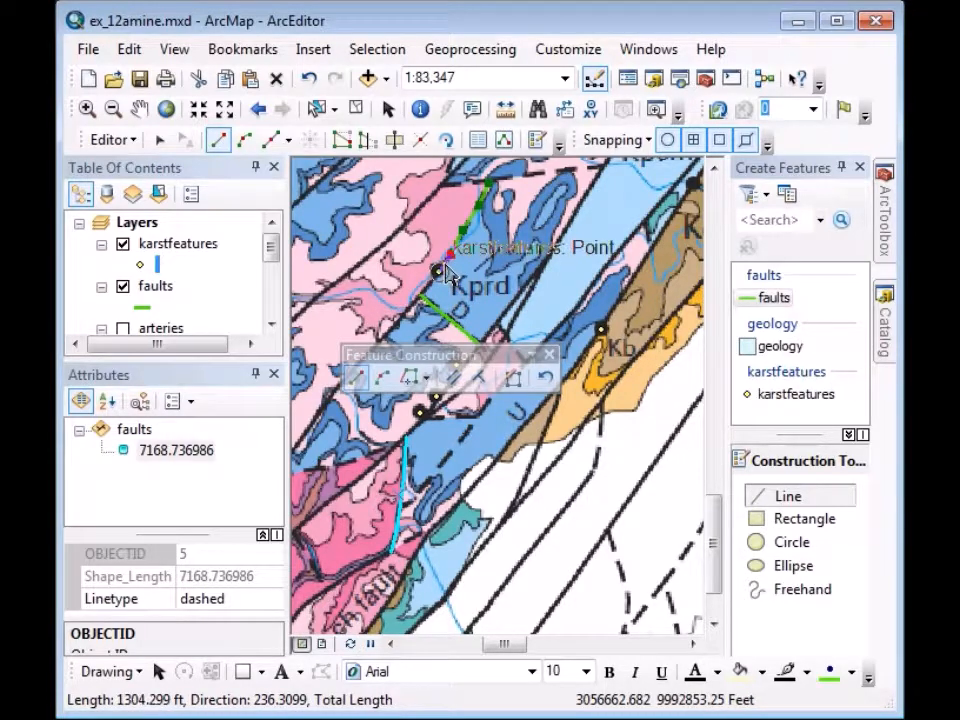
pyautogui.doubleClick(446, 273)
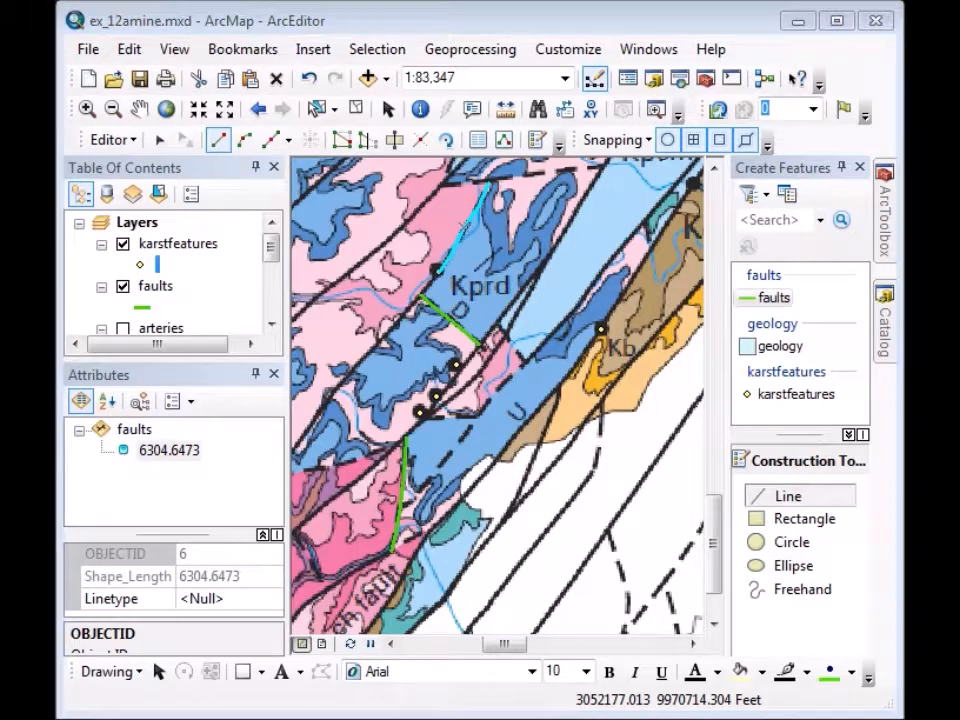
pyautogui.click(195, 598)
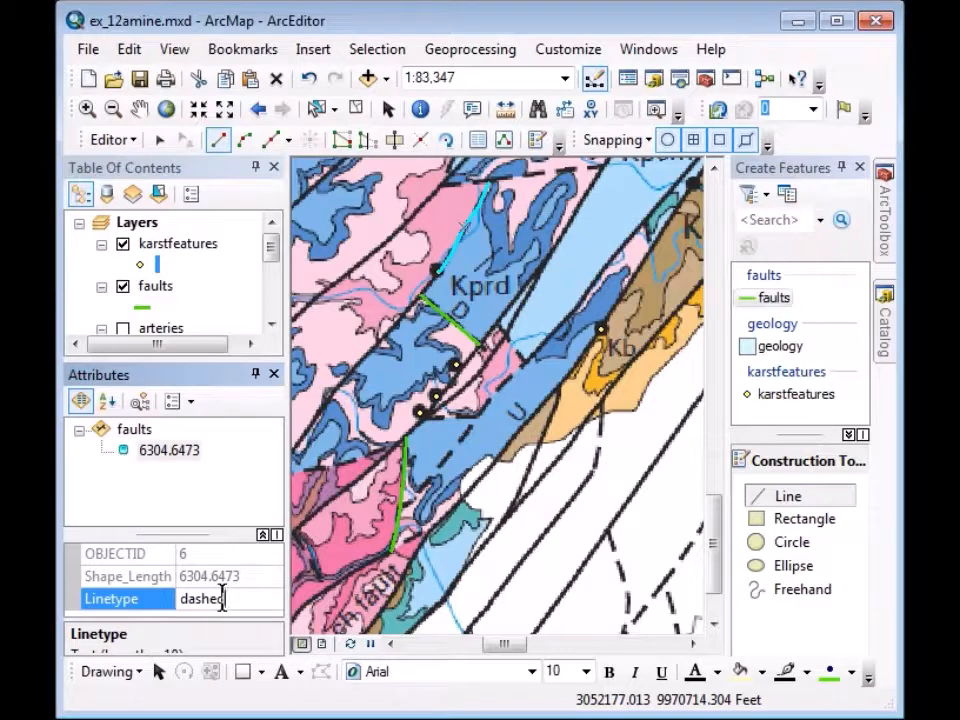
pyautogui.press('Return')
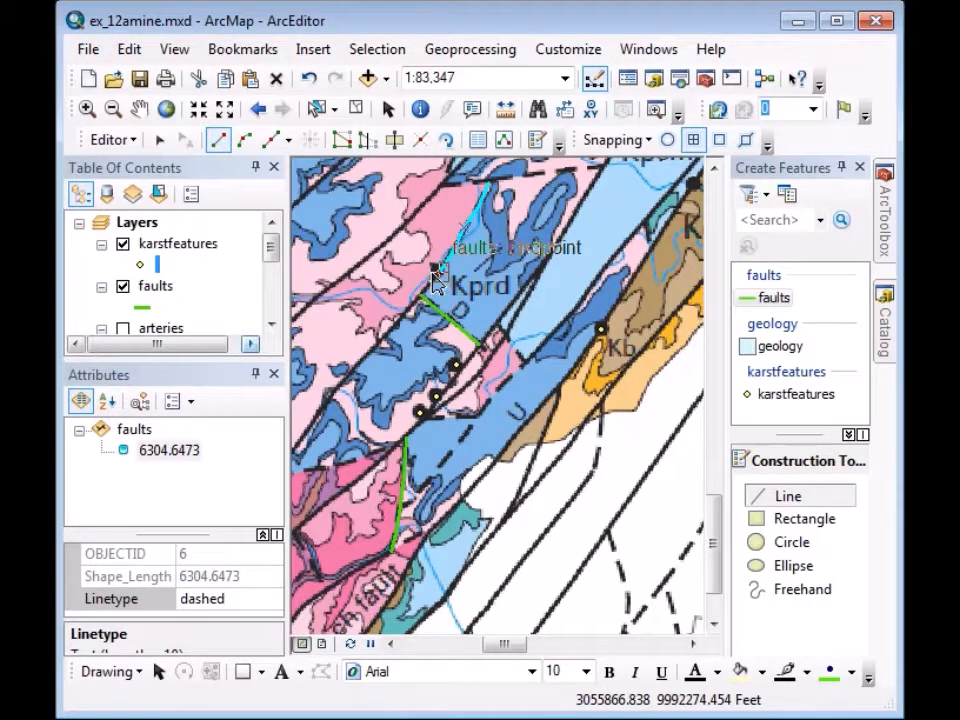
# Trace vertices southwest from the existing fault's end, then pan the southwest area into view.
pyautogui.click(433, 275)
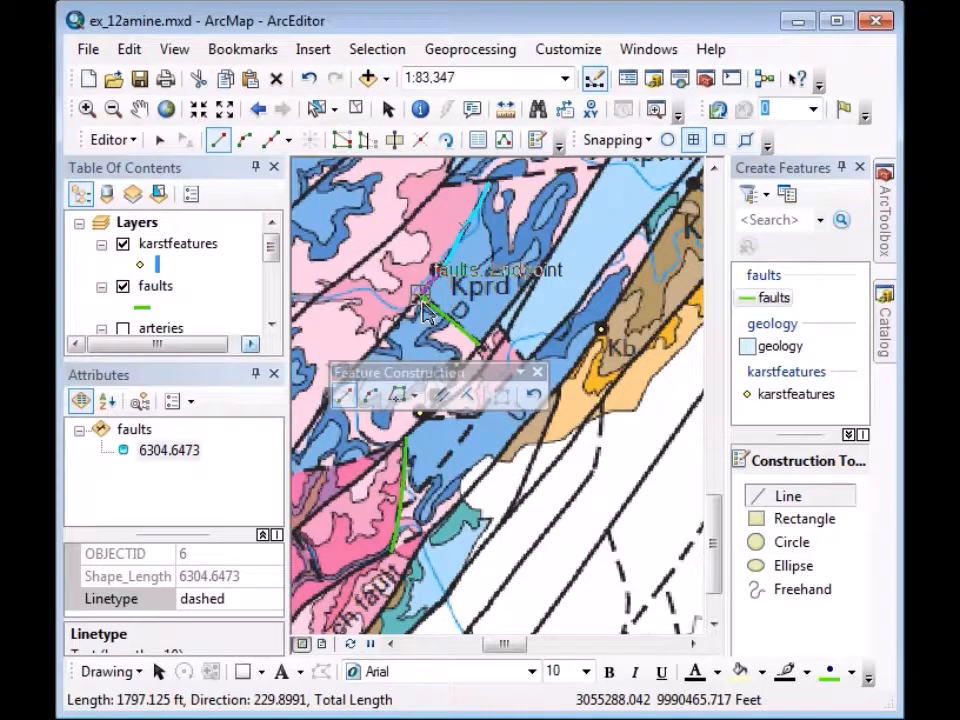
pyautogui.click(421, 305)
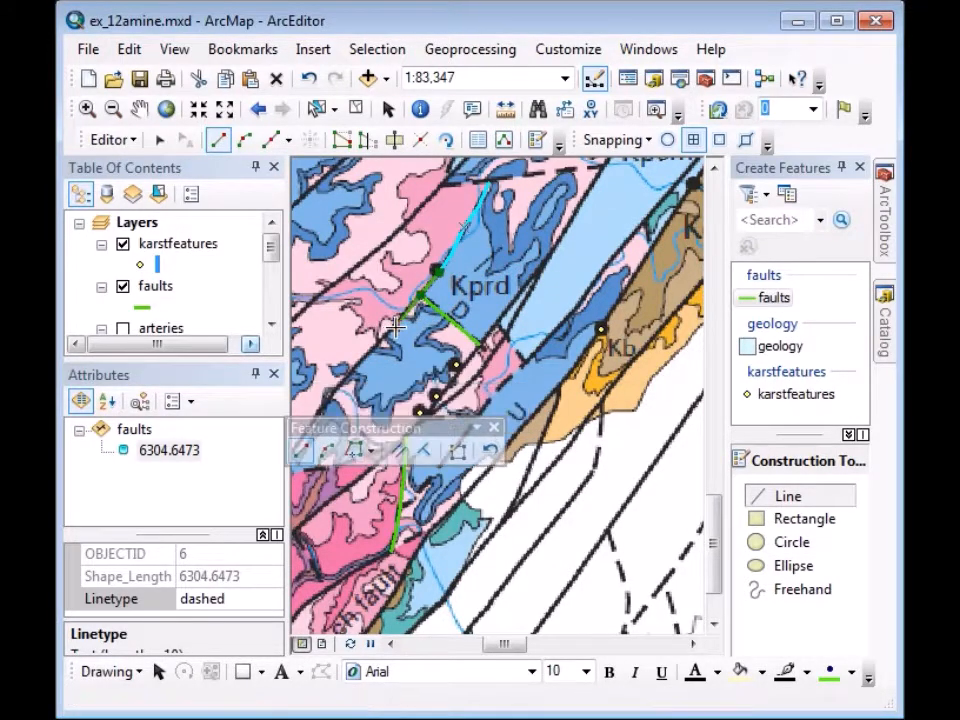
pyautogui.click(366, 353)
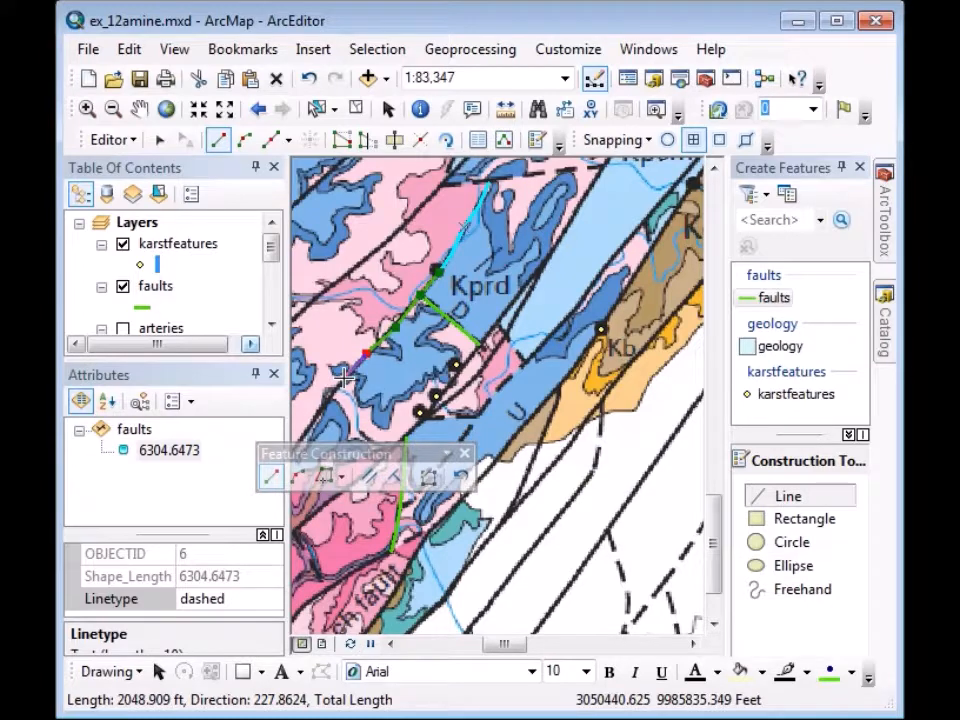
pyautogui.click(344, 378)
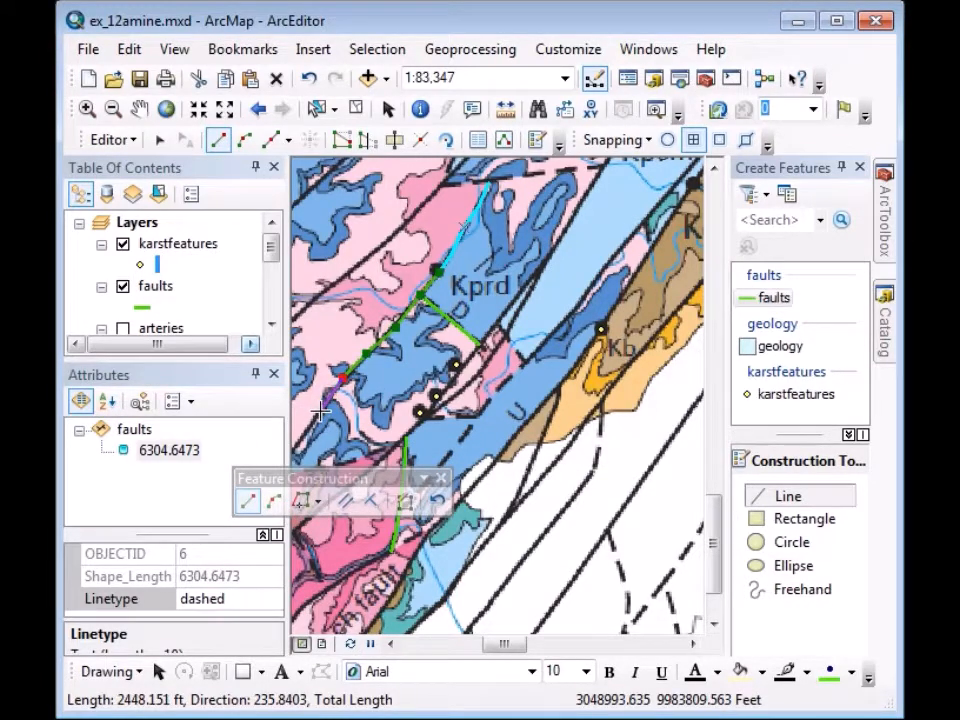
pyautogui.click(321, 410)
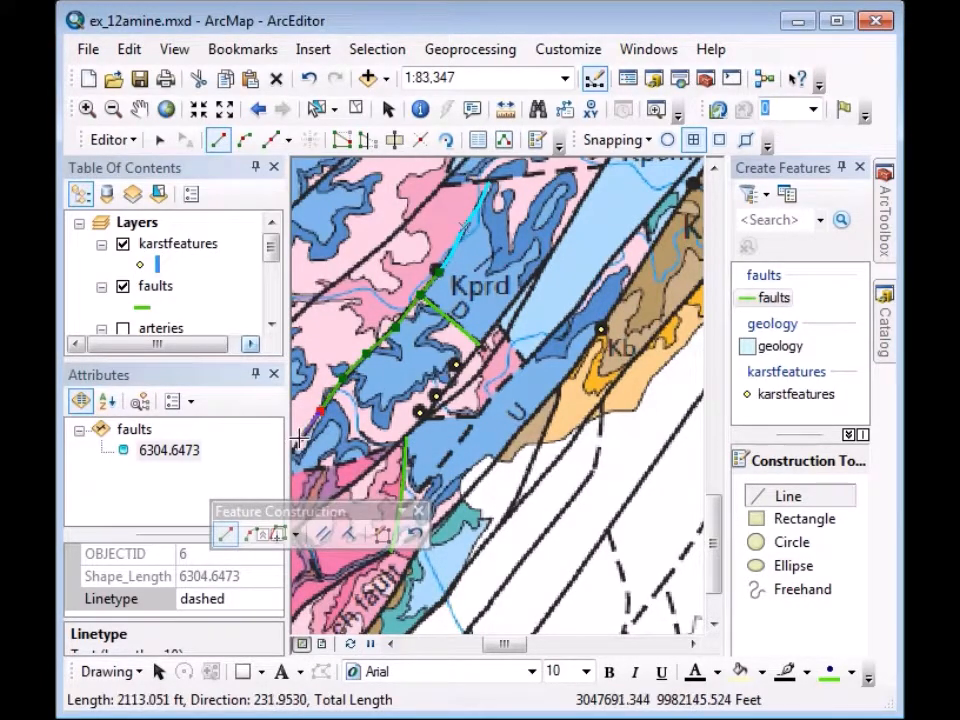
pyautogui.click(300, 440)
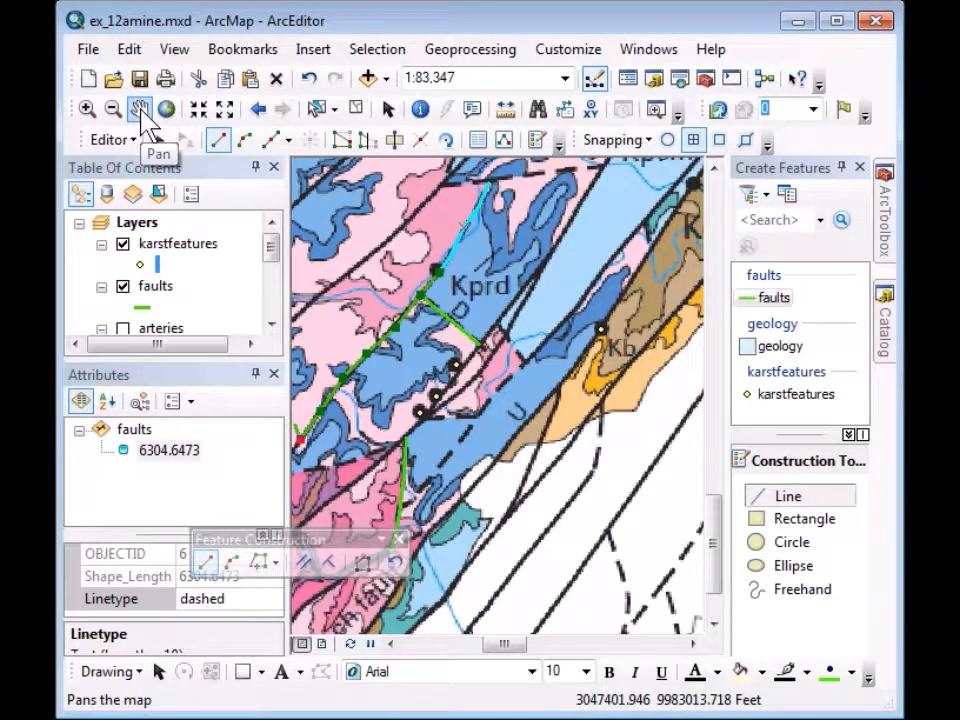
pyautogui.click(142, 108)
pyautogui.moveTo(332, 582); pyautogui.dragTo(622, 344)
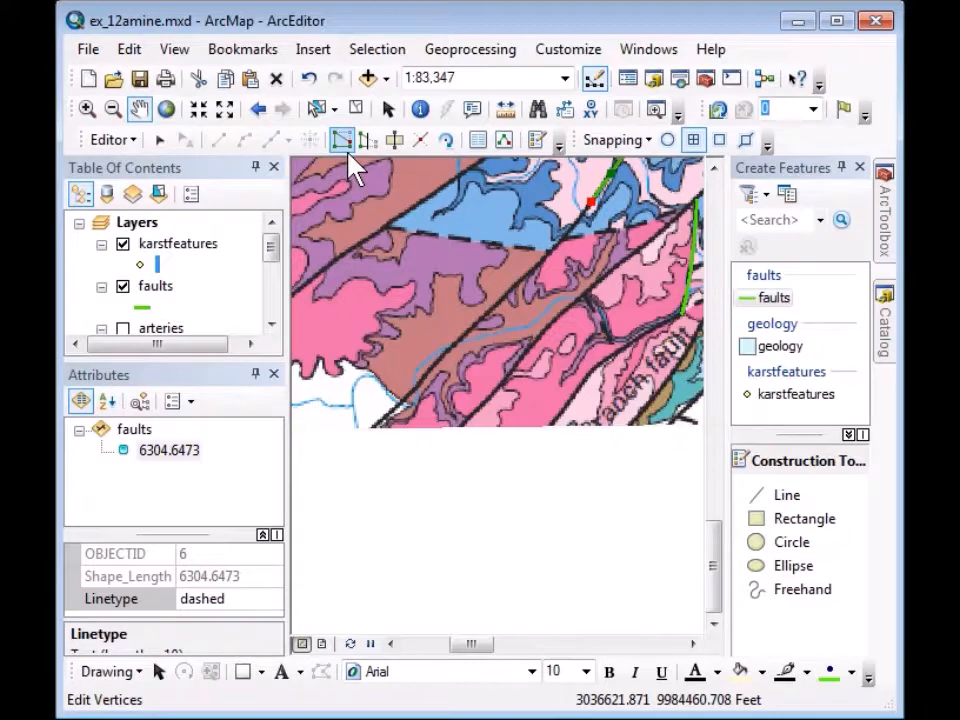
# Trace the fault southwest to the lower-left map edge, finish it, and set Linetype to solid.
pyautogui.click(773, 299)
pyautogui.click(576, 225)
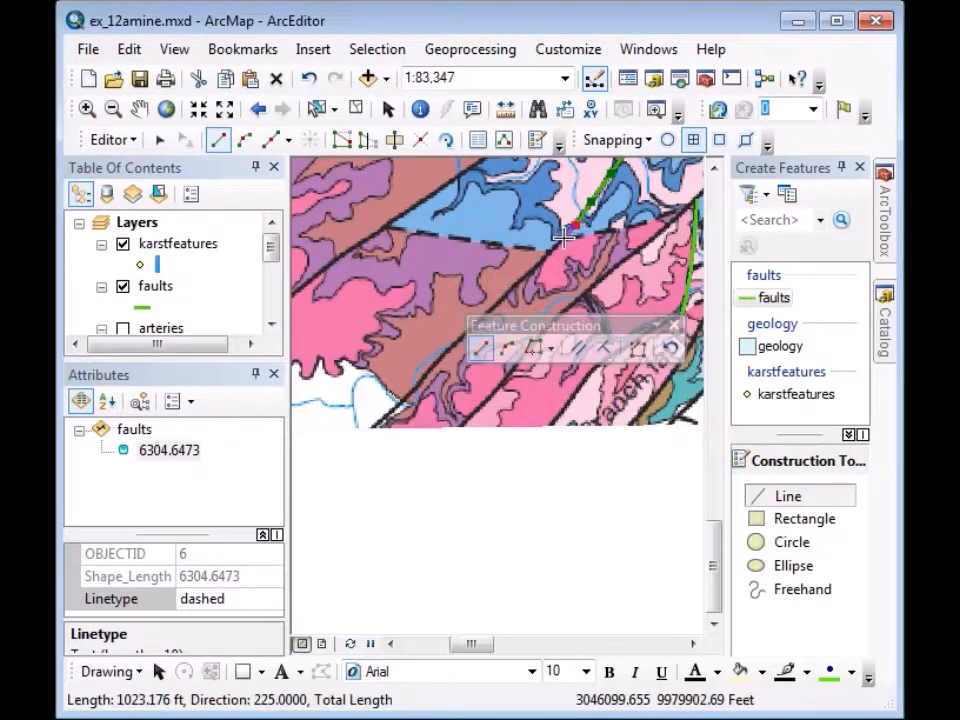
pyautogui.click(540, 262)
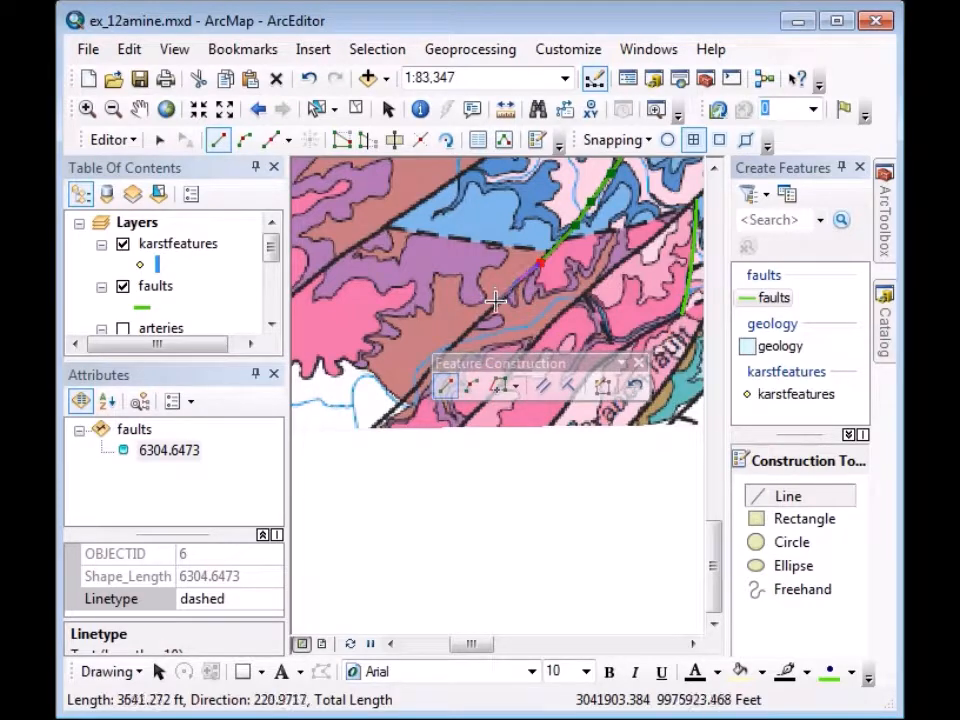
pyautogui.click(496, 301)
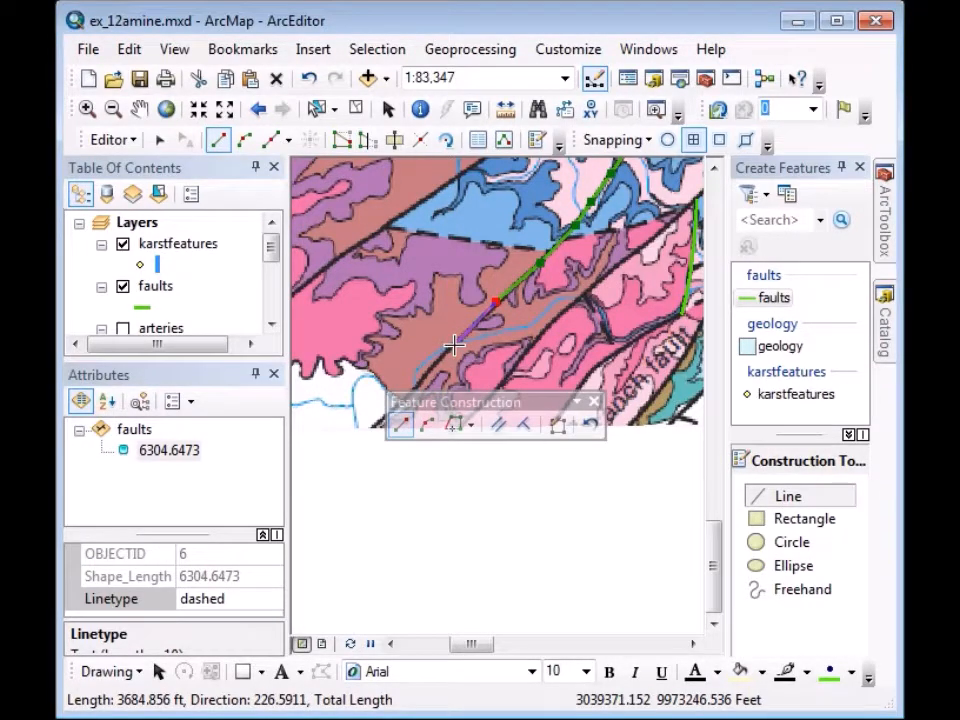
pyautogui.click(455, 345)
pyautogui.click(420, 384)
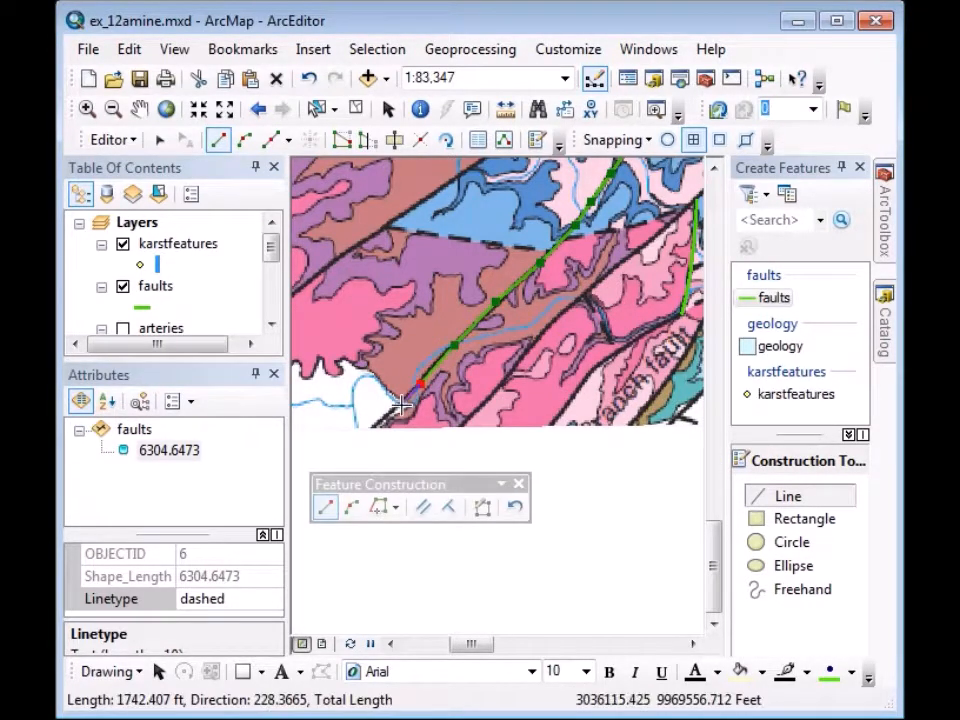
pyautogui.click(388, 413)
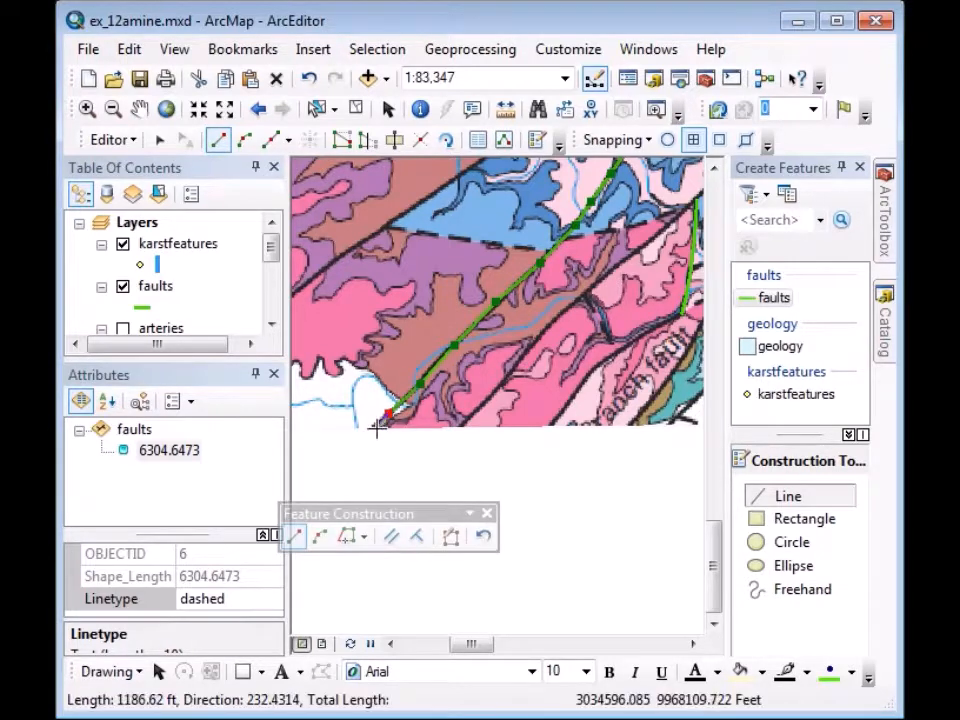
pyautogui.doubleClick(370, 428)
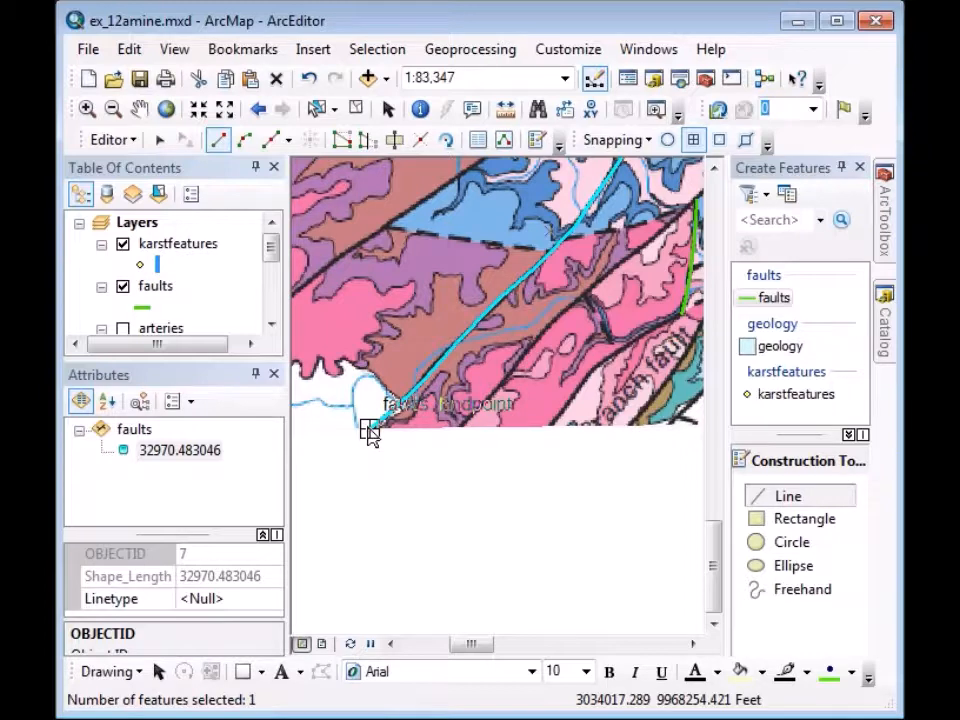
pyautogui.click(200, 599)
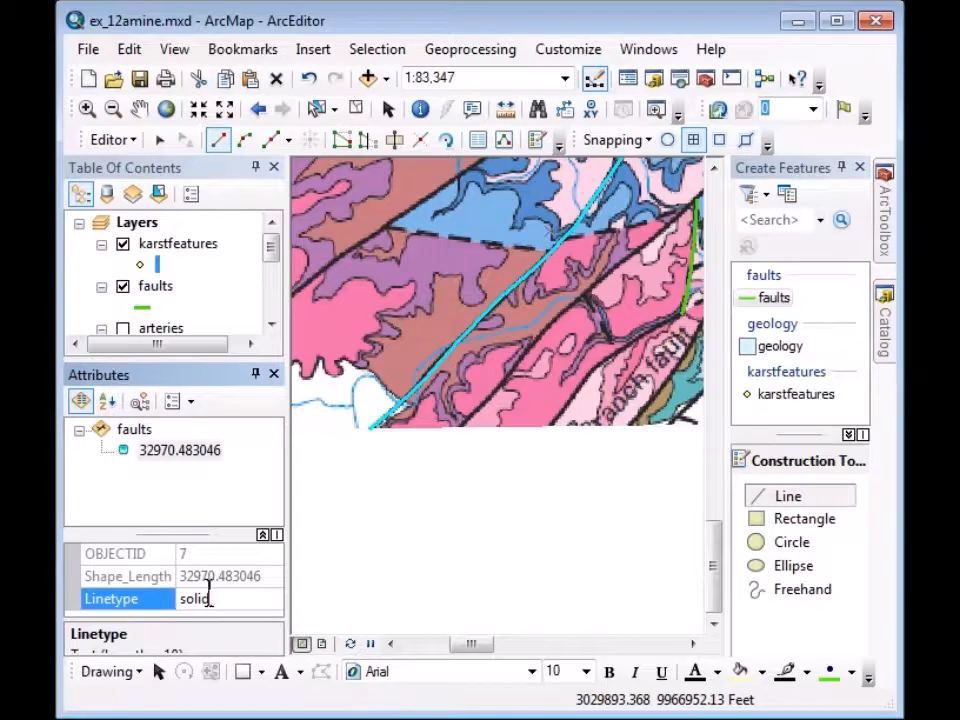
pyautogui.press('Return')
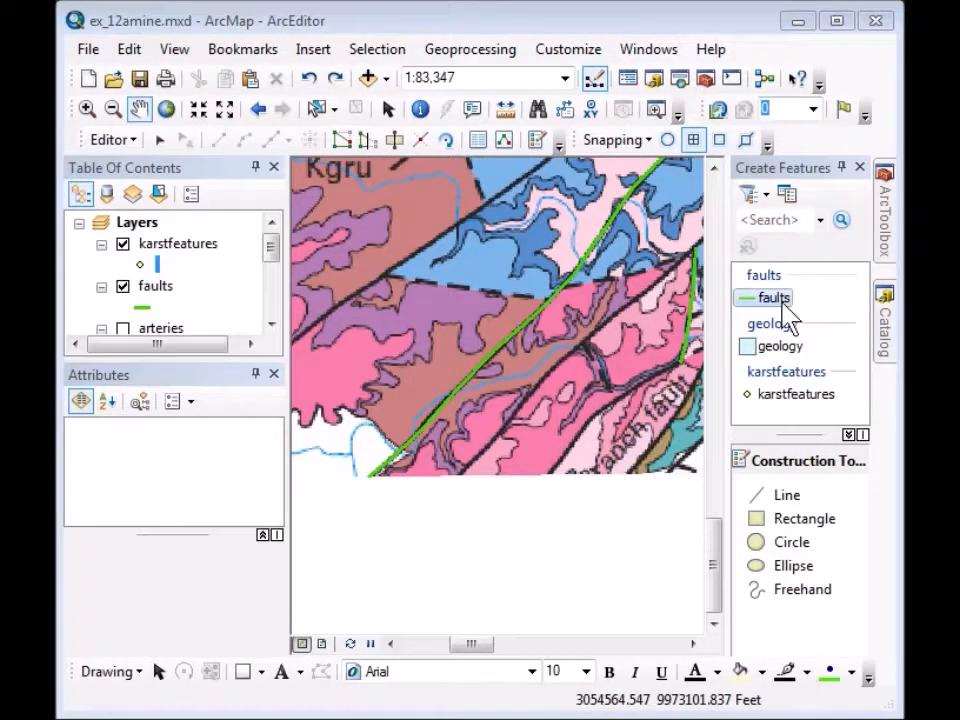
pyautogui.click(782, 303)
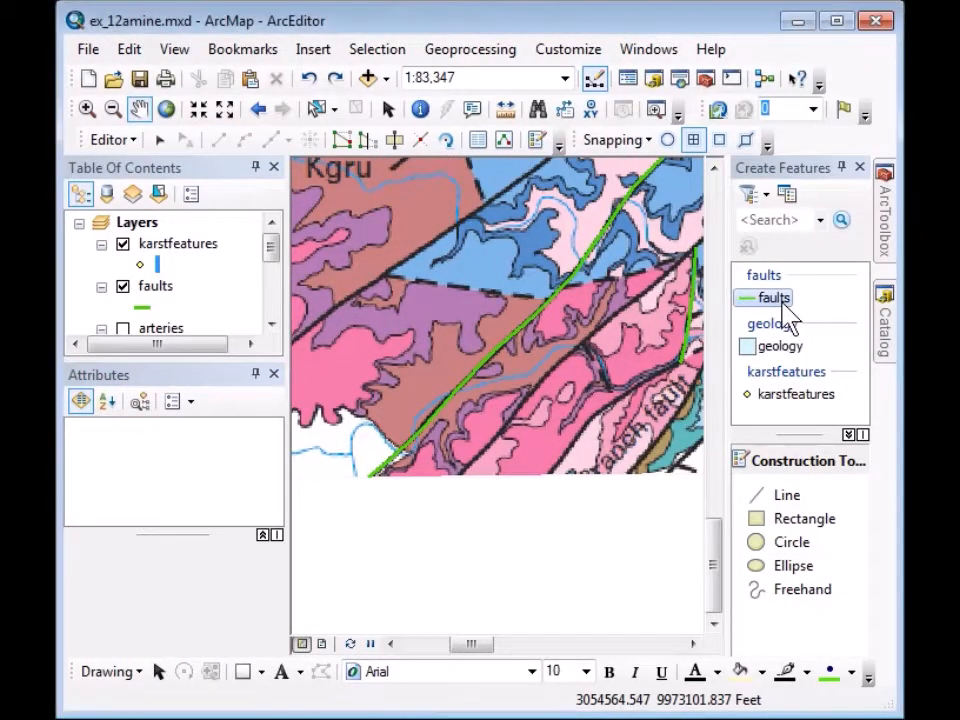
# Trace the next fault northeast from the lower map edge, panning to follow its continuation.
pyautogui.click(455, 477)
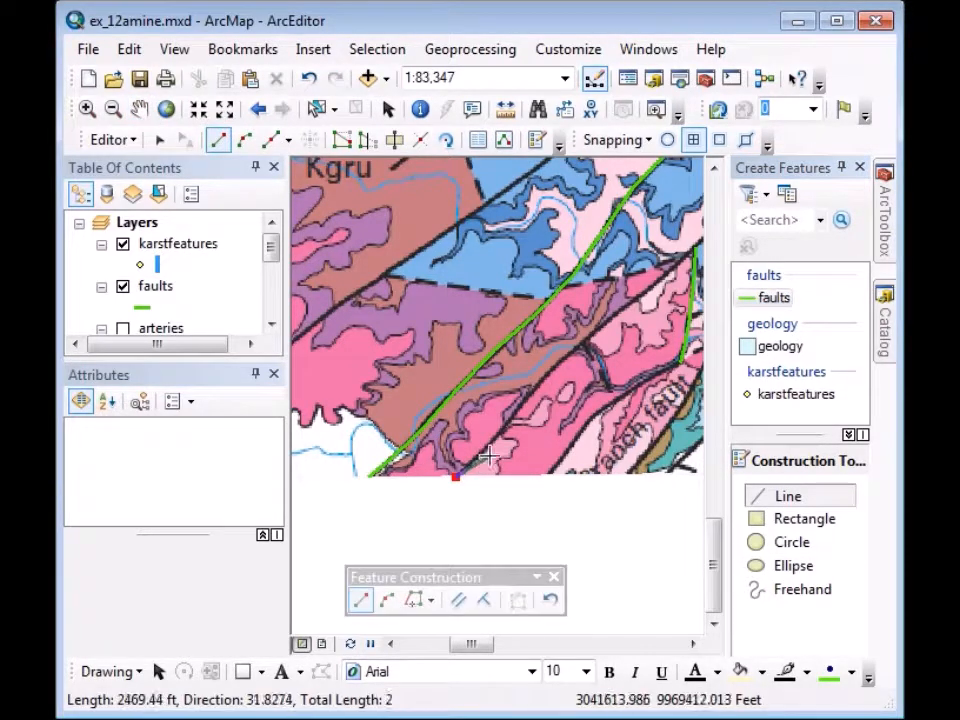
pyautogui.click(516, 413)
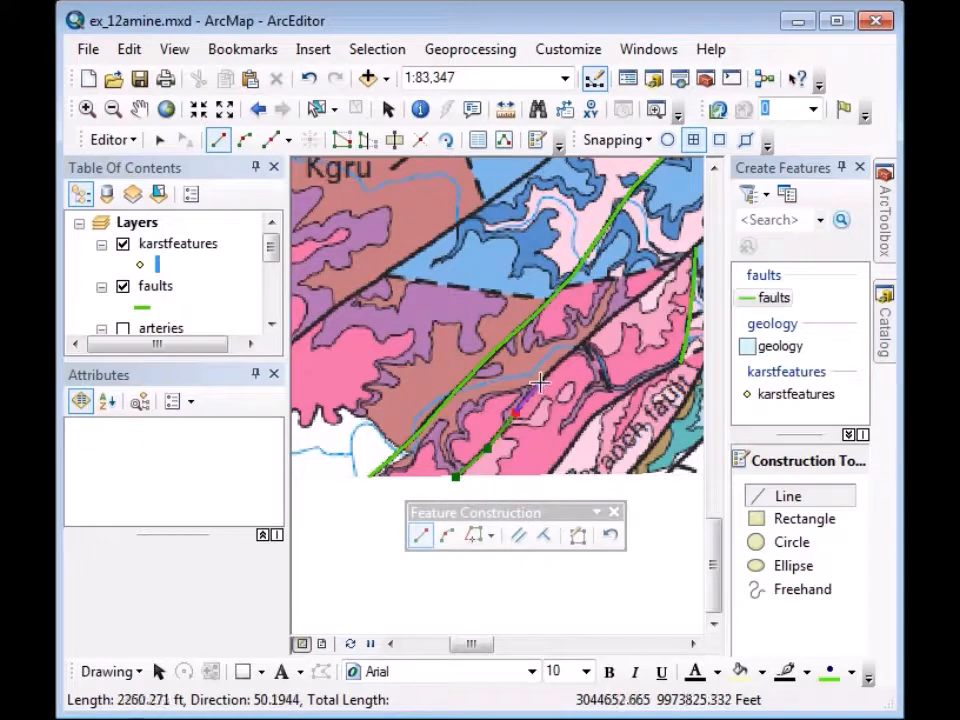
pyautogui.click(544, 378)
pyautogui.click(572, 350)
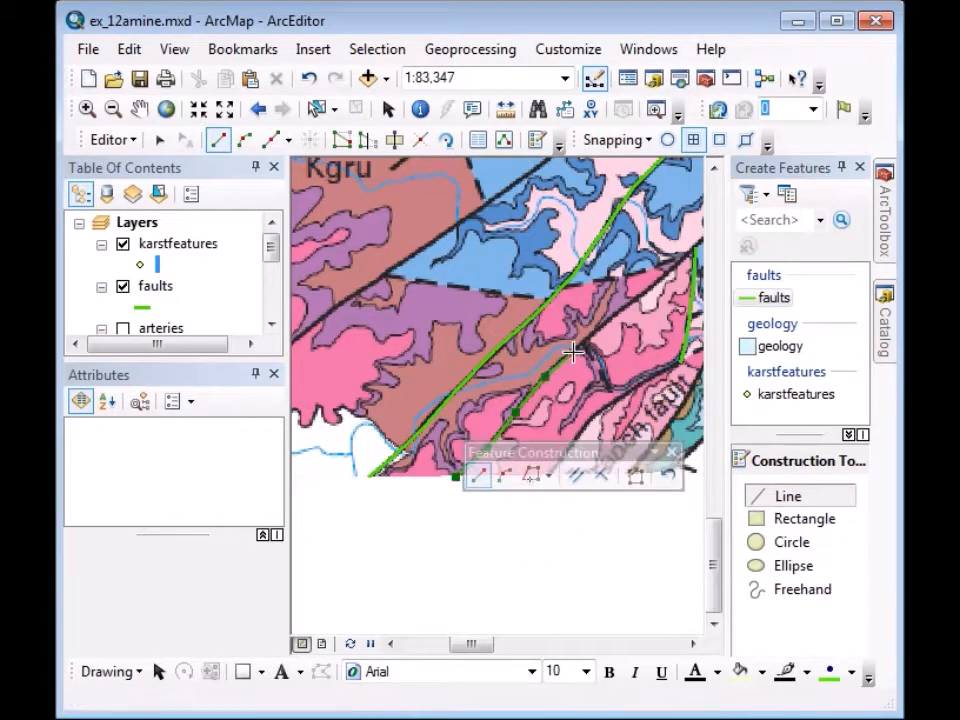
pyautogui.click(616, 315)
pyautogui.click(646, 290)
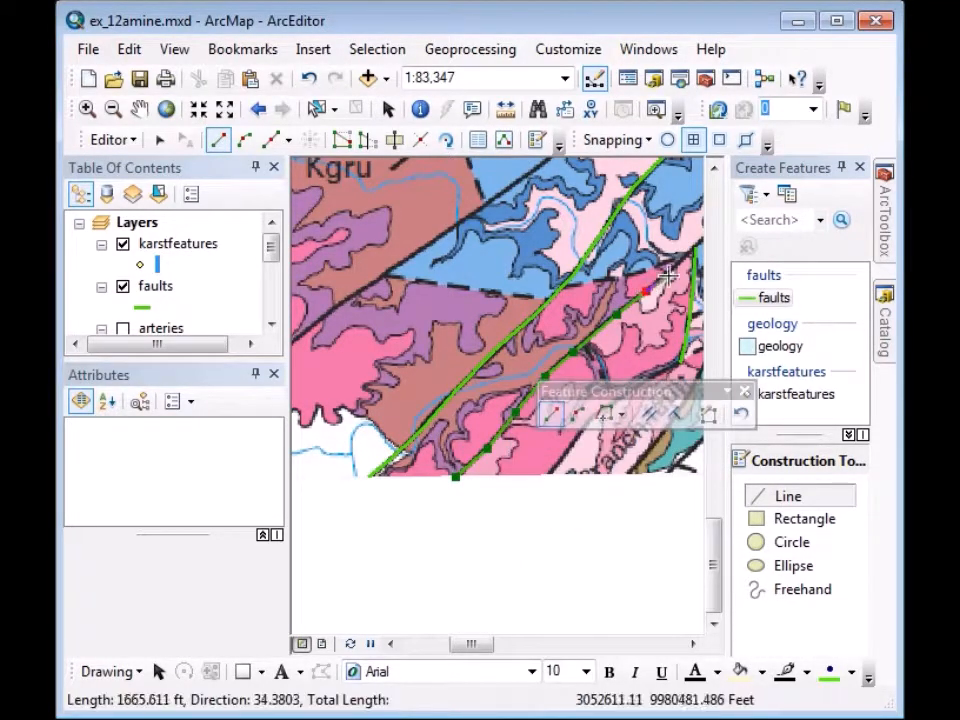
pyautogui.click(670, 270)
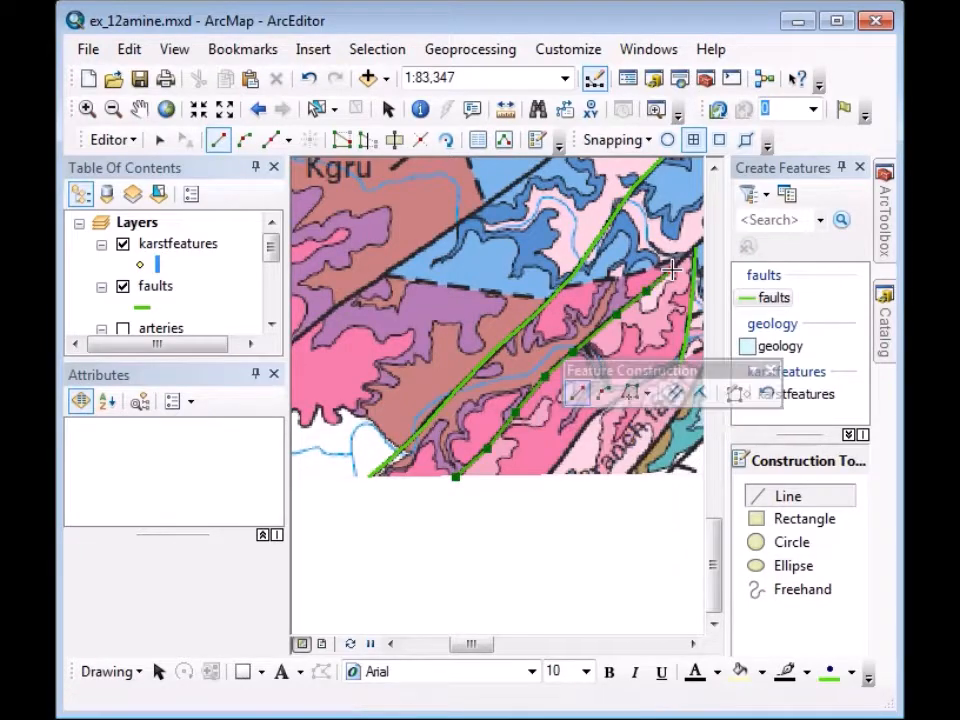
pyautogui.click(139, 108)
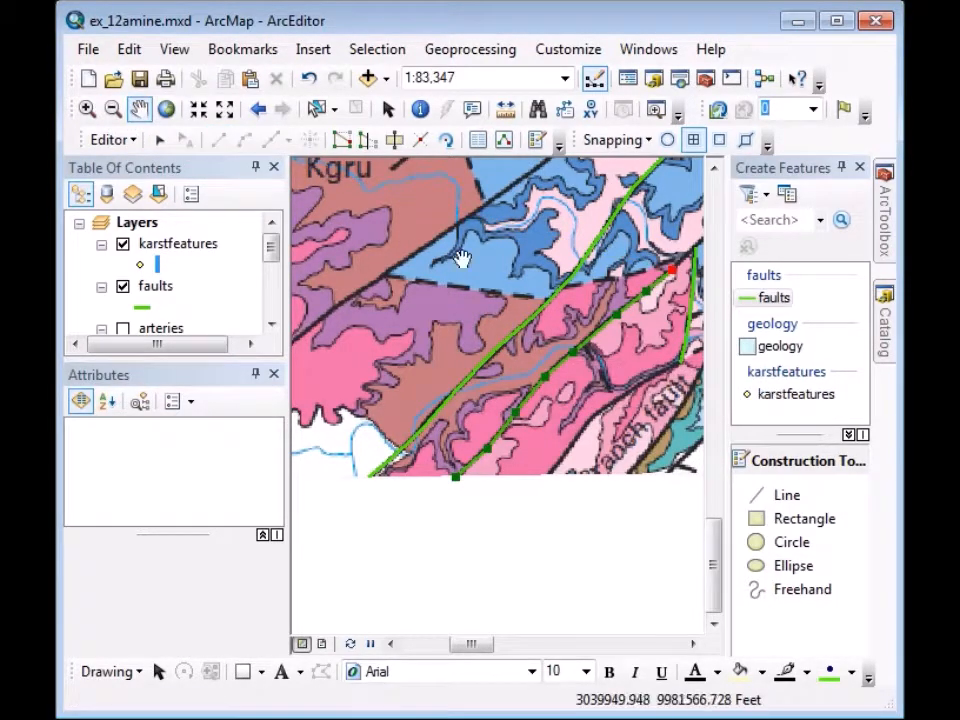
pyautogui.moveTo(658, 312); pyautogui.dragTo(352, 617)
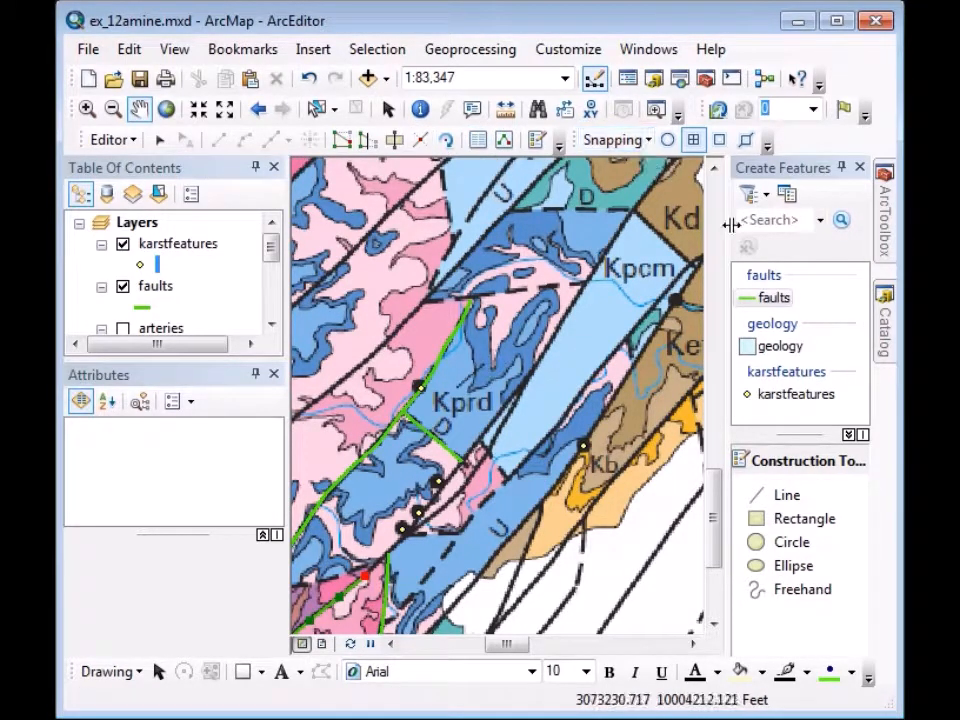
# Extend the fault to the existing endpoint, finish it, and set its Linetype to solid.
pyautogui.click(774, 298)
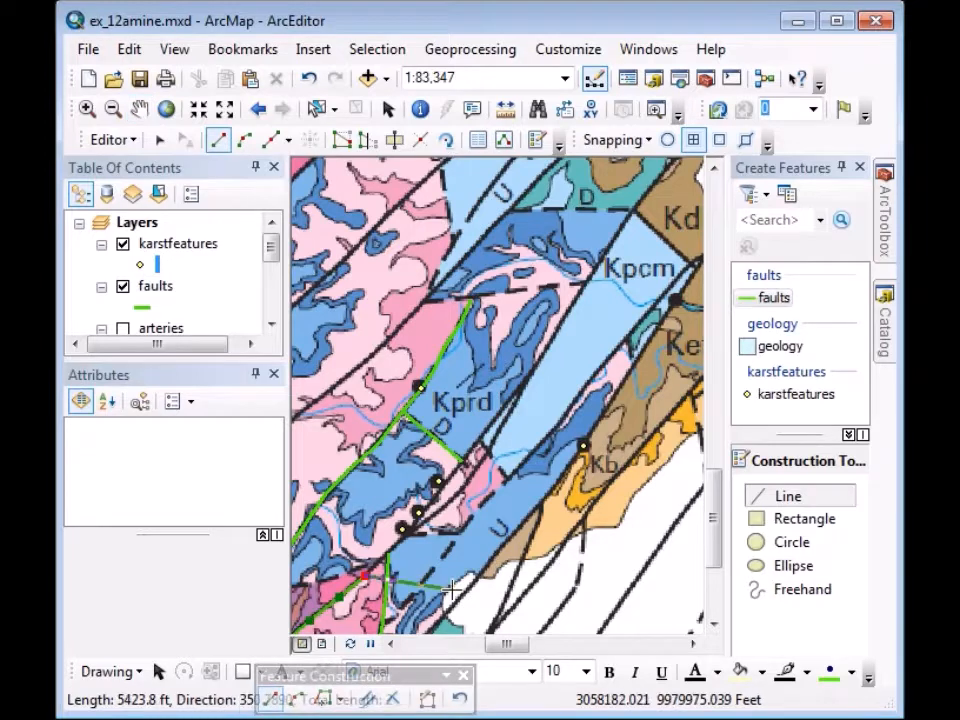
pyautogui.click(388, 555)
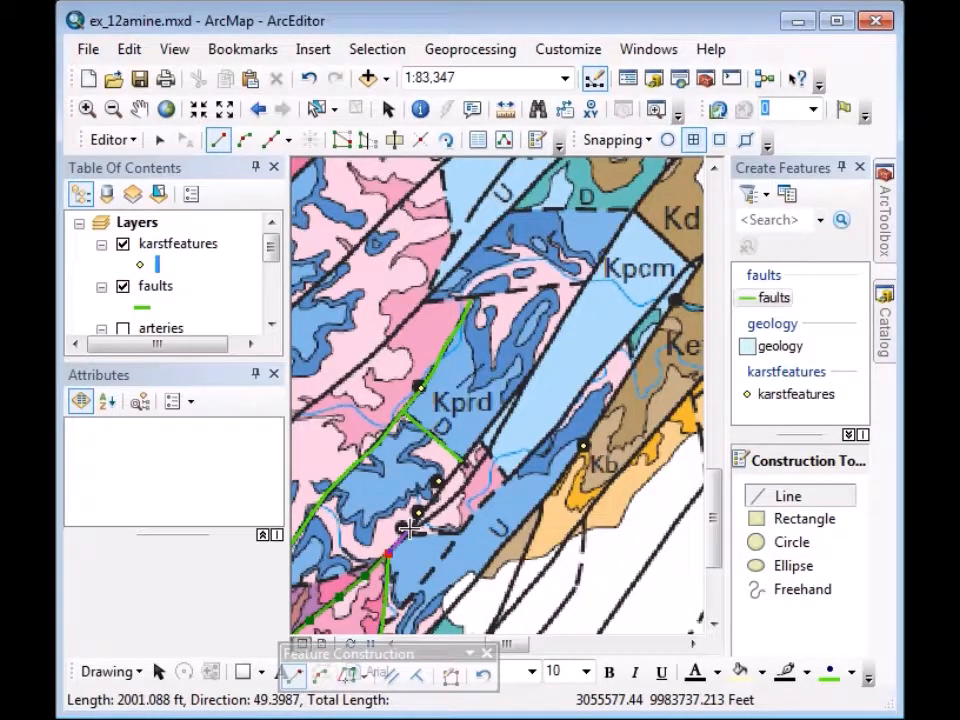
pyautogui.doubleClick(413, 527)
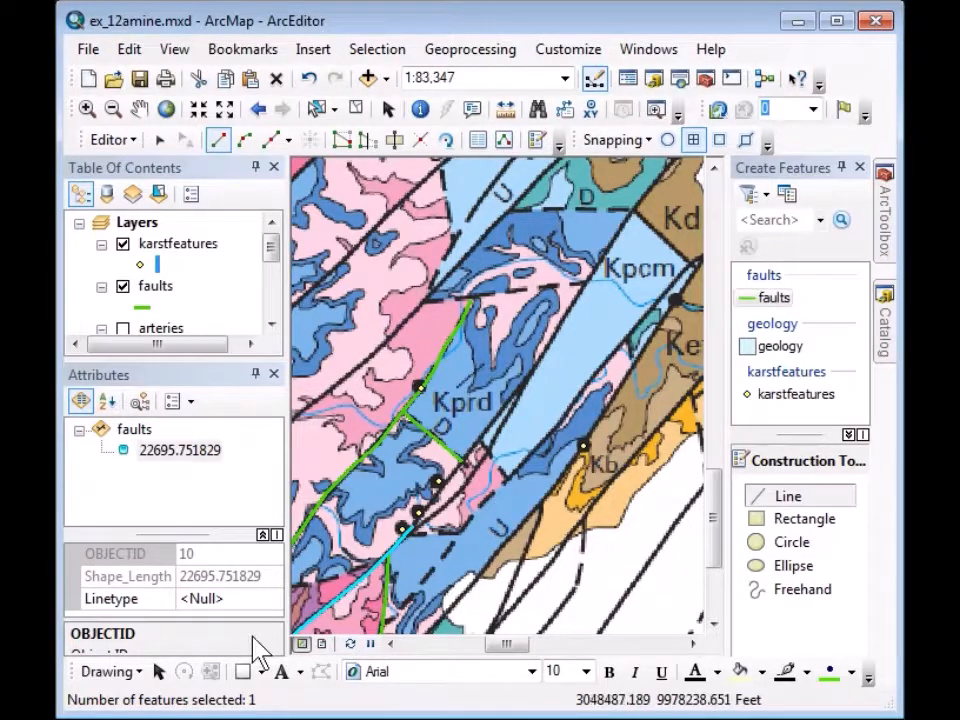
pyautogui.click(226, 599)
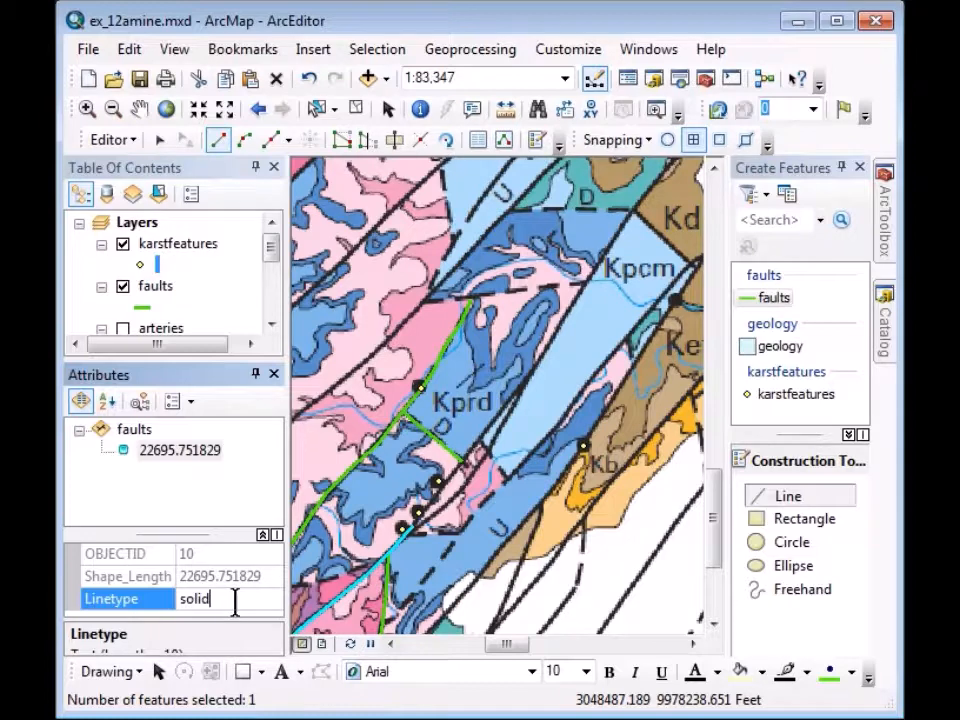
pyautogui.press('Return')
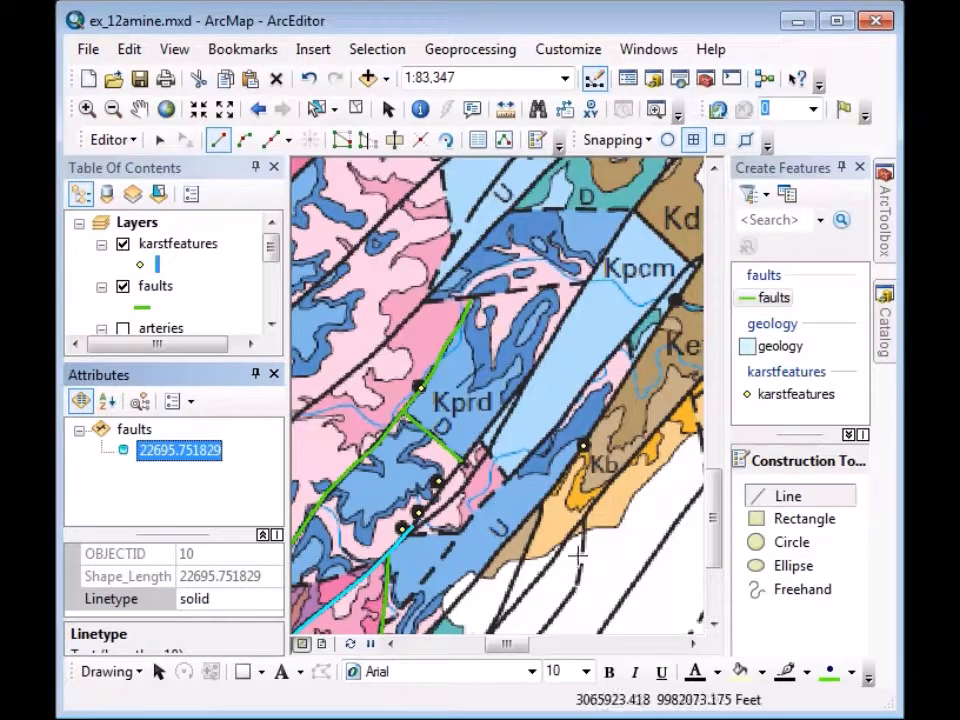
# Start a fault at the existing endpoint and trace it northeast past Kpcm toward Kd, panning ahead.
pyautogui.click(774, 298)
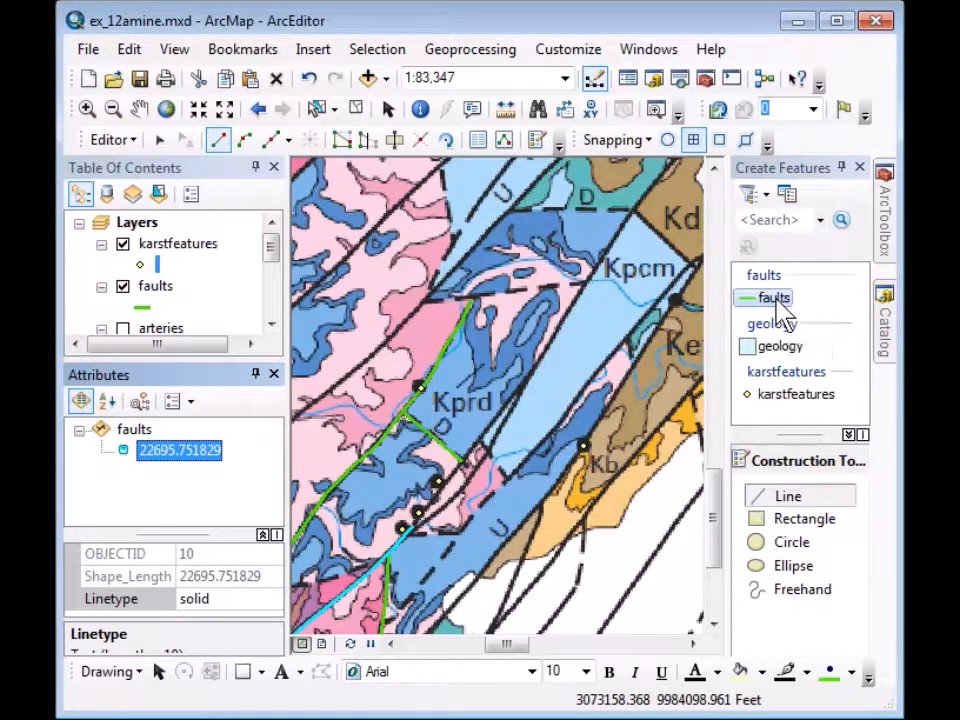
pyautogui.click(410, 527)
pyautogui.click(436, 500)
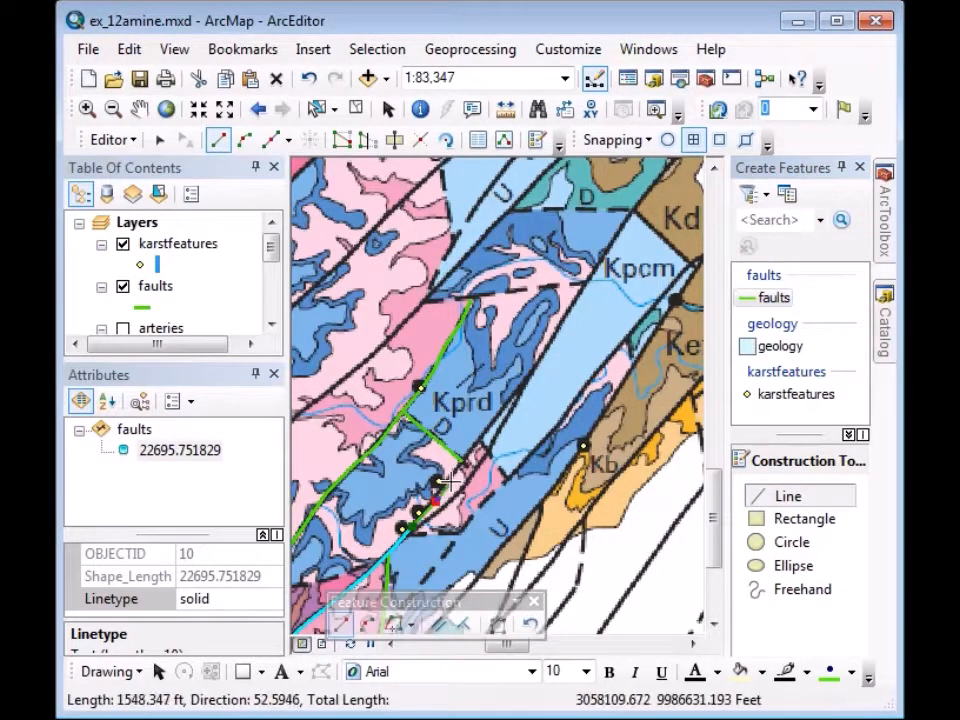
pyautogui.click(464, 457)
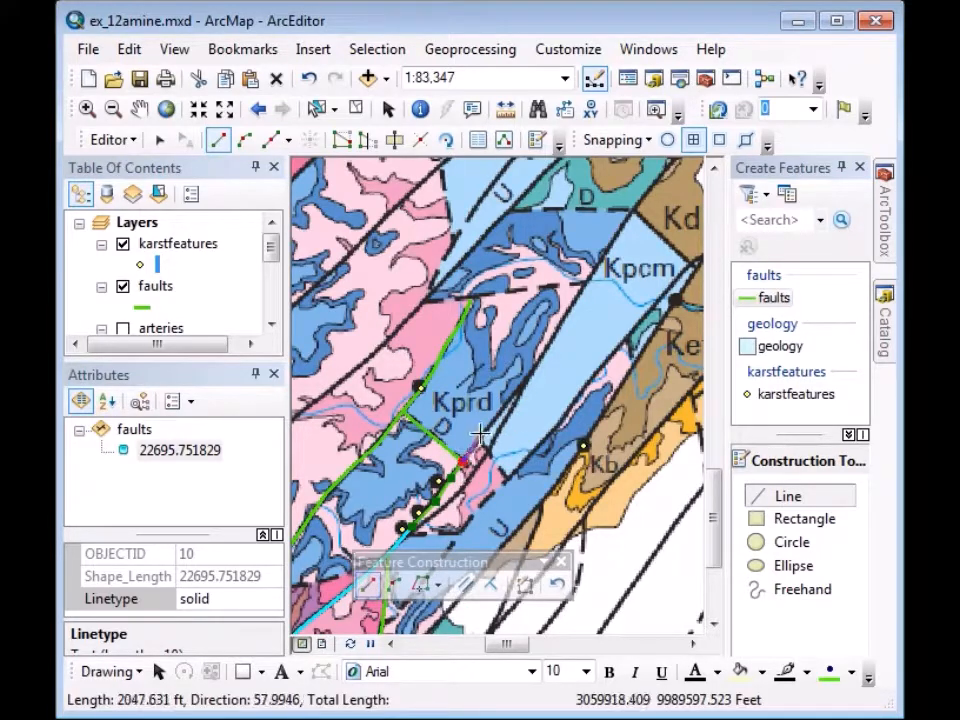
pyautogui.click(486, 434)
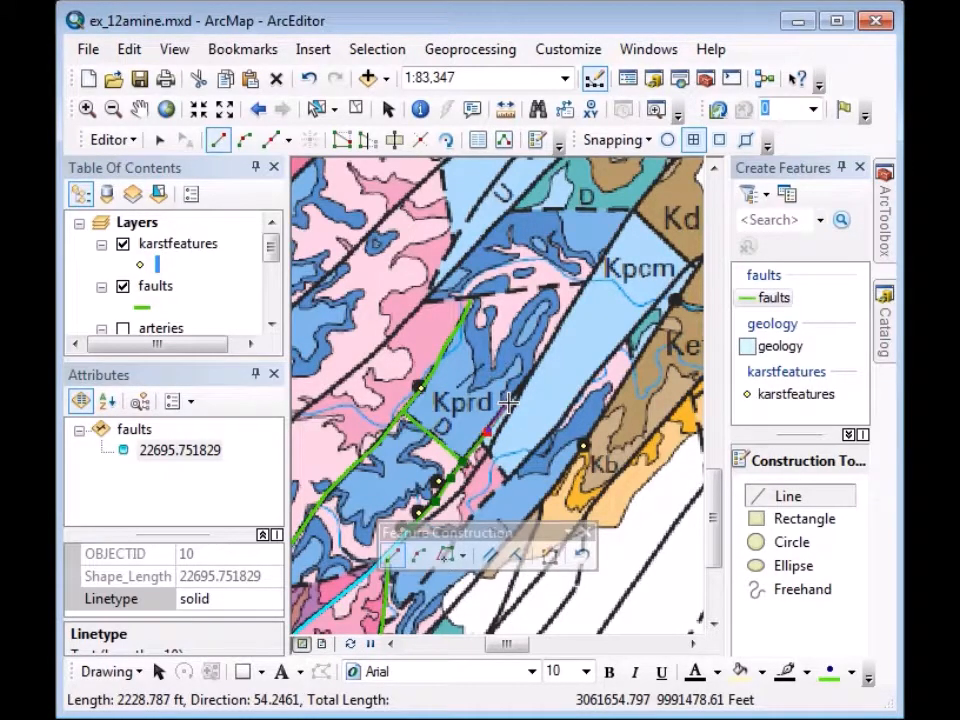
pyautogui.click(508, 401)
pyautogui.click(525, 382)
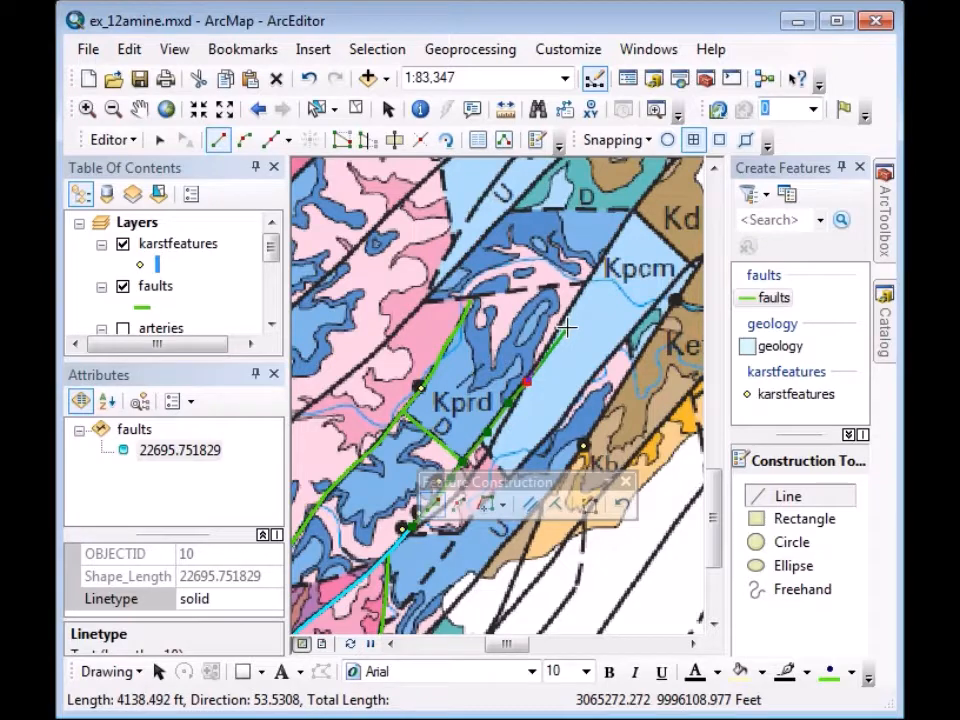
pyautogui.click(563, 323)
pyautogui.click(587, 275)
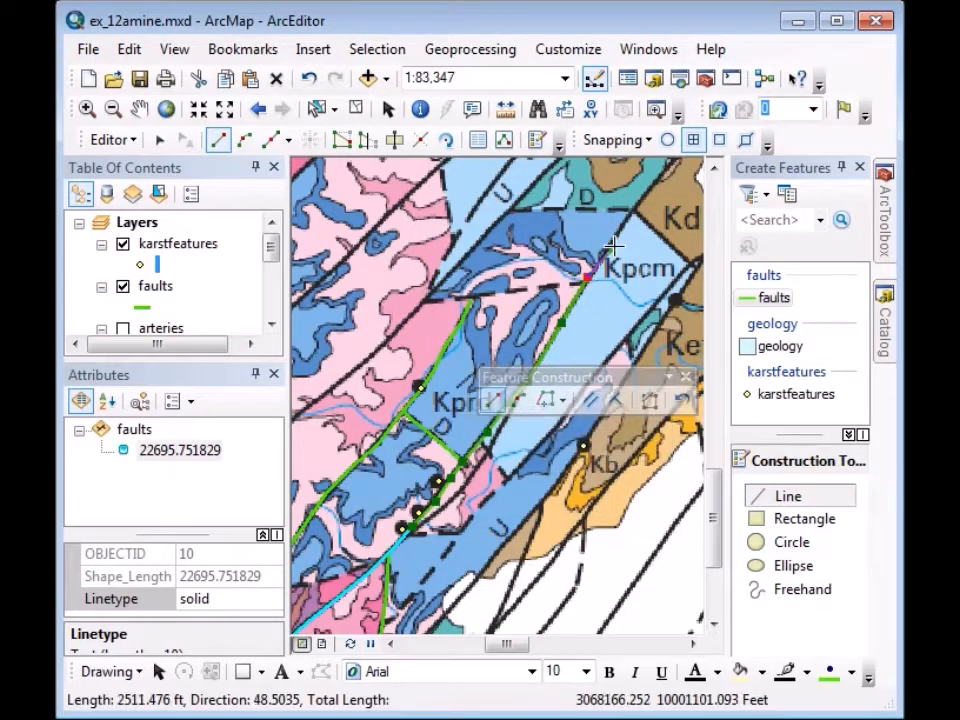
pyautogui.click(617, 239)
pyautogui.click(637, 205)
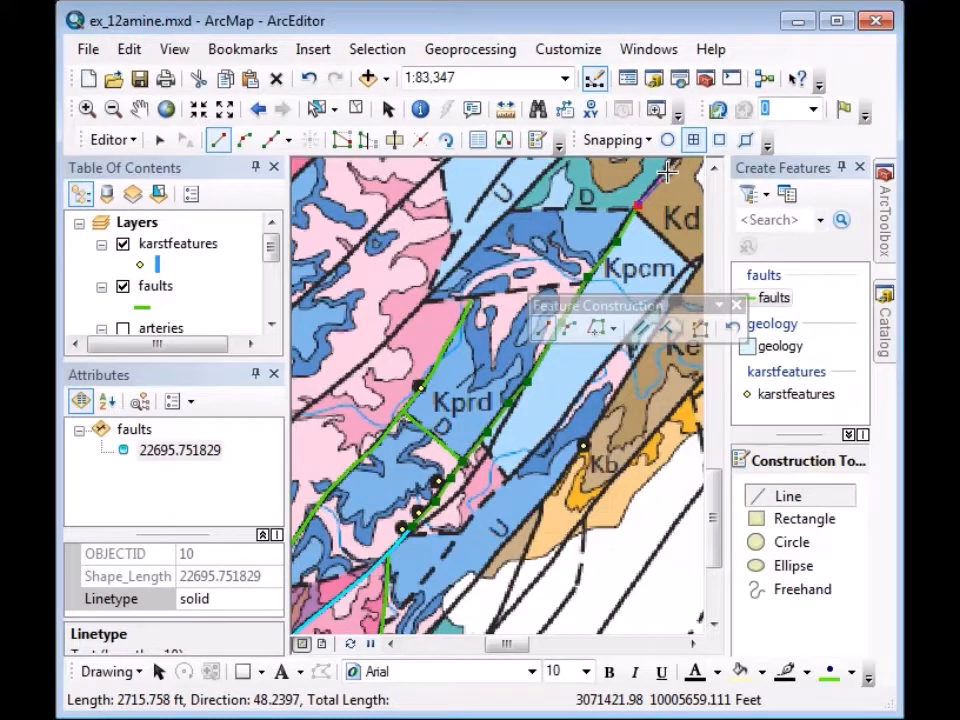
pyautogui.click(667, 173)
pyautogui.click(139, 108)
pyautogui.moveTo(639, 354); pyautogui.dragTo(349, 686)
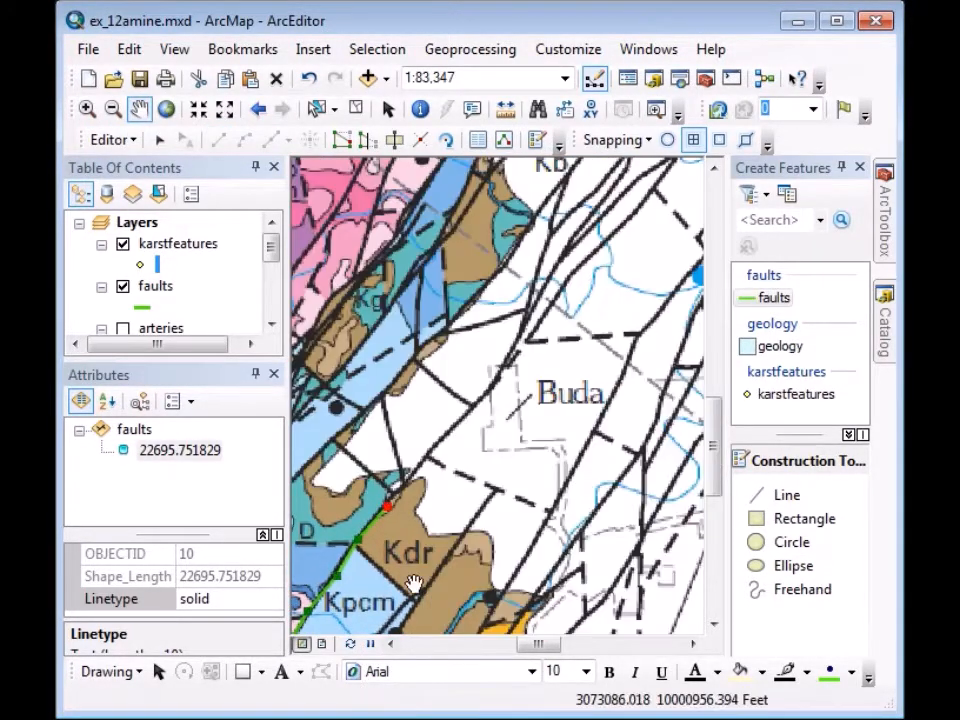
# Continue the fault northeast past Kdr to Buda, finish it, and set Linetype to solid.
pyautogui.click(776, 299)
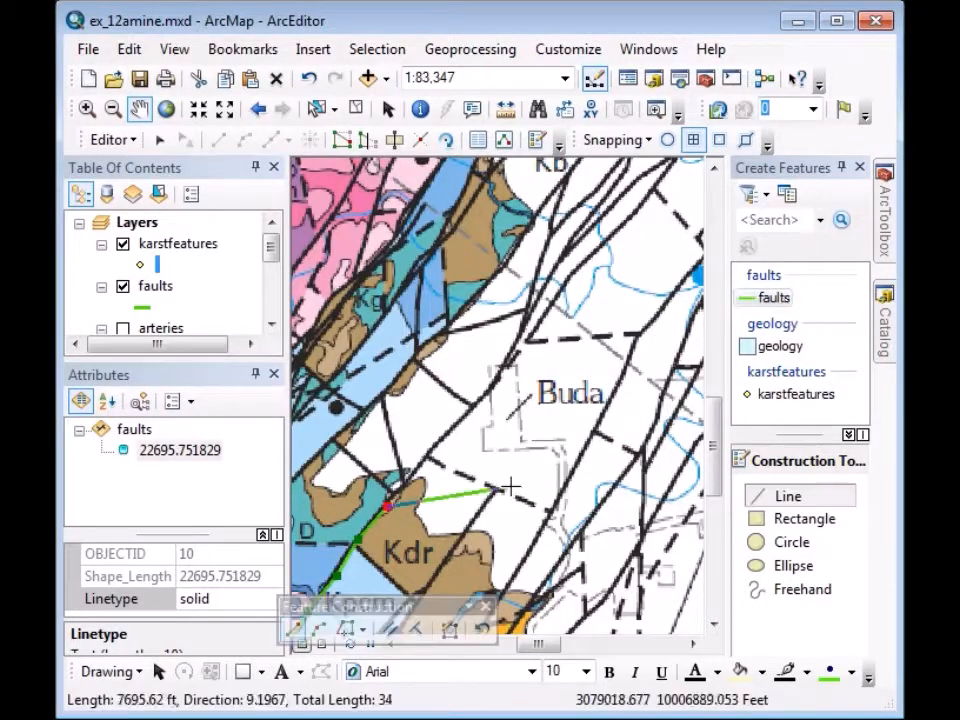
pyautogui.click(408, 482)
pyautogui.click(425, 458)
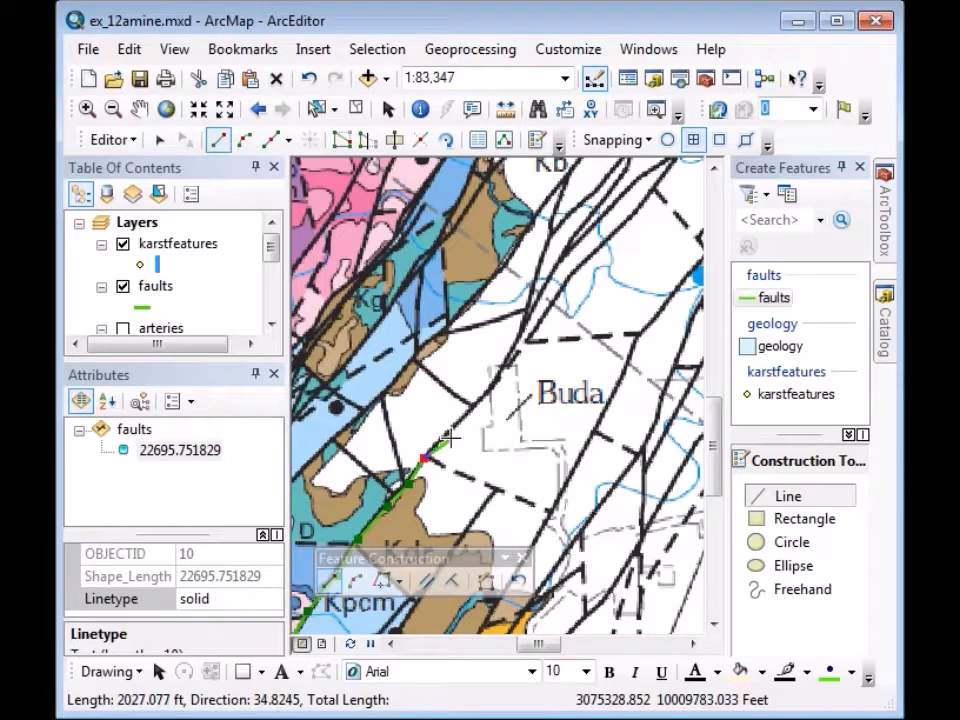
pyautogui.click(448, 433)
pyautogui.click(478, 401)
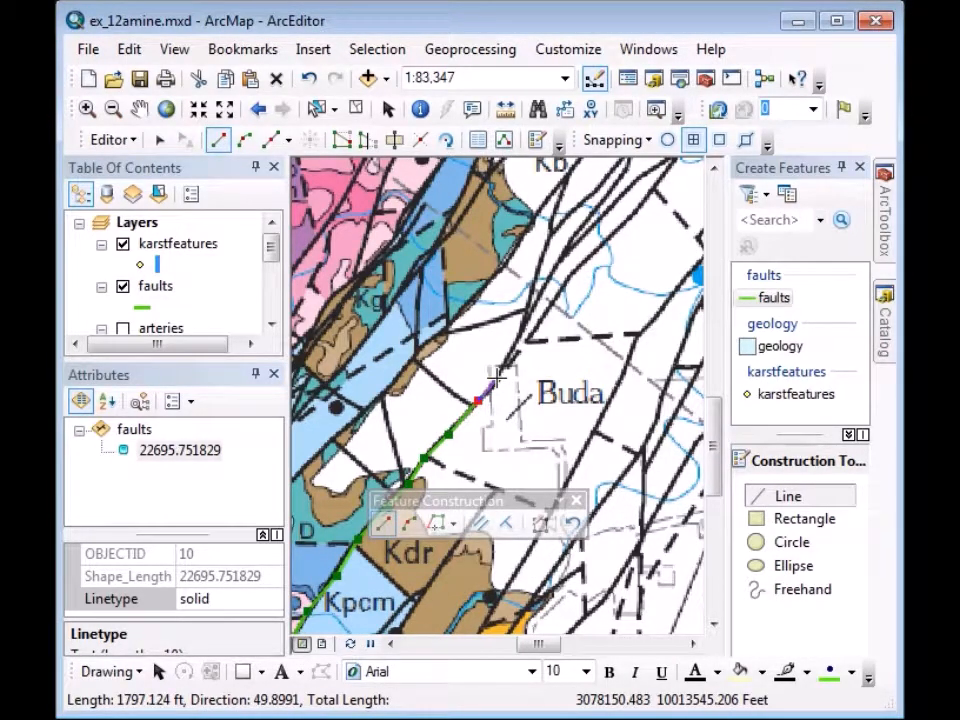
pyautogui.click(496, 378)
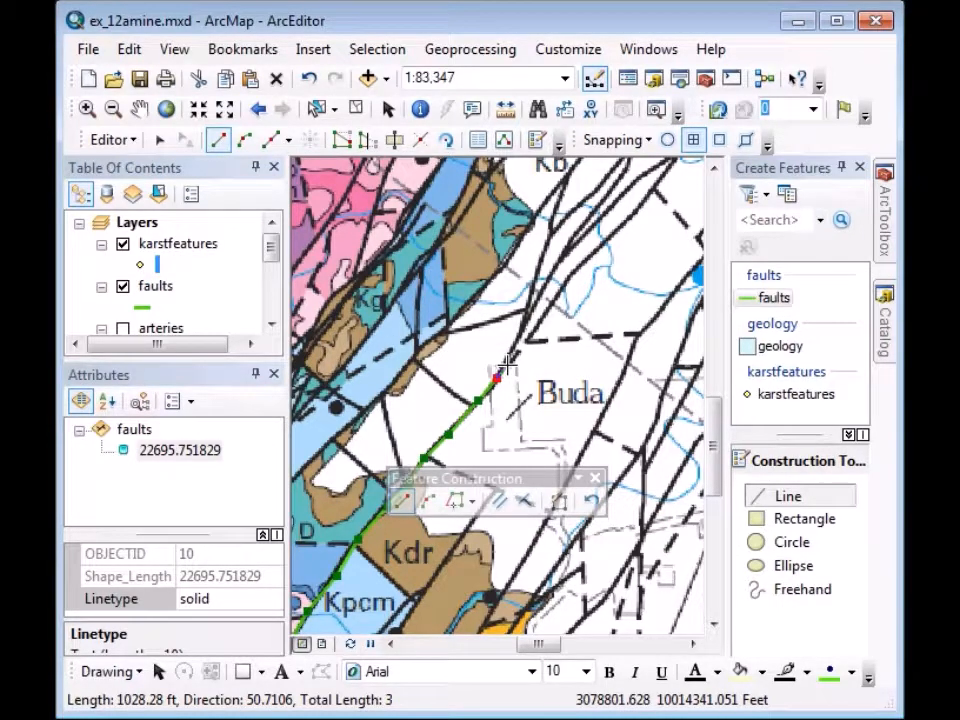
pyautogui.doubleClick(507, 366)
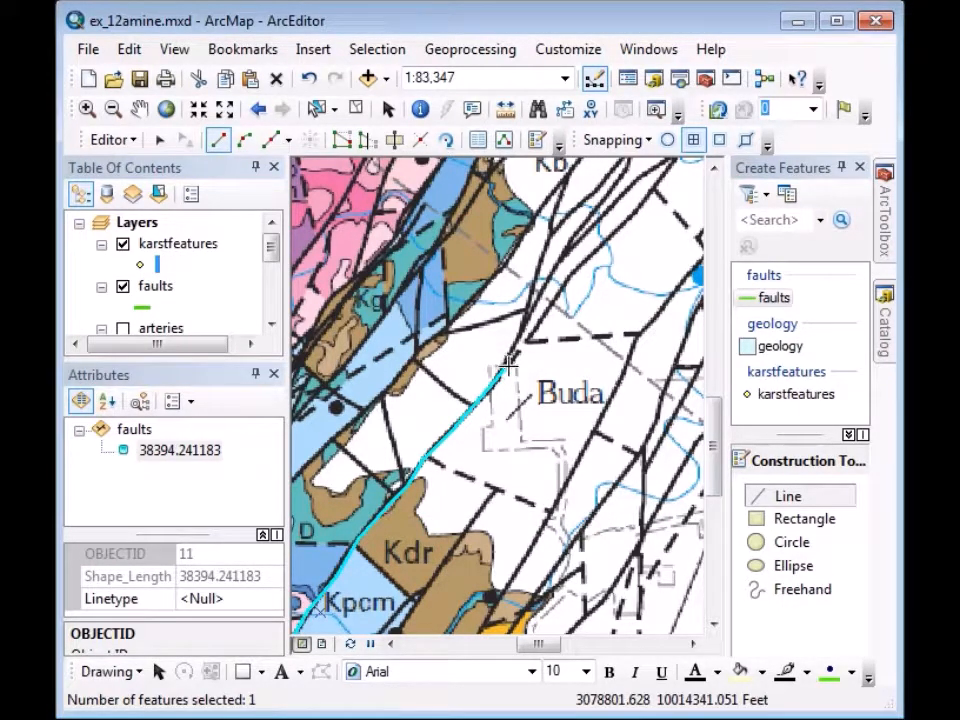
pyautogui.click(222, 599)
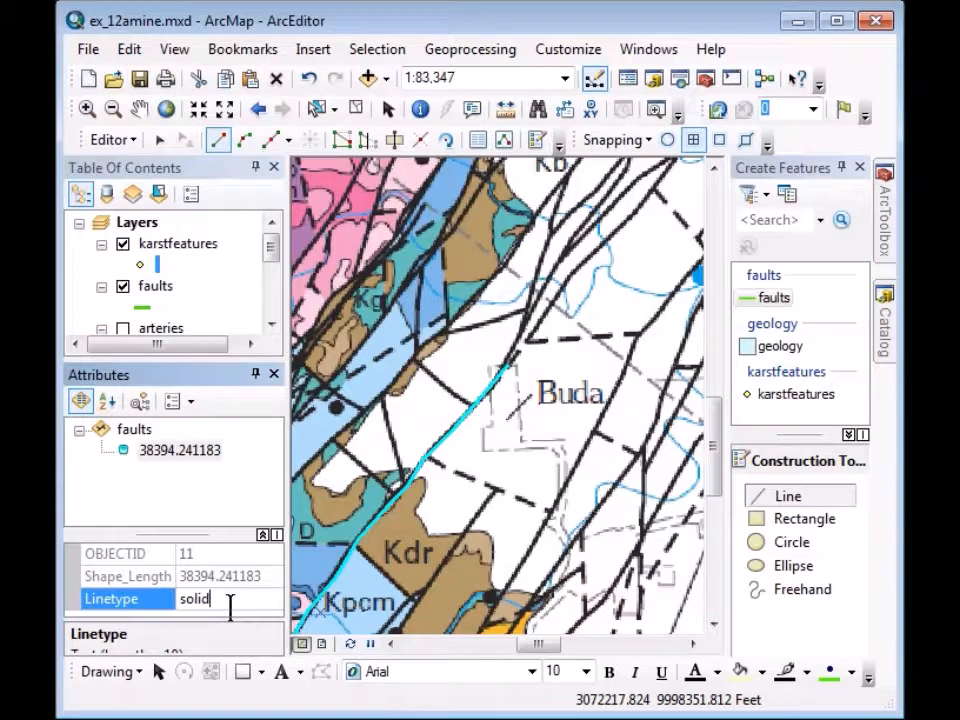
pyautogui.press('Return')
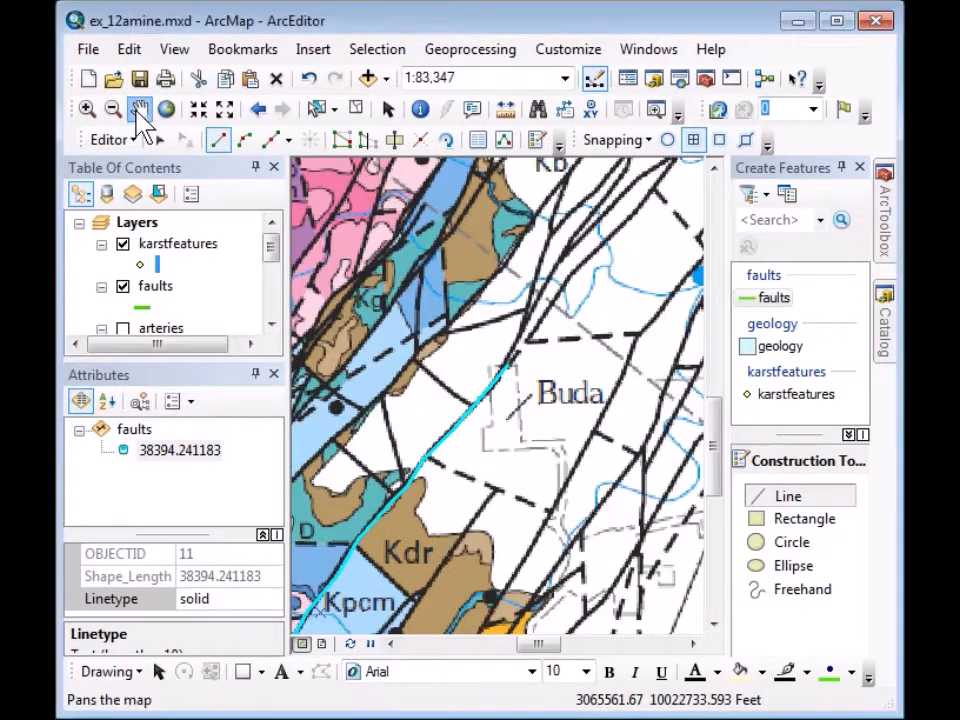
# Pan northeast of Buda and zoom out two steps to center the blue spring dots.
pyautogui.click(140, 109)
pyautogui.moveTo(574, 422); pyautogui.dragTo(434, 586)
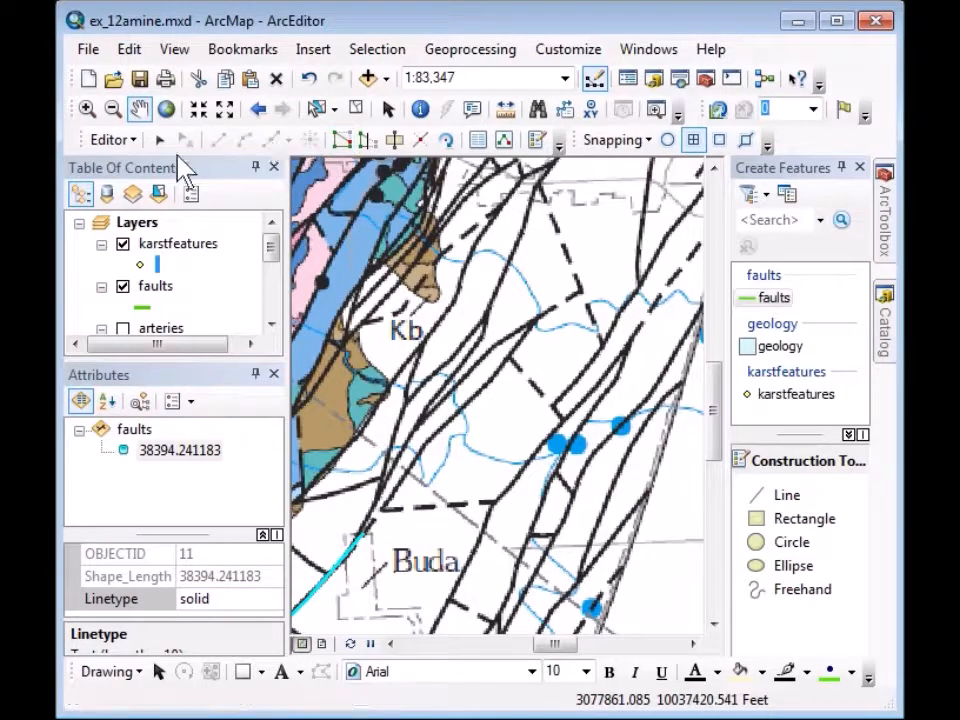
pyautogui.click(226, 112)
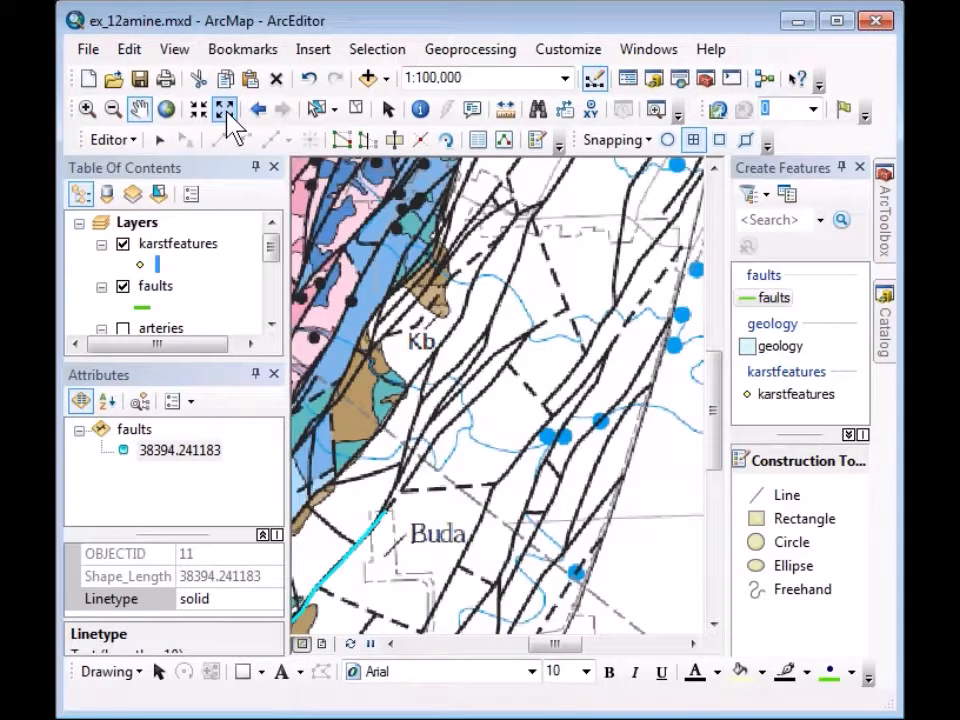
pyautogui.click(227, 113)
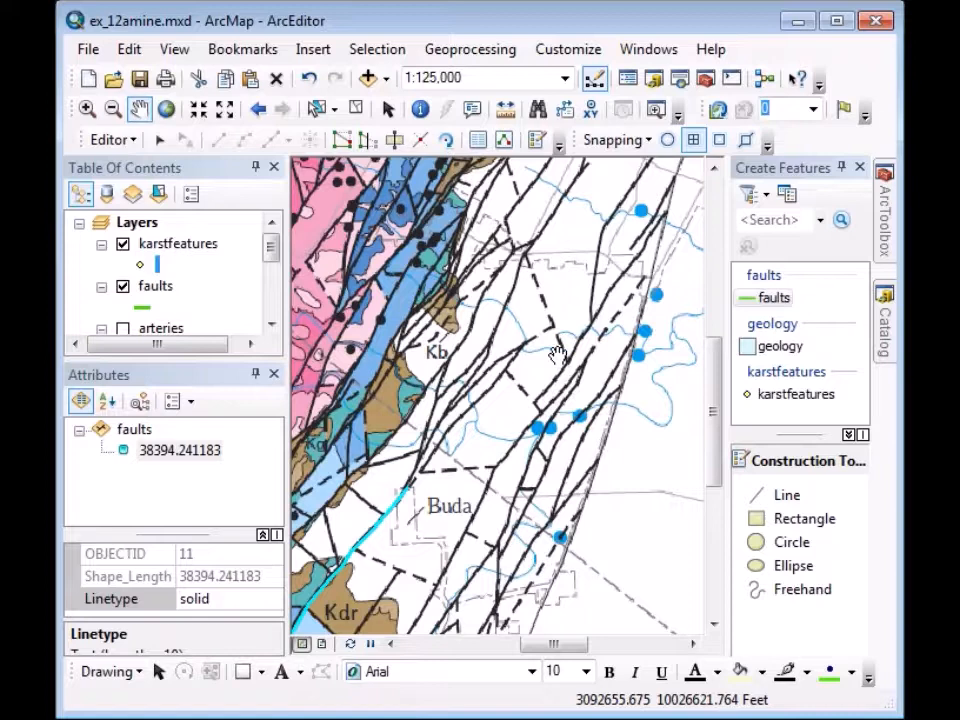
pyautogui.moveTo(557, 355); pyautogui.dragTo(520, 415)
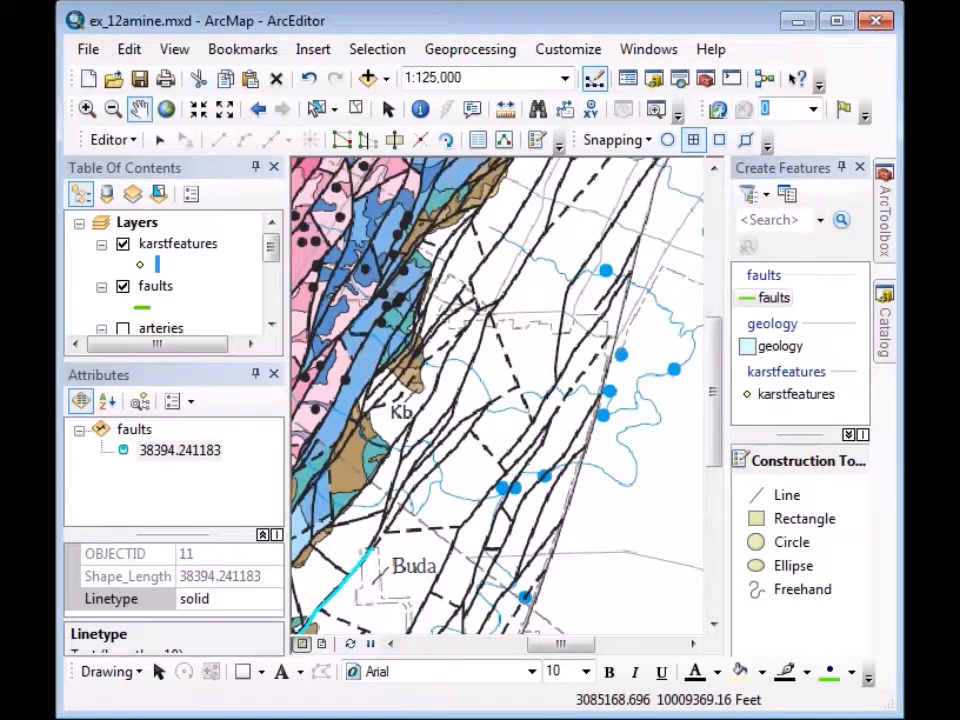
# Place karstfeatures points on the blue spring dots east of Kb and box-select them.
pyautogui.click(796, 395)
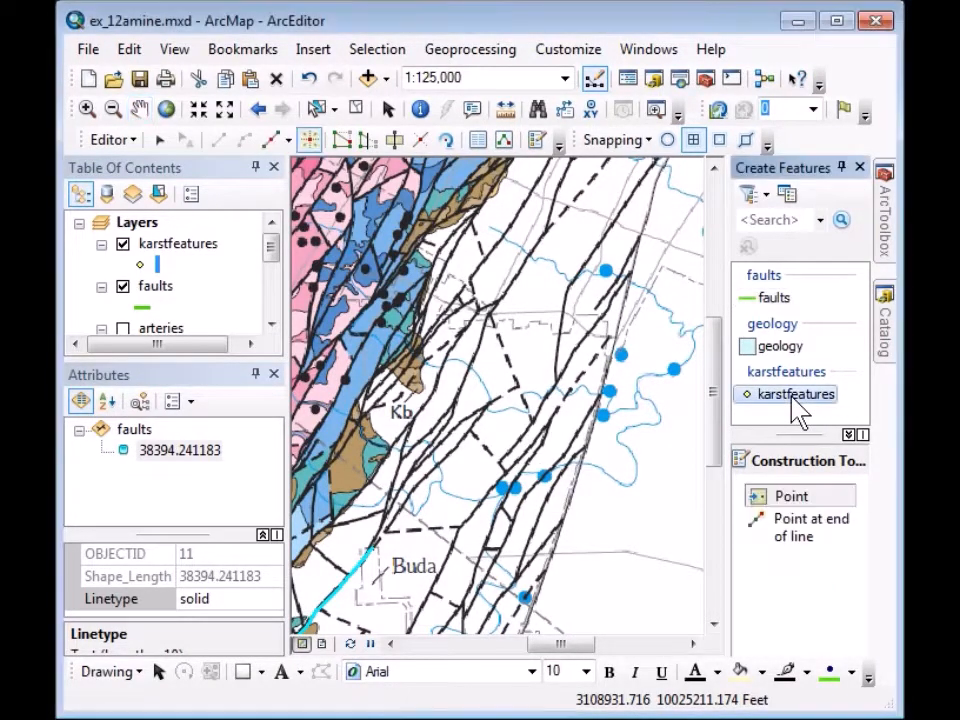
pyautogui.click(524, 597)
pyautogui.click(503, 488)
pyautogui.click(516, 488)
pyautogui.click(545, 478)
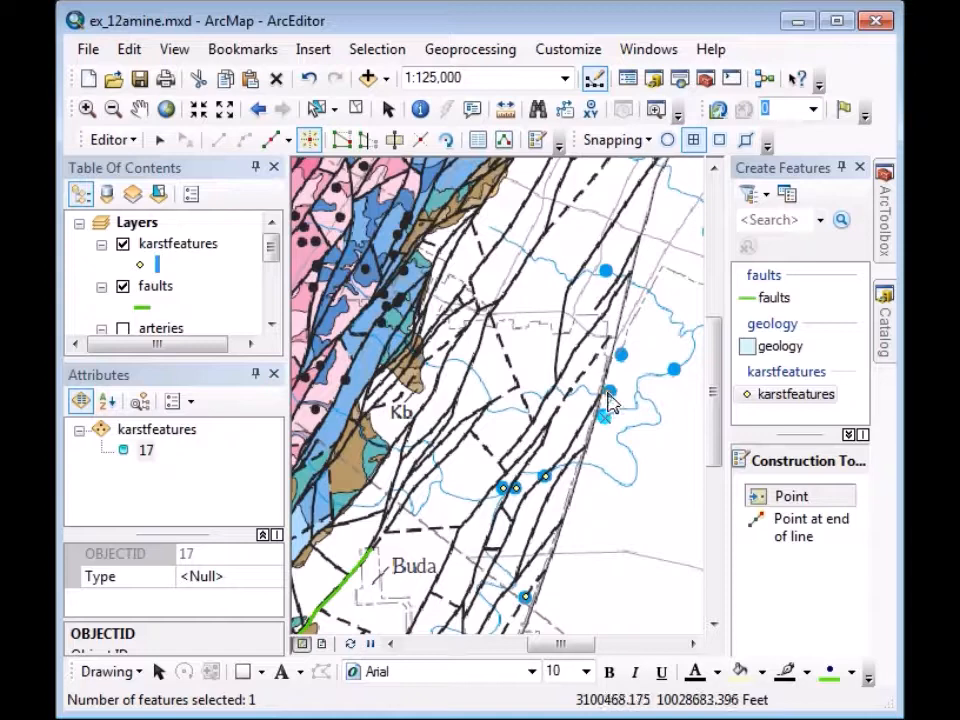
pyautogui.click(608, 390)
pyautogui.click(622, 355)
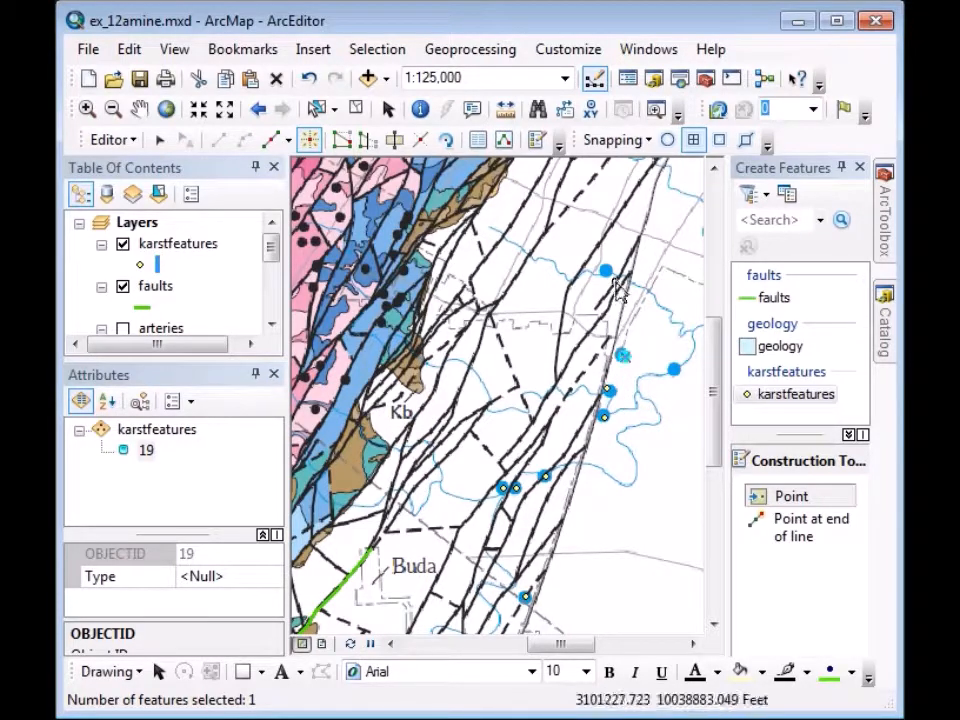
pyautogui.click(605, 272)
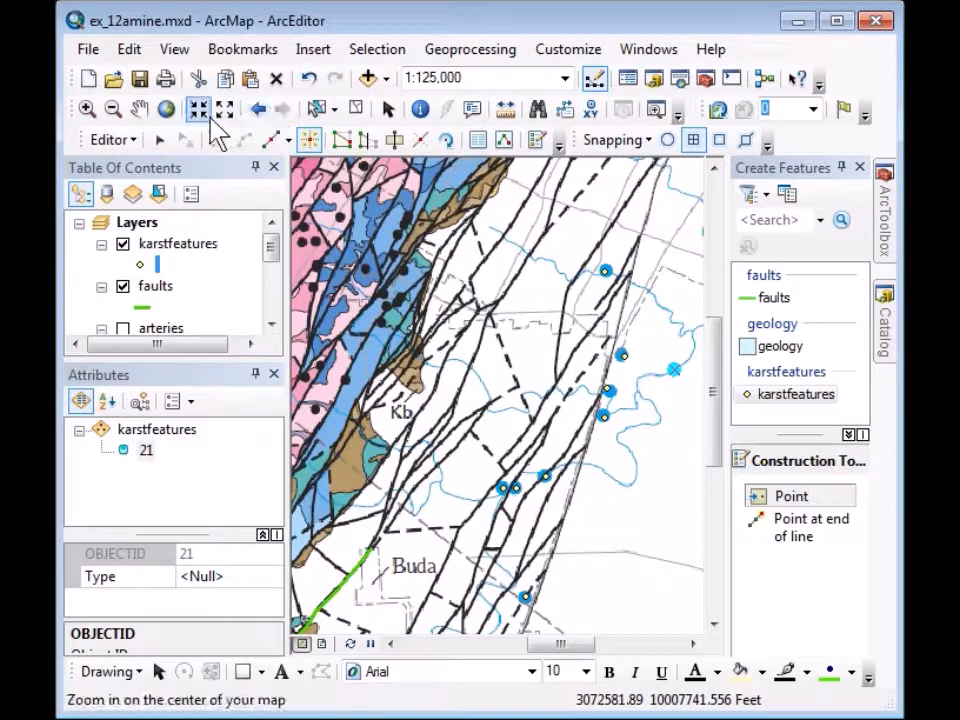
pyautogui.click(160, 140)
pyautogui.moveTo(469, 218); pyautogui.dragTo(692, 634)
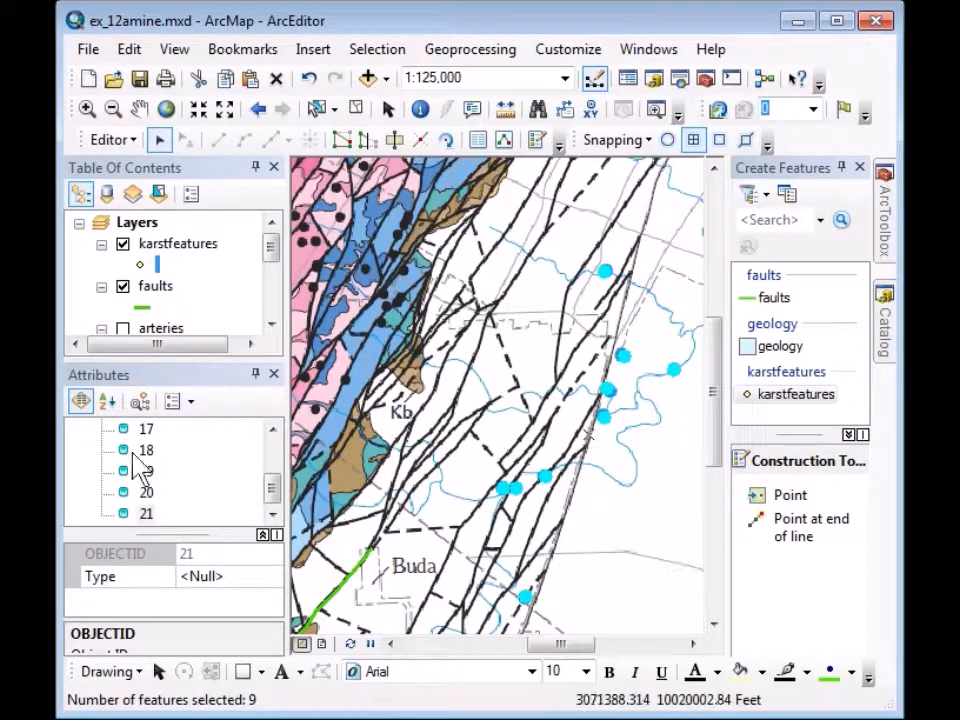
# Enter spring as the Type for all selected karstfeatures points at once.
pyautogui.moveTo(276, 500); pyautogui.dragTo(274, 454)
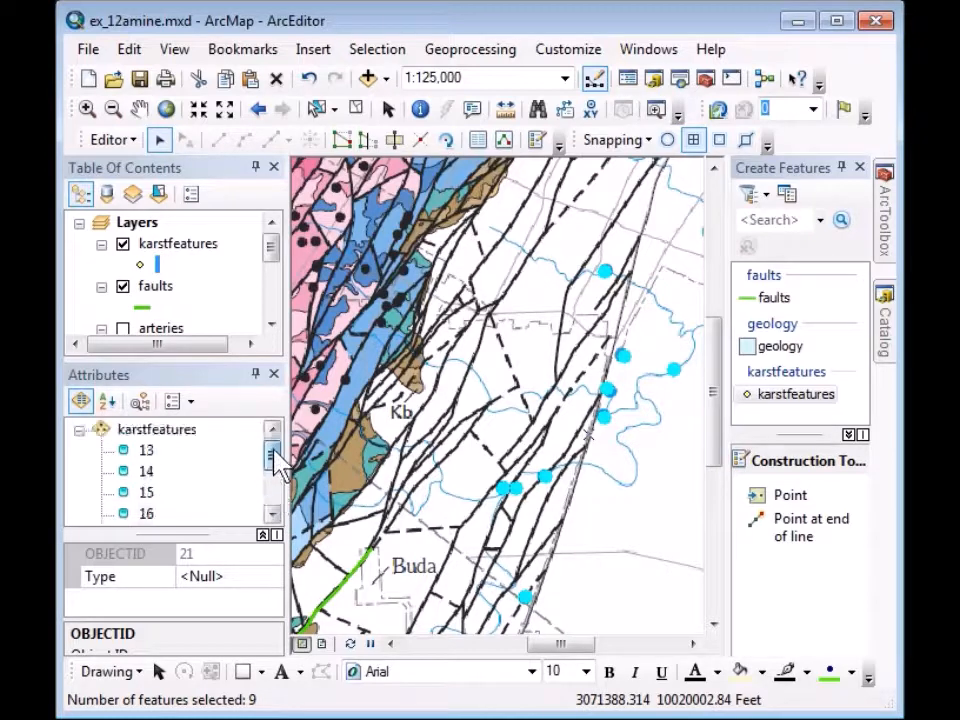
pyautogui.click(176, 432)
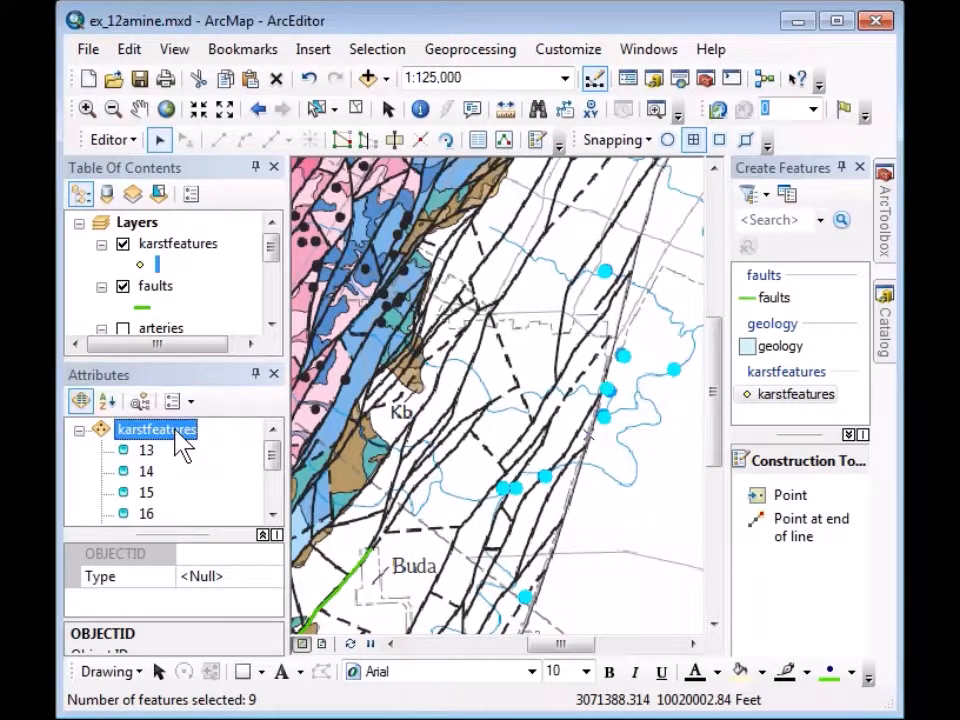
pyautogui.click(200, 578)
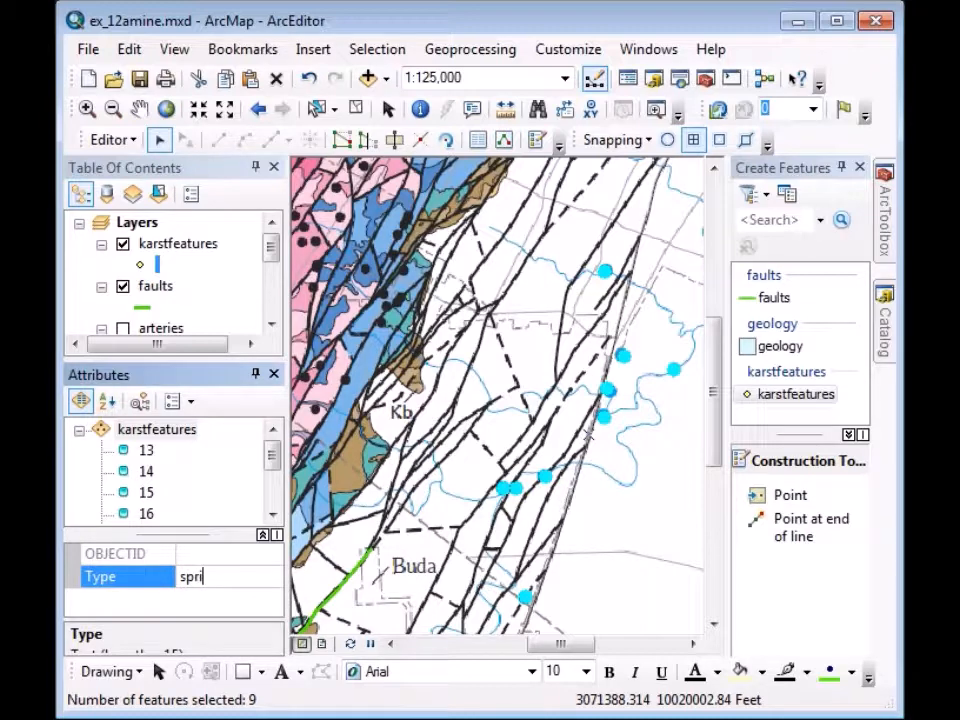
pyautogui.write('spring')
pyautogui.press('Return')
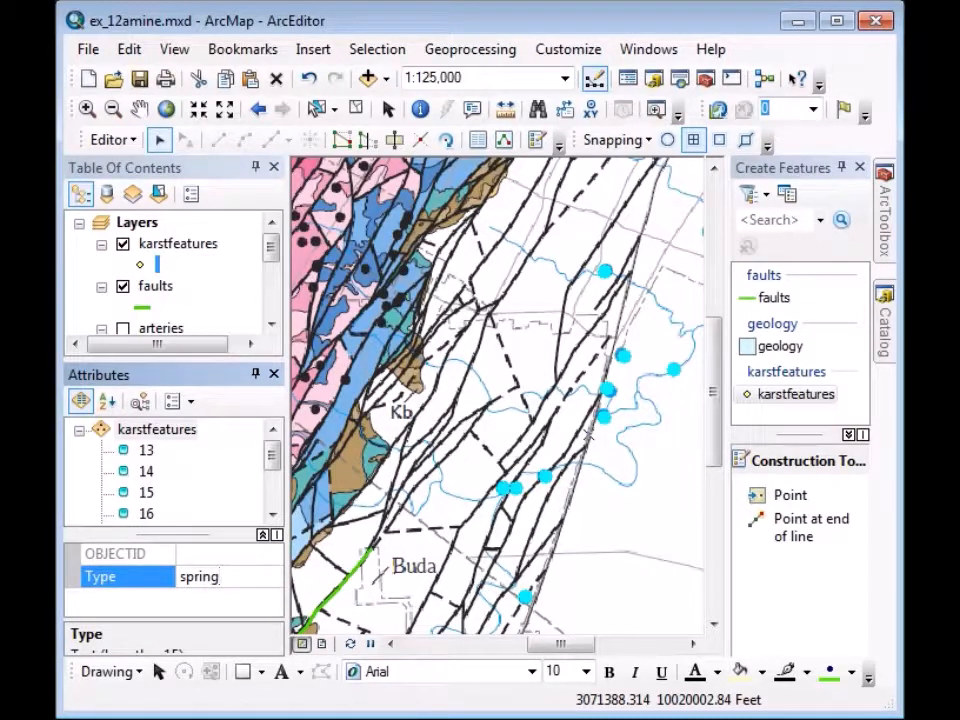
pyautogui.press('Return')
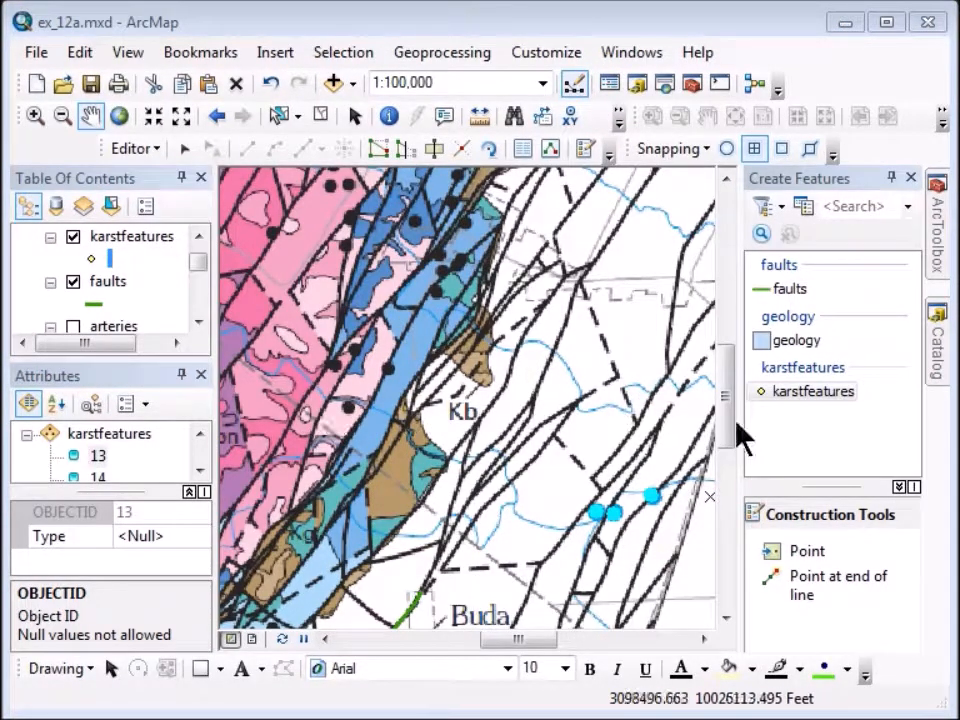
# Add karstfeatures points on the black dots west of Kb and up through the blue unit.
pyautogui.click(792, 392)
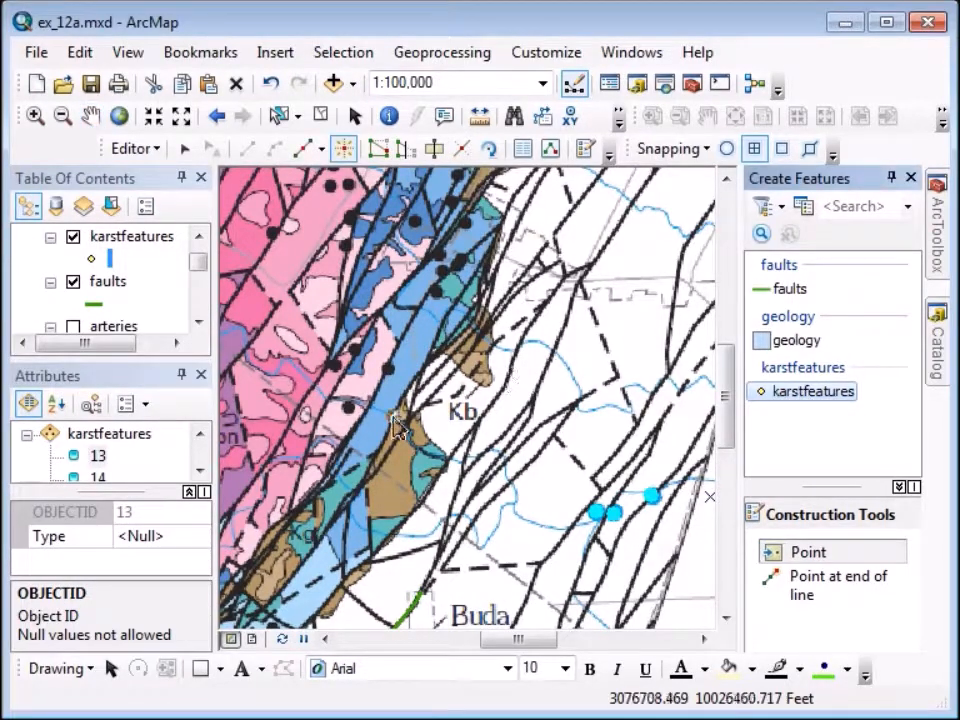
pyautogui.click(348, 410)
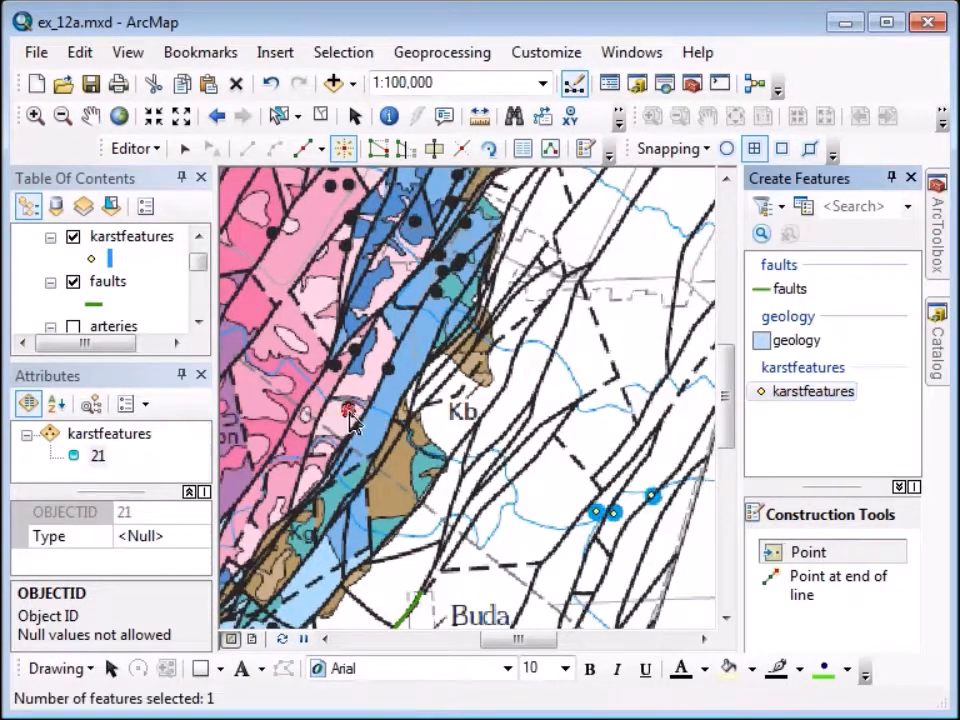
pyautogui.click(389, 371)
pyautogui.click(356, 352)
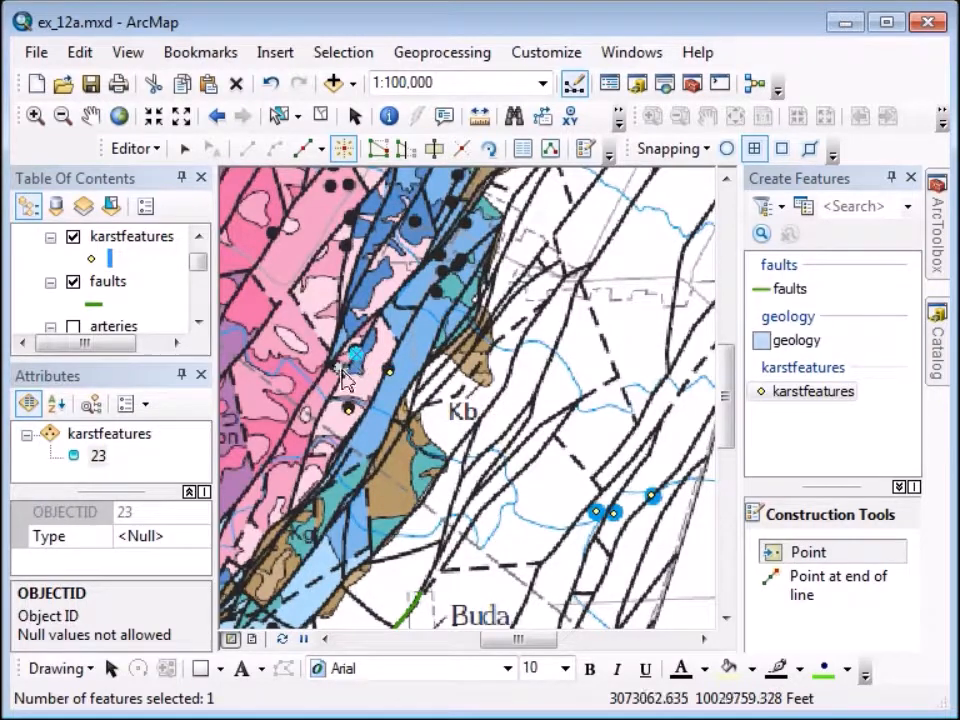
pyautogui.click(338, 372)
pyautogui.click(437, 293)
pyautogui.click(443, 272)
pyautogui.click(457, 268)
pyautogui.click(445, 263)
pyautogui.click(442, 257)
pyautogui.click(466, 230)
pyautogui.click(451, 203)
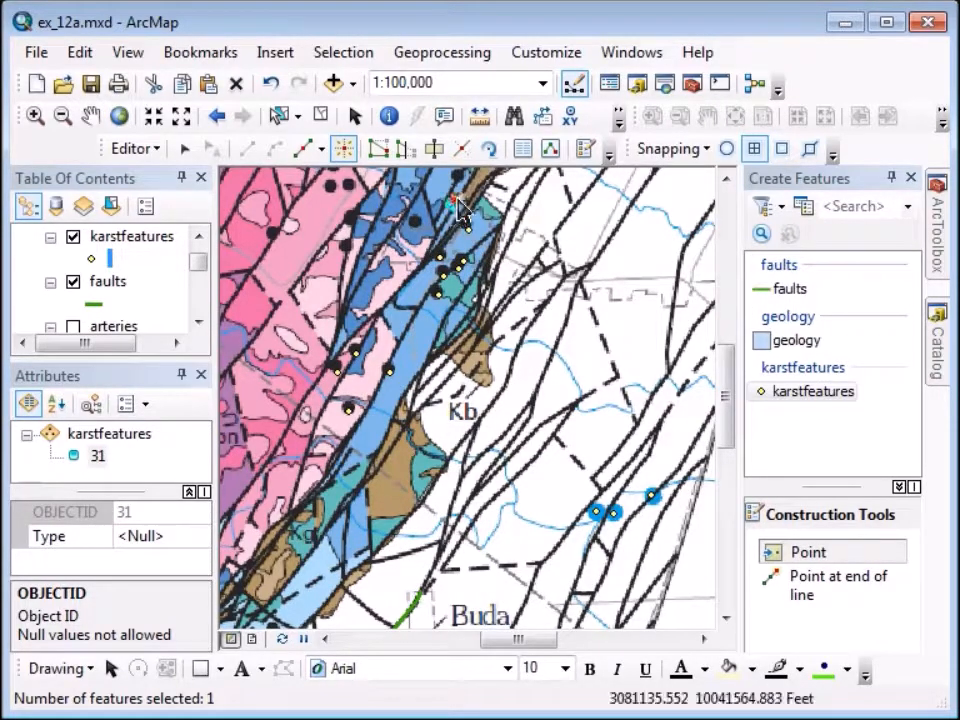
pyautogui.click(458, 180)
# Add karstfeatures points on the remaining black dots in the pink unit.
pyautogui.click(415, 222)
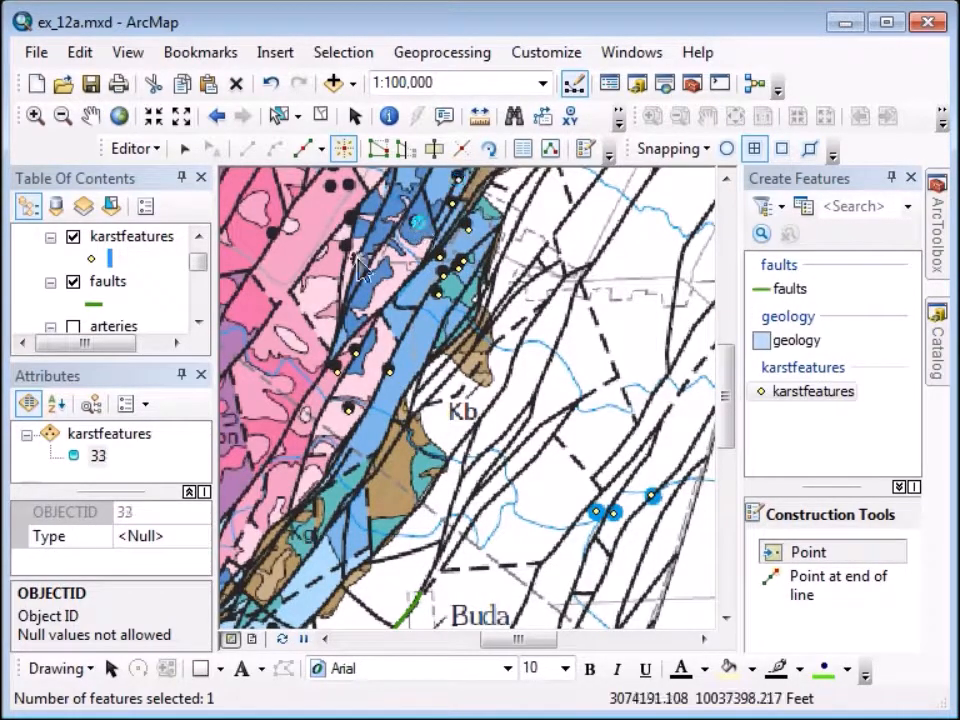
pyautogui.click(347, 246)
pyautogui.click(352, 212)
pyautogui.click(349, 187)
pyautogui.click(332, 187)
pyautogui.click(272, 232)
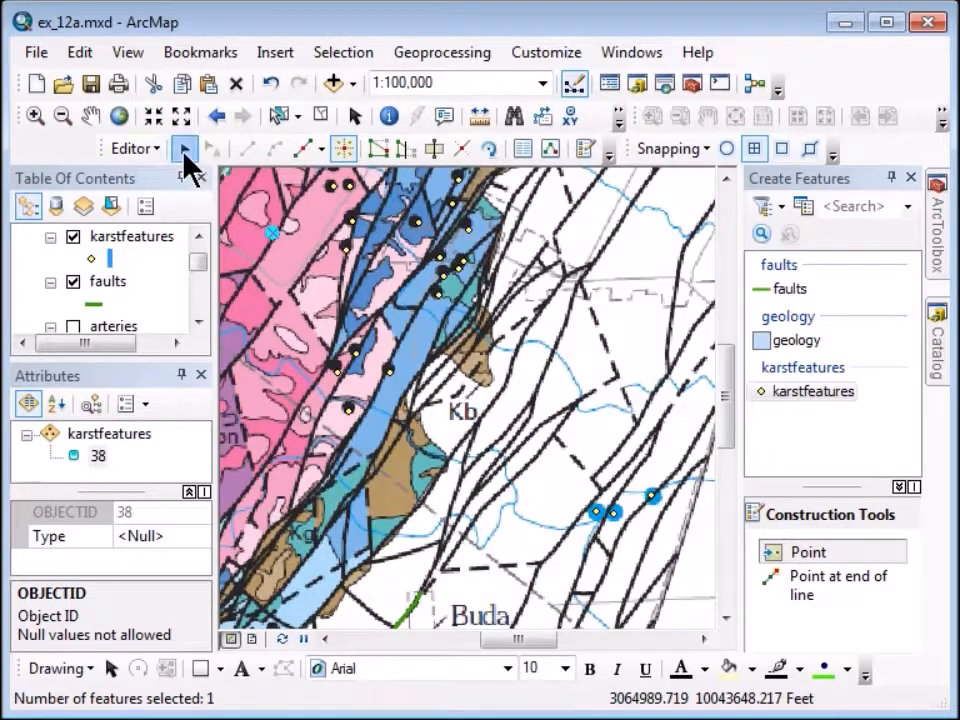
pyautogui.click(184, 148)
# Select all seventeen new karstfeatures points and begin entering their shared Type value.
pyautogui.moveTo(290, 173); pyautogui.dragTo(572, 435)
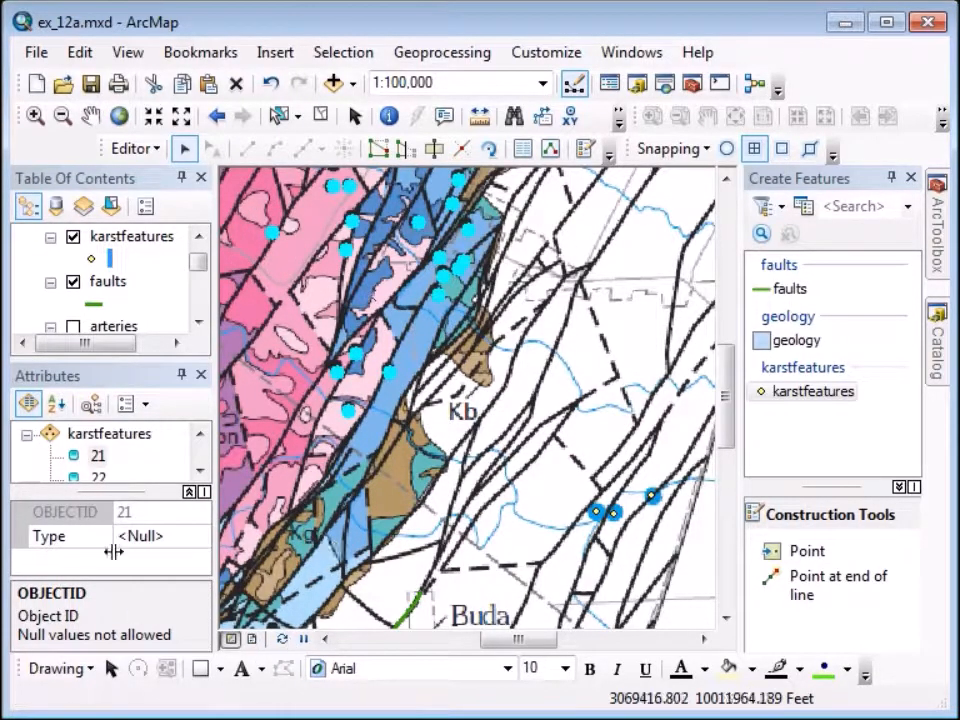
pyautogui.click(143, 535)
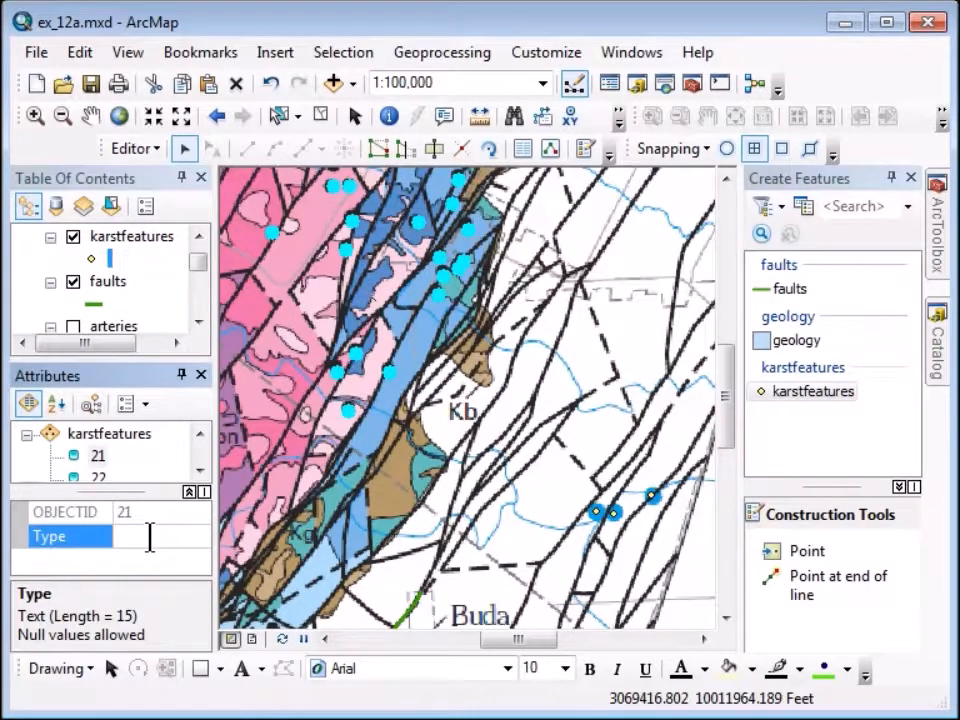
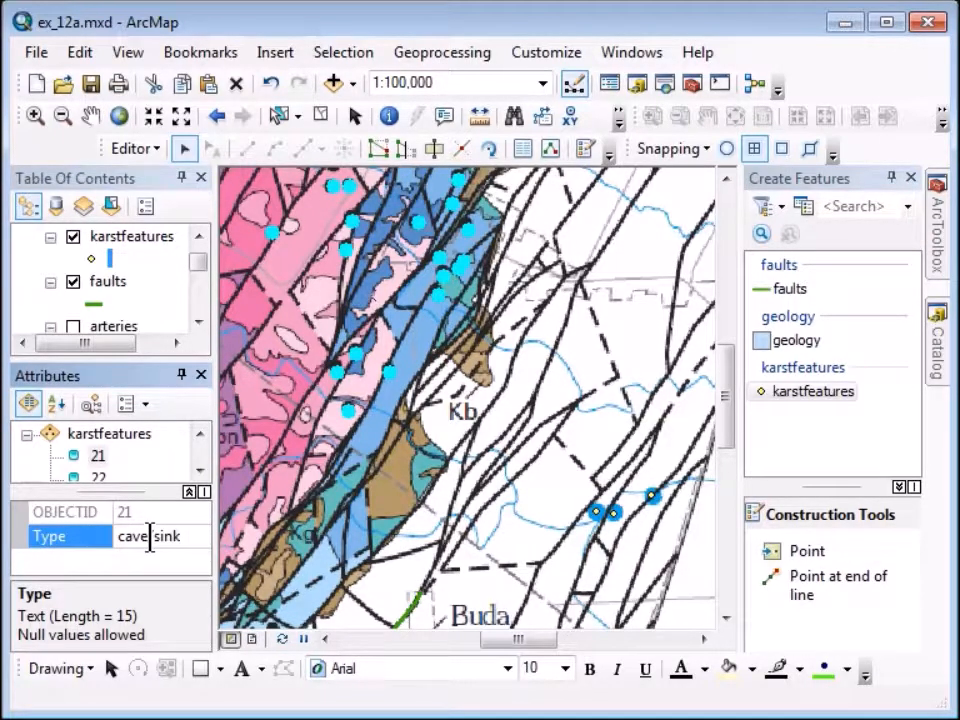
# Save the karstfeatures point edits through the Editor menu's Save Edits.
pyautogui.click(150, 150)
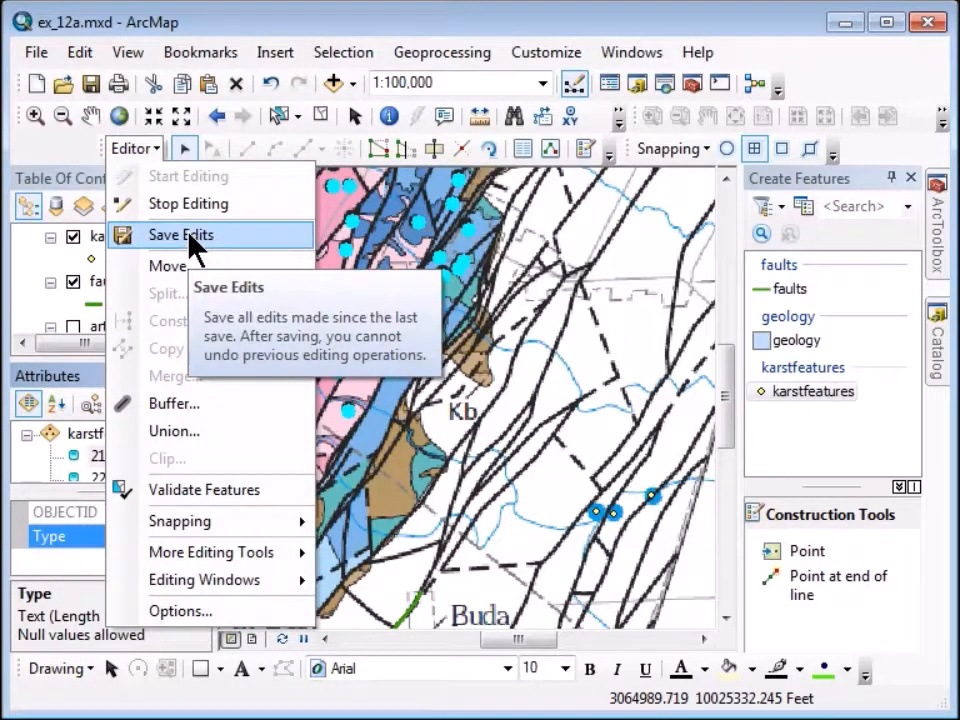
pyautogui.click(190, 238)
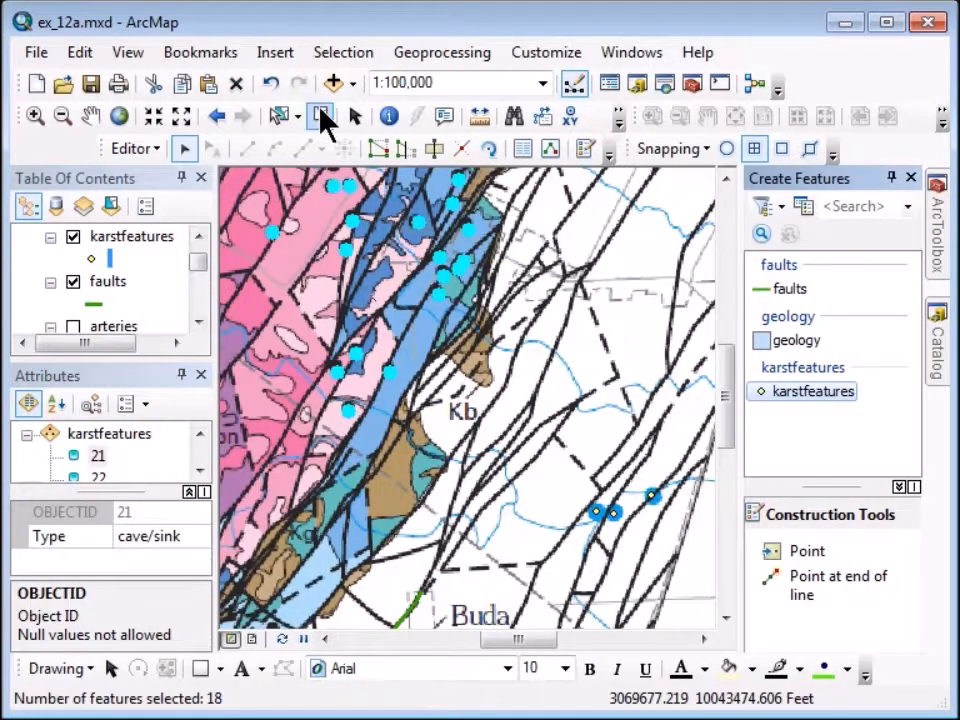
# Clear the selection, zoom to full extent, then zoom in on the dashed fault lines.
pyautogui.click(321, 117)
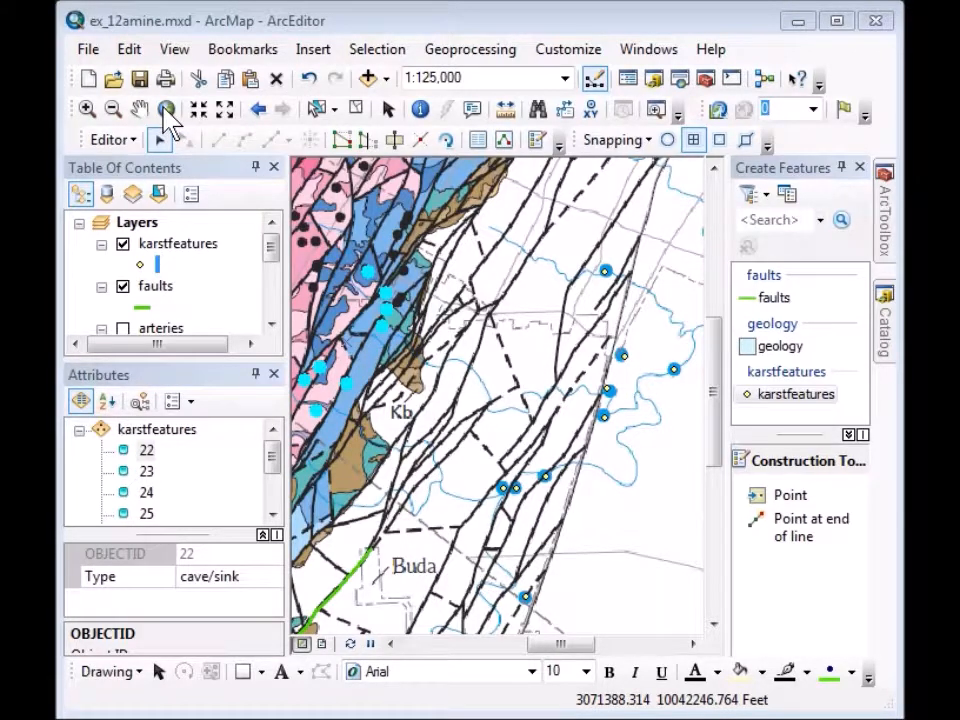
pyautogui.click(165, 110)
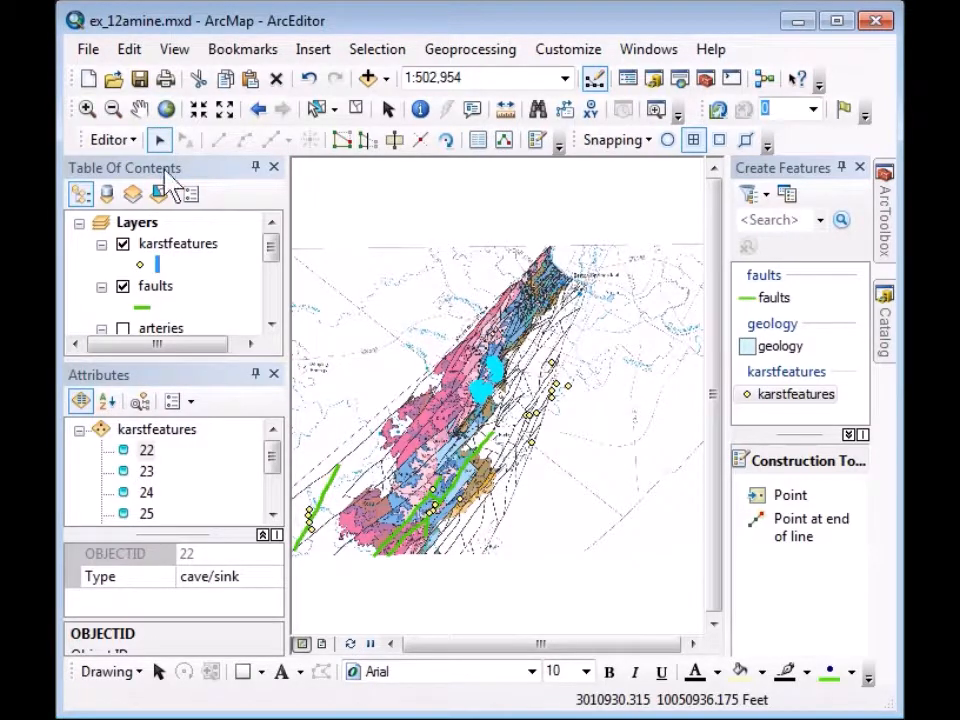
pyautogui.click(88, 110)
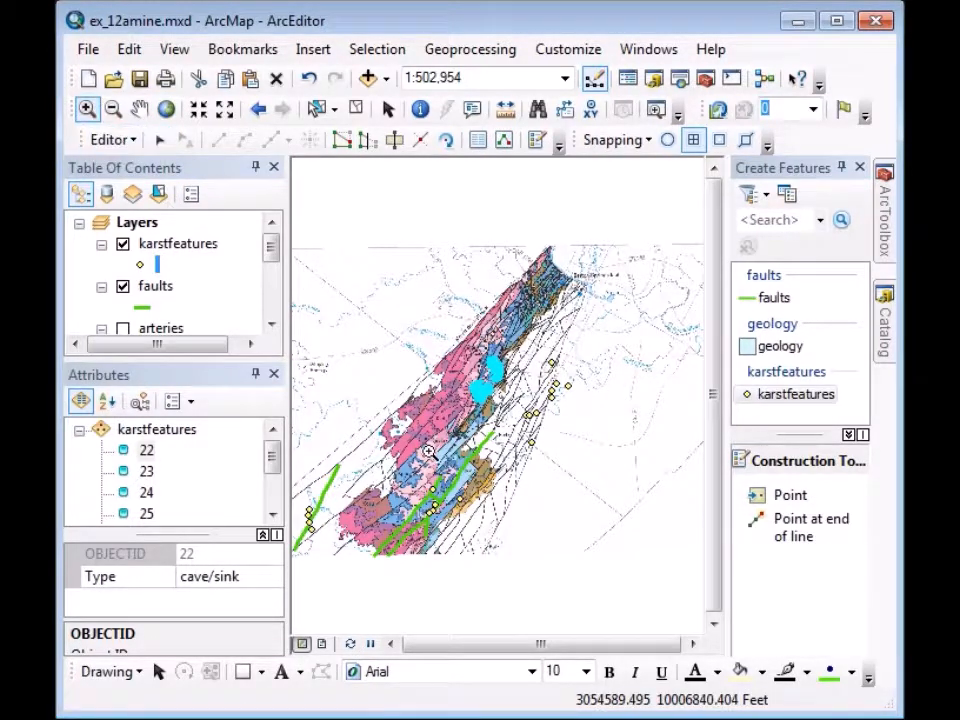
pyautogui.moveTo(549, 444); pyautogui.dragTo(686, 574)
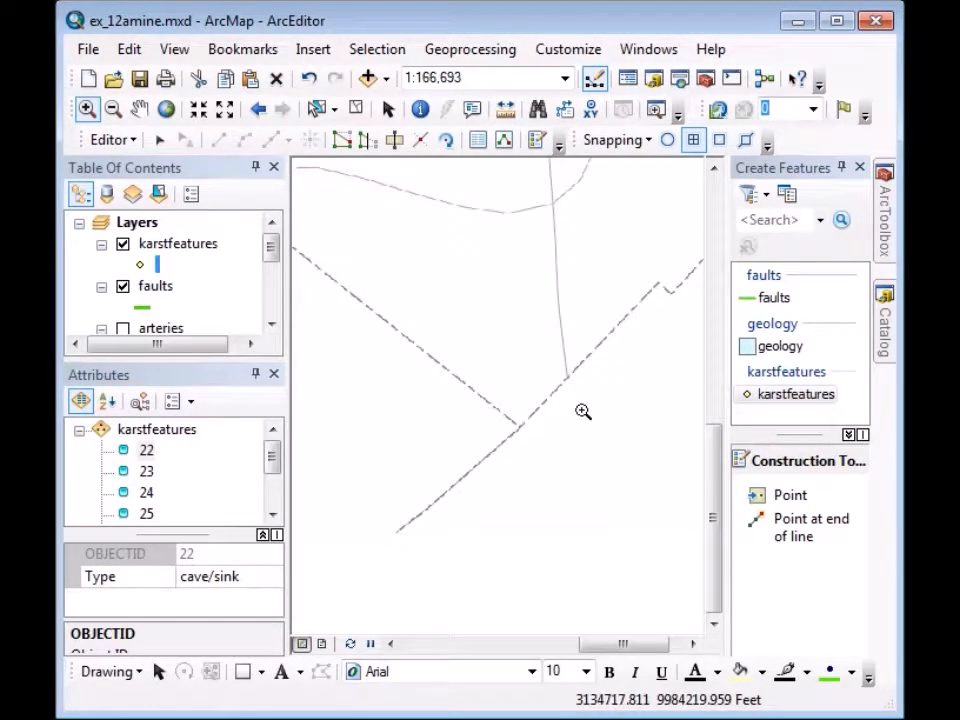
# Trace a seven-vertex zigzag fault line across the dashed lines and finish the sketch.
pyautogui.click(765, 298)
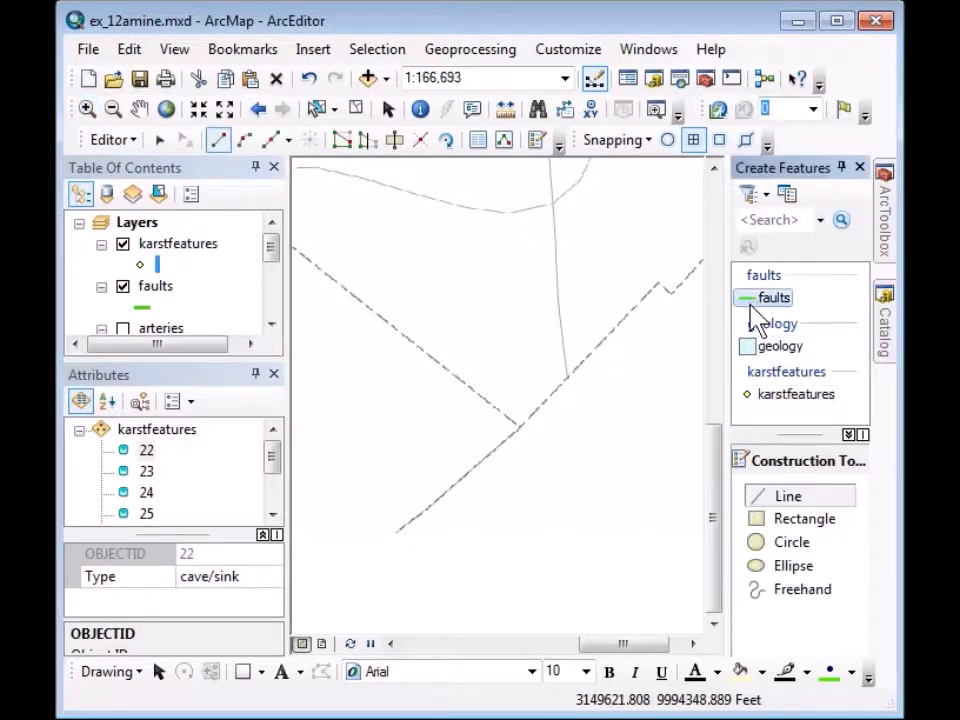
pyautogui.click(365, 508)
pyautogui.click(401, 459)
pyautogui.click(435, 441)
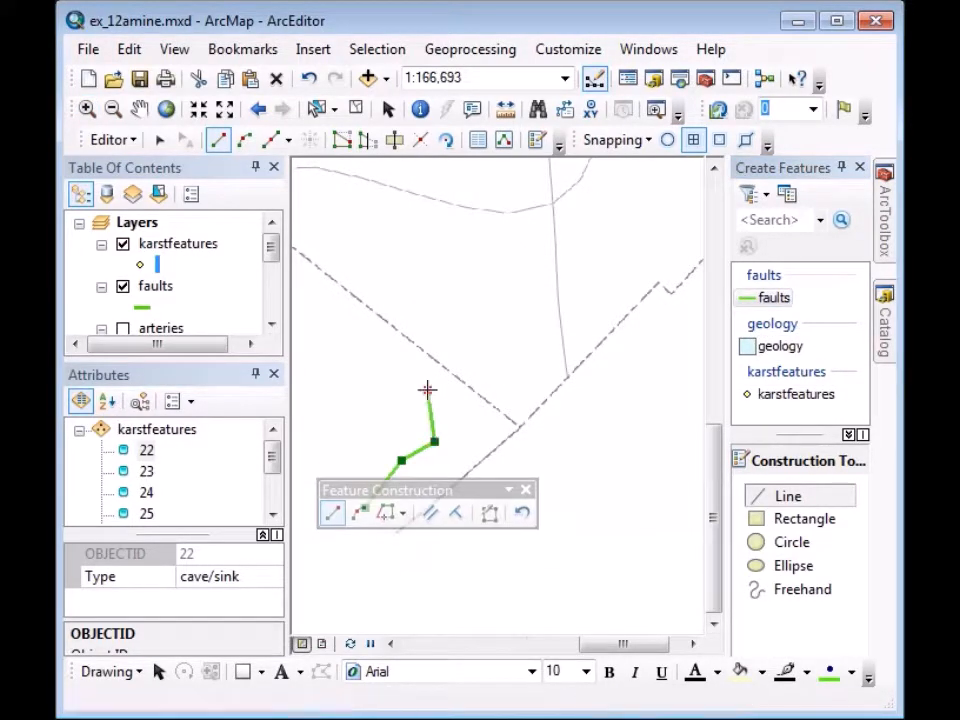
pyautogui.click(428, 389)
pyautogui.click(436, 349)
pyautogui.click(478, 345)
pyautogui.click(506, 314)
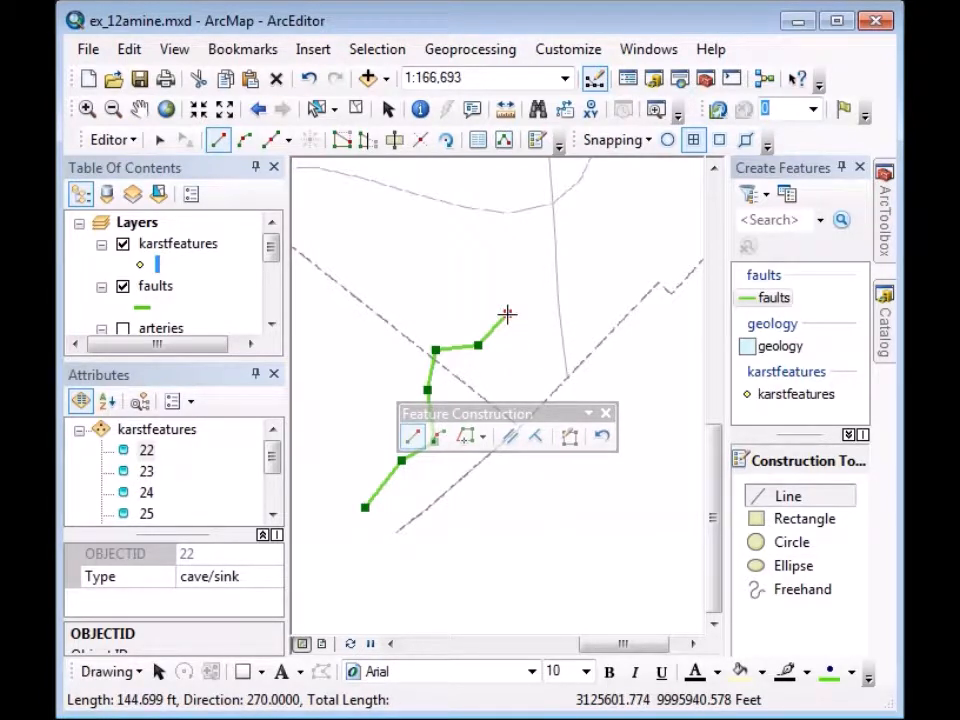
pyautogui.rightClick(507, 314)
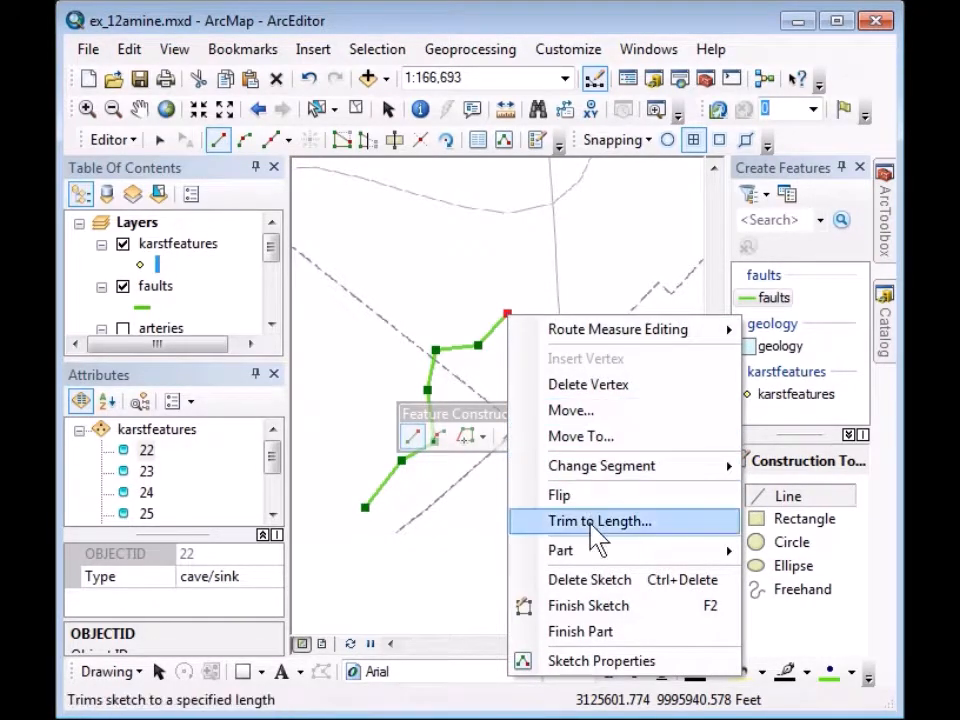
pyautogui.click(590, 606)
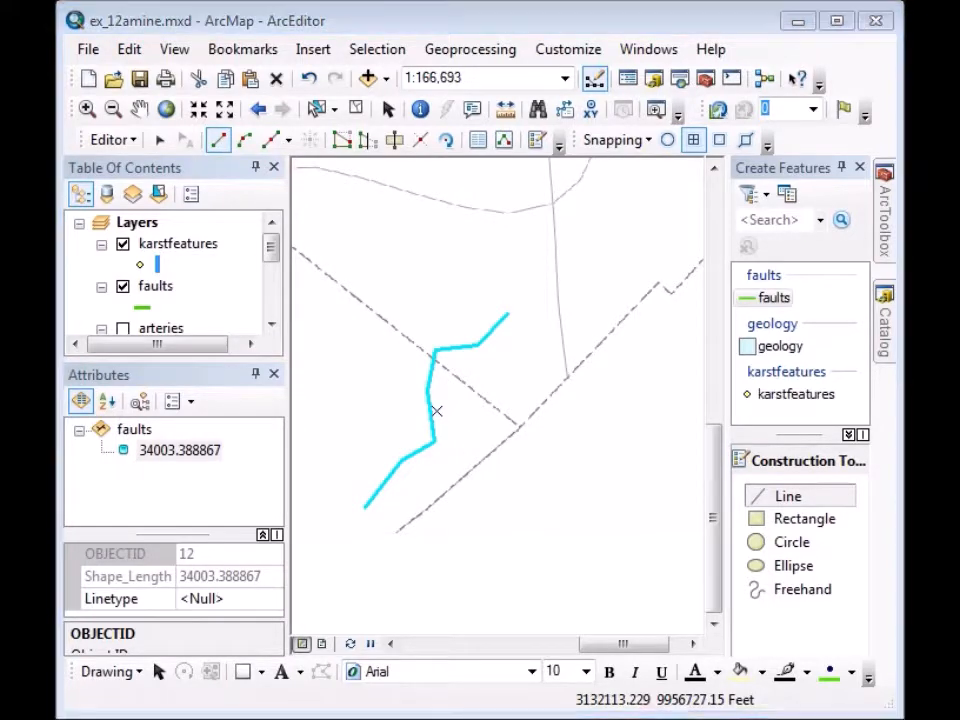
pyautogui.click(416, 576)
pyautogui.click(448, 559)
pyautogui.click(510, 529)
pyautogui.click(511, 483)
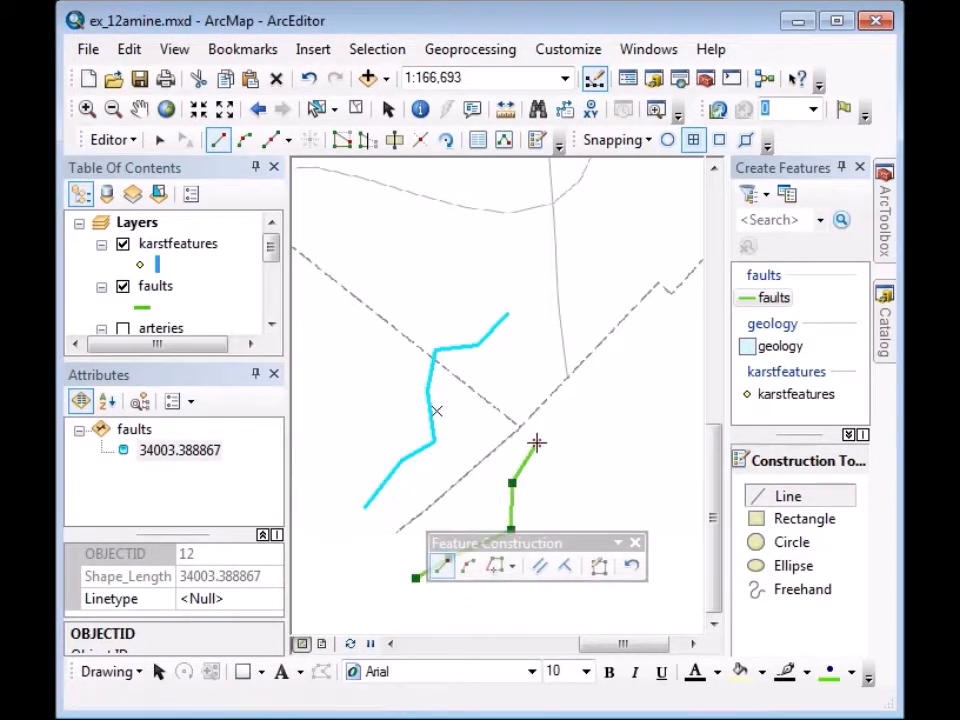
pyautogui.click(537, 442)
pyautogui.click(581, 428)
pyautogui.click(603, 385)
pyautogui.click(609, 335)
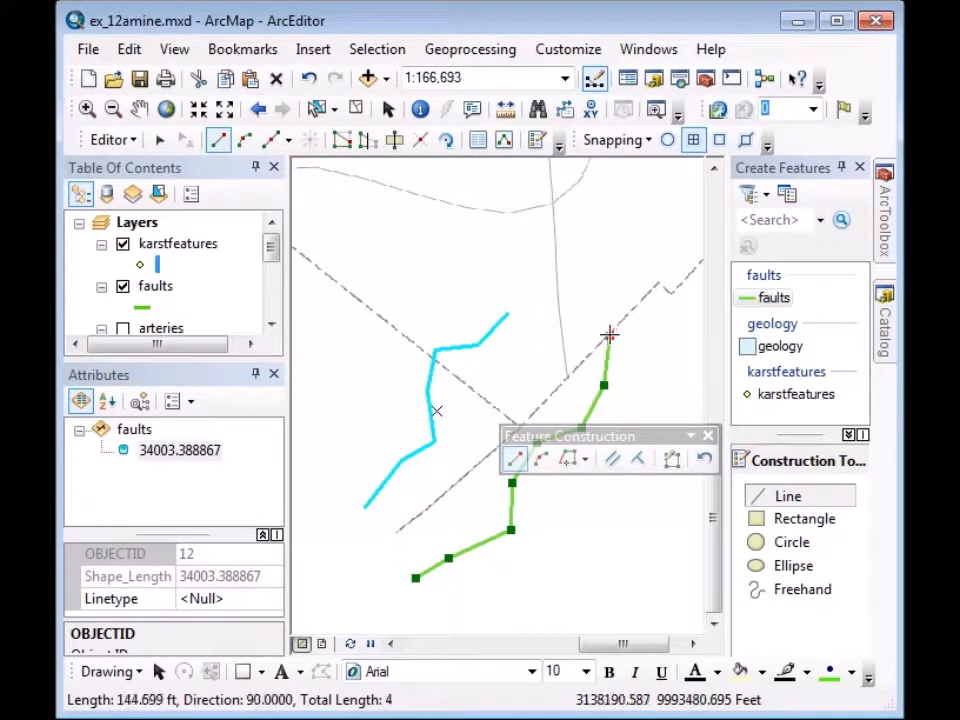
pyautogui.rightClick(609, 336)
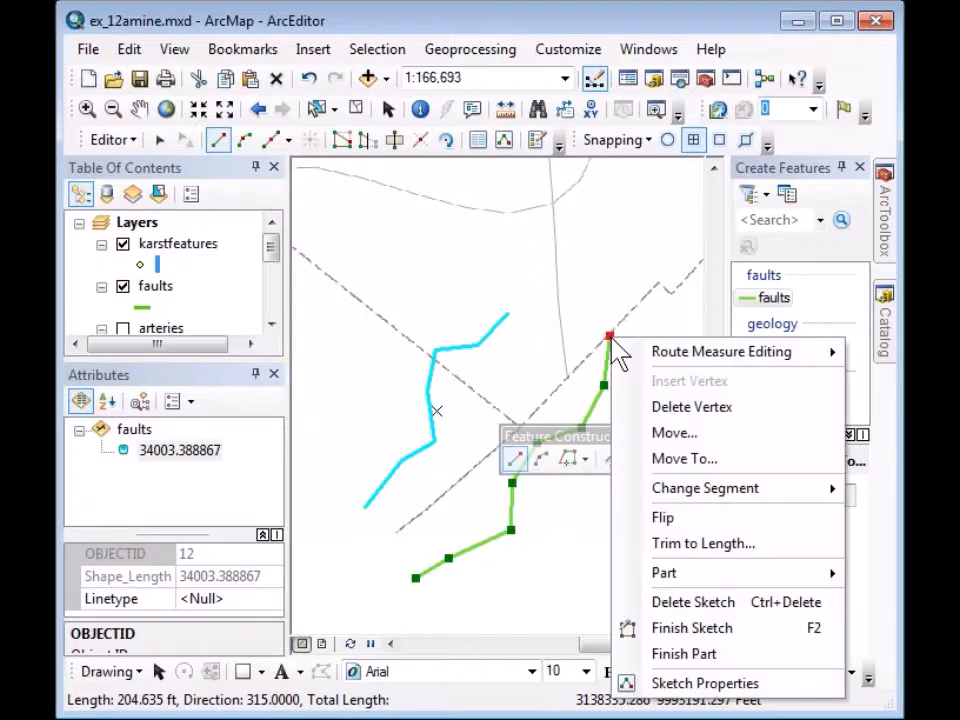
pyautogui.click(659, 404)
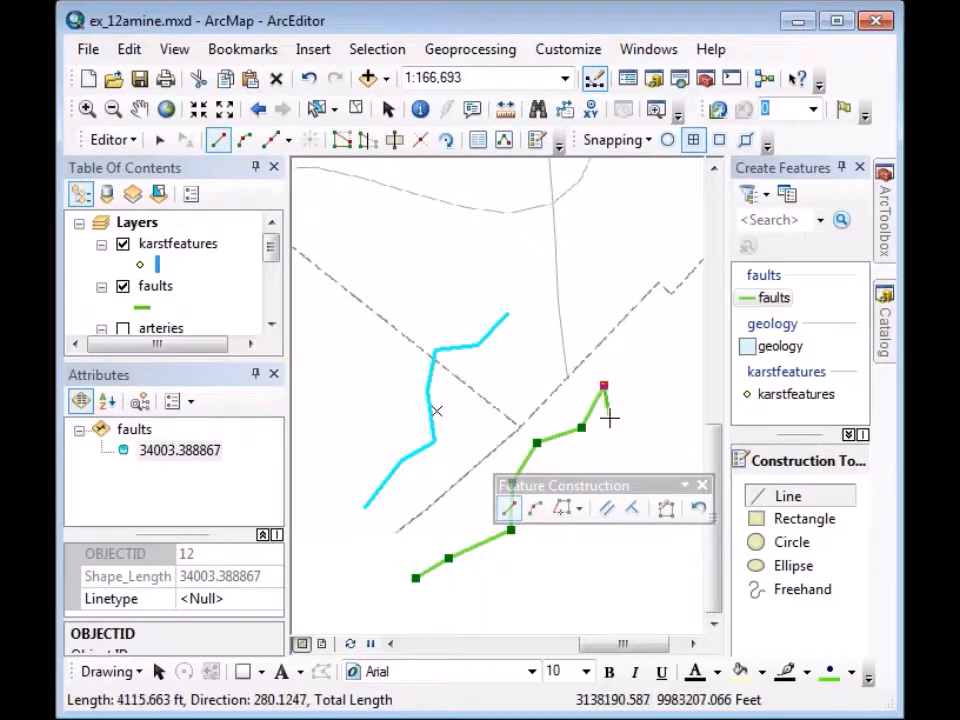
pyautogui.rightClick(449, 559)
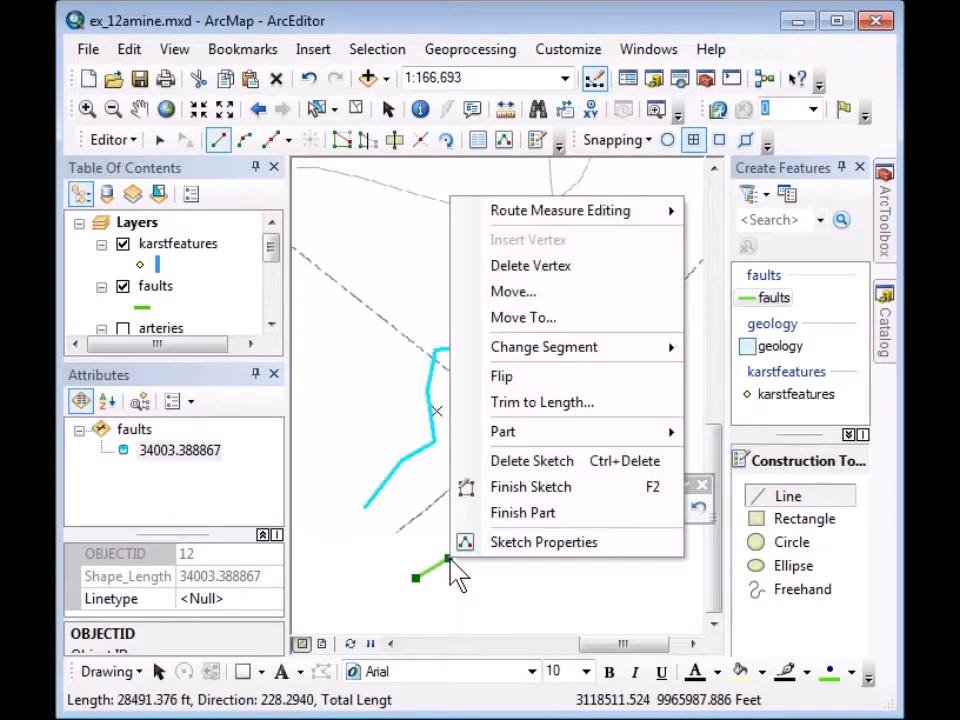
pyautogui.click(522, 272)
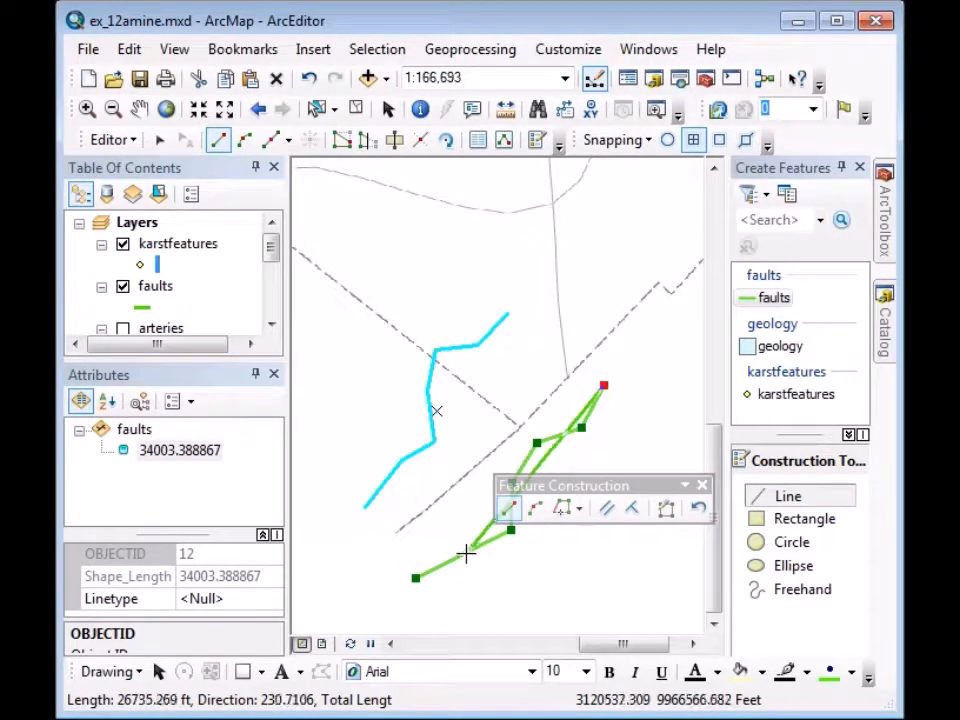
pyautogui.rightClick(582, 428)
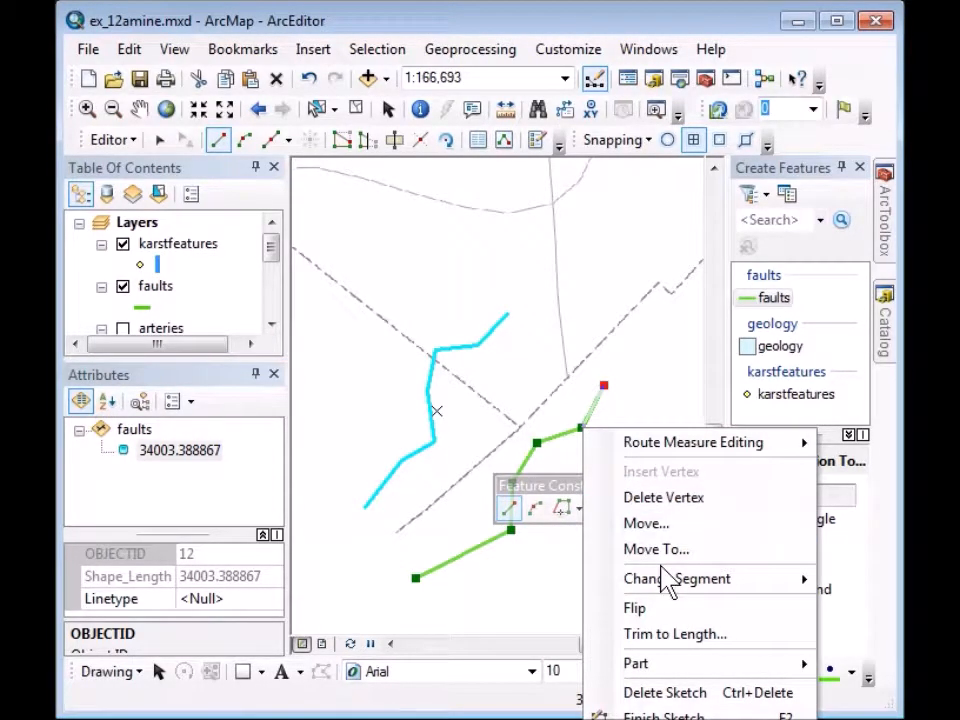
pyautogui.click(670, 25)
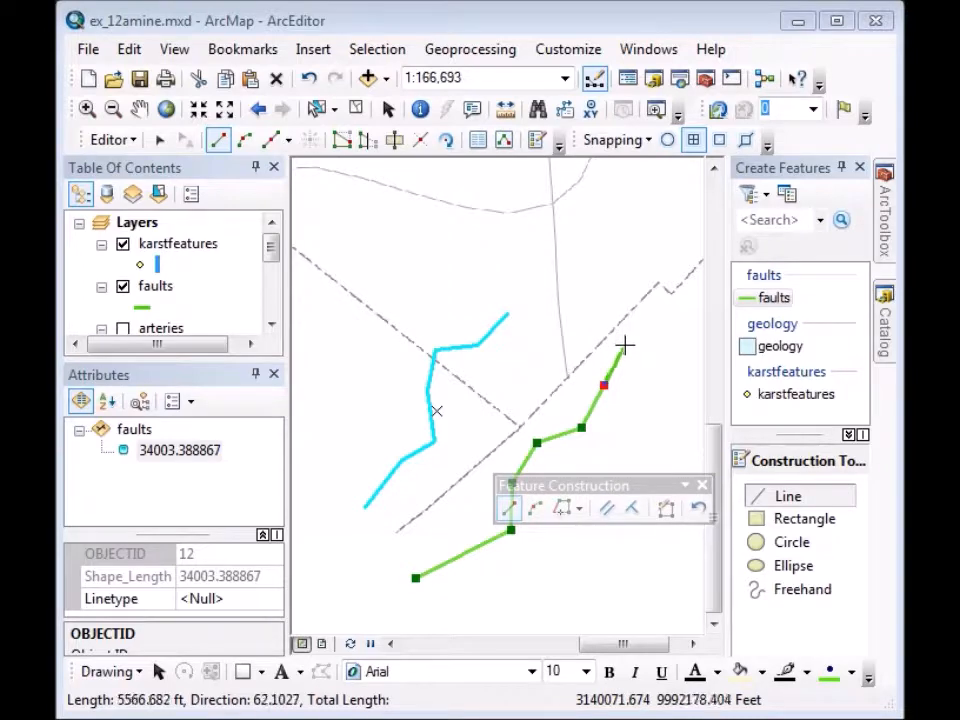
pyautogui.rightClick(445, 568)
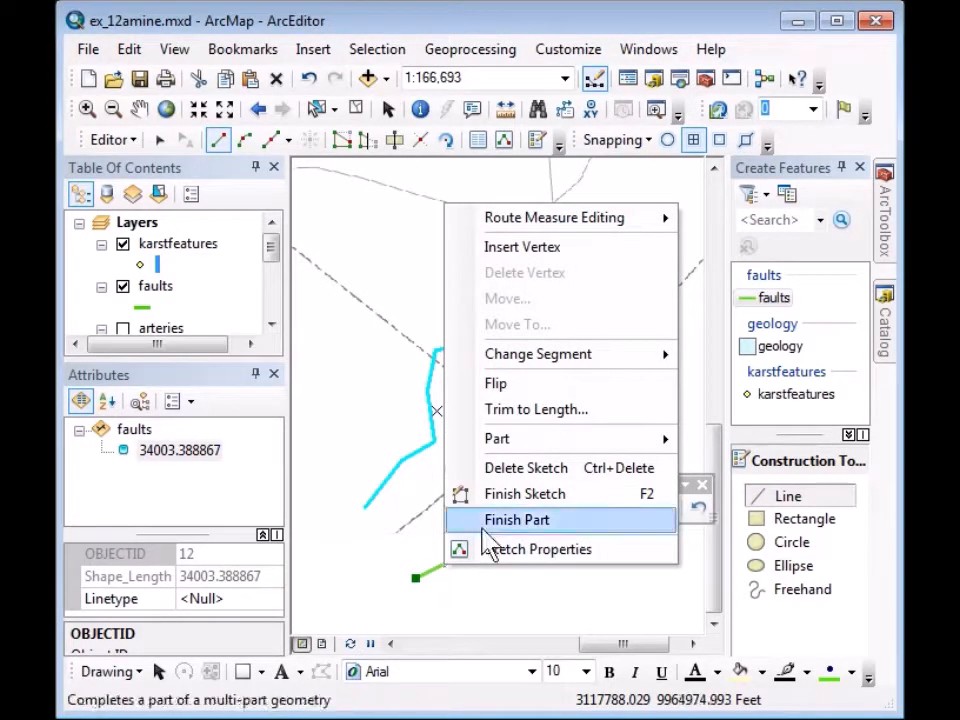
pyautogui.click(505, 247)
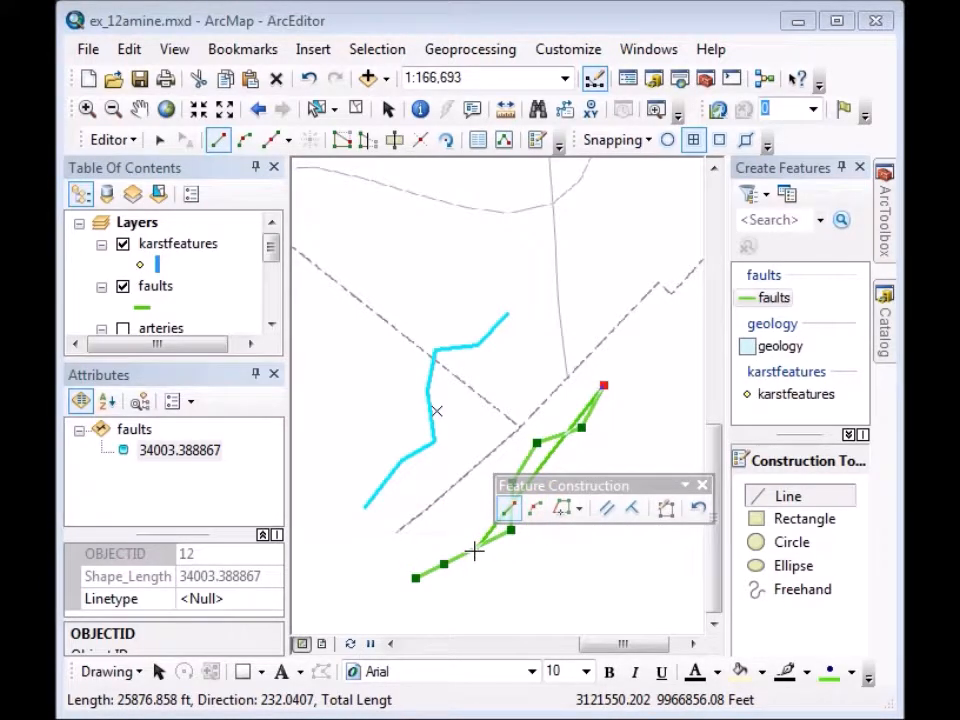
pyautogui.rightClick(474, 549)
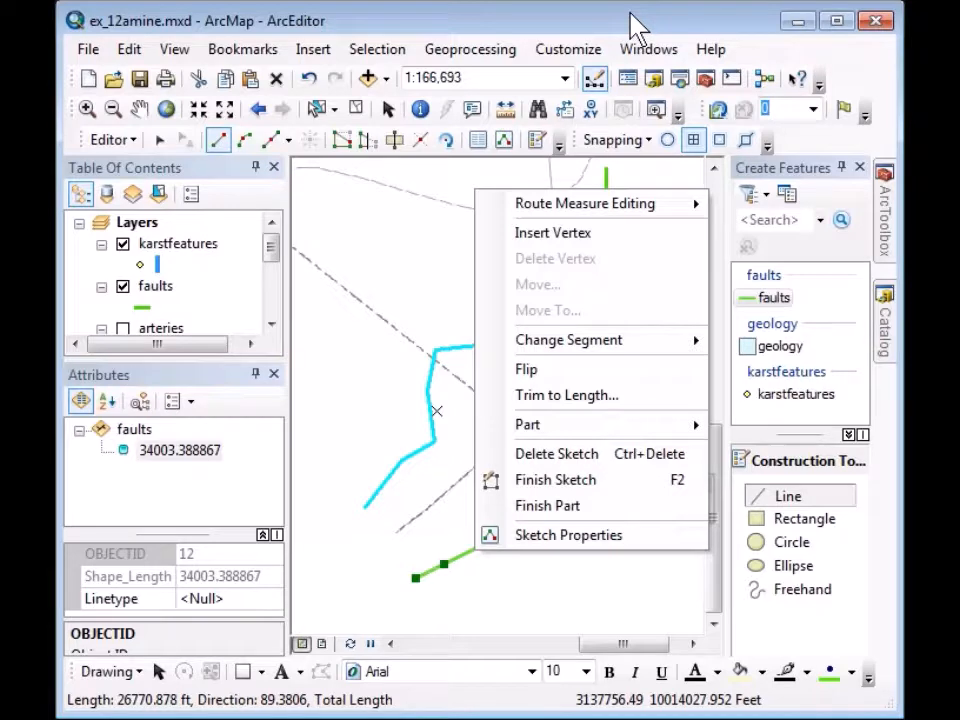
pyautogui.click(638, 30)
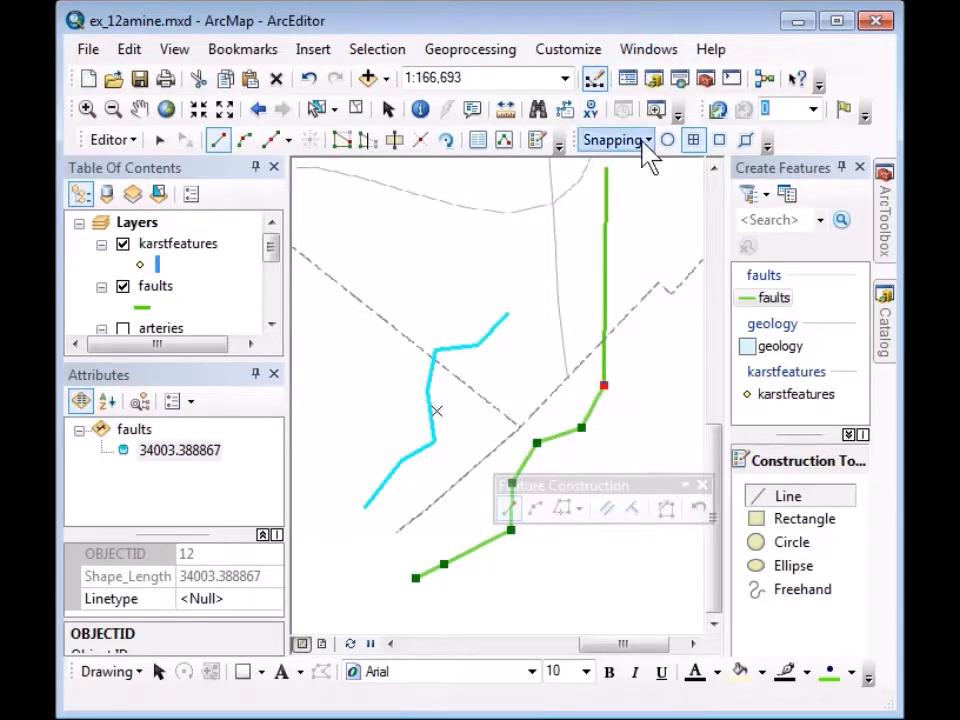
pyautogui.rightClick(598, 171)
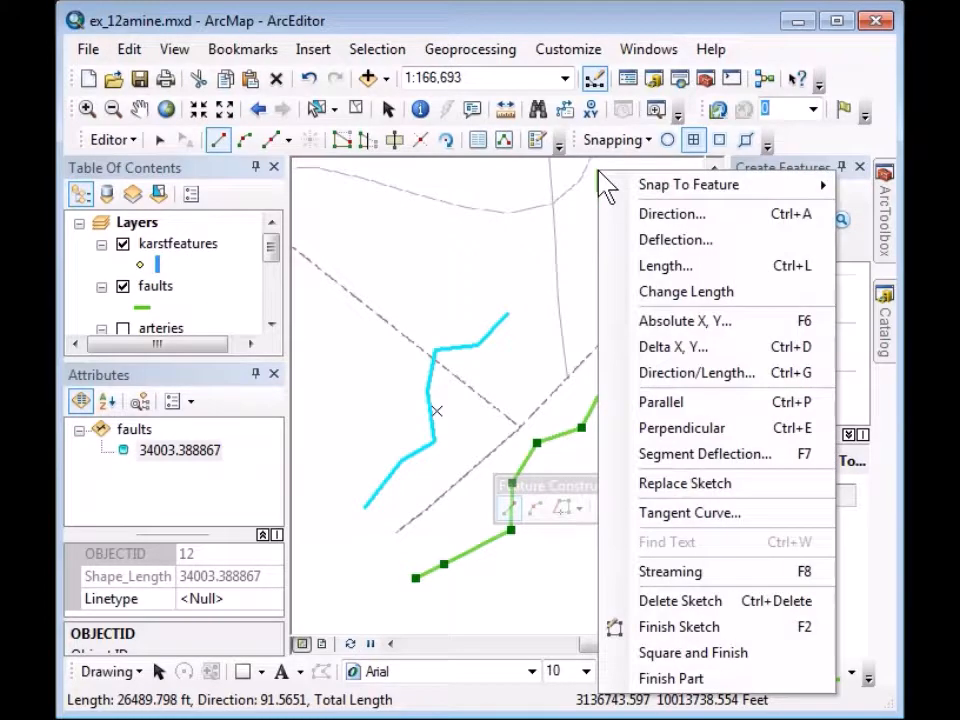
pyautogui.moveTo(640, 183)
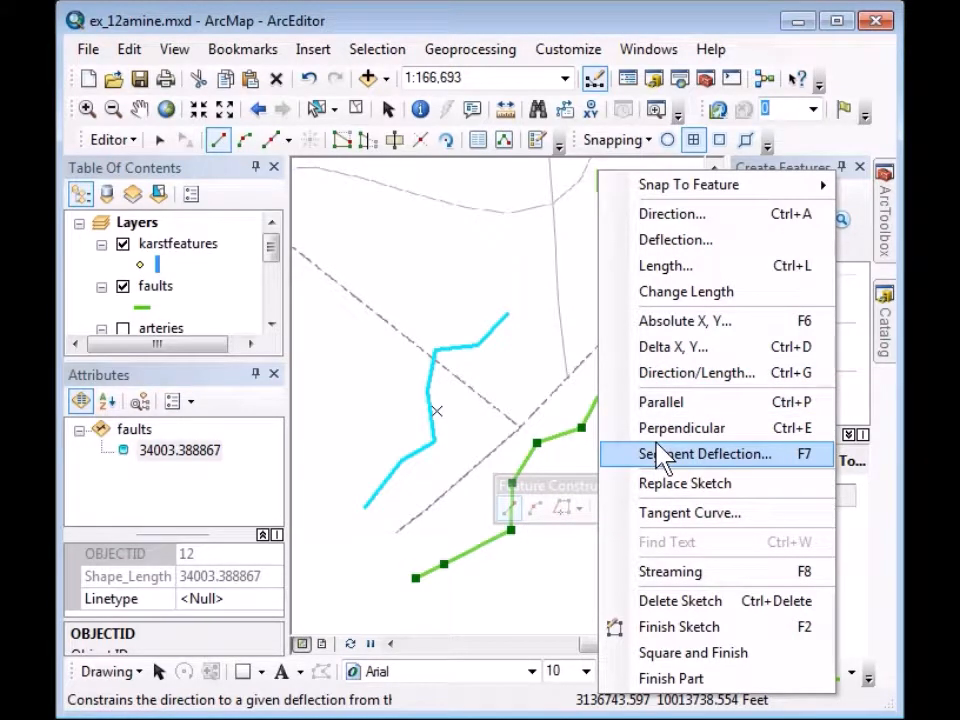
pyautogui.click(679, 601)
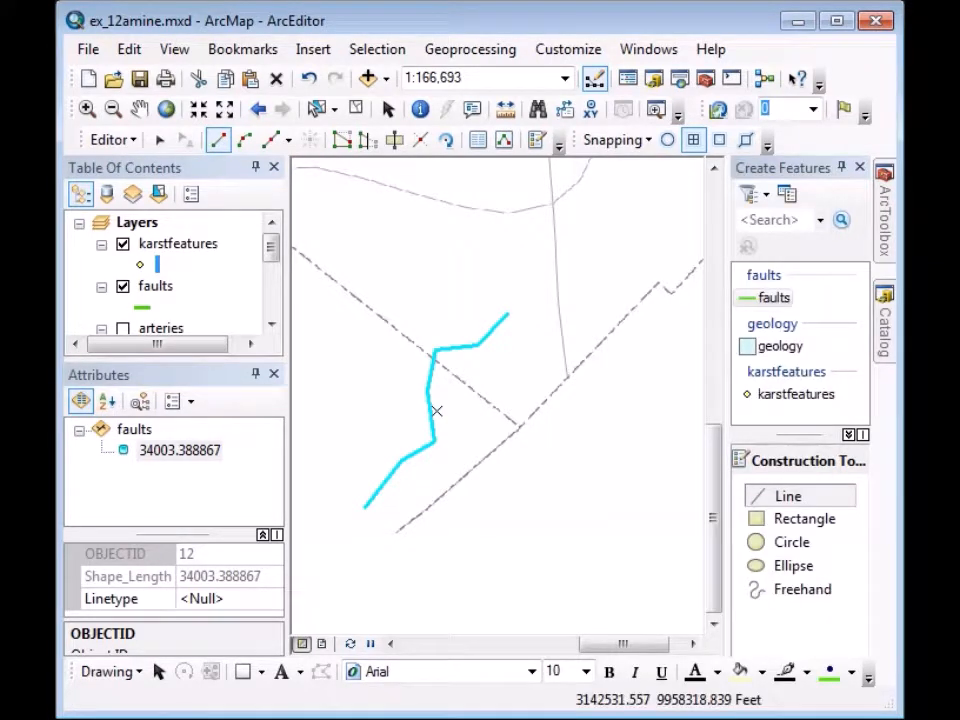
# Start a new fault line near the bottom, placing vertices that run upward.
pyautogui.click(427, 579)
pyautogui.click(469, 579)
pyautogui.click(522, 552)
pyautogui.click(523, 506)
pyautogui.click(527, 462)
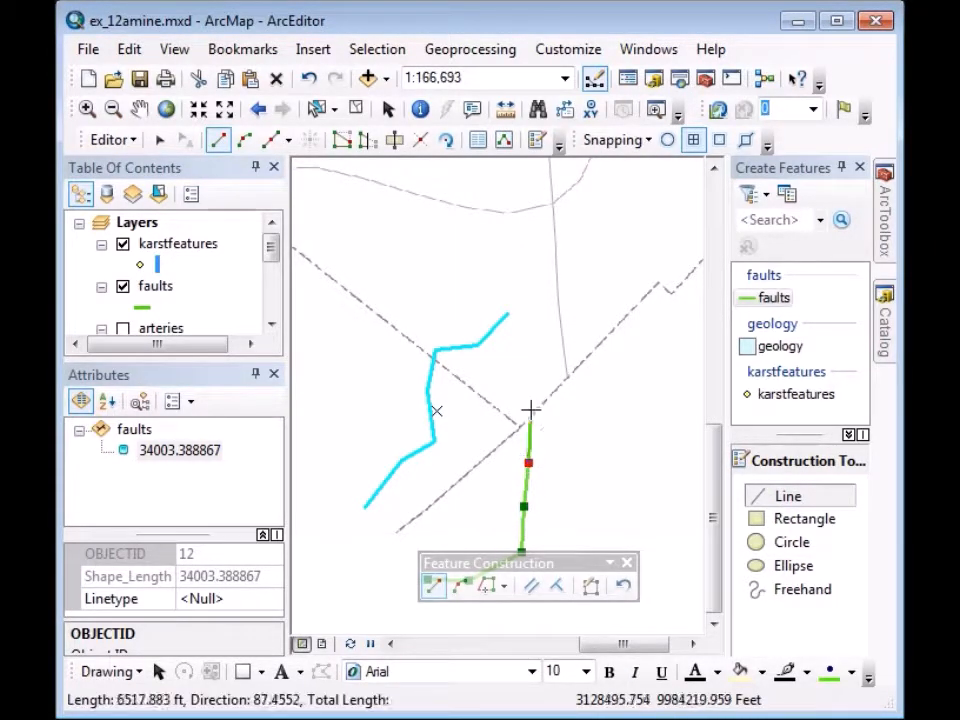
# Constrain the next segment to a 90° direction, place its top vertex, and finish the line.
pyautogui.rightClick(508, 190)
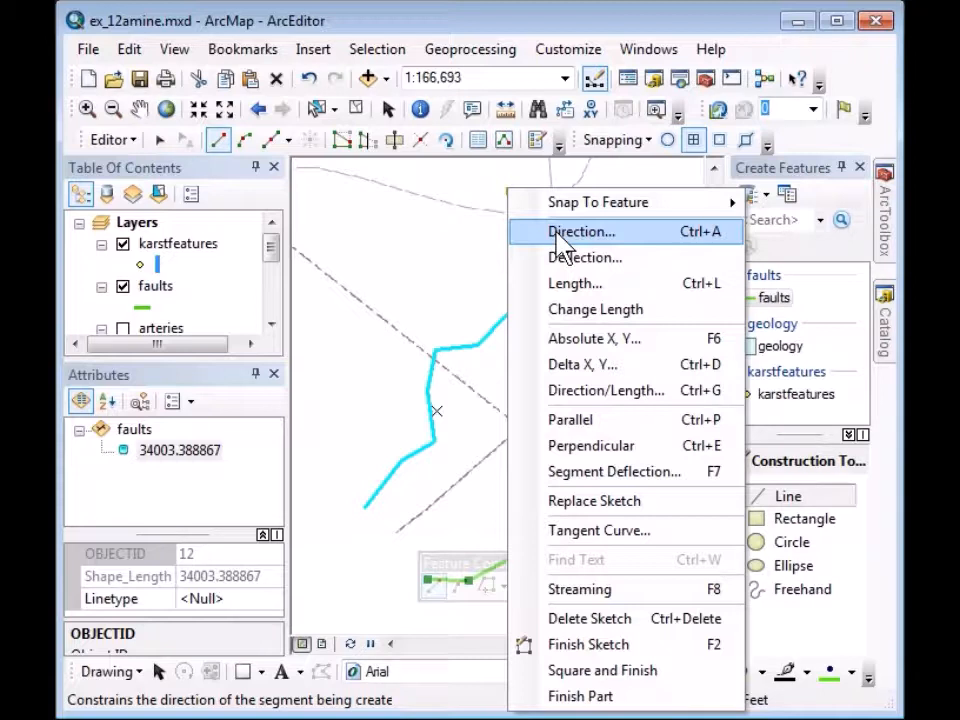
pyautogui.click(558, 238)
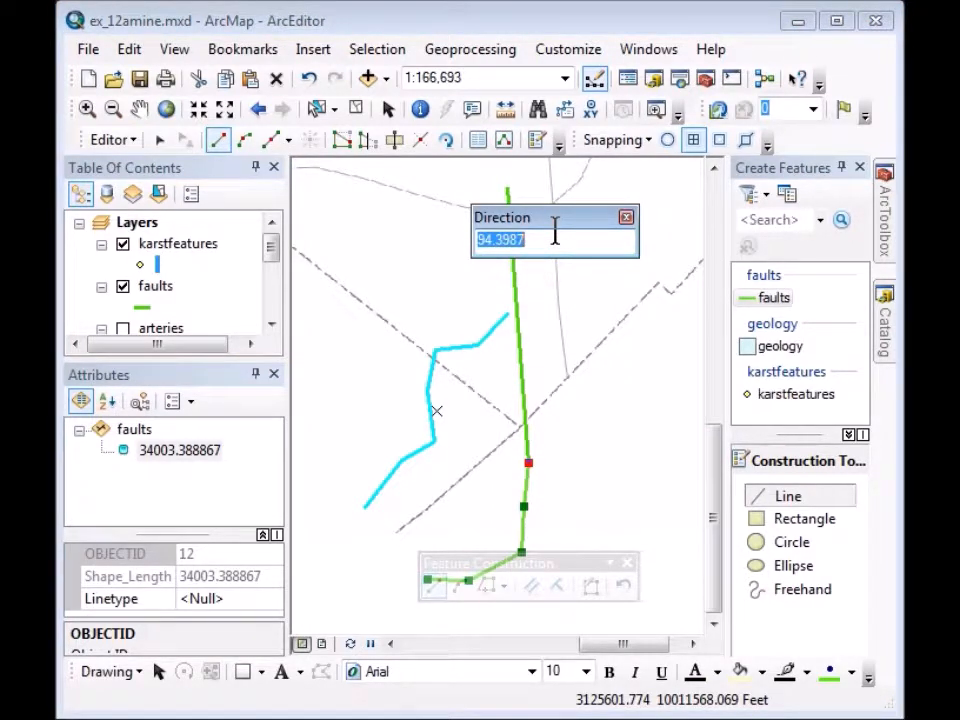
pyautogui.write('90')
pyautogui.press('Return')
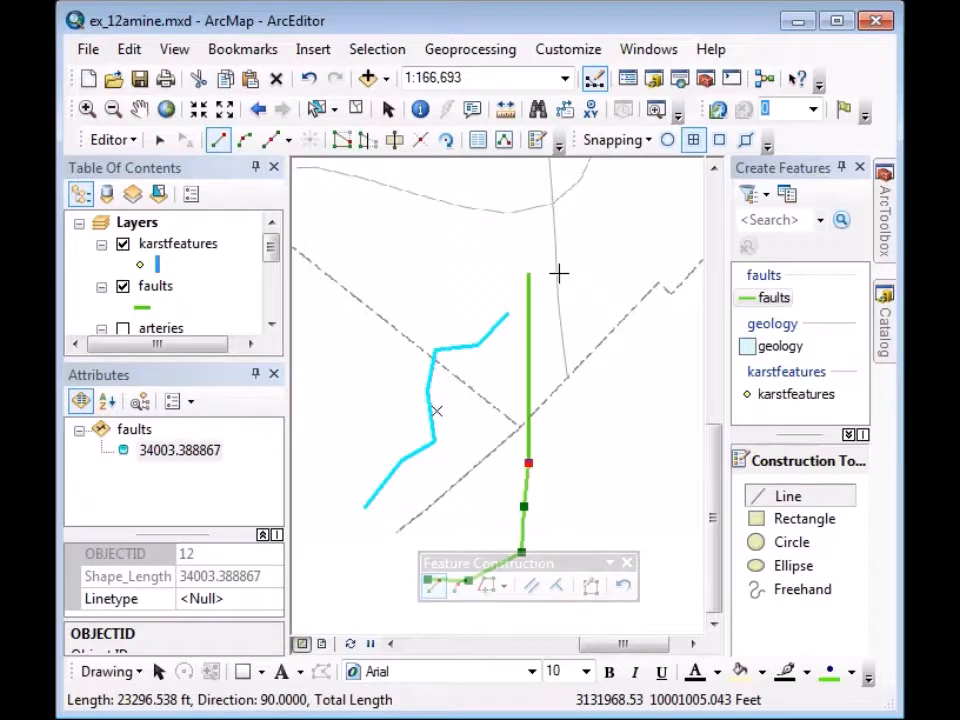
pyautogui.click(558, 272)
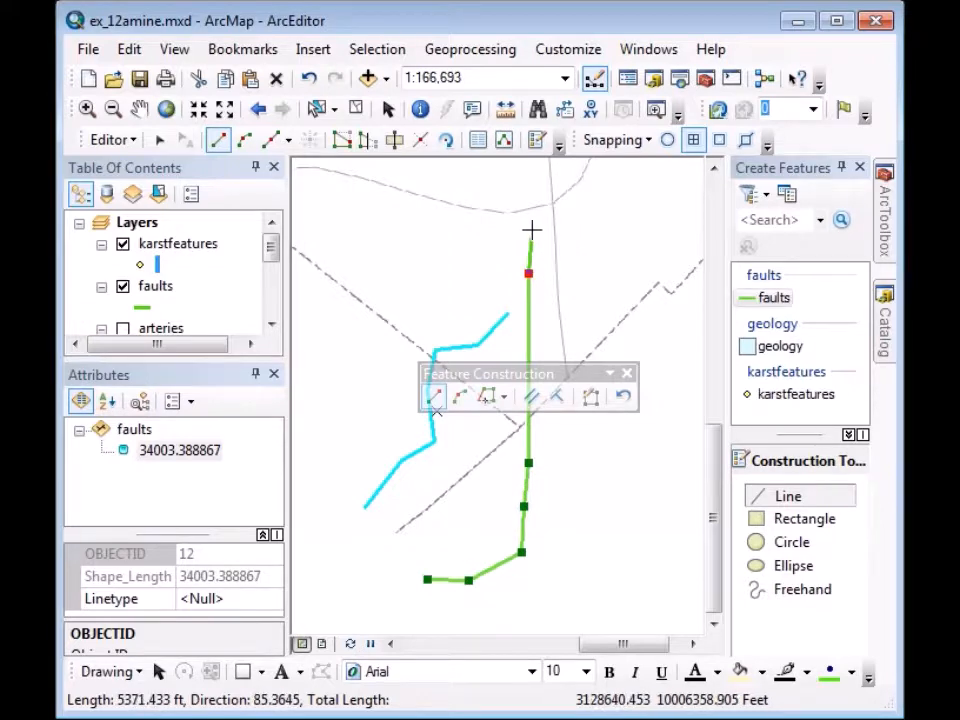
pyautogui.doubleClick(581, 231)
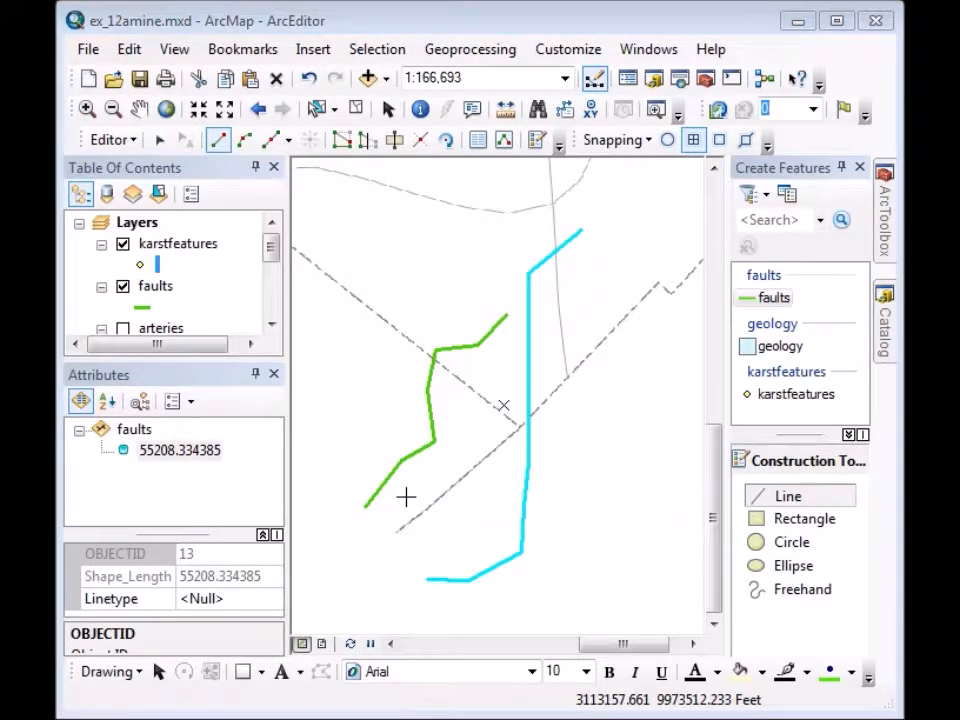
# Start a fault line at lower left and add a 5000 ft length-constrained segment.
pyautogui.click(342, 591)
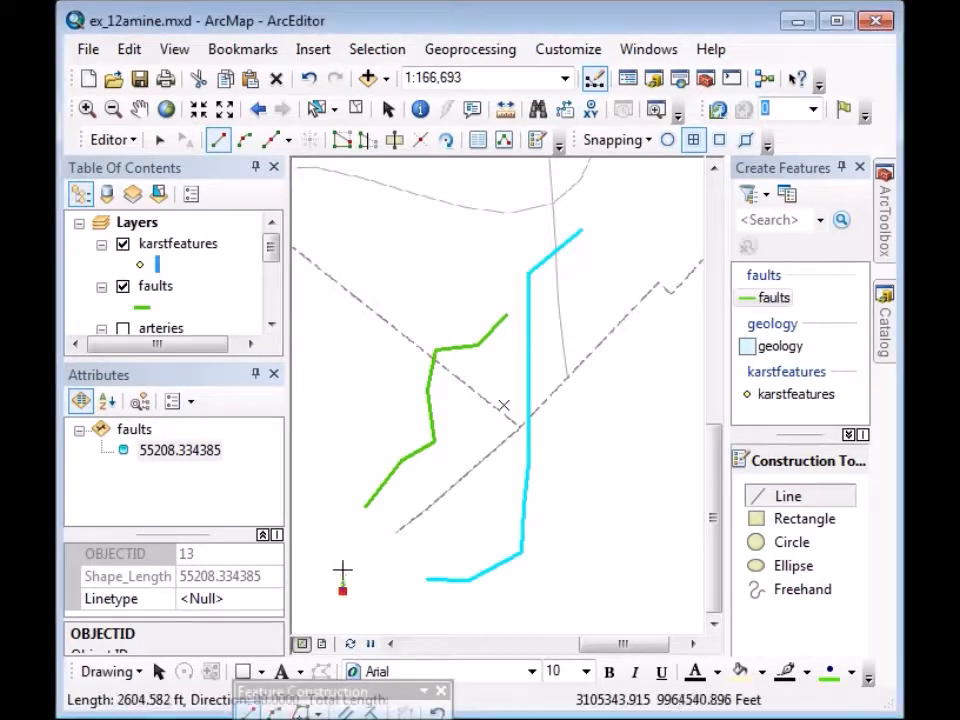
pyautogui.click(345, 561)
pyautogui.click(376, 548)
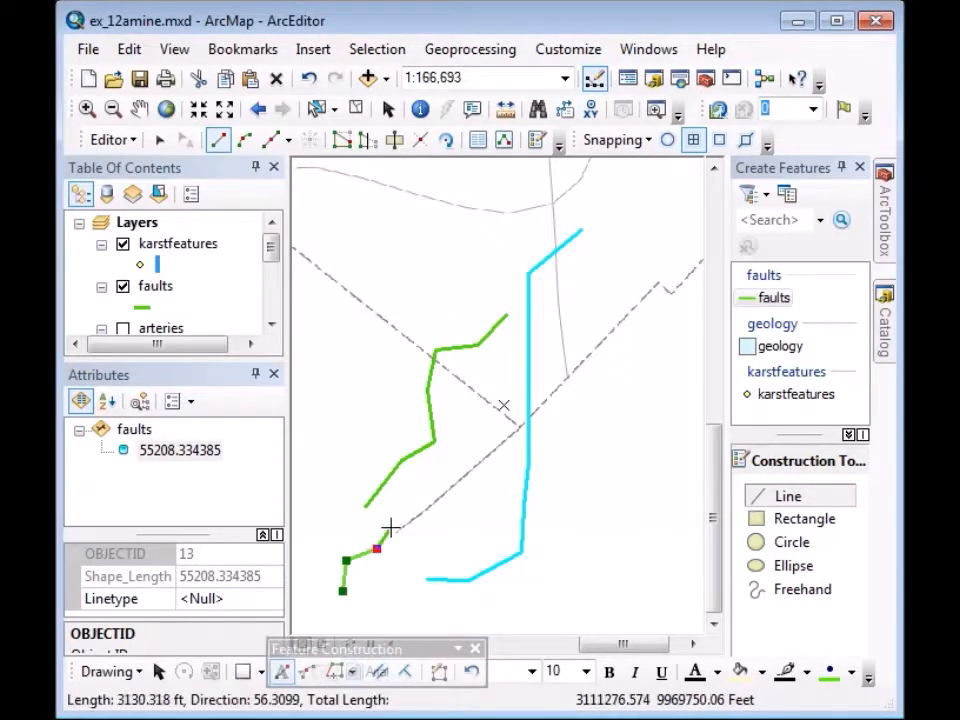
pyautogui.click(390, 527)
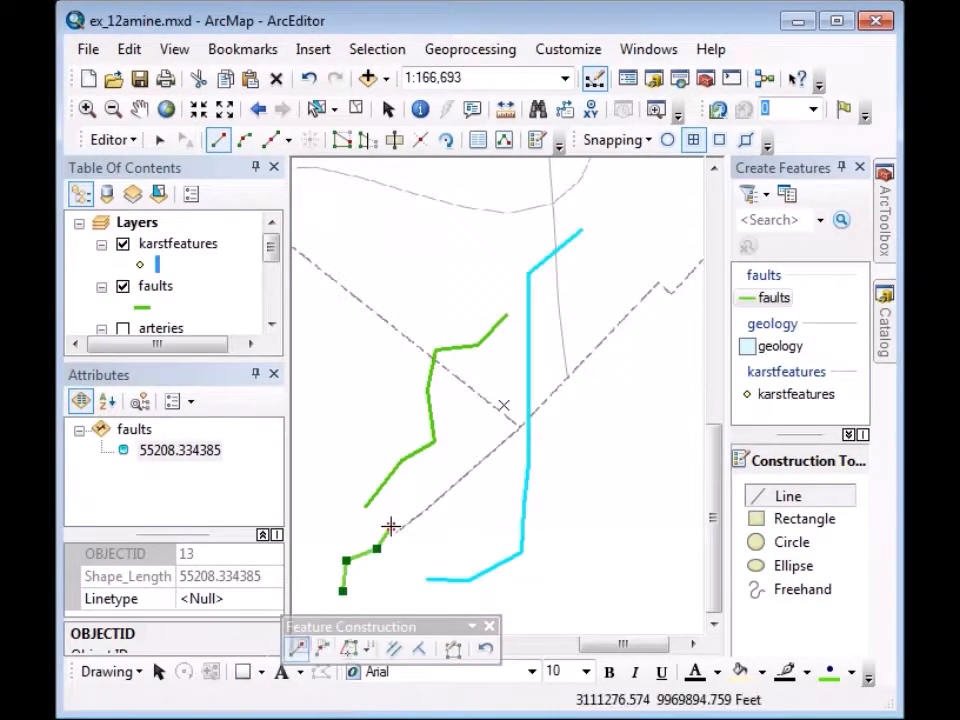
pyautogui.rightClick(374, 184)
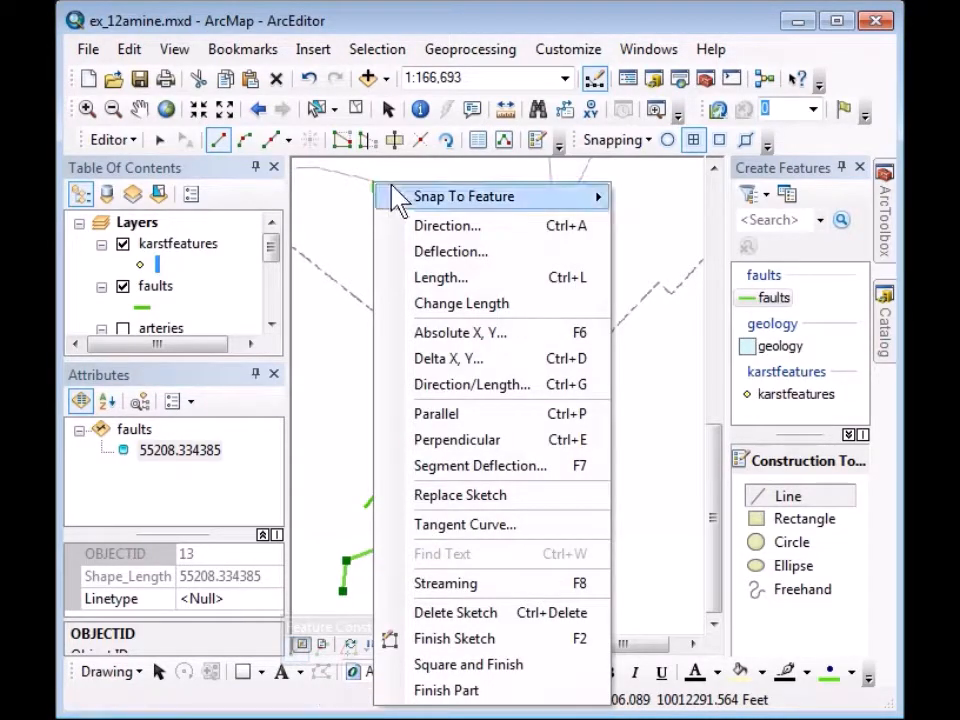
pyautogui.click(438, 277)
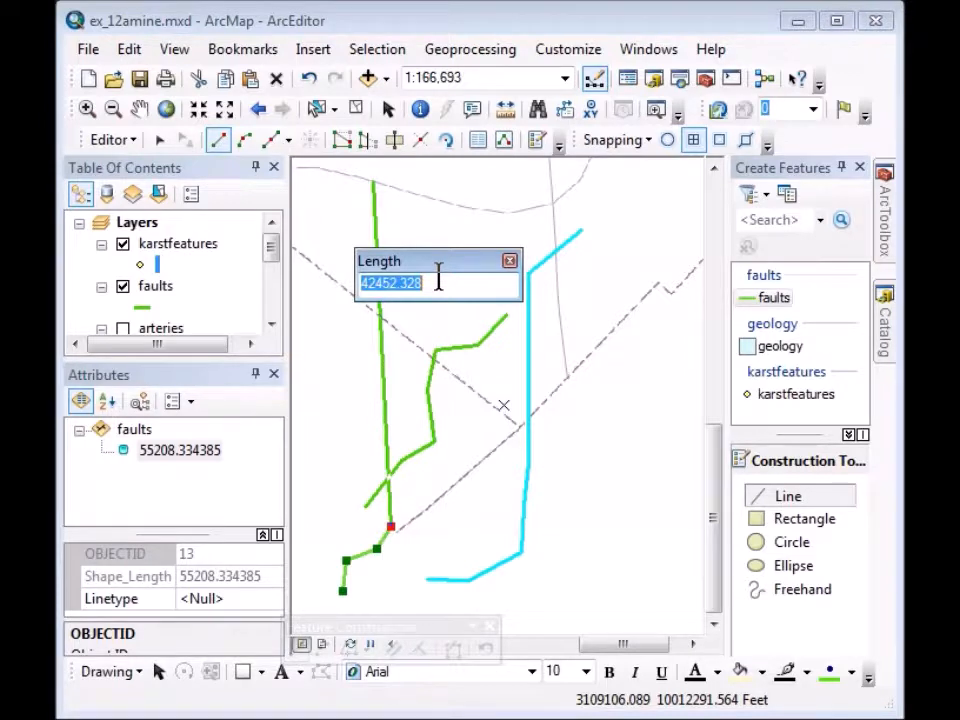
pyautogui.write('5000')
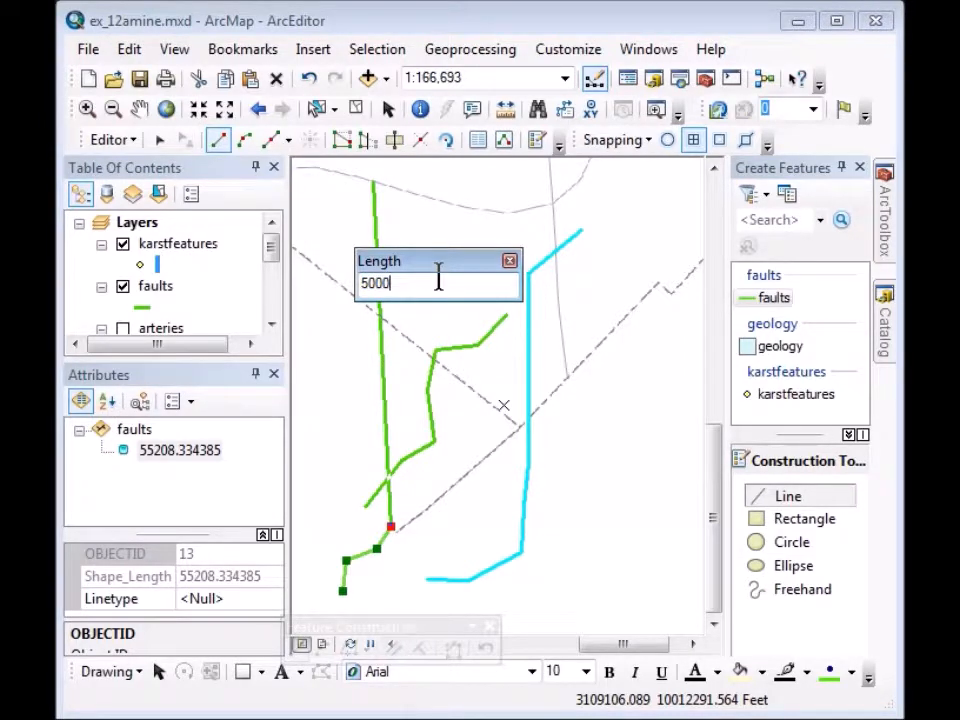
pyautogui.press('Return')
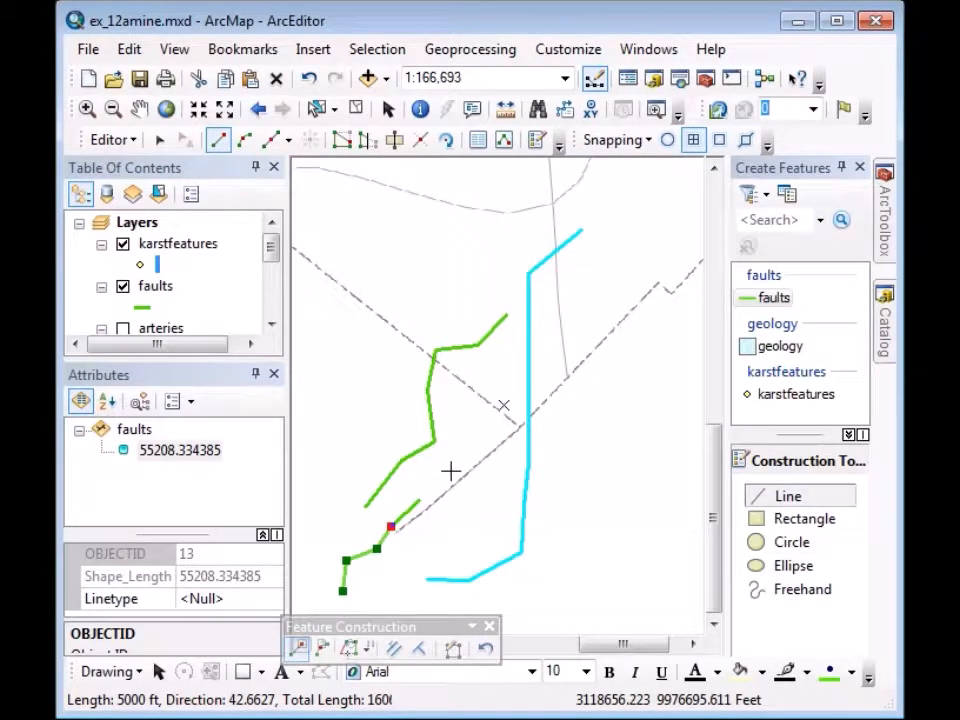
pyautogui.click(451, 469)
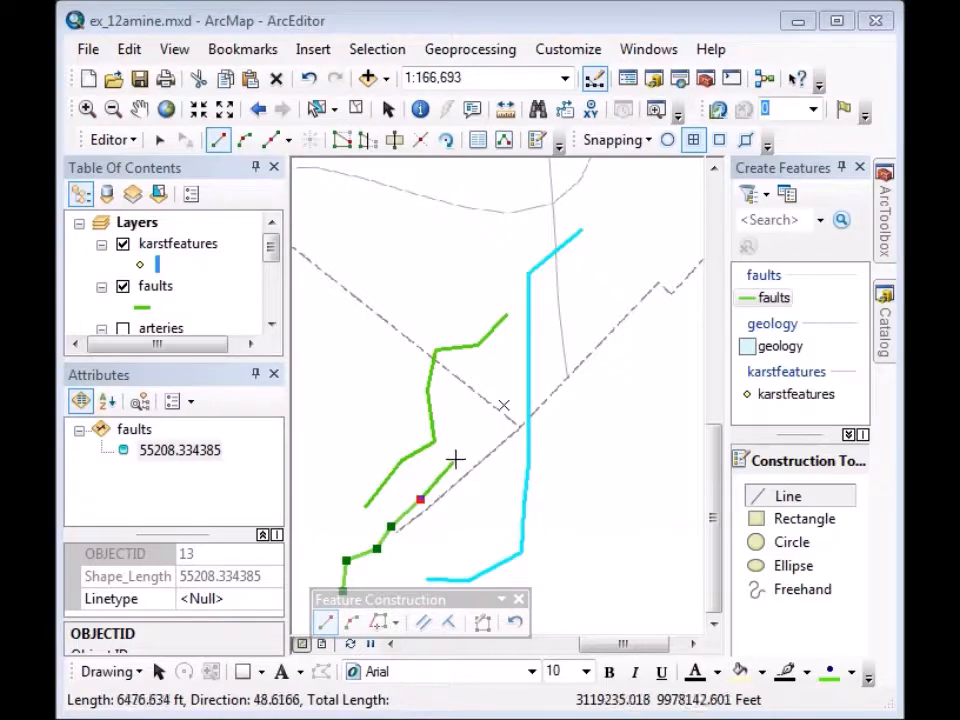
# Add a 7000 ft segment at 45° direction and finish the fault line.
pyautogui.rightClick(411, 268)
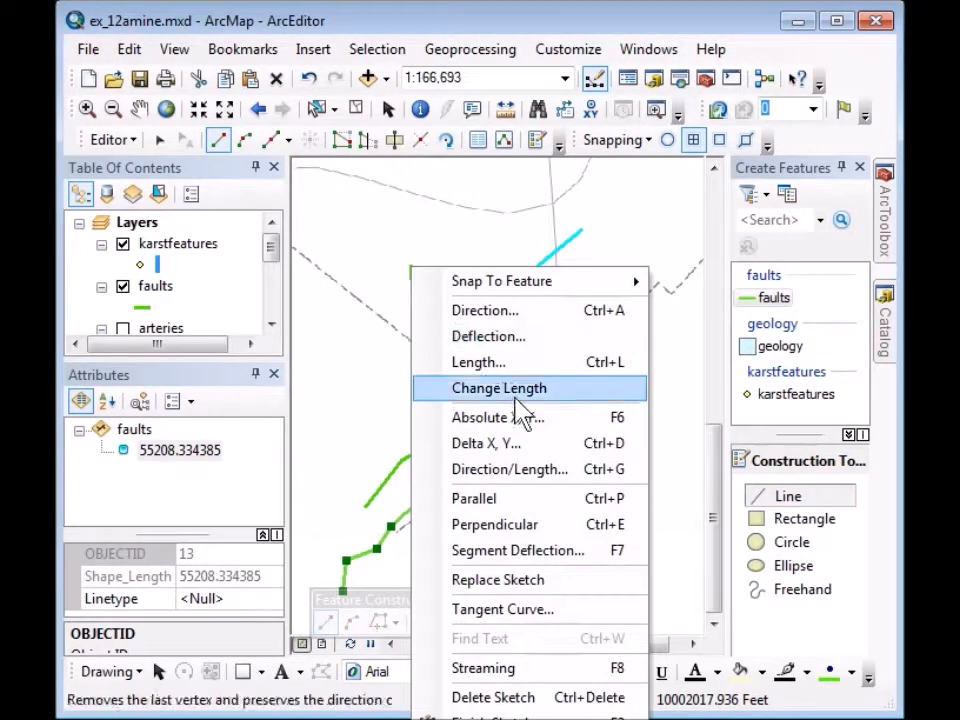
pyautogui.click(522, 480)
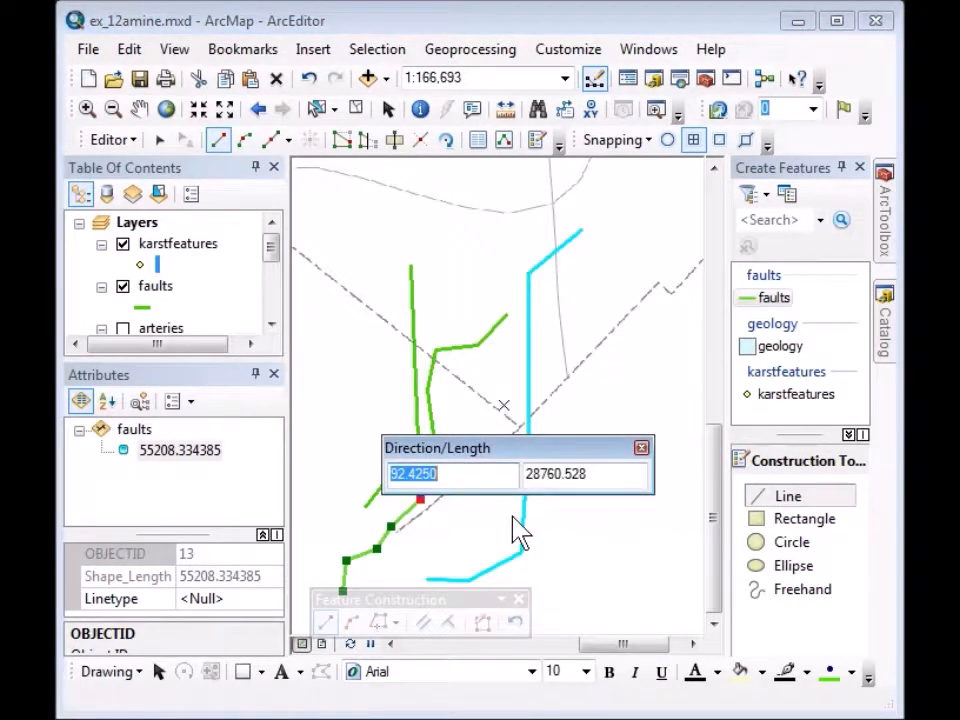
pyautogui.write('45')
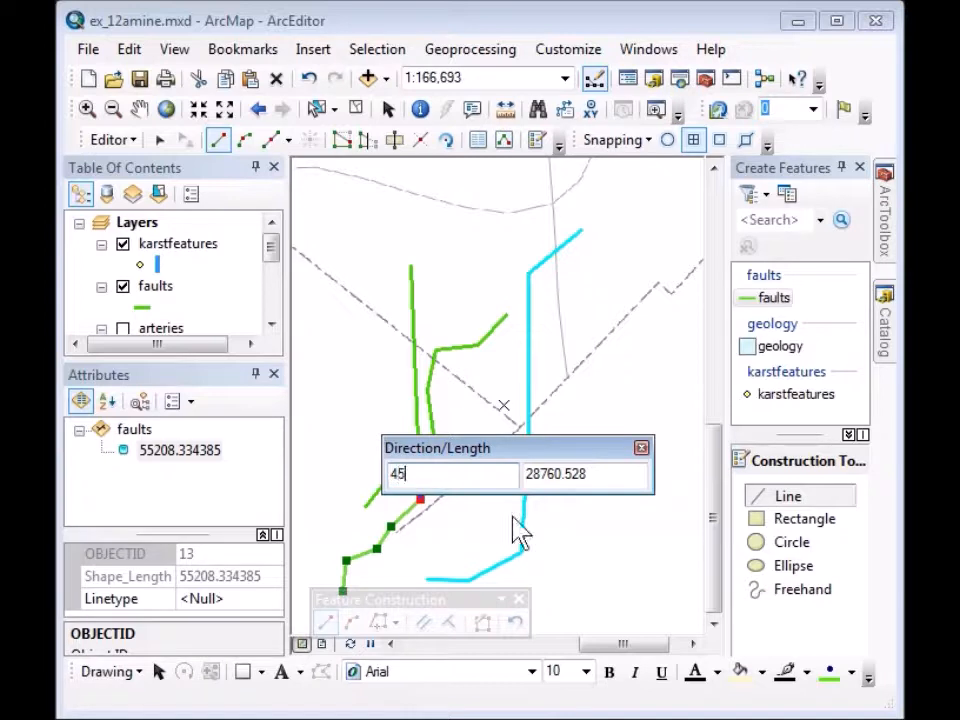
pyautogui.press('Tab')
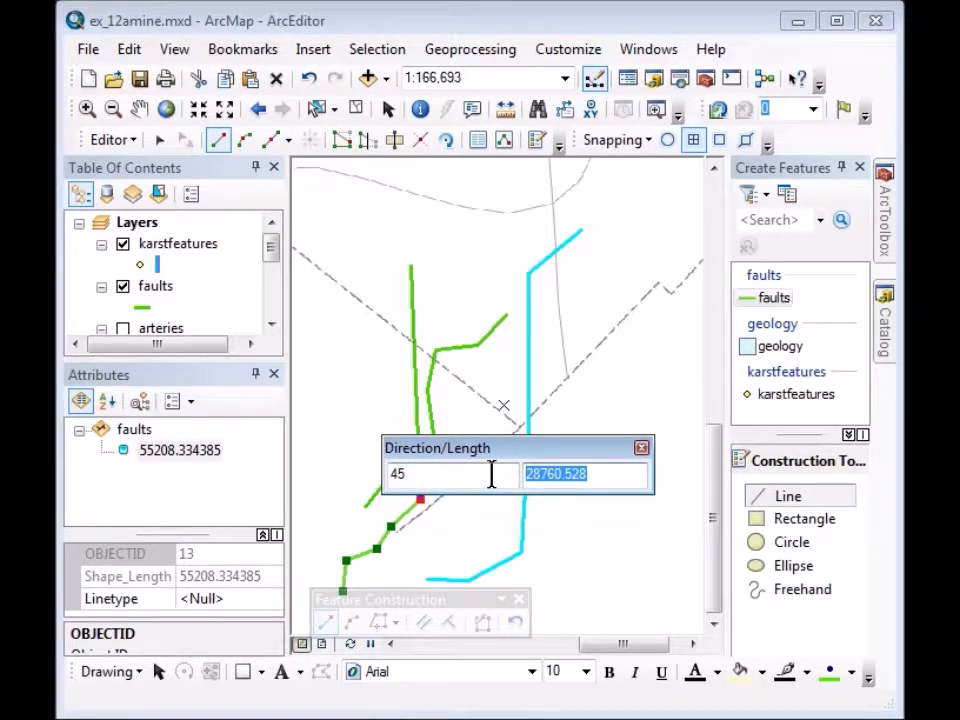
pyautogui.write('7000')
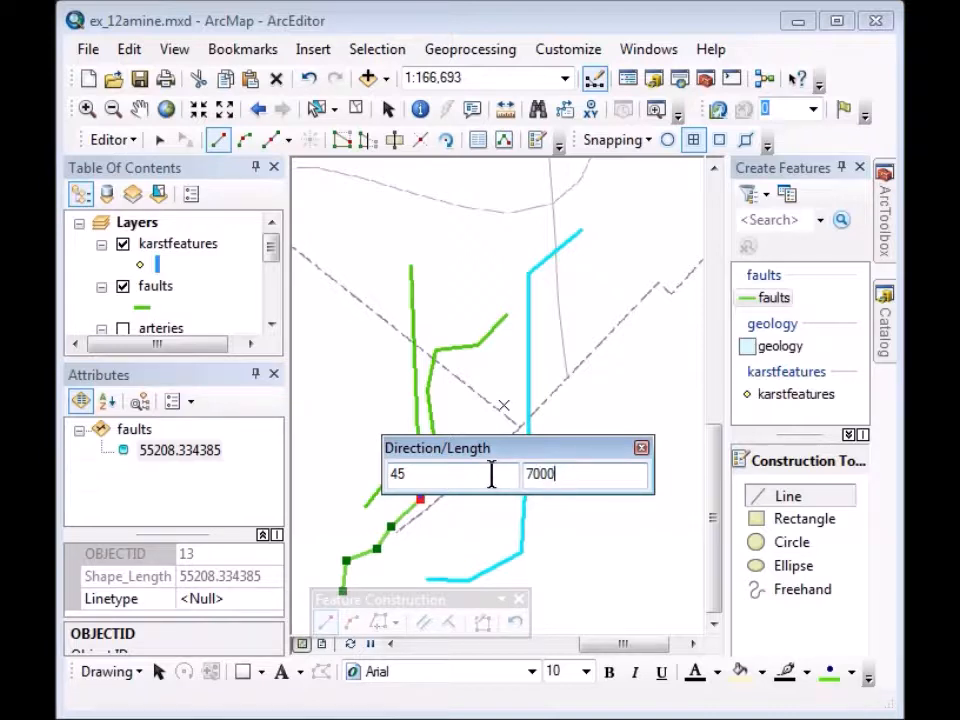
pyautogui.press('Return')
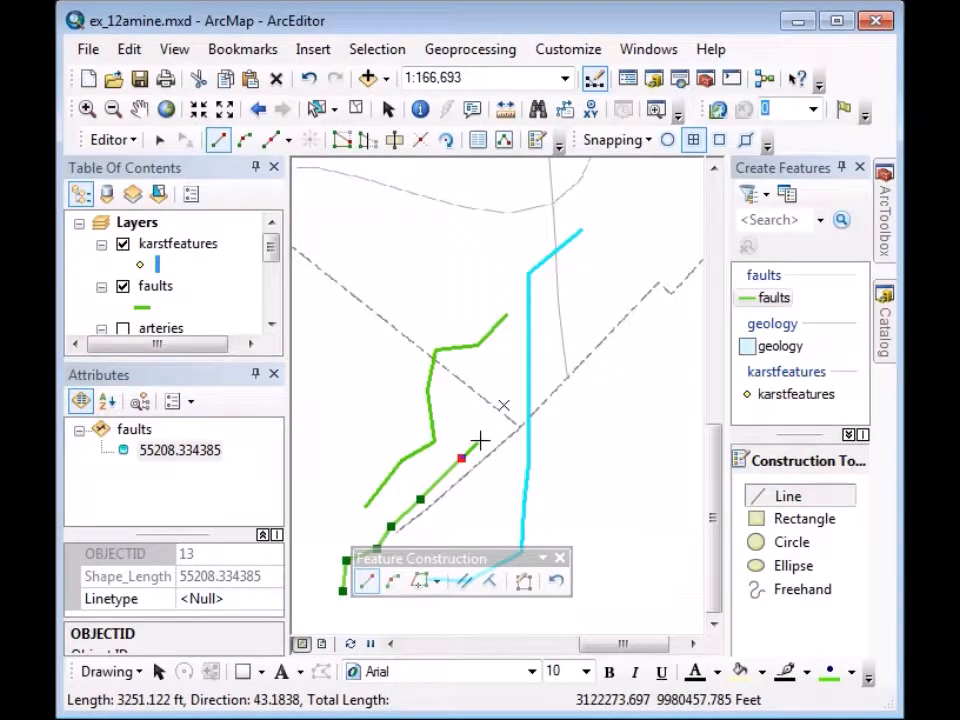
pyautogui.doubleClick(480, 440)
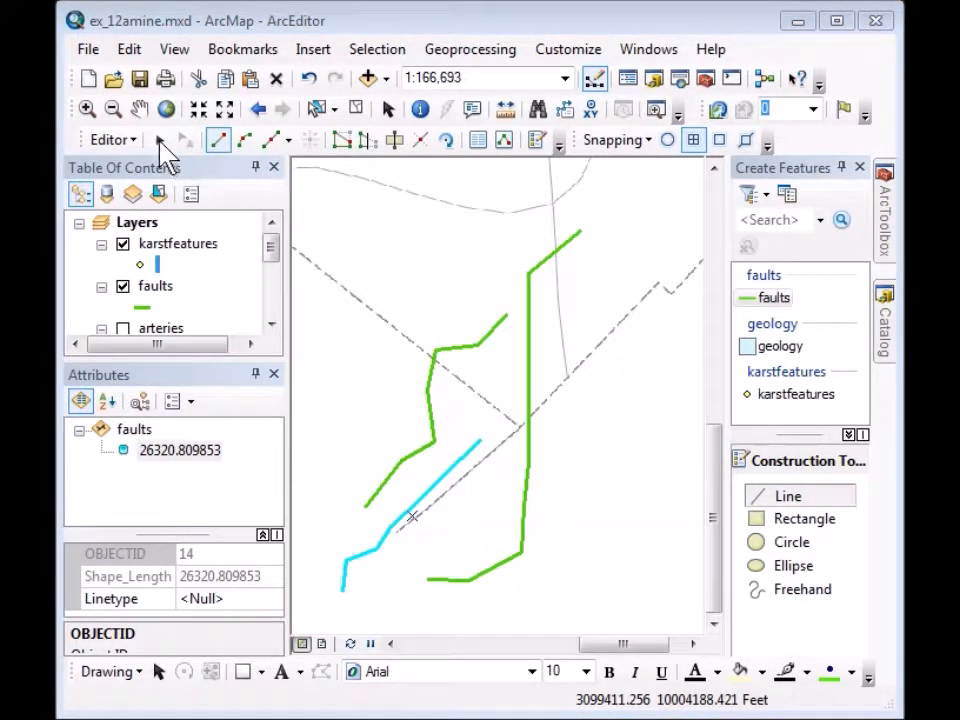
# Box-select the three new fault lines (OBJECTIDs 12–14) and delete them.
pyautogui.click(159, 139)
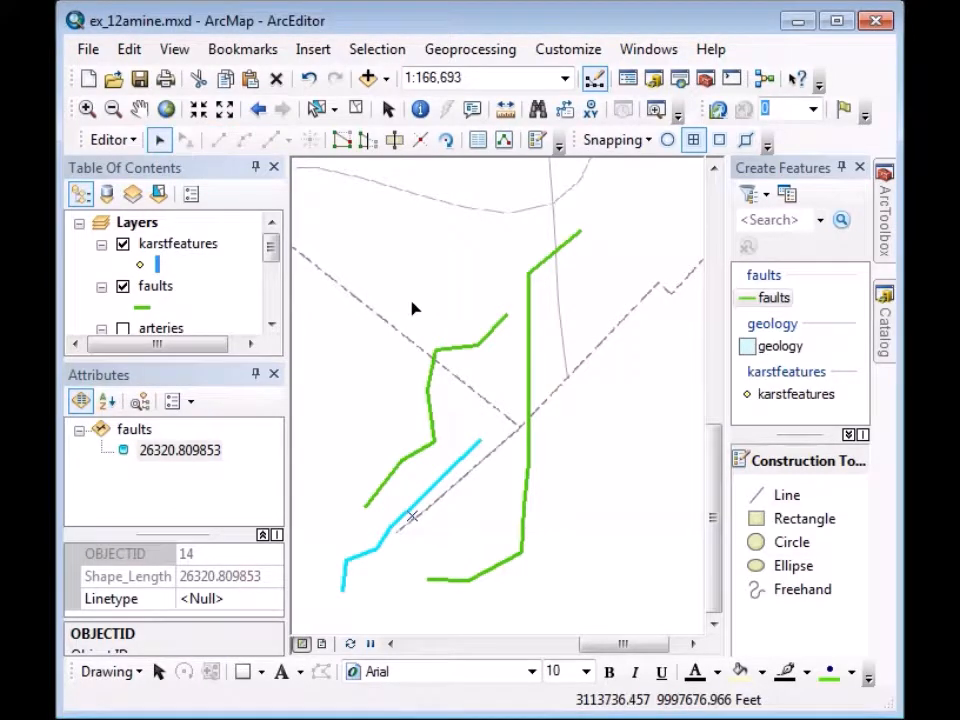
pyautogui.moveTo(411, 298); pyautogui.dragTo(575, 505)
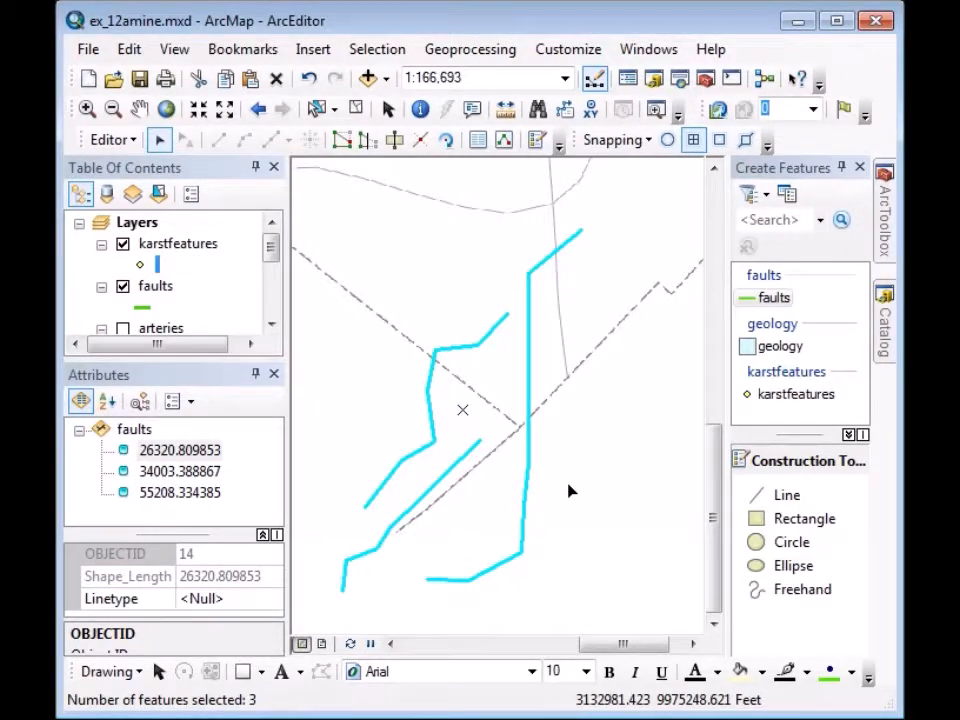
pyautogui.press('Delete')
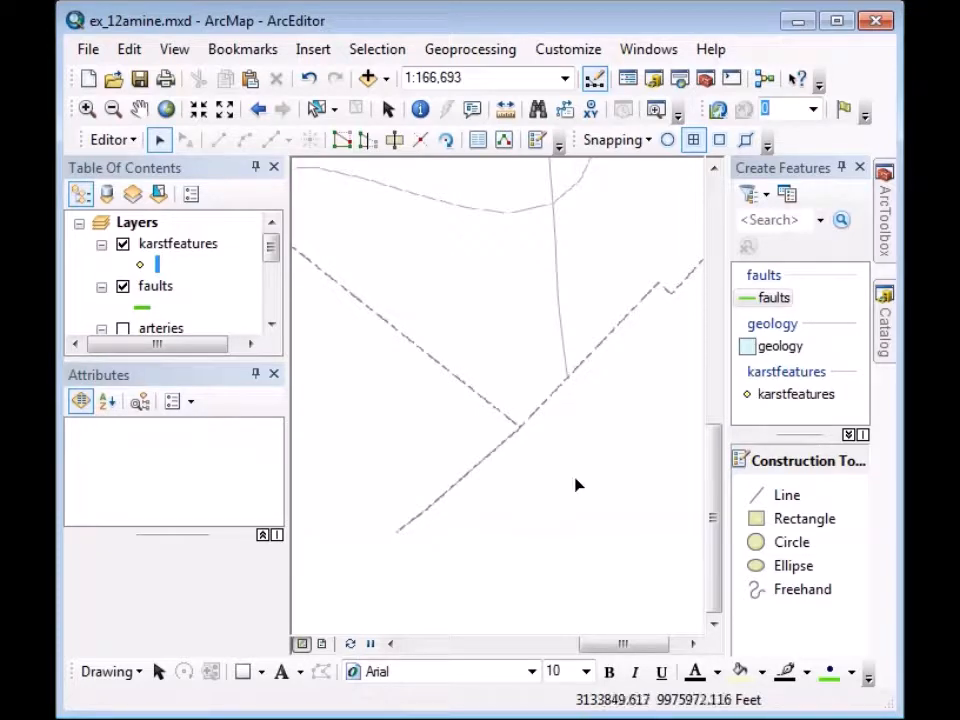
# With the geology Polygon tool, trace the outline's western and lower boundary along the dashed fault.
pyautogui.click(765, 352)
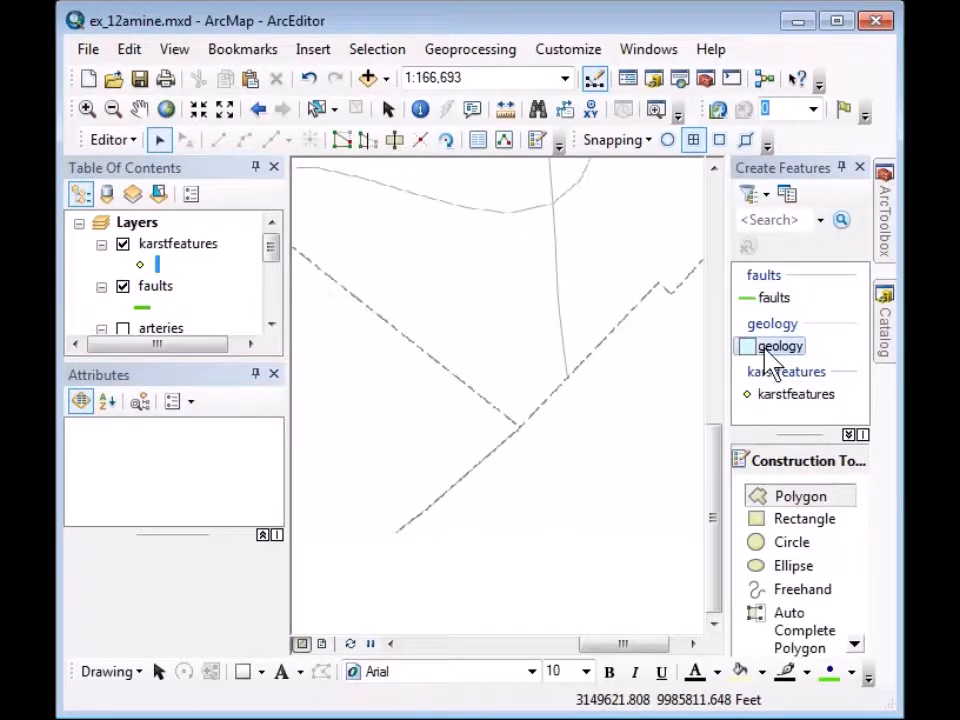
pyautogui.click(790, 496)
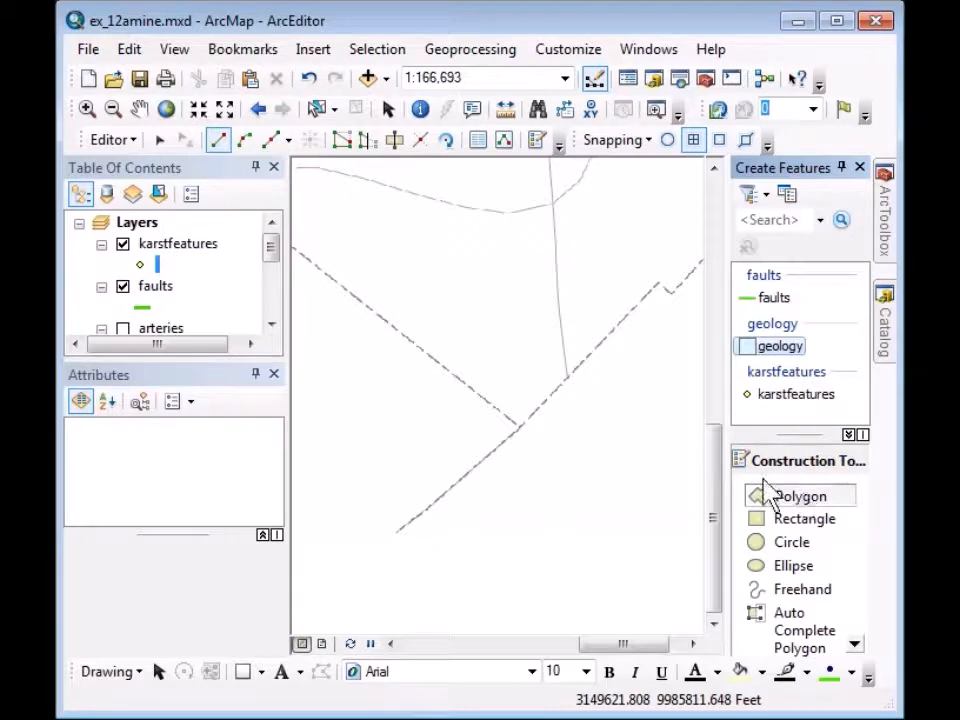
pyautogui.click(436, 288)
pyautogui.click(419, 311)
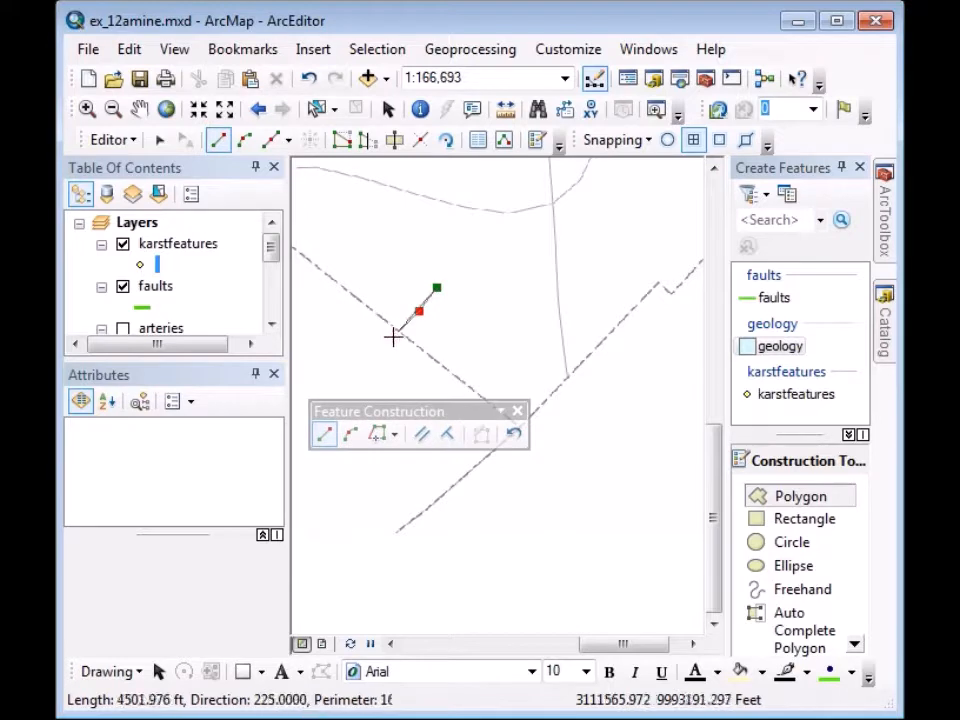
pyautogui.click(393, 337)
pyautogui.click(398, 374)
pyautogui.click(431, 404)
pyautogui.click(493, 424)
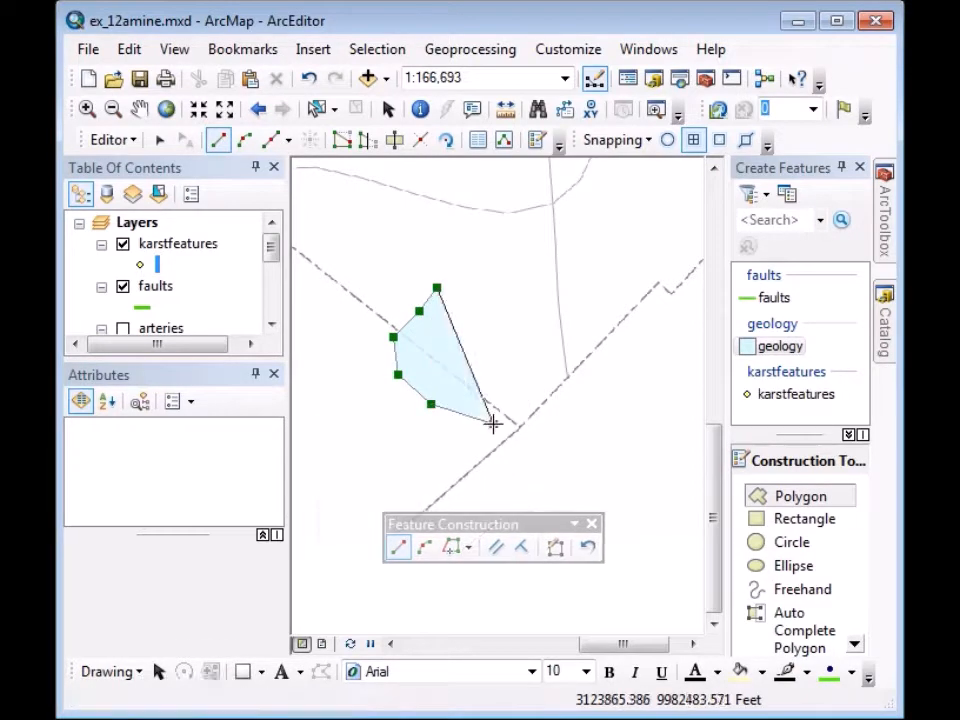
# Continue the outline to the upper right and along the top, then finish the polygon.
pyautogui.click(531, 405)
pyautogui.click(501, 393)
pyautogui.click(457, 388)
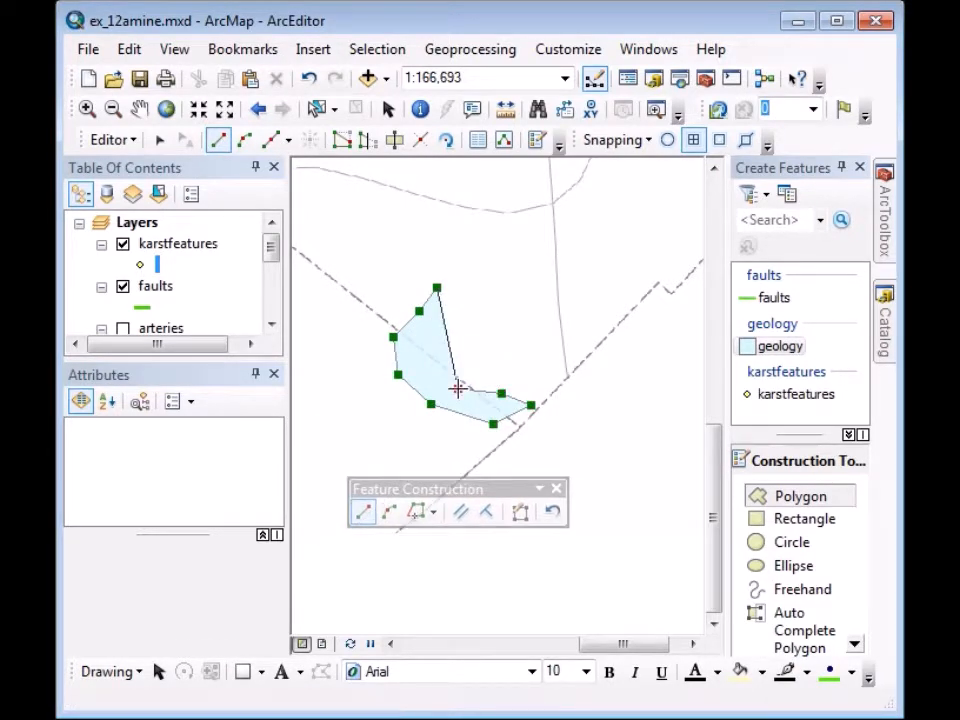
pyautogui.click(477, 354)
pyautogui.click(520, 340)
pyautogui.click(579, 311)
pyautogui.click(547, 281)
pyautogui.click(515, 310)
pyautogui.click(485, 296)
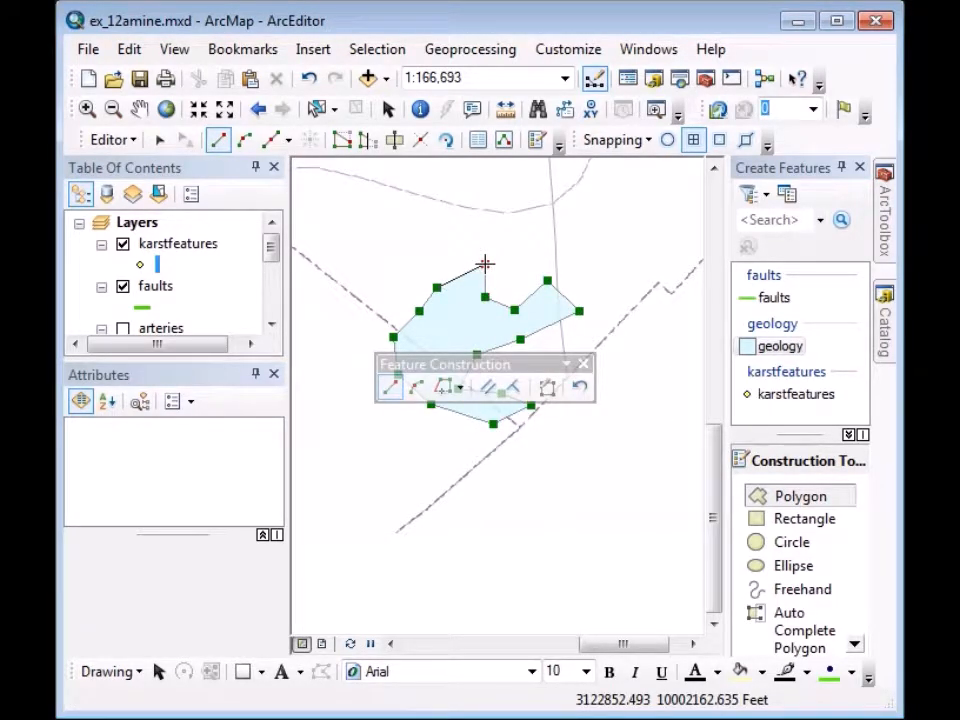
pyautogui.doubleClick(485, 263)
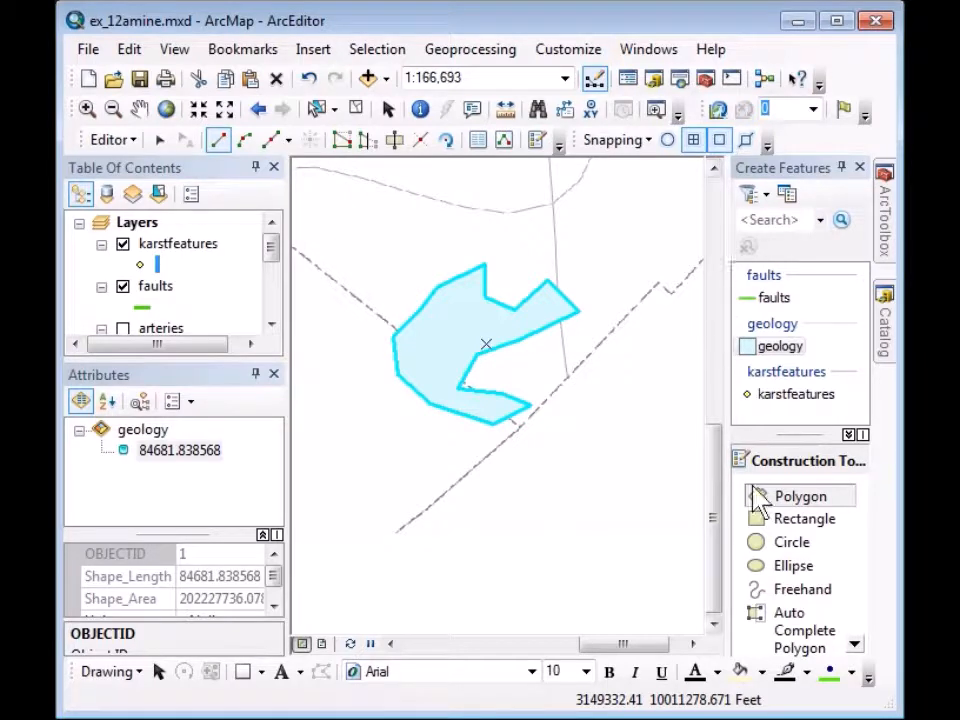
# Using Auto Complete Polygon, trace the eastern polygon adjoining the first and finish with F2.
pyautogui.click(799, 639)
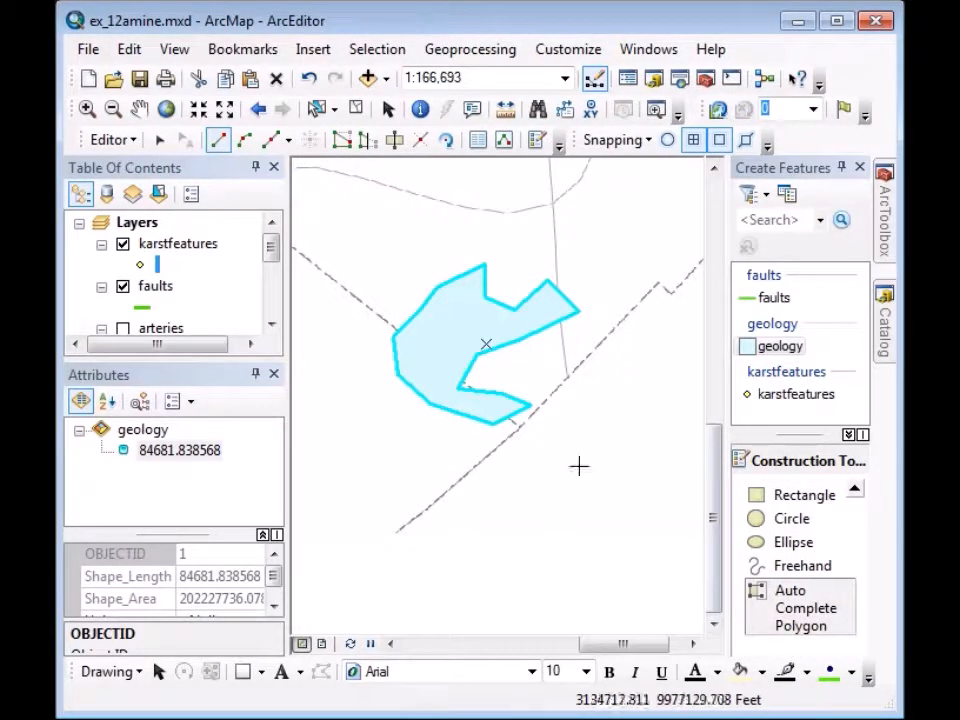
pyautogui.click(489, 404)
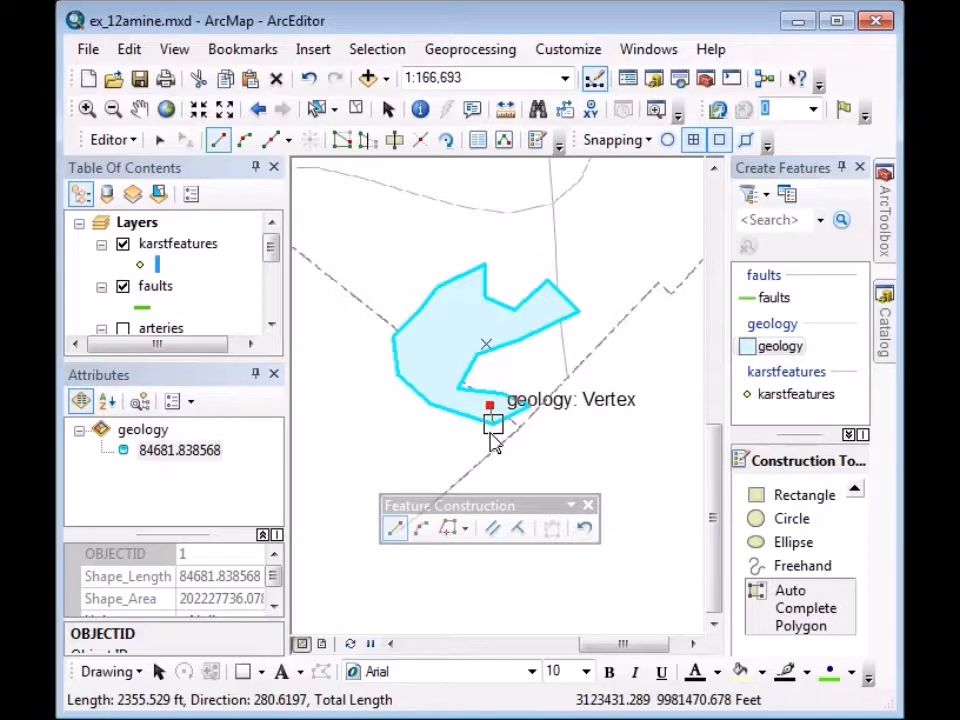
pyautogui.click(491, 437)
pyautogui.click(539, 457)
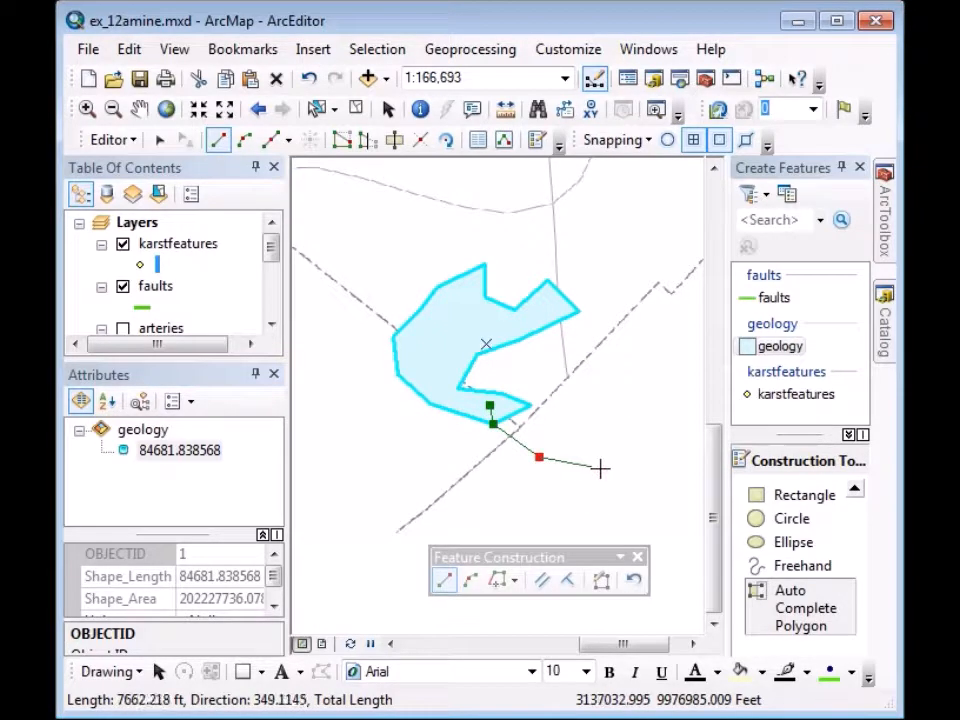
pyautogui.click(601, 468)
pyautogui.click(636, 426)
pyautogui.click(621, 399)
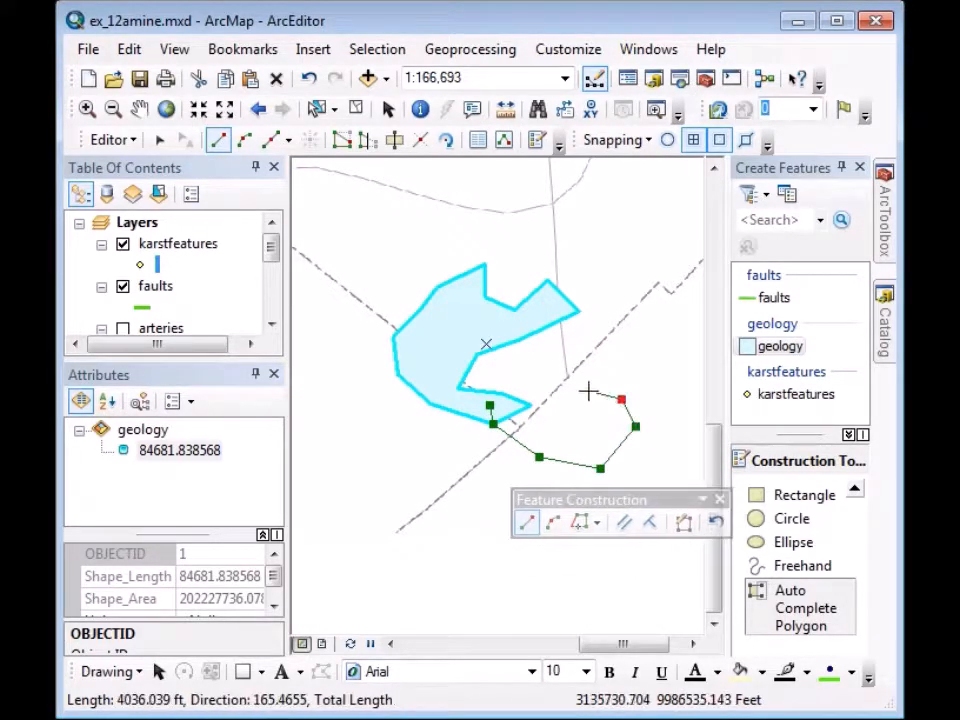
pyautogui.click(586, 386)
pyautogui.click(602, 352)
pyautogui.click(636, 326)
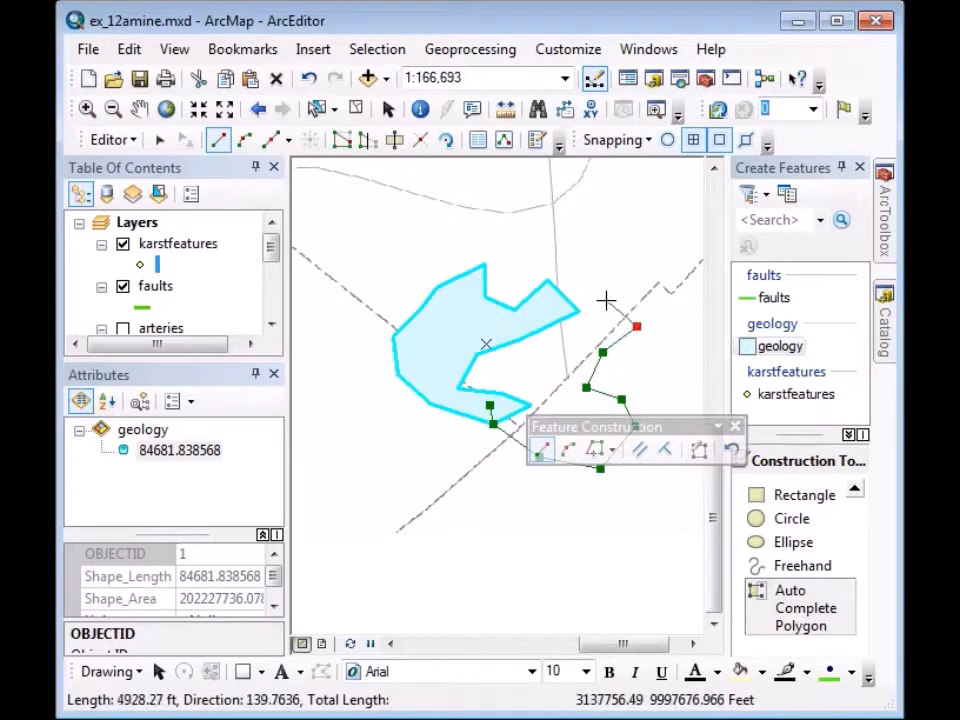
pyautogui.click(606, 299)
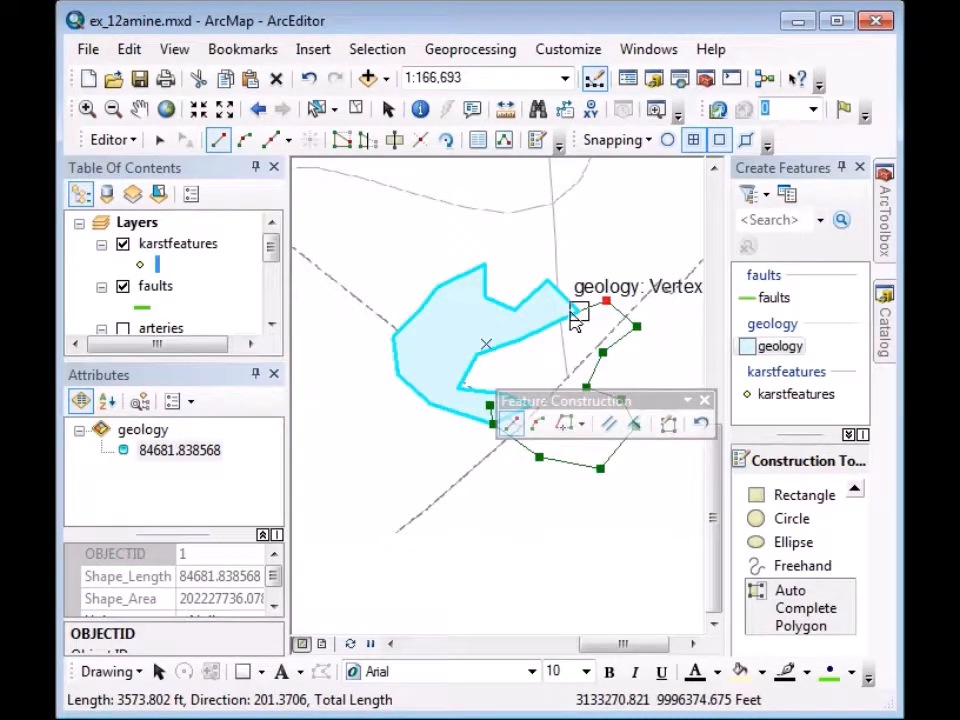
pyautogui.click(577, 312)
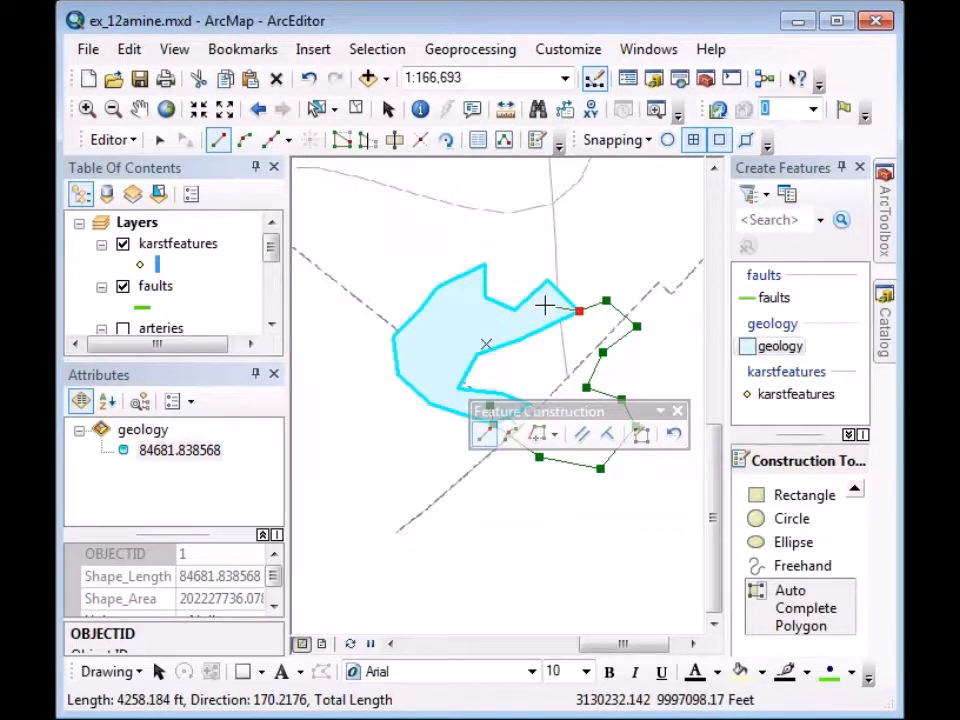
pyautogui.press('F2')
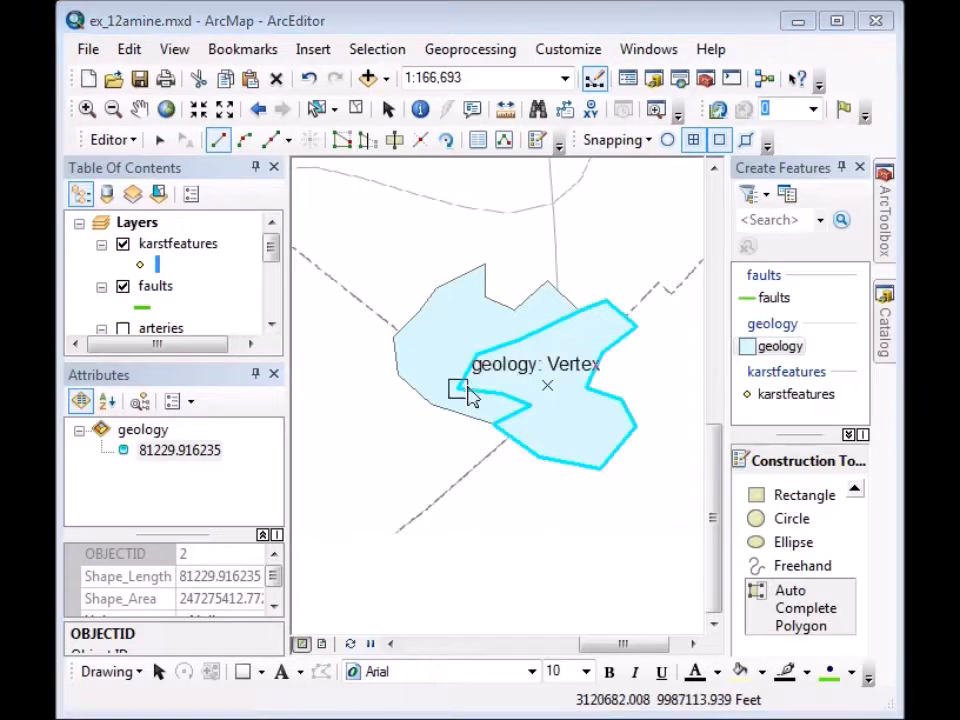
# Trace the larger southwest polygon snapping to existing vertices, finishing with F2.
pyautogui.click(425, 342)
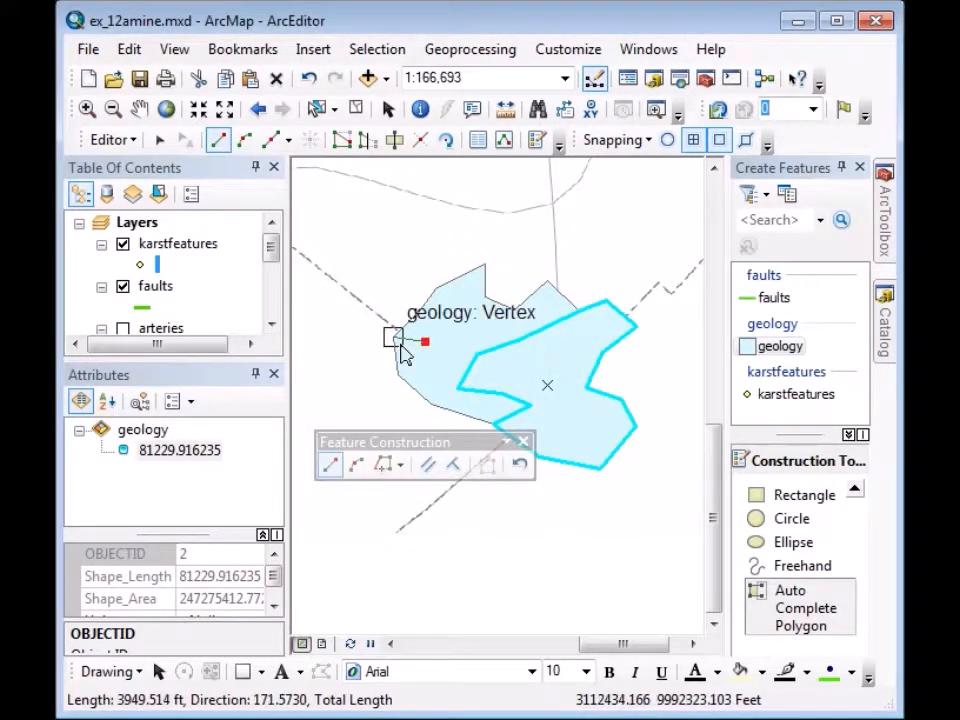
pyautogui.click(397, 346)
pyautogui.click(358, 340)
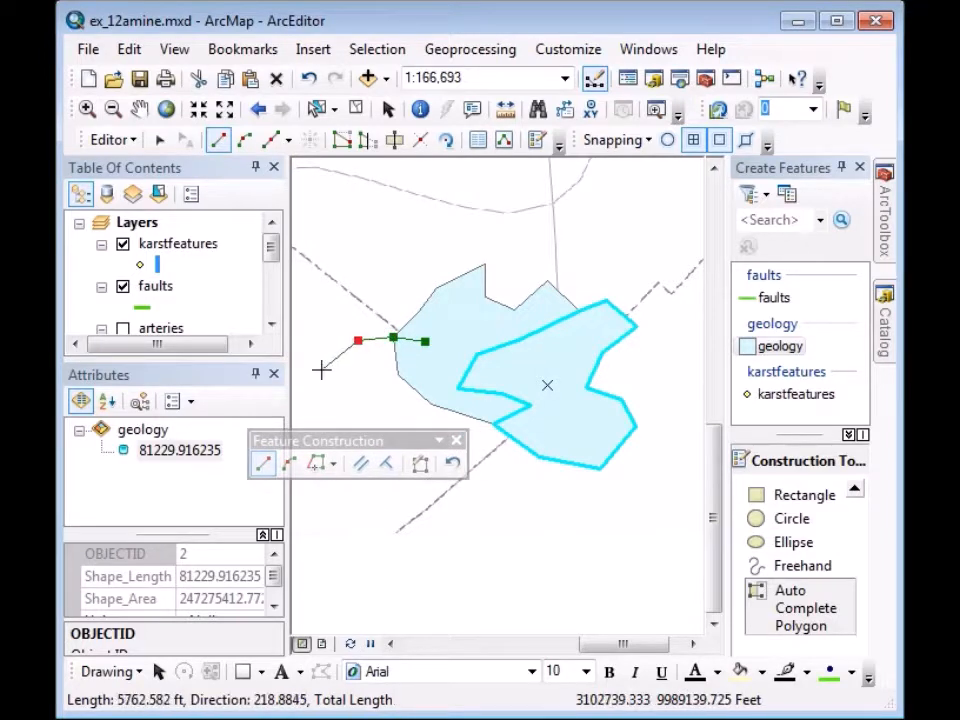
pyautogui.click(321, 370)
pyautogui.click(313, 421)
pyautogui.click(324, 478)
pyautogui.click(393, 499)
pyautogui.click(449, 553)
pyautogui.click(520, 585)
pyautogui.click(575, 561)
pyautogui.click(571, 519)
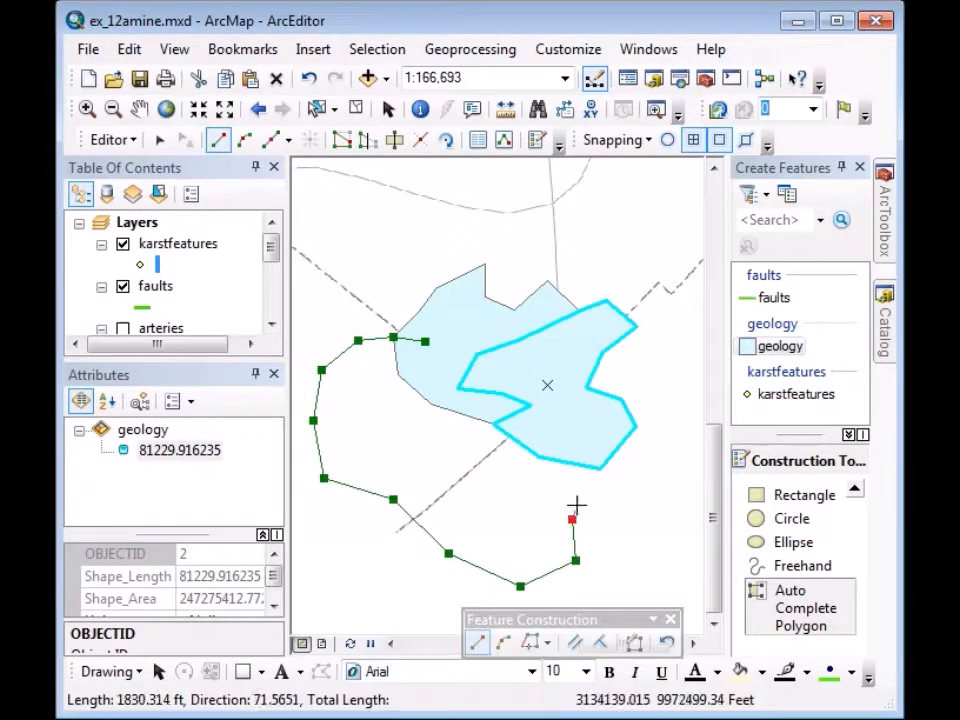
pyautogui.click(605, 509)
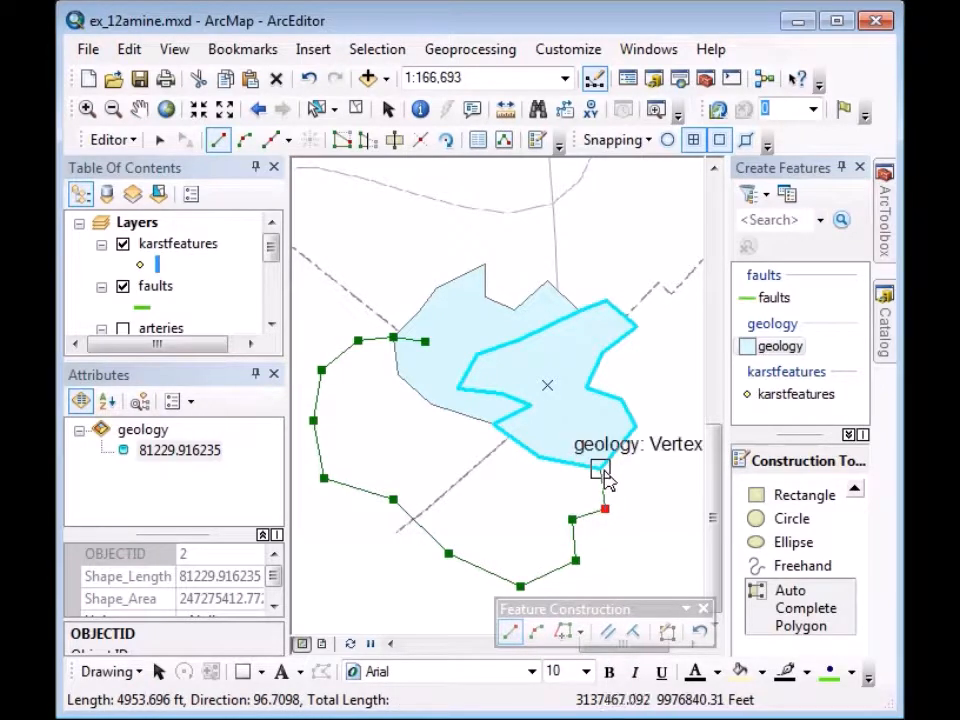
pyautogui.click(609, 478)
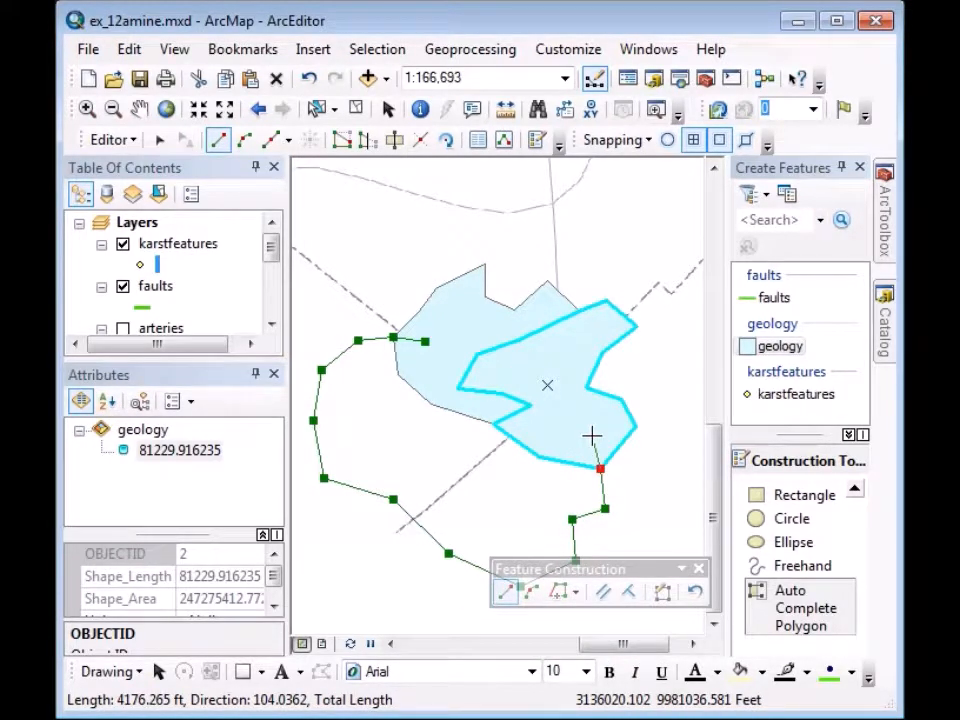
pyautogui.press('F2')
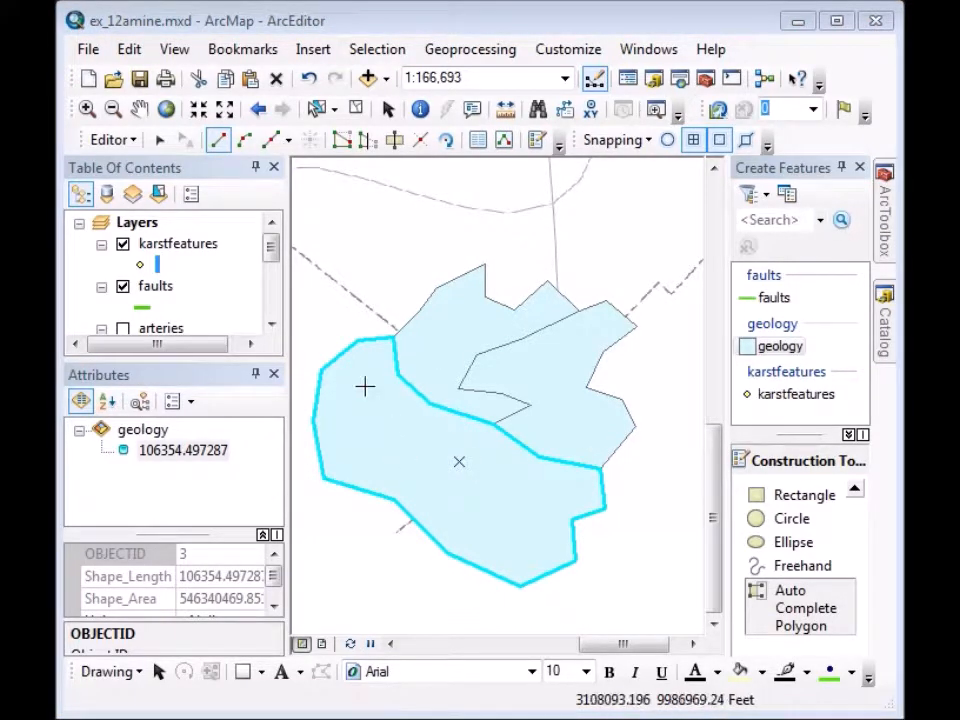
# Select the large lower polygon and cut it in two with a line running north to the shared boundary.
pyautogui.click(158, 141)
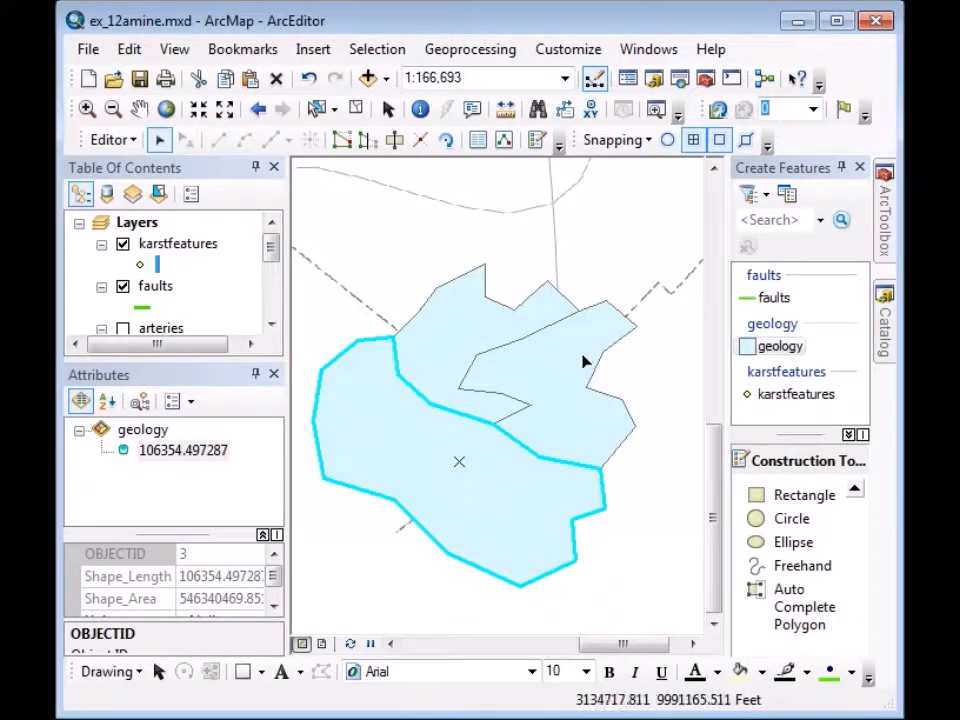
pyautogui.click(580, 360)
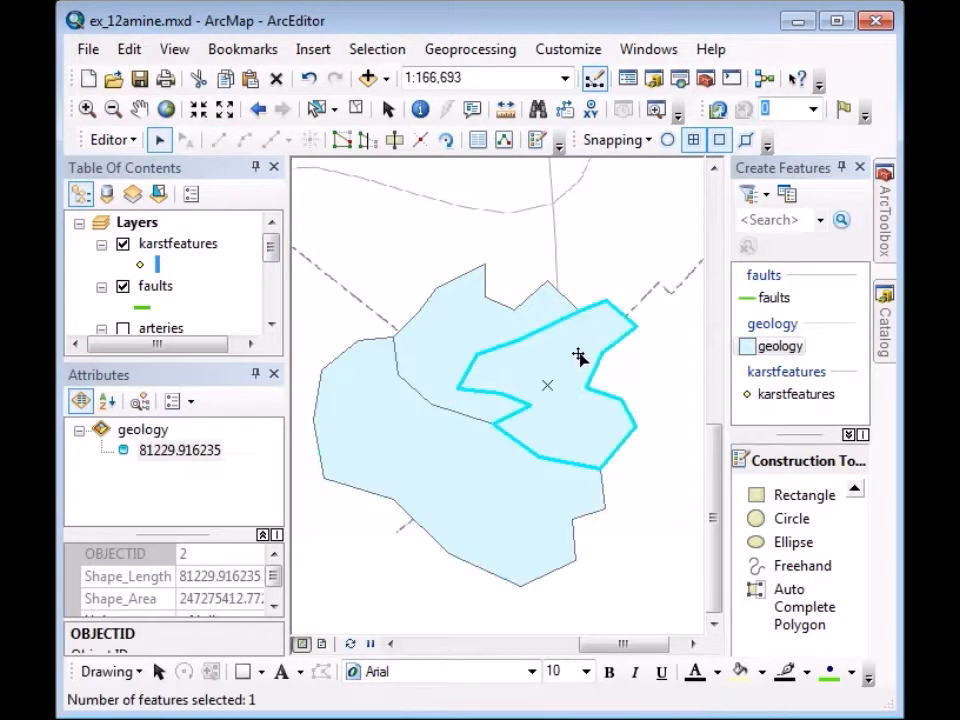
pyautogui.click(436, 455)
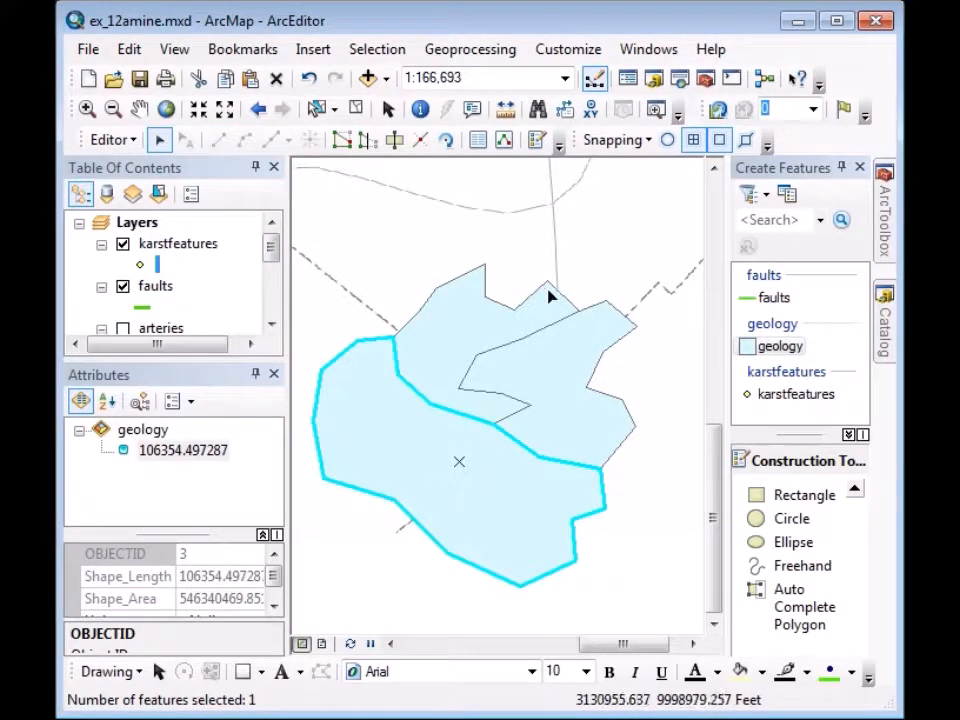
pyautogui.click(395, 140)
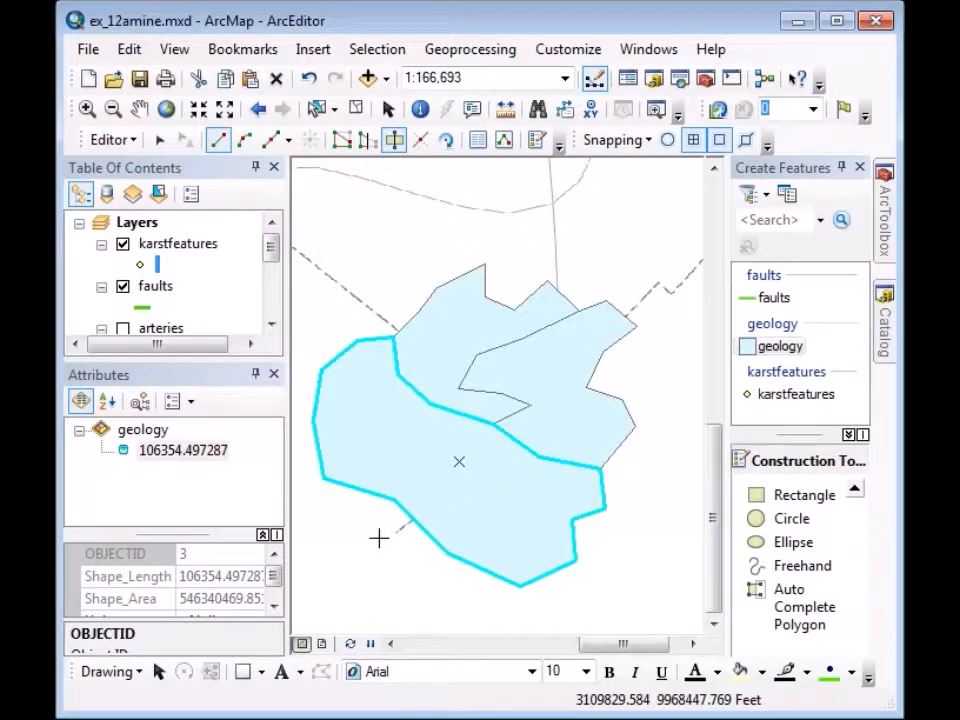
pyautogui.click(378, 538)
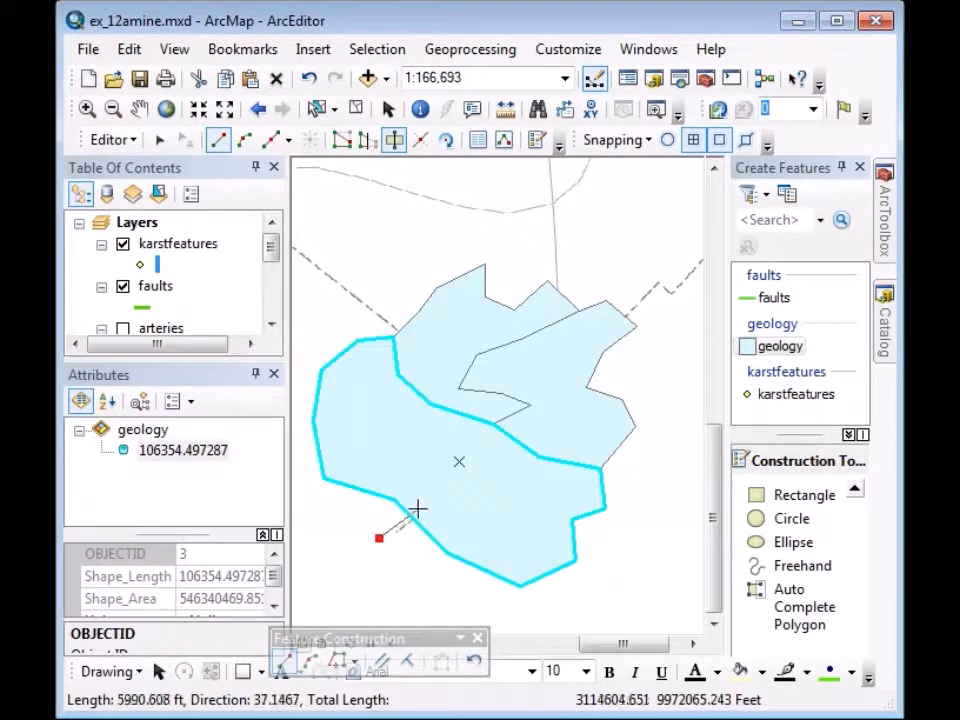
pyautogui.click(420, 510)
pyautogui.click(429, 484)
pyautogui.click(420, 456)
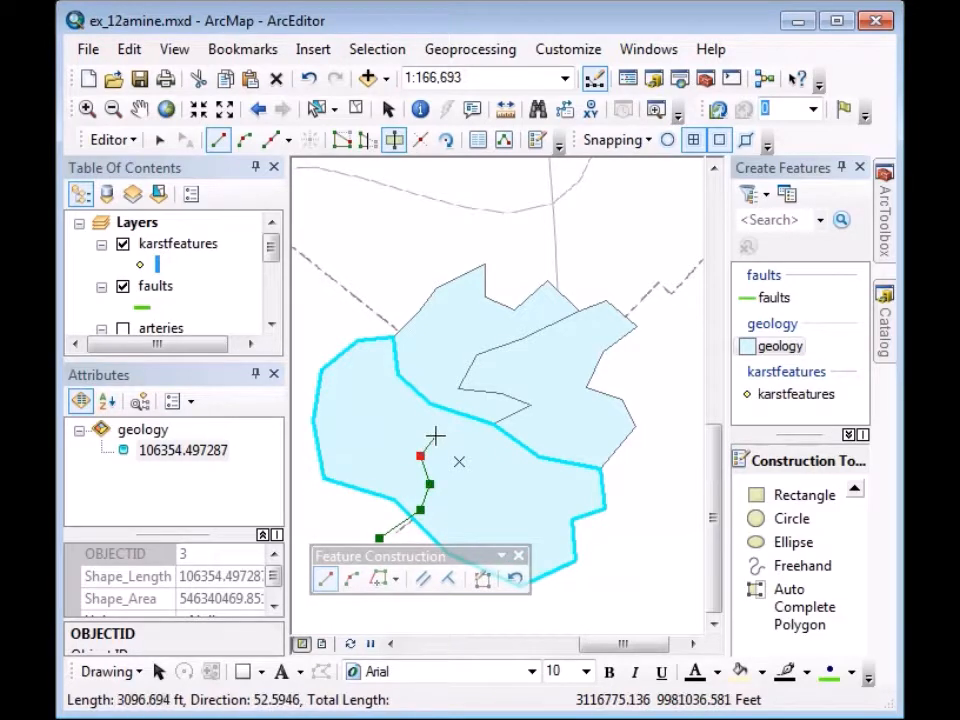
pyautogui.click(435, 436)
pyautogui.click(474, 440)
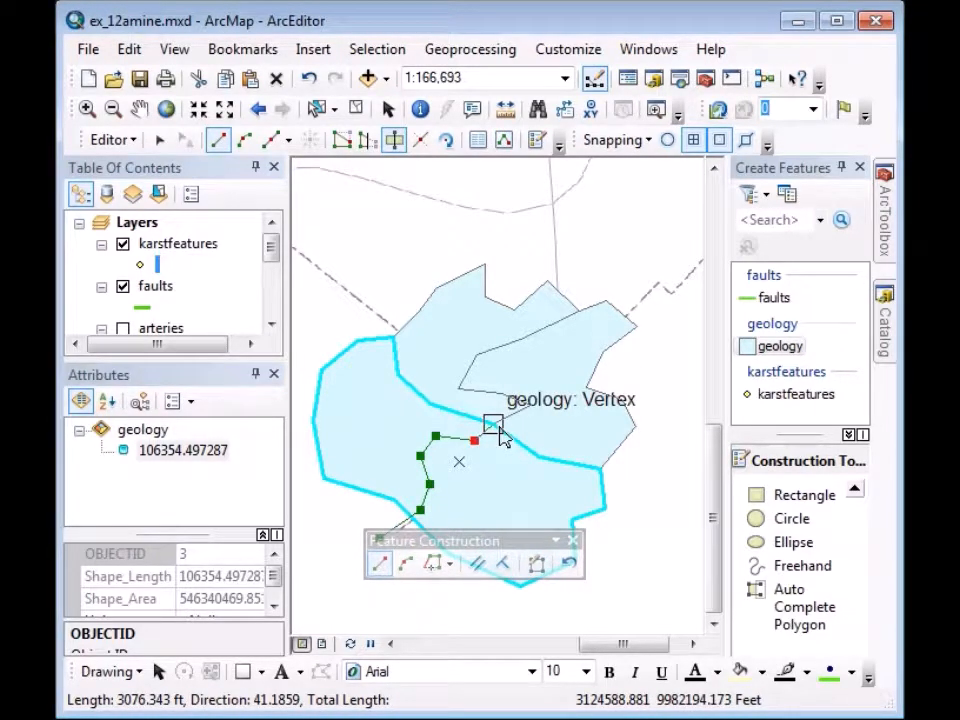
pyautogui.click(493, 425)
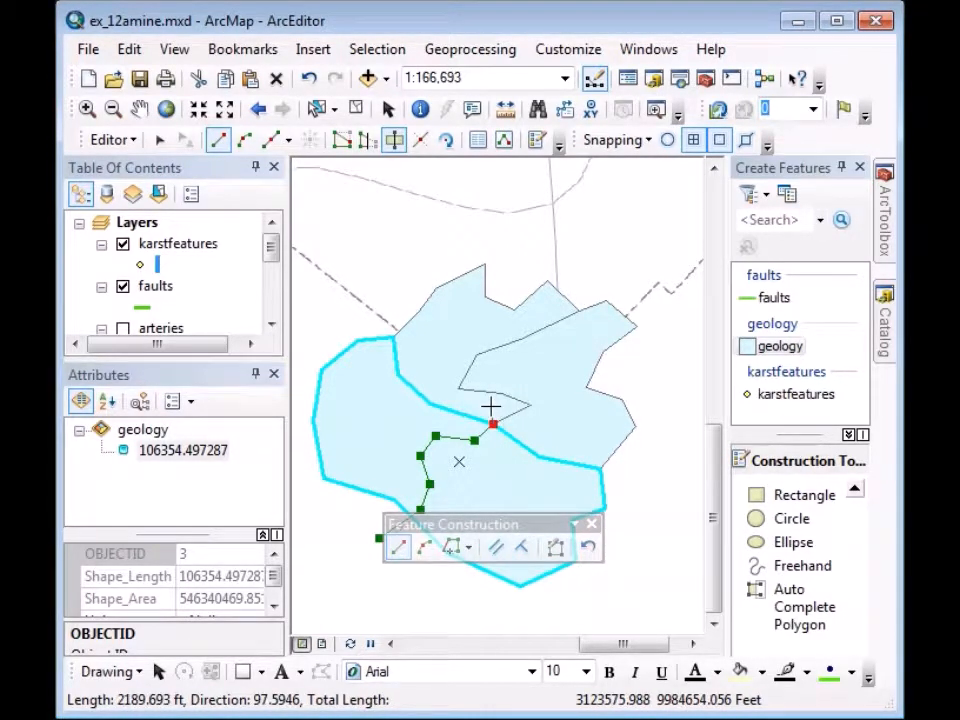
pyautogui.doubleClick(490, 405)
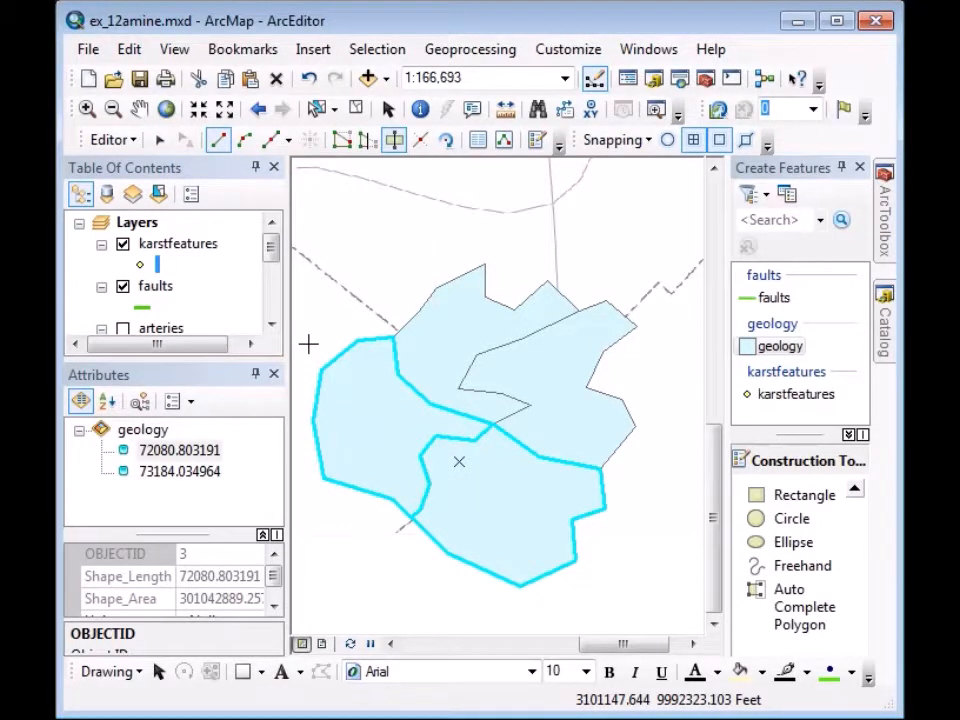
# Cut both pieces again with a diagonal line from the western edge to the southeast boundary.
pyautogui.click(308, 344)
pyautogui.click(321, 370)
pyautogui.click(374, 413)
pyautogui.click(399, 446)
pyautogui.click(420, 457)
pyautogui.click(458, 463)
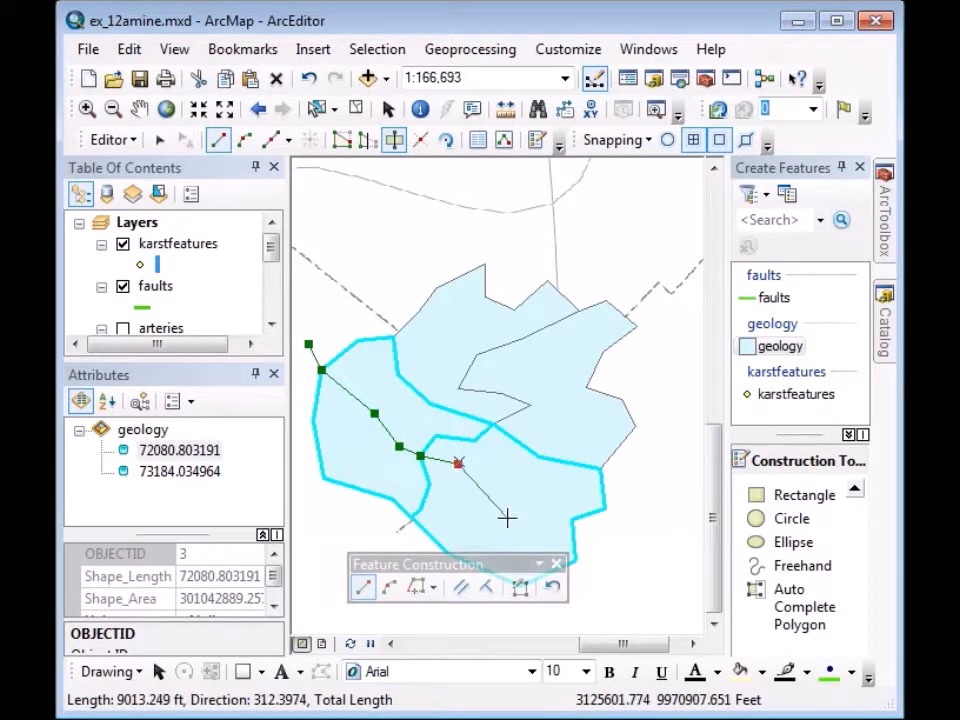
pyautogui.click(507, 517)
pyautogui.click(535, 513)
pyautogui.click(571, 519)
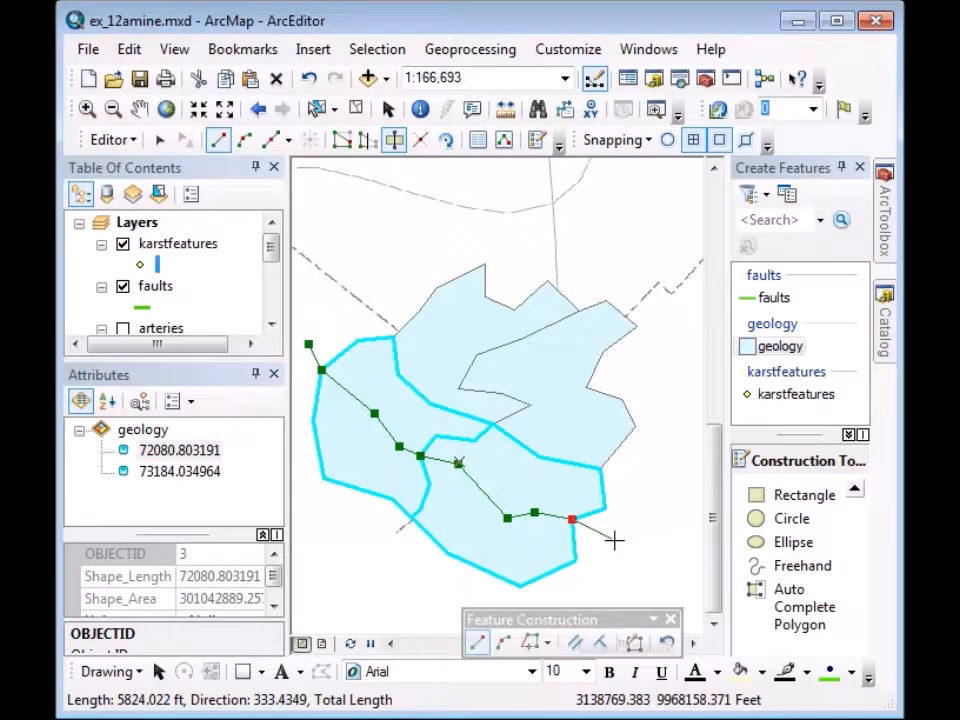
pyautogui.doubleClick(614, 540)
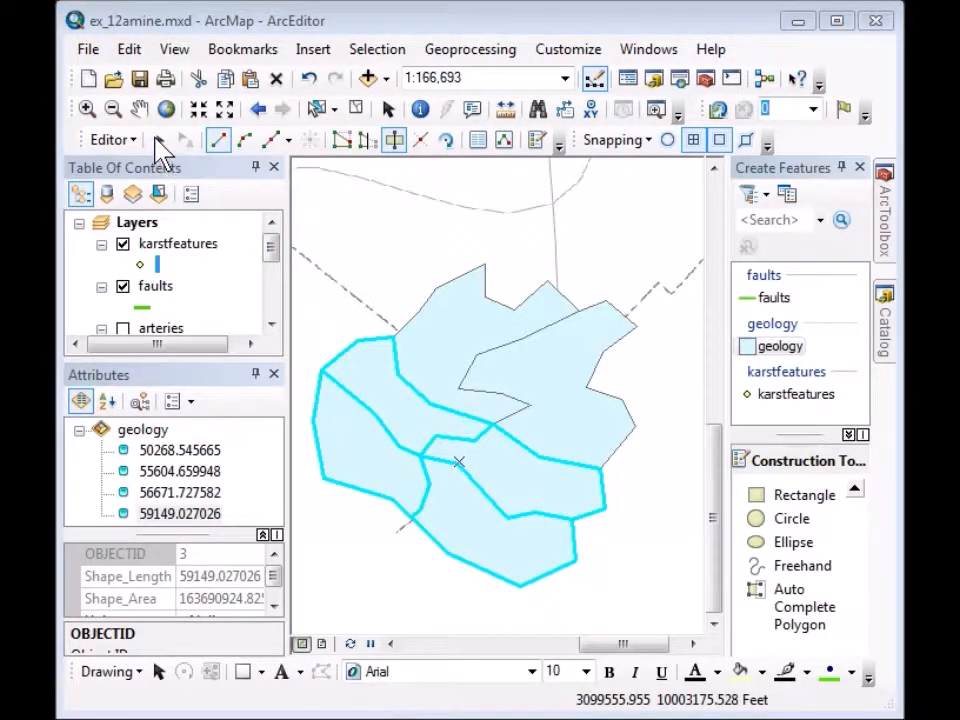
# Box-select all six geology polygons and delete them.
pyautogui.click(159, 141)
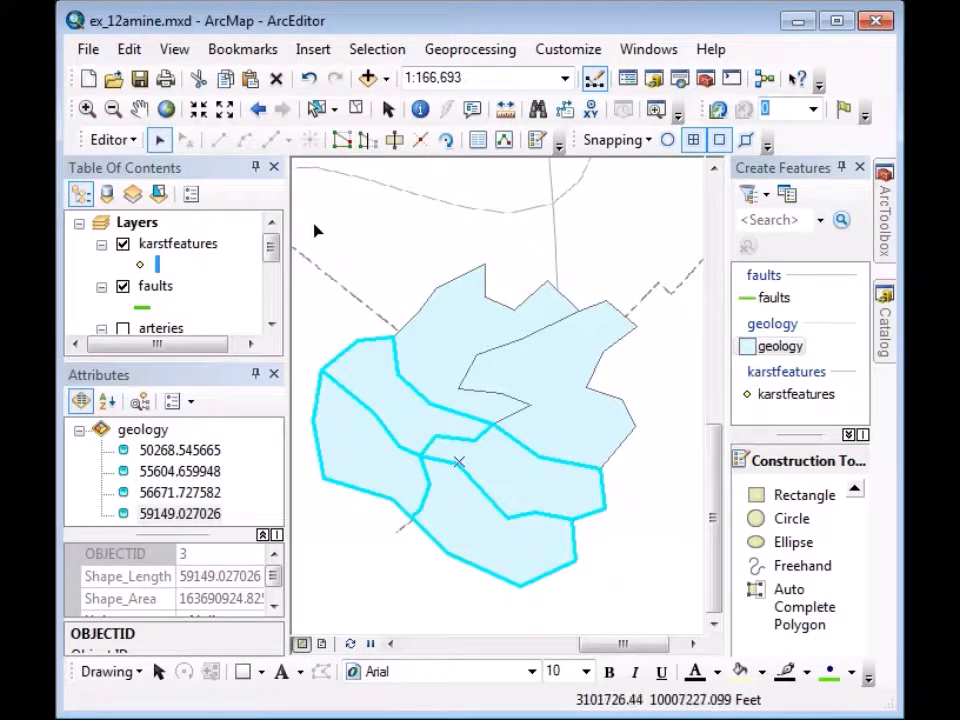
pyautogui.moveTo(313, 223); pyautogui.dragTo(643, 553)
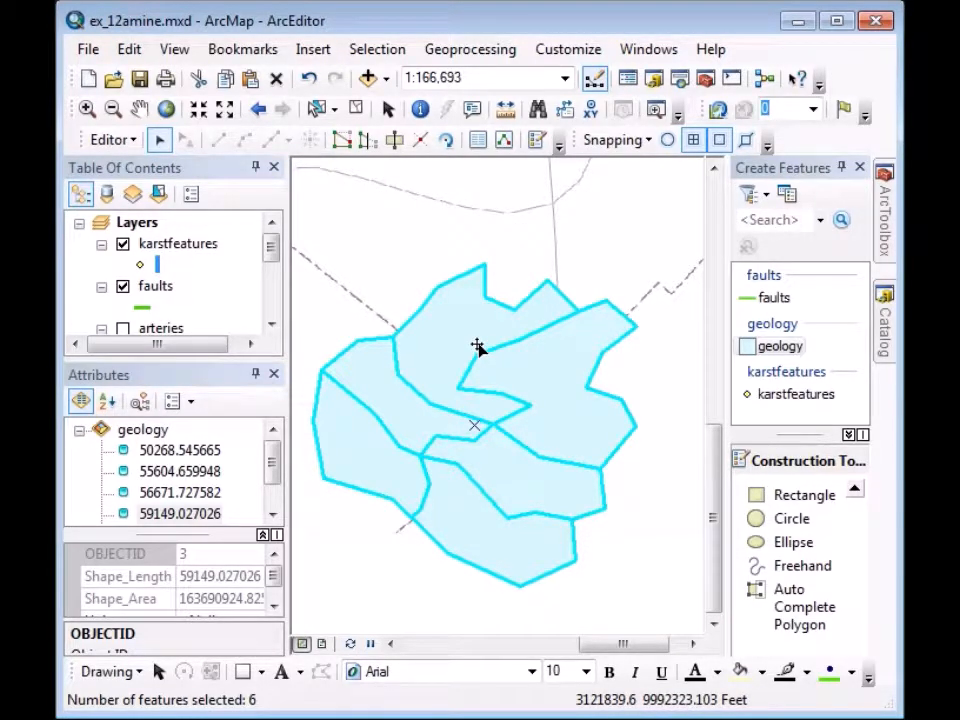
pyautogui.press('Delete')
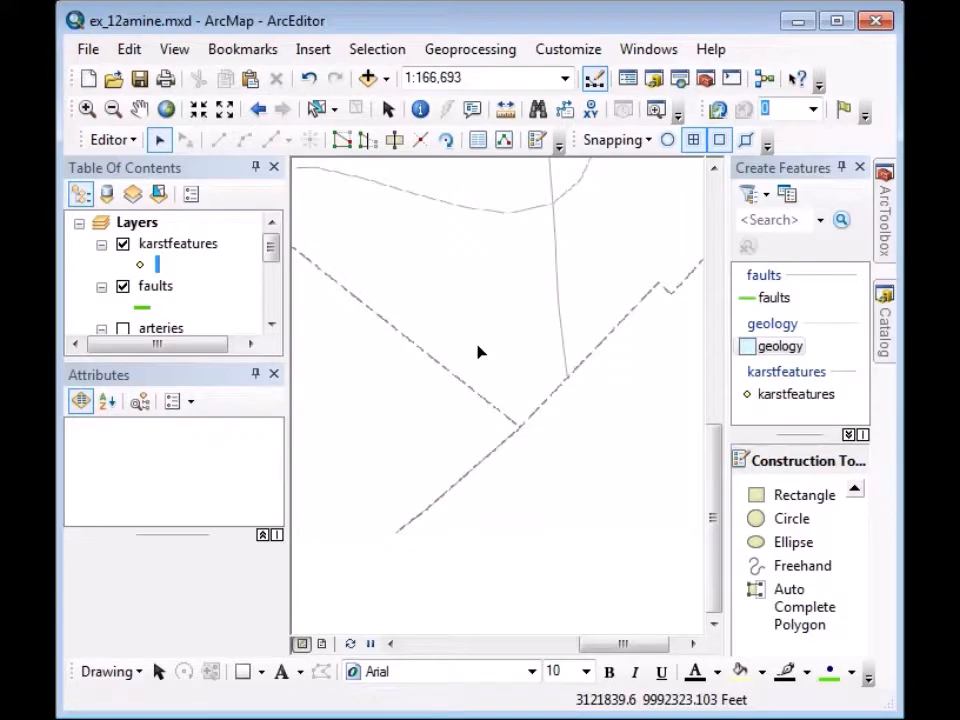
# Zoom to the full extent, then zoom in on the pink unit below the Kgru label.
pyautogui.click(167, 110)
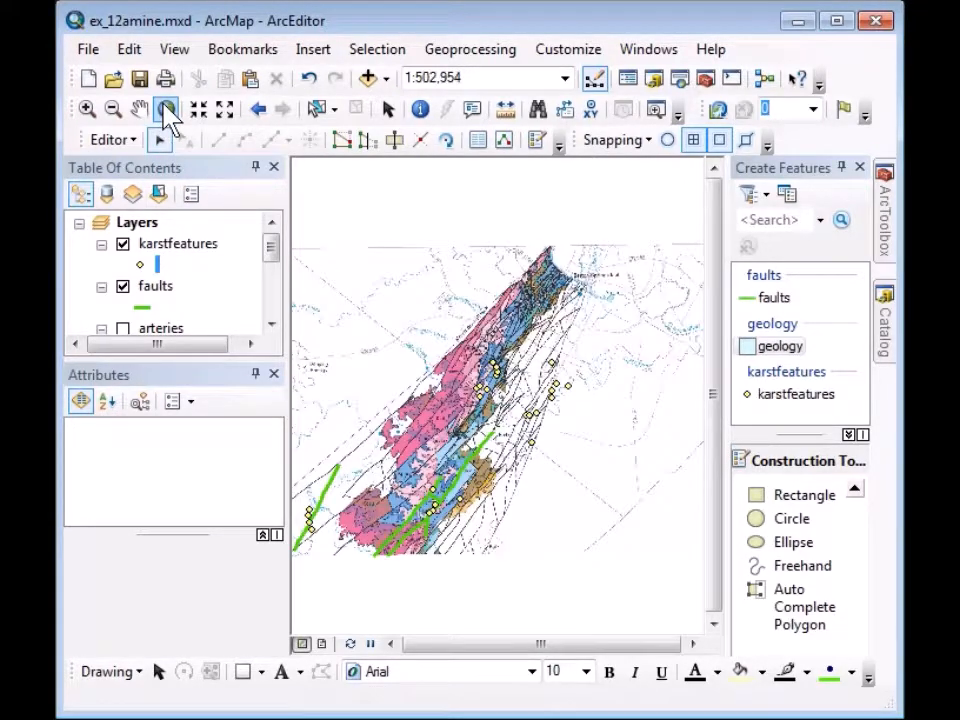
pyautogui.click(88, 109)
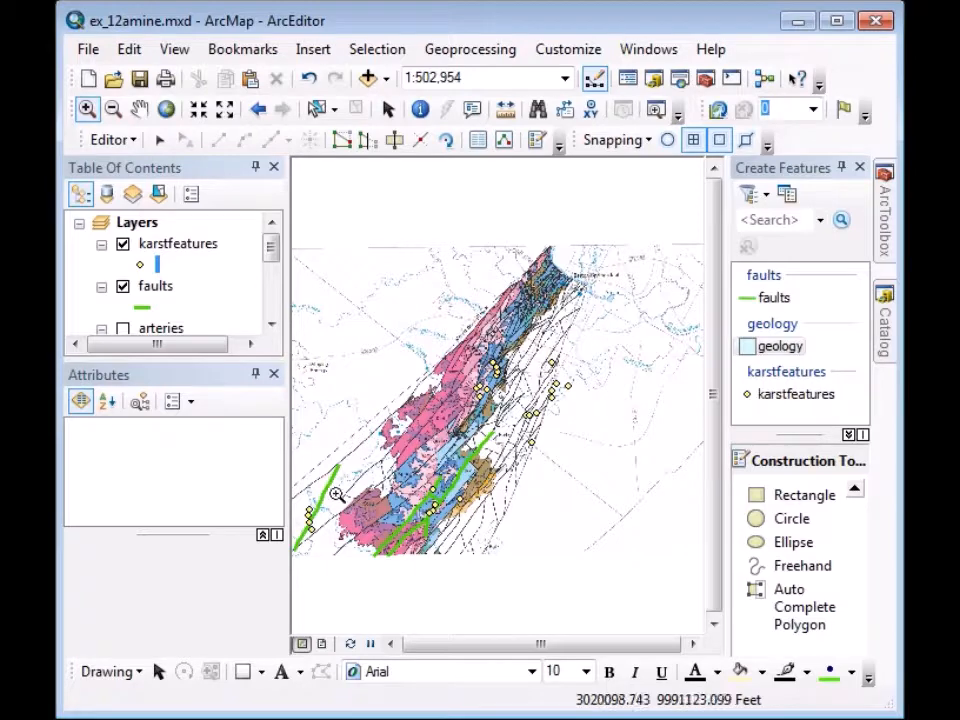
pyautogui.moveTo(329, 483); pyautogui.dragTo(407, 557)
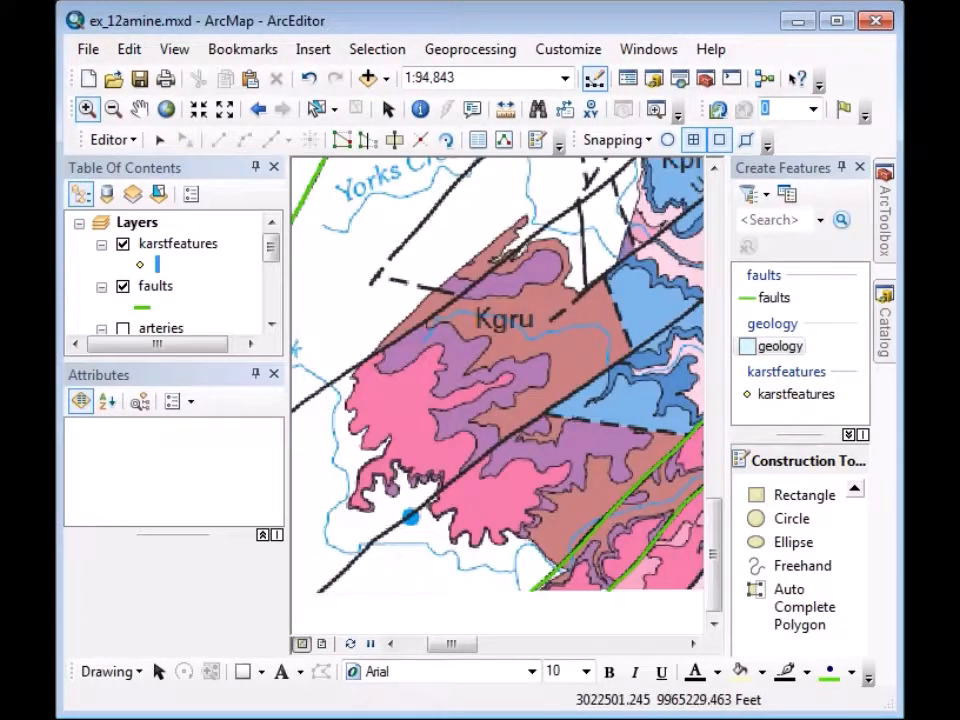
pyautogui.moveTo(338, 201); pyautogui.dragTo(655, 567)
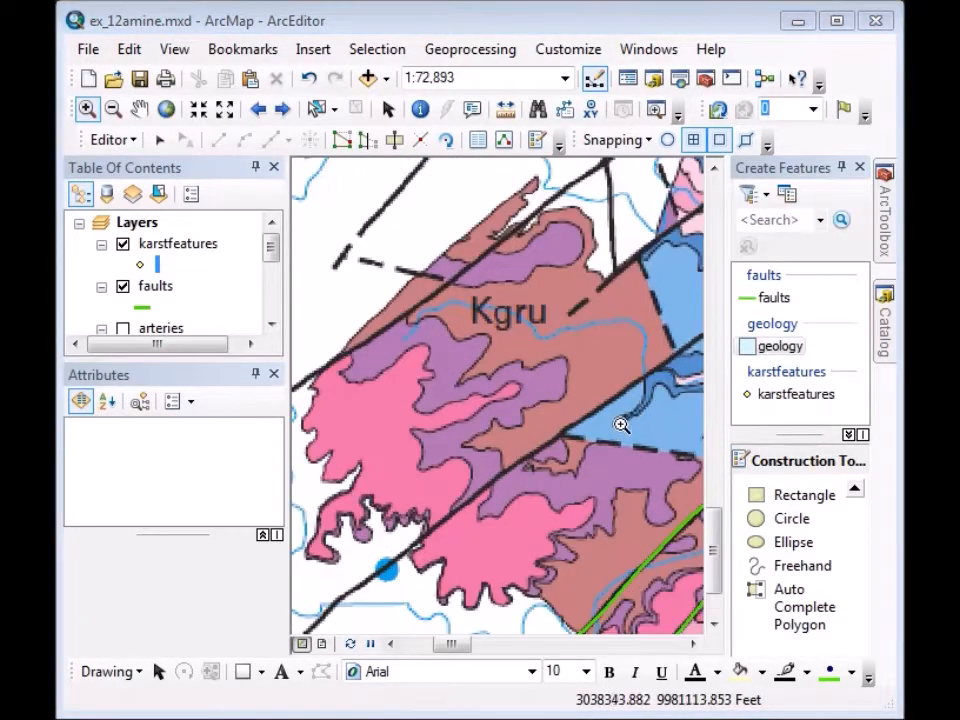
# Using the geology template, start a polygon tracing down the pink unit's left edge.
pyautogui.click(767, 352)
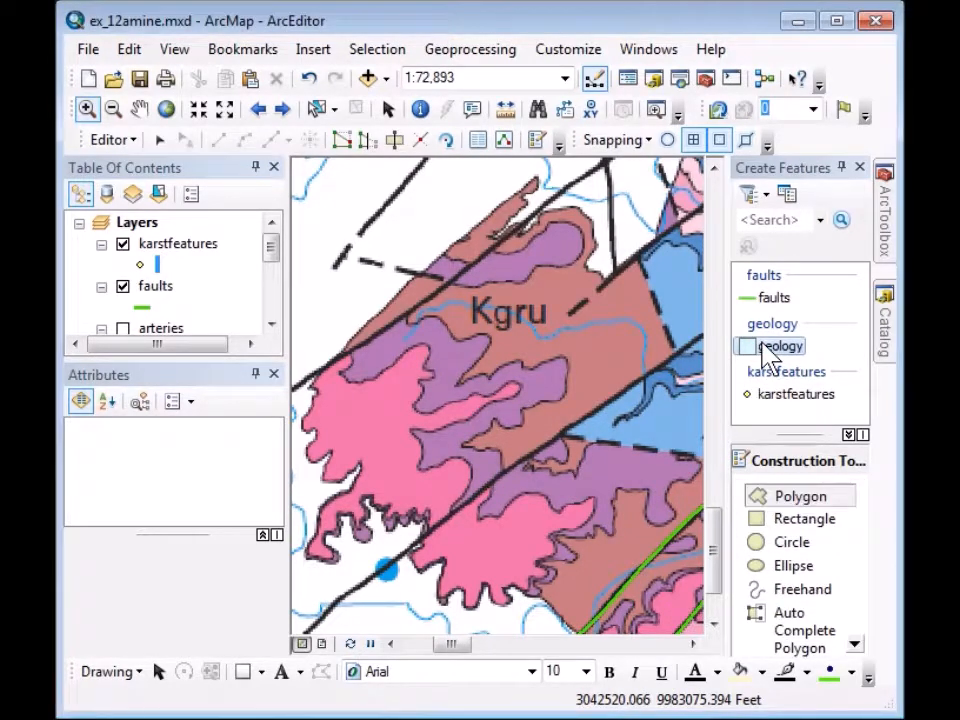
pyautogui.click(315, 370)
pyautogui.click(312, 378)
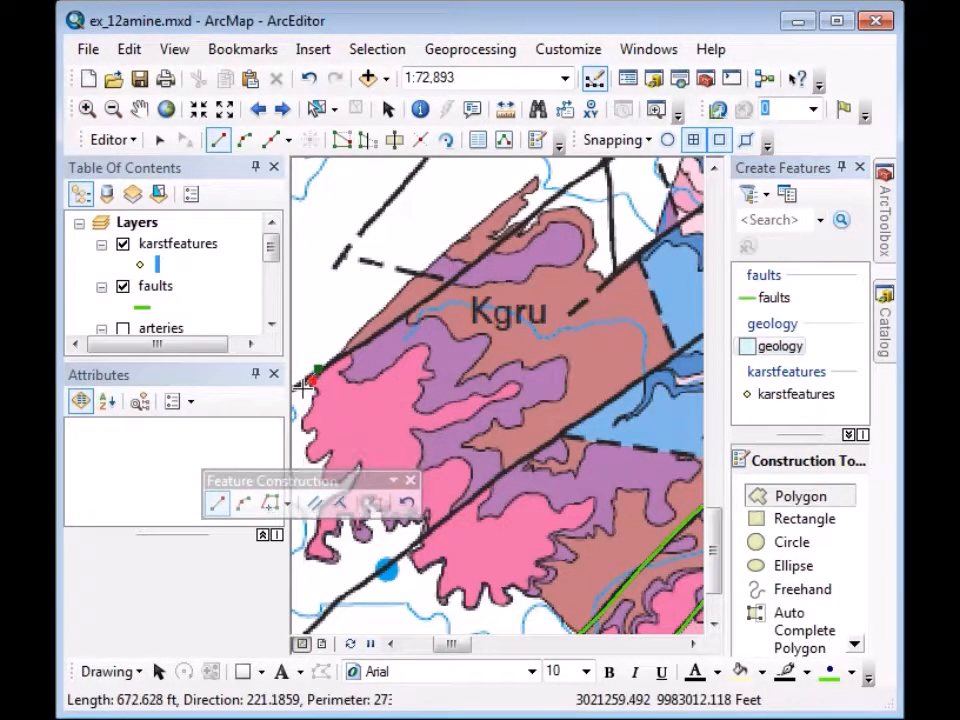
pyautogui.click(312, 381)
pyautogui.click(308, 393)
pyautogui.click(305, 406)
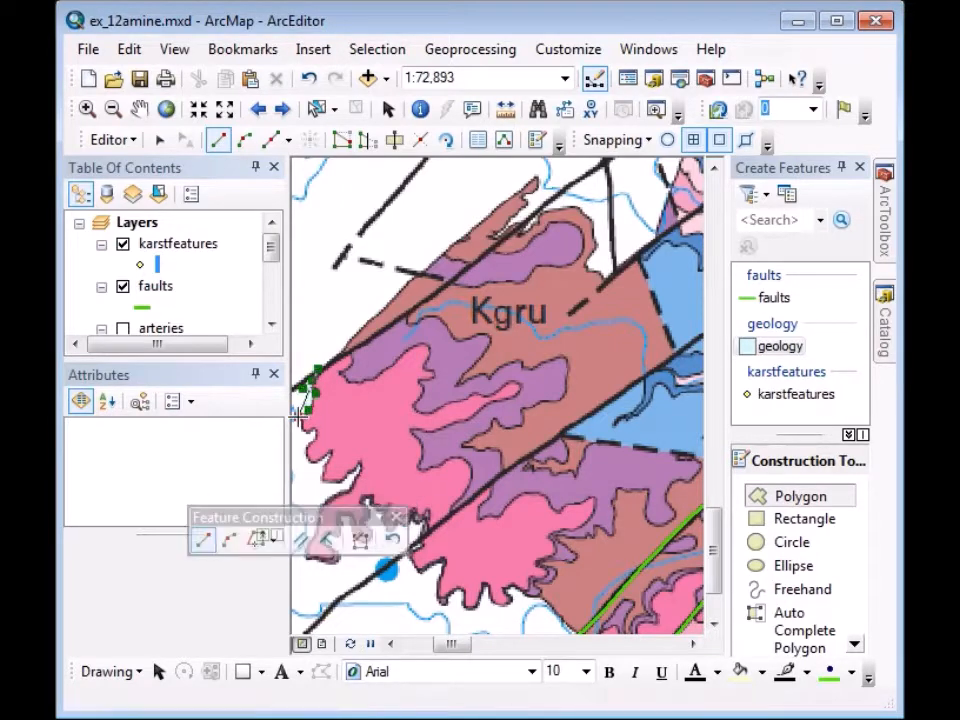
pyautogui.click(298, 417)
pyautogui.click(308, 427)
pyautogui.click(311, 436)
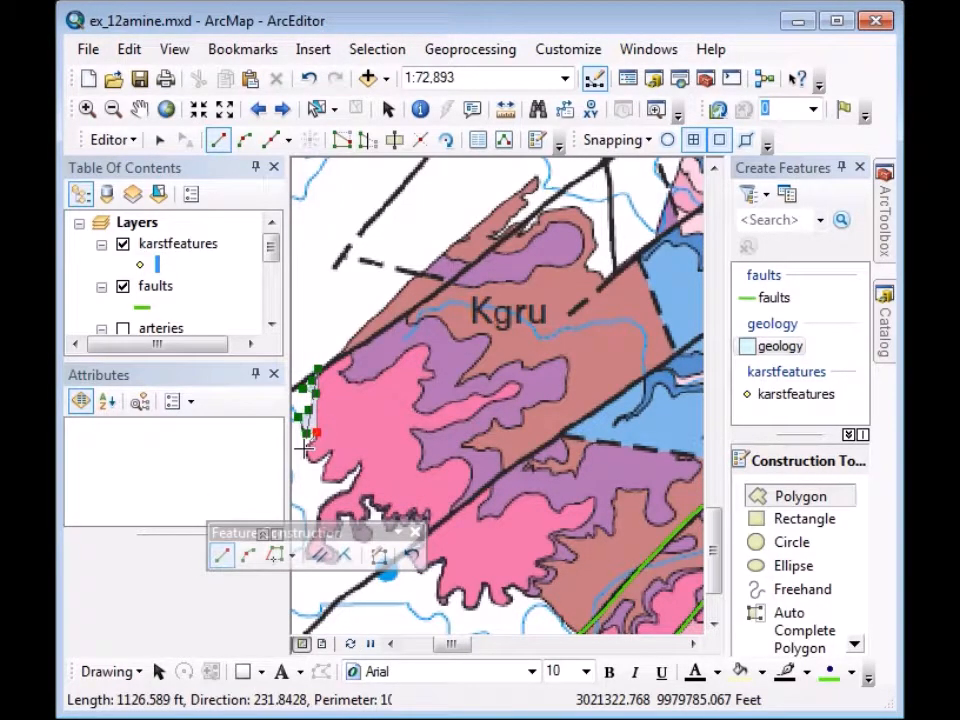
pyautogui.click(303, 449)
# Continue the outline along the pink unit's lower-left boundary.
pyautogui.click(312, 465)
pyautogui.click(323, 455)
pyautogui.click(327, 452)
pyautogui.click(327, 459)
pyautogui.click(329, 469)
pyautogui.click(333, 483)
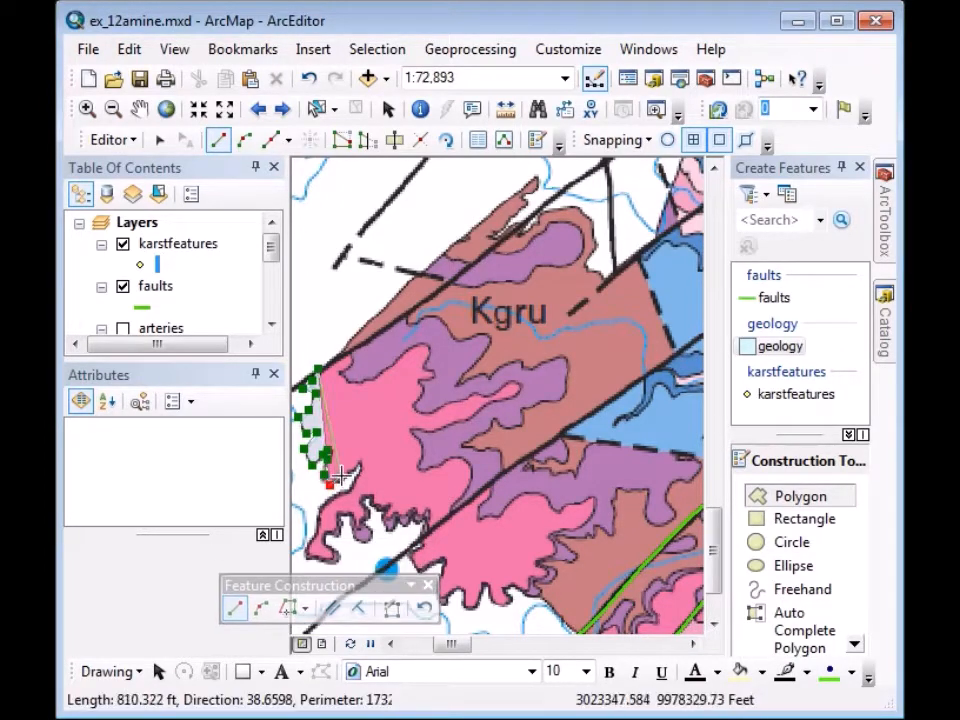
pyautogui.click(342, 475)
pyautogui.click(356, 466)
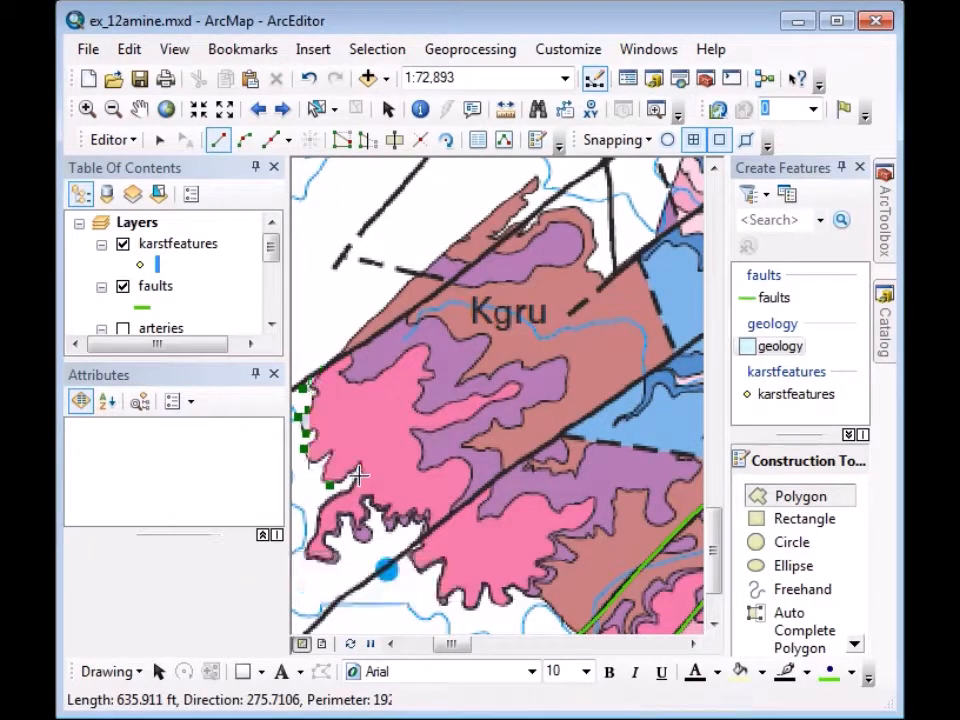
# Trace around the lower lobes and back along the upper boundary to near the start.
pyautogui.click(354, 490)
pyautogui.click(339, 493)
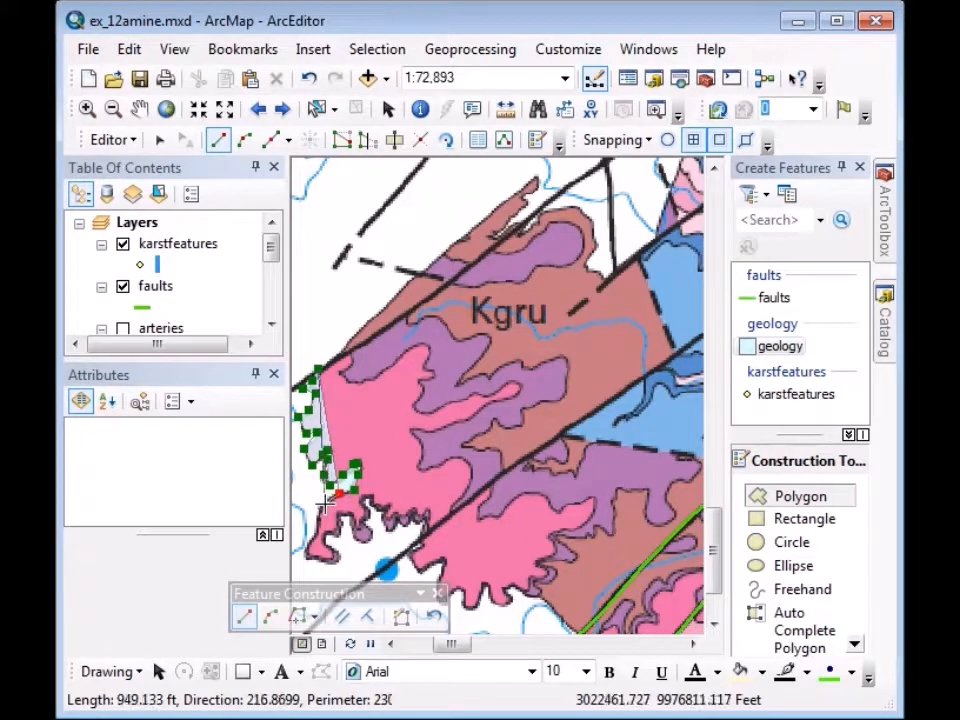
pyautogui.click(325, 504)
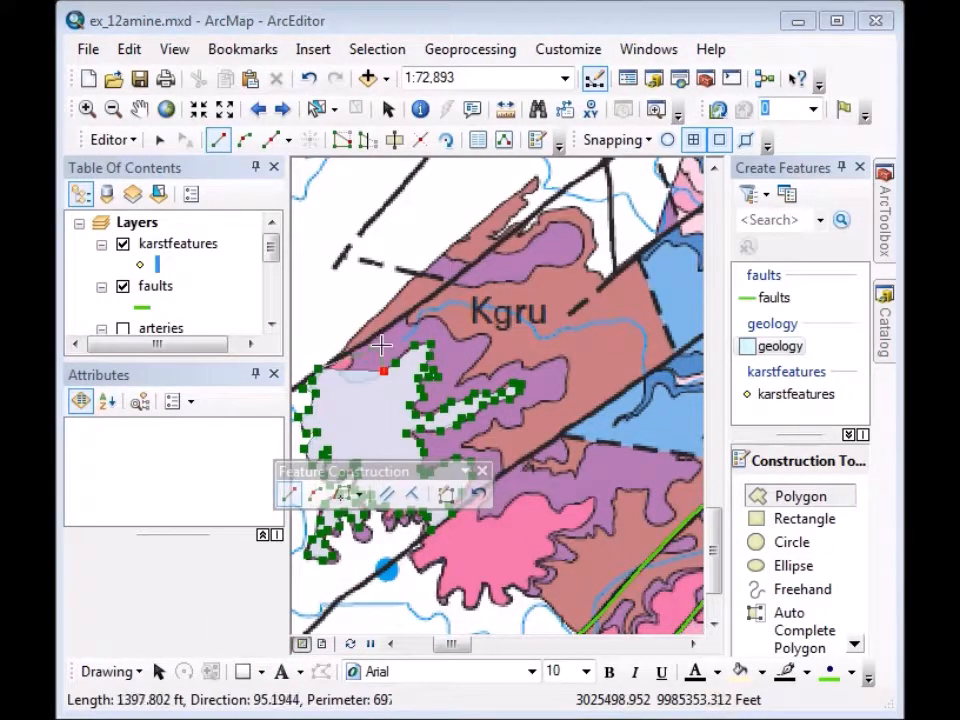
pyautogui.click(369, 377)
pyautogui.click(356, 383)
pyautogui.click(345, 378)
pyautogui.click(342, 372)
pyautogui.click(345, 365)
pyautogui.click(351, 358)
pyautogui.click(352, 353)
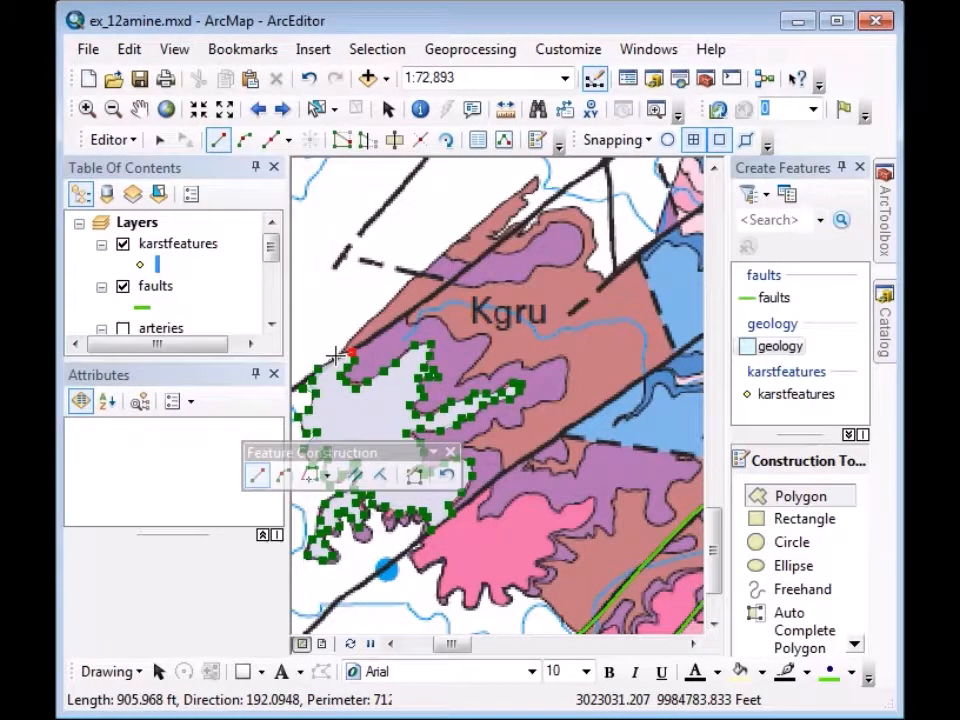
# Finish the sketch as geology polygon OBJECTID 7 and set its Unit to Kkd.
pyautogui.doubleClick(336, 355)
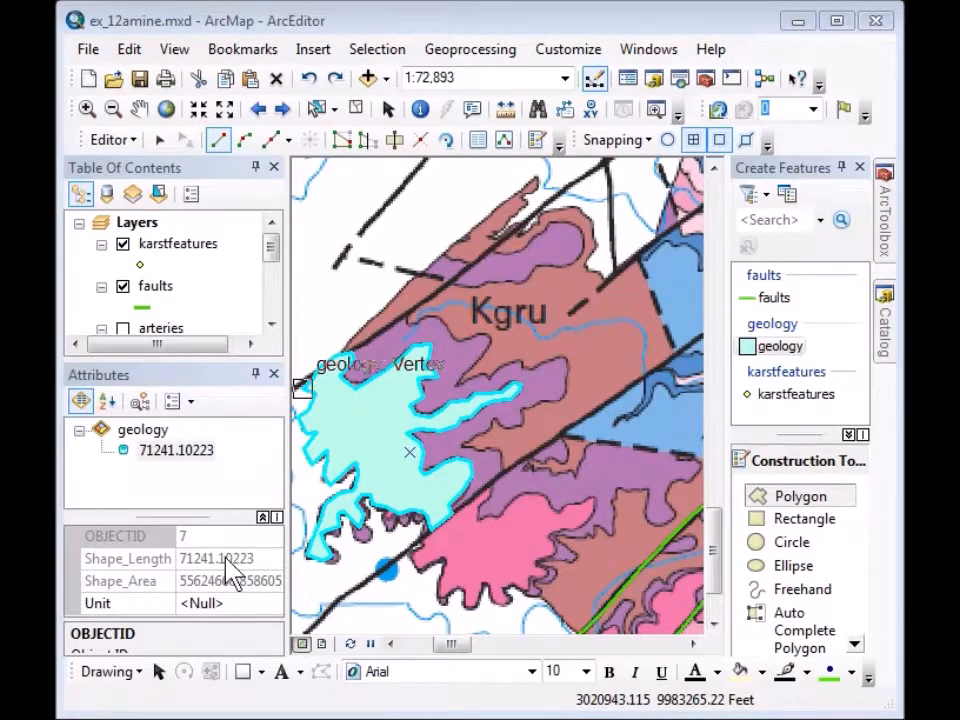
pyautogui.click(224, 603)
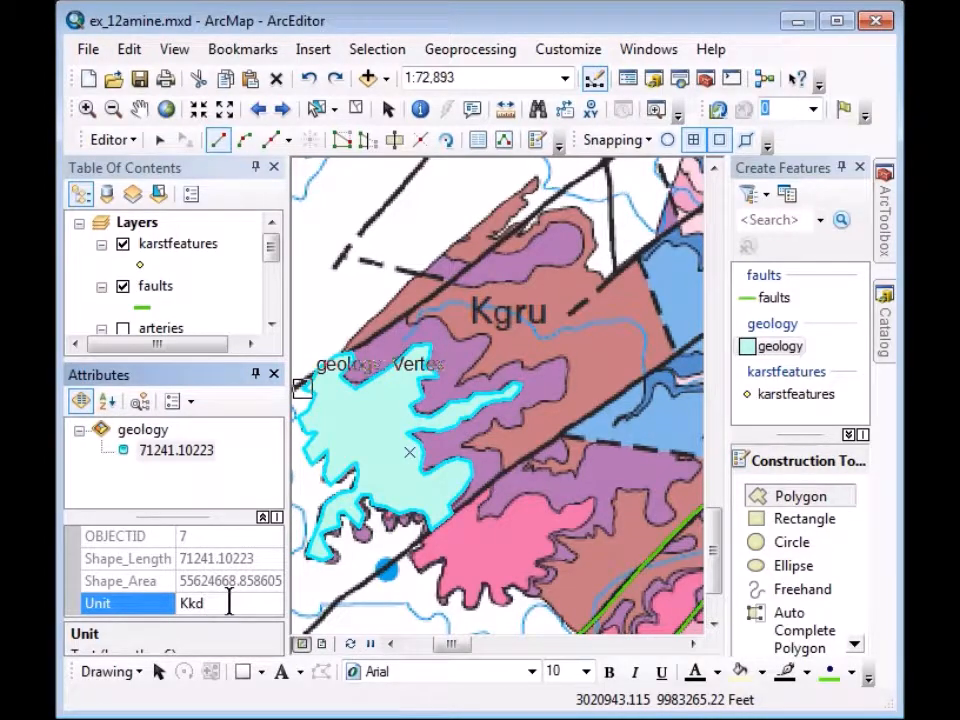
pyautogui.click(279, 476)
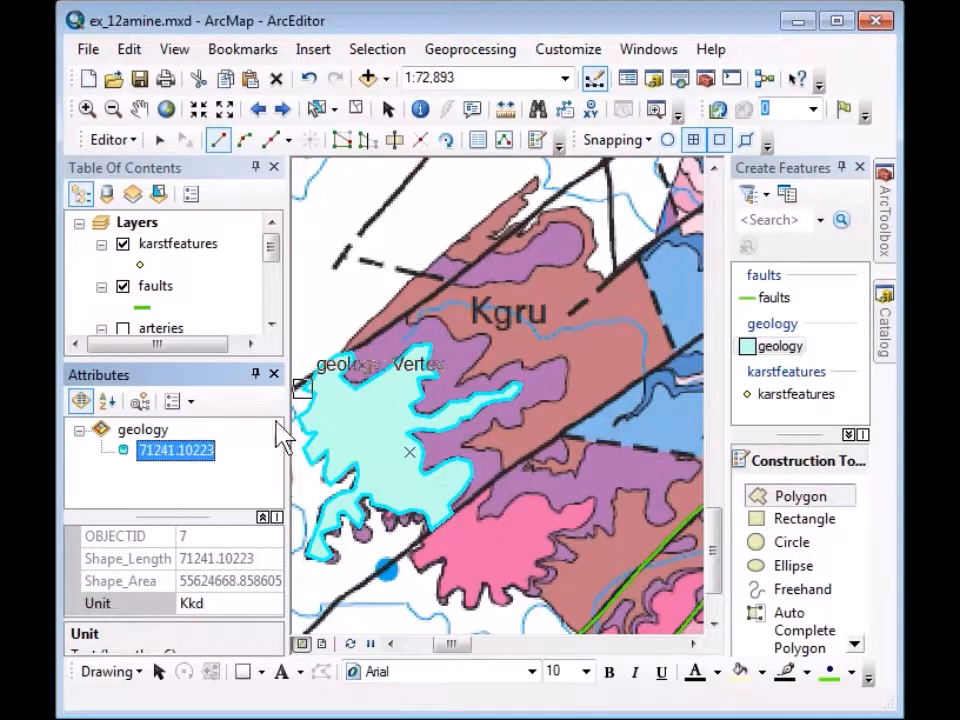
pyautogui.moveTo(279, 262); pyautogui.dragTo(274, 285)
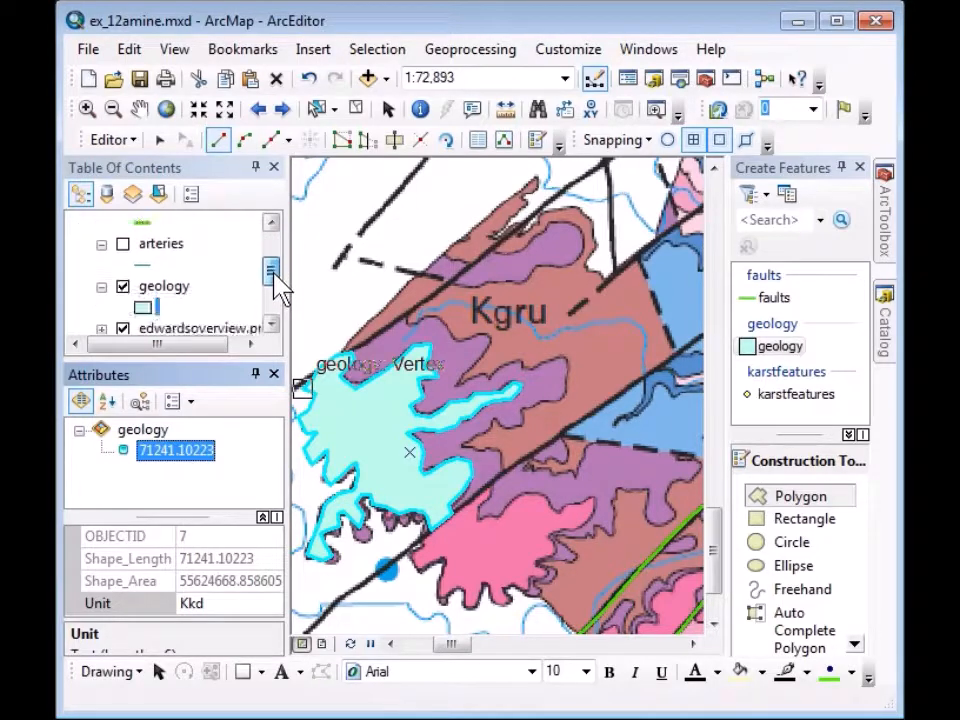
# Change the geology layer's fill symbol to 10% Crosshatch.
pyautogui.click(147, 313)
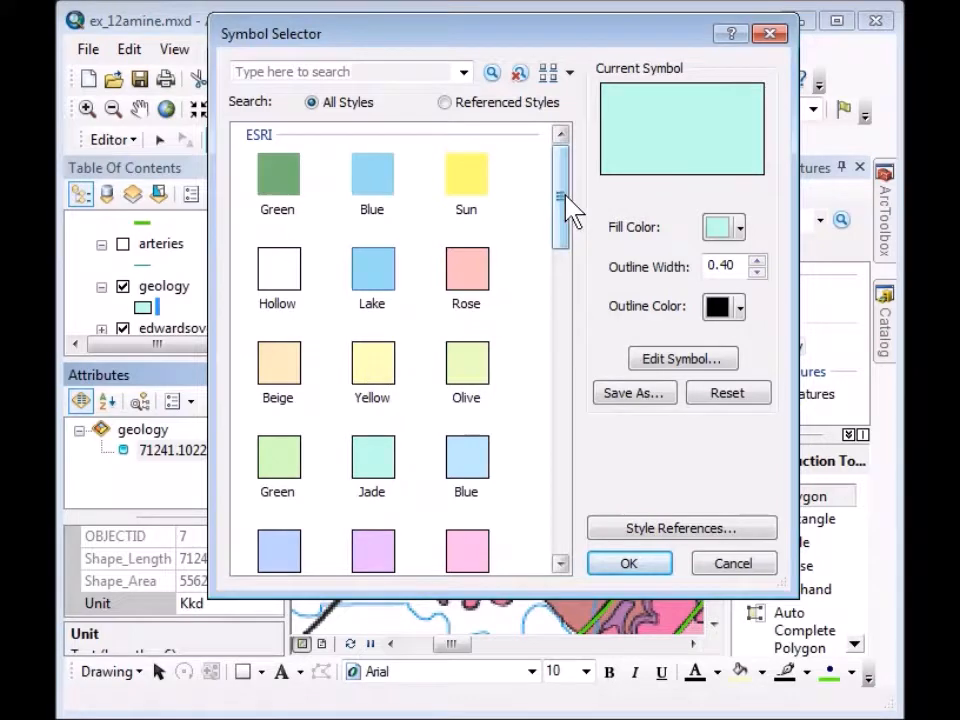
pyautogui.moveTo(564, 204); pyautogui.dragTo(536, 514)
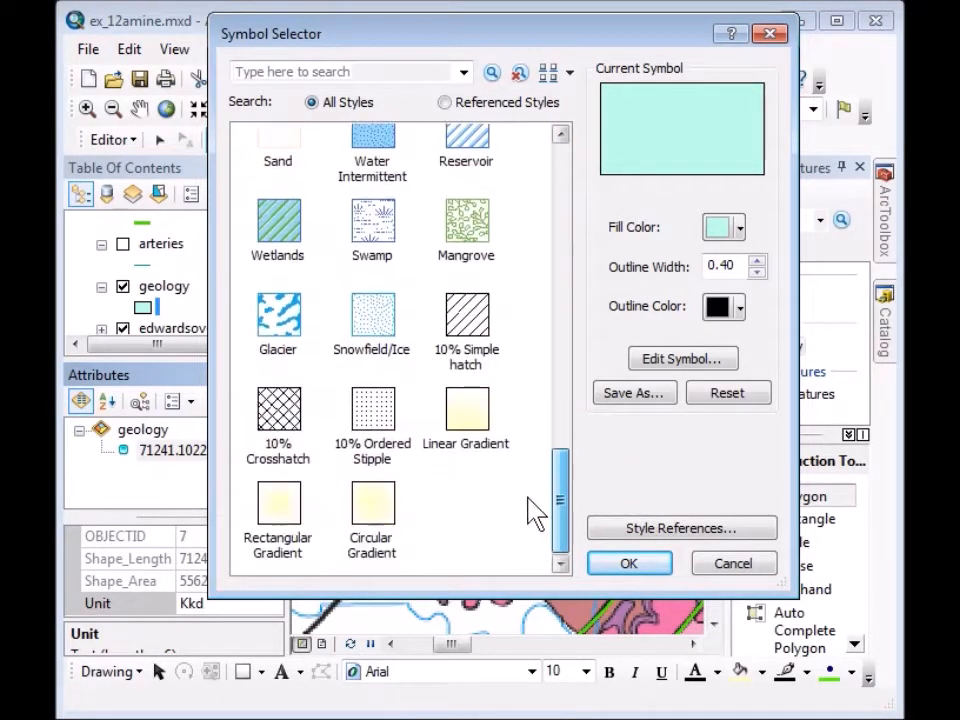
pyautogui.click(280, 420)
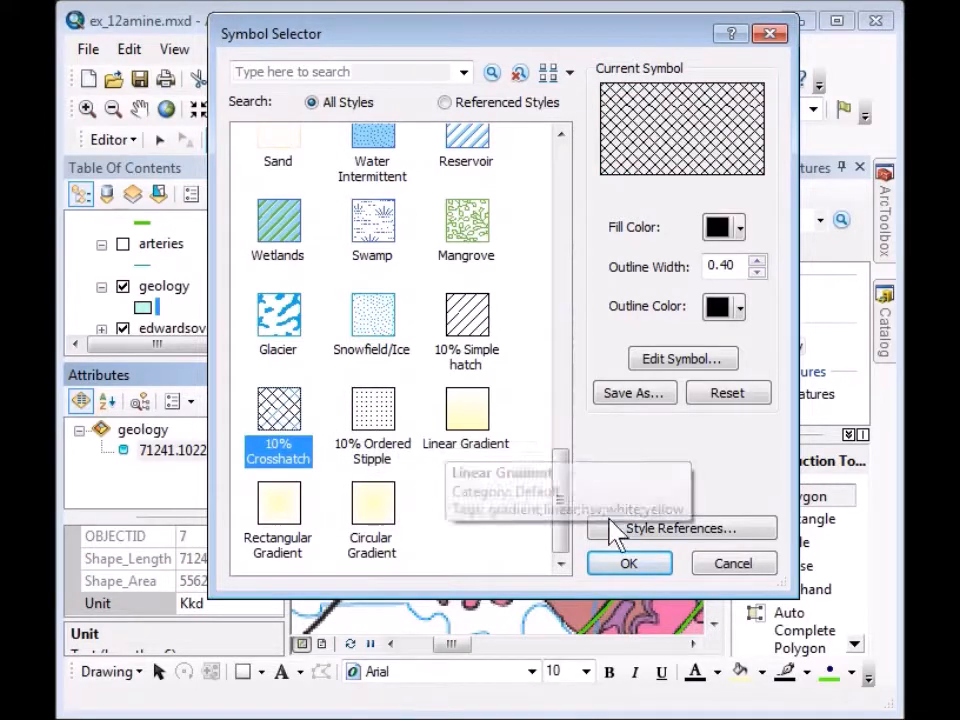
pyautogui.click(619, 566)
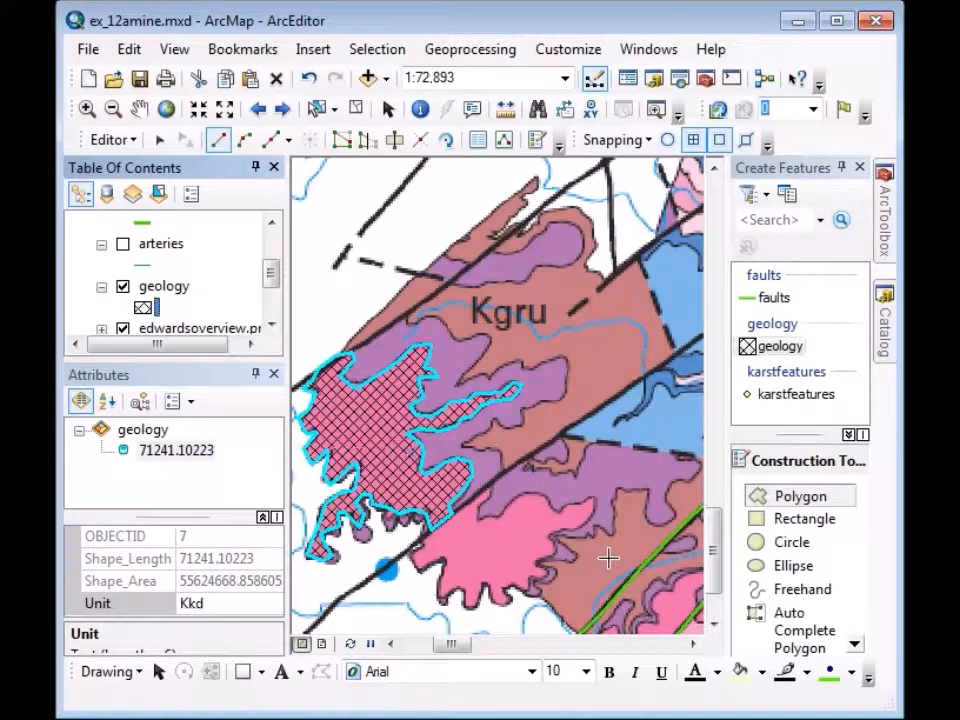
# Turn on geology labels using the Unit field, in bold 12-point text.
pyautogui.doubleClick(165, 288)
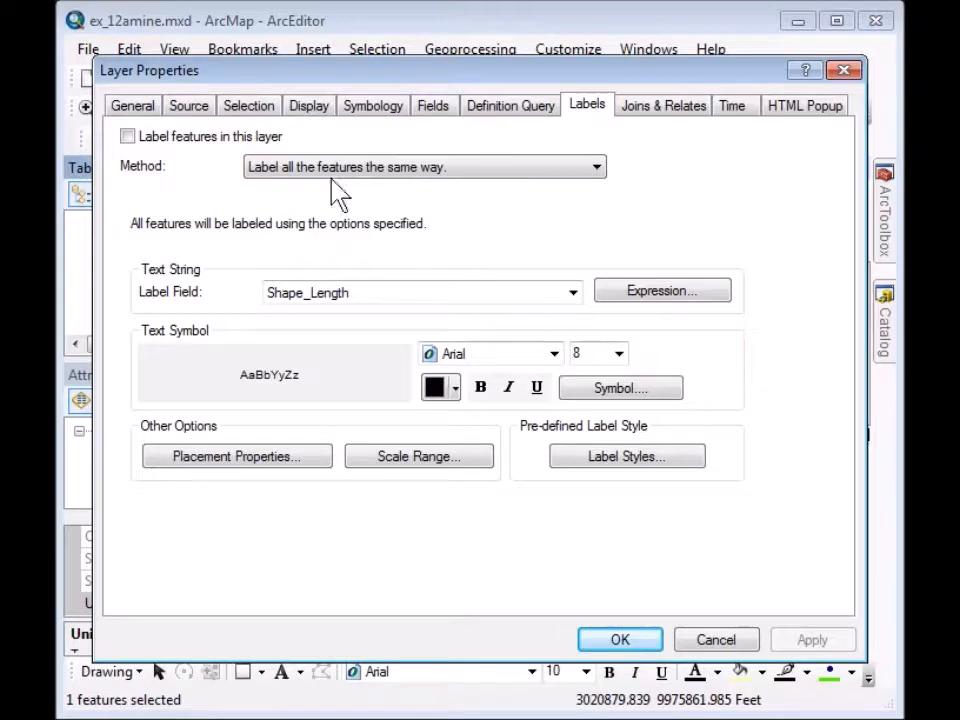
pyautogui.click(126, 137)
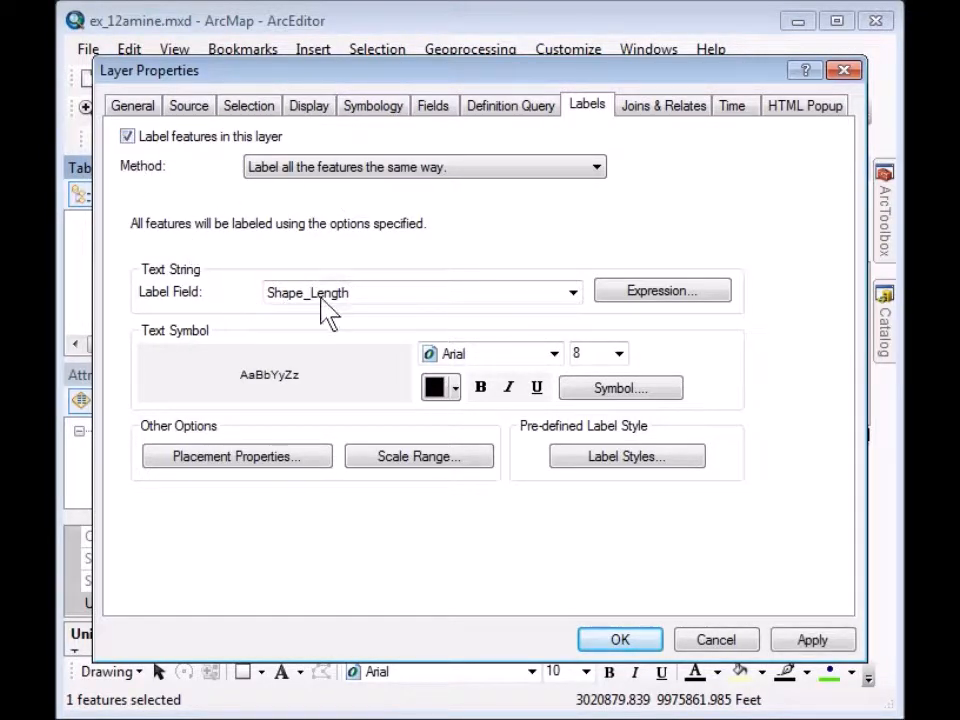
pyautogui.click(571, 296)
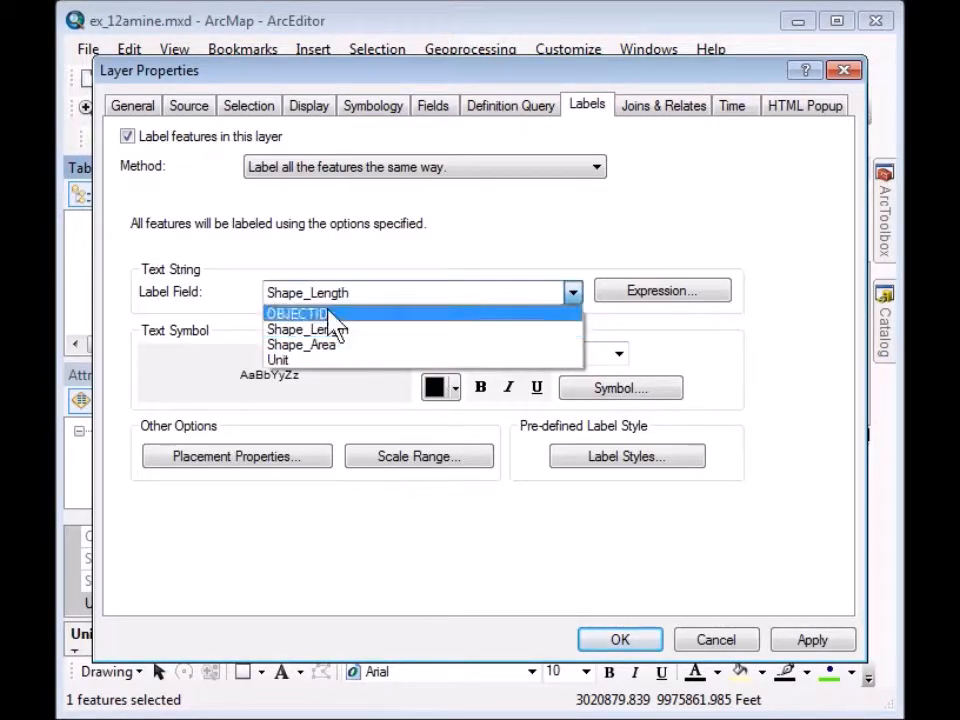
pyautogui.click(293, 363)
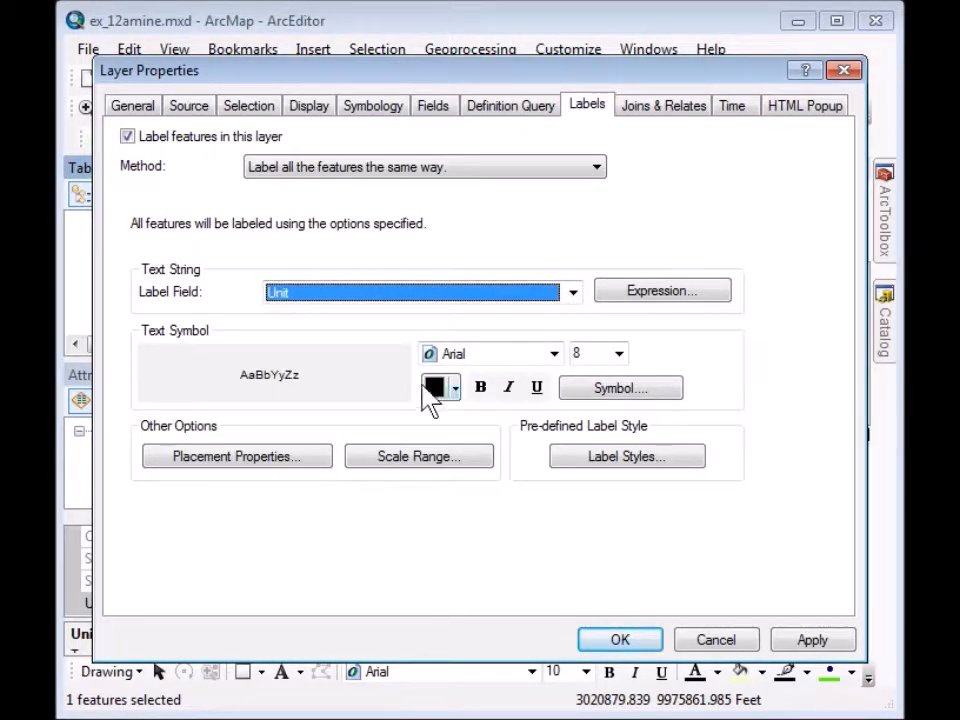
pyautogui.click(619, 354)
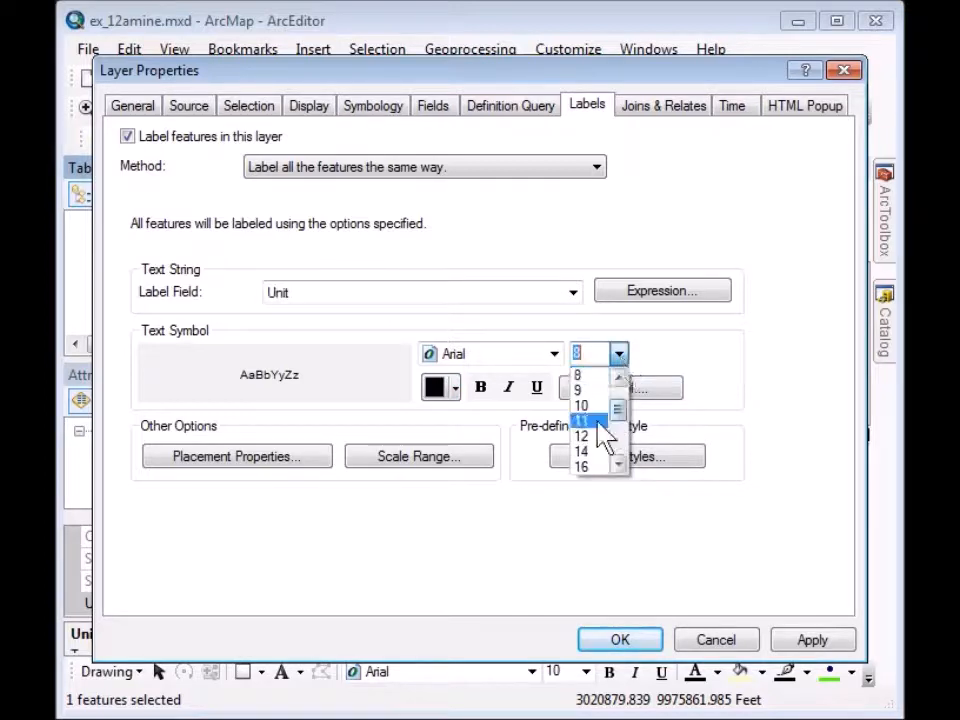
pyautogui.click(594, 435)
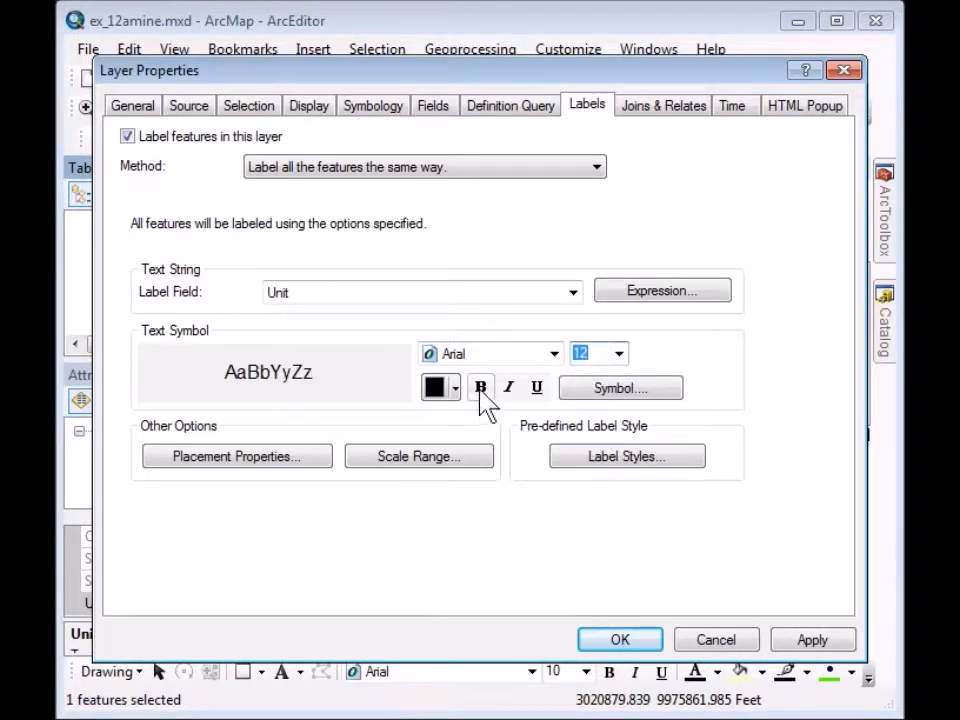
pyautogui.click(480, 390)
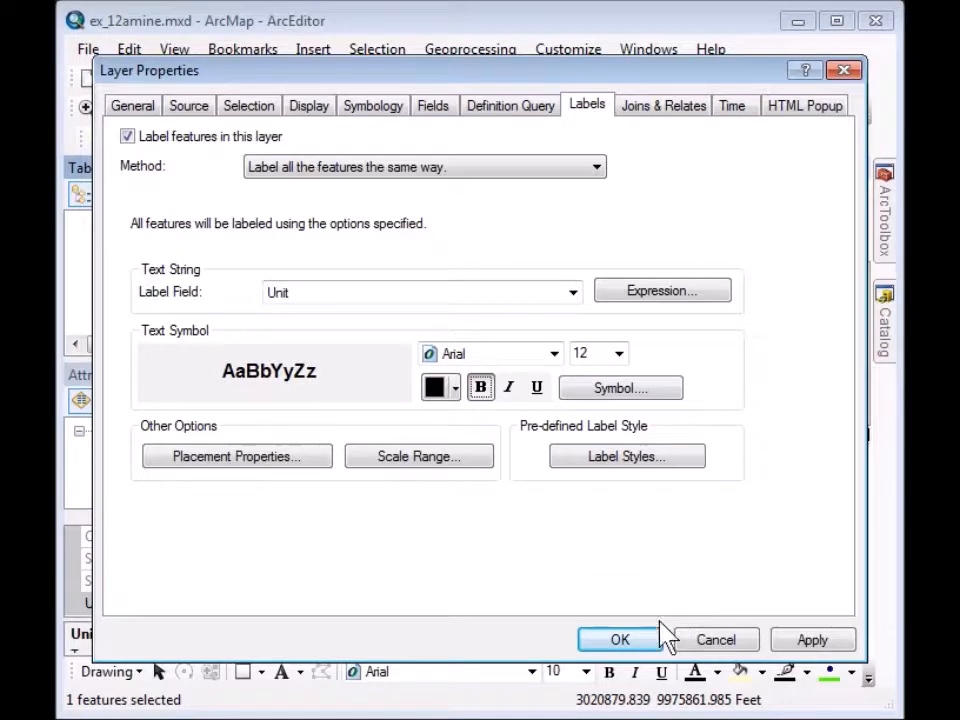
pyautogui.click(636, 645)
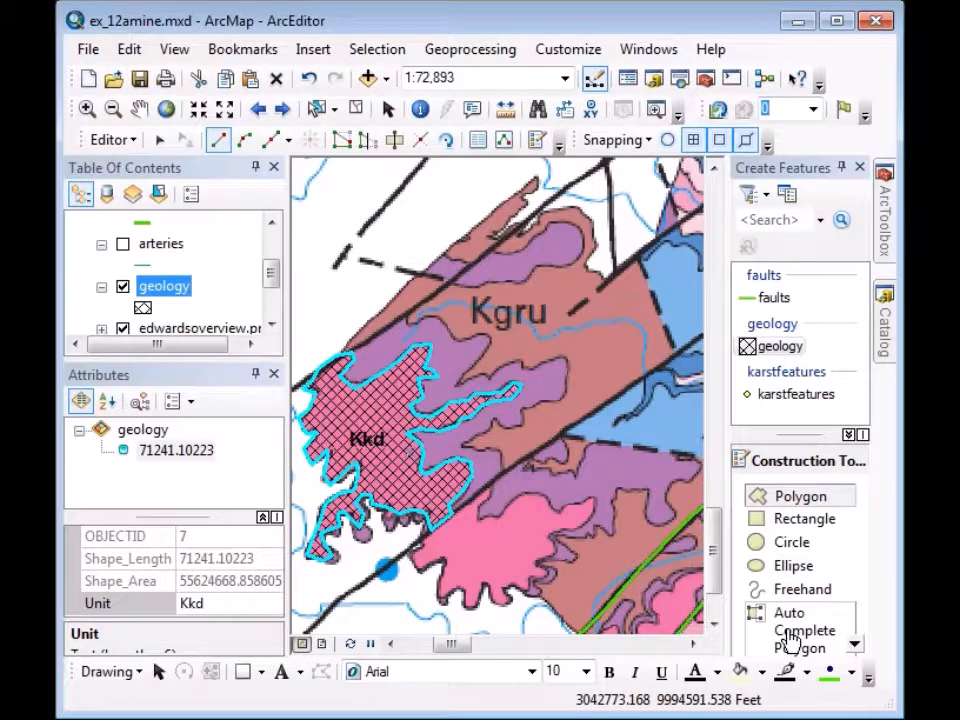
# With Auto Complete Polygon, start on the Kkd edge and trace the purple unit's northern boundary.
pyautogui.click(791, 638)
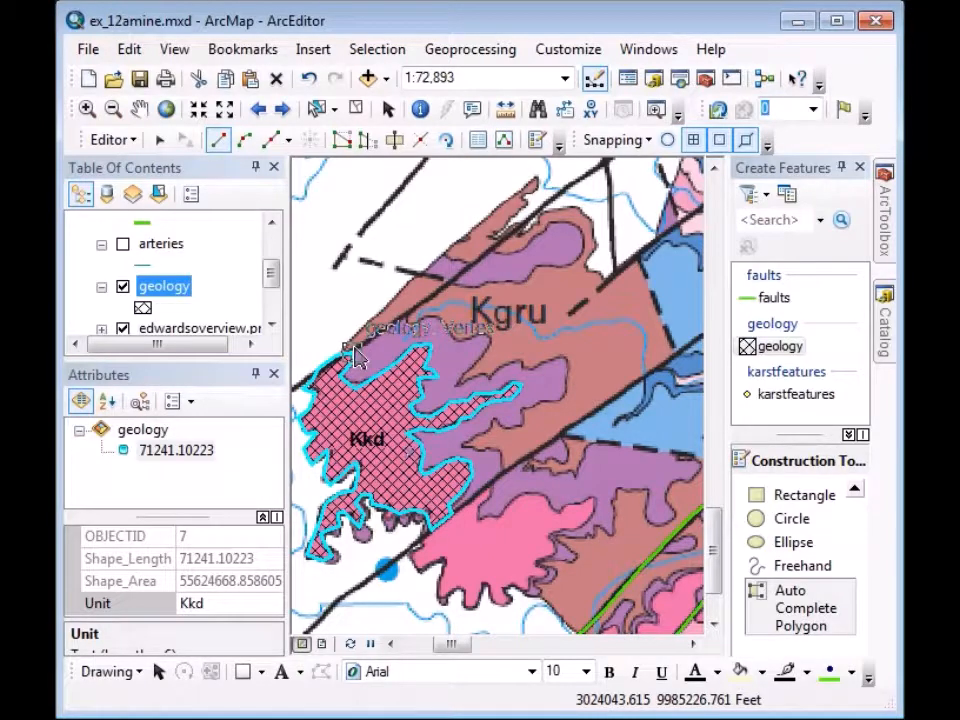
pyautogui.click(352, 352)
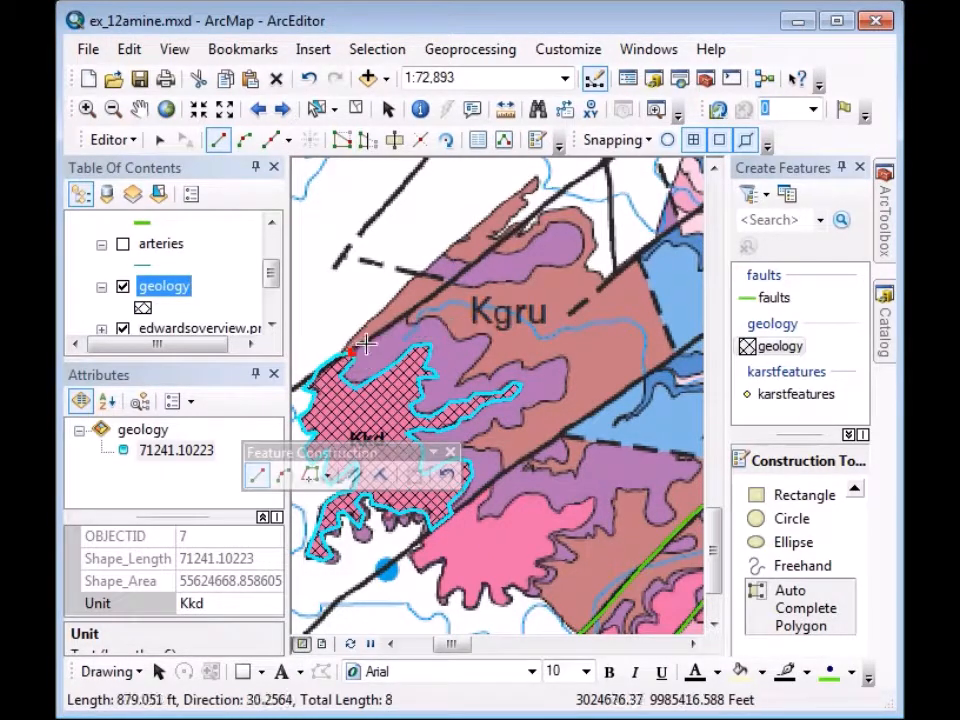
pyautogui.click(386, 327)
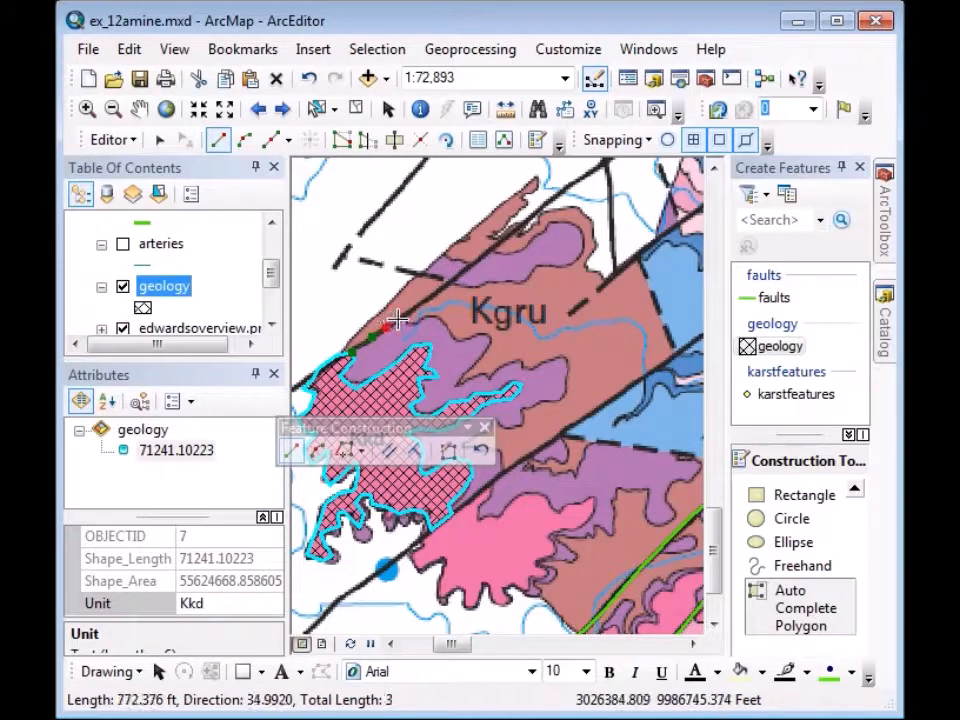
pyautogui.click(398, 319)
pyautogui.click(402, 314)
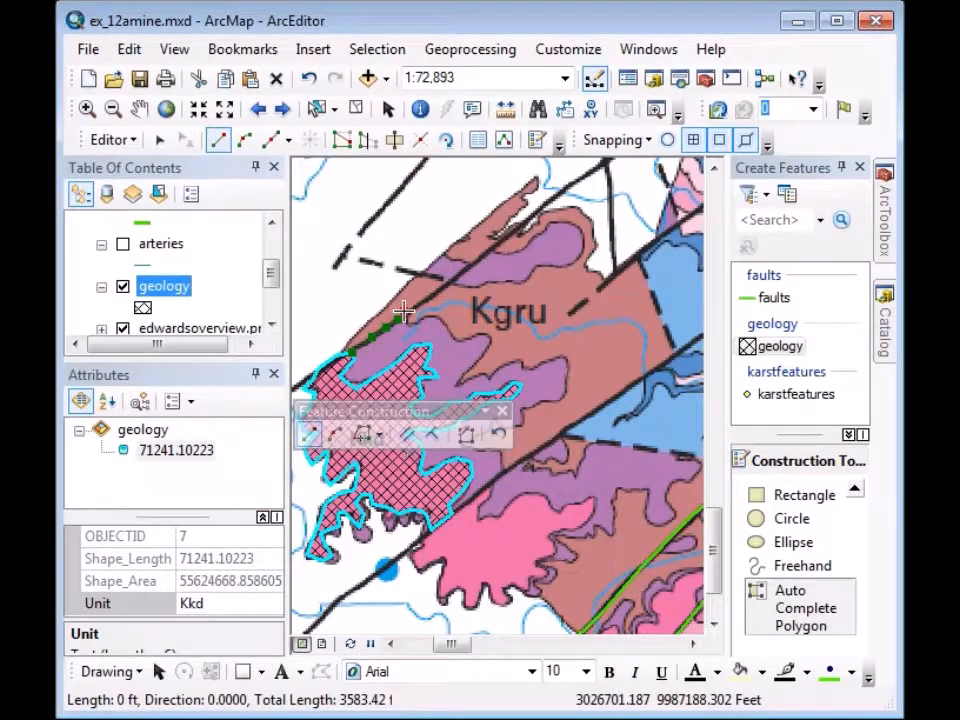
pyautogui.click(405, 319)
pyautogui.click(420, 322)
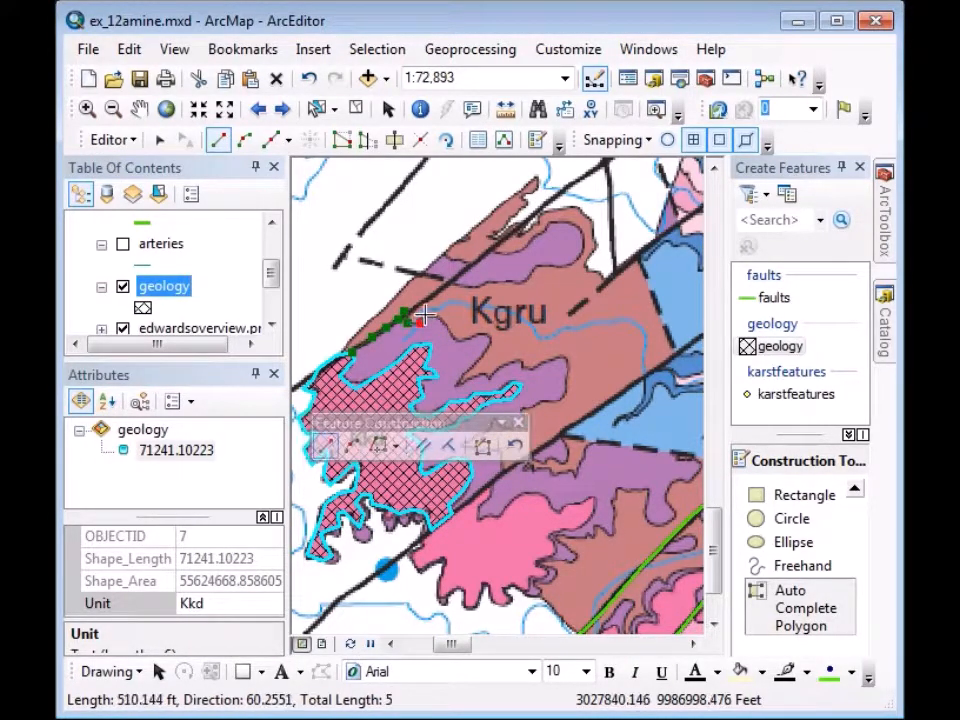
pyautogui.click(429, 315)
# Extend the outline down the purple unit's eastern side, ending back on the Kkd edge.
pyautogui.click(438, 321)
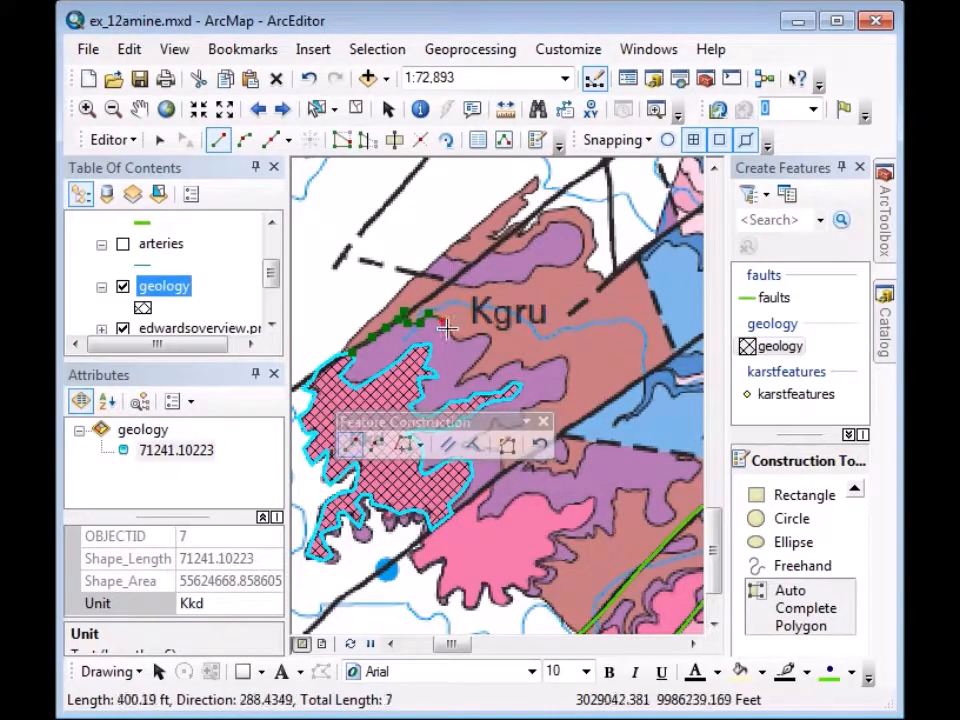
pyautogui.click(448, 330)
pyautogui.click(457, 339)
pyautogui.click(466, 340)
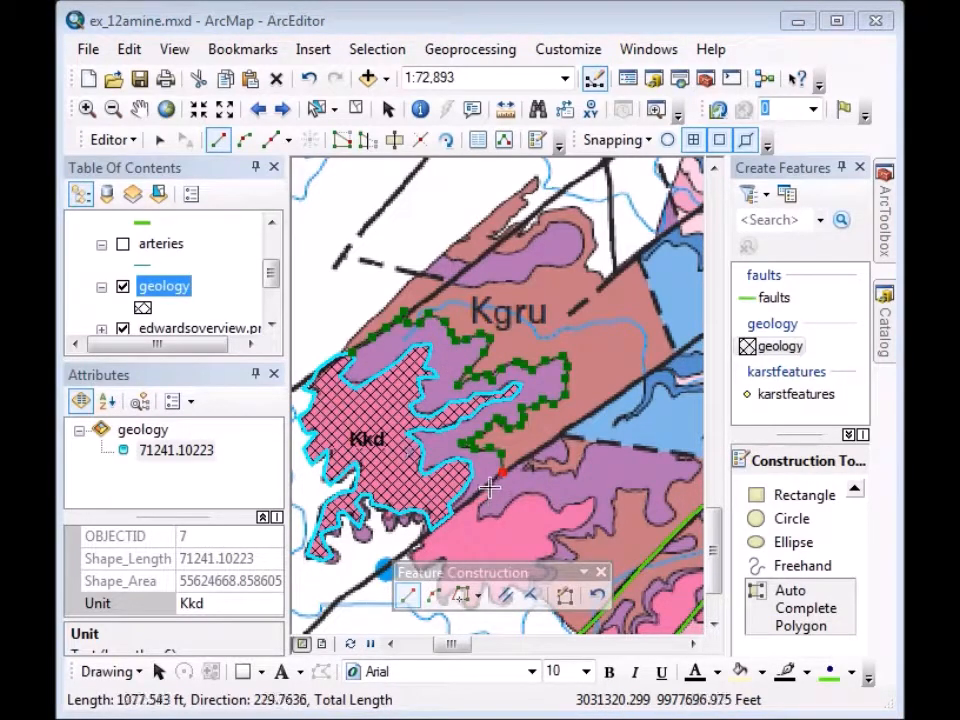
pyautogui.click(489, 482)
pyautogui.click(480, 492)
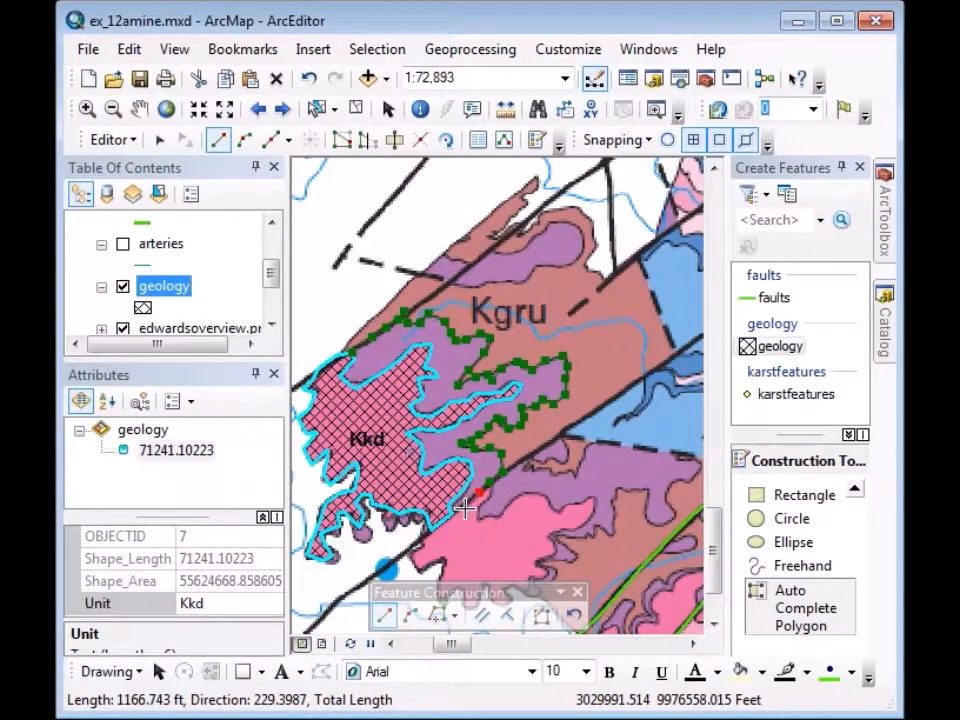
pyautogui.click(463, 508)
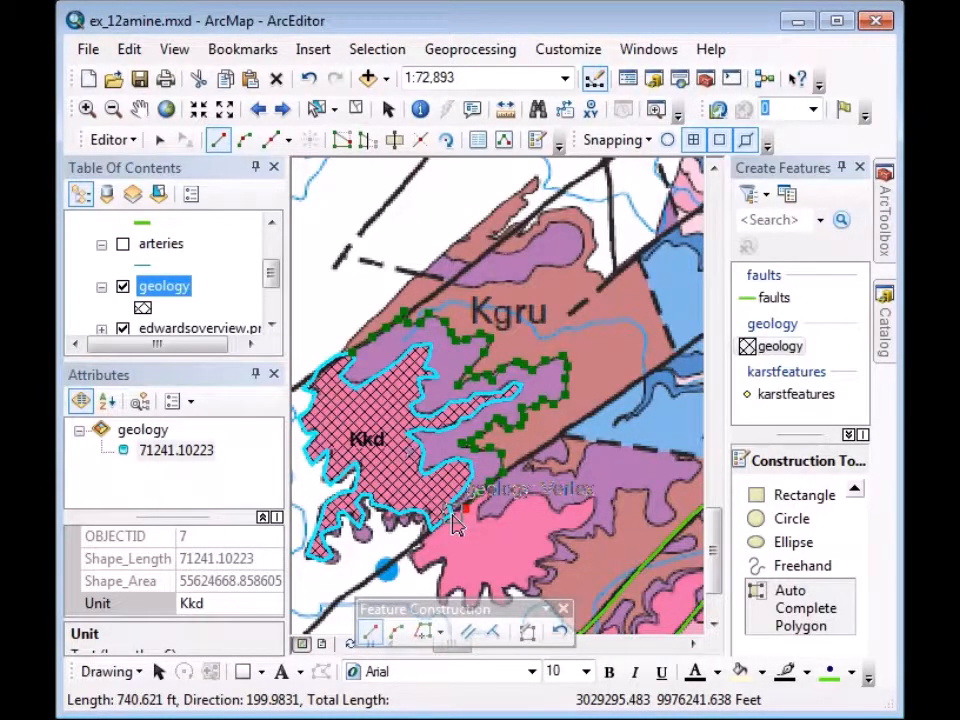
pyautogui.click(452, 514)
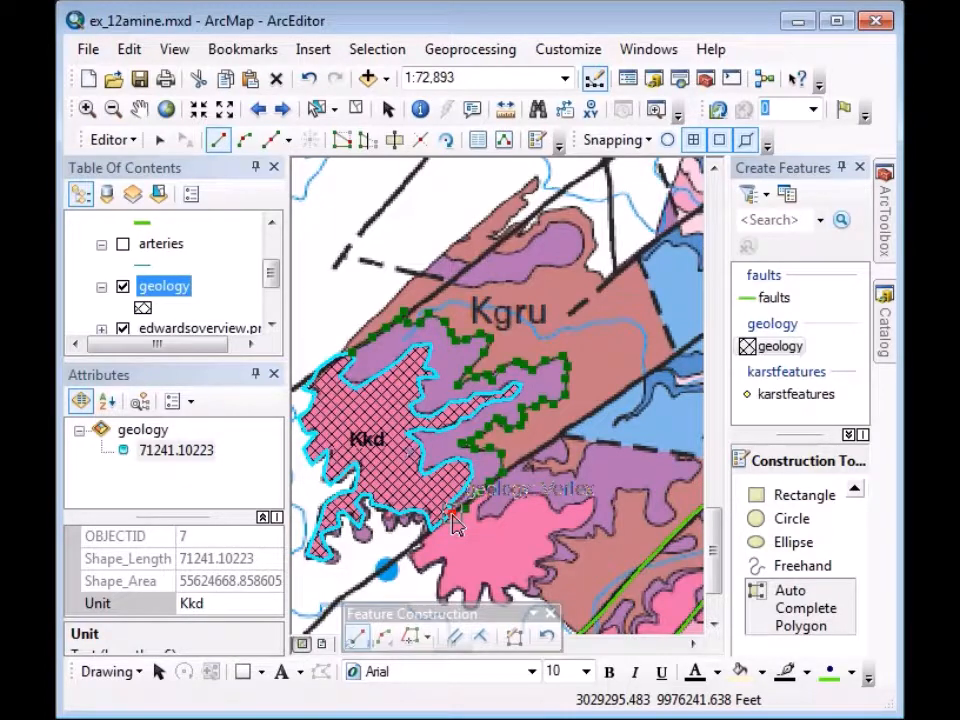
# Finish the purple sketch as polygon OBJECTID 8 with its Unit set to Kkbn.
pyautogui.doubleClick(452, 514)
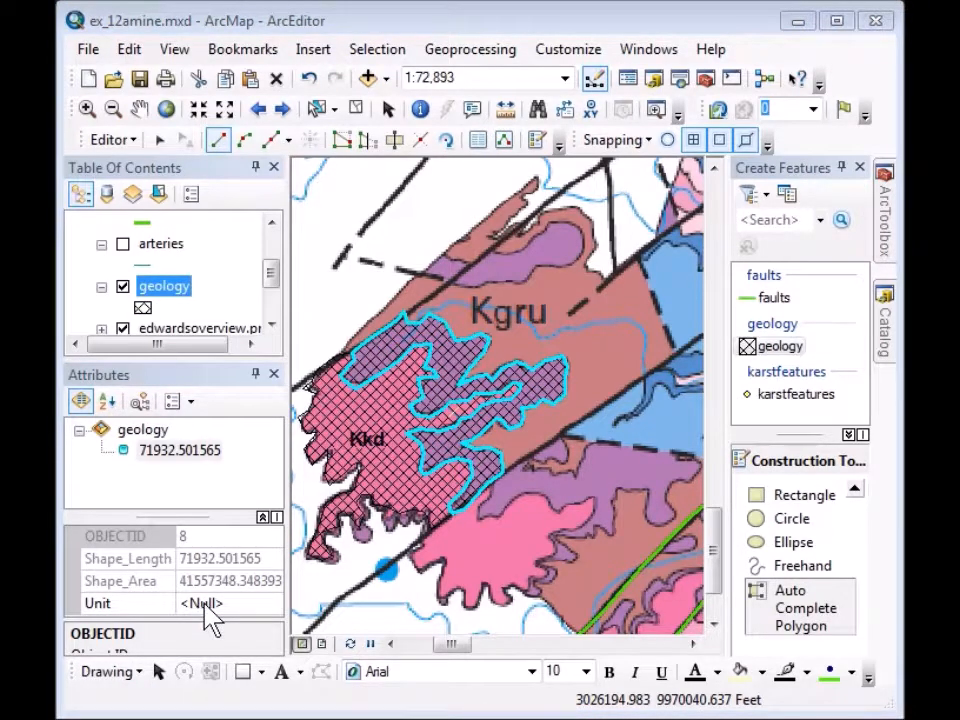
pyautogui.click(205, 604)
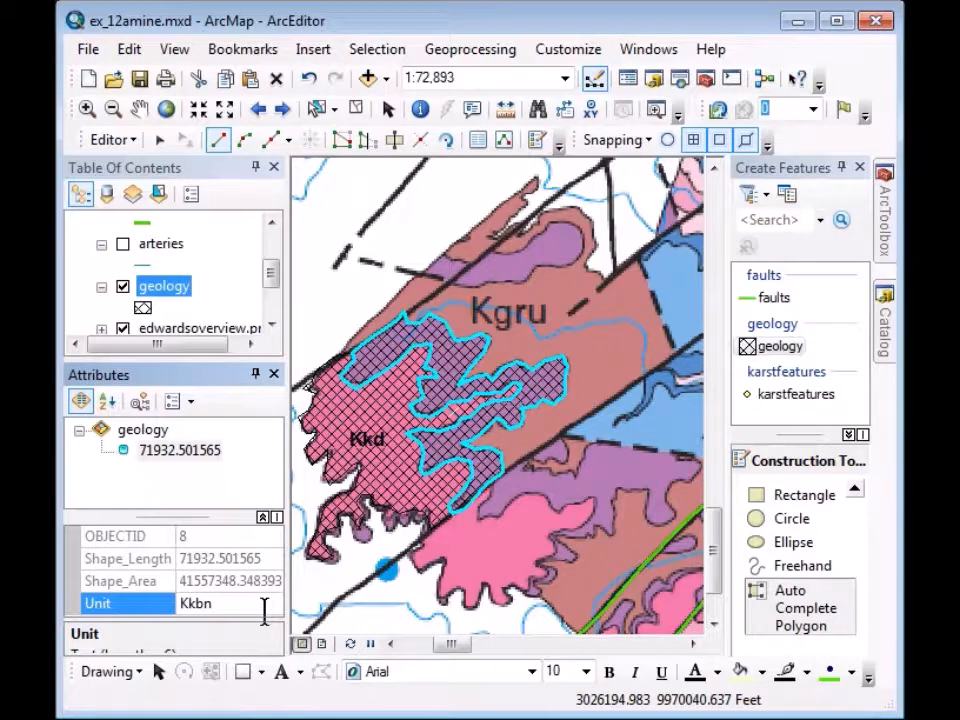
pyautogui.write('Kkbn')
pyautogui.press('Return')
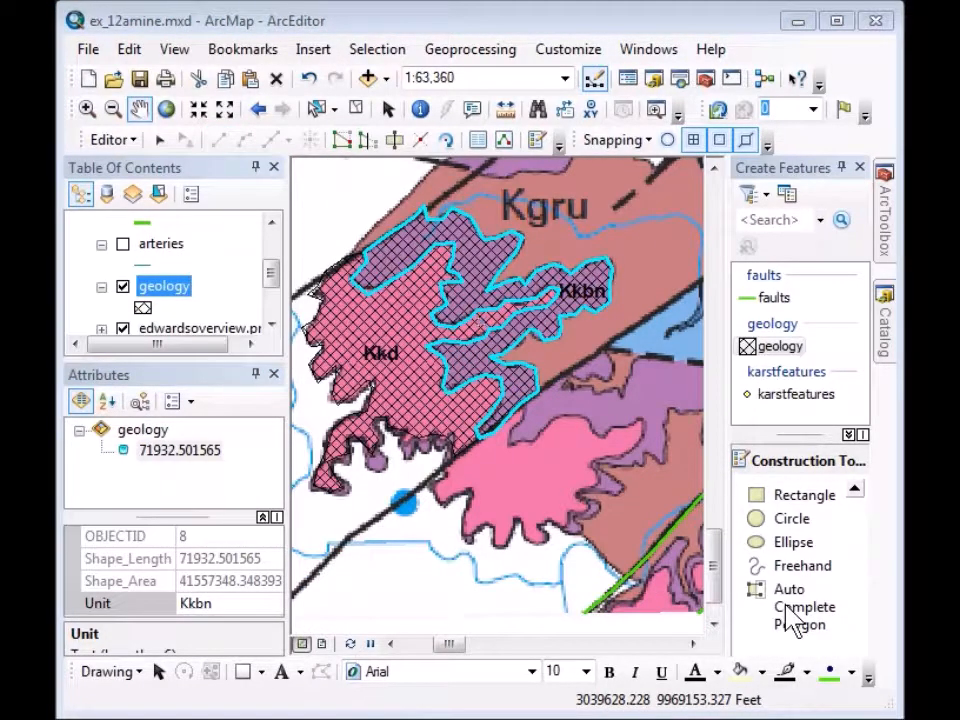
pyautogui.click(793, 618)
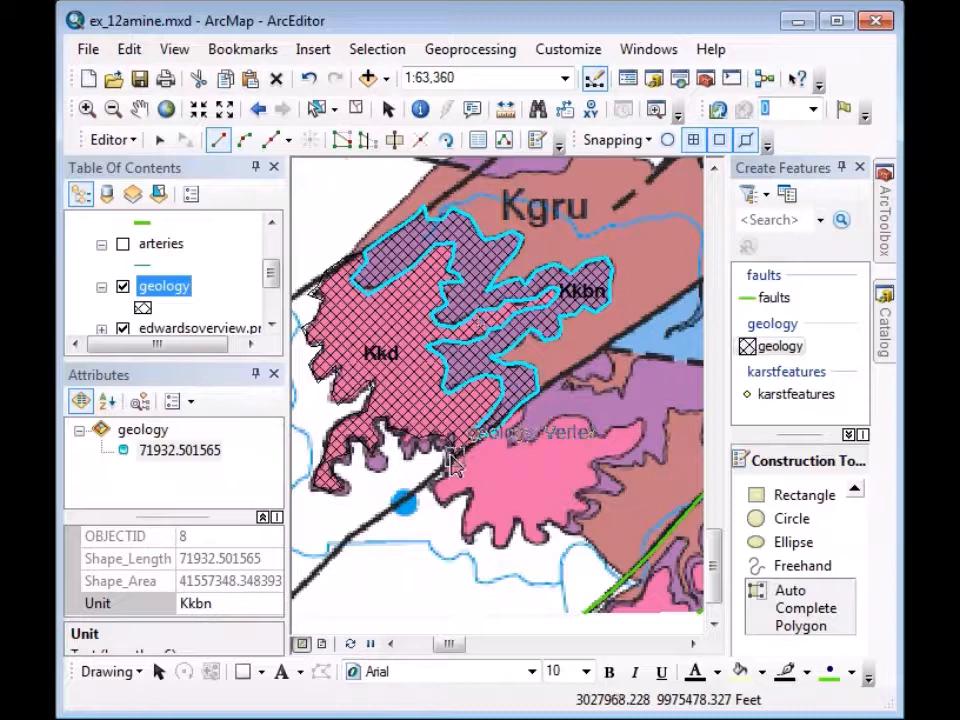
# Outline the pink area south-east of Kkd, from the Kkd edge to the Kkbn edge, and finish it.
pyautogui.click(454, 456)
pyautogui.click(440, 466)
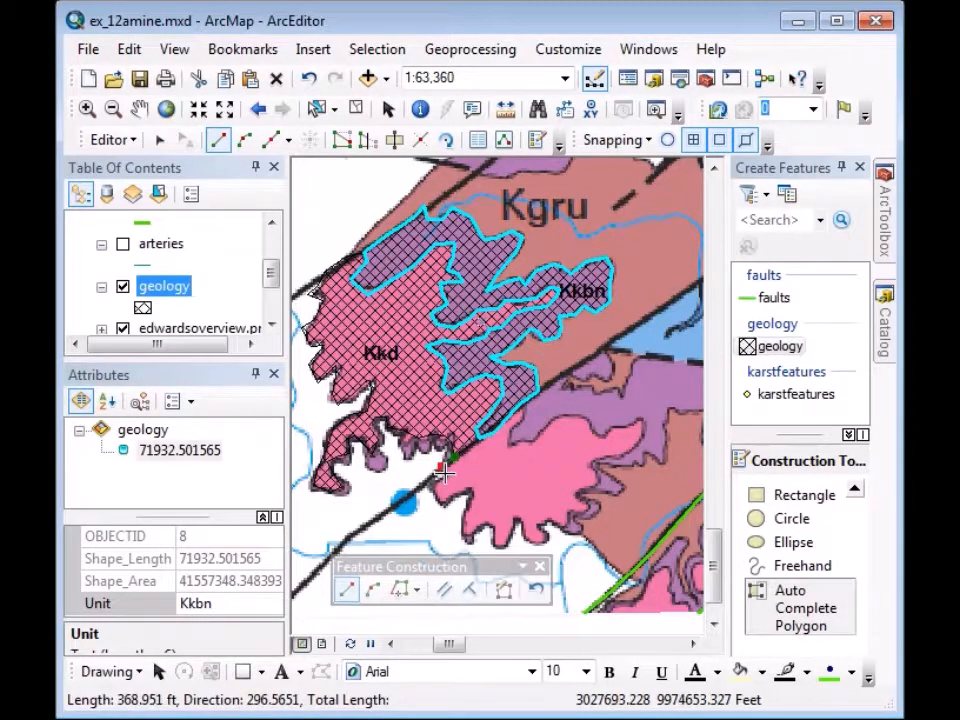
pyautogui.click(432, 484)
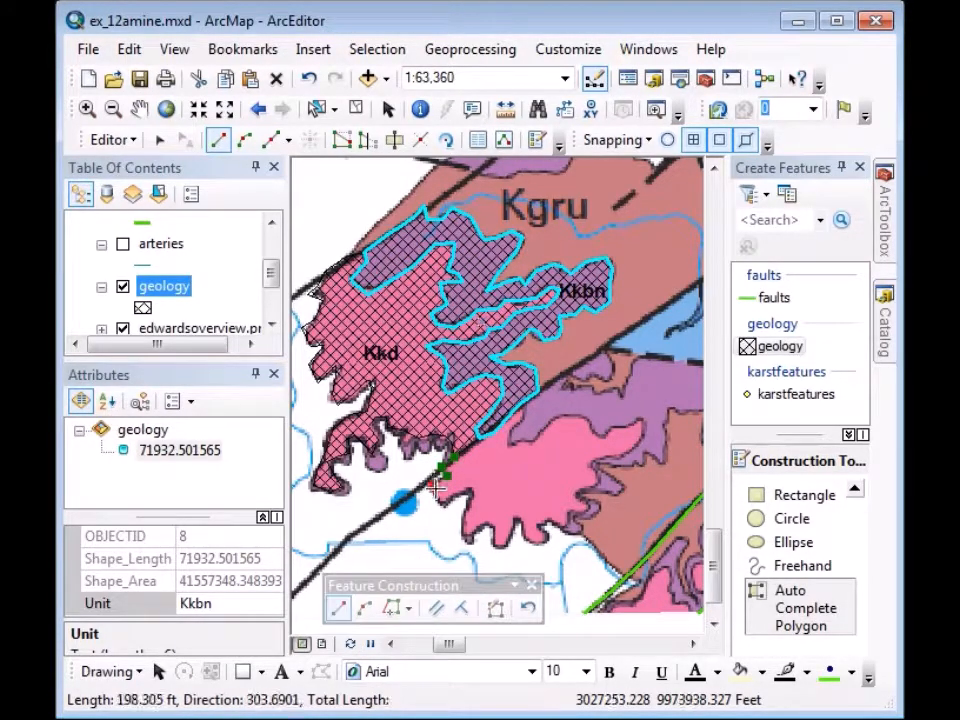
pyautogui.click(441, 497)
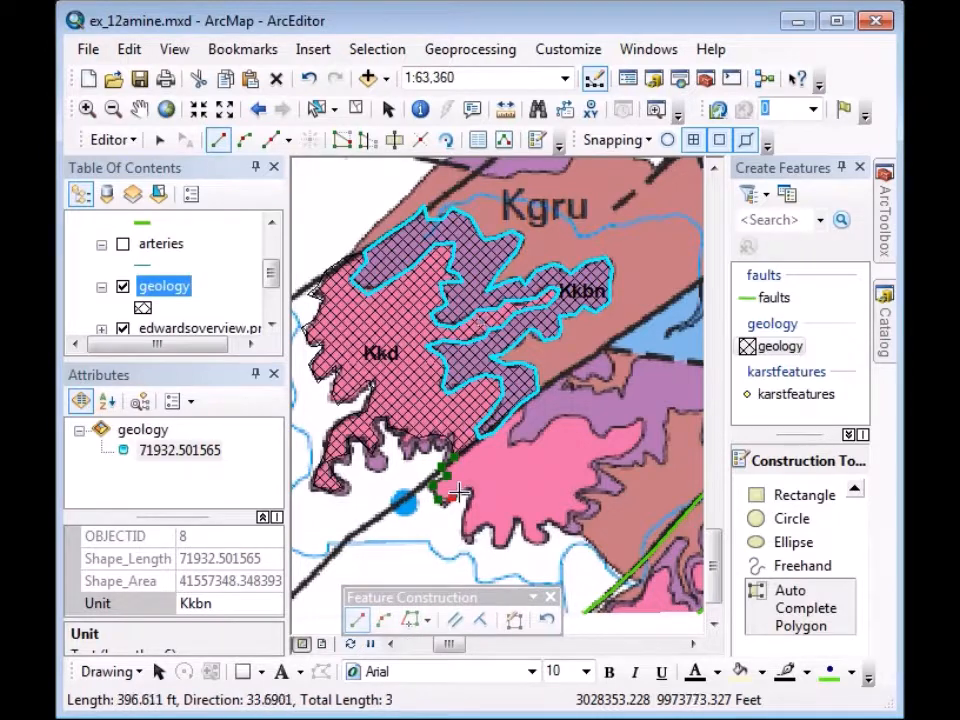
pyautogui.click(456, 493)
pyautogui.click(464, 490)
pyautogui.click(471, 490)
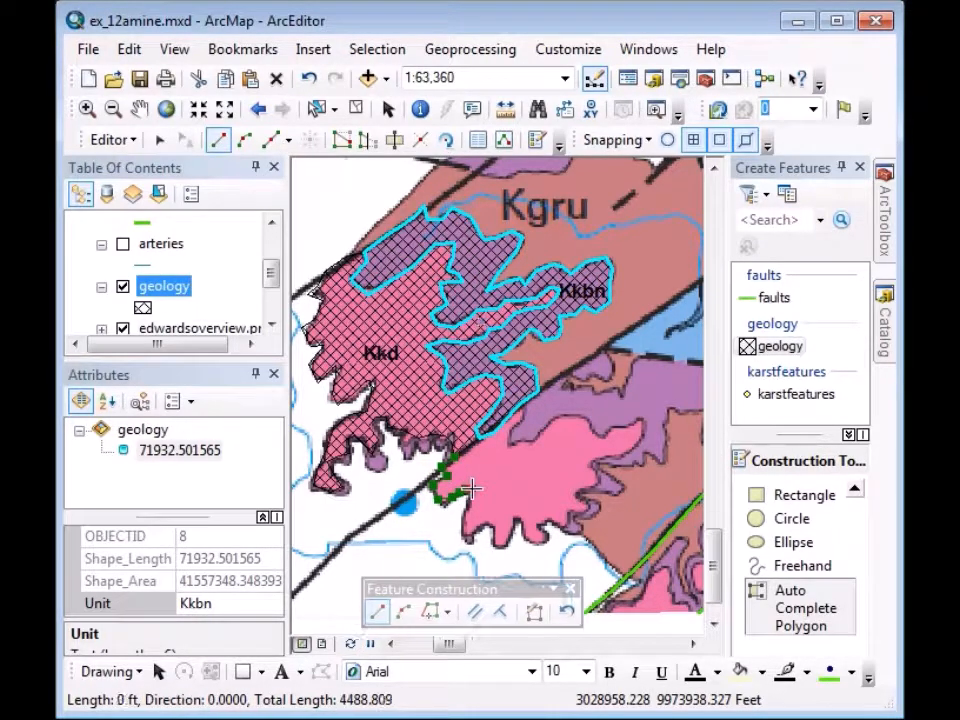
pyautogui.click(472, 494)
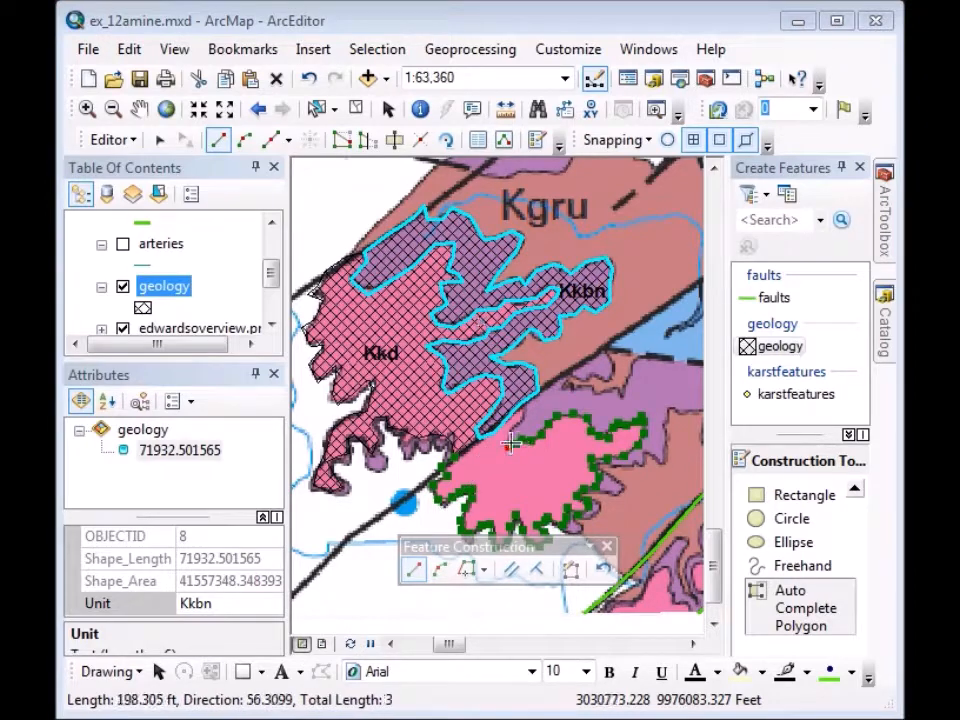
pyautogui.click(507, 440)
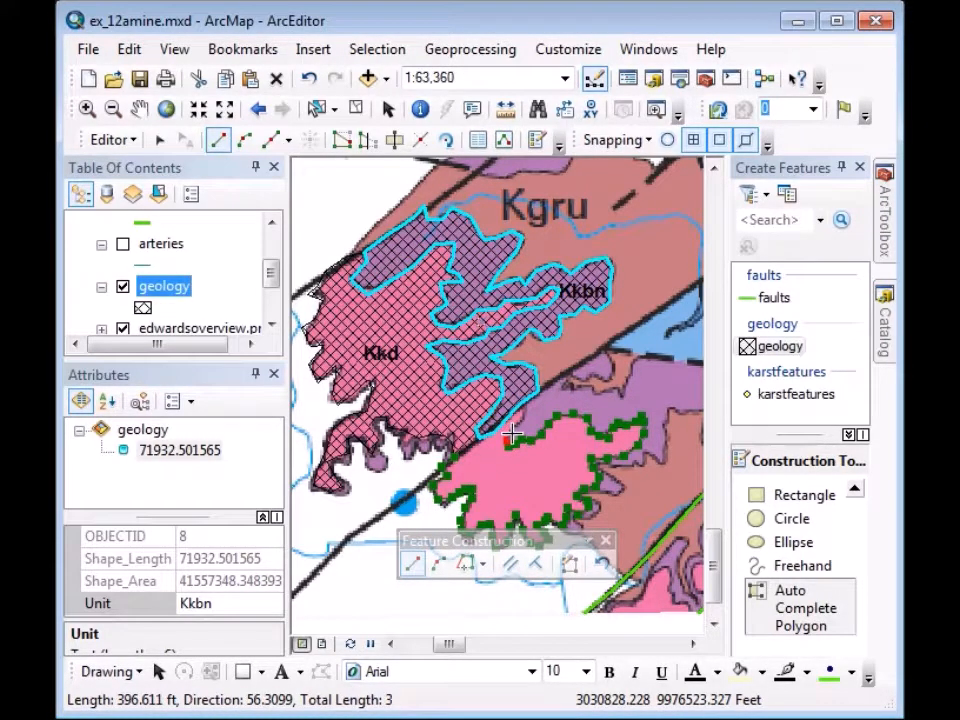
pyautogui.click(516, 428)
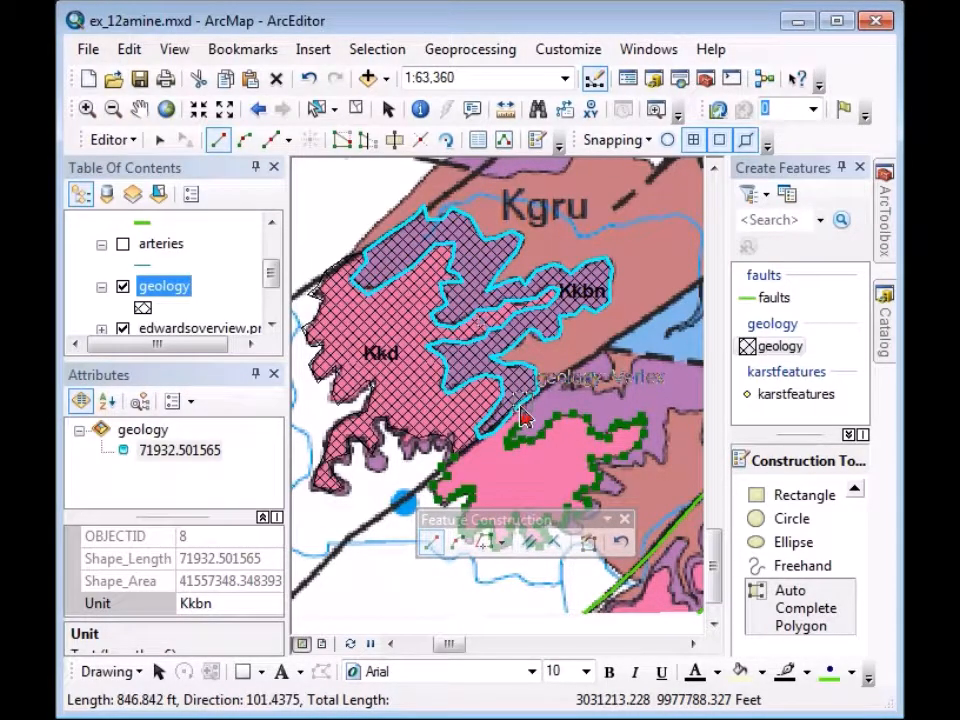
pyautogui.click(521, 400)
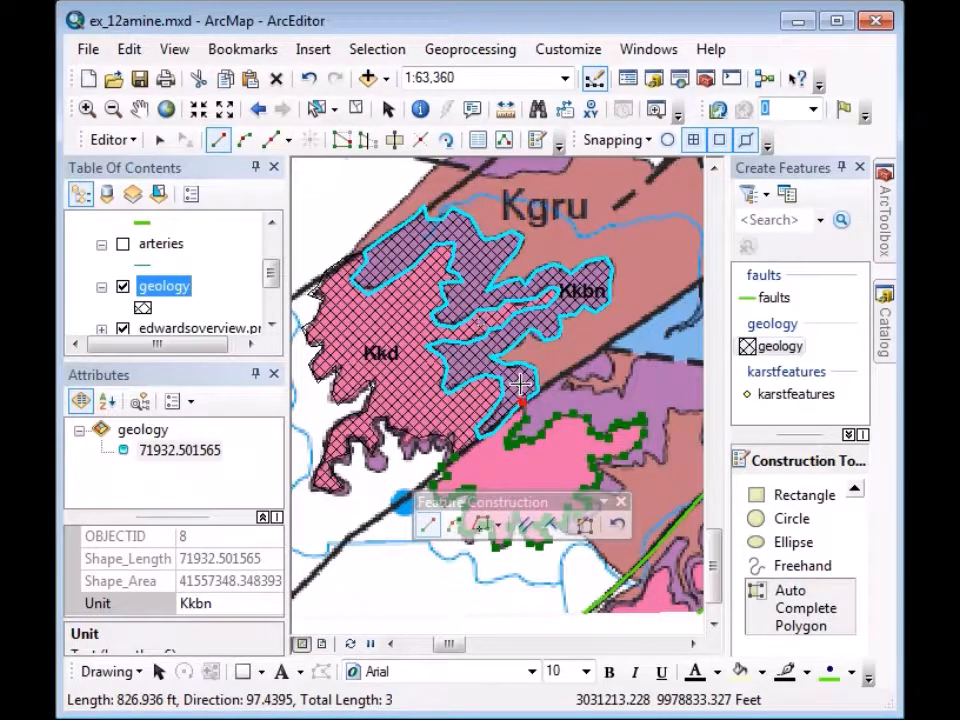
pyautogui.doubleClick(519, 384)
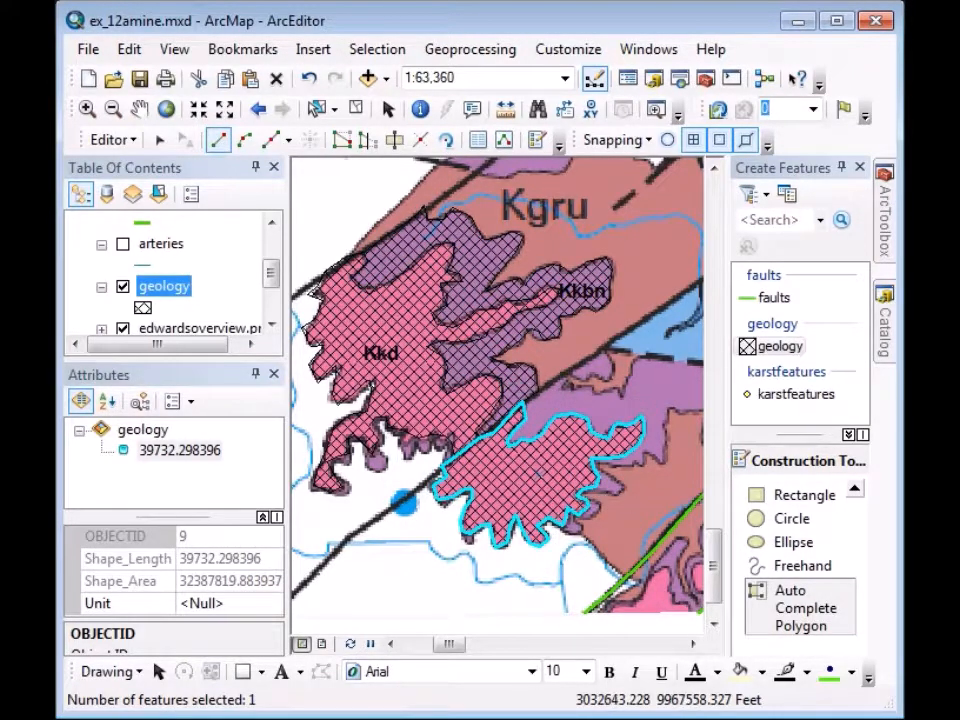
# Set the south-east polygon's (OBJECTID 9) Unit value to Kkd.
pyautogui.click(205, 604)
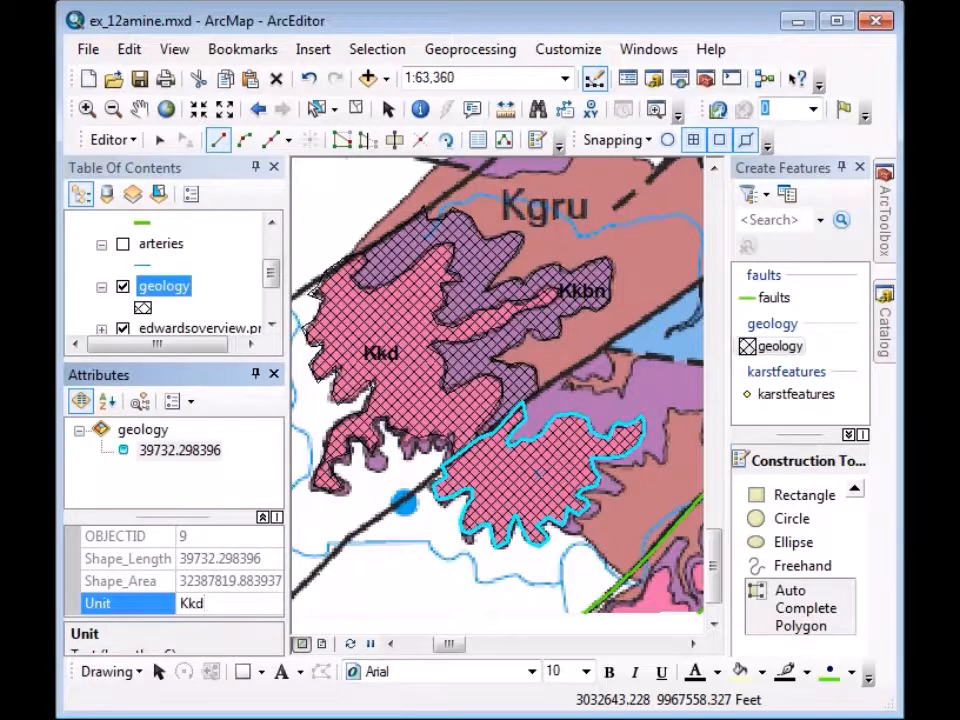
pyautogui.press('Return')
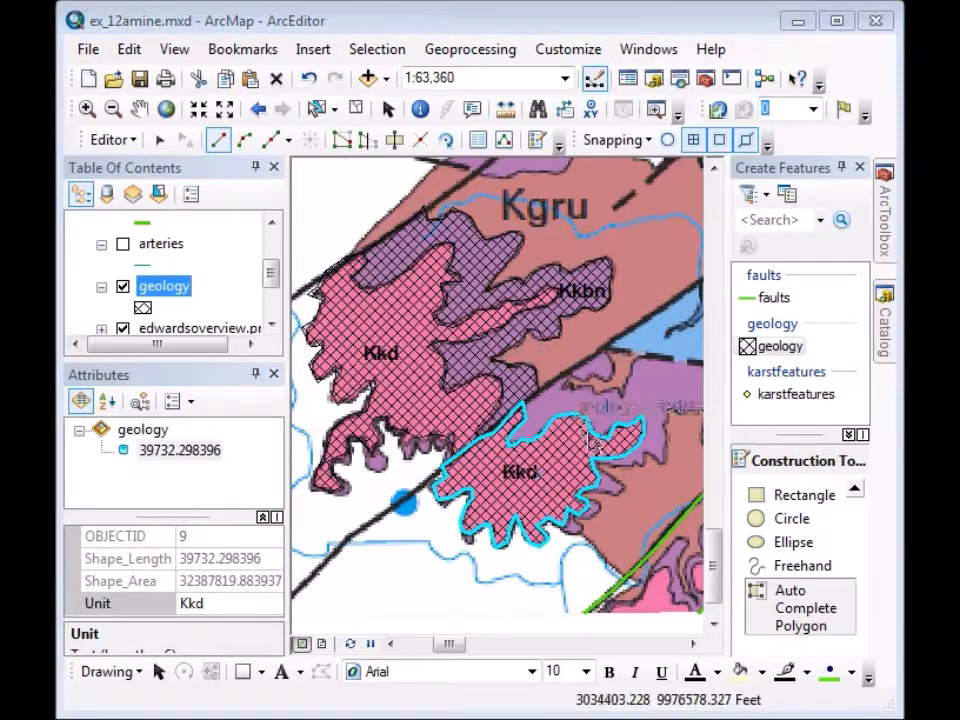
pyautogui.click(792, 620)
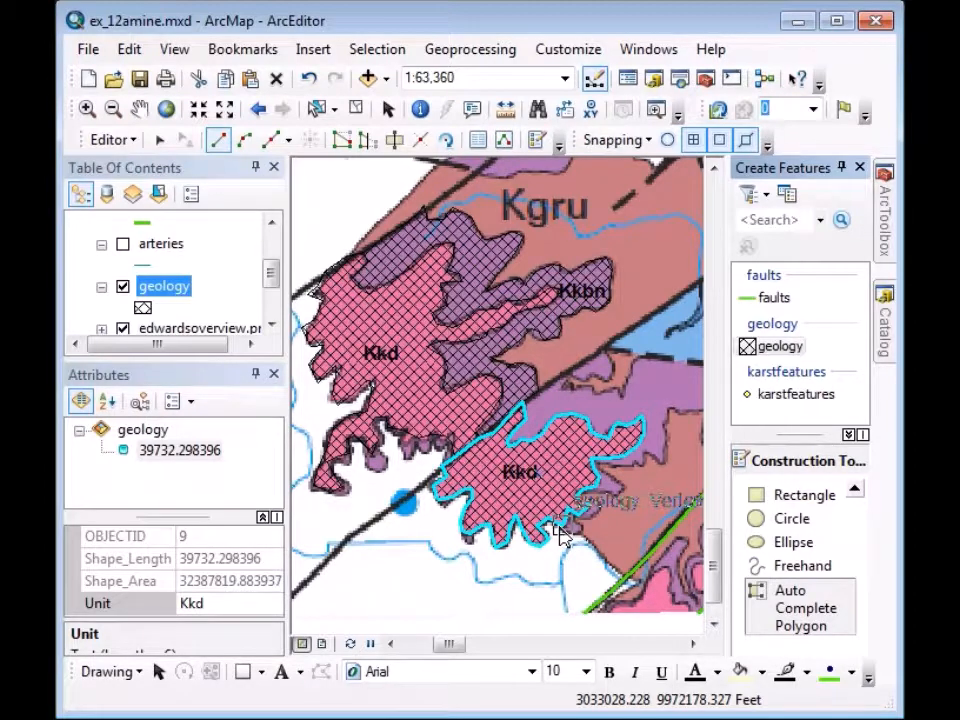
pyautogui.click(559, 527)
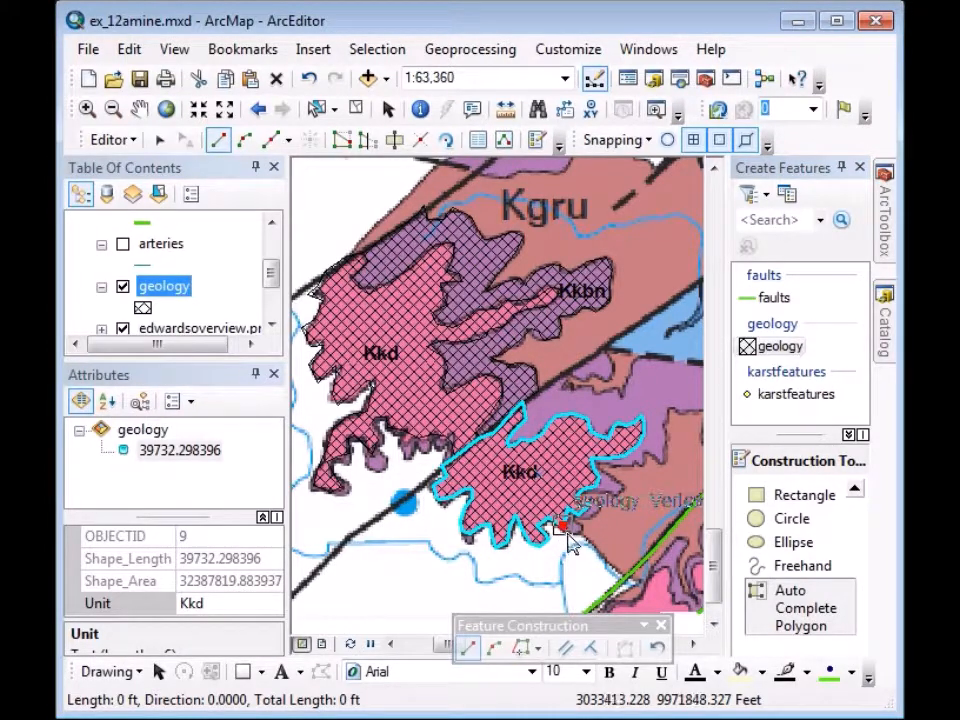
pyautogui.click(574, 539)
pyautogui.click(583, 539)
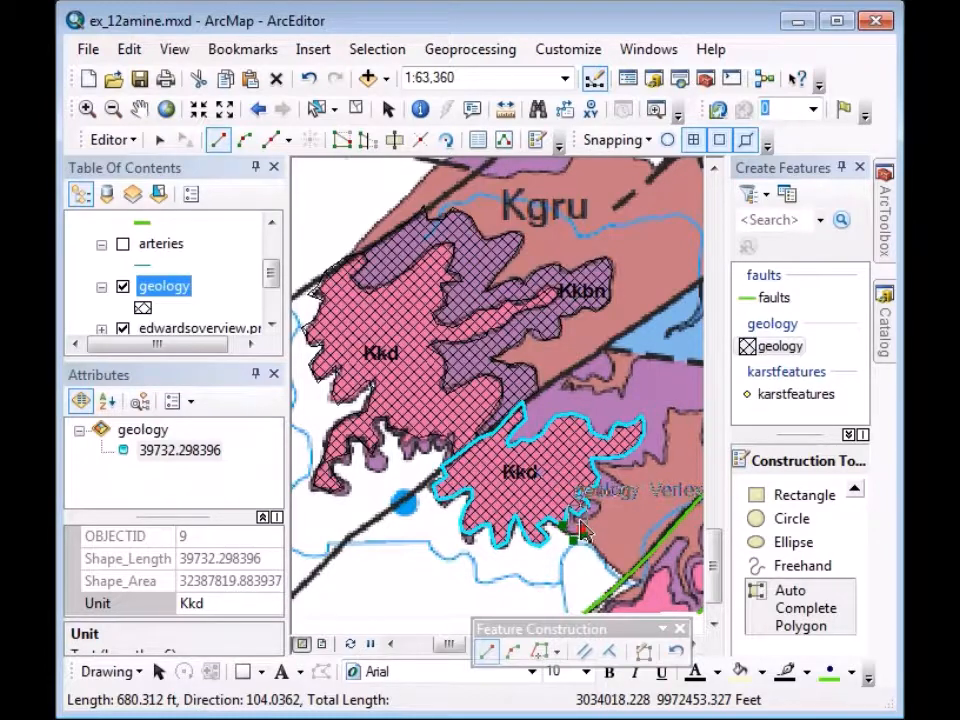
pyautogui.rightClick(528, 348)
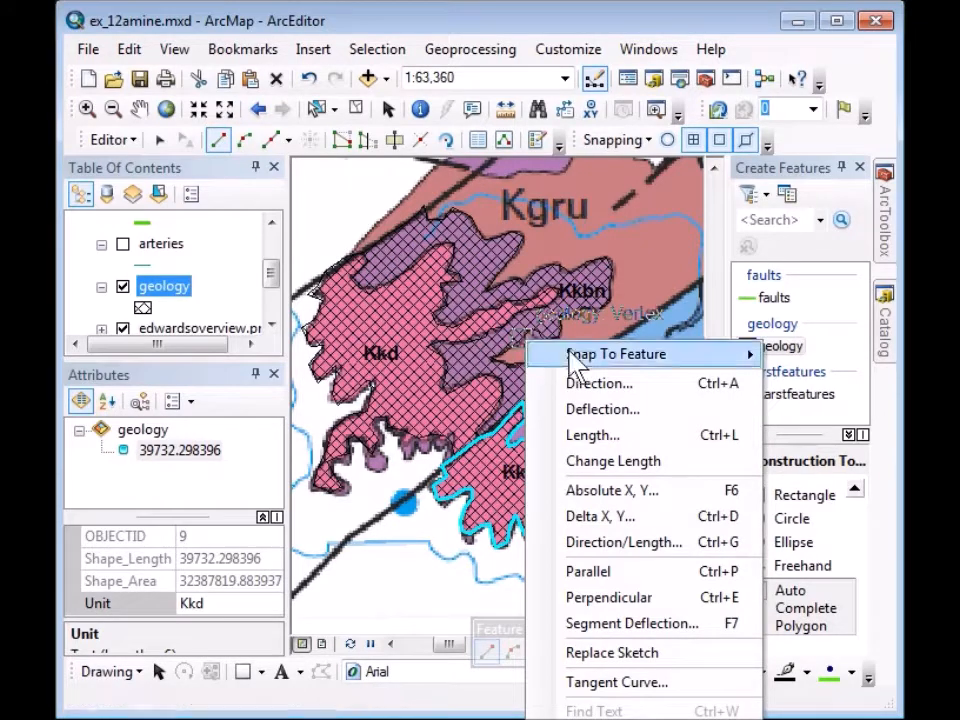
pyautogui.click(609, 719)
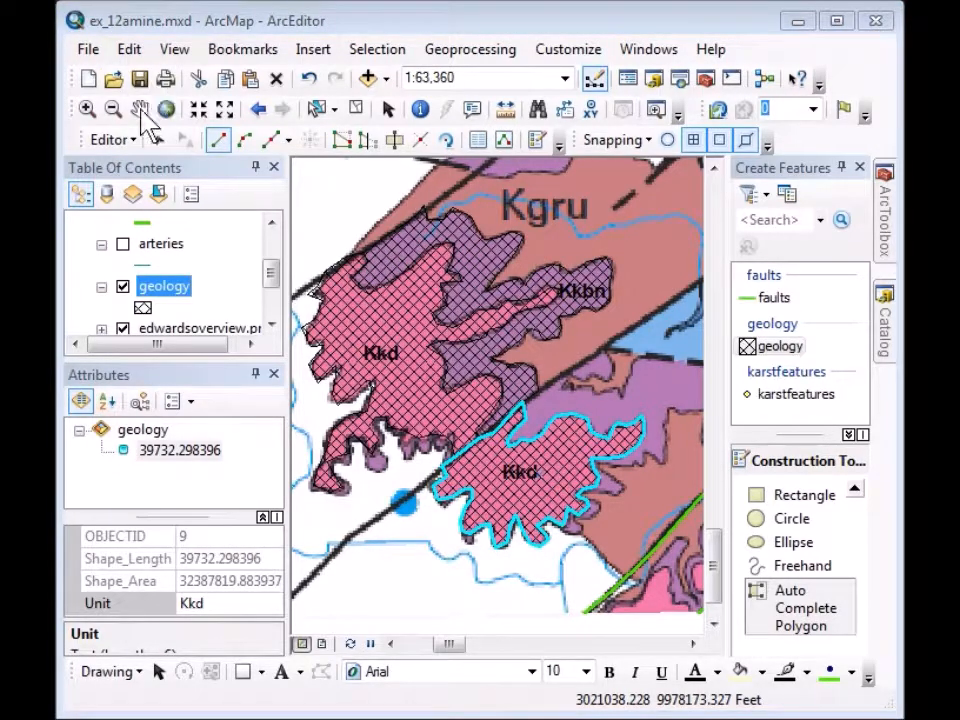
# Pan and zoom in on the purple area beside the Kkd polygon.
pyautogui.click(139, 108)
pyautogui.moveTo(603, 546); pyautogui.dragTo(489, 489)
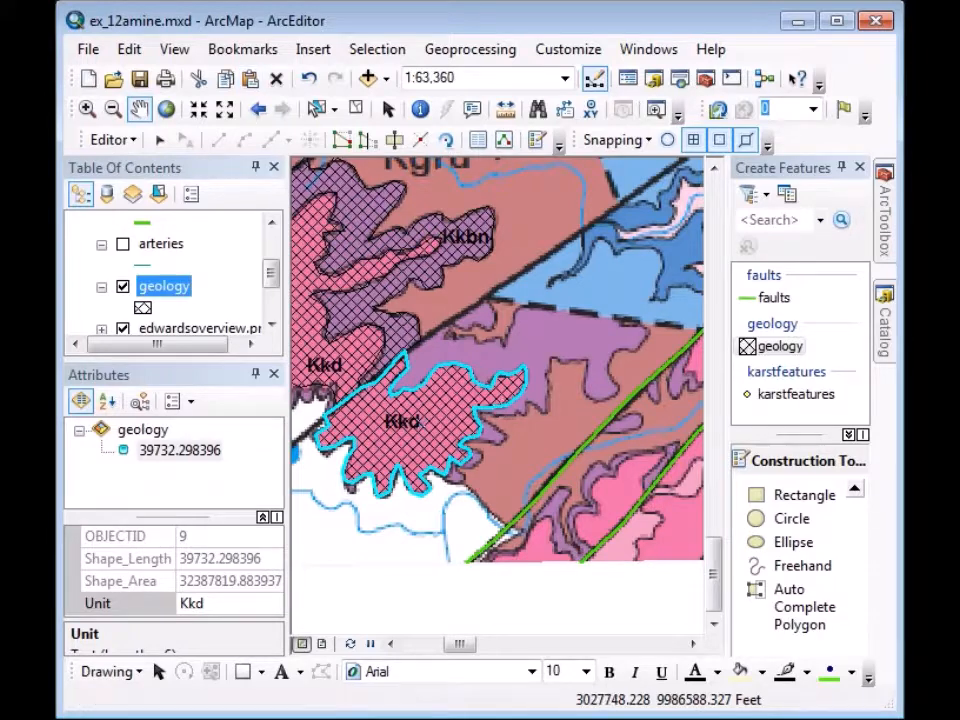
pyautogui.click(87, 108)
pyautogui.moveTo(393, 308); pyautogui.dragTo(666, 500)
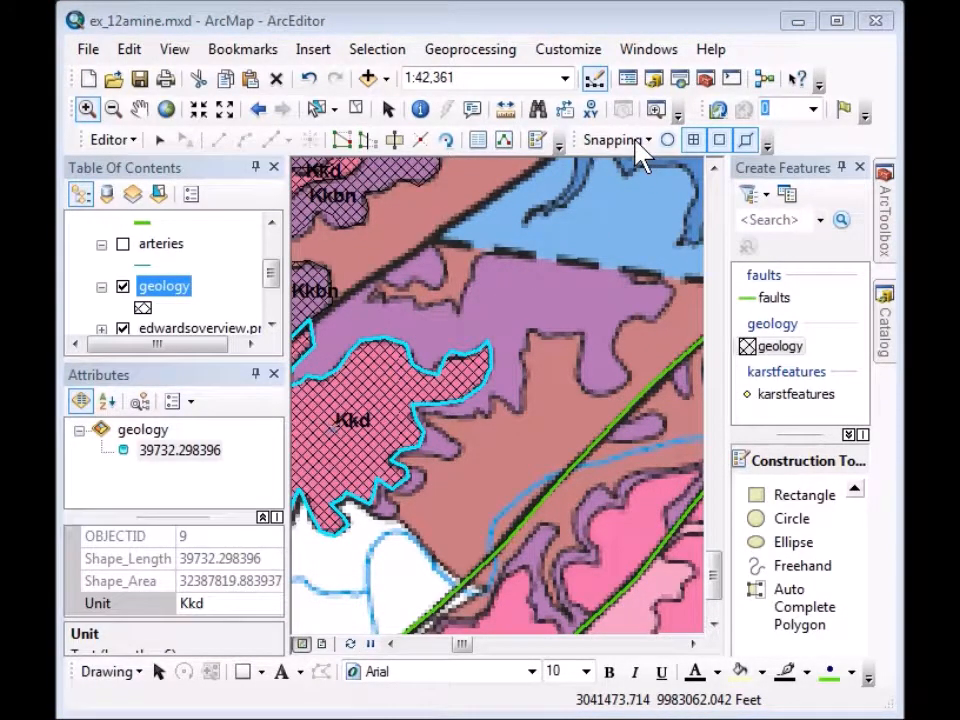
# Lower the editing snap tolerance from 10 to 5 pixels in Snapping Options.
pyautogui.click(115, 142)
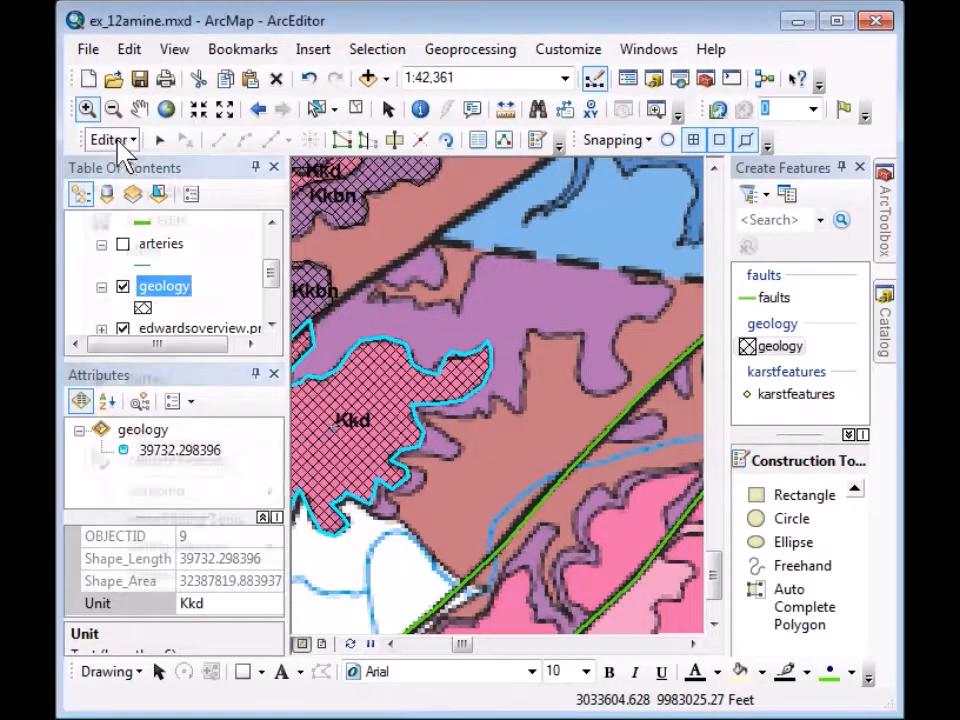
pyautogui.moveTo(150, 492)
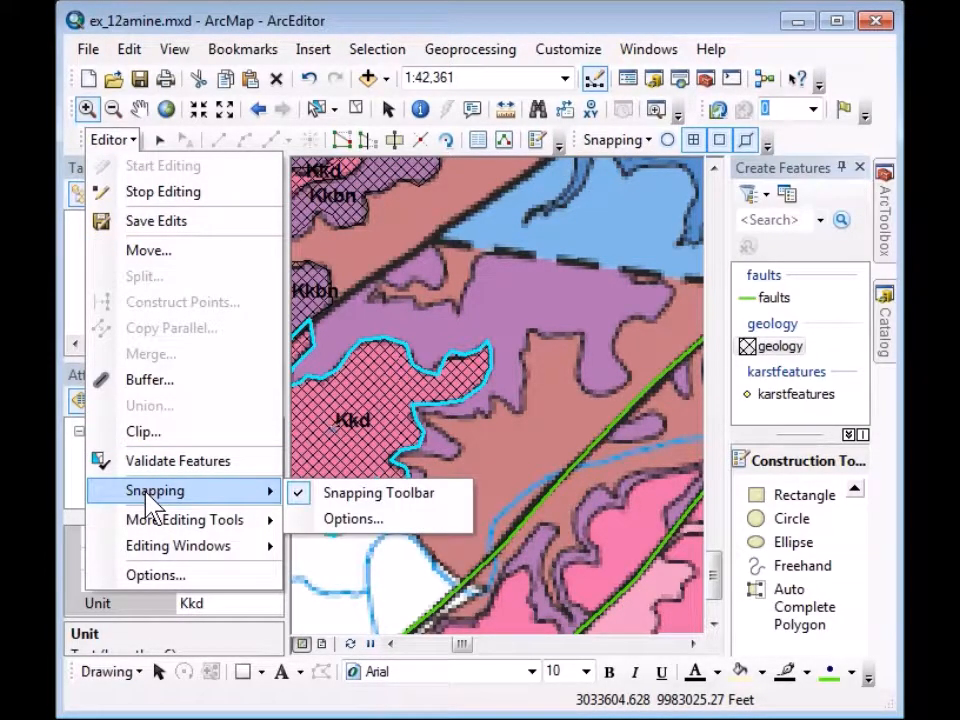
pyautogui.click(352, 519)
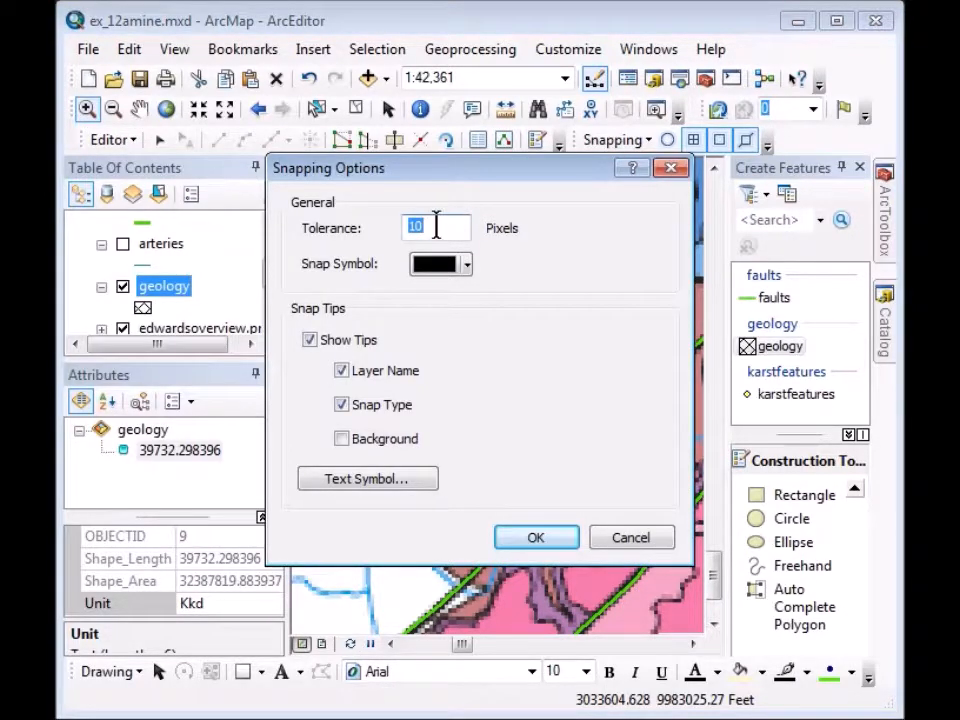
pyautogui.moveTo(435, 227); pyautogui.dragTo(343, 229)
pyautogui.write('5')
pyautogui.click(537, 539)
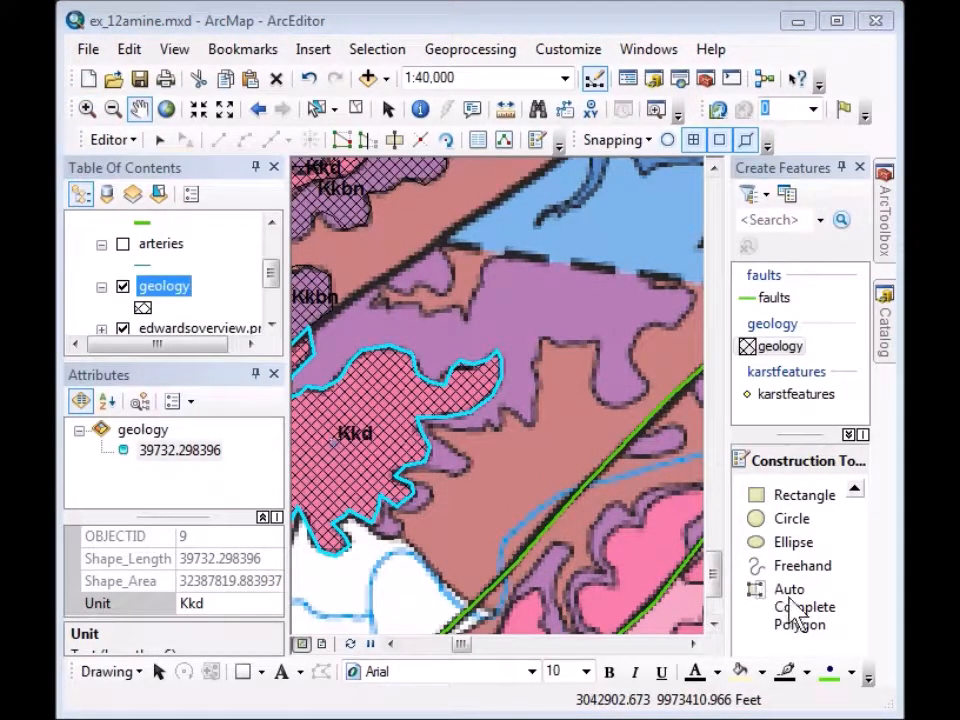
# With Auto Complete Polygon, trace the purple area's outline along the Kkd boundary.
pyautogui.click(795, 608)
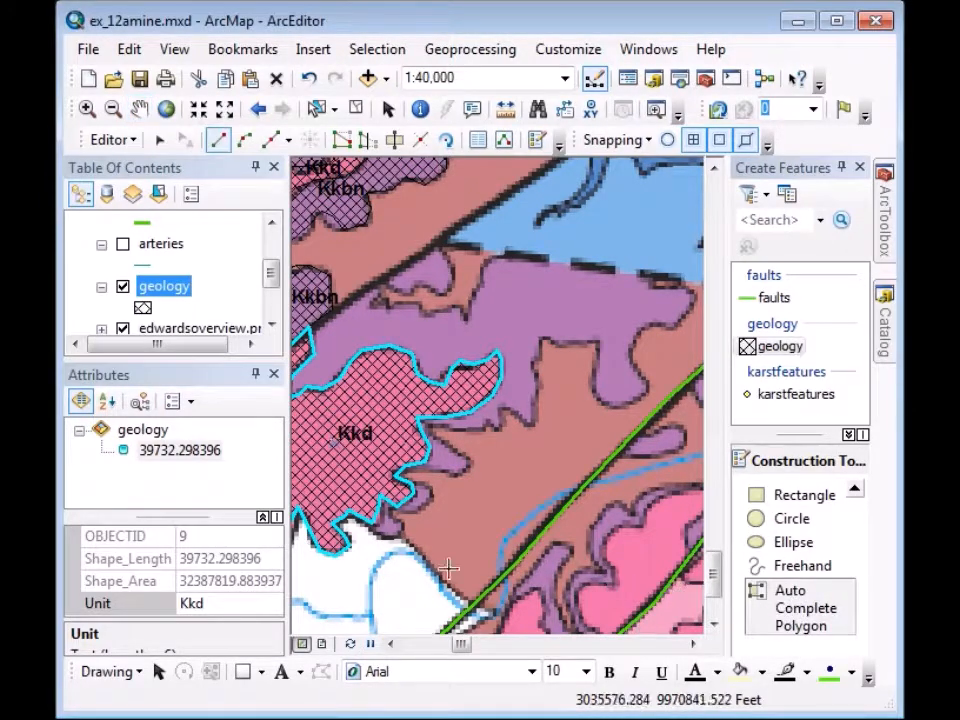
pyautogui.click(372, 524)
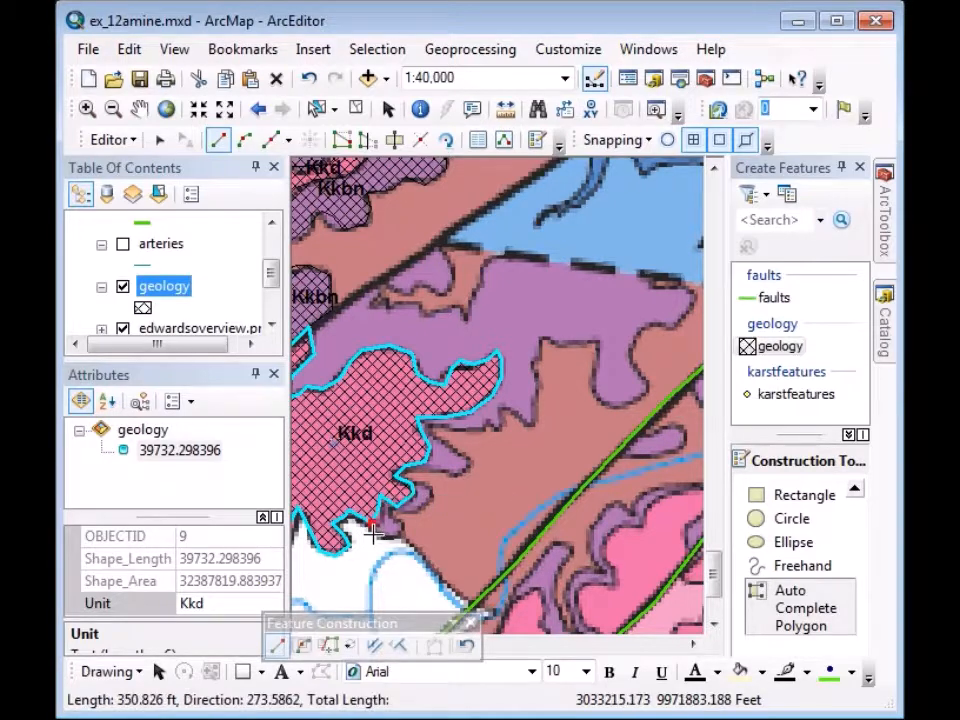
pyautogui.click(374, 537)
pyautogui.click(396, 537)
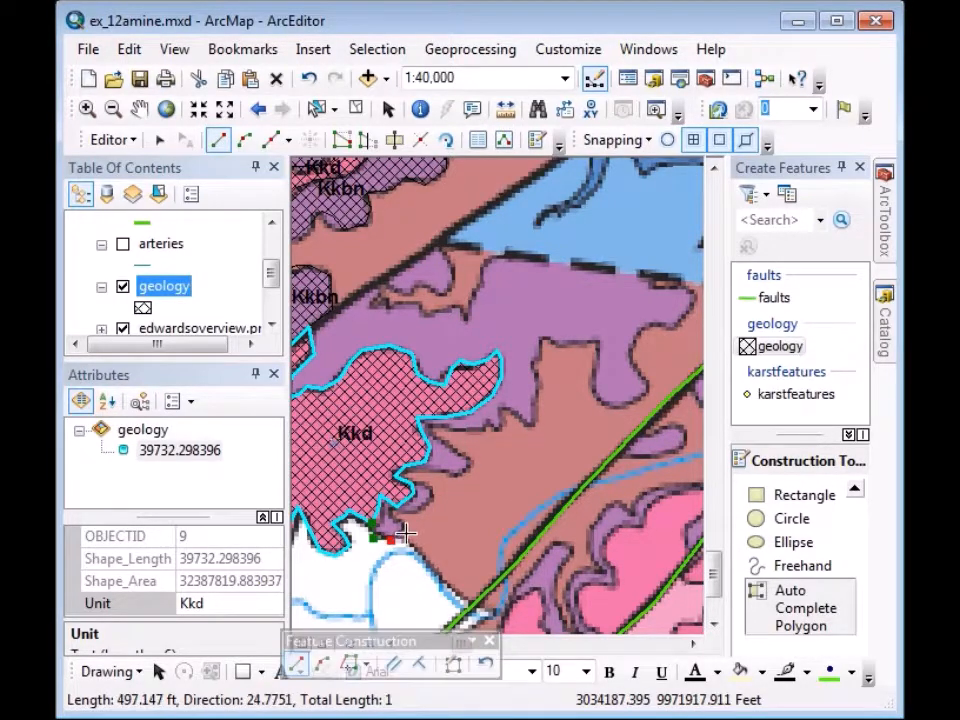
pyautogui.click(395, 520)
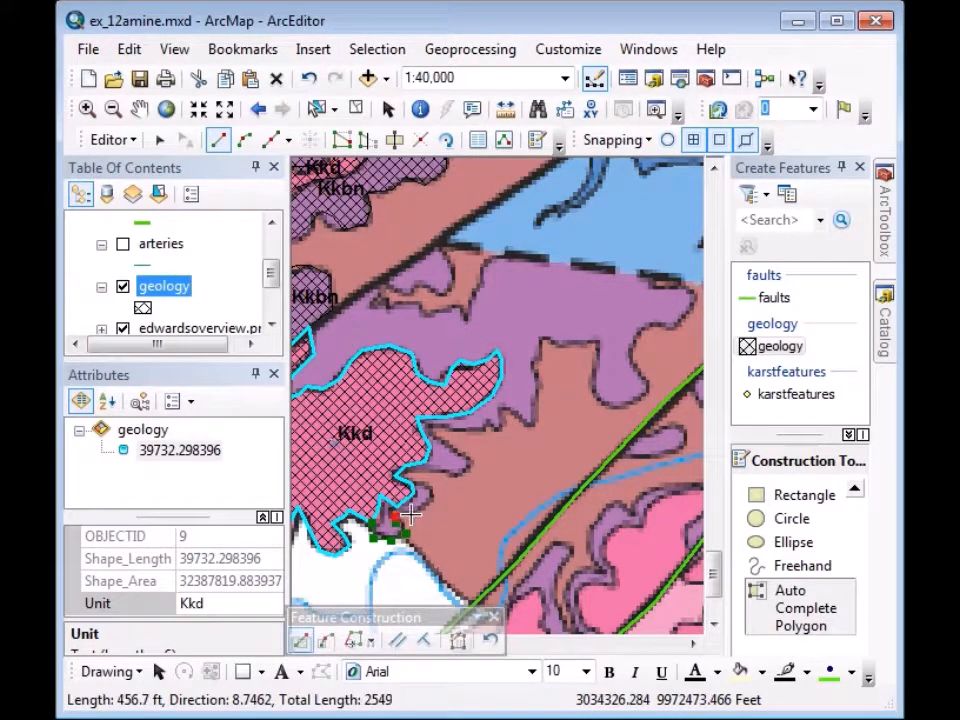
pyautogui.click(424, 505)
pyautogui.click(431, 493)
pyautogui.click(426, 484)
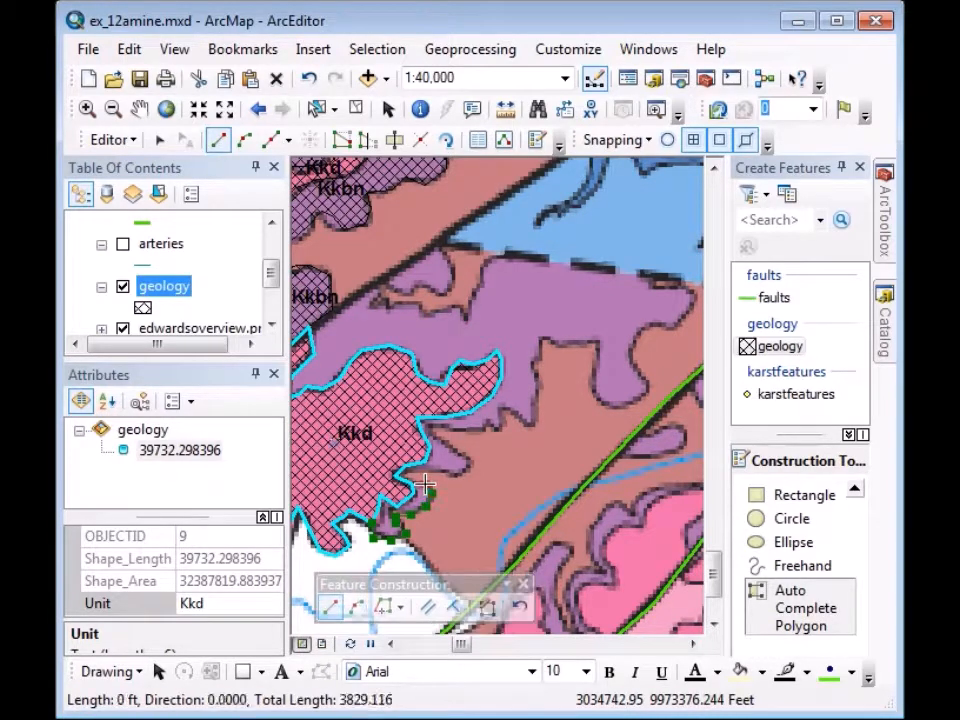
pyautogui.click(420, 473)
pyautogui.click(437, 469)
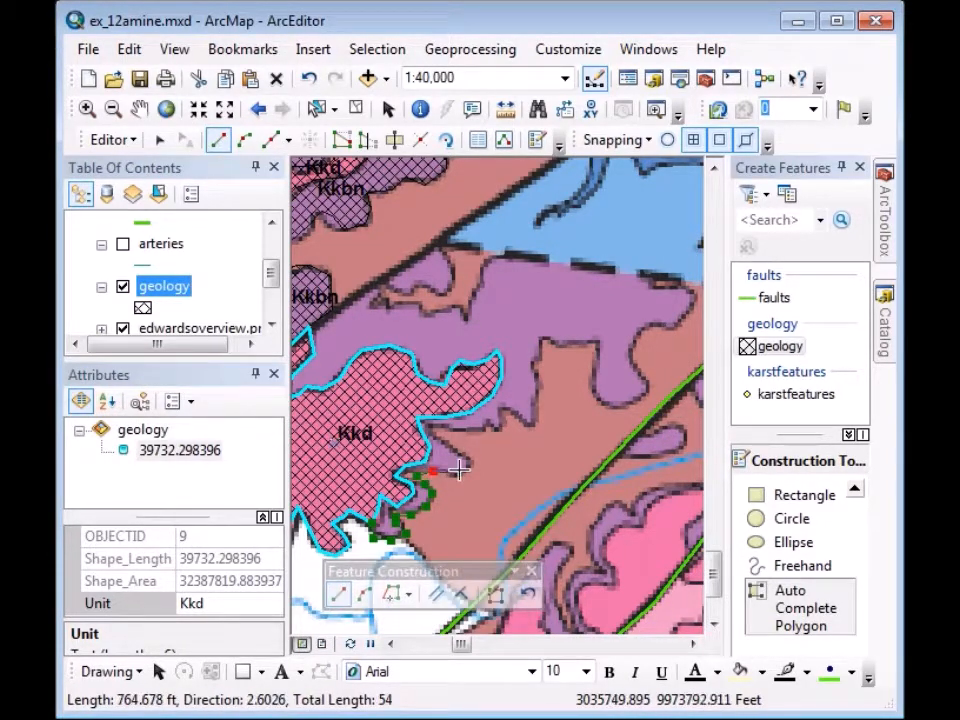
pyautogui.click(455, 476)
pyautogui.click(469, 467)
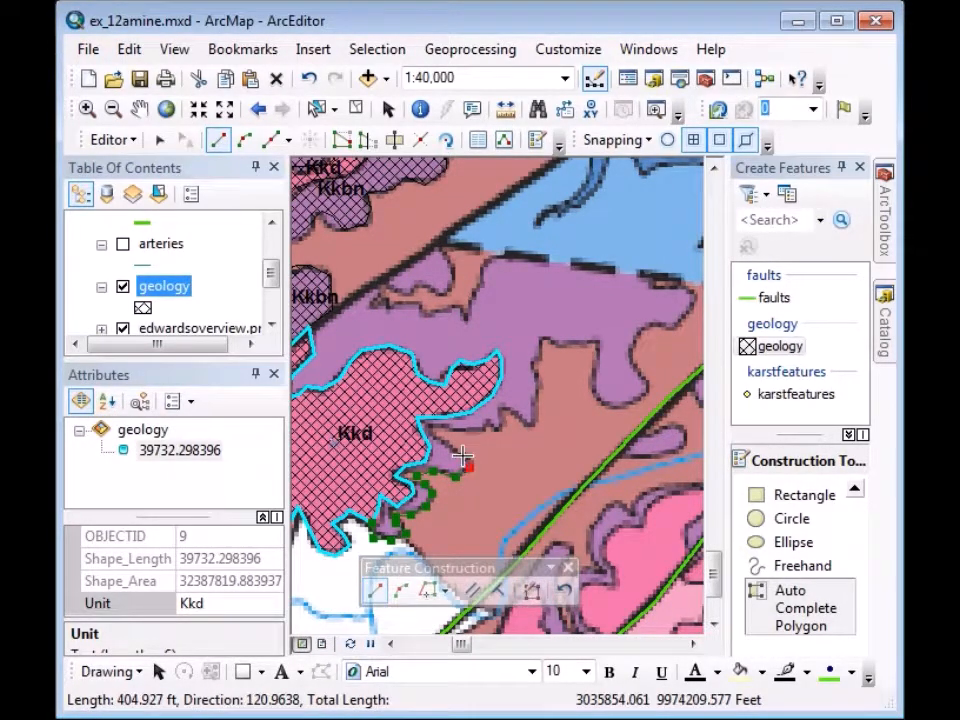
pyautogui.click(453, 448)
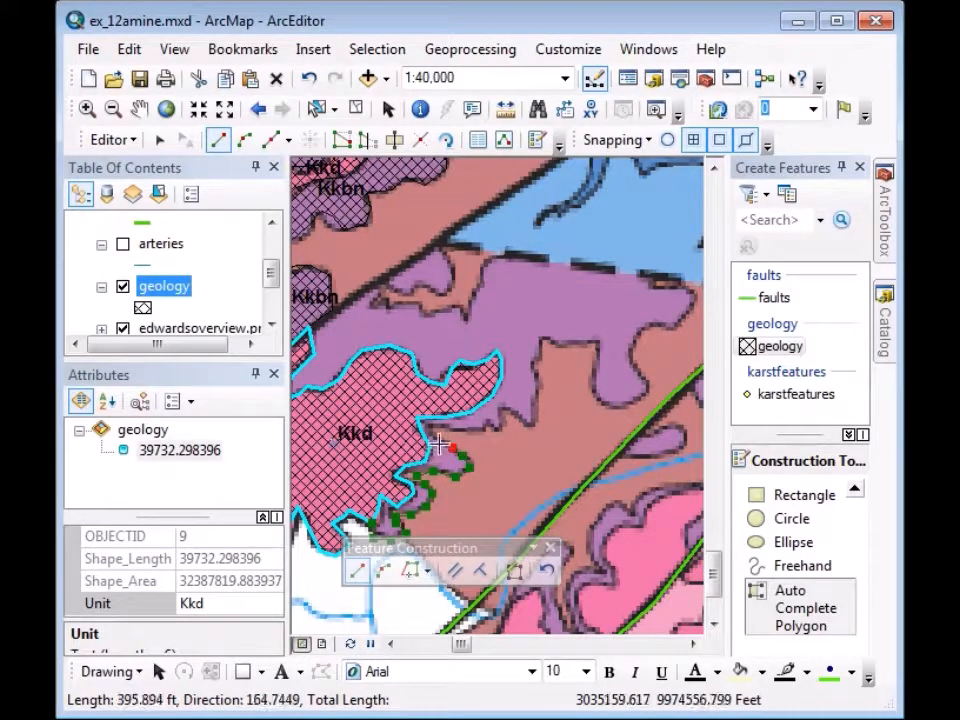
pyautogui.click(443, 440)
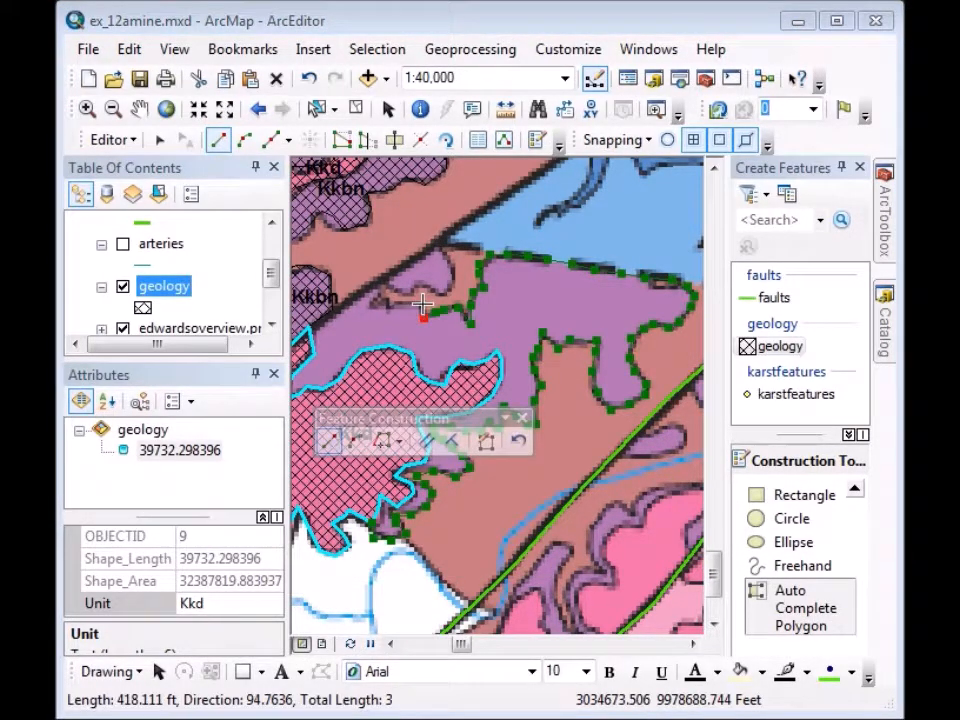
# Trace the purple area's west end near the Kkbn label and finish it as OBJECTID 10.
pyautogui.click(421, 306)
pyautogui.click(405, 302)
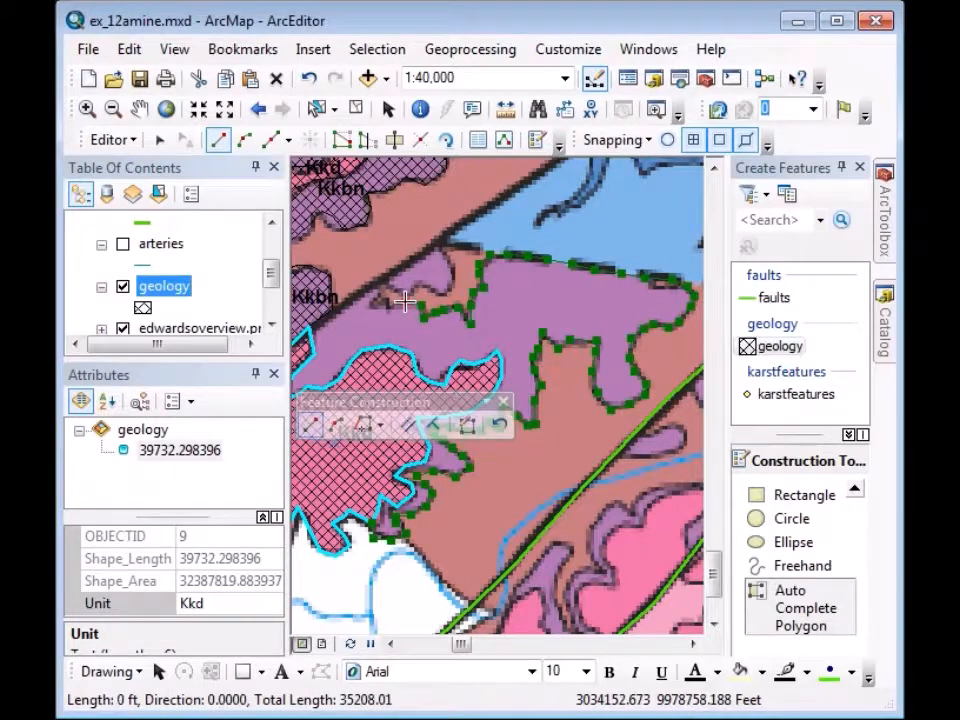
pyautogui.click(387, 308)
pyautogui.click(384, 303)
pyautogui.click(374, 304)
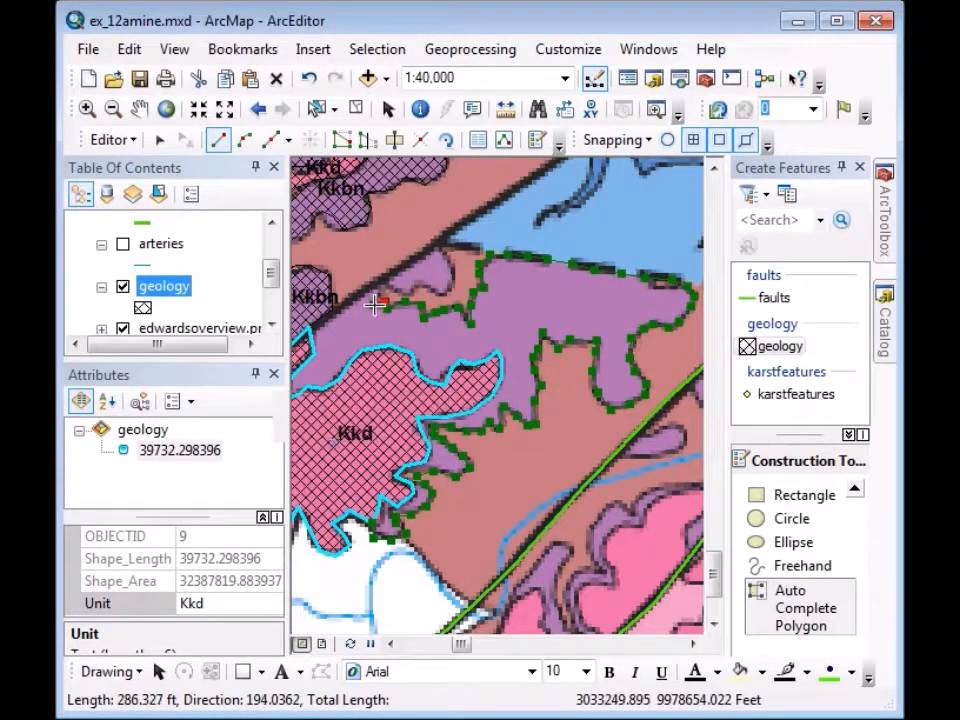
pyautogui.click(381, 294)
pyautogui.click(374, 279)
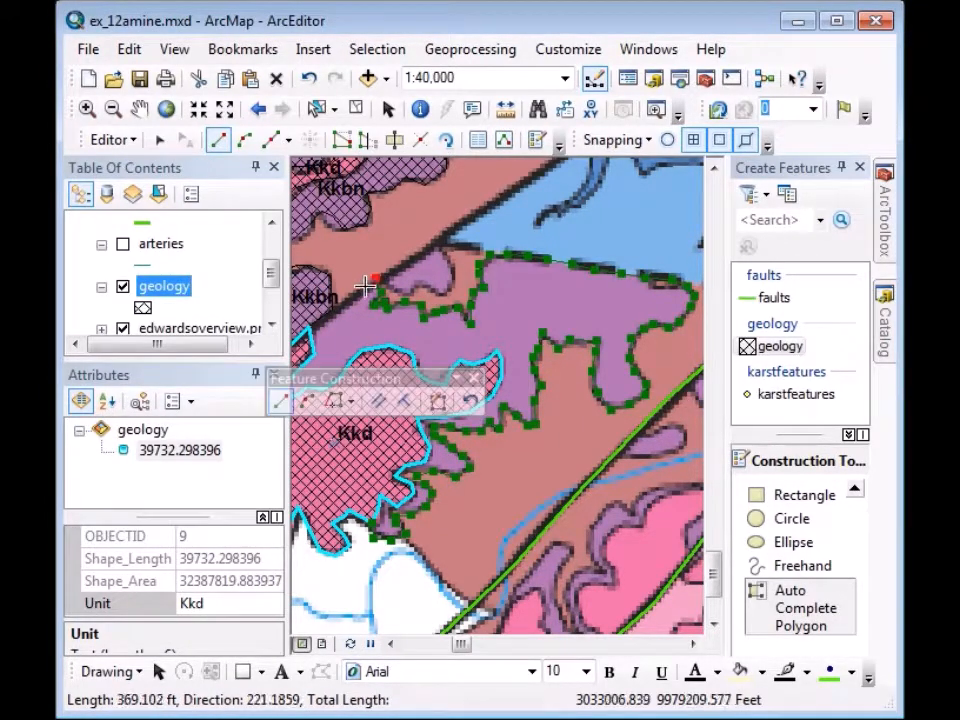
pyautogui.click(346, 300)
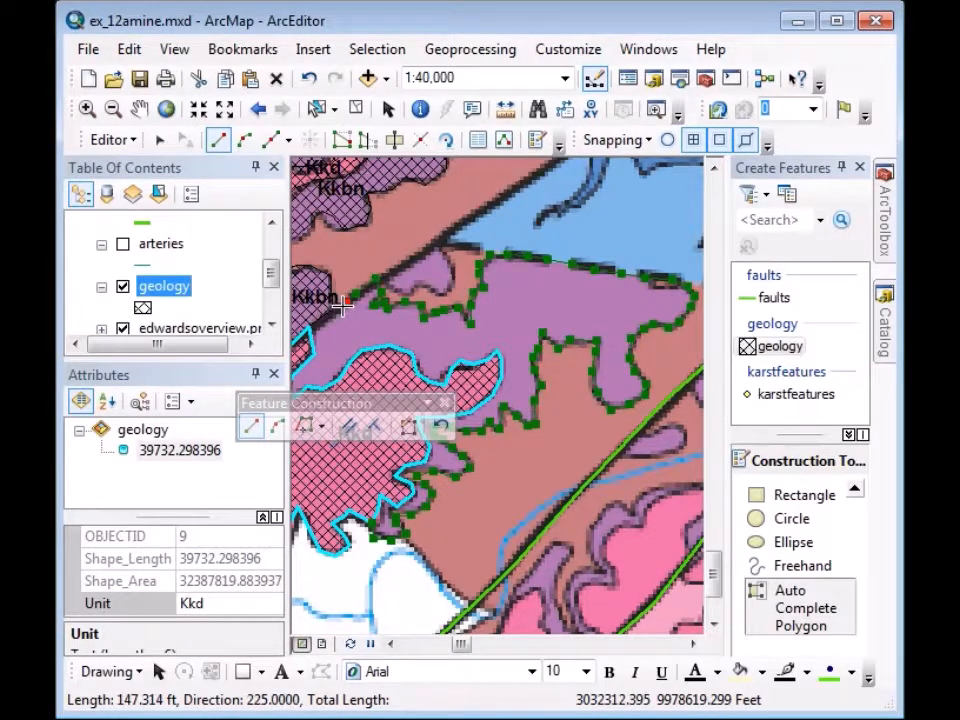
pyautogui.doubleClick(334, 314)
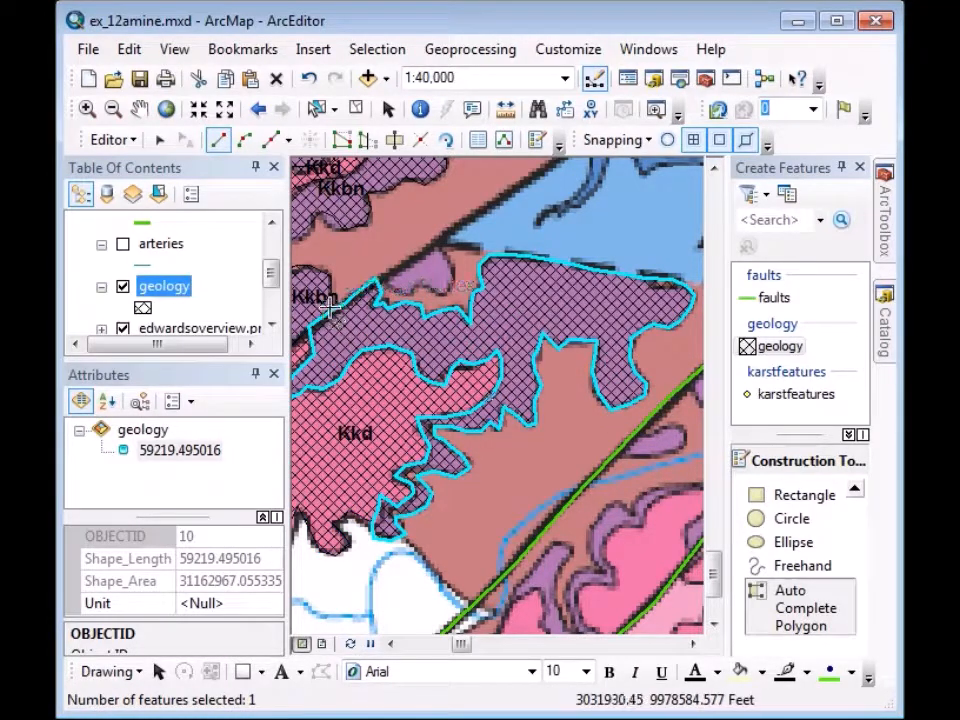
# Set polygon 10's Unit to Kkbn, then pan north to bring the Kgru area into view.
pyautogui.click(198, 604)
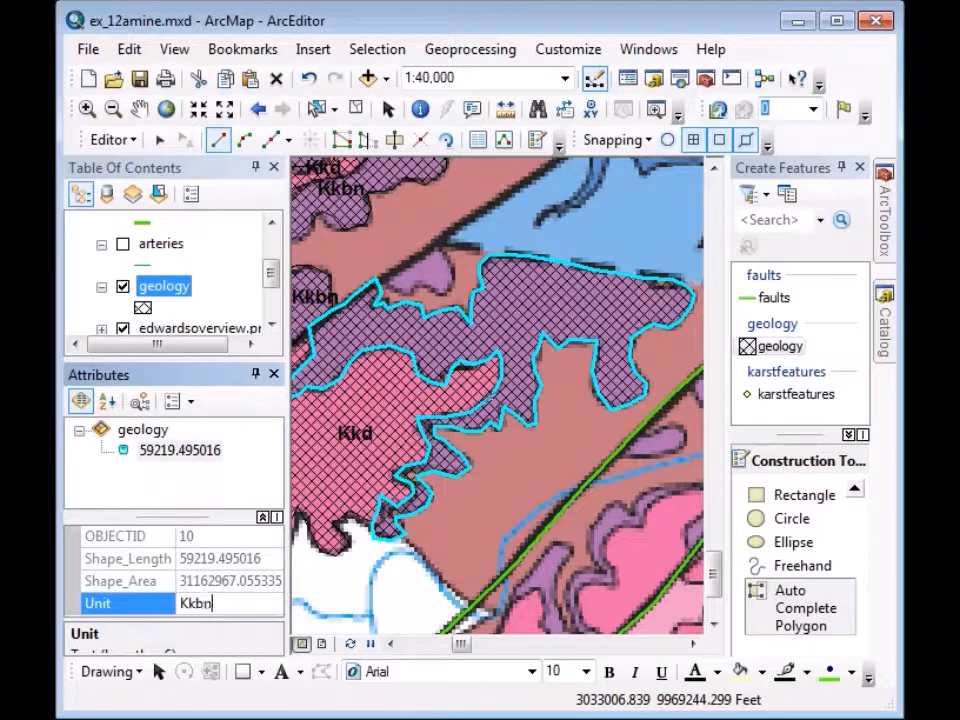
pyautogui.press('Return')
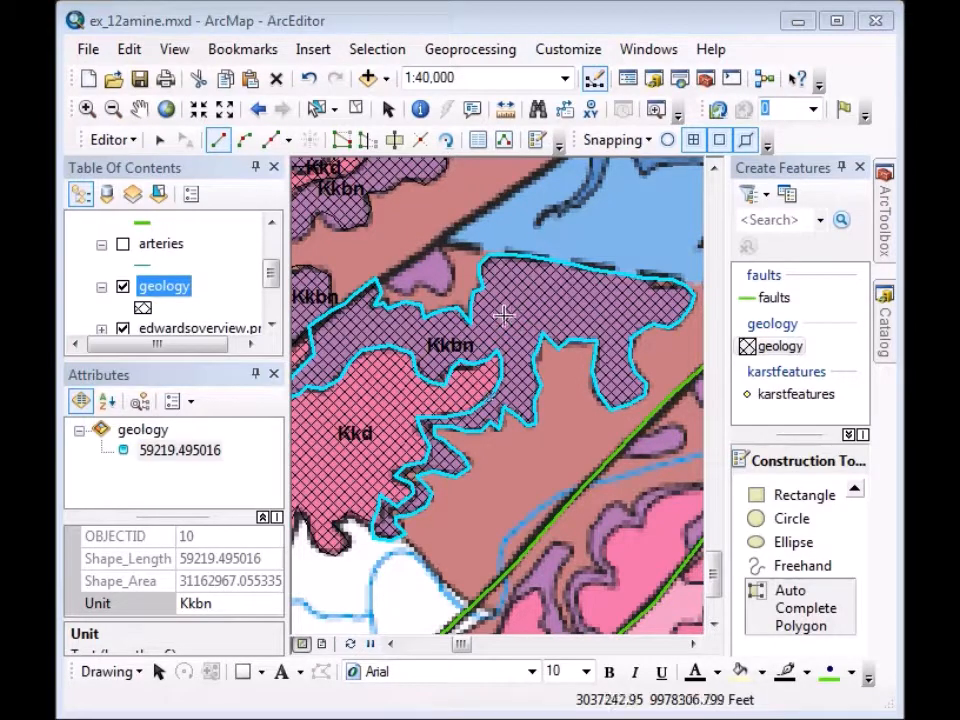
pyautogui.click(140, 108)
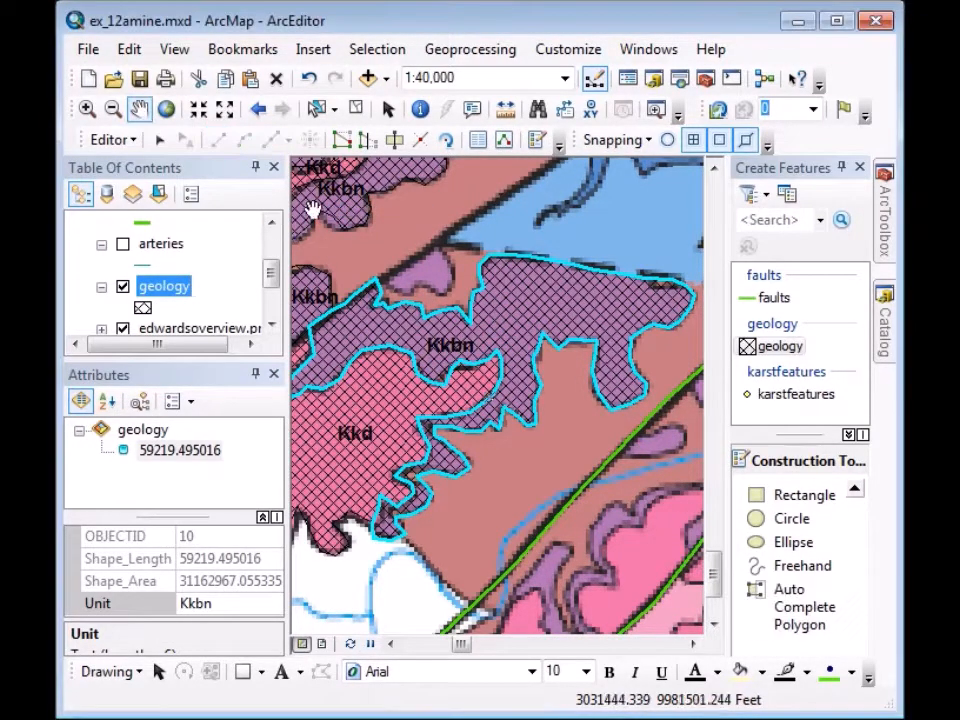
pyautogui.moveTo(369, 206); pyautogui.dragTo(476, 429)
pyautogui.moveTo(405, 306); pyautogui.dragTo(576, 435)
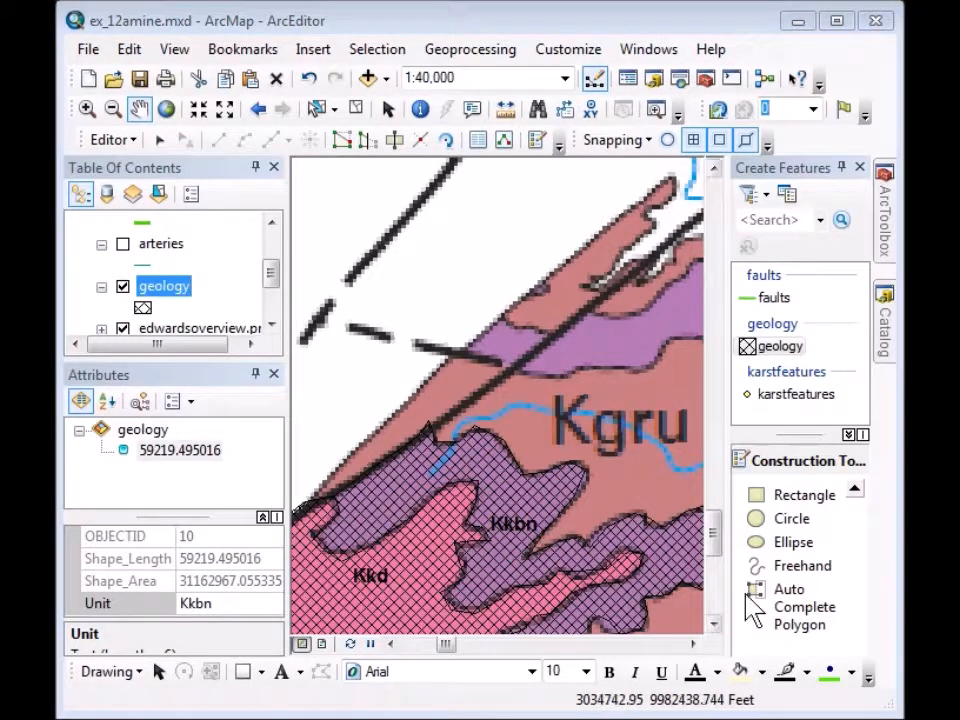
pyautogui.click(796, 606)
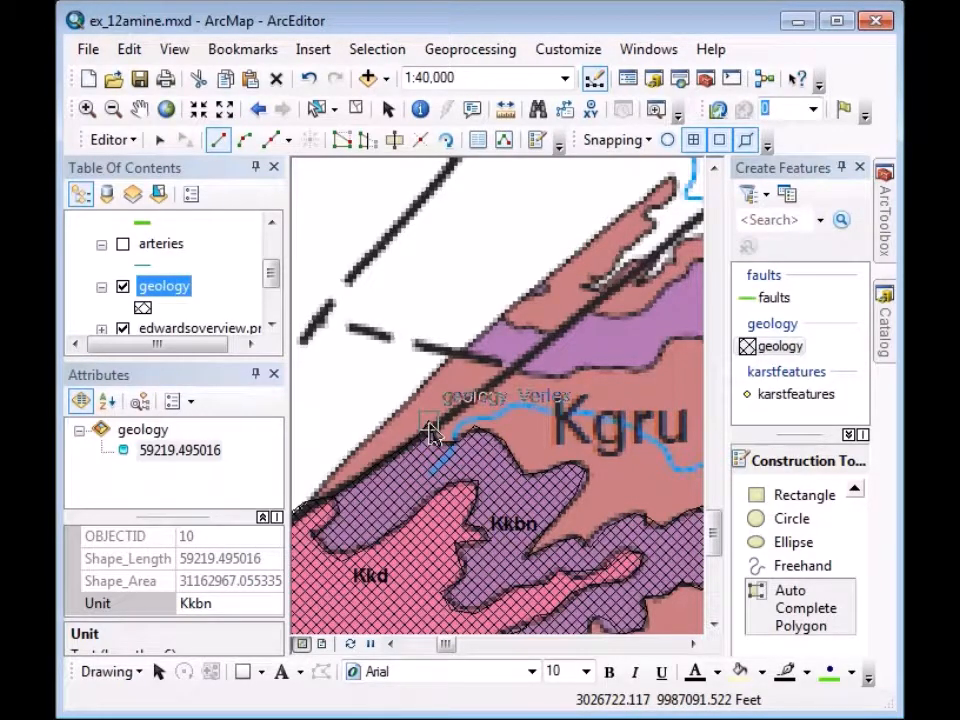
# Start a new geology polygon along the fault line up to the purple area's northeast tip.
pyautogui.click(429, 425)
pyautogui.click(462, 405)
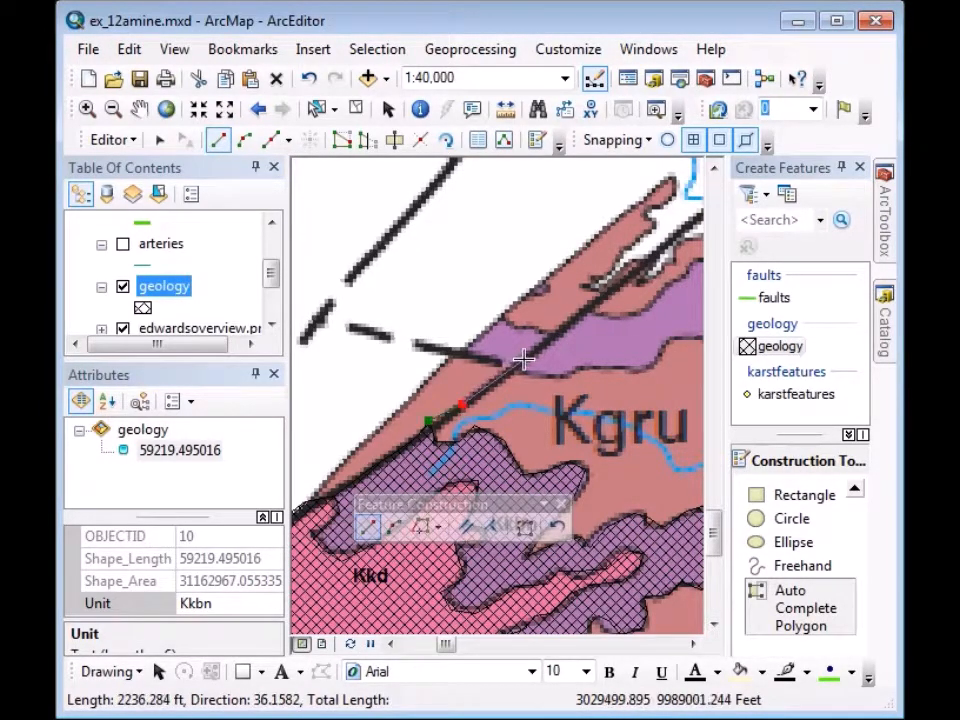
pyautogui.click(524, 358)
pyautogui.click(569, 325)
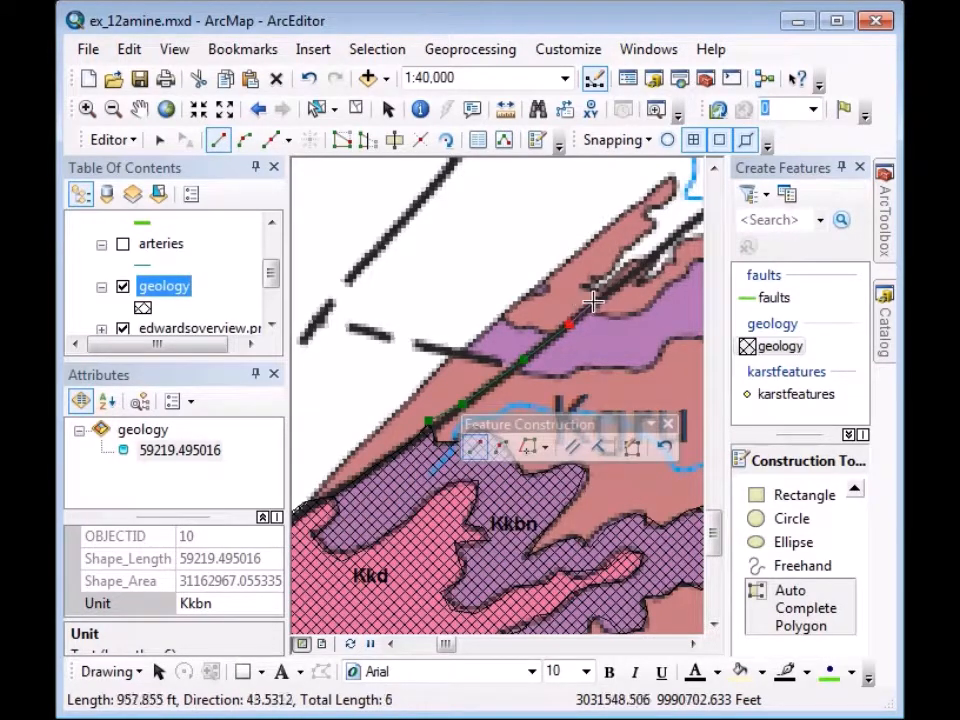
pyautogui.click(605, 298)
pyautogui.click(640, 271)
pyautogui.click(647, 260)
pyautogui.click(633, 261)
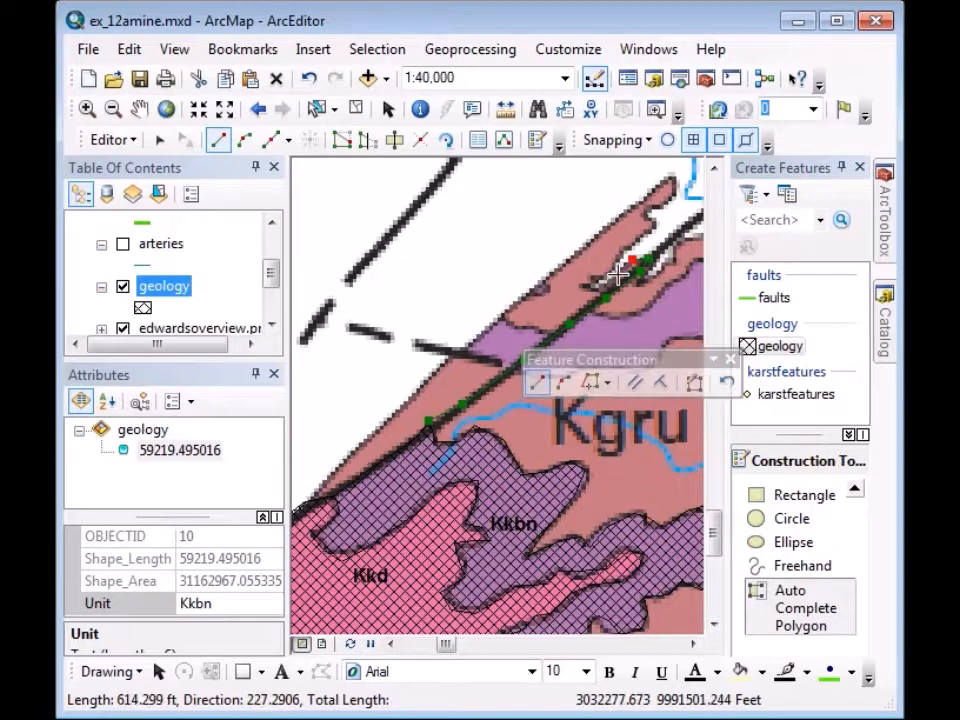
# Extend the outline to the strip's northeast tip, then back to its southwest end, and finish it.
pyautogui.click(575, 287)
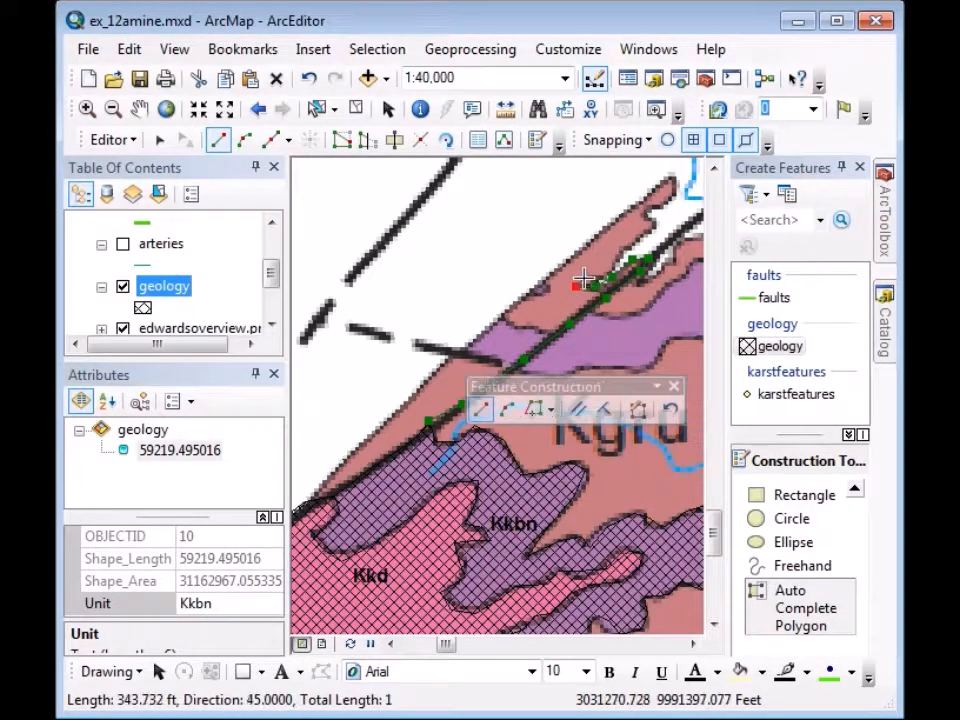
pyautogui.click(594, 273)
pyautogui.click(606, 262)
pyautogui.click(625, 243)
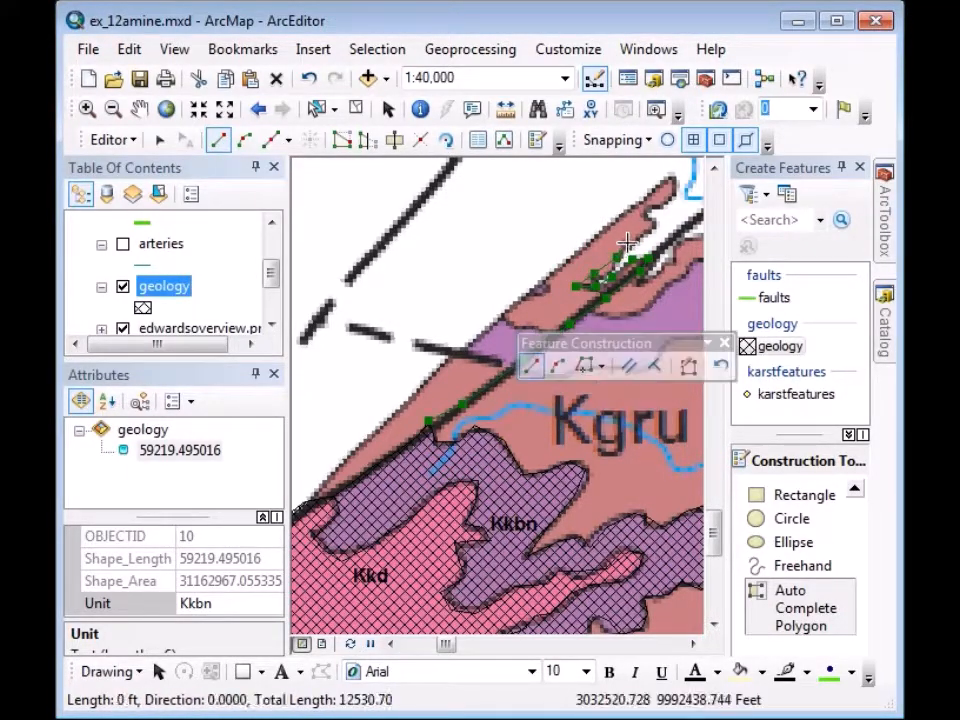
pyautogui.click(651, 228)
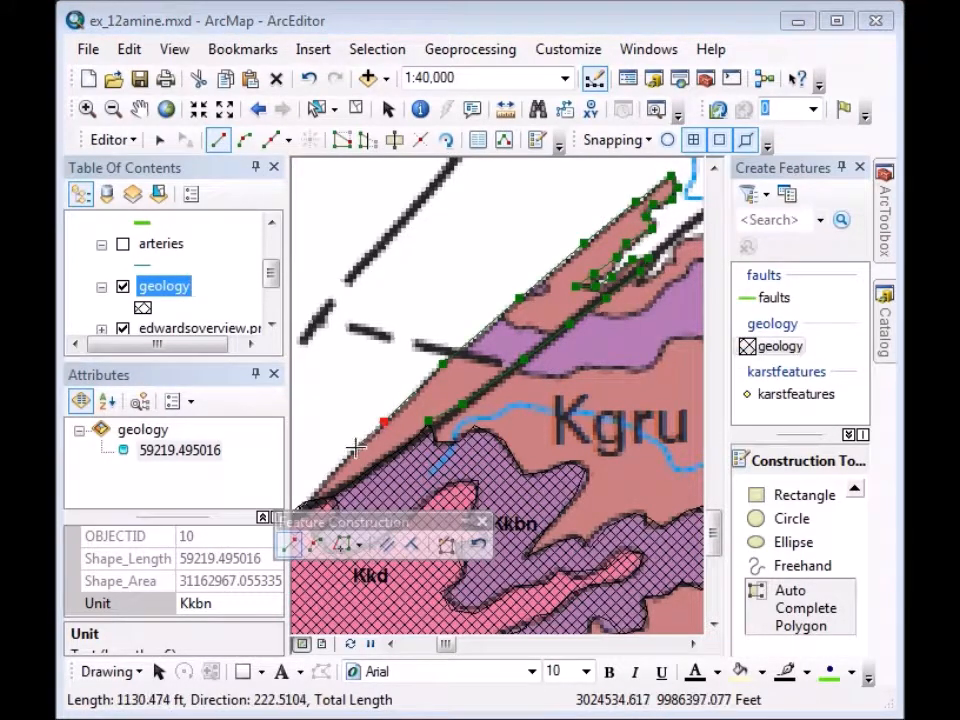
pyautogui.click(350, 448)
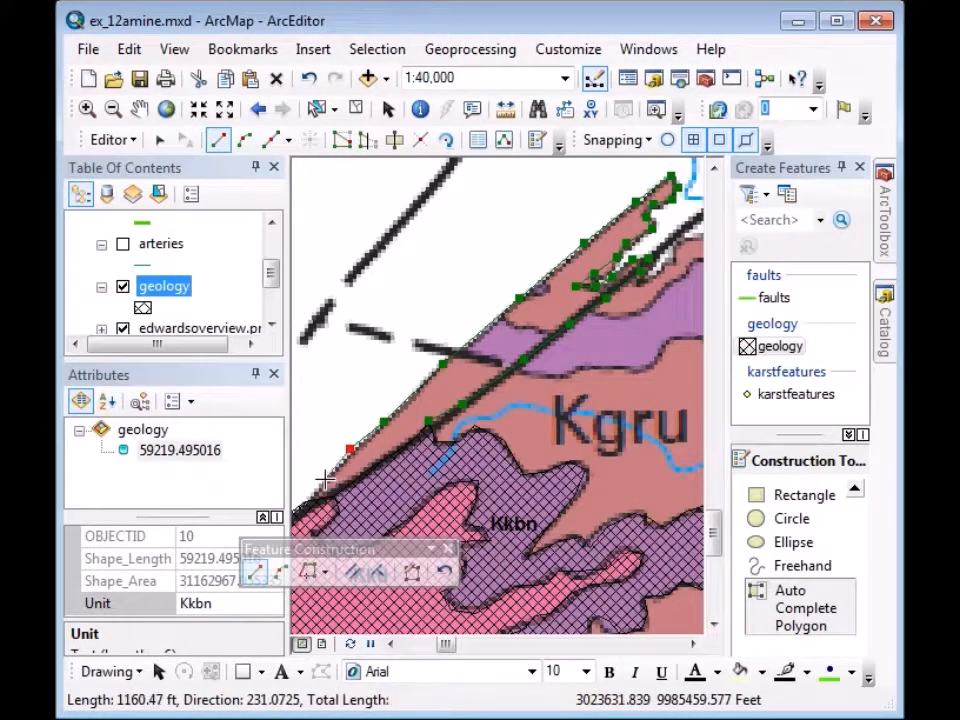
pyautogui.click(322, 477)
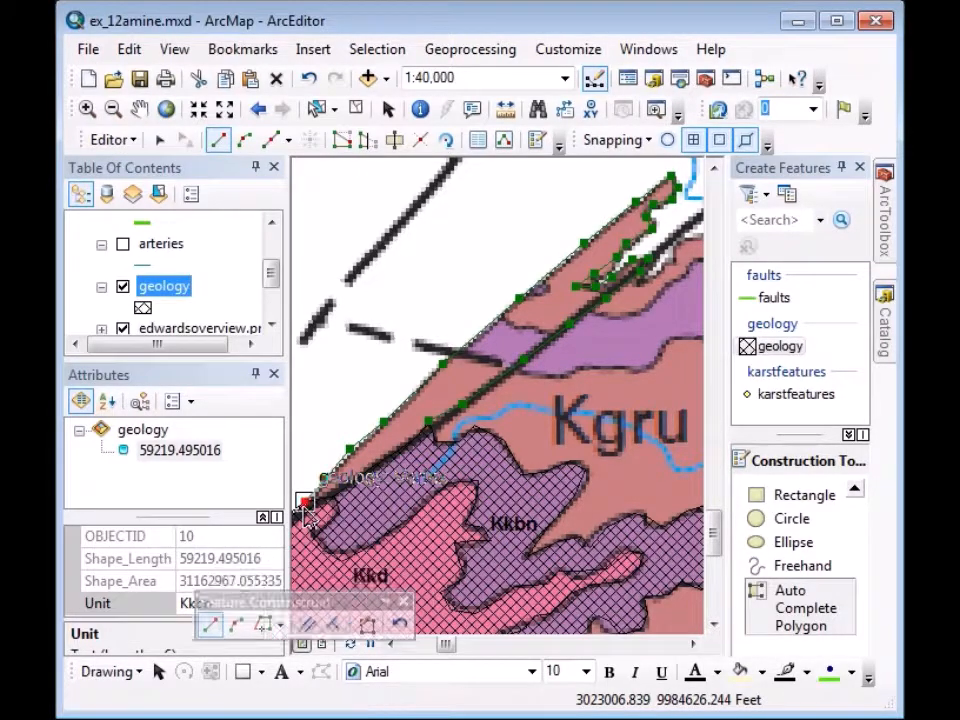
pyautogui.doubleClick(305, 512)
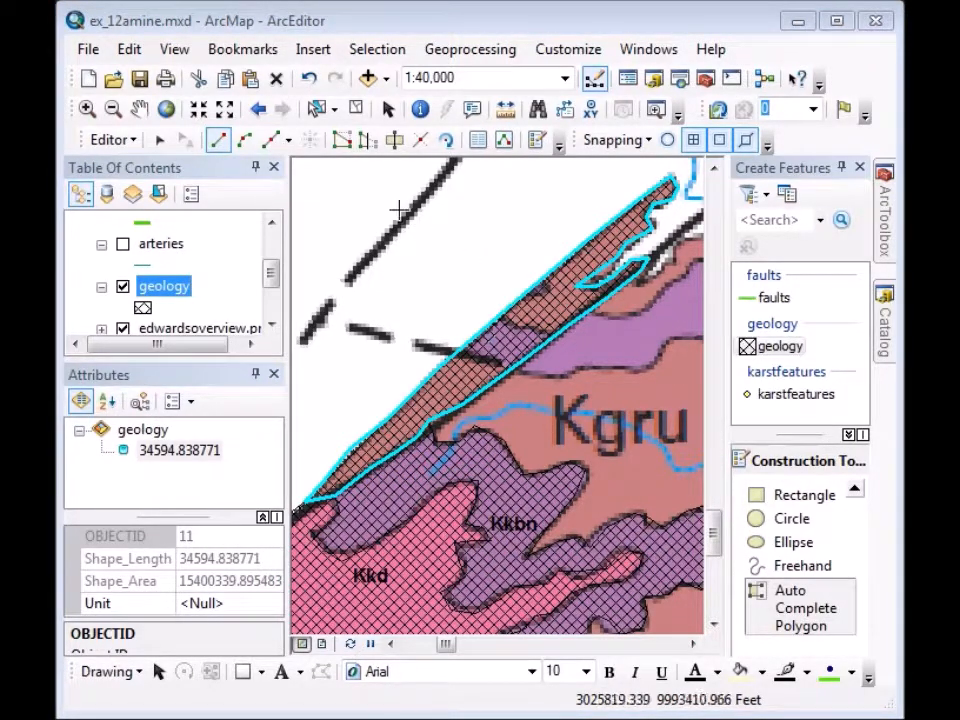
# Cut the fault-strip polygon in two with a line across the strip.
pyautogui.click(396, 142)
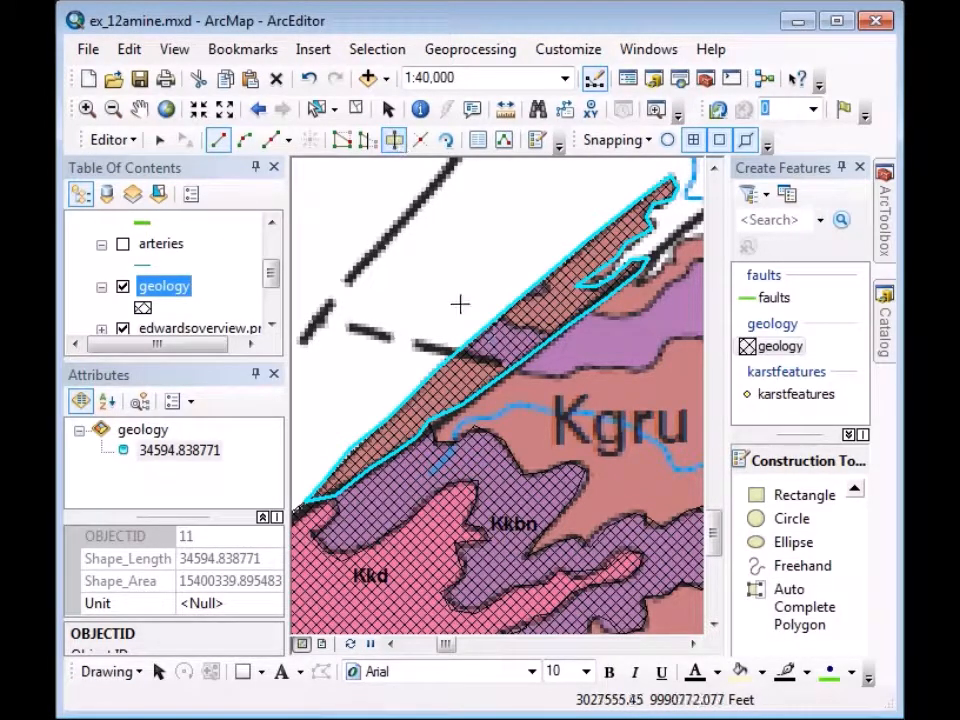
pyautogui.click(424, 343)
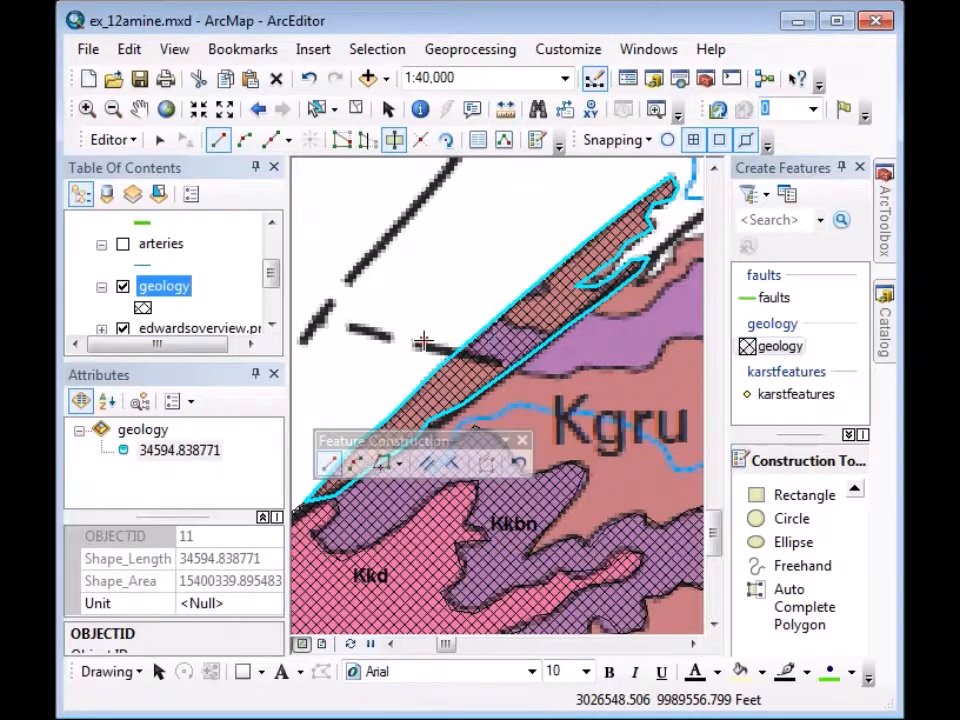
pyautogui.click(455, 357)
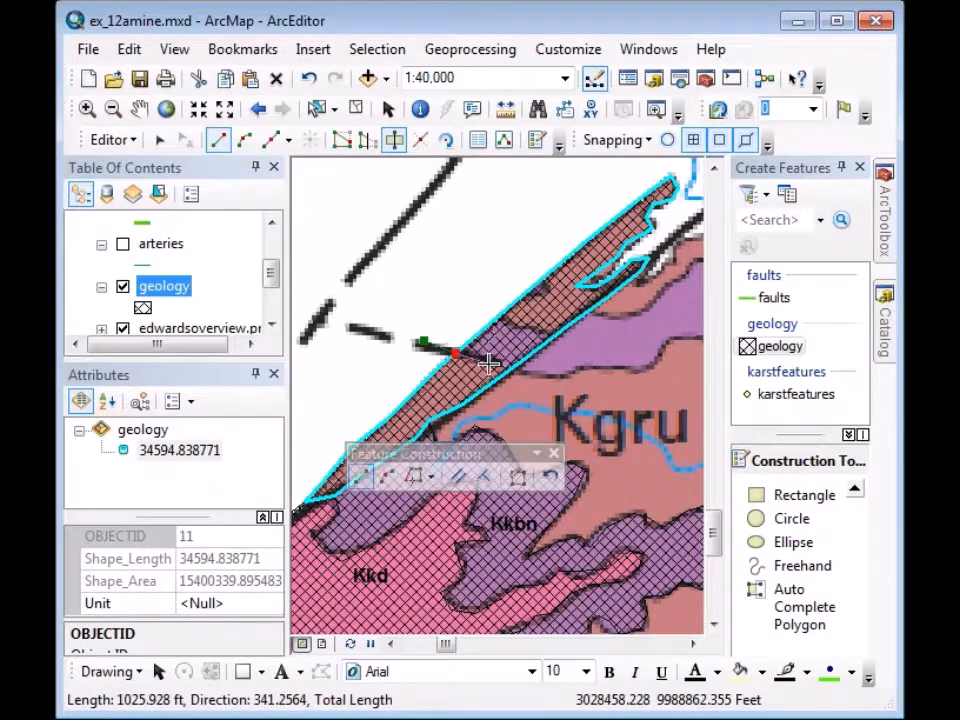
pyautogui.click(491, 360)
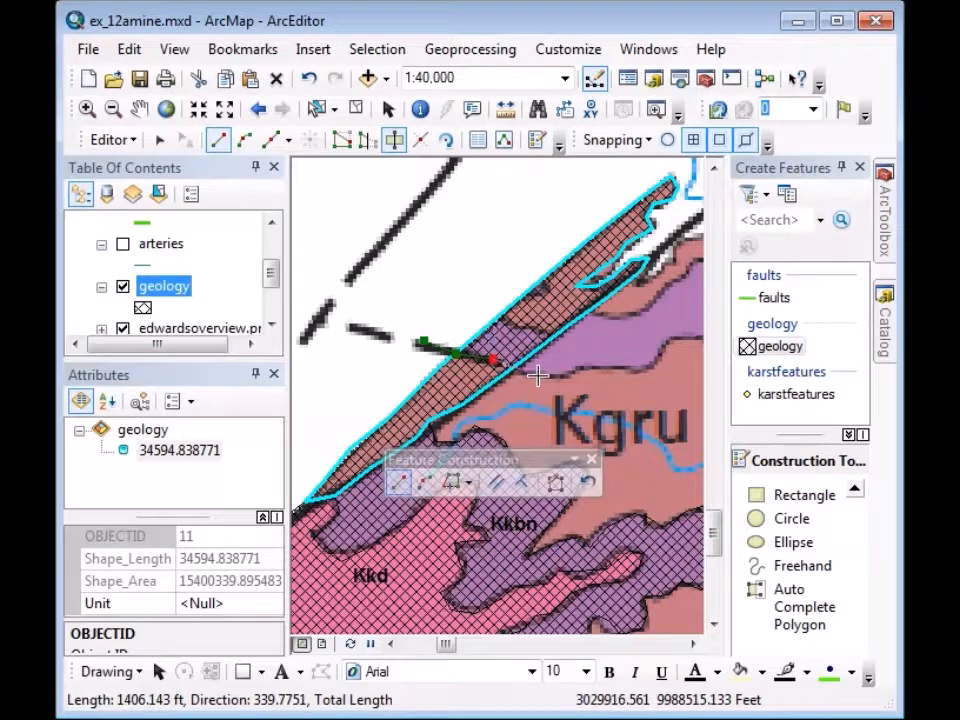
pyautogui.doubleClick(537, 374)
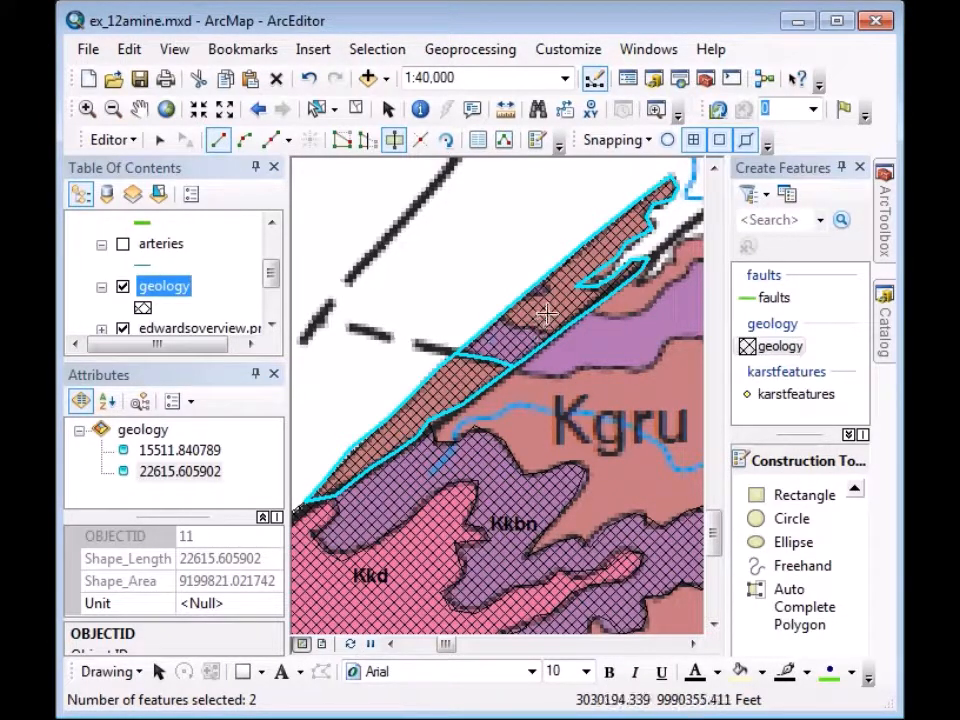
# Make a second cut above the first, carving out the small middle piece.
pyautogui.click(471, 289)
pyautogui.click(498, 316)
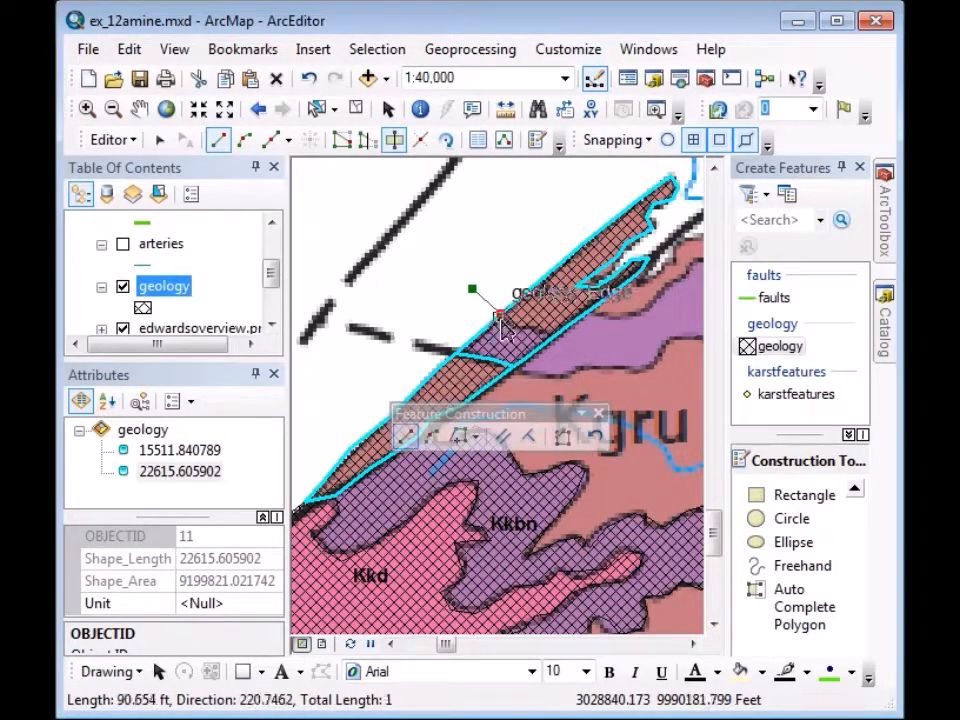
pyautogui.click(512, 326)
pyautogui.click(532, 326)
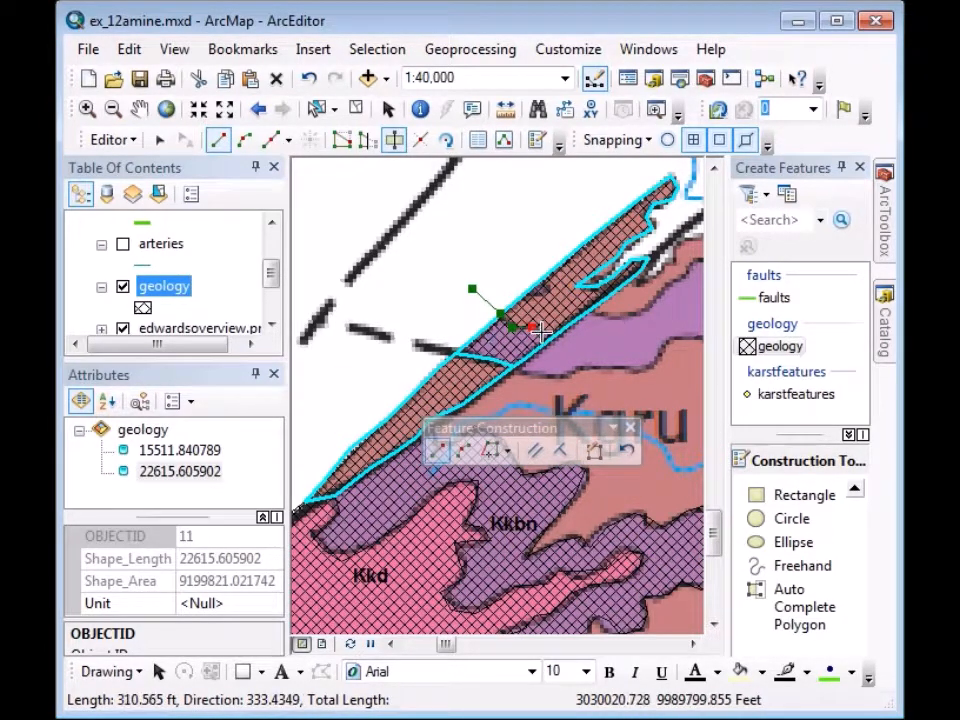
pyautogui.click(541, 332)
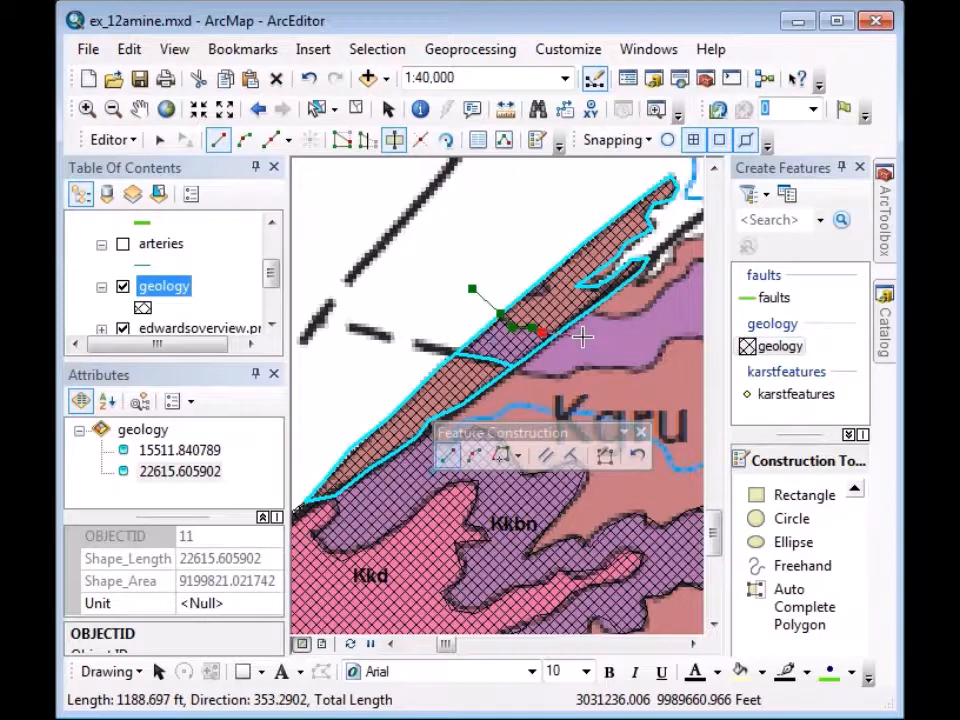
pyautogui.doubleClick(582, 338)
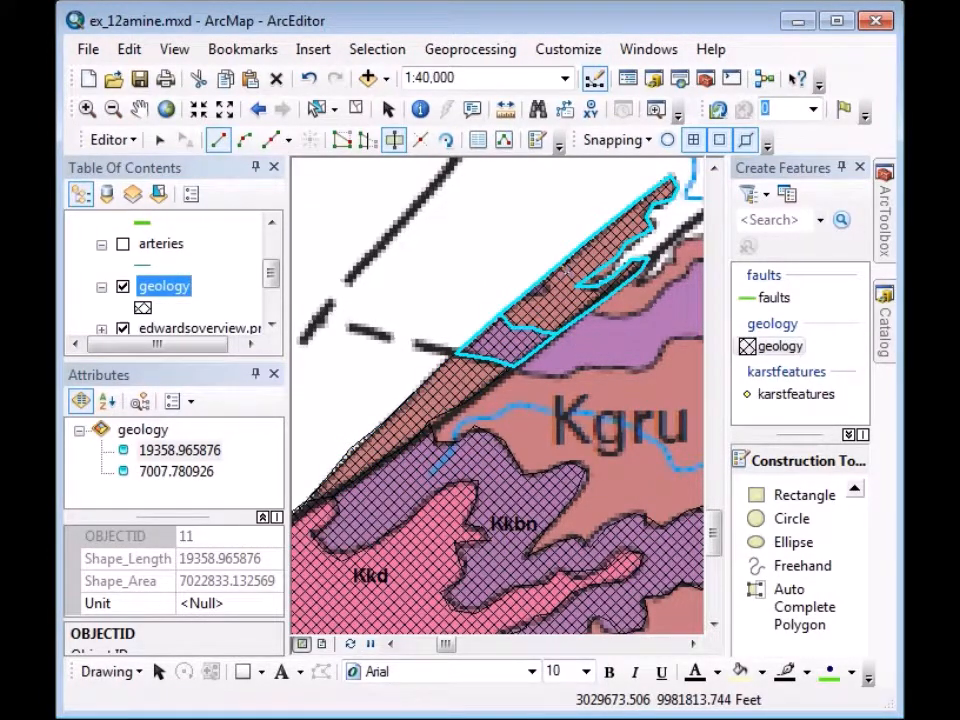
# Select both long strip polygons and set their Unit to Kgru.
pyautogui.click(158, 139)
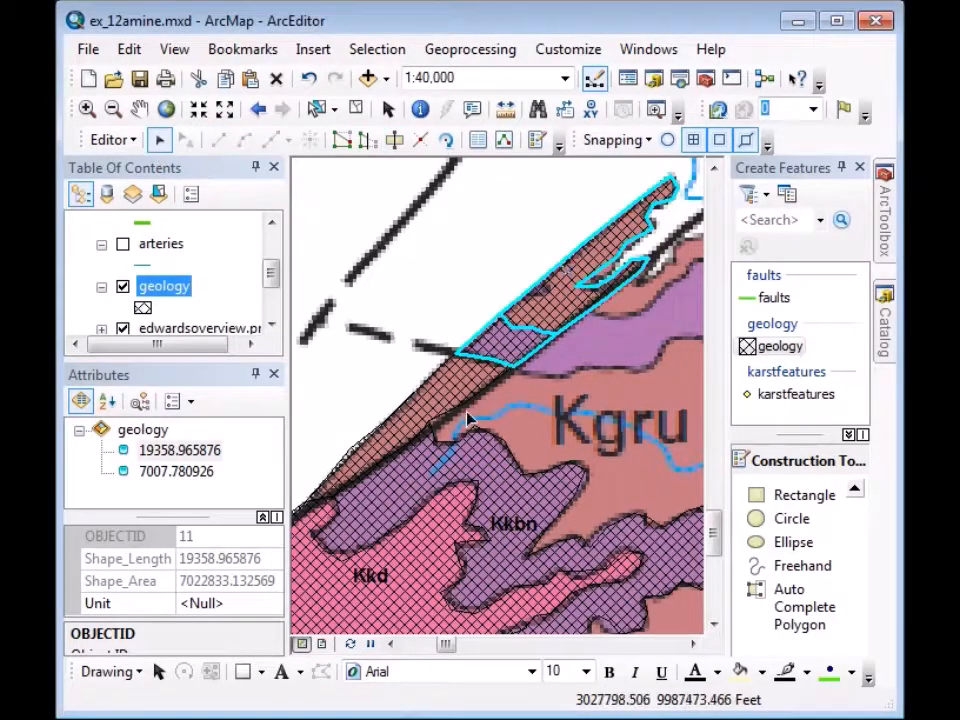
pyautogui.click(427, 404)
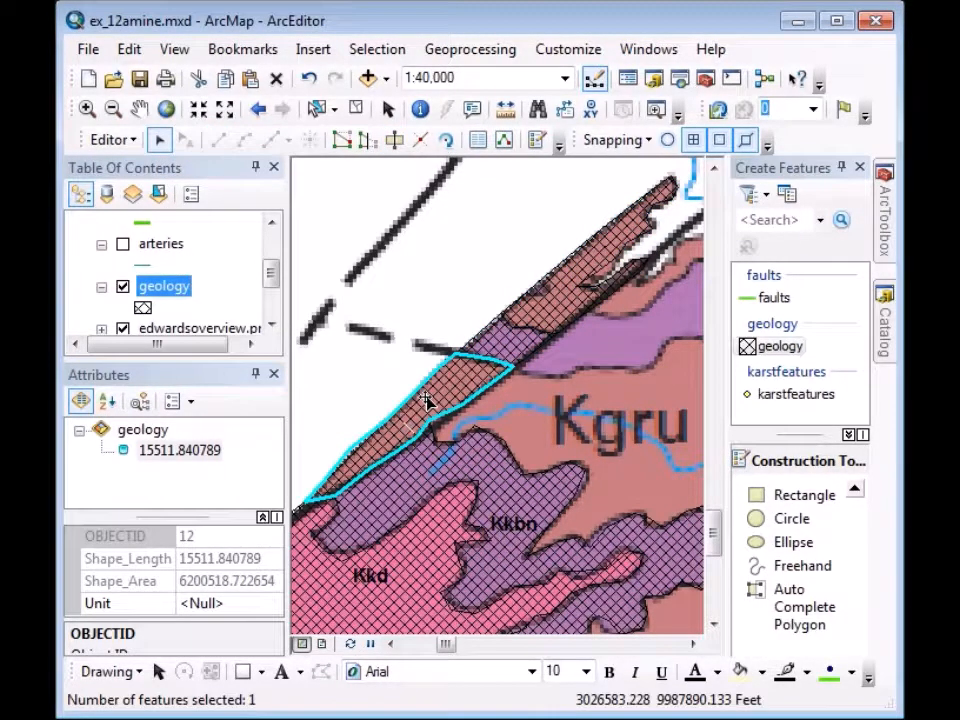
pyautogui.keyDown('shift'); pyautogui.click(566, 302); pyautogui.keyUp('shift')
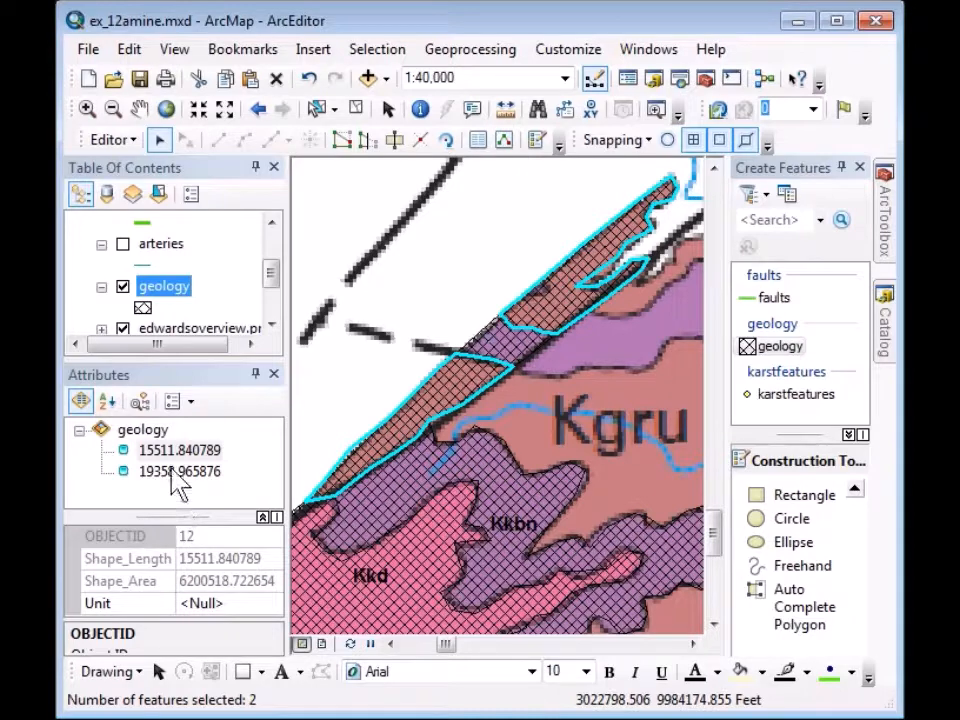
pyautogui.click(143, 430)
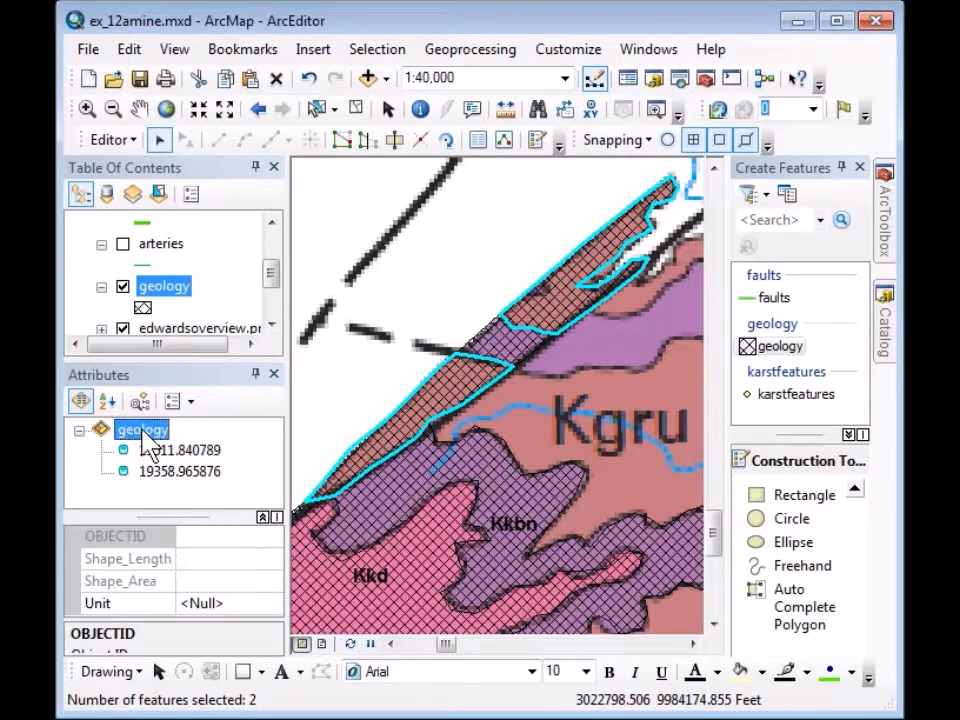
pyautogui.click(210, 601)
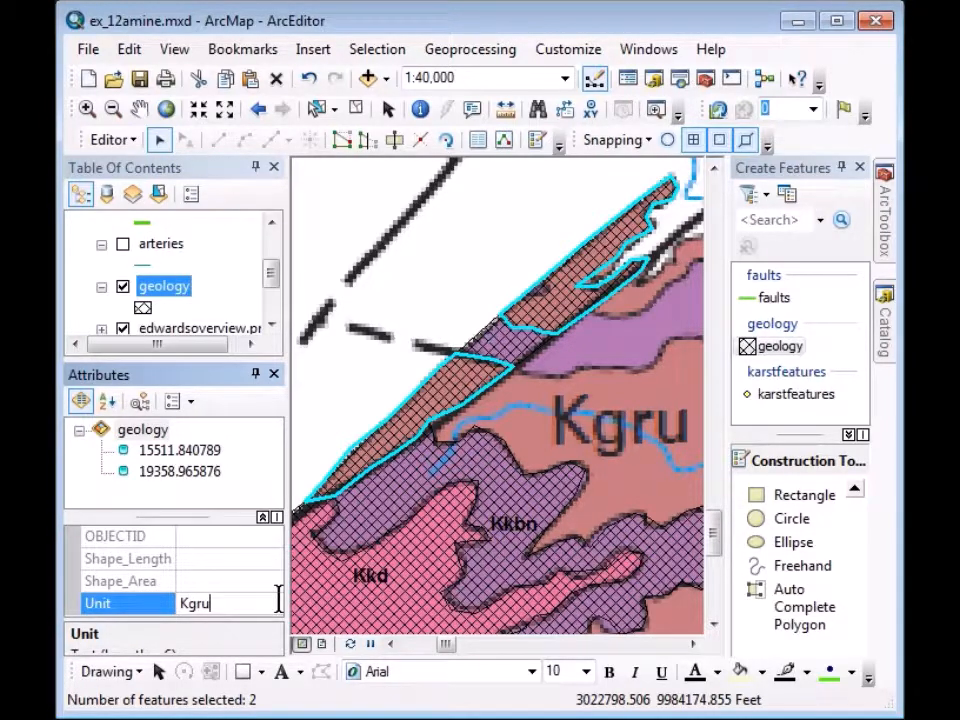
pyautogui.press('Return')
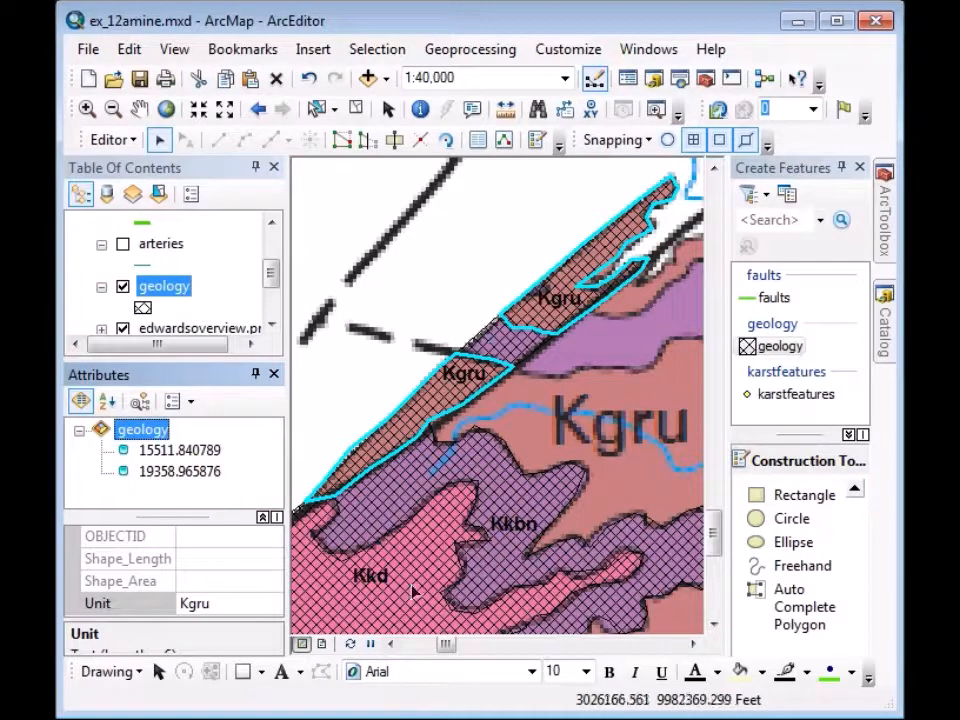
# Set the small middle piece's Unit to Kkbn.
pyautogui.click(510, 353)
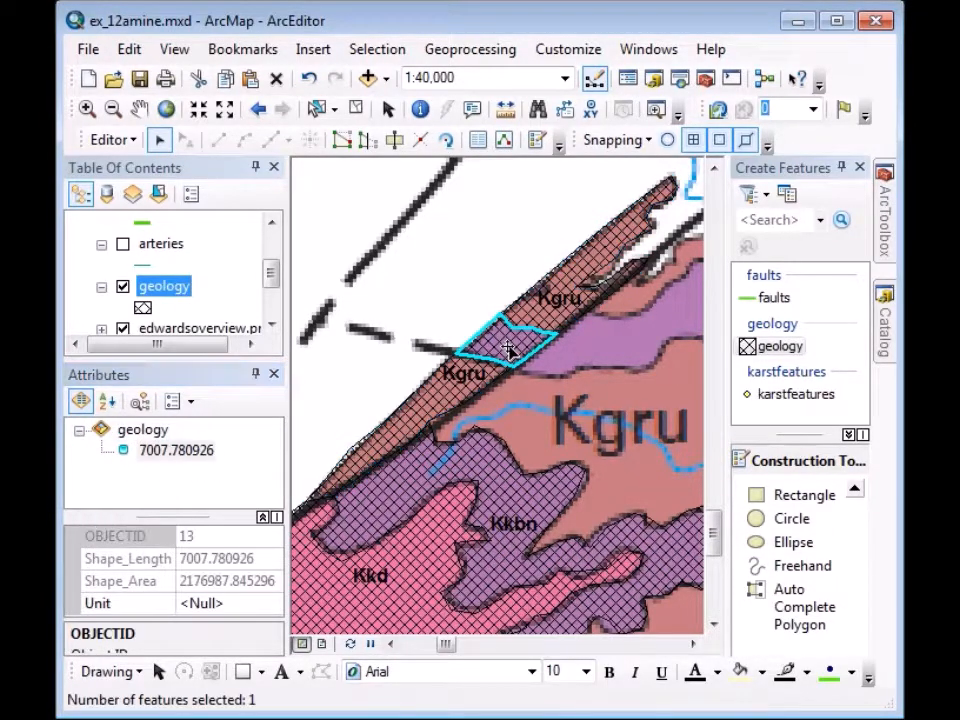
pyautogui.click(208, 604)
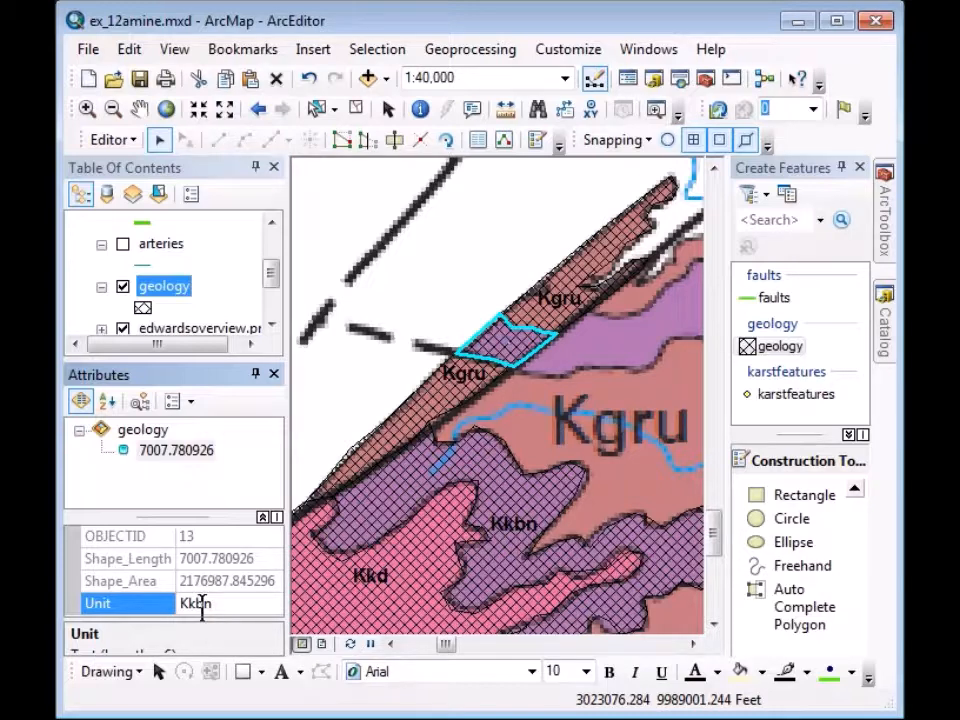
pyautogui.press('Return')
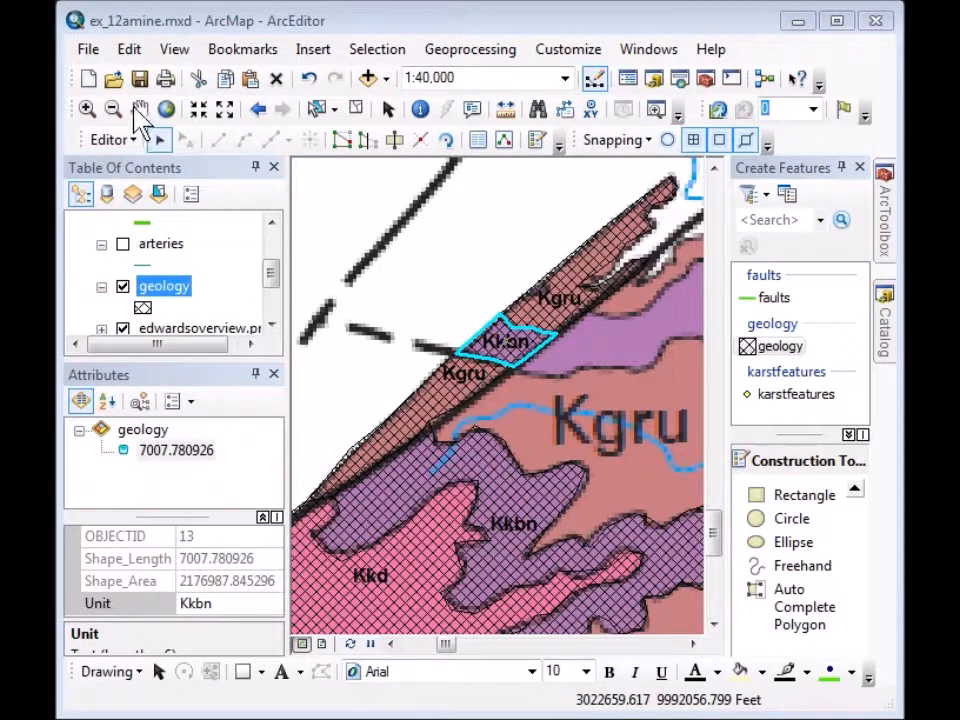
pyautogui.click(139, 108)
# Pan northeast and trace a new polygon along the purple area's lower edge, starting at the Kkbn piece's corner.
pyautogui.moveTo(643, 414); pyautogui.dragTo(485, 512)
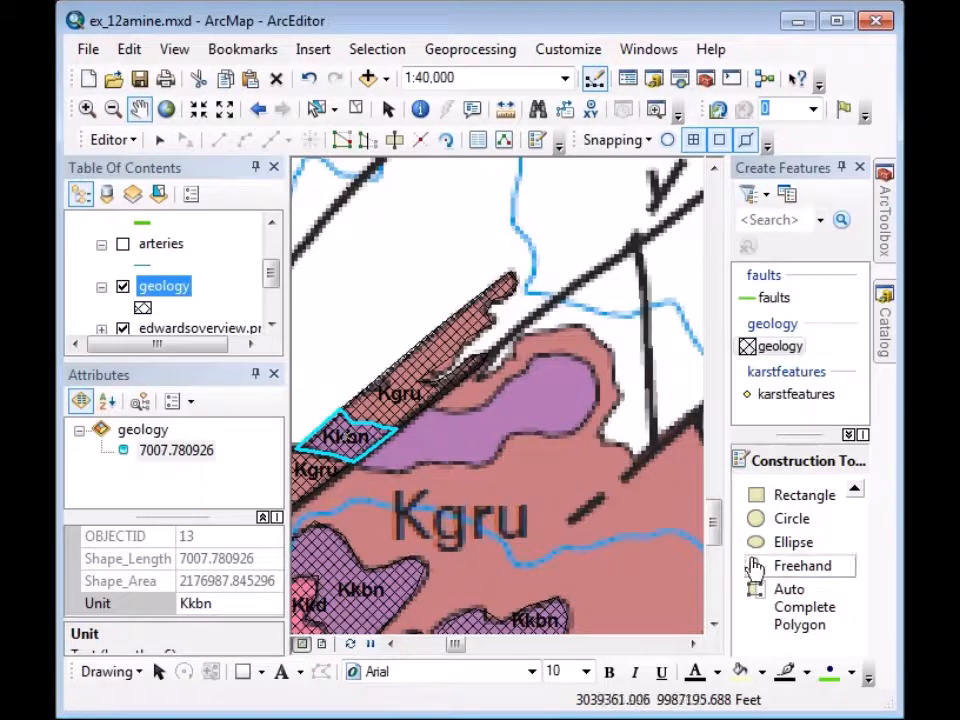
pyautogui.click(781, 620)
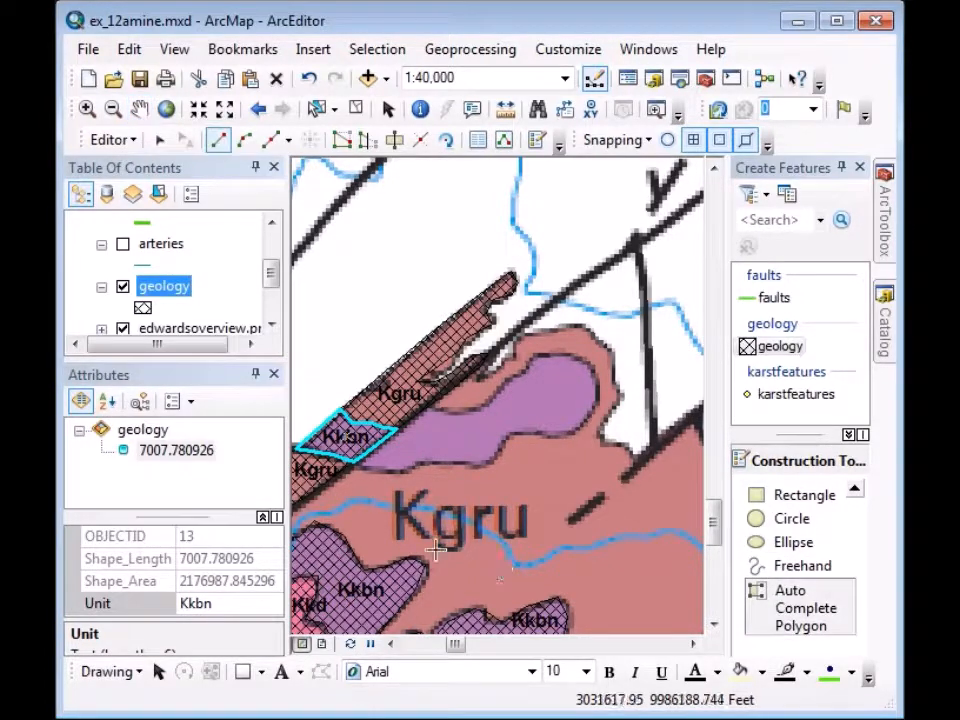
pyautogui.click(353, 463)
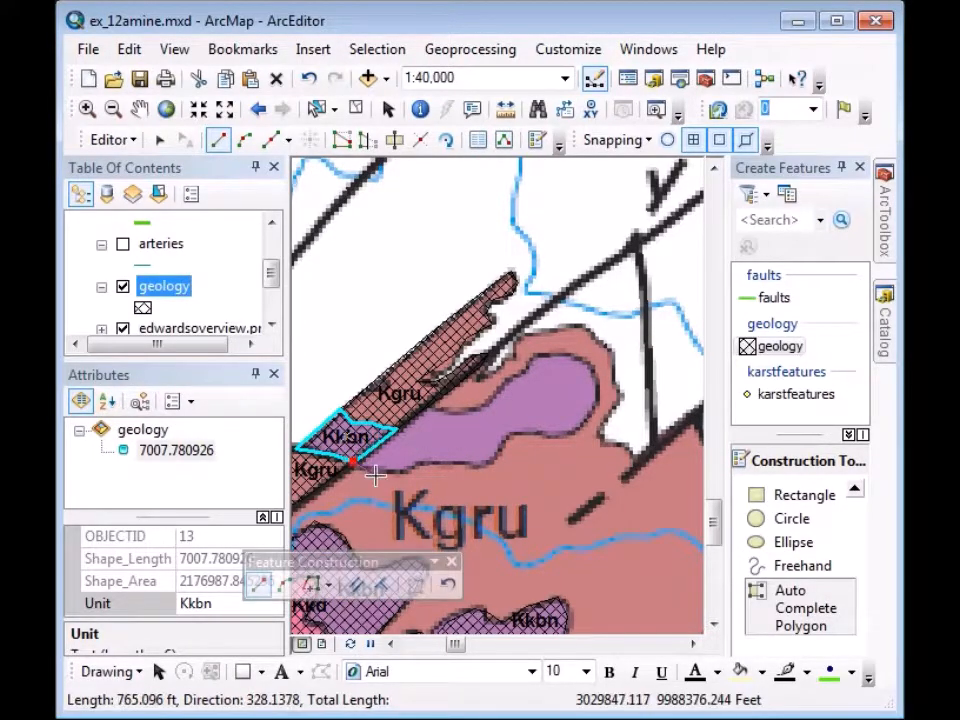
pyautogui.click(376, 472)
pyautogui.click(404, 470)
pyautogui.click(425, 461)
pyautogui.click(455, 462)
pyautogui.click(475, 468)
pyautogui.click(498, 454)
pyautogui.click(506, 439)
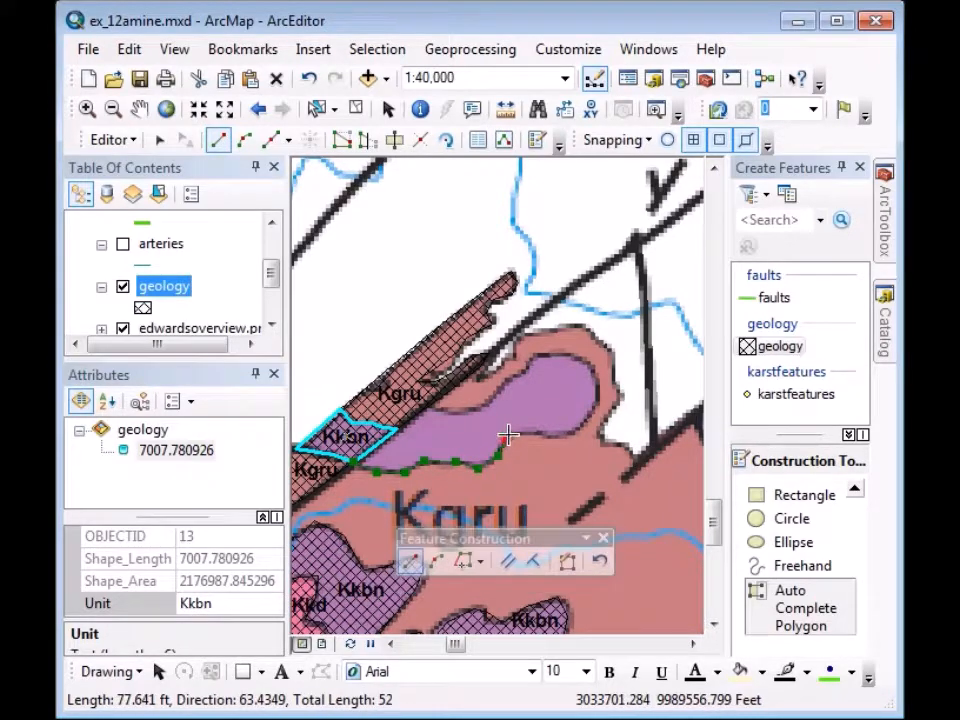
pyautogui.click(535, 434)
# Trace the right and upper edges back to the Kgru boundary, finish, and set Unit to Kkbn.
pyautogui.click(576, 432)
pyautogui.click(599, 401)
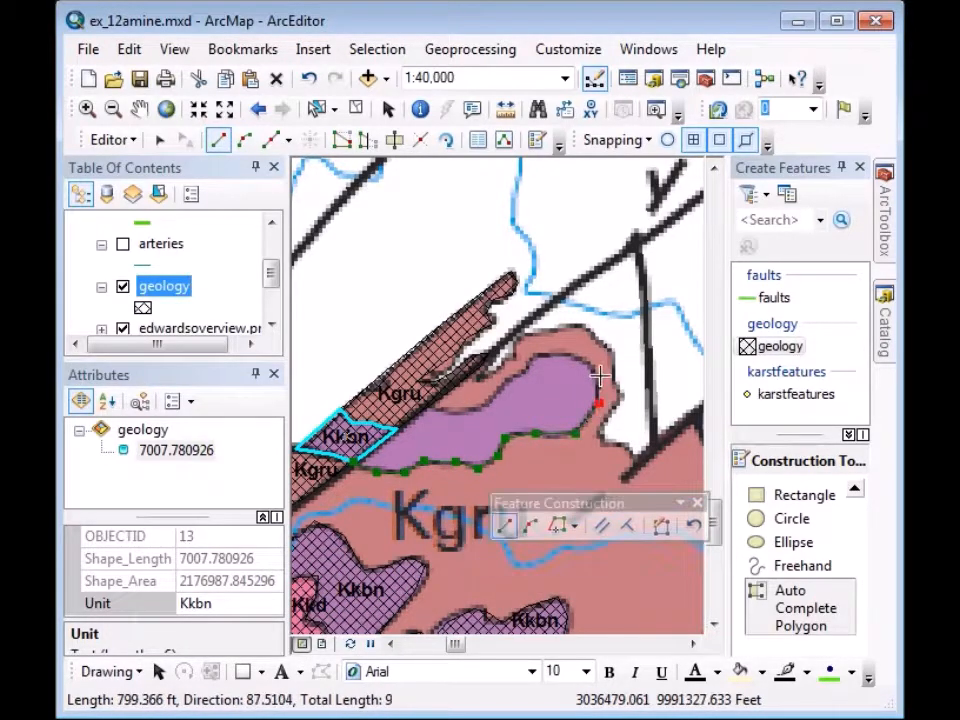
pyautogui.click(596, 374)
pyautogui.click(574, 356)
pyautogui.click(536, 356)
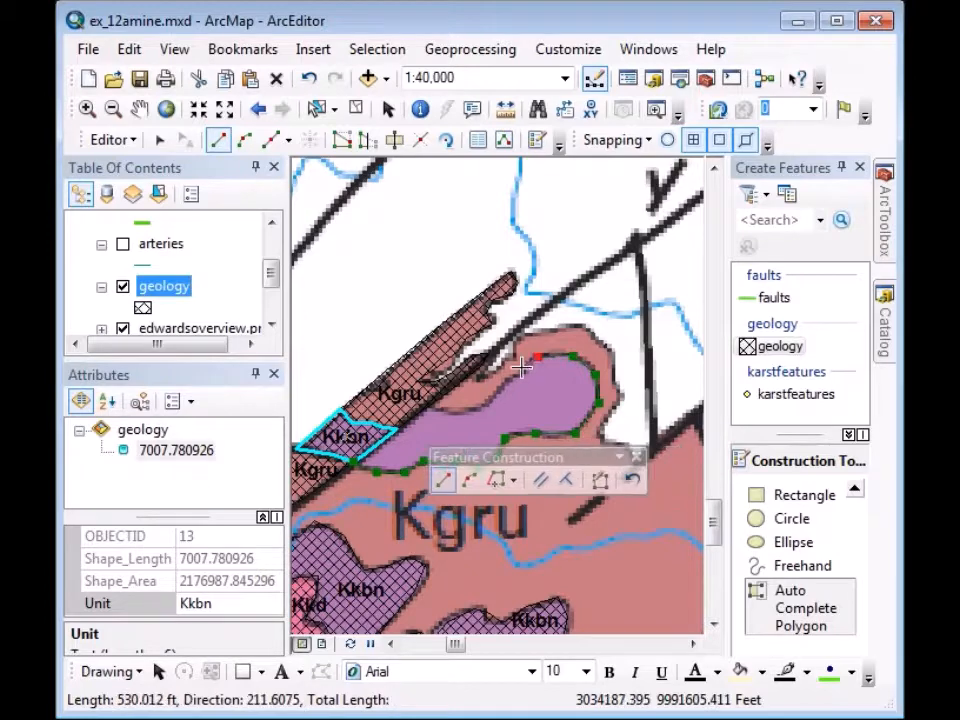
pyautogui.click(514, 373)
pyautogui.click(500, 383)
pyautogui.click(485, 400)
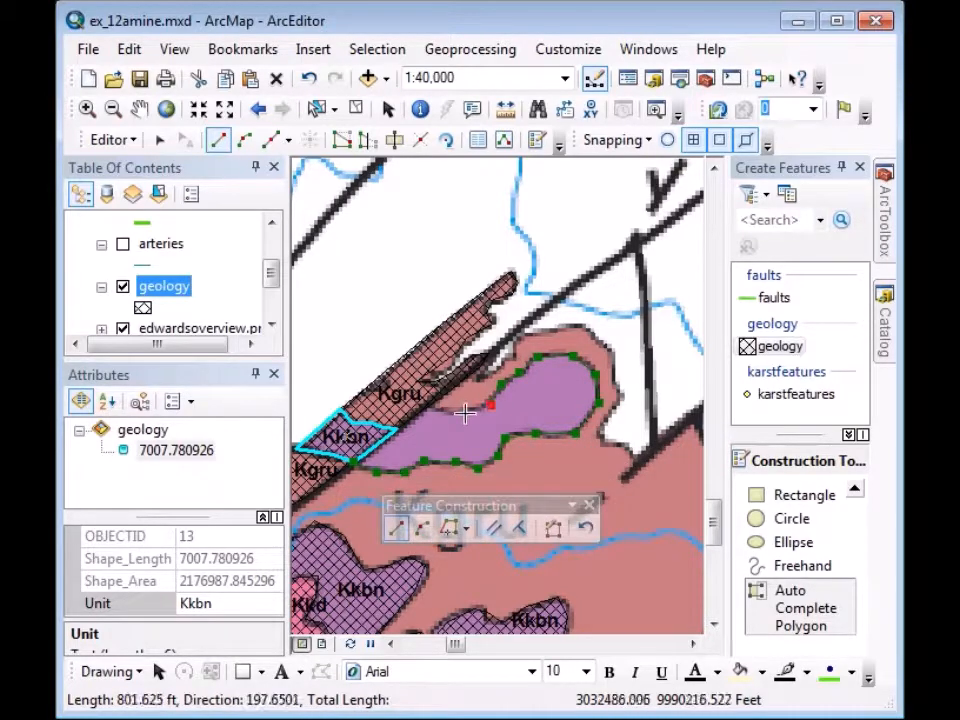
pyautogui.click(460, 410)
pyautogui.click(439, 411)
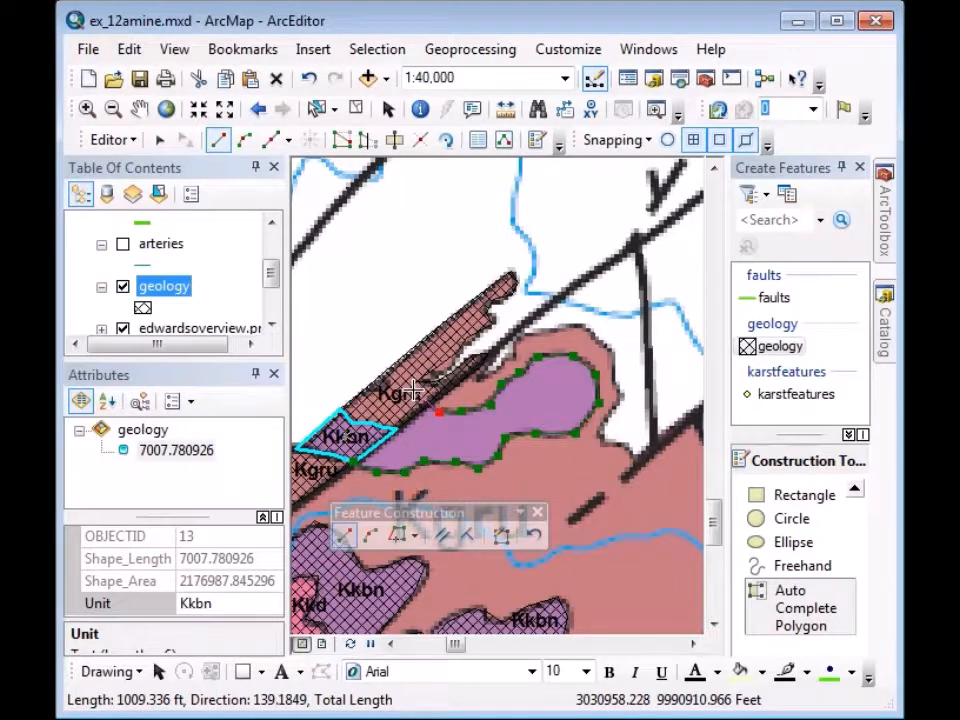
pyautogui.doubleClick(414, 393)
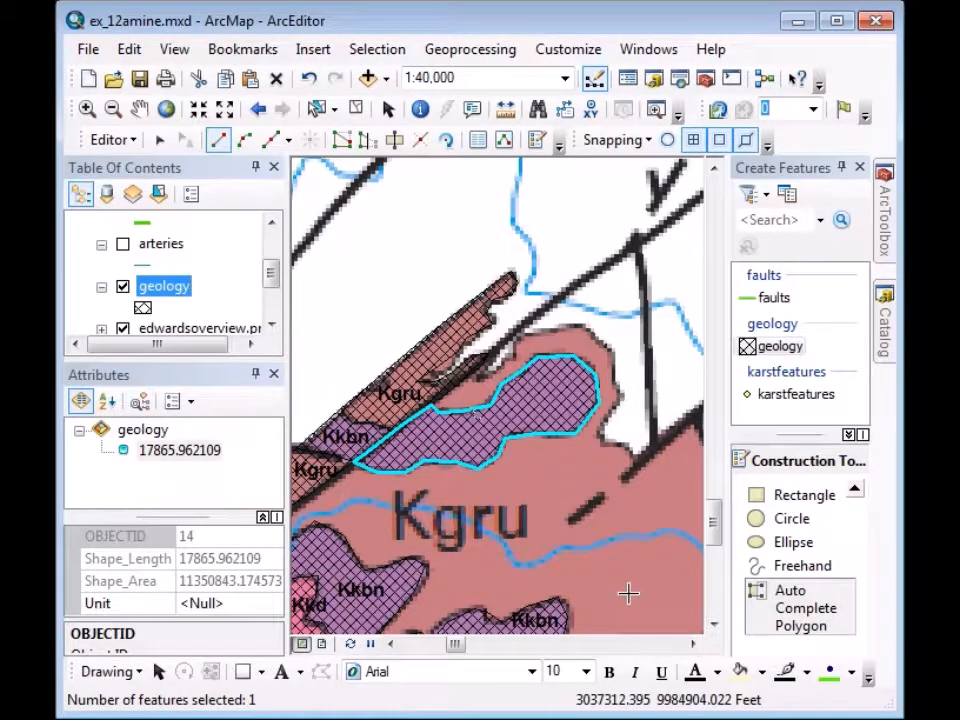
pyautogui.click(212, 604)
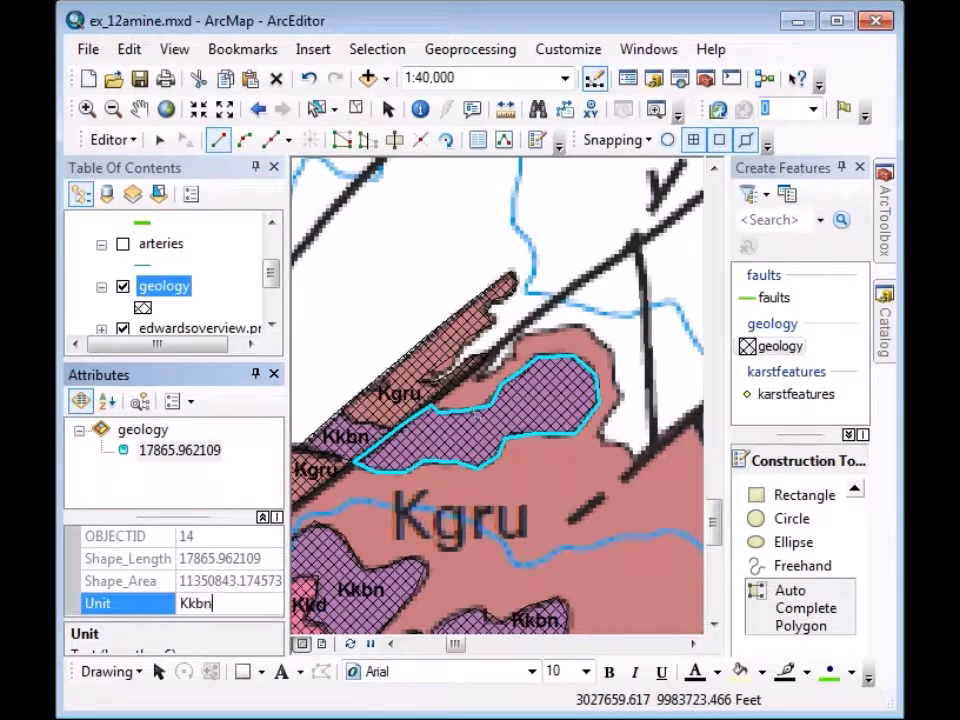
pyautogui.press('Return')
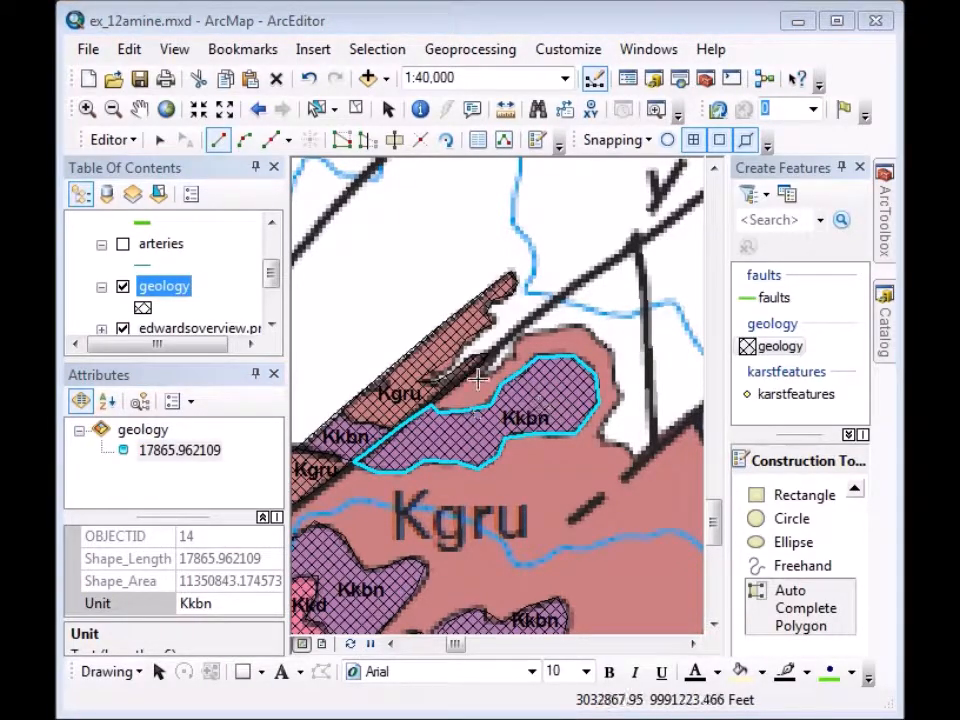
# Zoom out two steps and pan to show the area south of the new polygon.
pyautogui.click(224, 108)
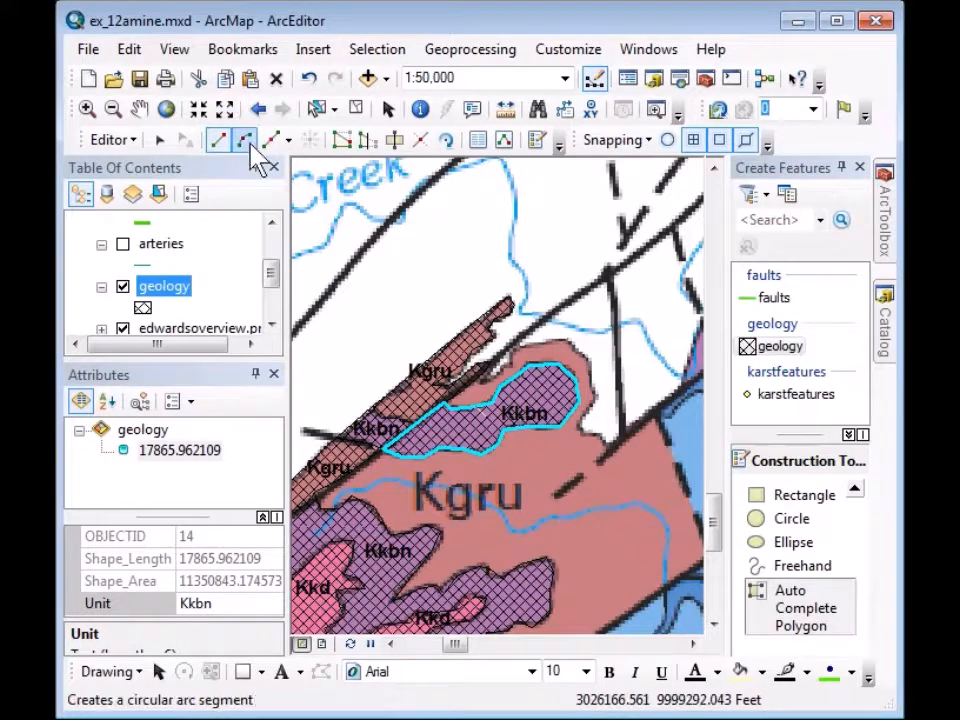
pyautogui.click(225, 110)
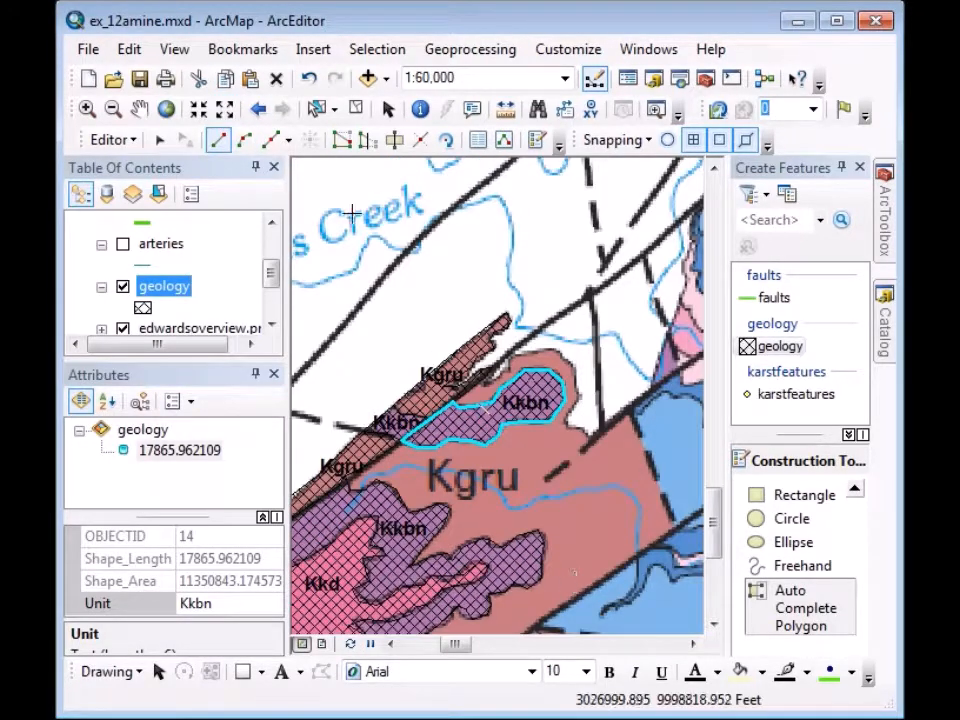
pyautogui.click(139, 108)
pyautogui.moveTo(501, 568); pyautogui.dragTo(496, 398)
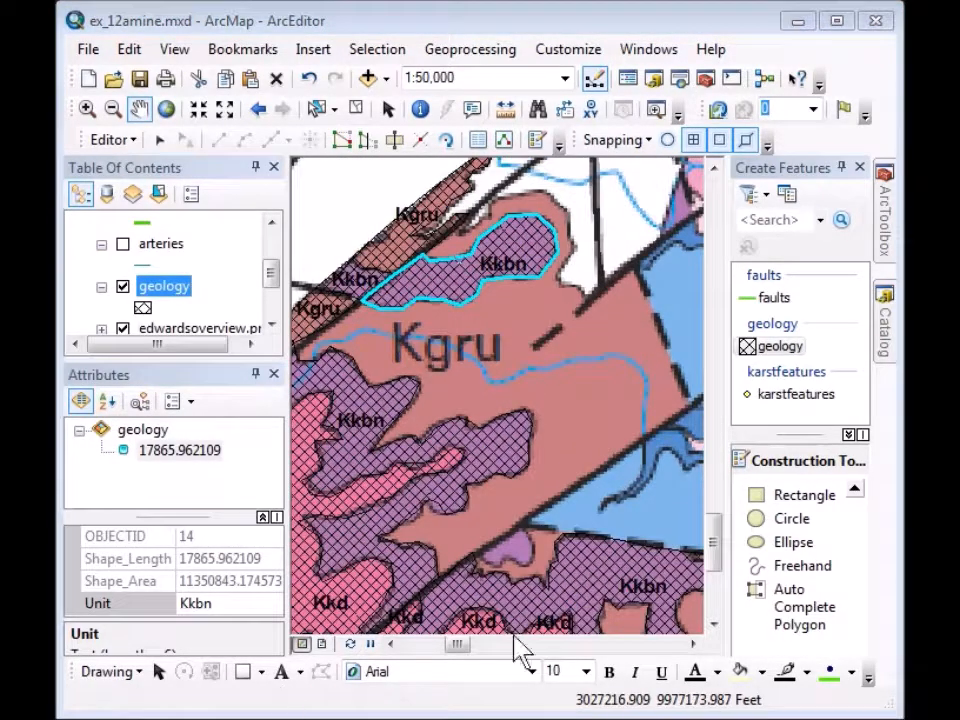
# Start an auto-complete polygon tracing the Kgru boundary east and northward.
pyautogui.click(819, 609)
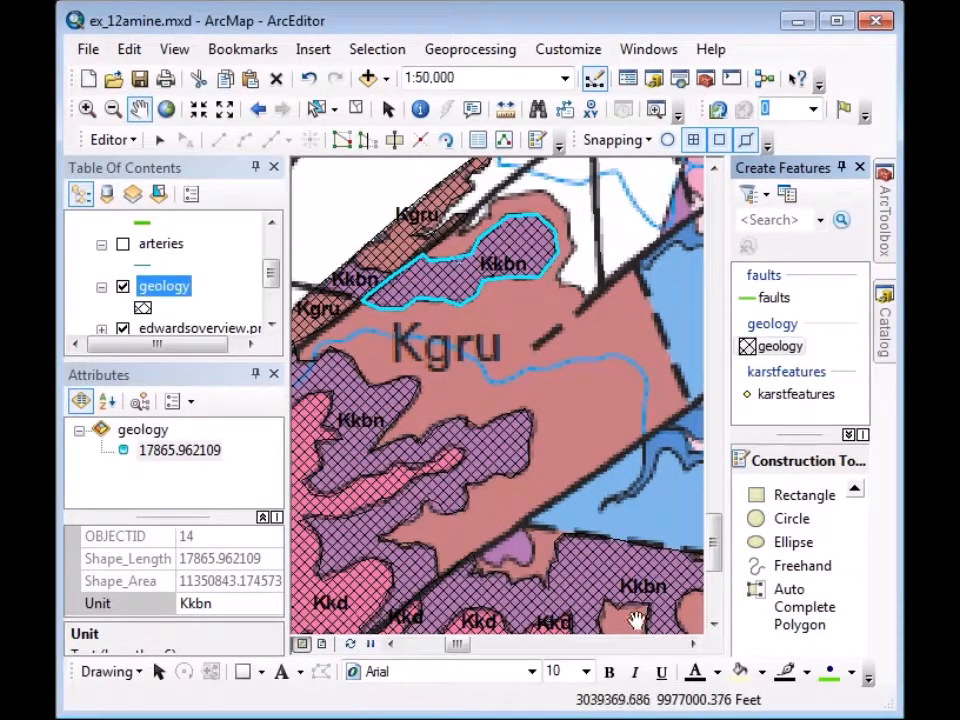
pyautogui.click(804, 617)
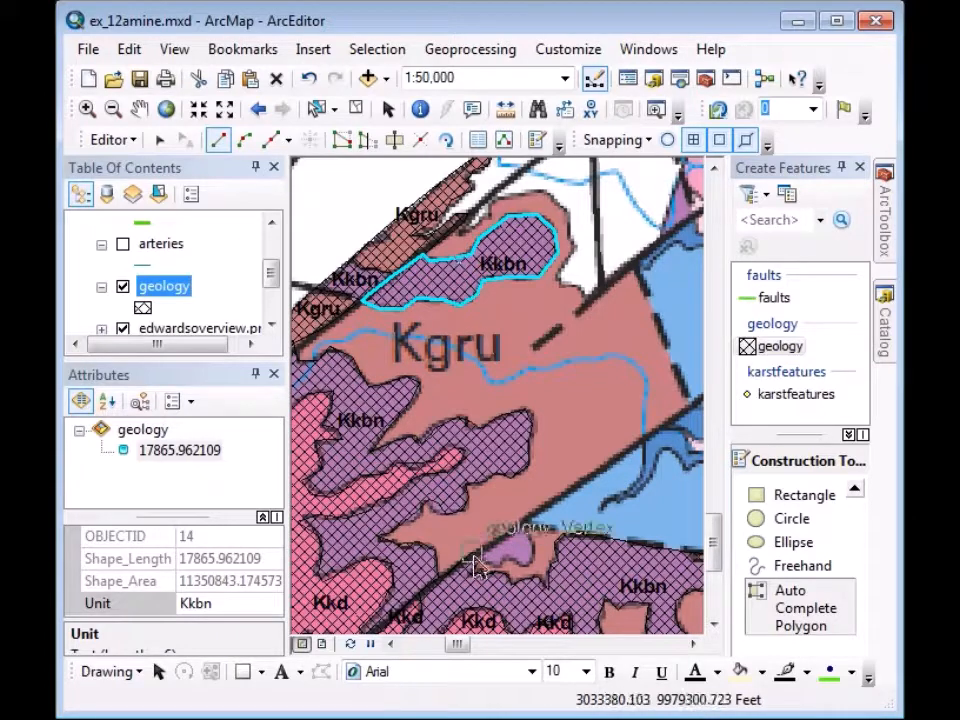
pyautogui.click(472, 553)
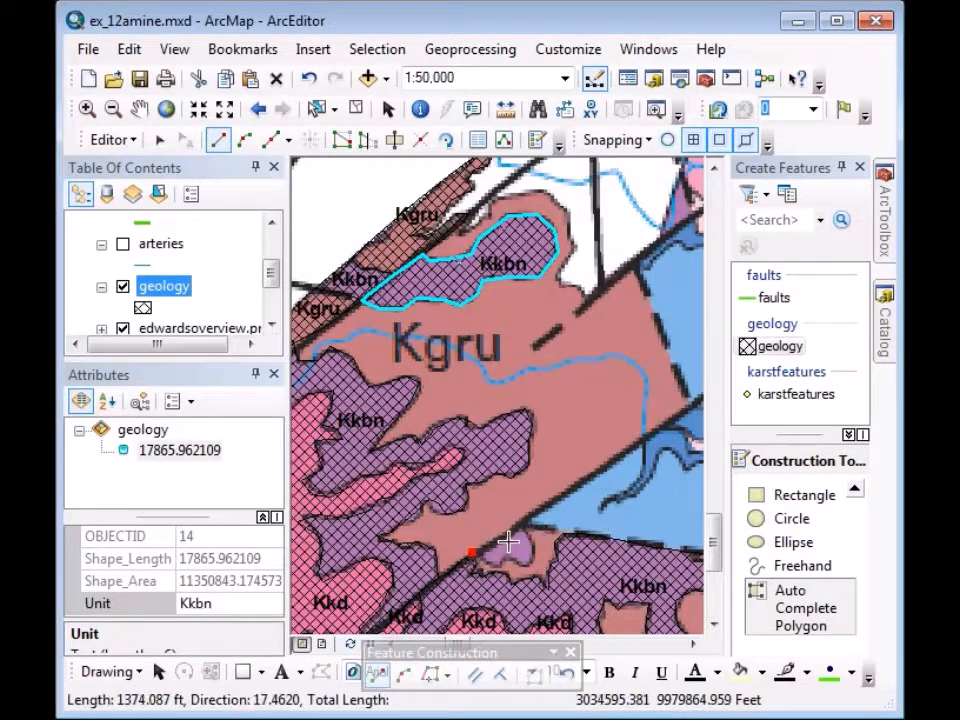
pyautogui.click(512, 532)
pyautogui.click(556, 497)
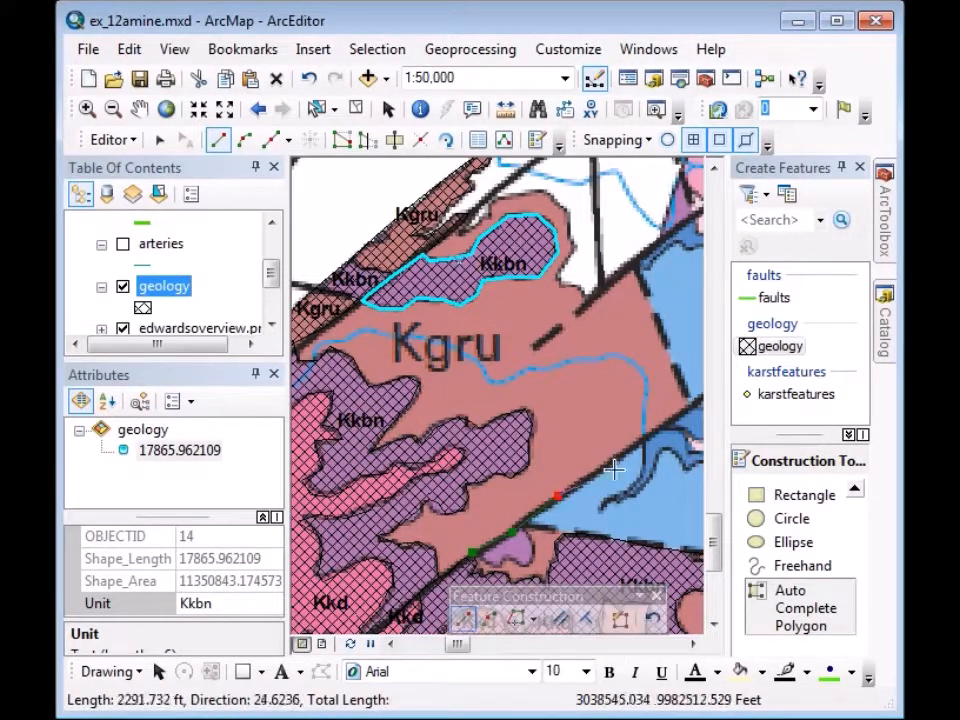
pyautogui.click(634, 449)
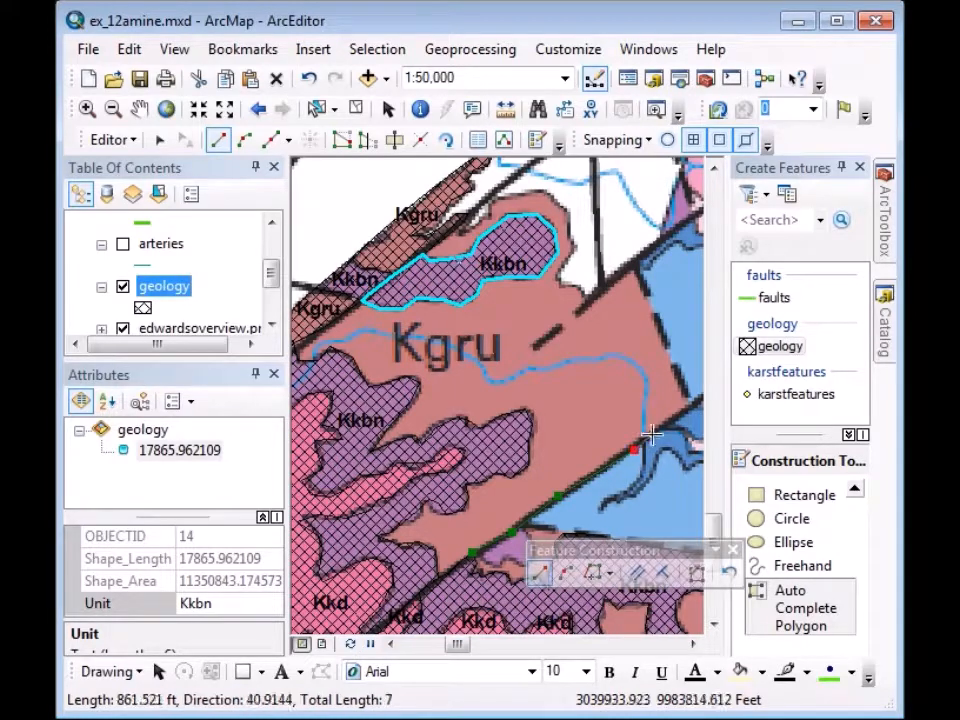
pyautogui.click(693, 404)
pyautogui.click(665, 345)
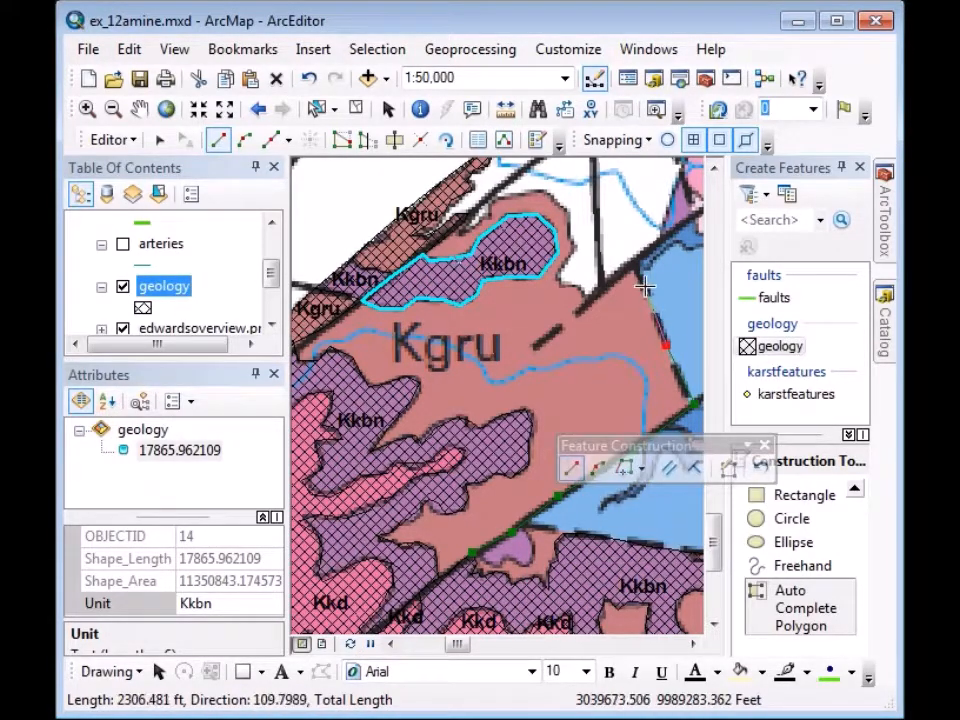
pyautogui.click(644, 286)
# Close the Kgru outline on the existing geology vertex and set its Unit to Kgru.
pyautogui.click(634, 262)
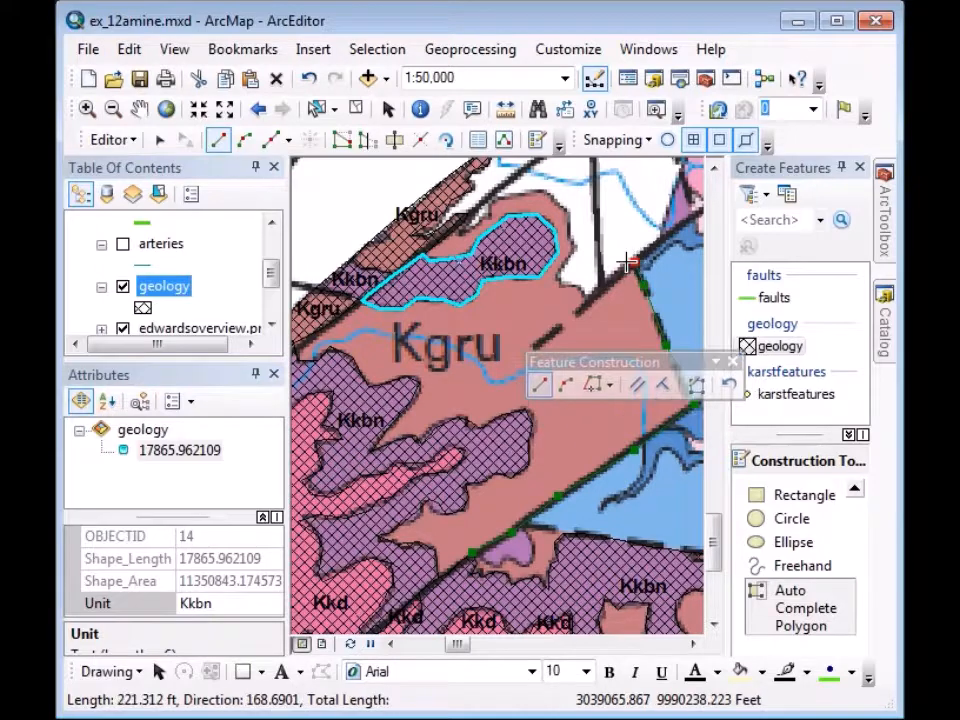
pyautogui.click(587, 299)
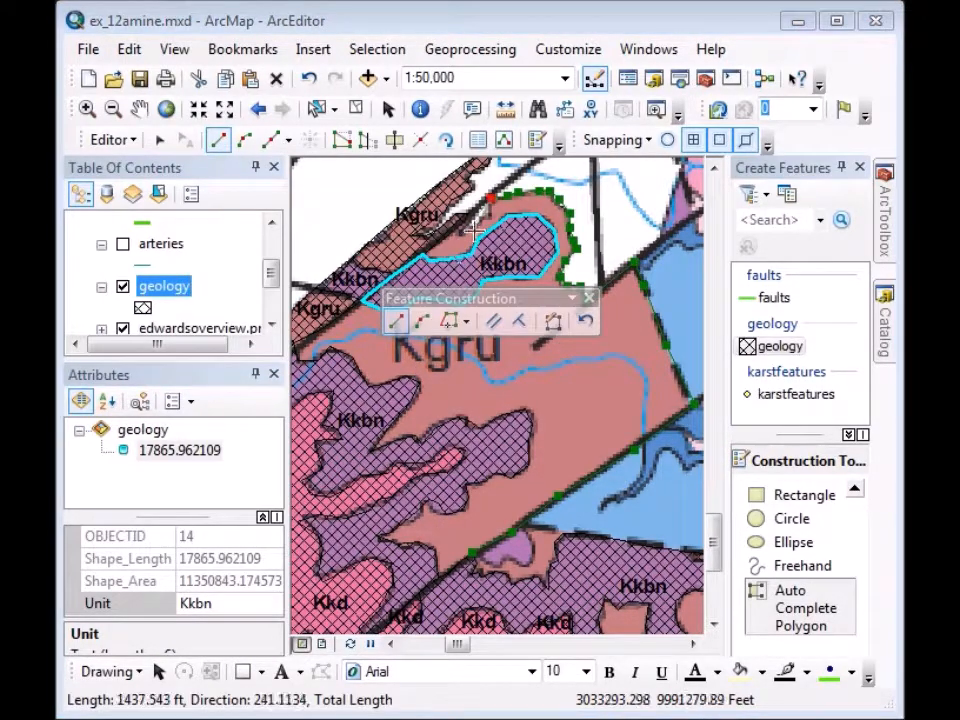
pyautogui.click(487, 216)
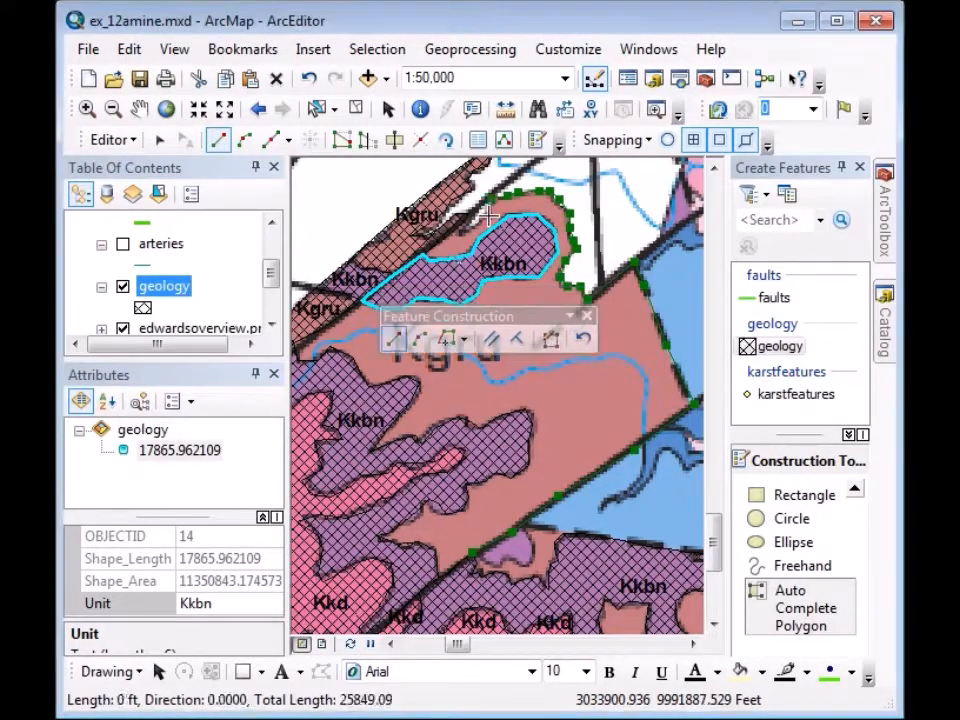
pyautogui.click(464, 227)
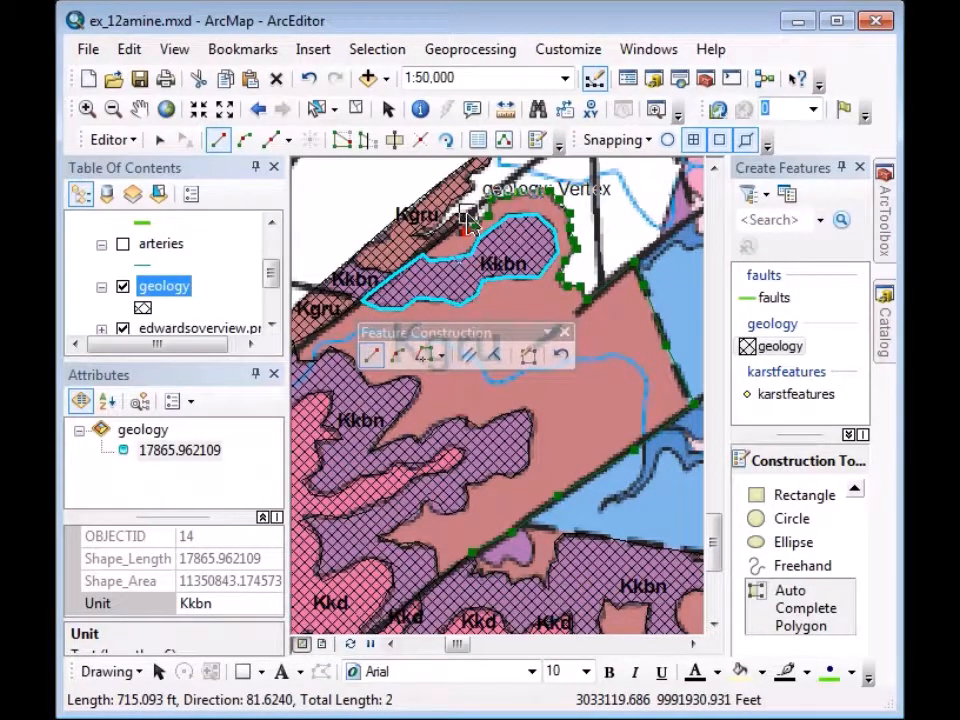
pyautogui.click(467, 222)
pyautogui.doubleClick(470, 222)
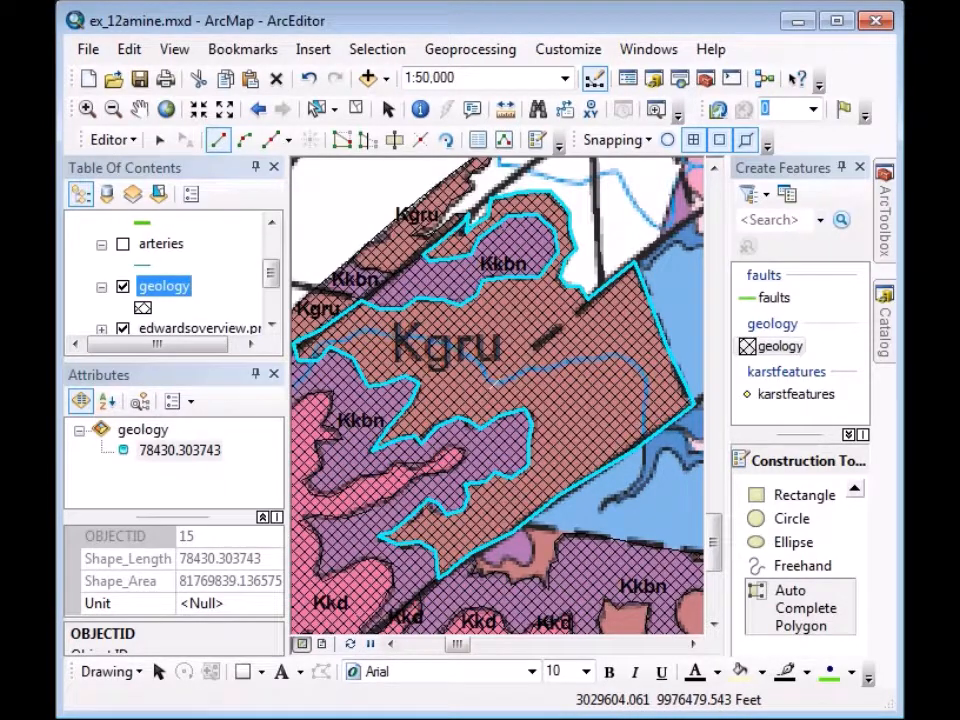
pyautogui.click(212, 604)
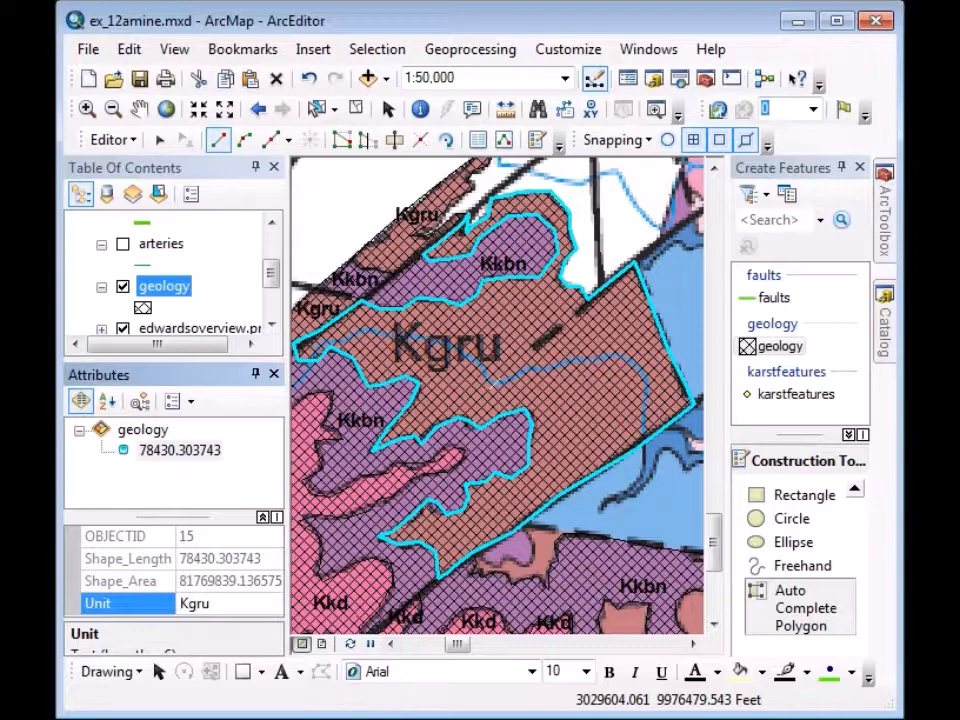
pyautogui.press('Return')
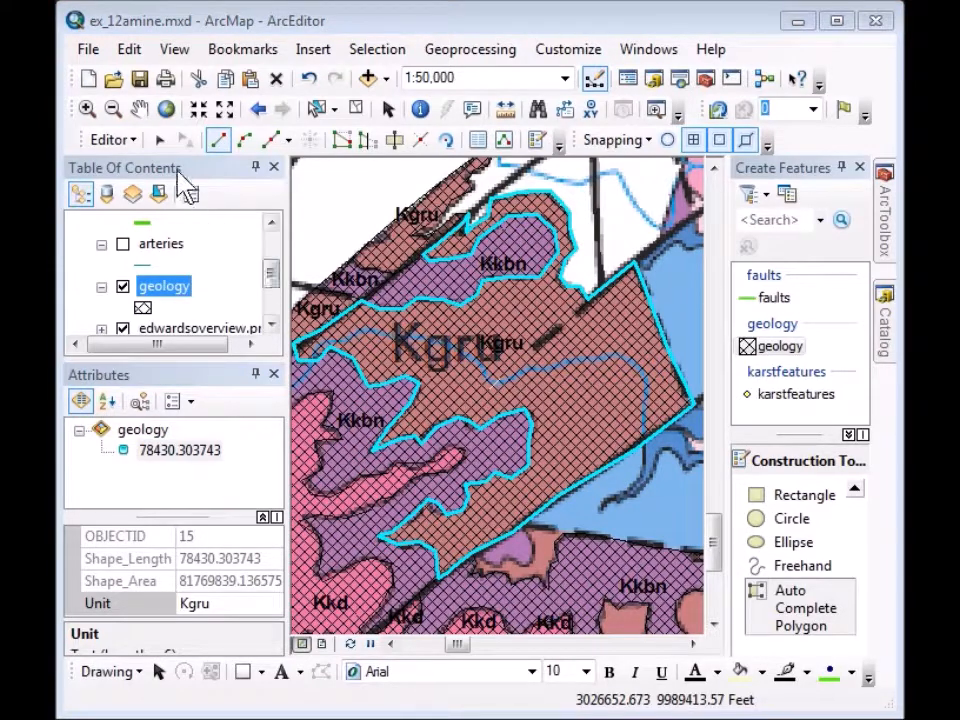
# Clip with Kkbn polygon 14 selected, discarding the overlapping Kgru area.
pyautogui.click(160, 142)
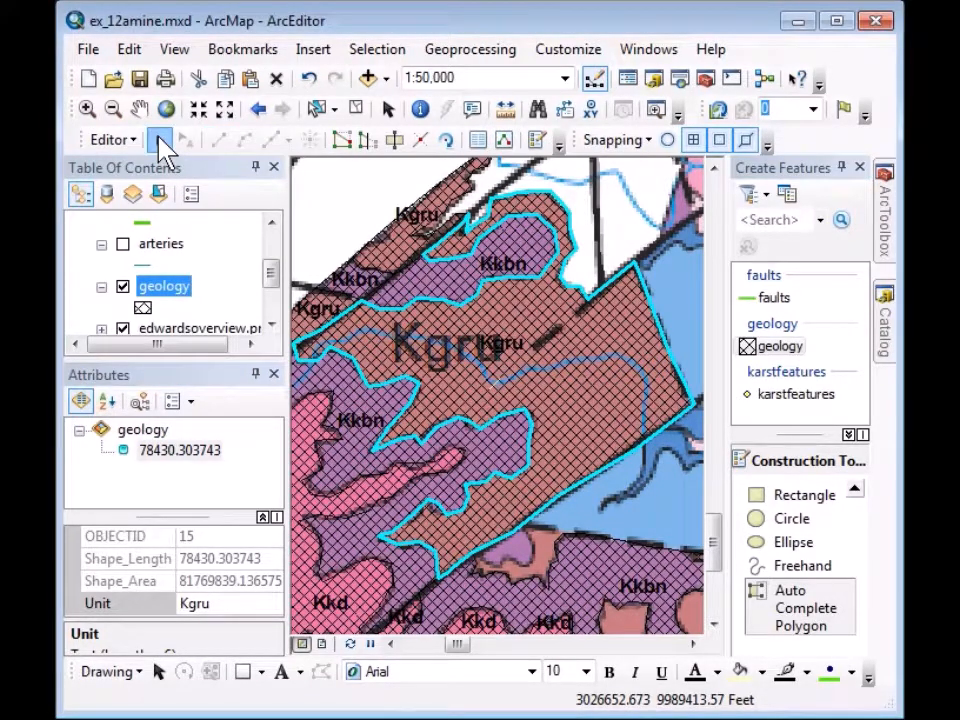
pyautogui.click(438, 288)
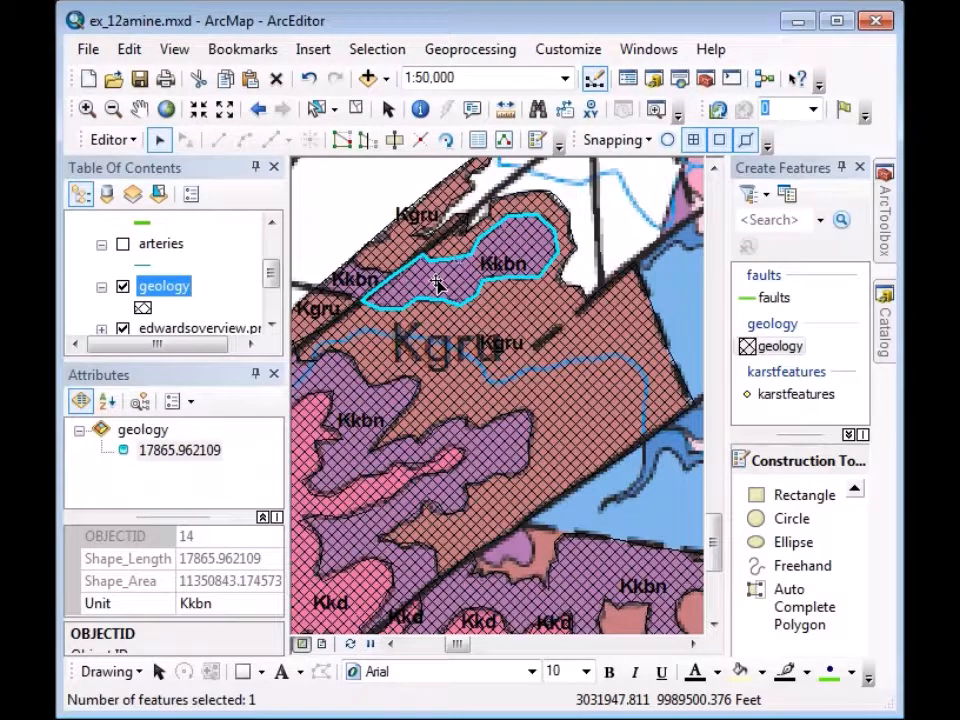
pyautogui.click(130, 140)
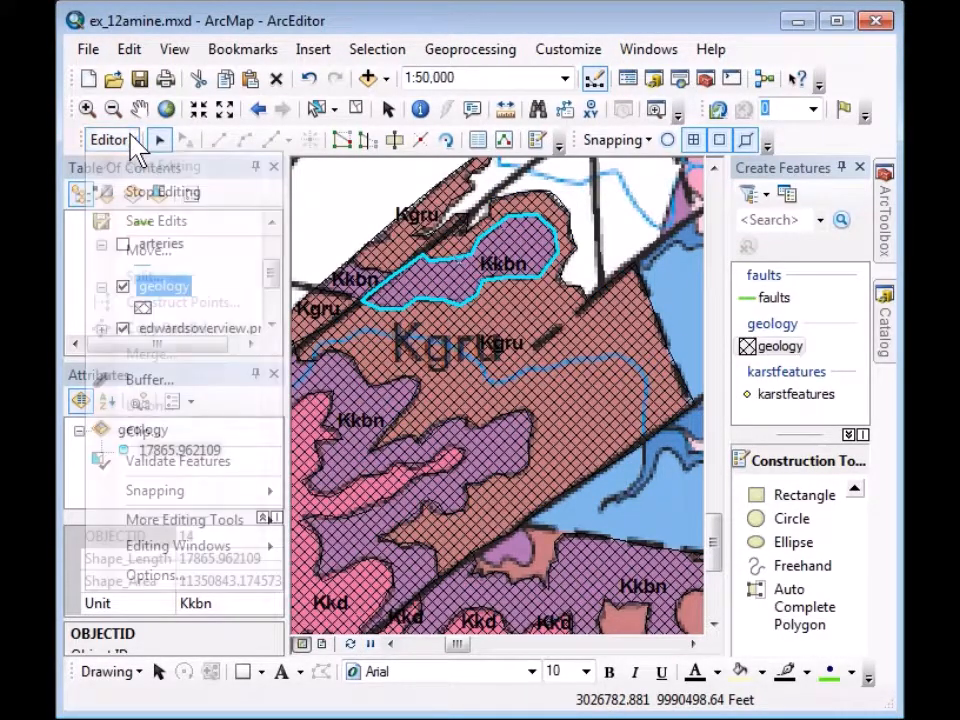
pyautogui.click(166, 432)
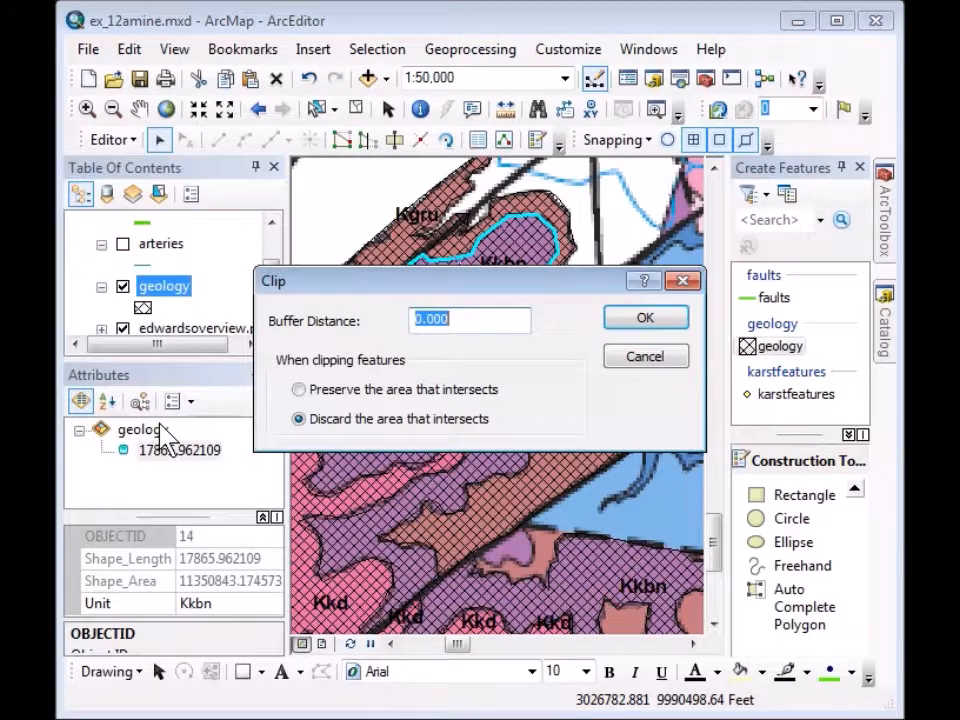
pyautogui.click(303, 420)
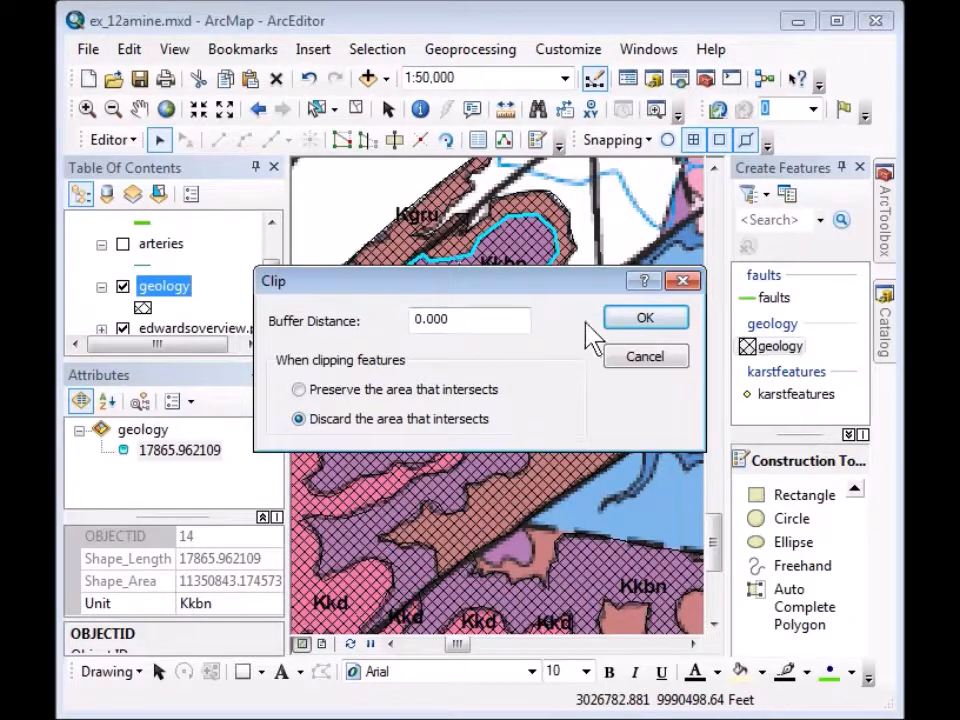
pyautogui.click(640, 319)
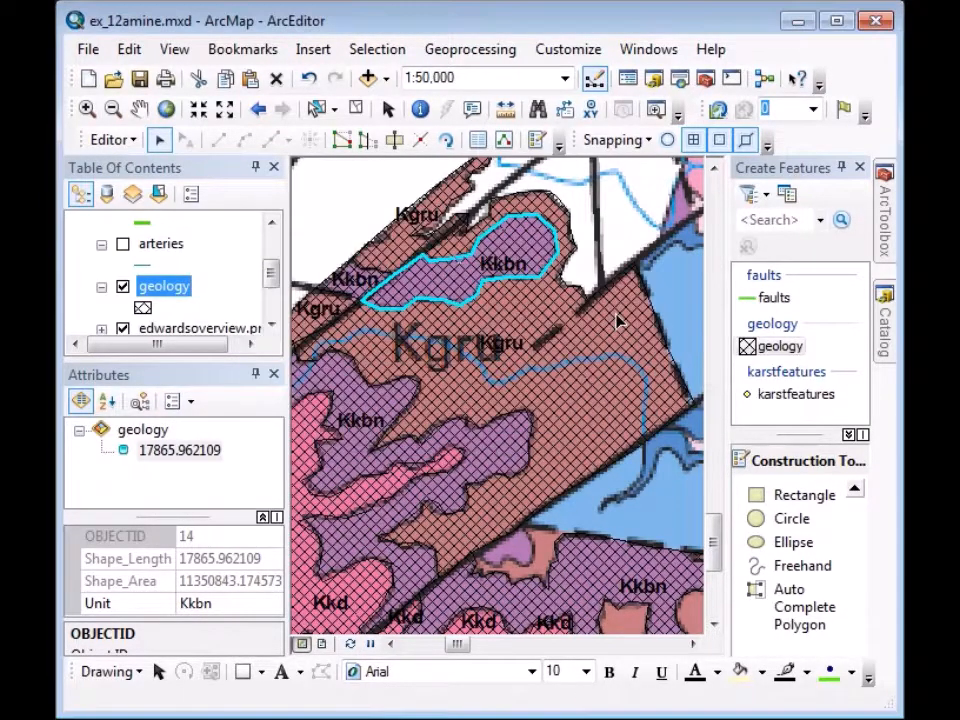
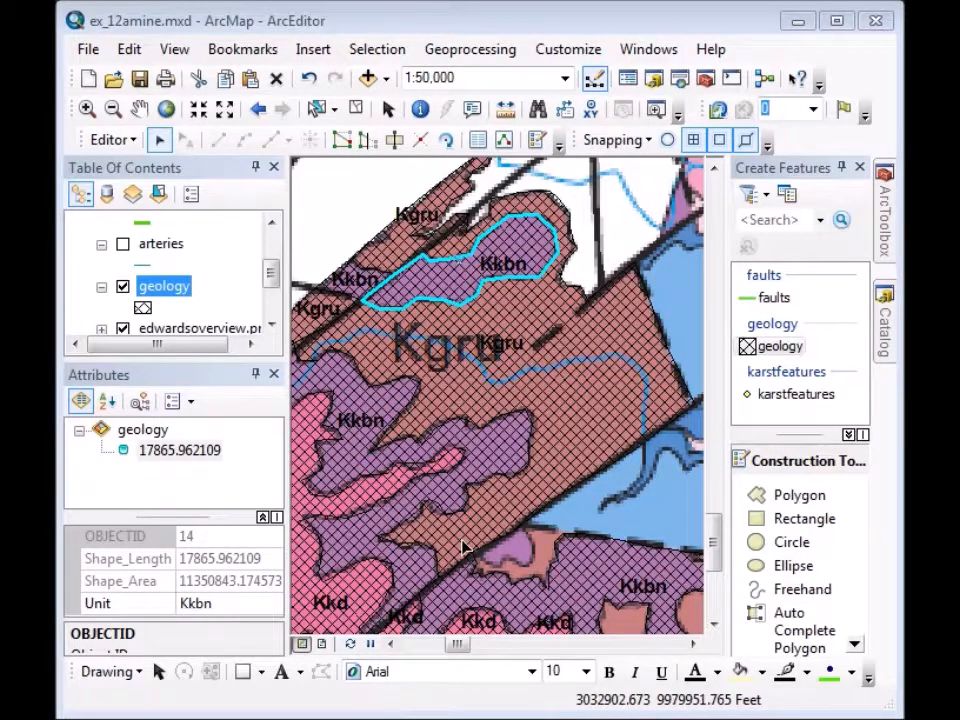
# Zoom in to about 1:27,143 on the unfilled gap along the diagonal fault between the Kkbn polygons.
pyautogui.click(86, 108)
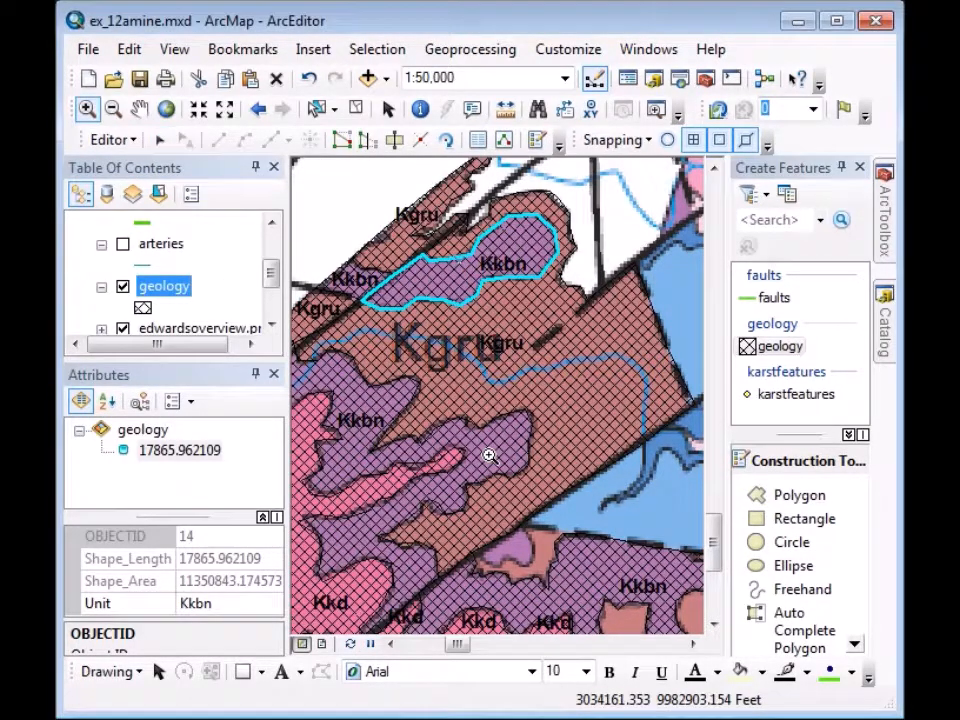
pyautogui.moveTo(399, 433); pyautogui.dragTo(548, 608)
pyautogui.moveTo(614, 632); pyautogui.dragTo(616, 630)
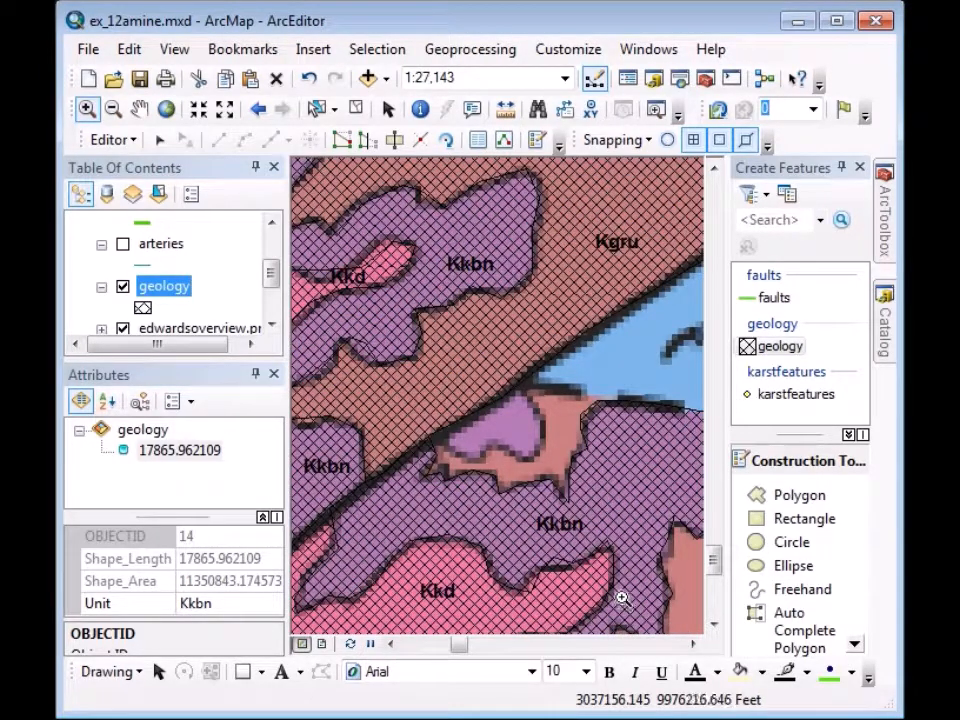
# Trace the gap along the fault with Auto Complete Polygon to create a new geology polygon.
pyautogui.click(812, 630)
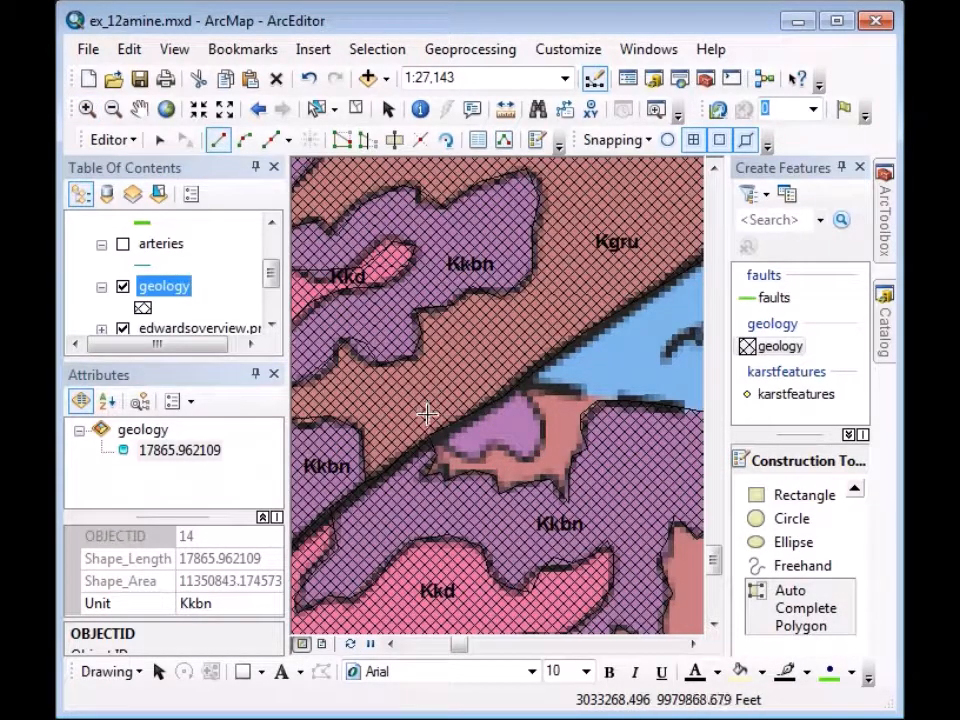
pyautogui.click(426, 417)
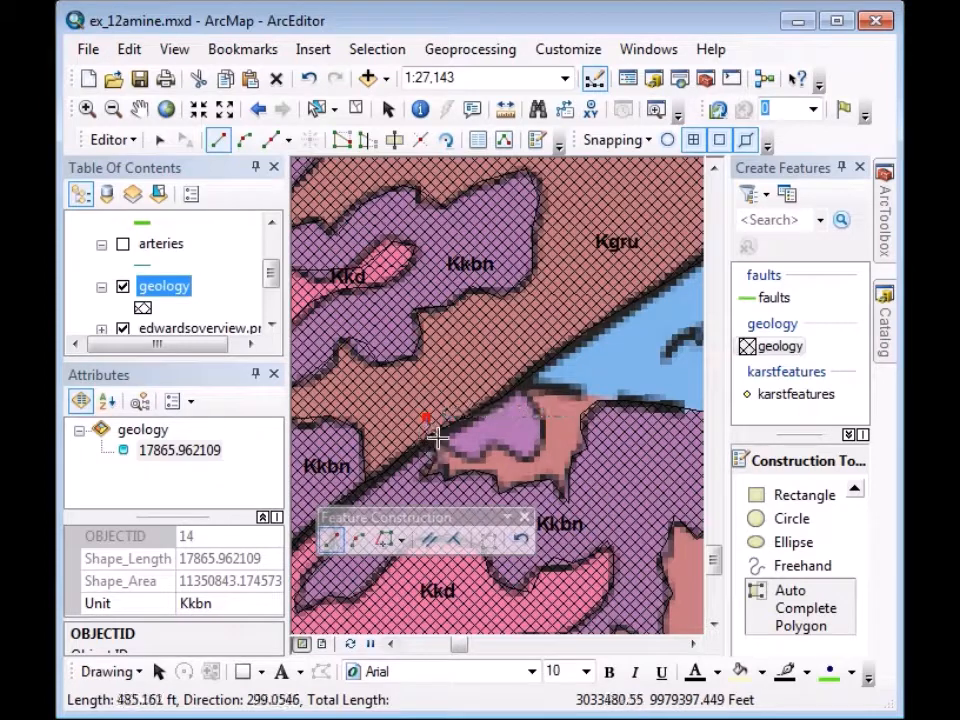
pyautogui.click(437, 438)
pyautogui.click(453, 451)
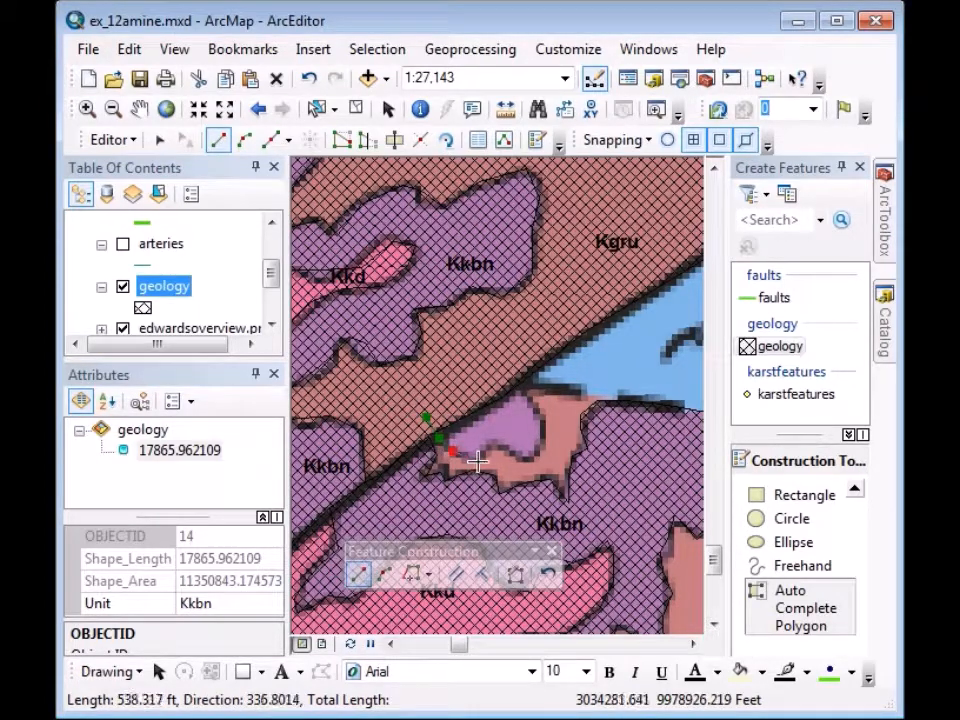
pyautogui.click(481, 459)
pyautogui.click(485, 445)
pyautogui.click(503, 442)
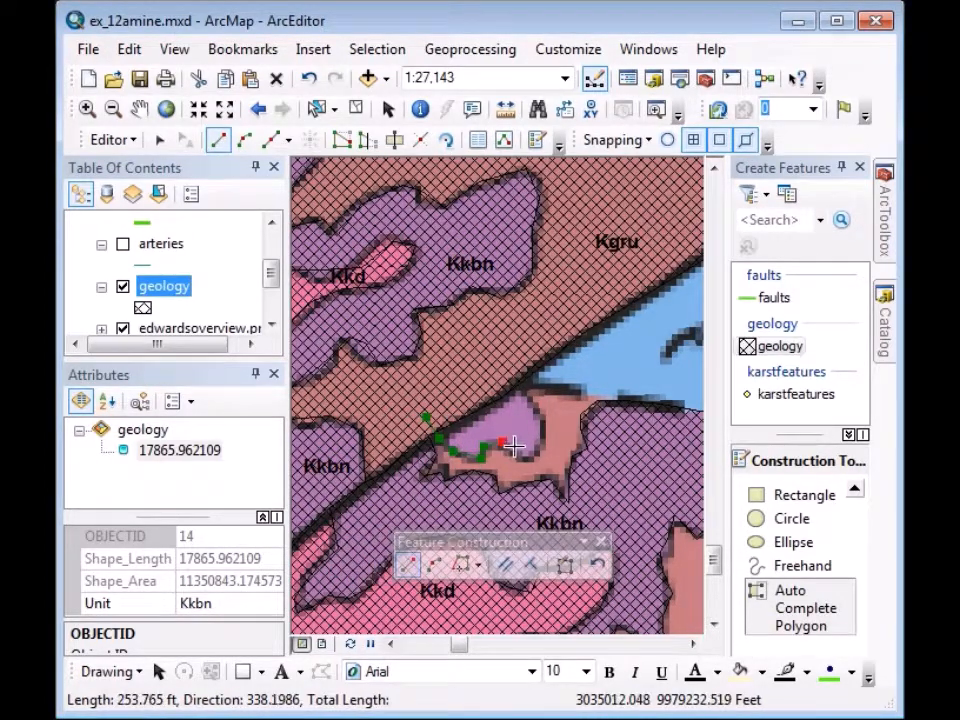
pyautogui.click(519, 456)
pyautogui.click(537, 449)
pyautogui.click(543, 425)
pyautogui.click(533, 404)
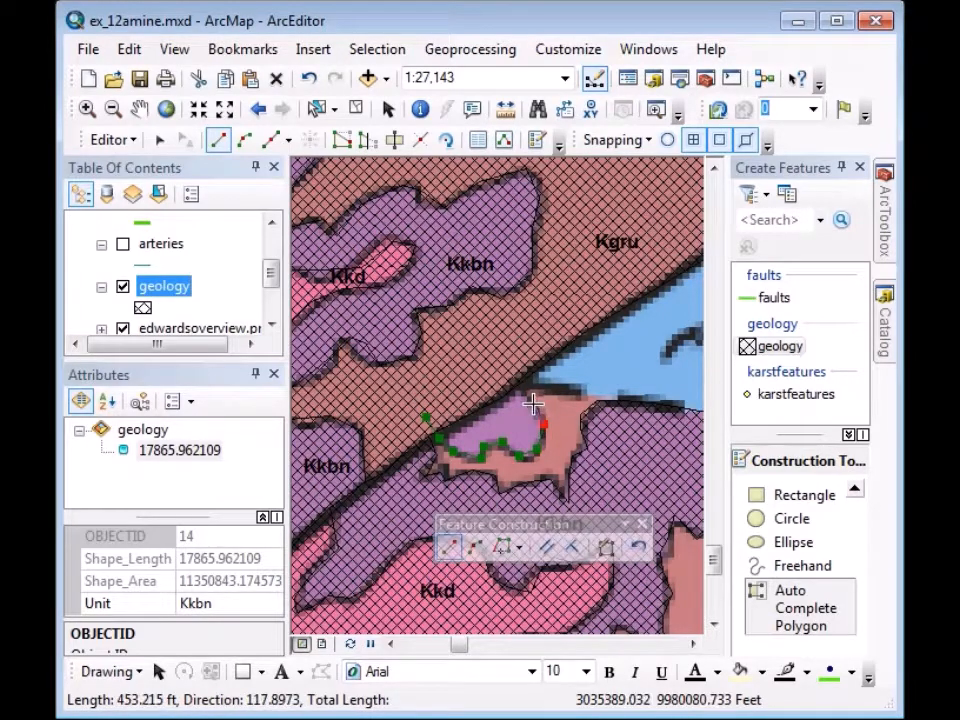
pyautogui.doubleClick(503, 358)
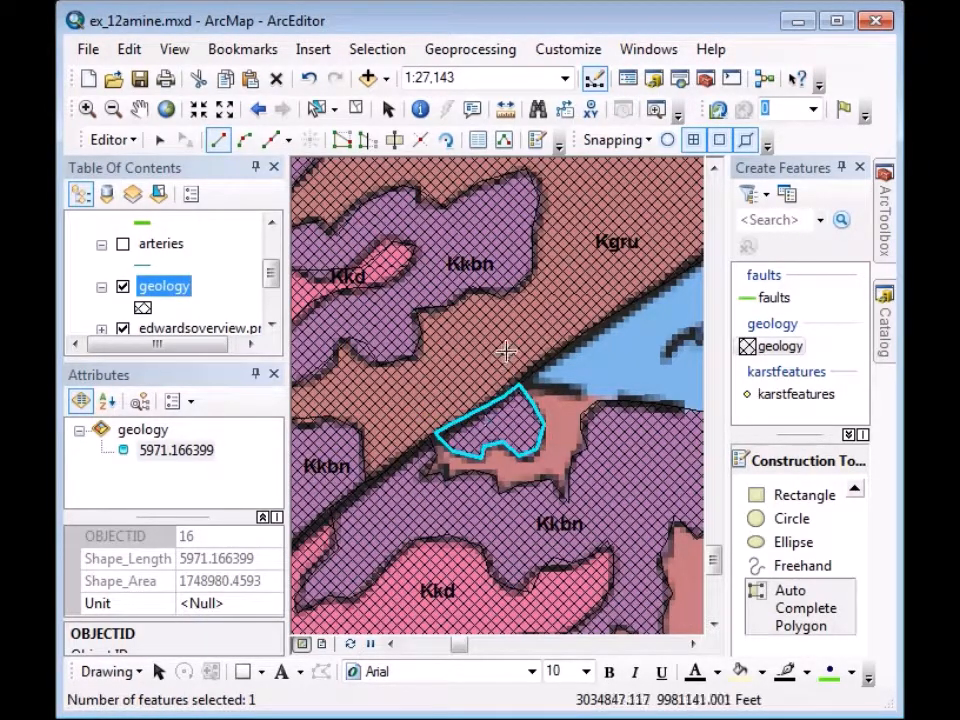
# Set the new polygon's Unit attribute to Kkbn.
pyautogui.click(213, 604)
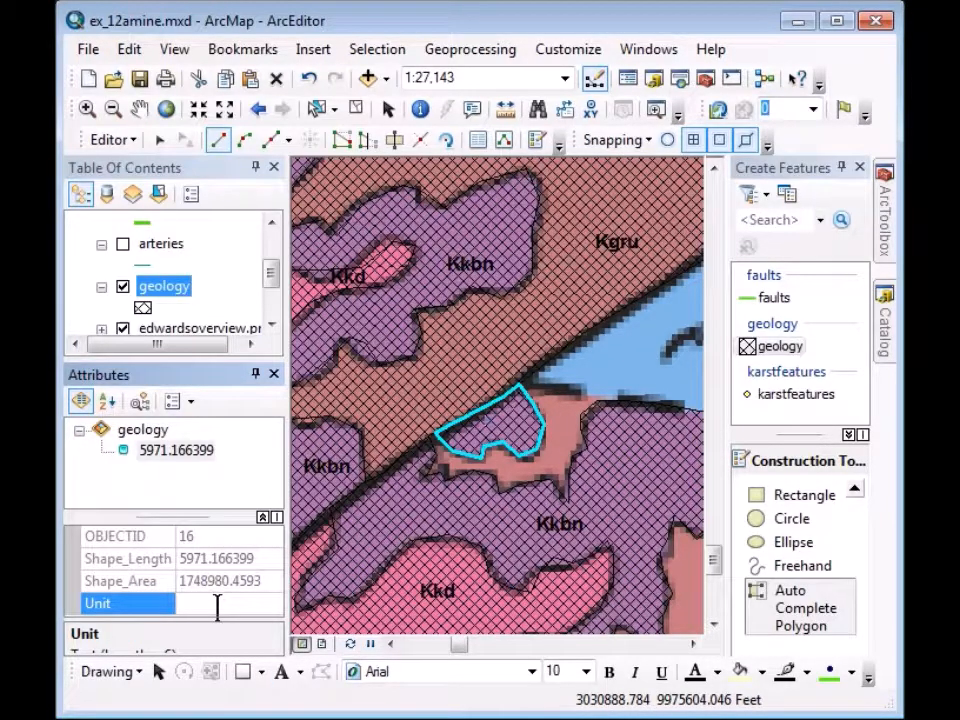
pyautogui.write('Kkbn')
pyautogui.press('Return')
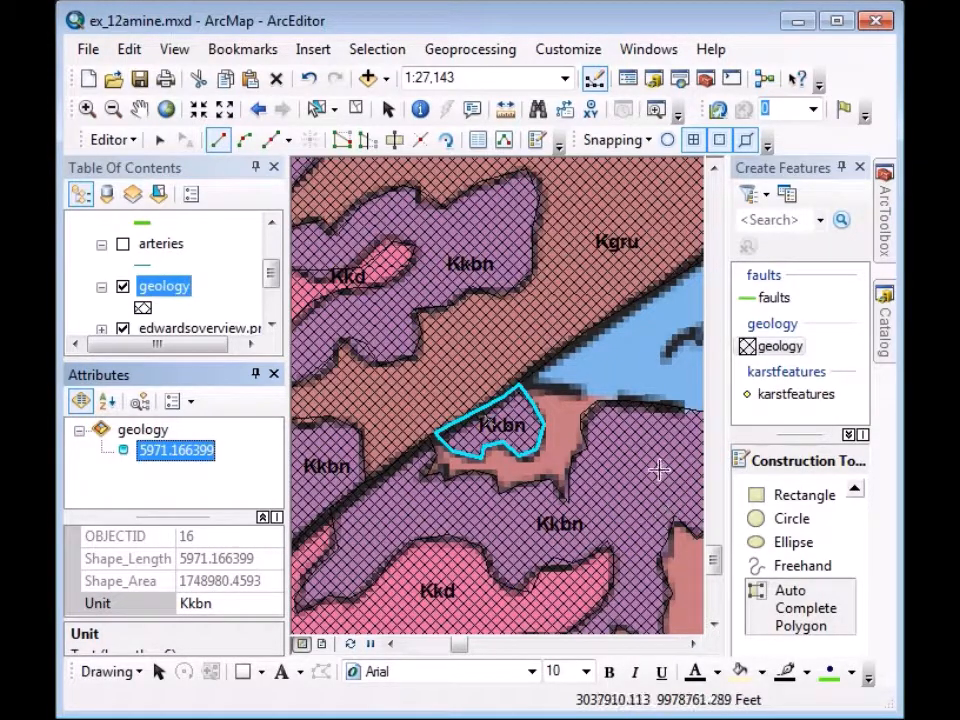
# Auto-complete a second polygon in the neighbouring gap and set its Unit to Kgru.
pyautogui.click(597, 410)
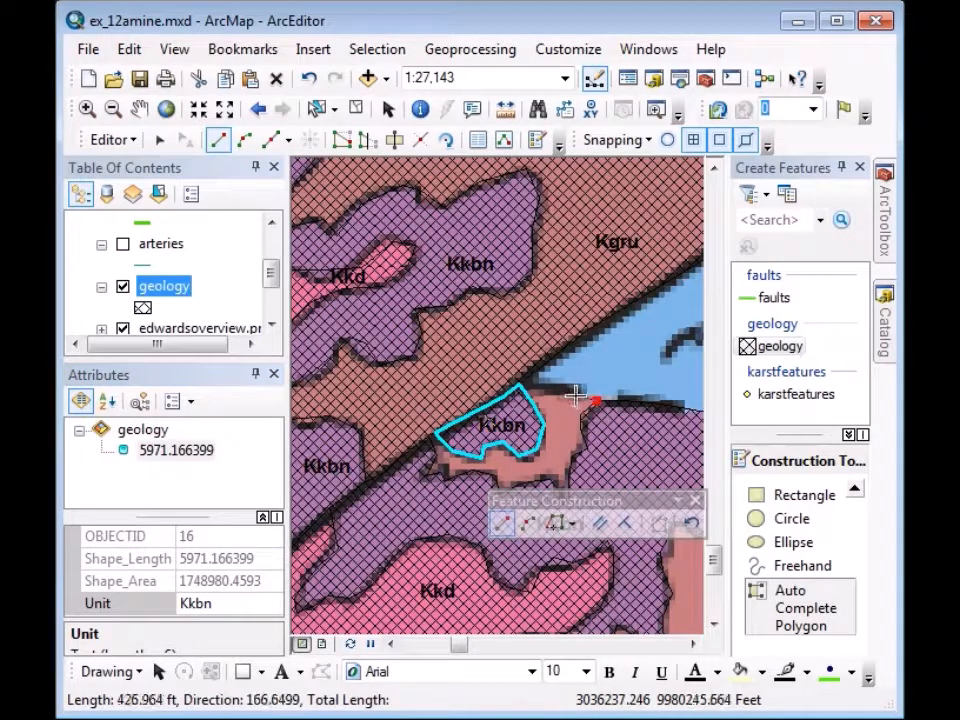
pyautogui.click(575, 392)
pyautogui.click(562, 387)
pyautogui.click(541, 386)
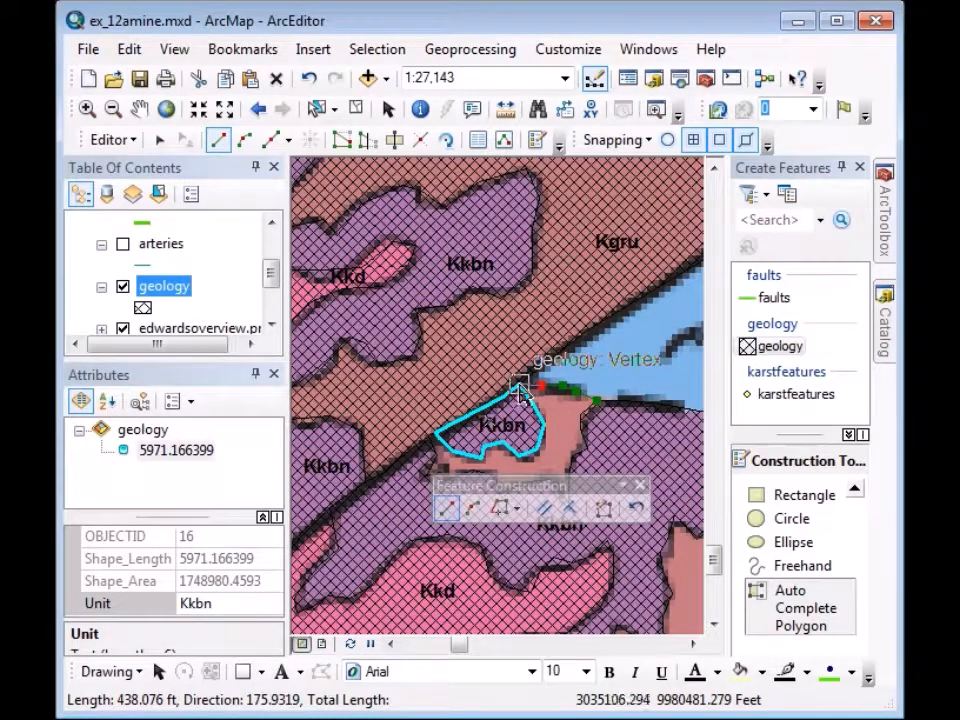
pyautogui.doubleClick(520, 390)
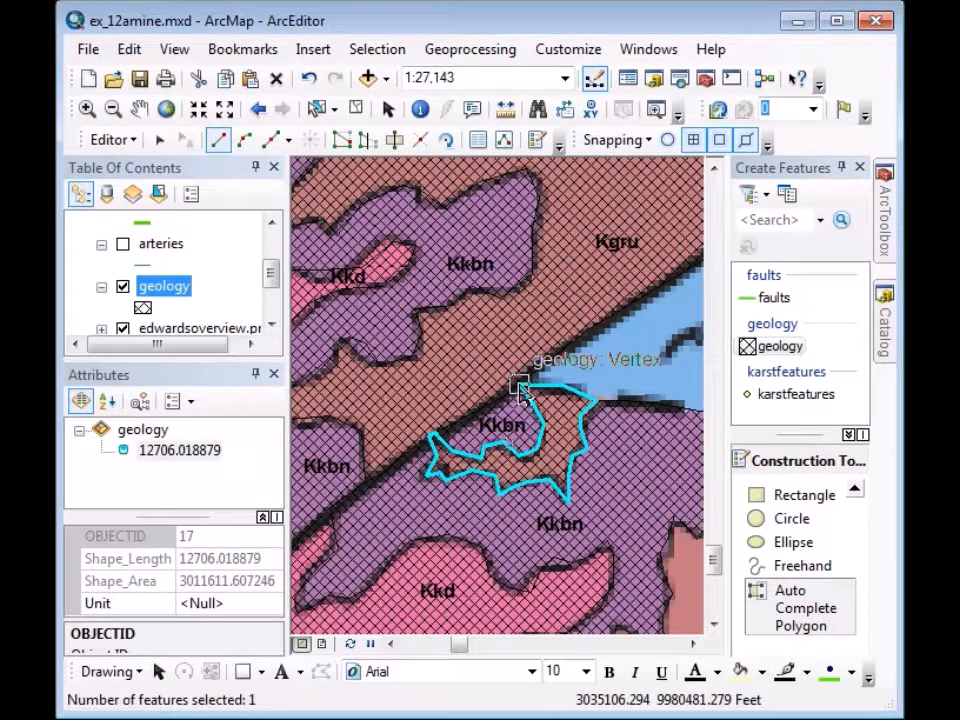
pyautogui.click(201, 602)
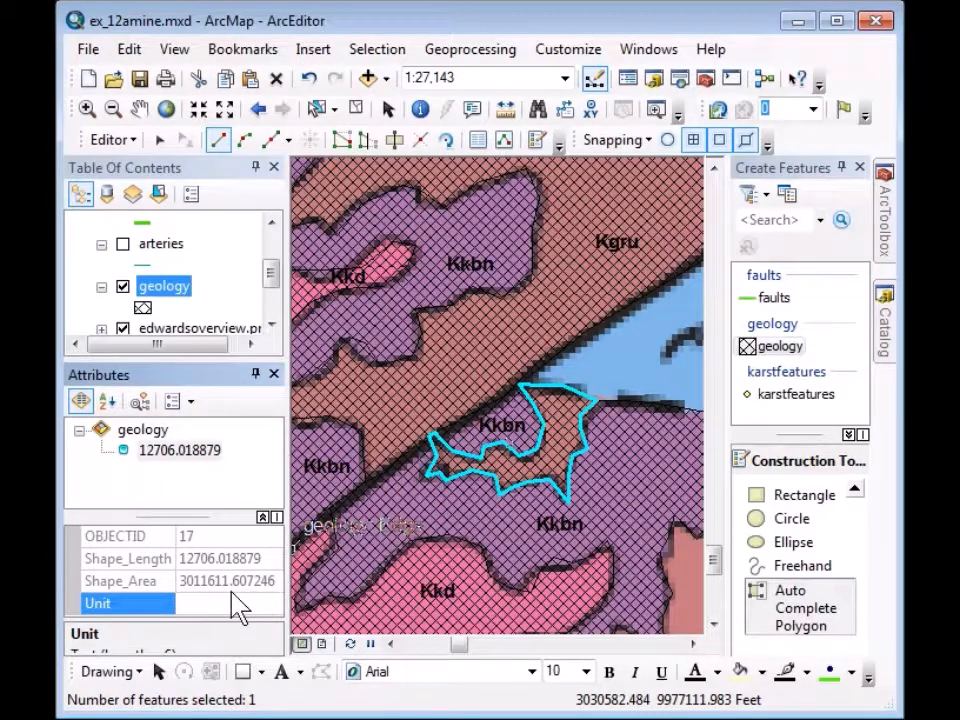
pyautogui.write('Kgru')
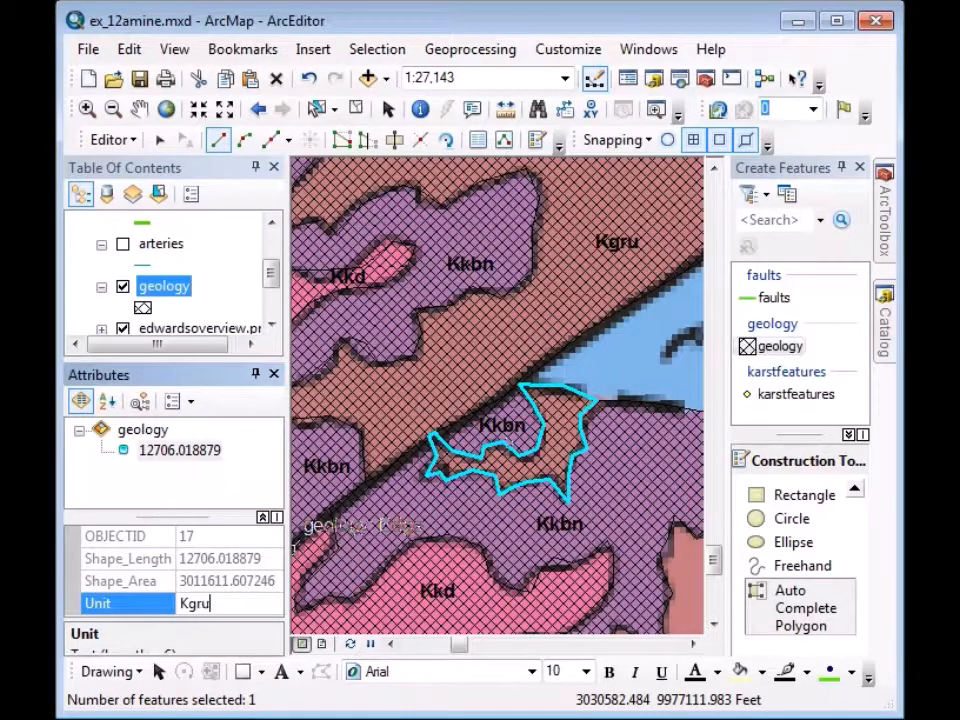
pyautogui.press('Return')
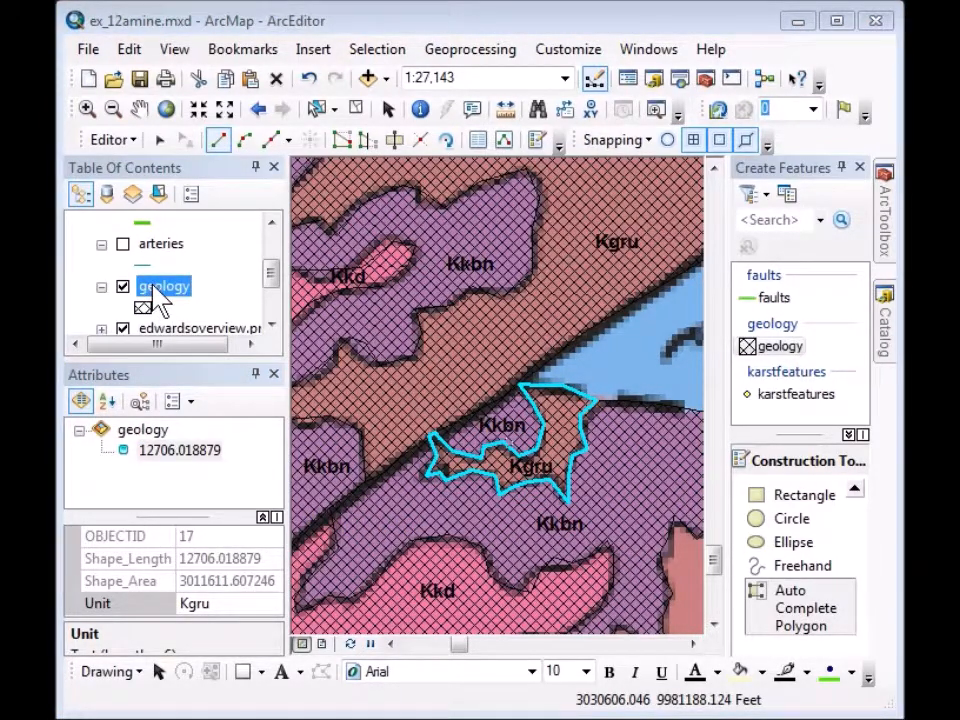
# Zoom to the full geology layer, then zoom in closer on the edited area.
pyautogui.rightClick(154, 292)
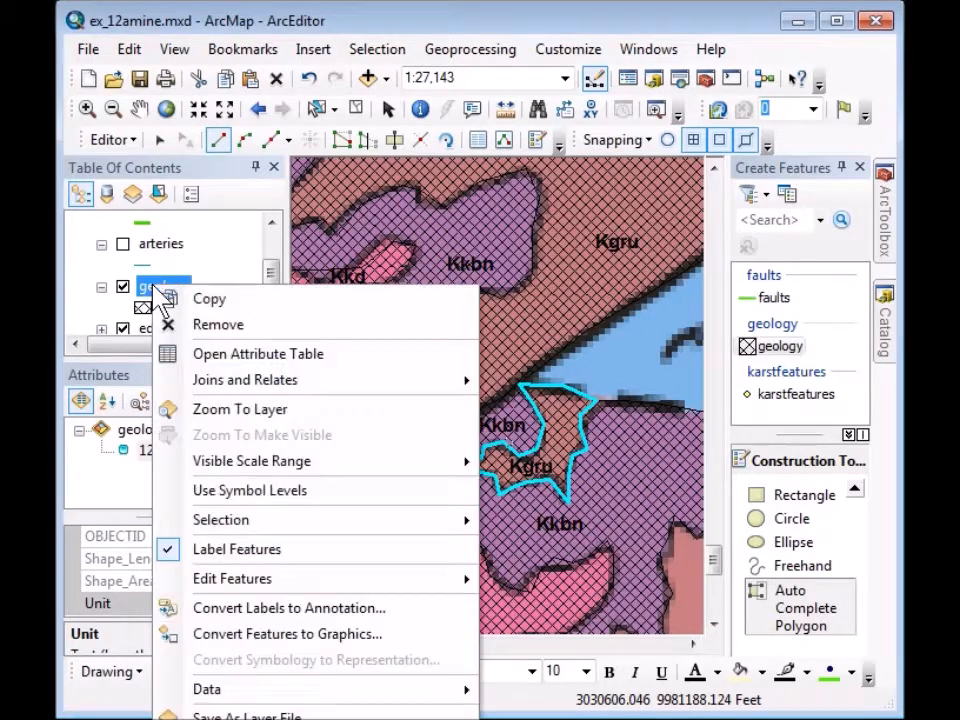
pyautogui.click(240, 411)
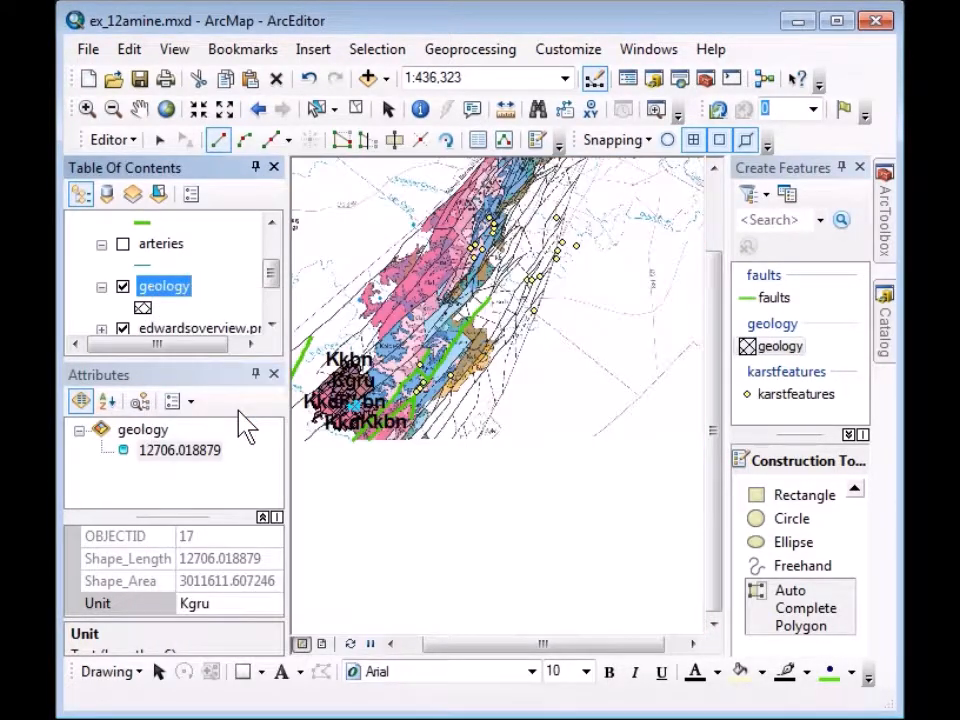
pyautogui.click(87, 109)
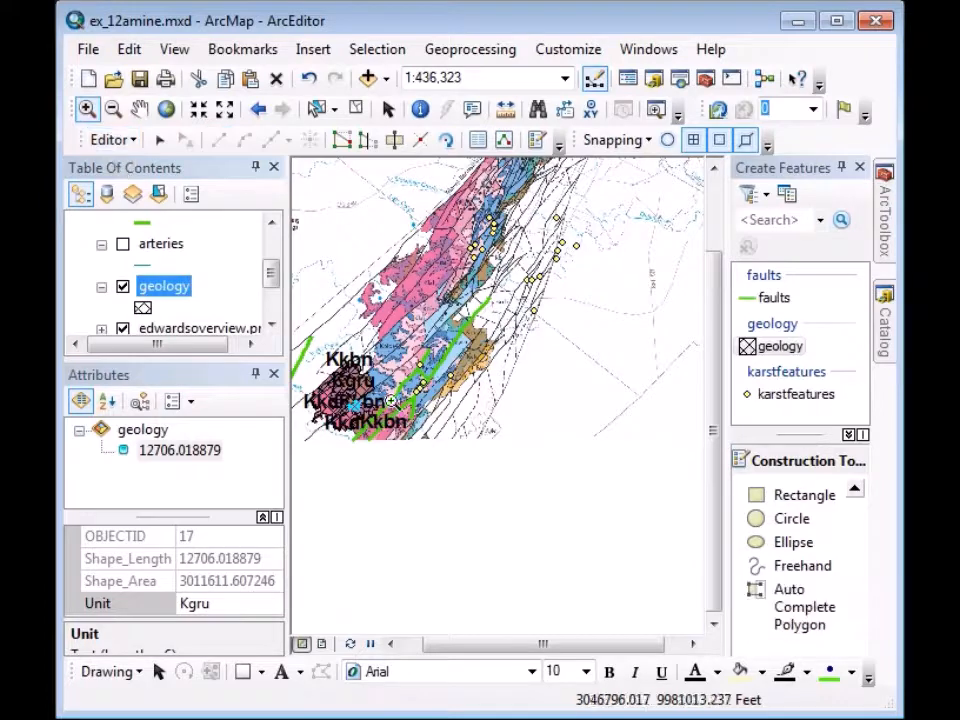
pyautogui.moveTo(296, 344); pyautogui.dragTo(398, 447)
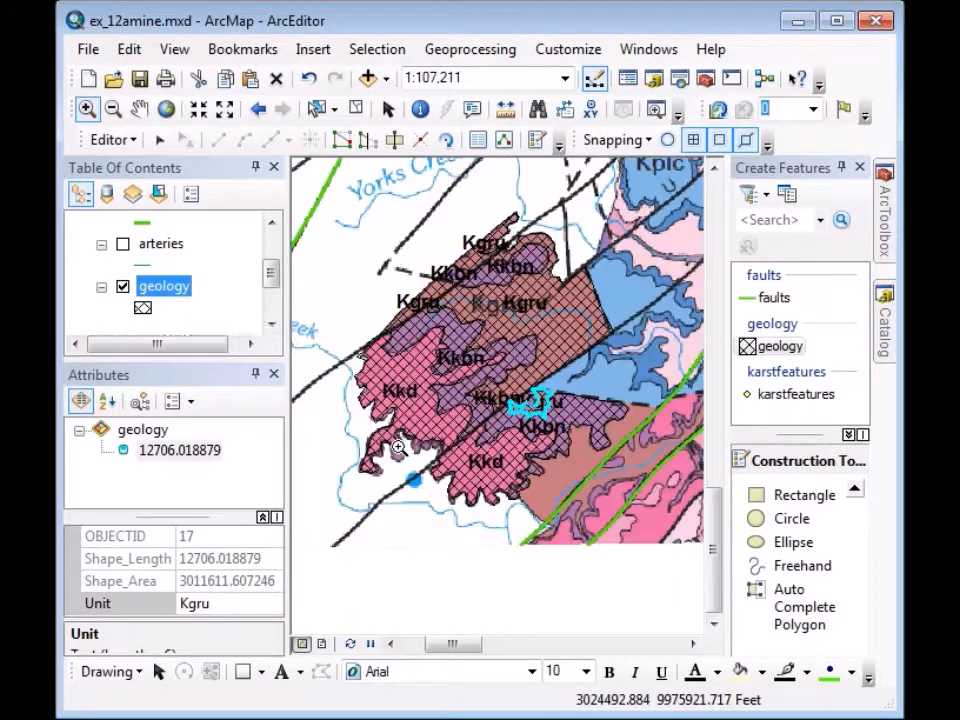
pyautogui.moveTo(339, 225); pyautogui.dragTo(619, 508)
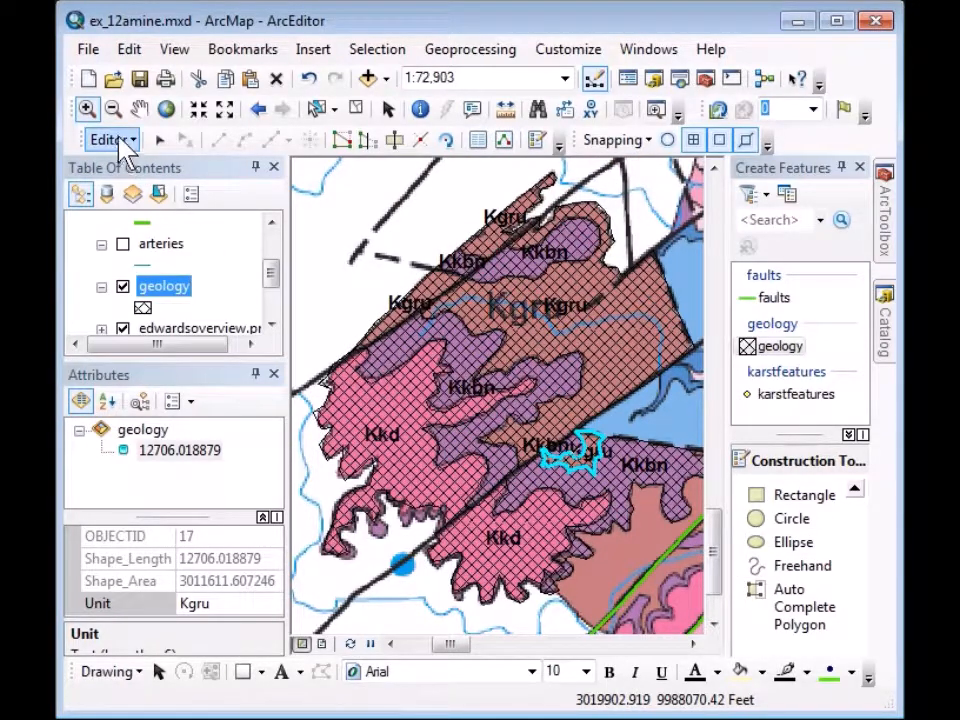
# Stop editing with the geology edits saved, then save the map document.
pyautogui.click(110, 140)
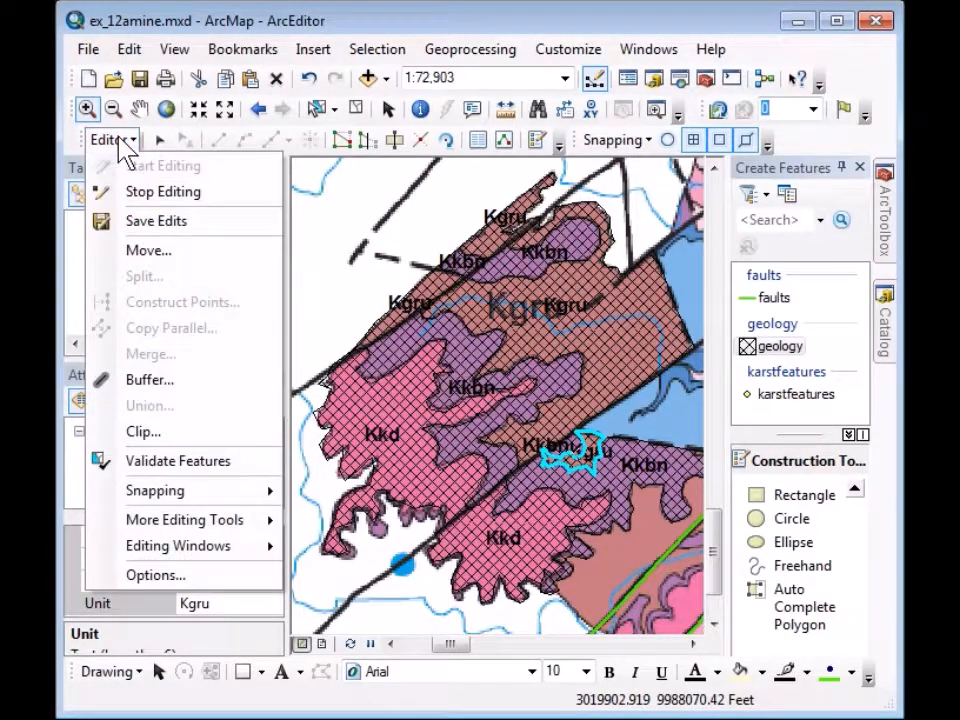
pyautogui.click(141, 196)
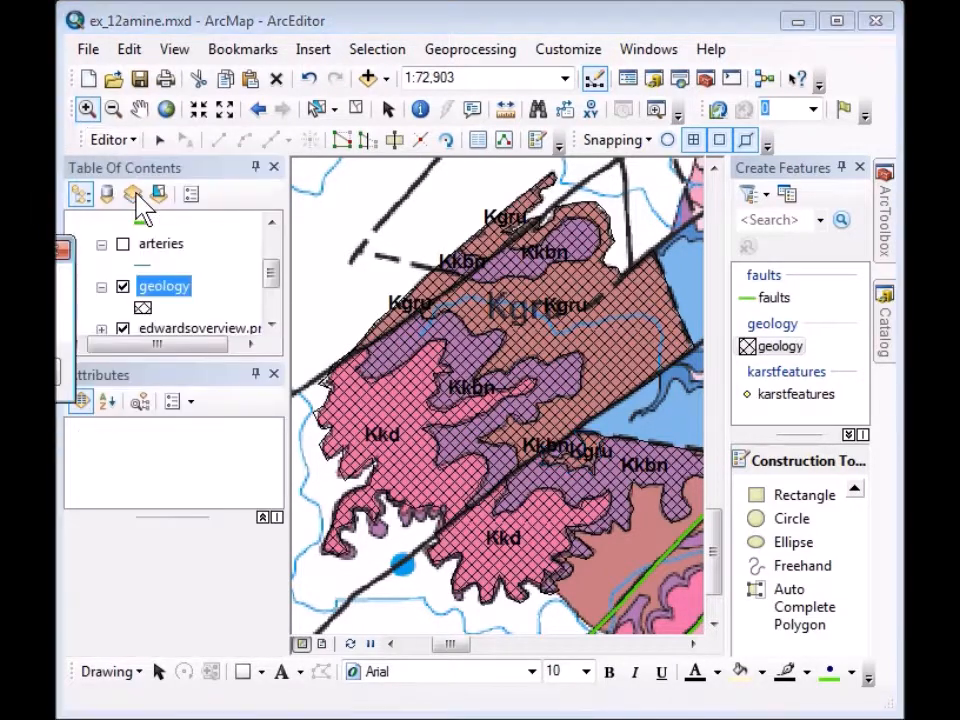
pyautogui.moveTo(0, 262); pyautogui.dragTo(332, 274)
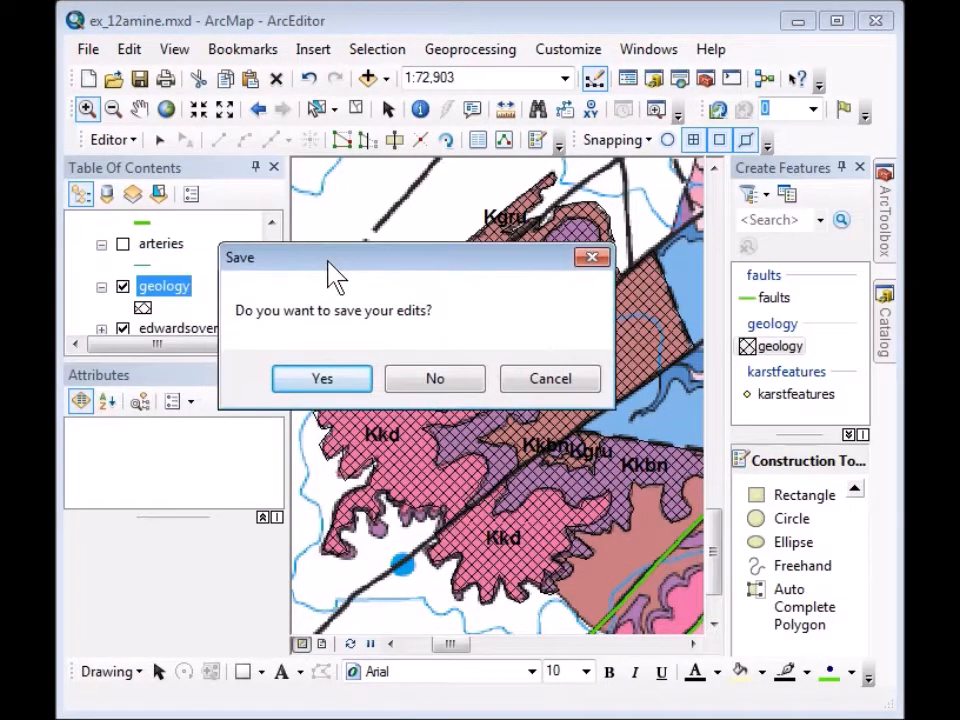
pyautogui.click(313, 384)
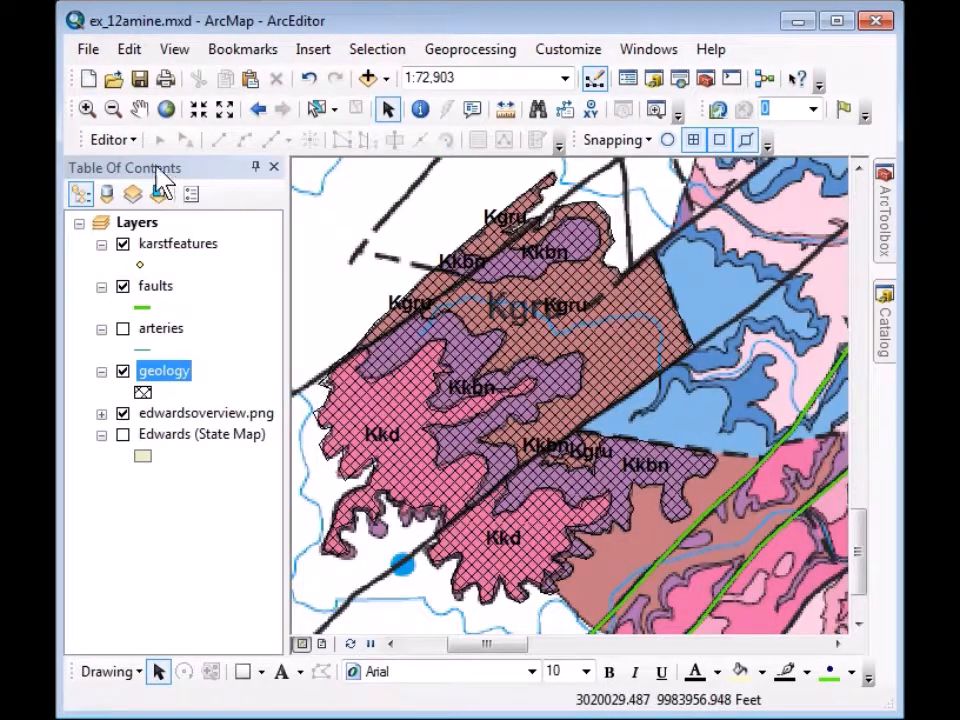
pyautogui.click(141, 85)
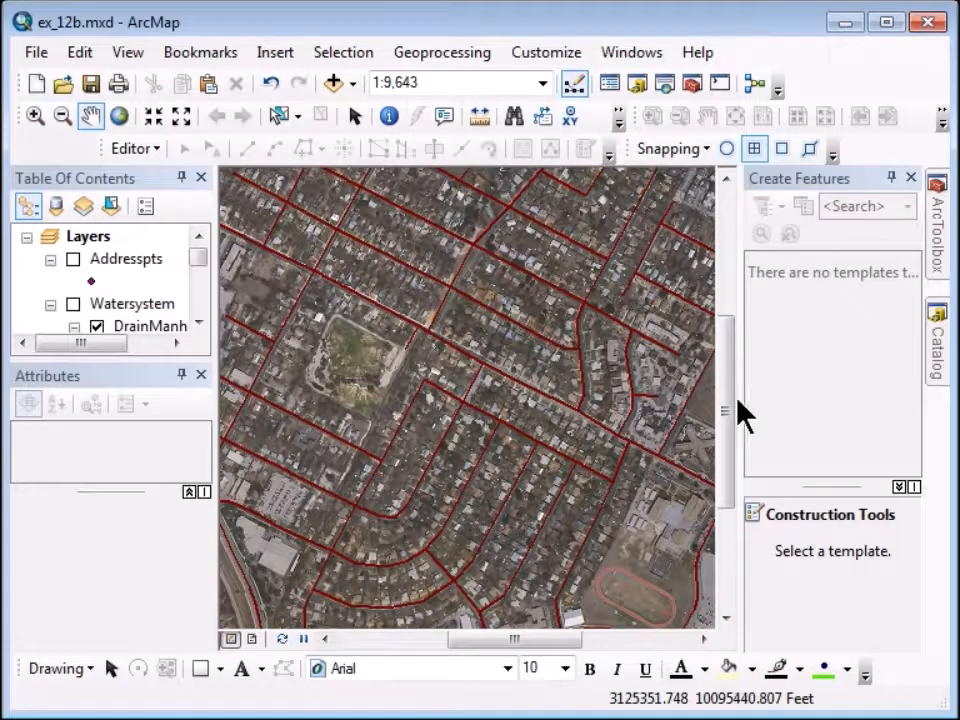
# Create a 'buildings' feature class in Crestview.mdb using NAD 1983 StatePlane Texas Central FIPS 4203 Feet, default XY tolerance.
pyautogui.click(937, 347)
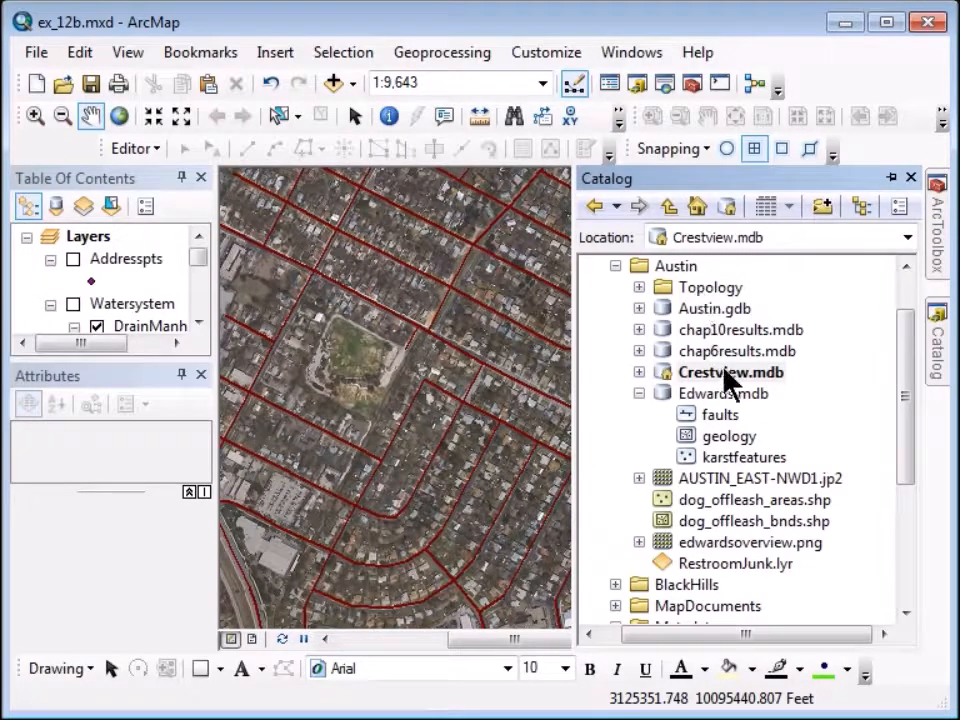
pyautogui.rightClick(667, 378)
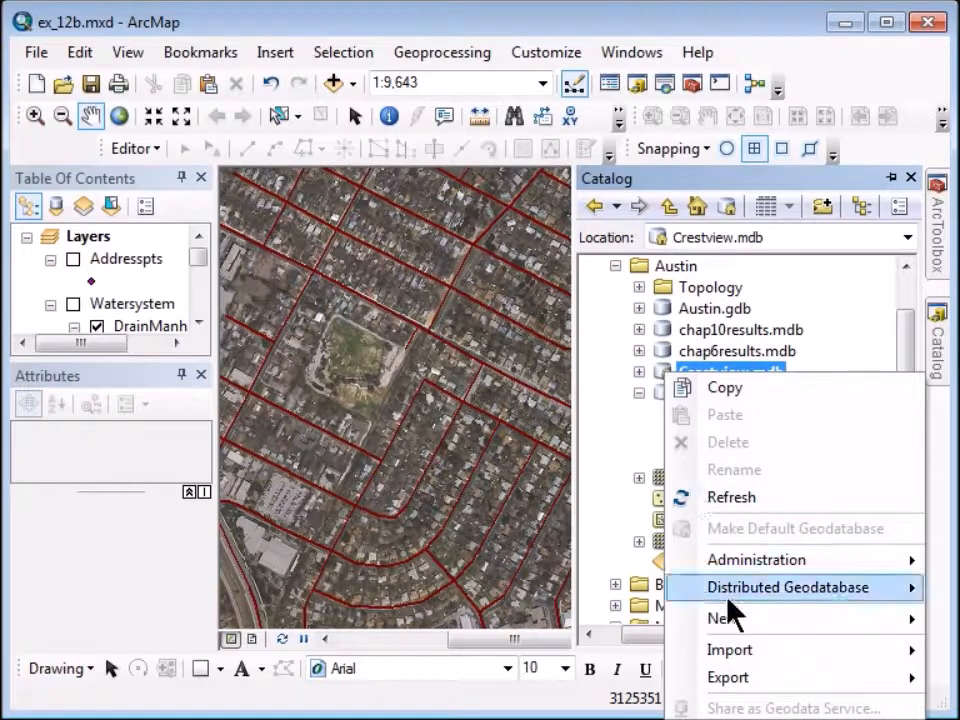
pyautogui.moveTo(736, 624)
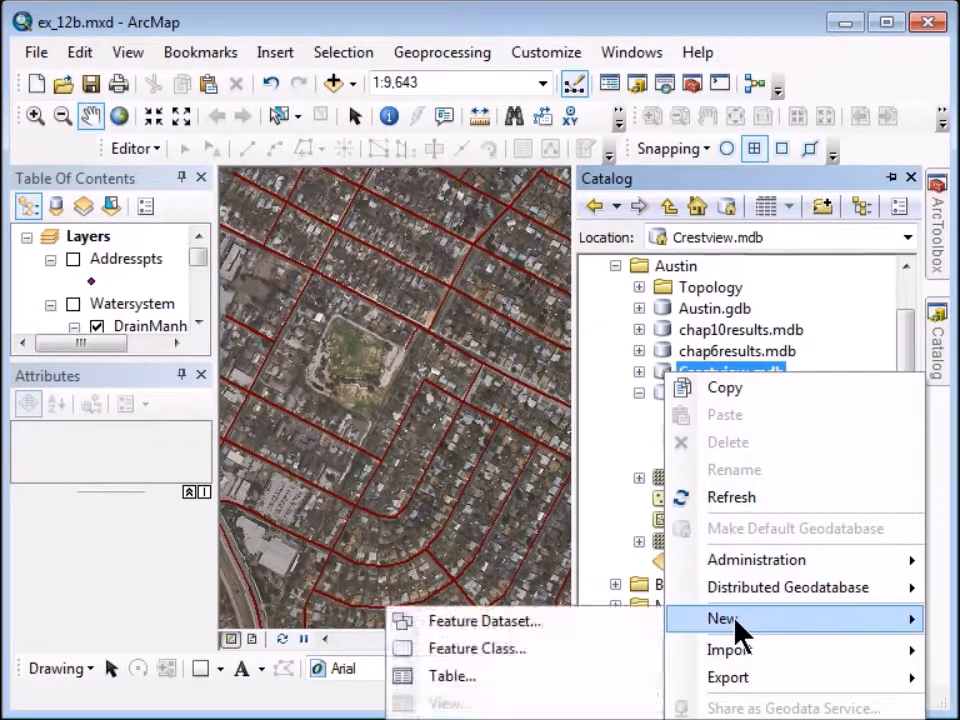
pyautogui.click(531, 645)
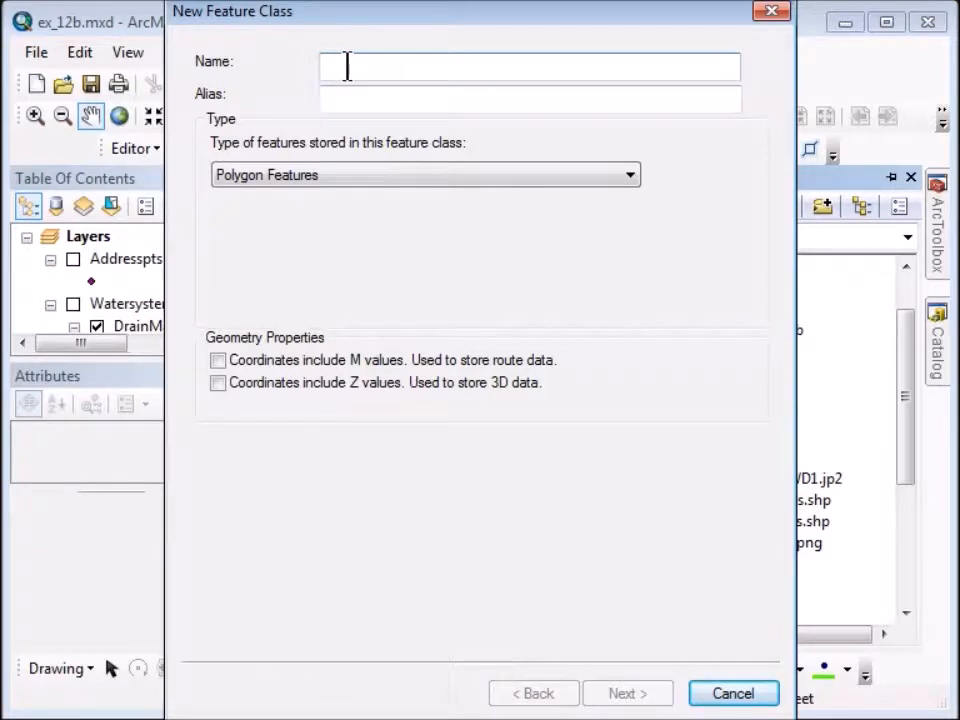
pyautogui.write('buildings')
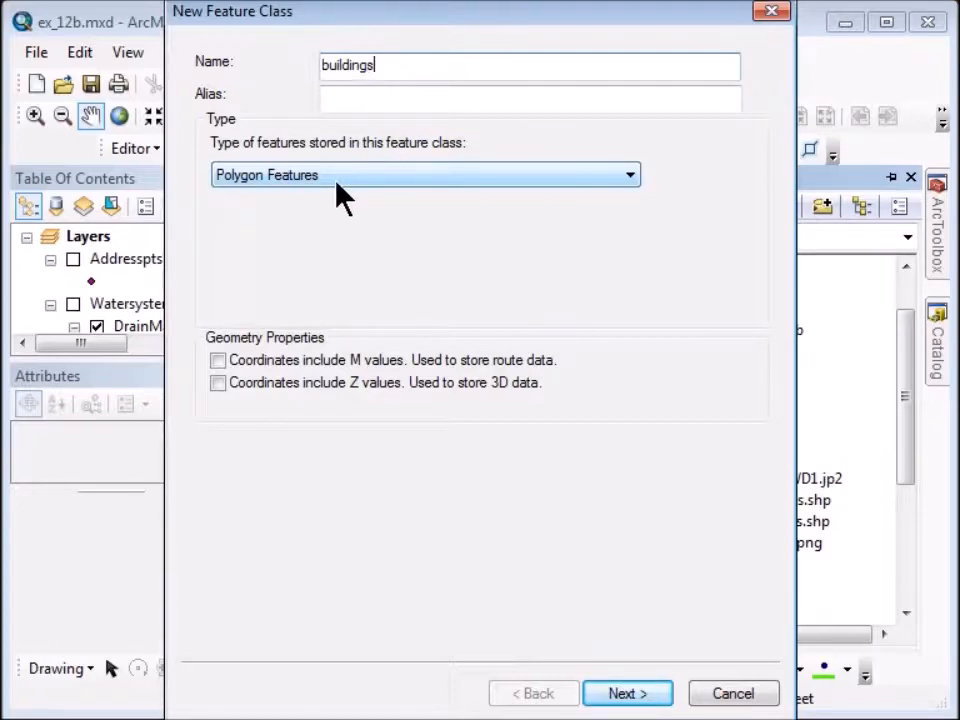
pyautogui.click(625, 694)
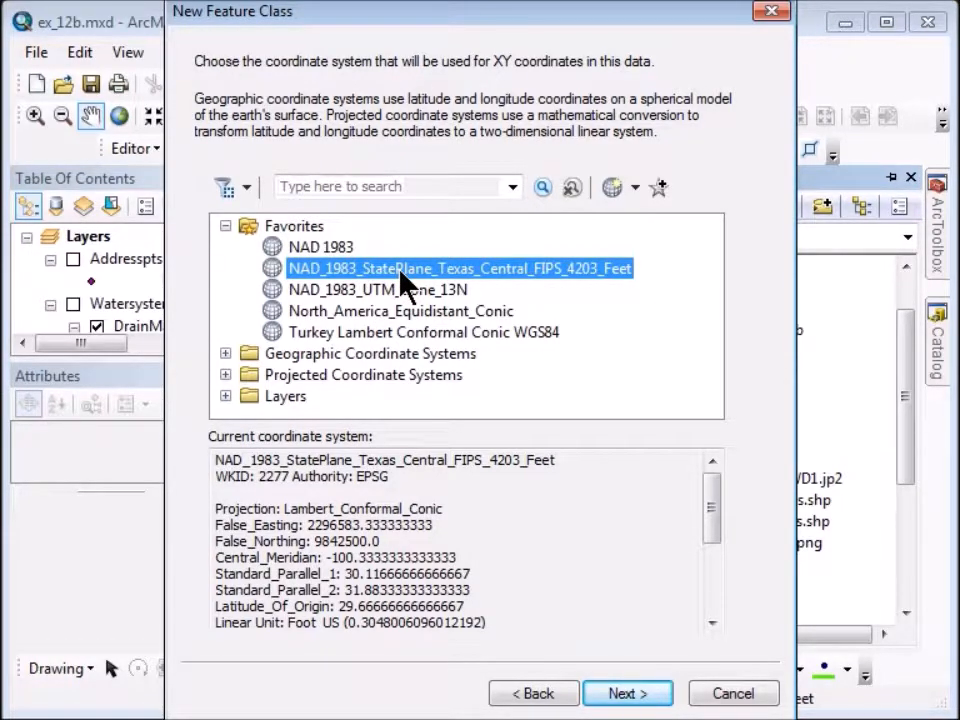
pyautogui.click(644, 699)
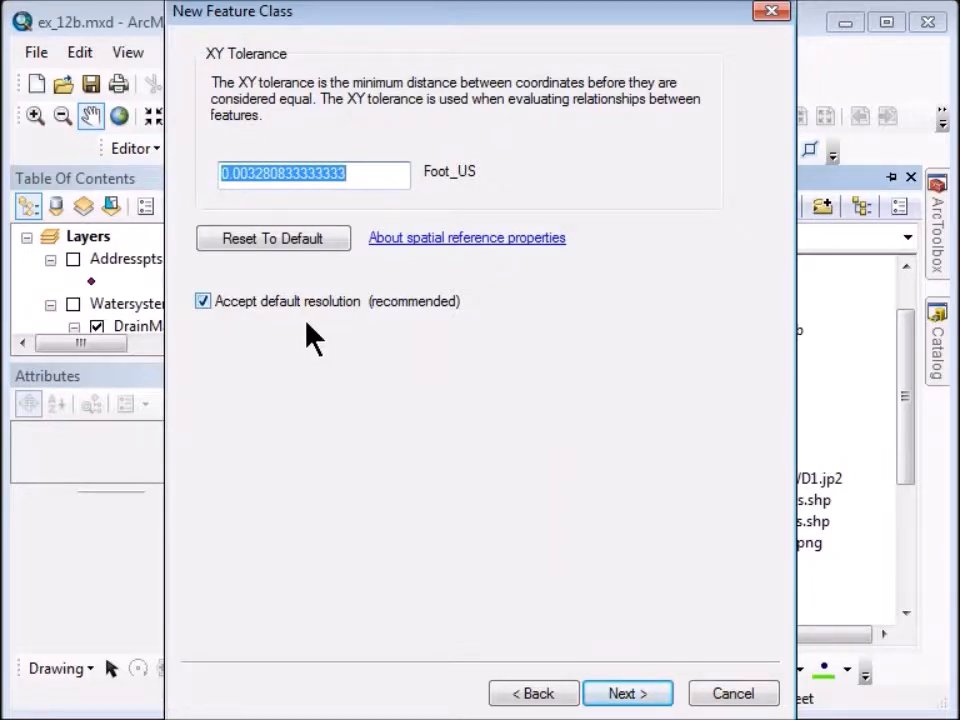
pyautogui.click(608, 695)
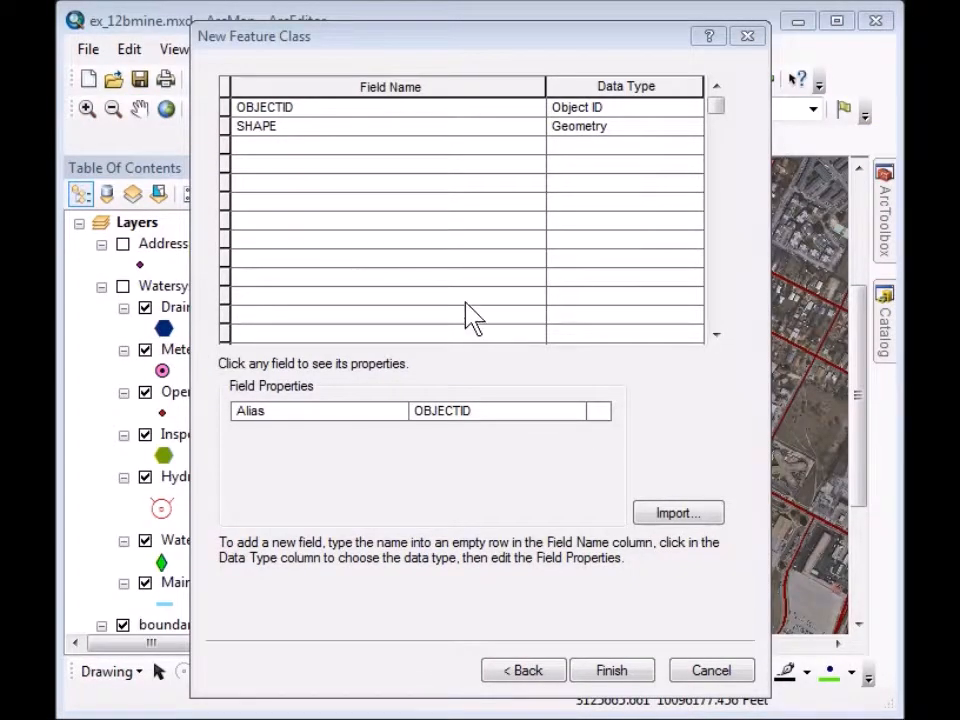
# Add text fields Bldgtype (length 25) and Address to the new feature class.
pyautogui.click(263, 147)
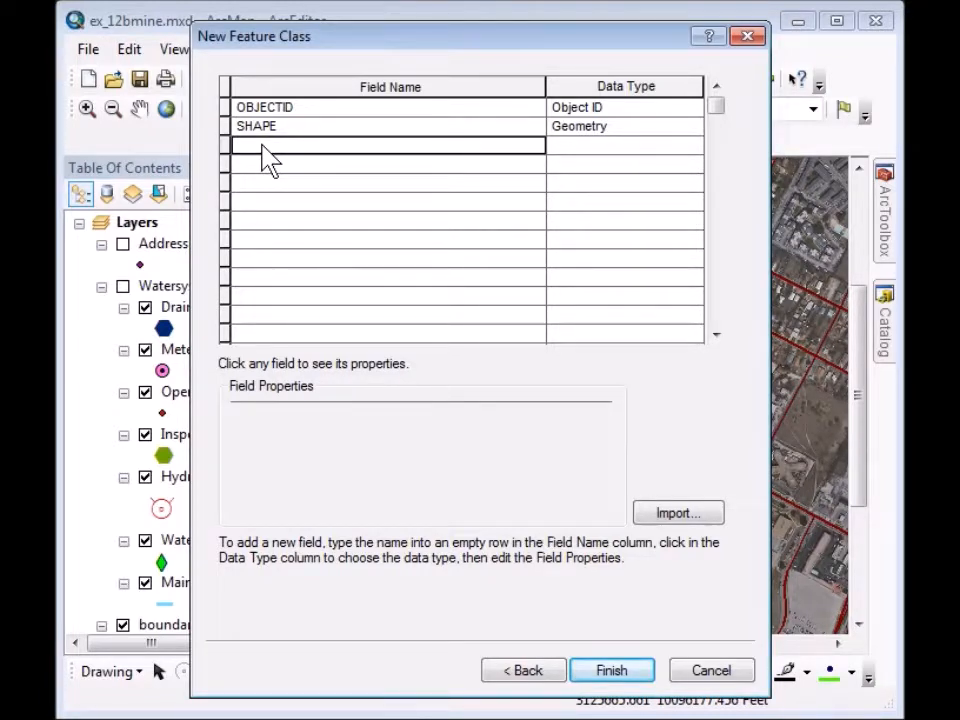
pyautogui.write('Bldgtype')
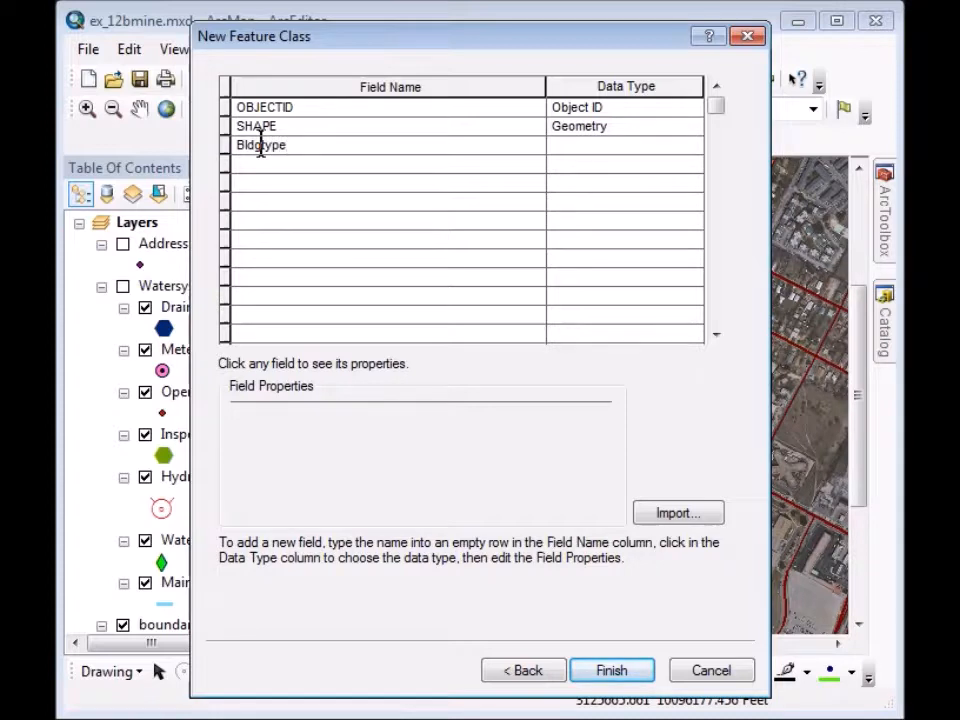
pyautogui.click(577, 160)
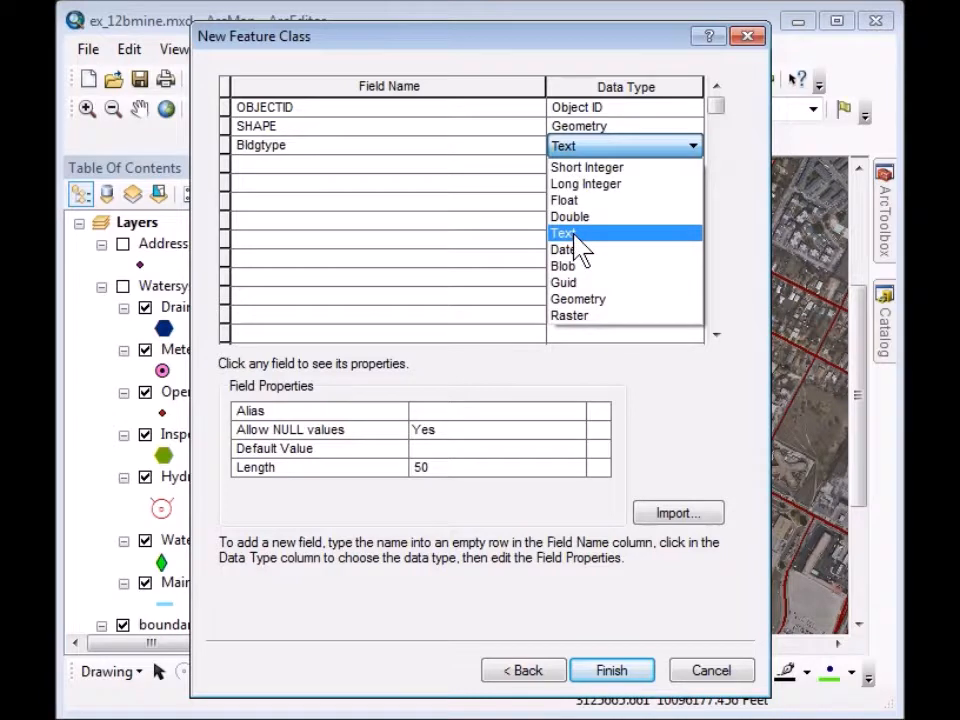
pyautogui.click(576, 236)
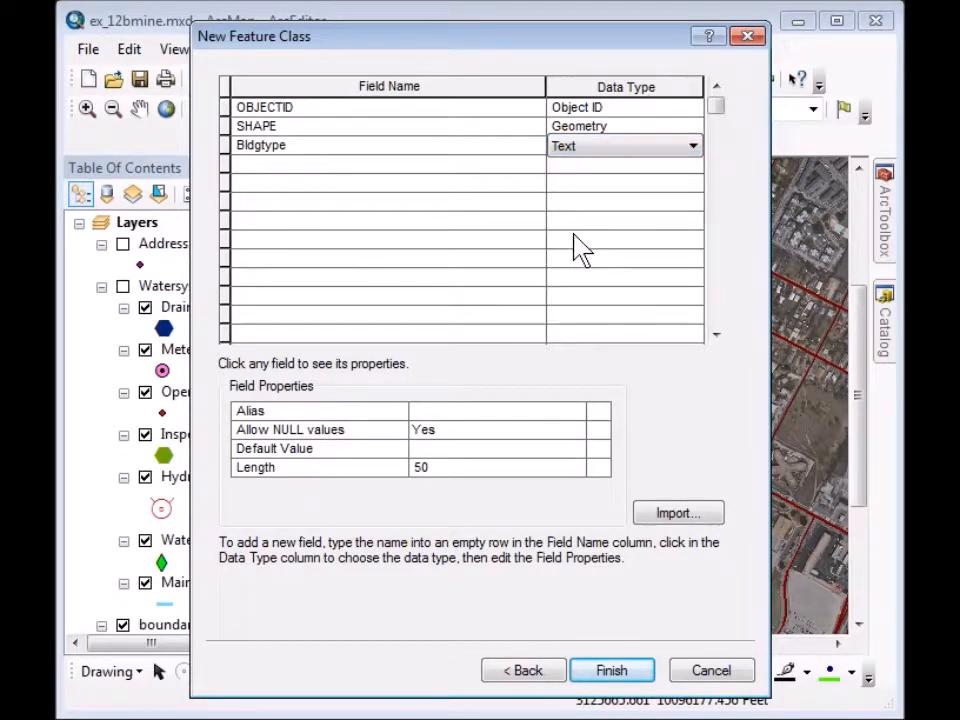
pyautogui.click(422, 469)
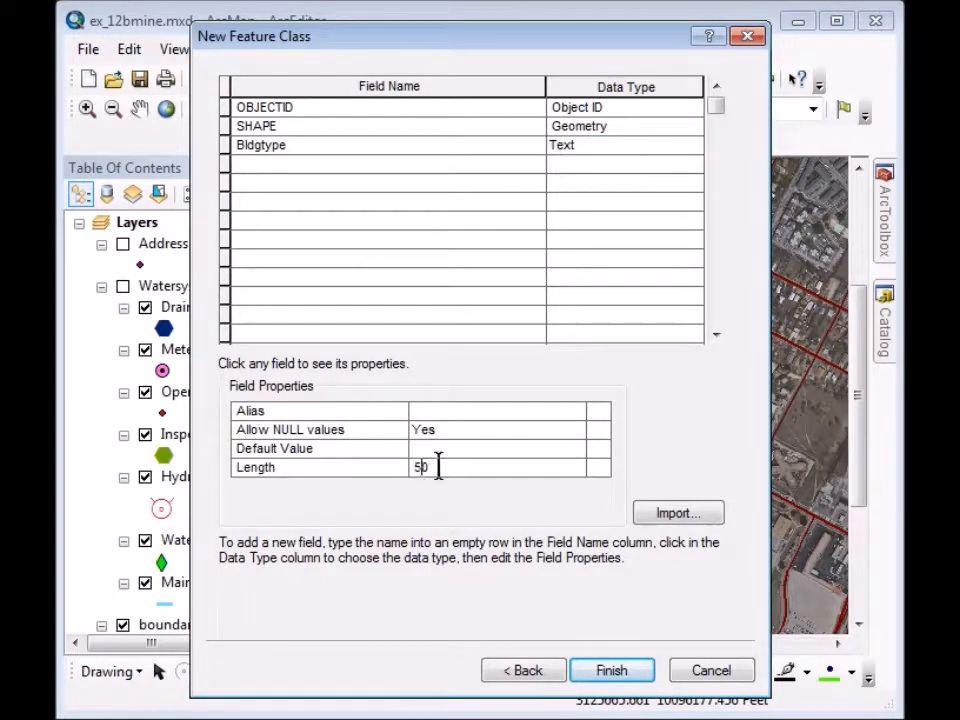
pyautogui.write('25')
pyautogui.click(248, 168)
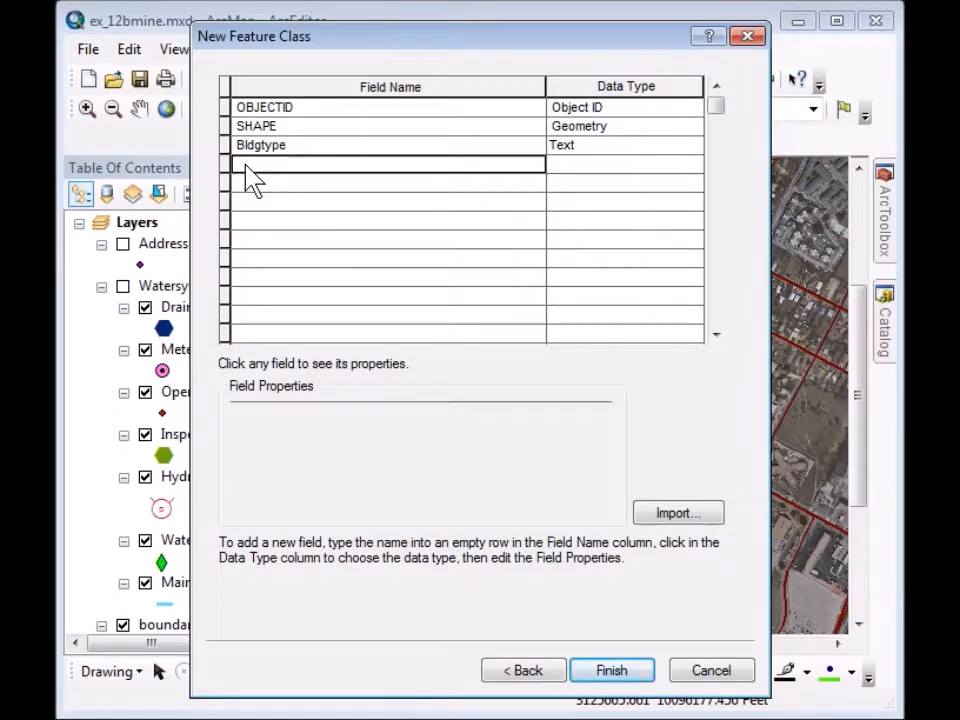
pyautogui.write('Ad')
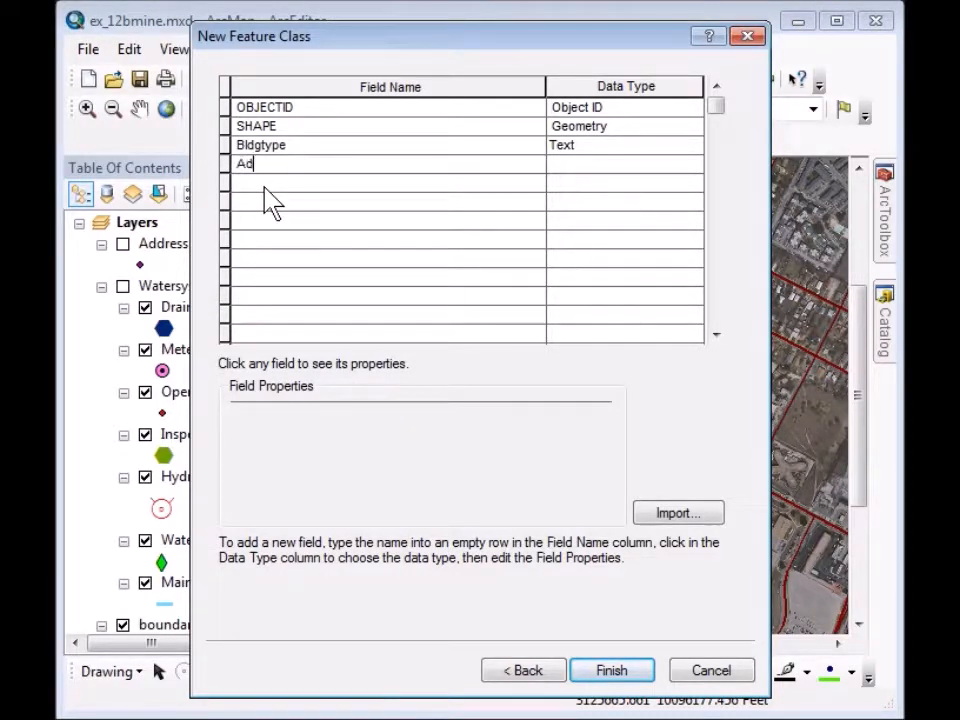
pyautogui.write('dress')
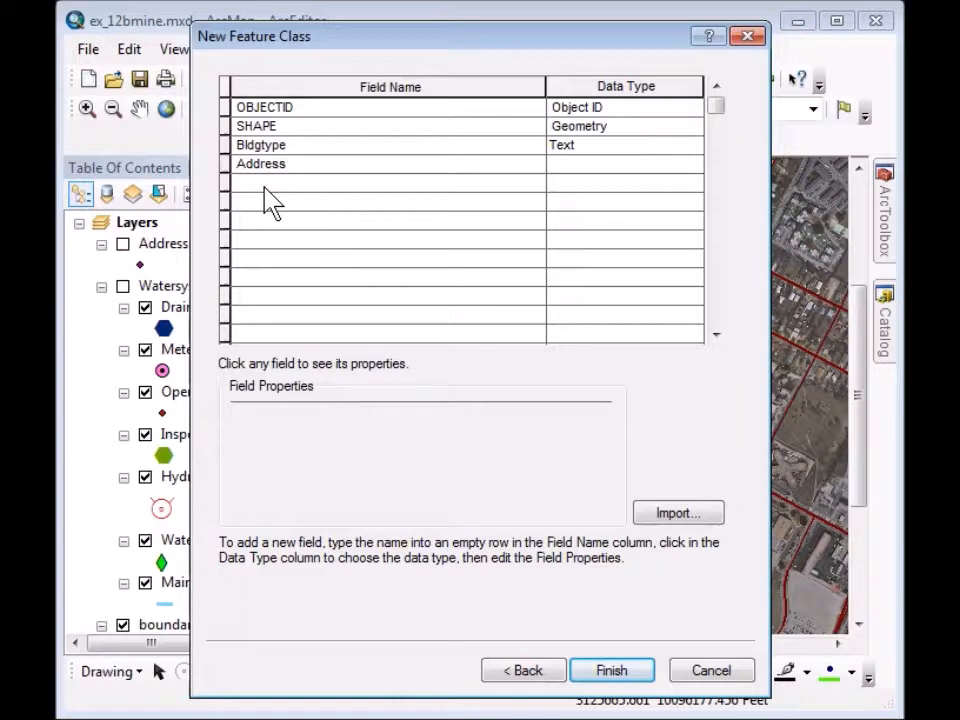
pyautogui.click(590, 166)
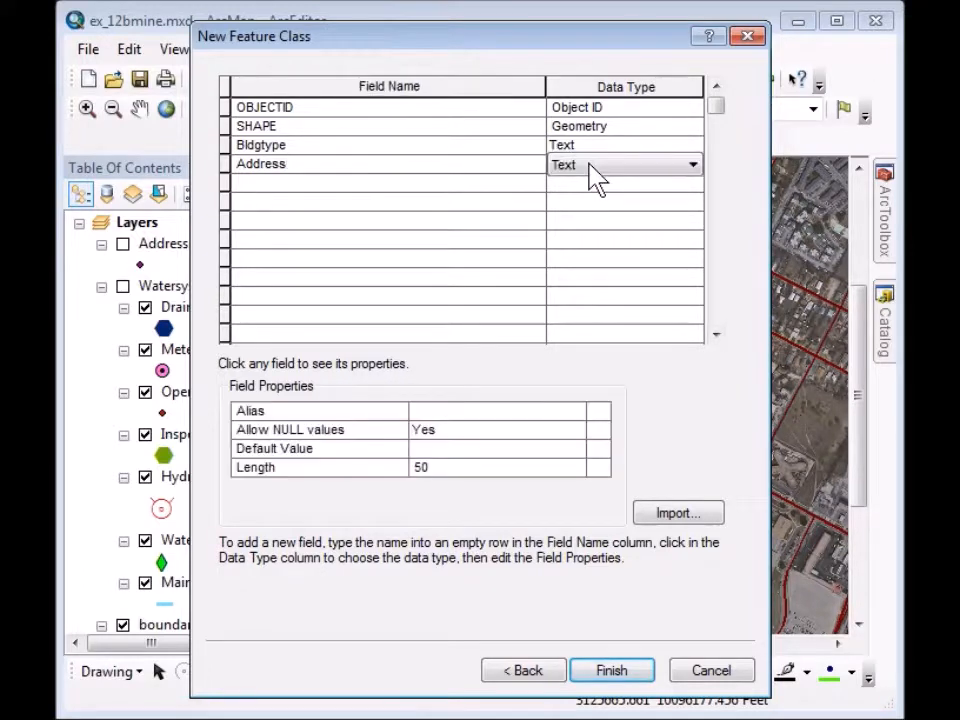
pyautogui.click(593, 168)
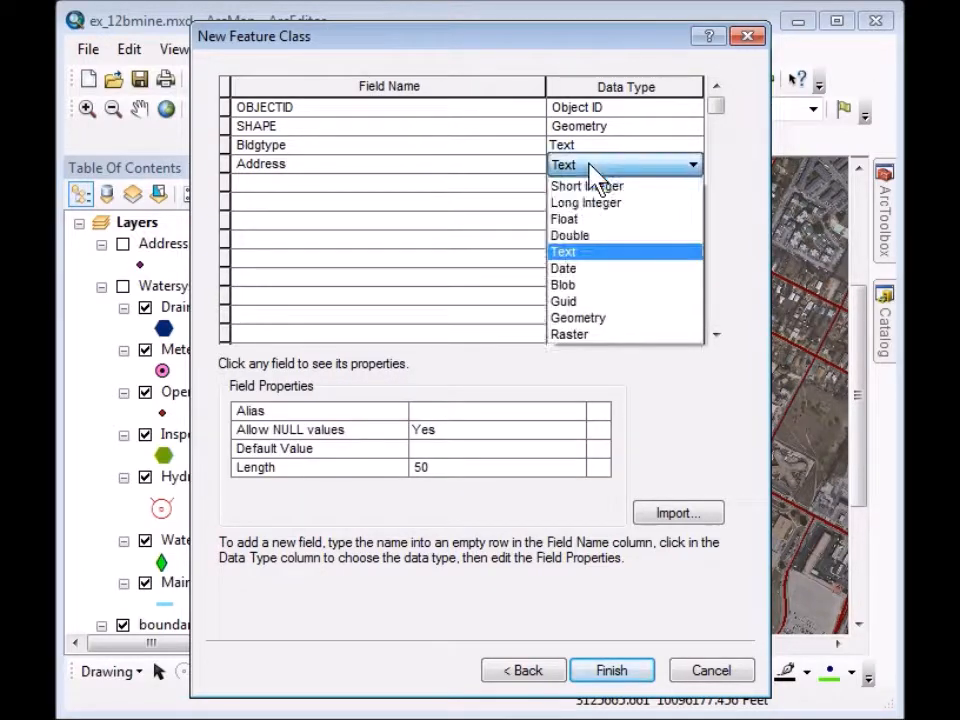
pyautogui.click(590, 255)
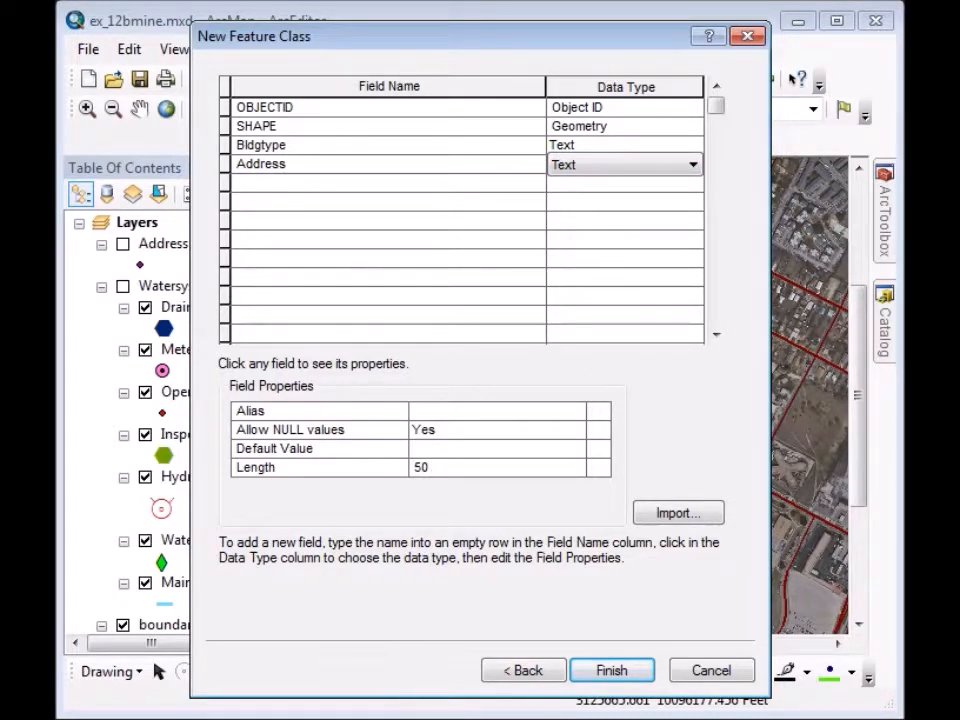
# Add a City text field with length 25 and default value Austin.
pyautogui.click(281, 184)
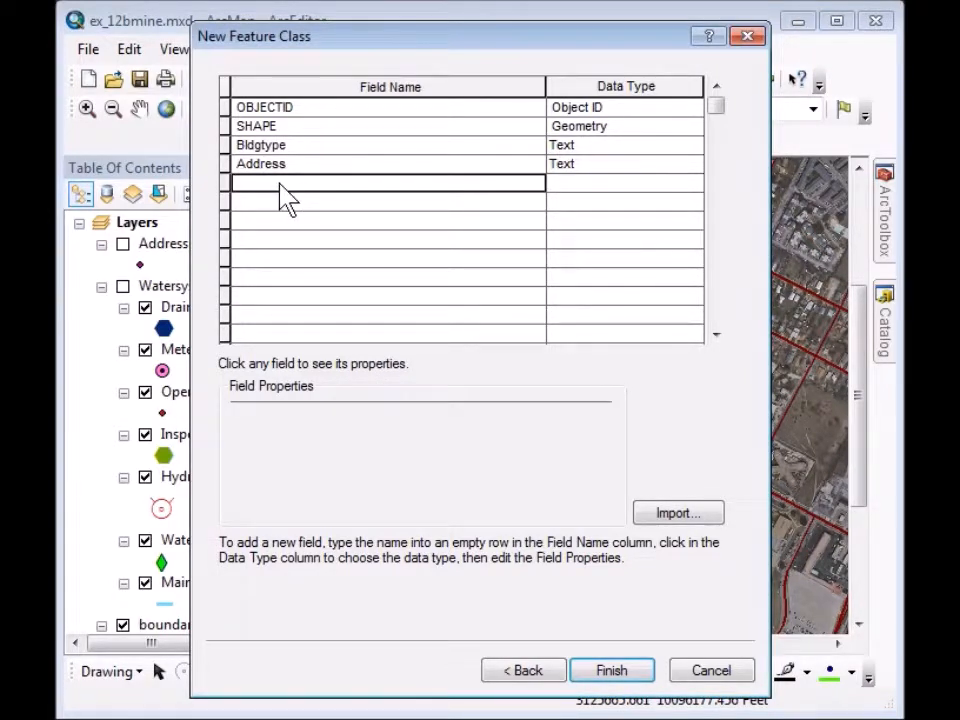
pyautogui.write('City')
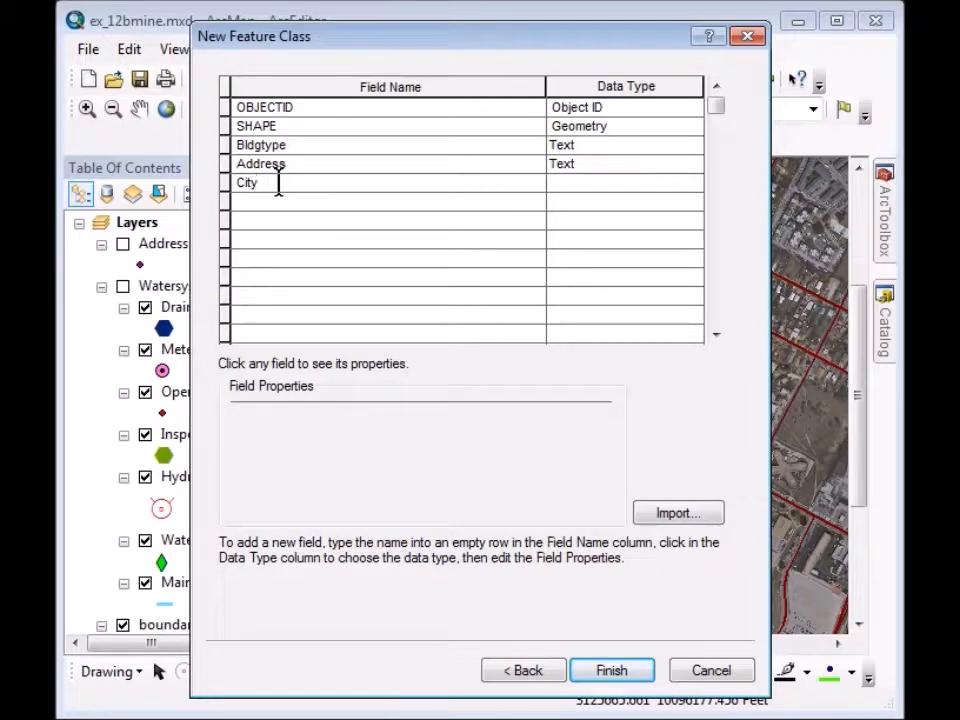
pyautogui.click(585, 188)
pyautogui.click(583, 190)
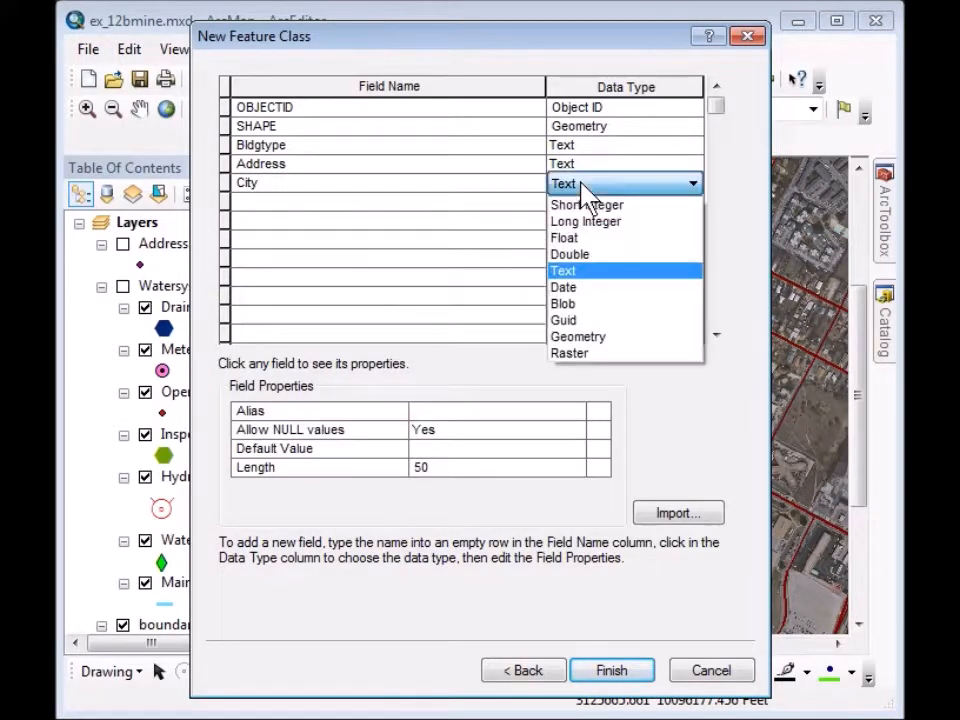
pyautogui.click(578, 272)
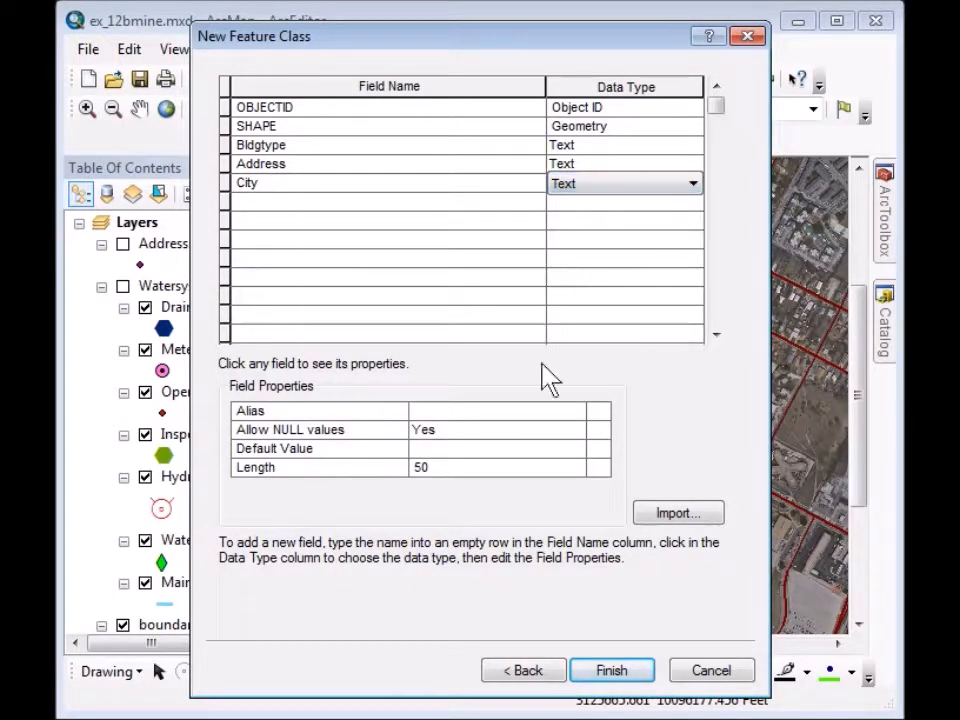
pyautogui.click(434, 469)
pyautogui.moveTo(428, 476); pyautogui.dragTo(403, 488)
pyautogui.write('2')
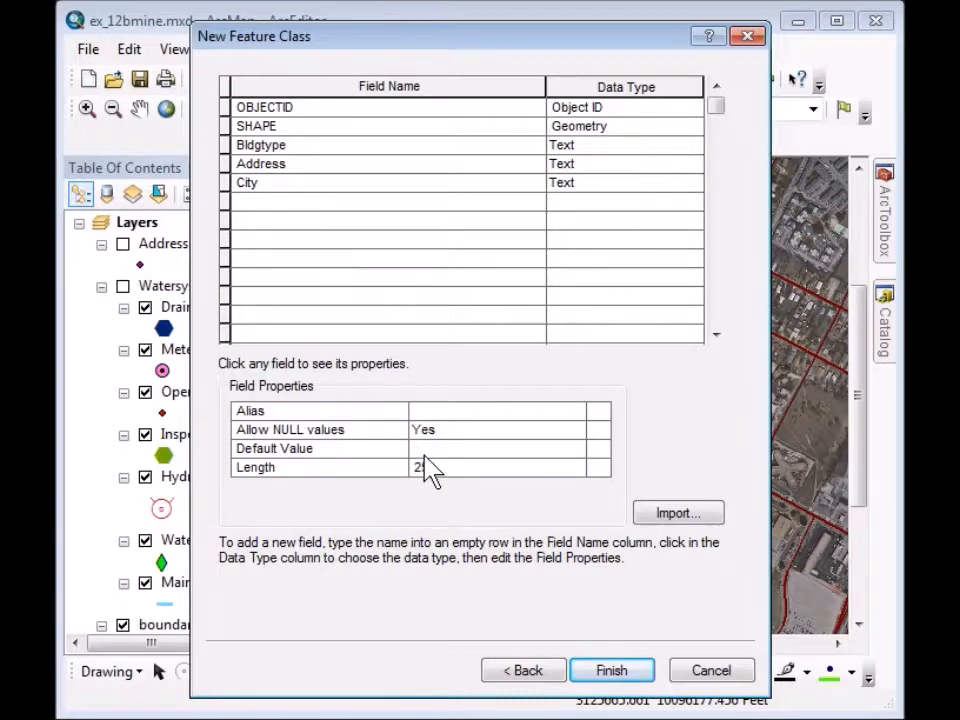
pyautogui.click(425, 452)
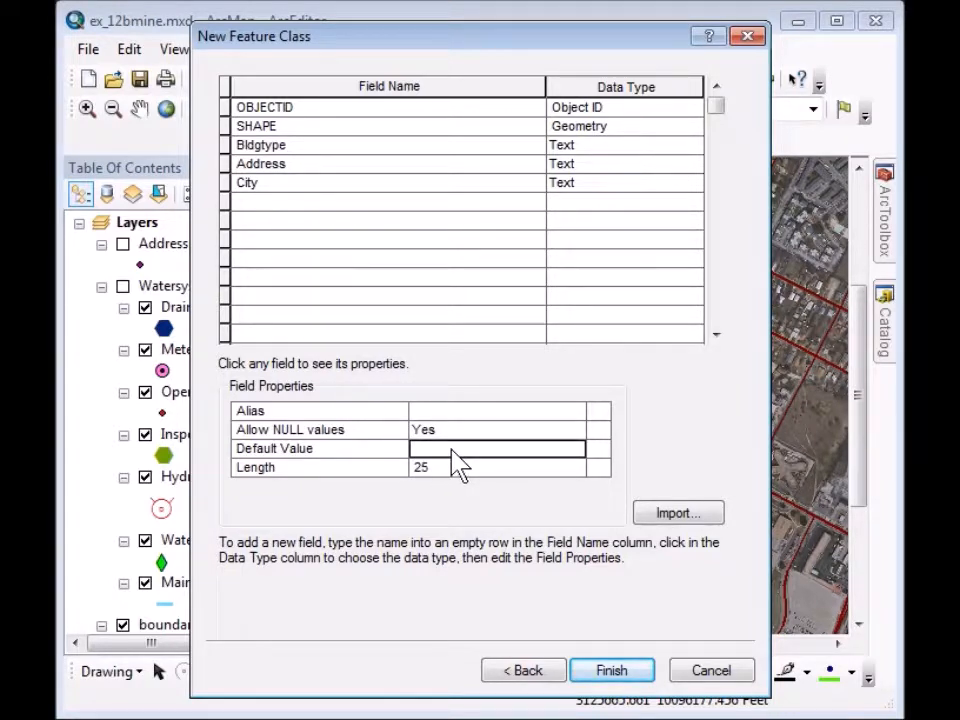
pyautogui.write('Austin')
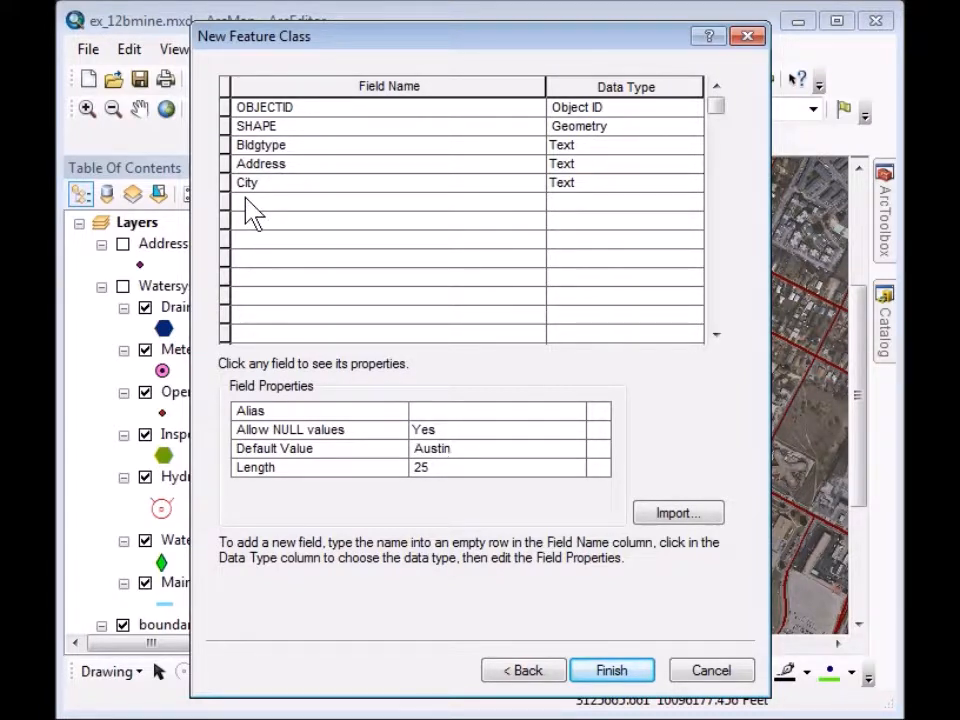
# Add a State text field with length 2 and default TX, then finish the feature class.
pyautogui.click(253, 204)
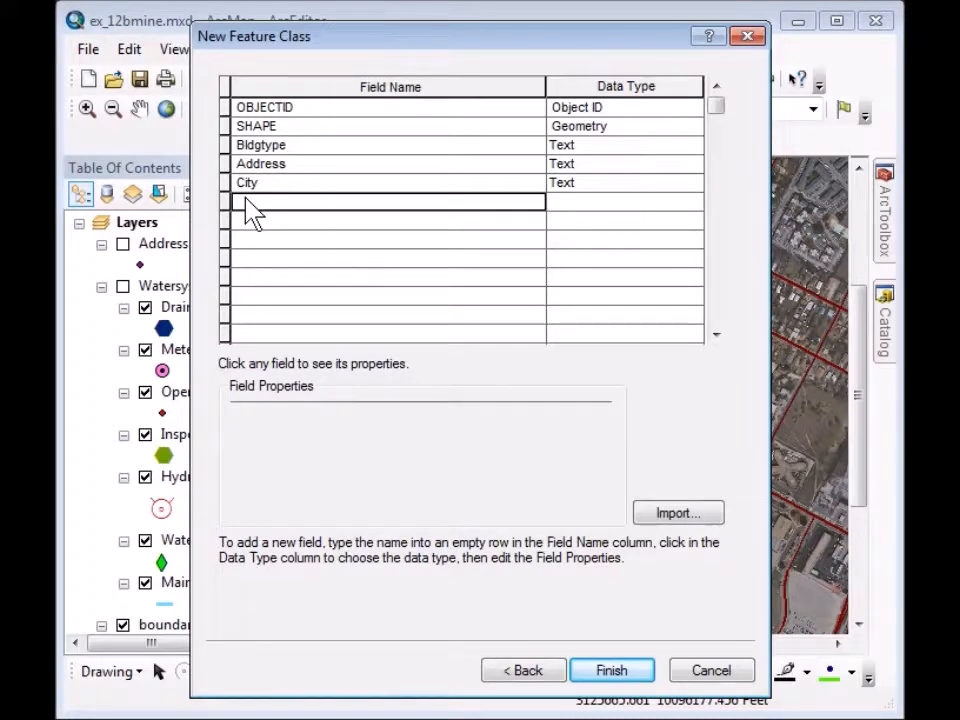
pyautogui.write('State')
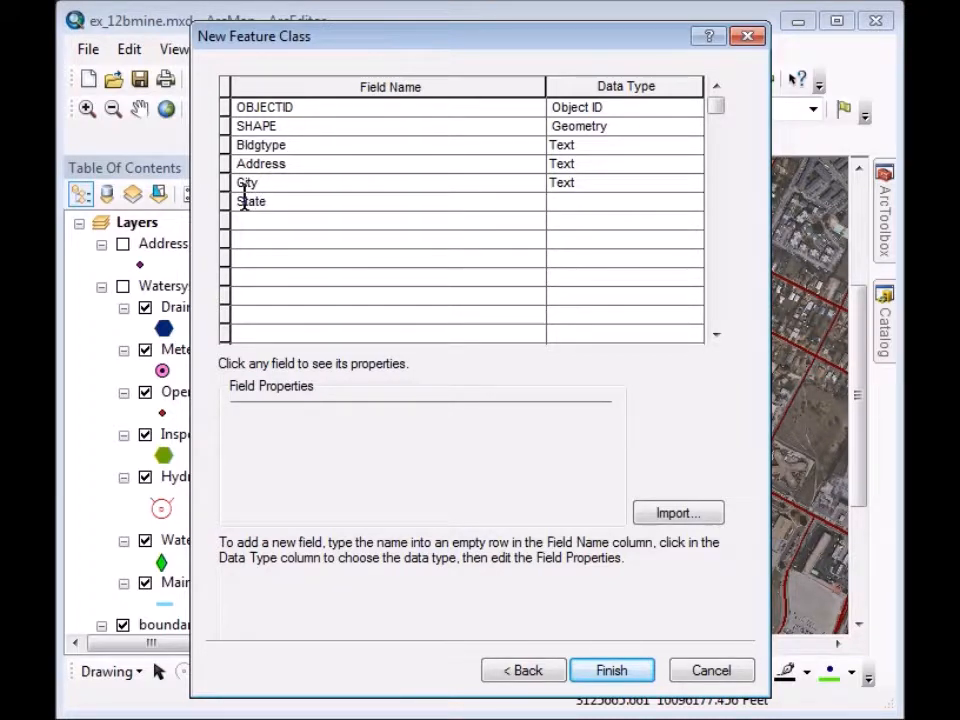
pyautogui.click(566, 206)
pyautogui.click(568, 206)
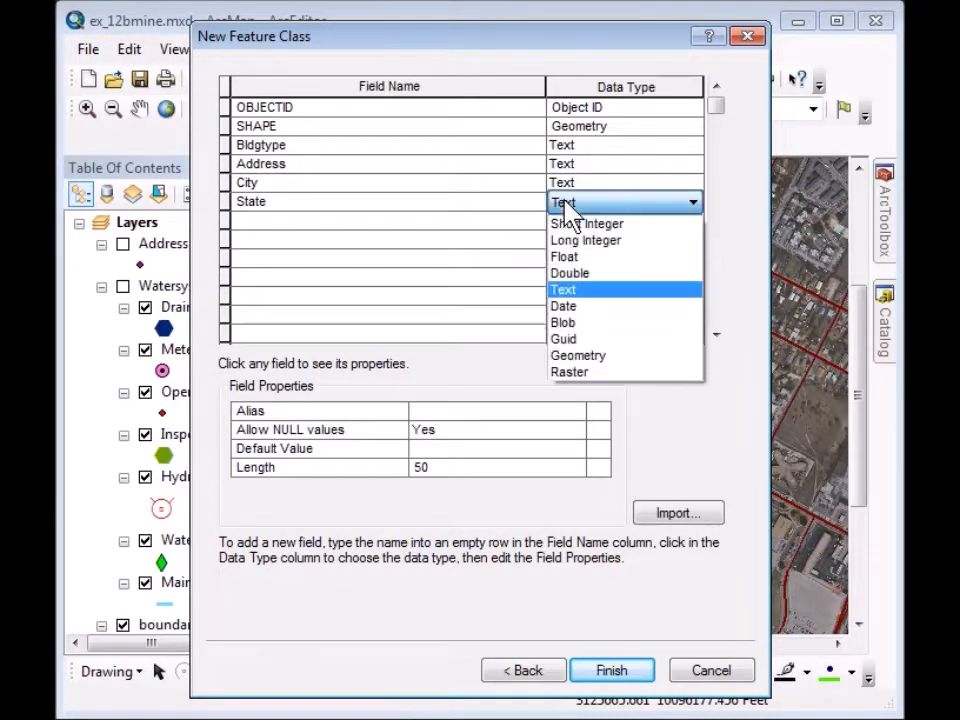
pyautogui.click(571, 292)
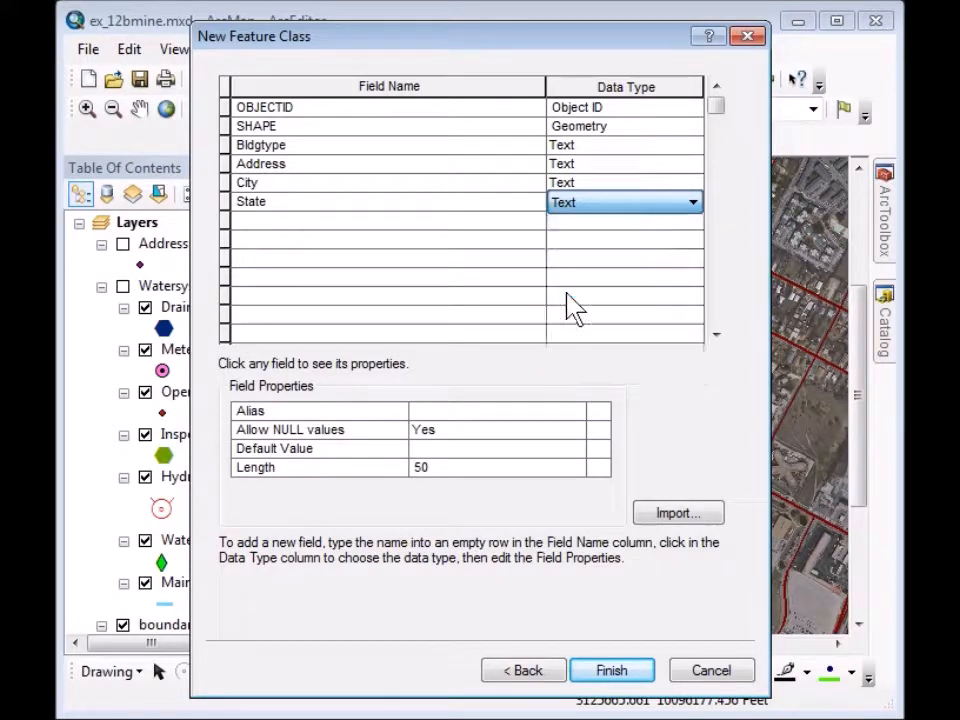
pyautogui.doubleClick(430, 467)
pyautogui.write('2')
pyautogui.click(446, 450)
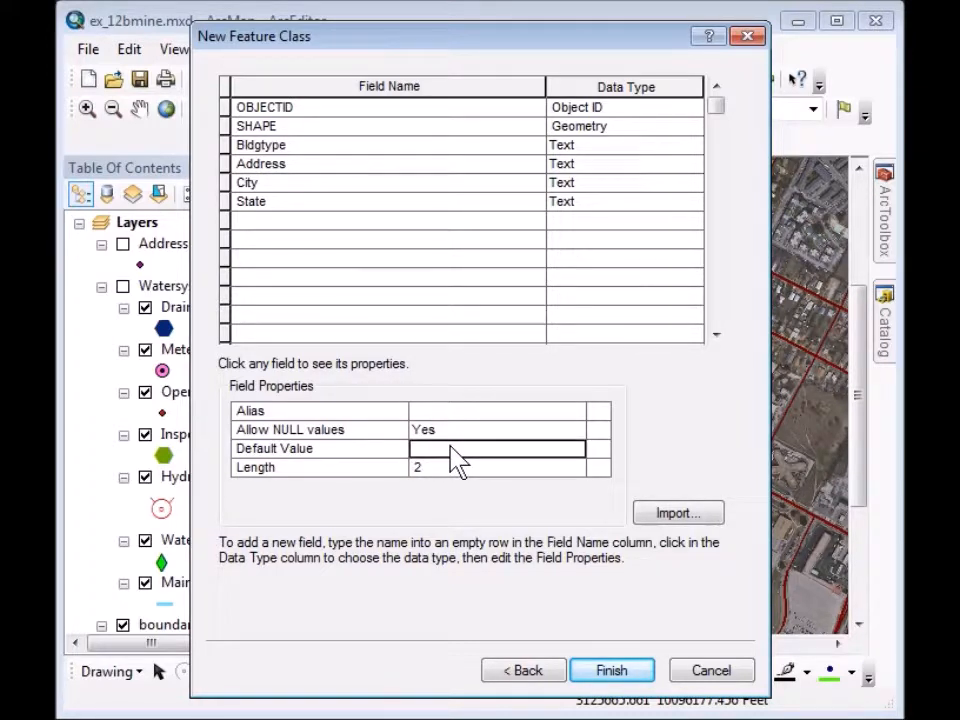
pyautogui.write('TX')
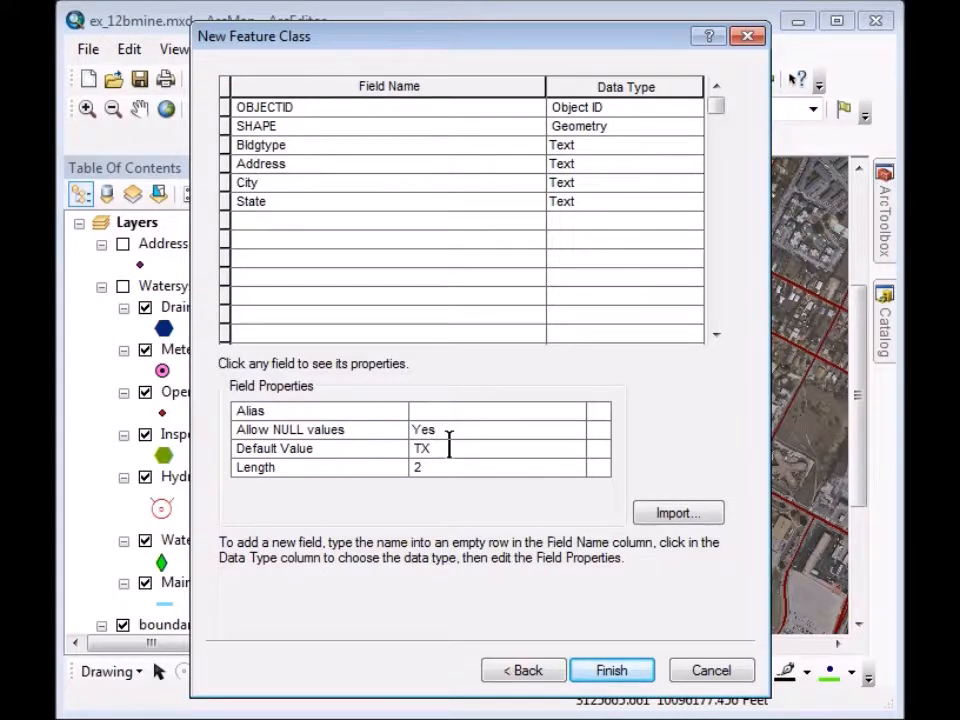
pyautogui.press('Tab')
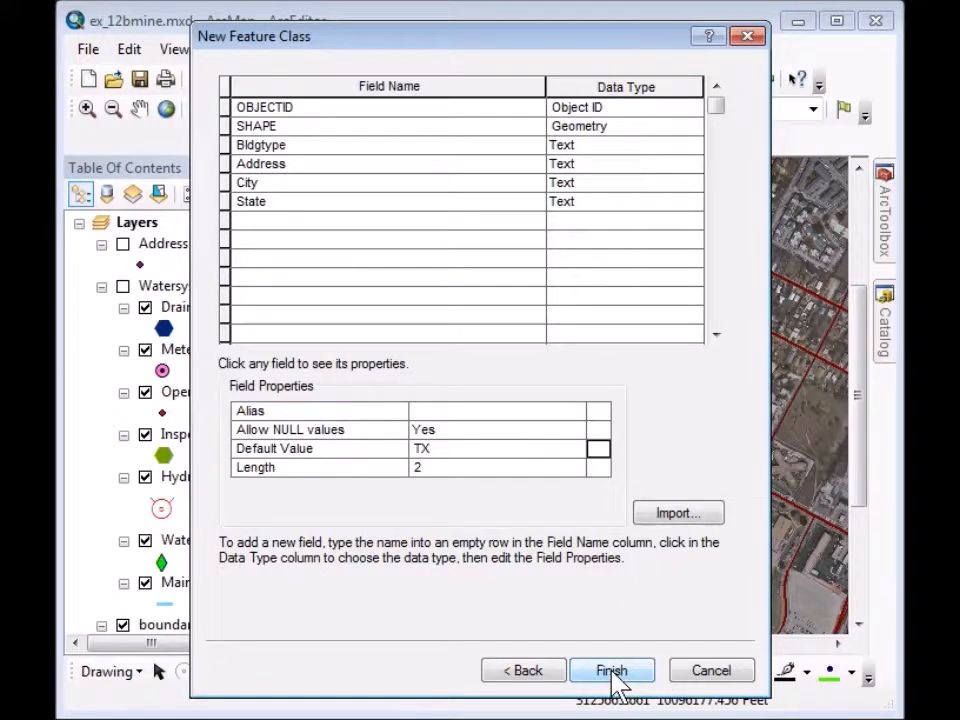
pyautogui.click(610, 671)
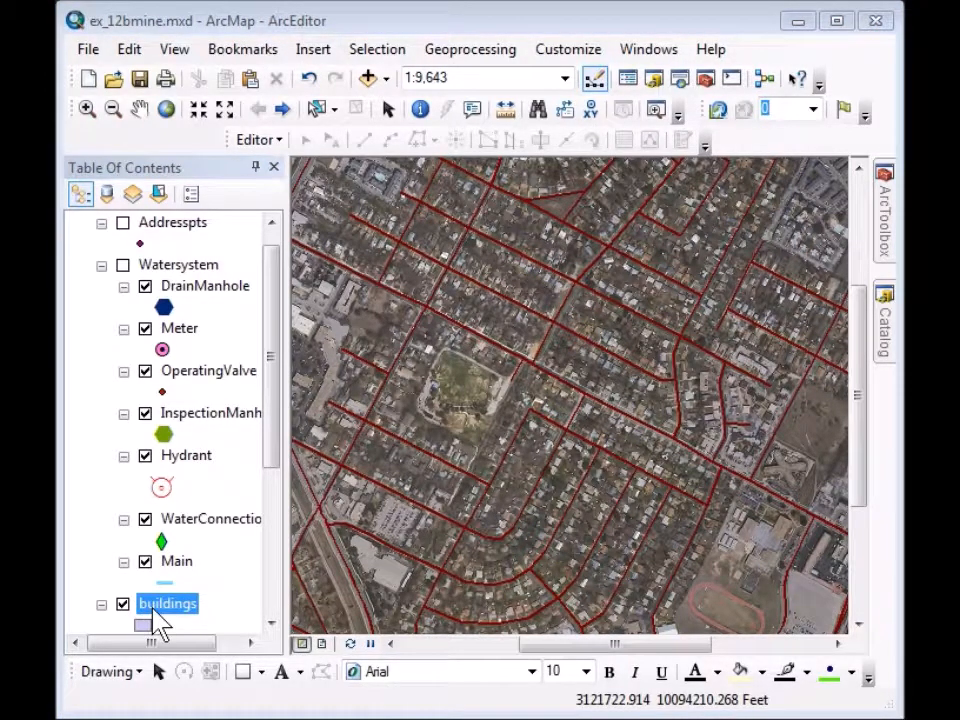
# Pan south and zoom in on the curved residential streets above the commercial area.
pyautogui.moveTo(474, 447); pyautogui.dragTo(484, 302)
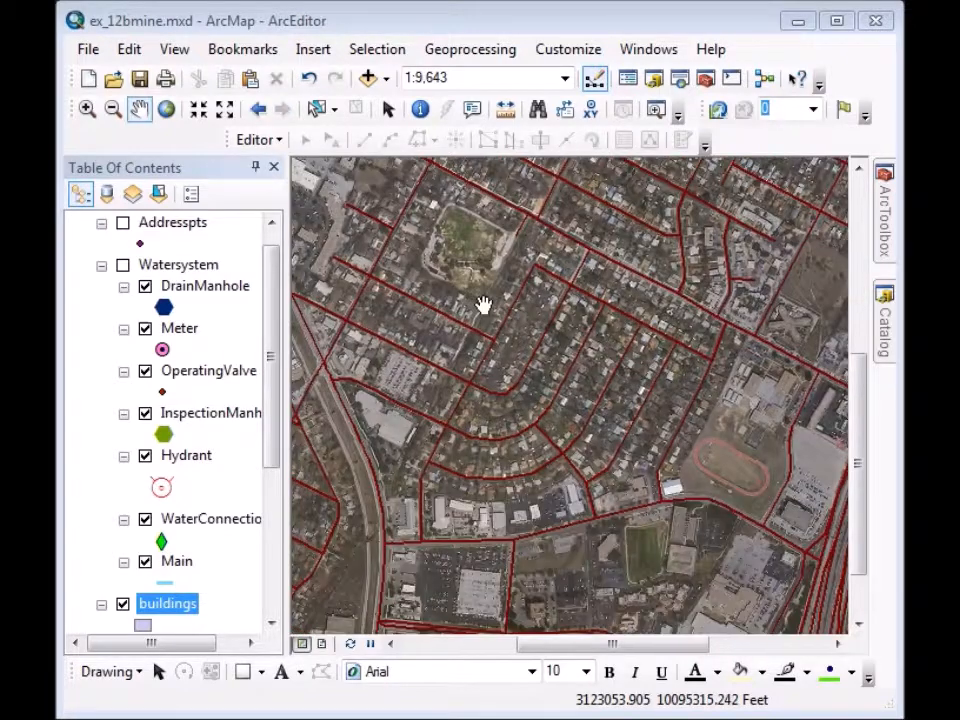
pyautogui.click(86, 108)
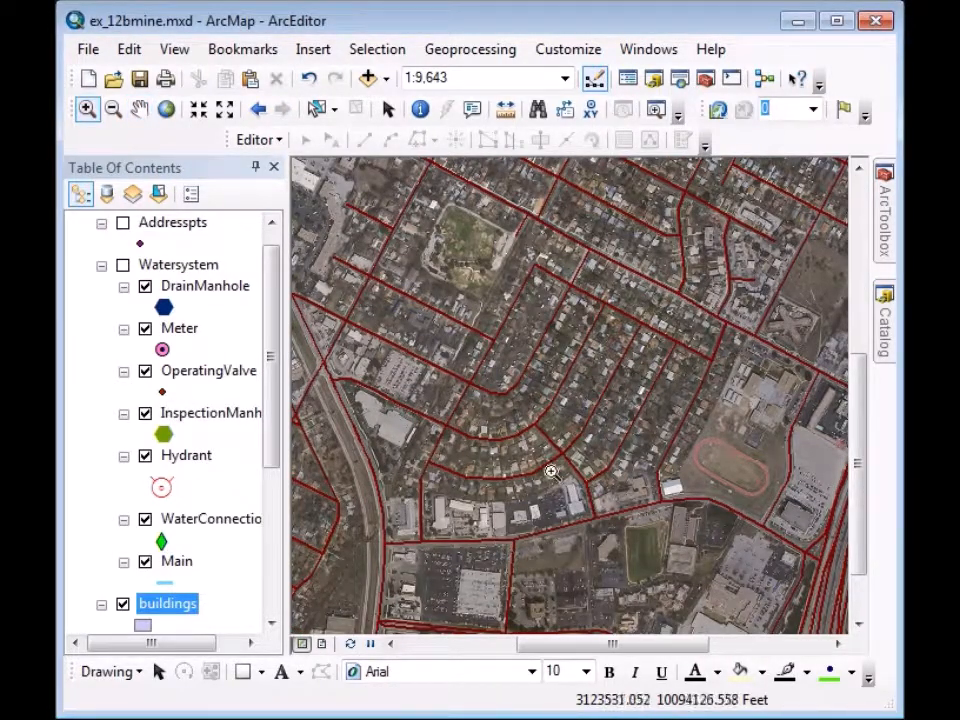
pyautogui.moveTo(401, 404); pyautogui.dragTo(607, 567)
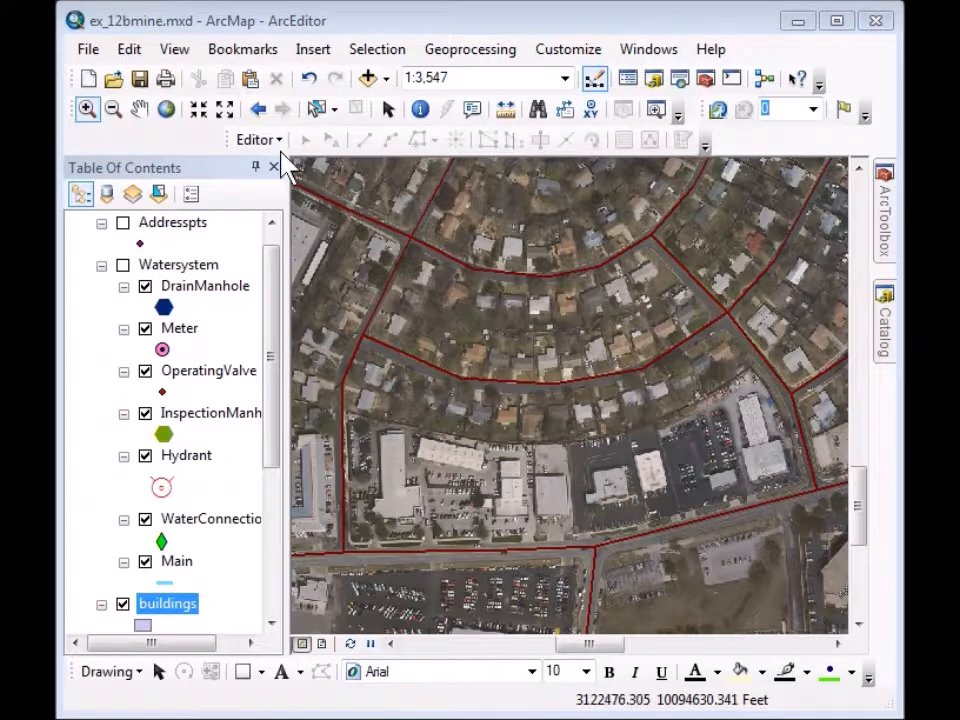
pyautogui.click(276, 143)
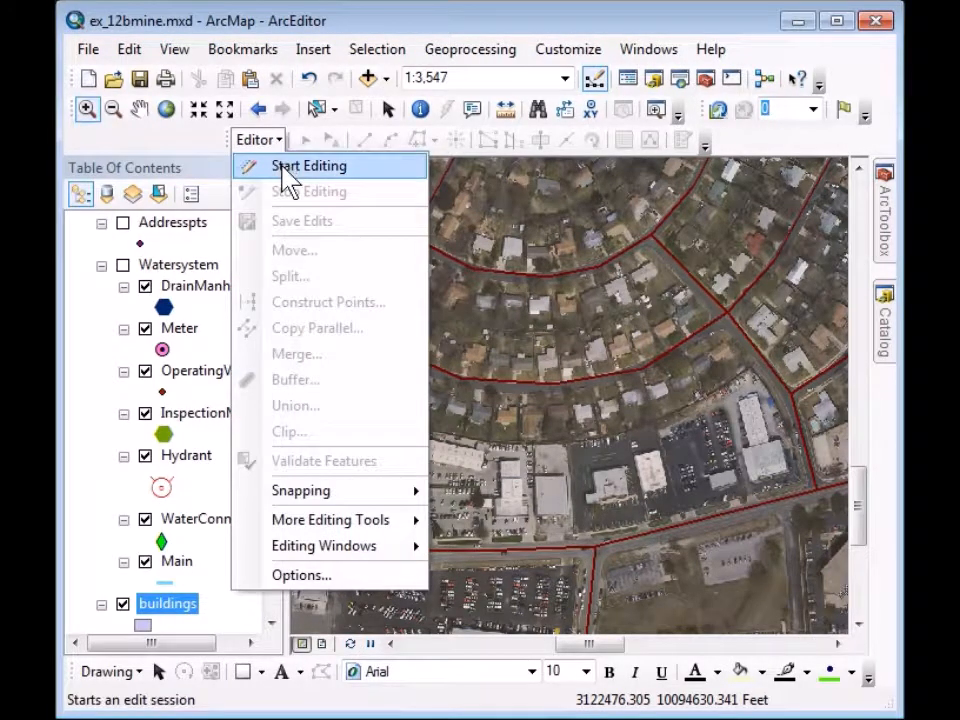
# Start editing and review the buildings template properties, leaving them unchanged.
pyautogui.click(284, 168)
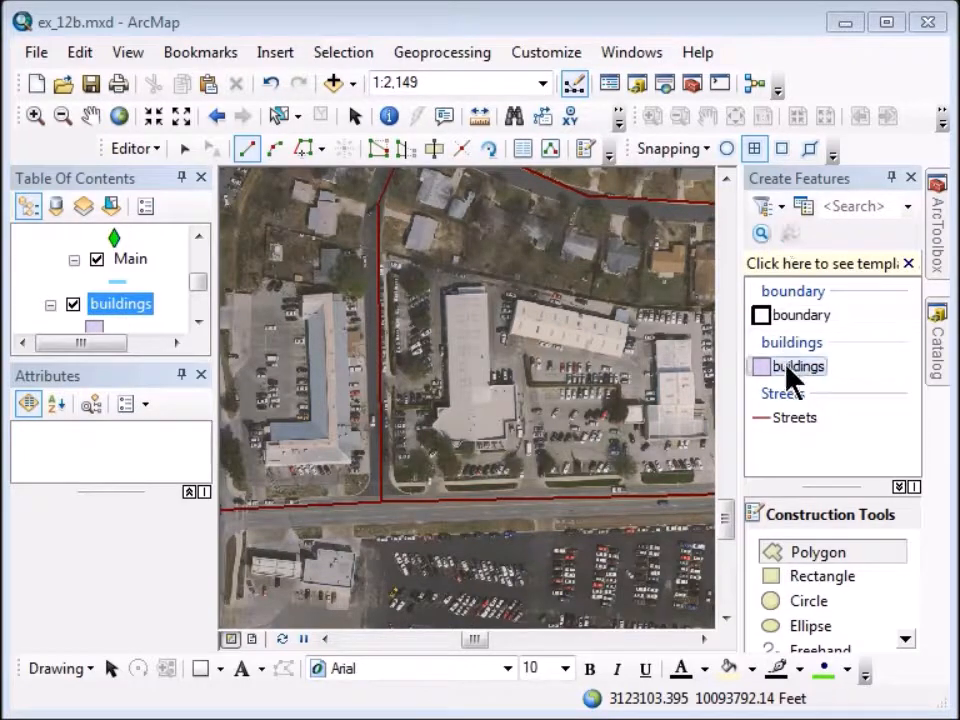
pyautogui.rightClick(789, 369)
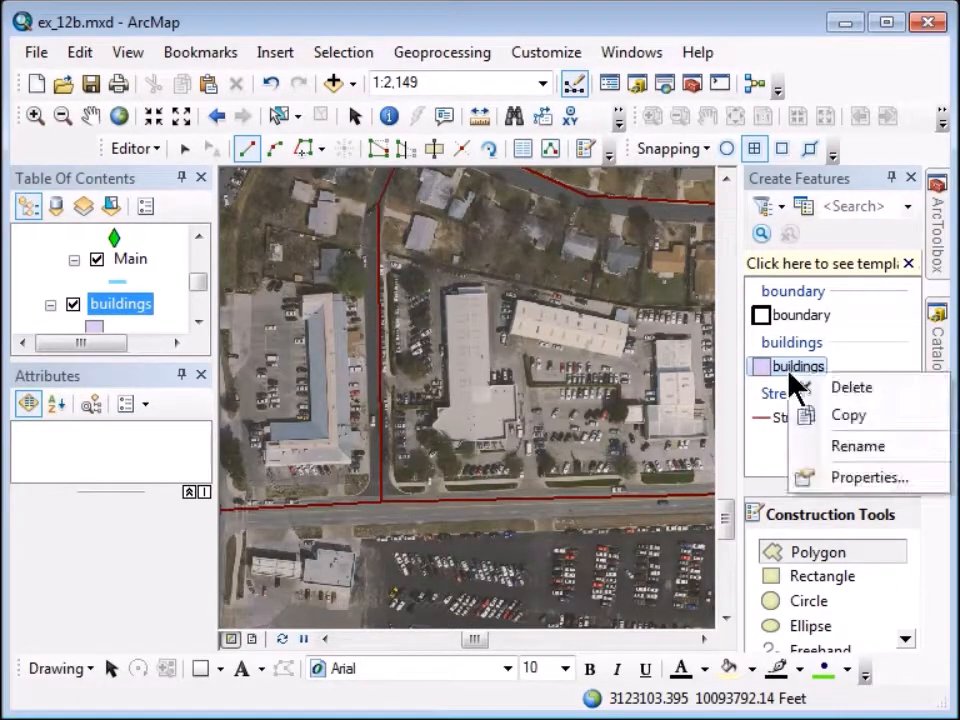
pyautogui.click(868, 480)
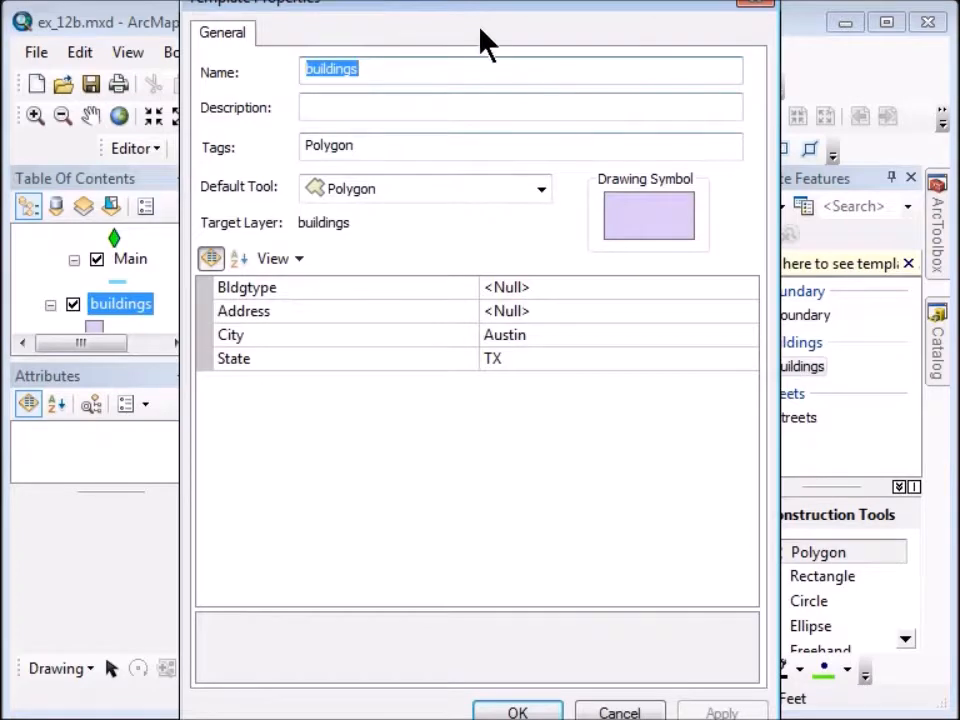
pyautogui.moveTo(463, 5); pyautogui.dragTo(449, 115)
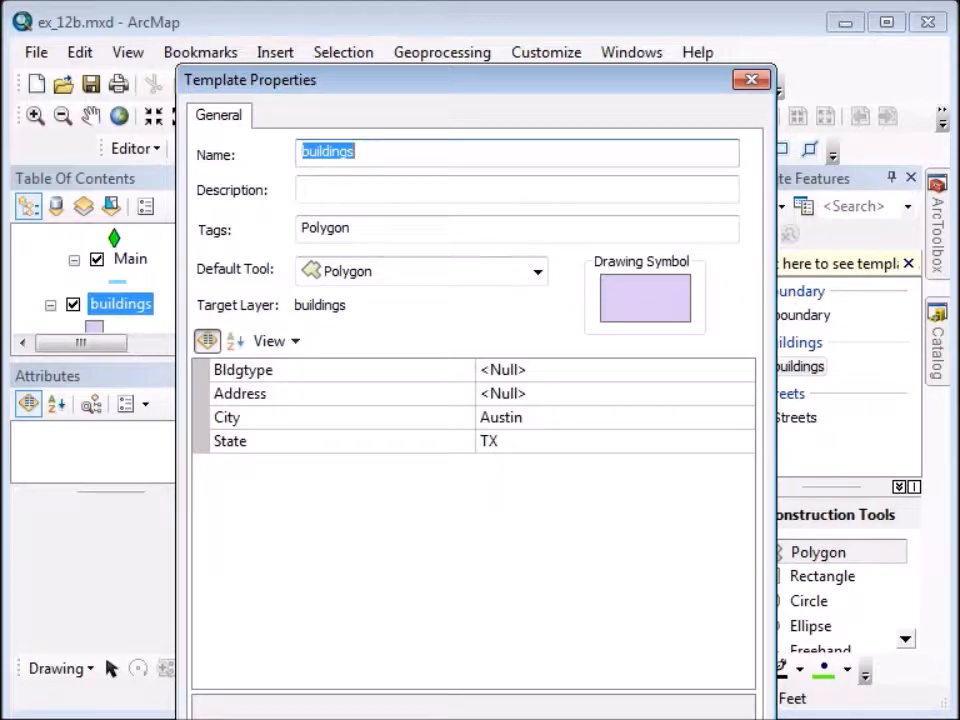
pyautogui.press('Return')
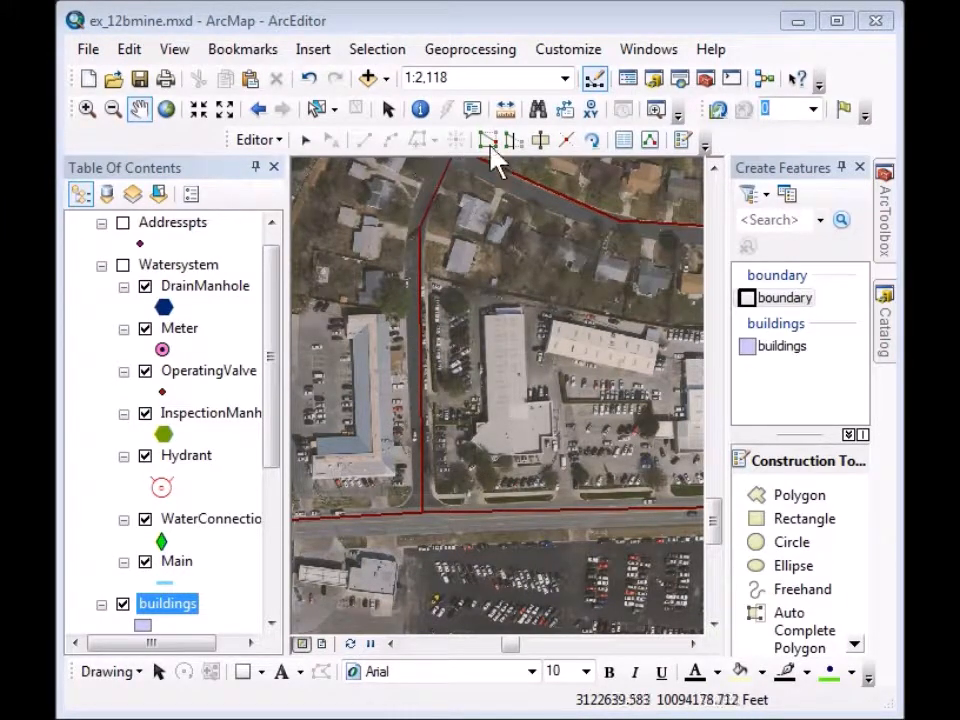
# With the buildings template, digitize an L-shaped polygon over the west-side building.
pyautogui.click(623, 141)
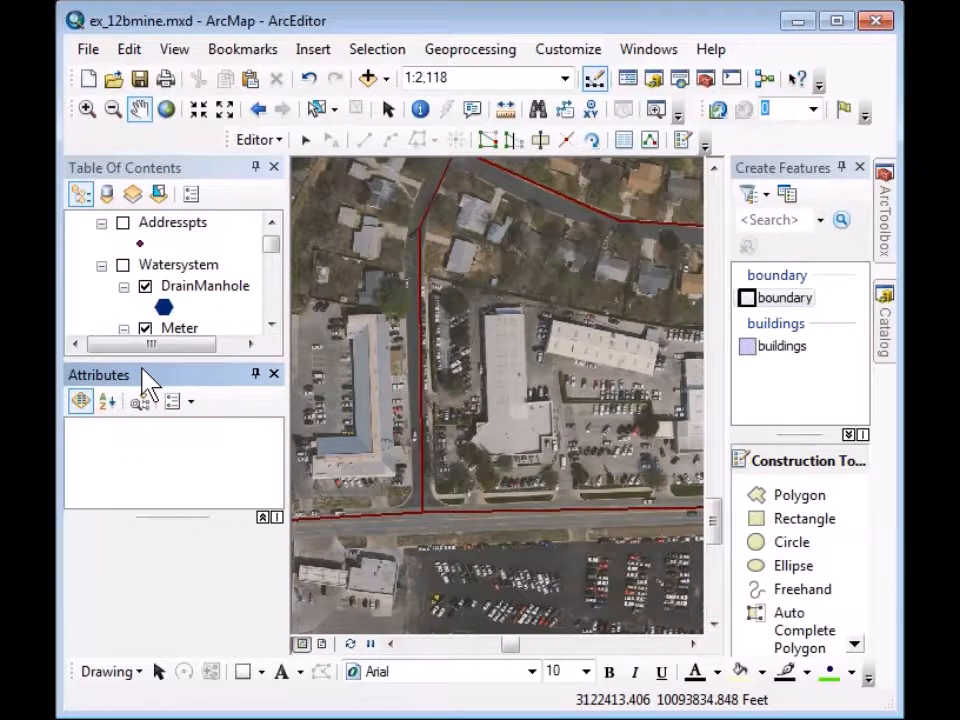
pyautogui.click(782, 358)
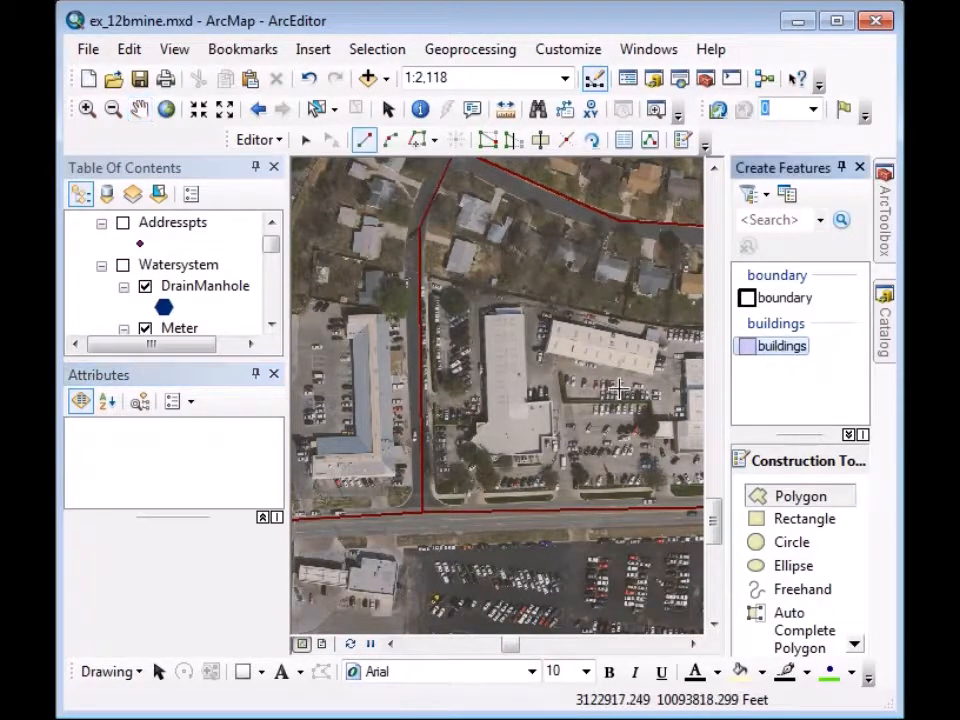
pyautogui.click(383, 312)
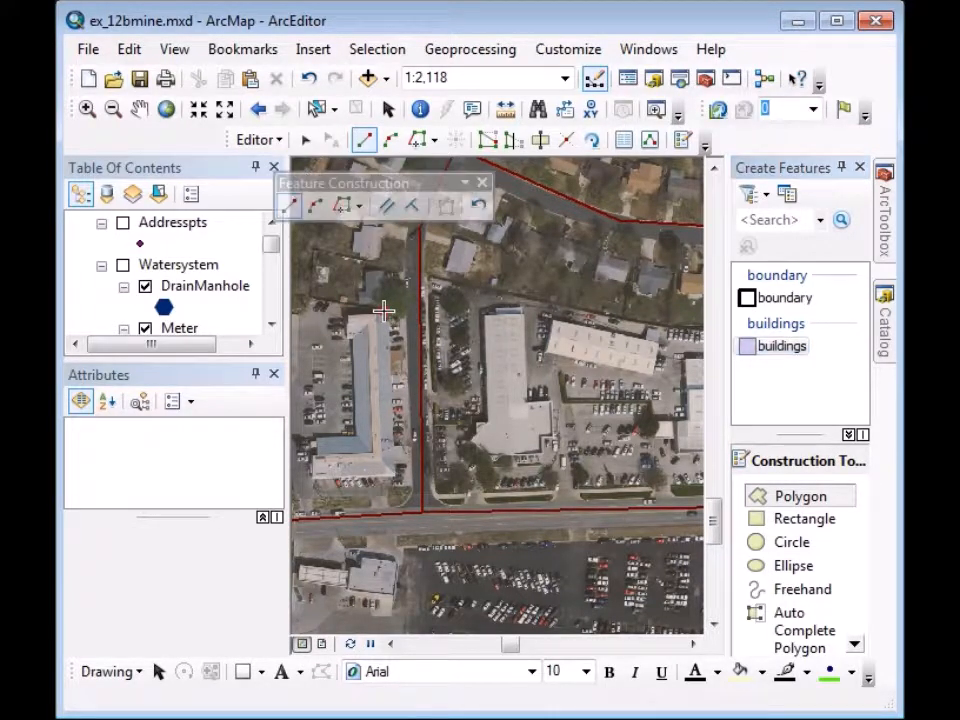
pyautogui.click(396, 478)
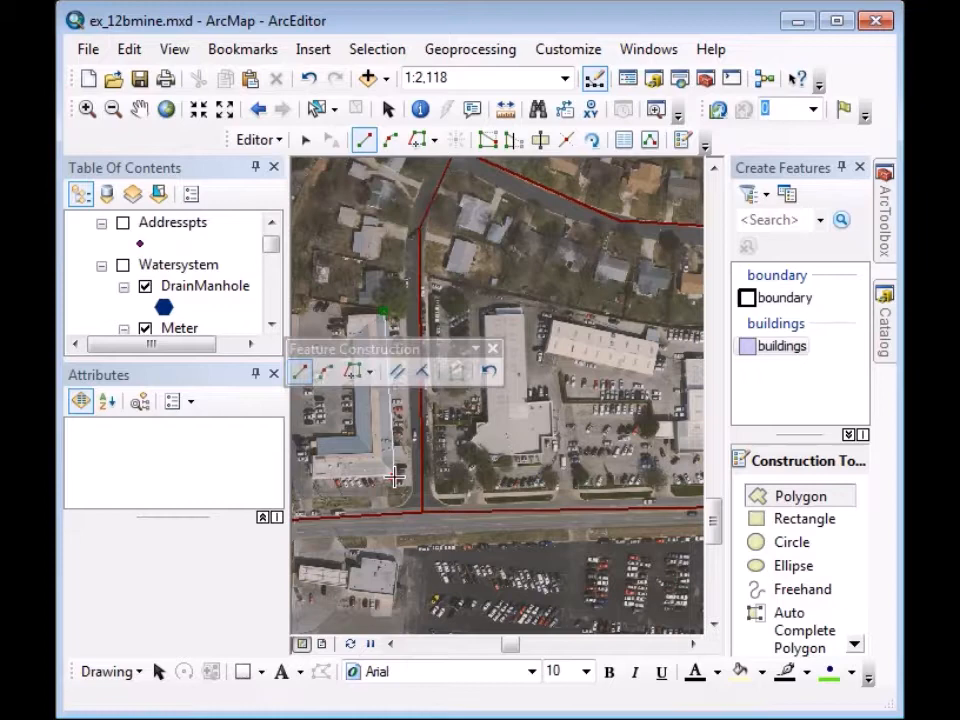
pyautogui.click(313, 484)
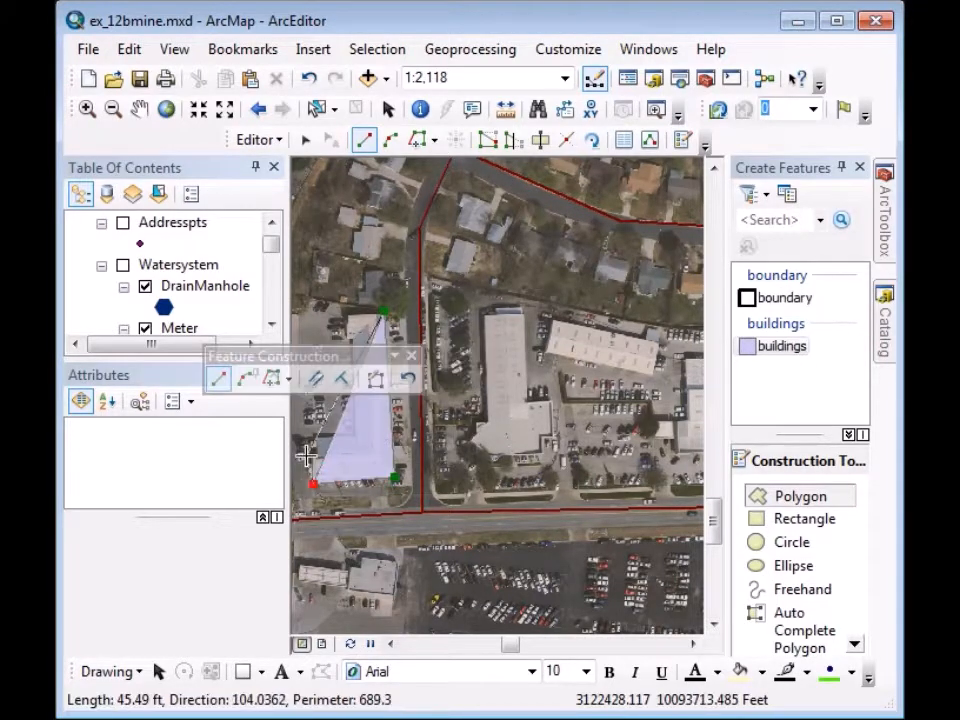
pyautogui.click(305, 444)
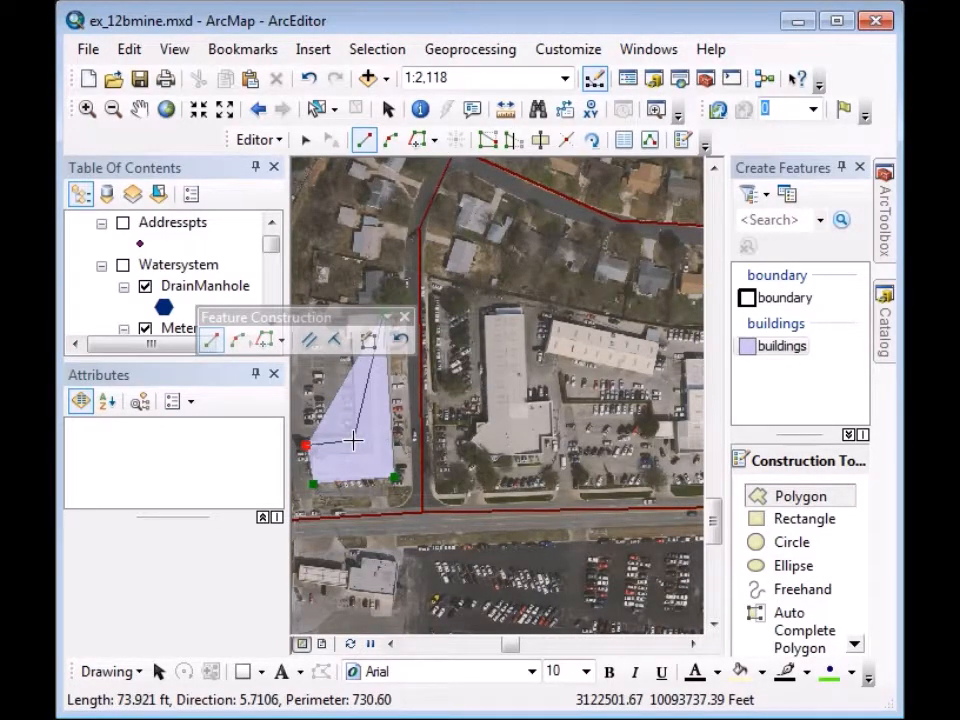
pyautogui.click(352, 440)
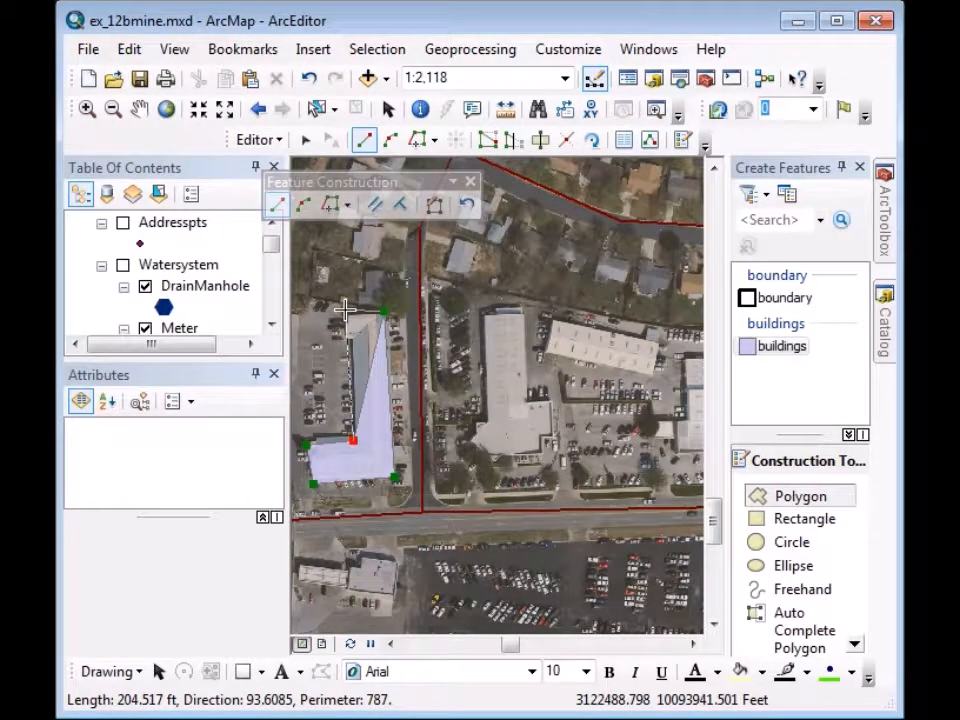
pyautogui.doubleClick(344, 310)
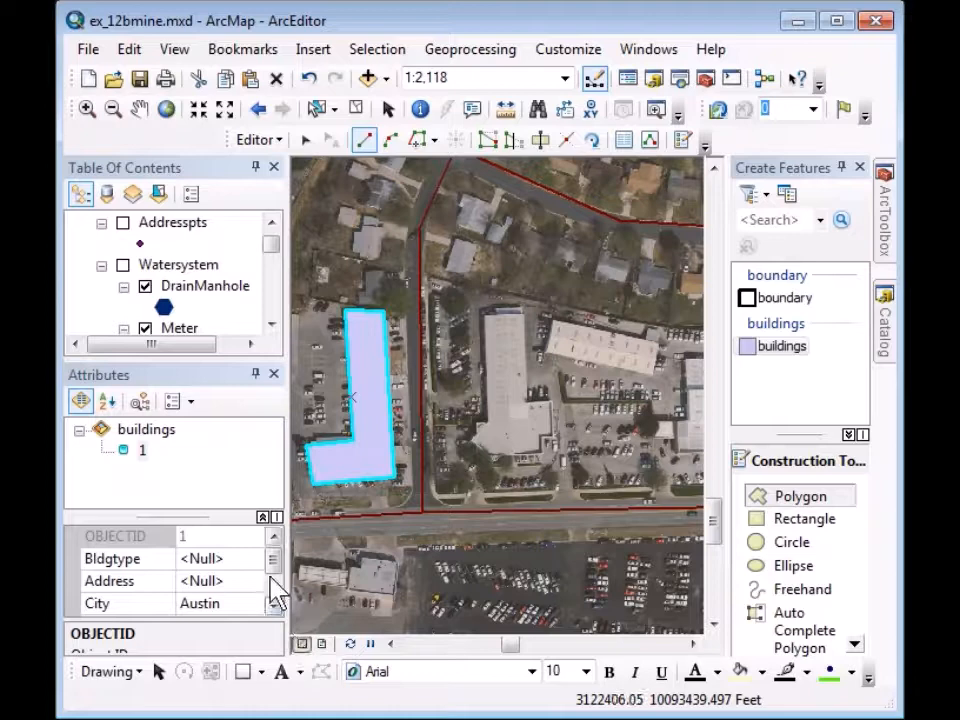
# Set the new building's Bldgtype to Commercial.
pyautogui.moveTo(207, 516)
pyautogui.mouseDown()
pyautogui.moveTo(194, 518)
pyautogui.moveTo(195, 483)
pyautogui.mouseUp()
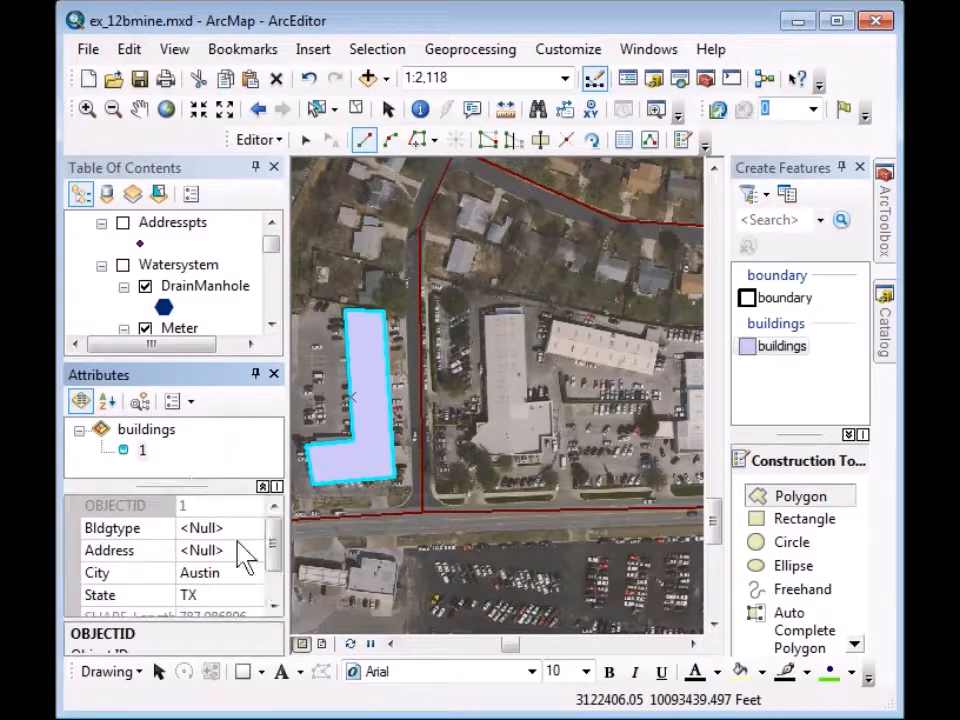
pyautogui.click(210, 527)
pyautogui.write('Commerc')
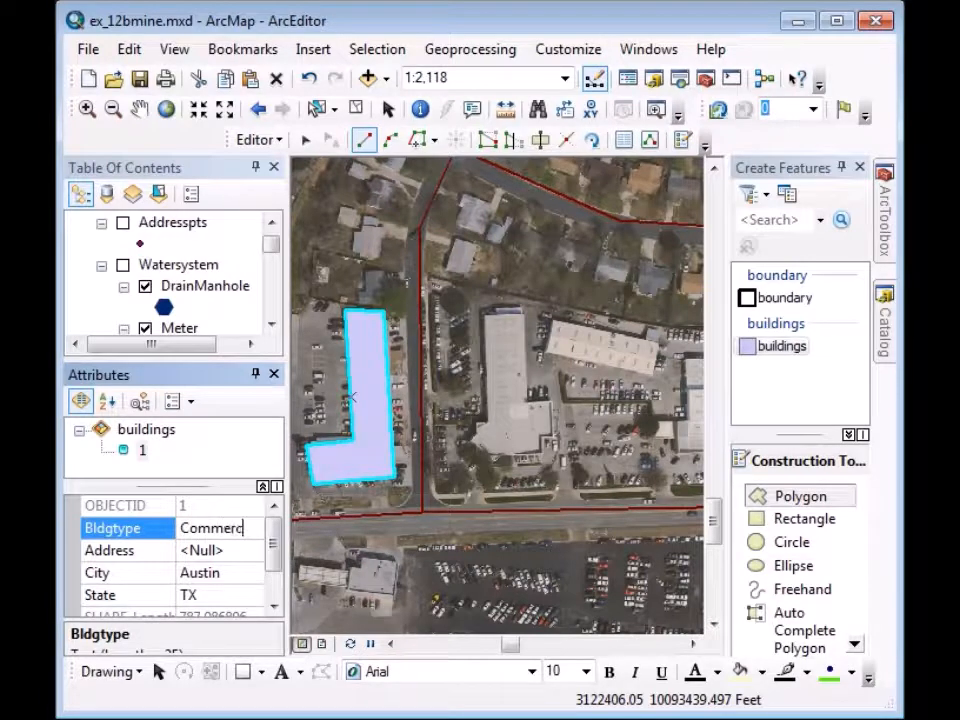
pyautogui.press('Return')
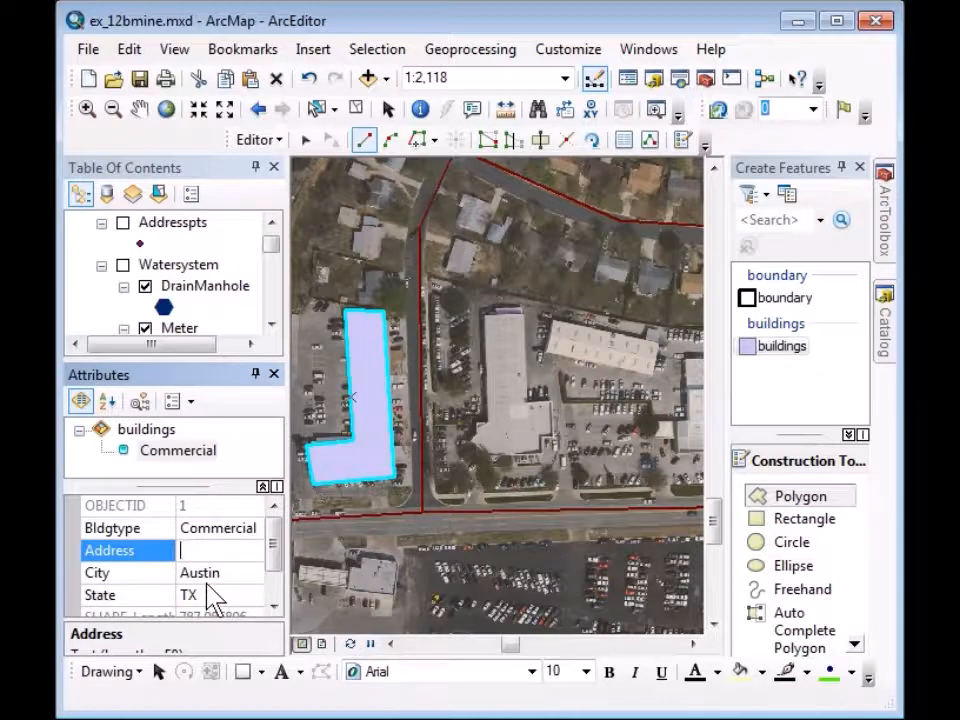
# Trace a building polygon around the central building's outline, including its east bump and west notch.
pyautogui.click(480, 313)
pyautogui.click(520, 310)
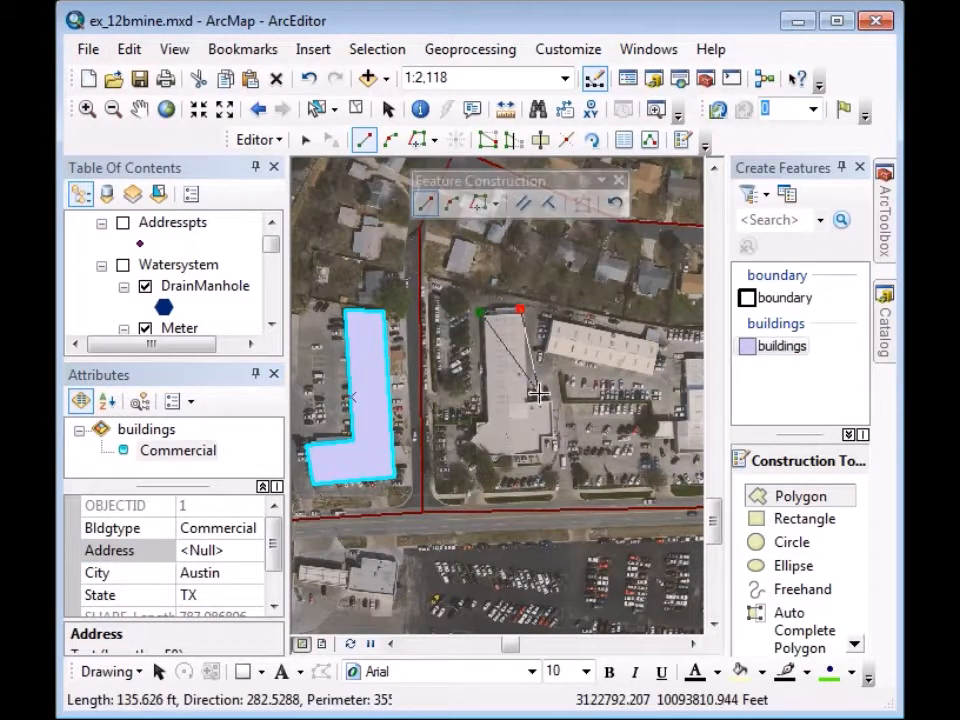
pyautogui.click(528, 401)
pyautogui.click(550, 403)
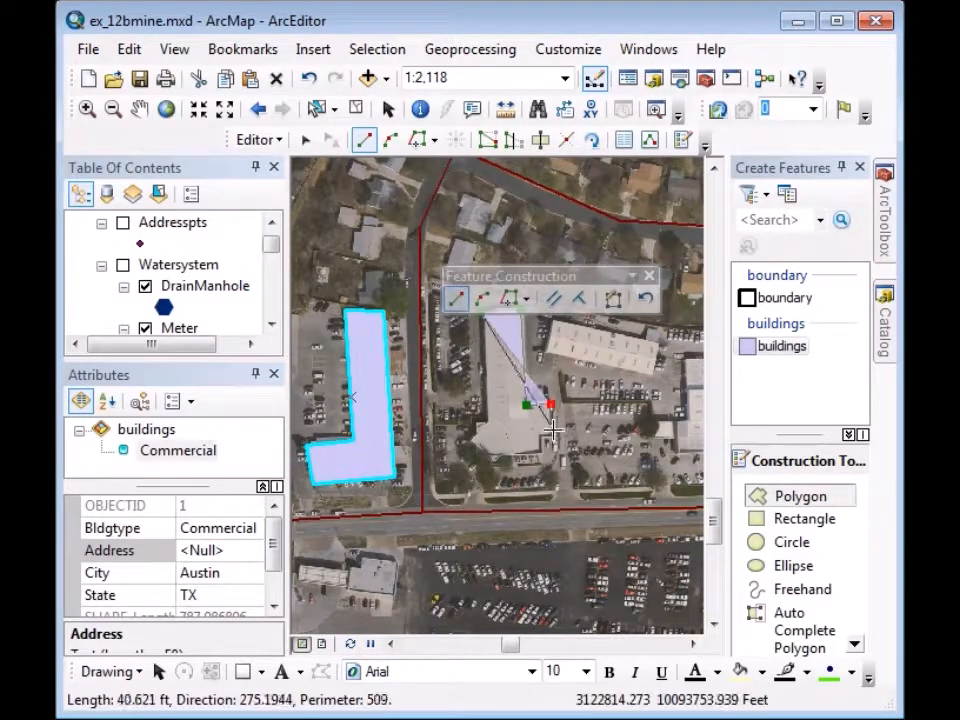
pyautogui.click(553, 434)
pyautogui.click(539, 436)
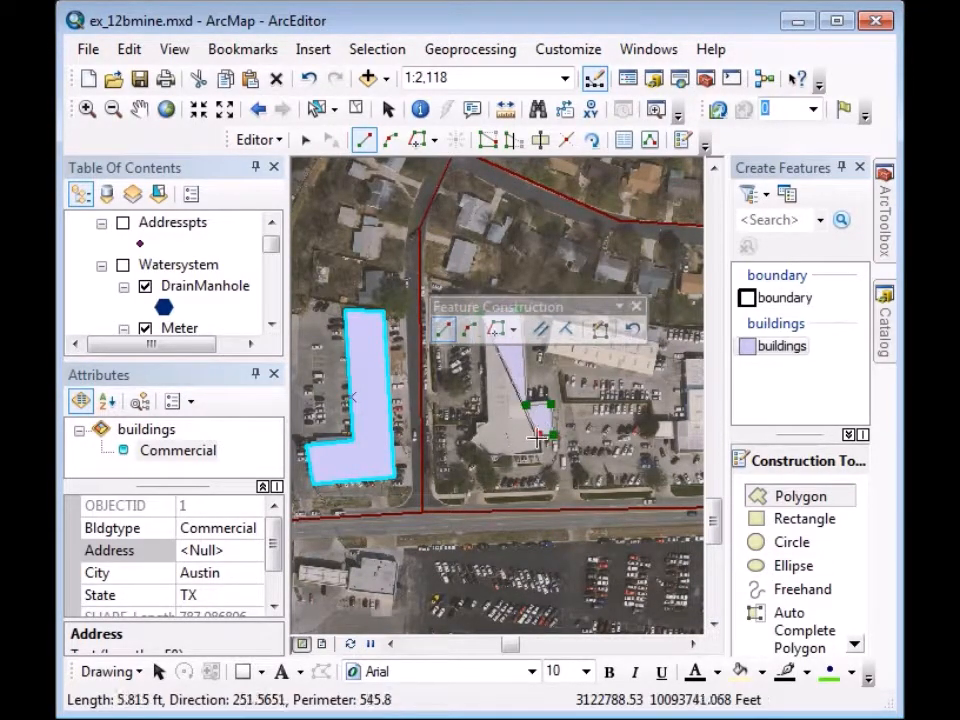
pyautogui.click(539, 452)
pyautogui.click(468, 458)
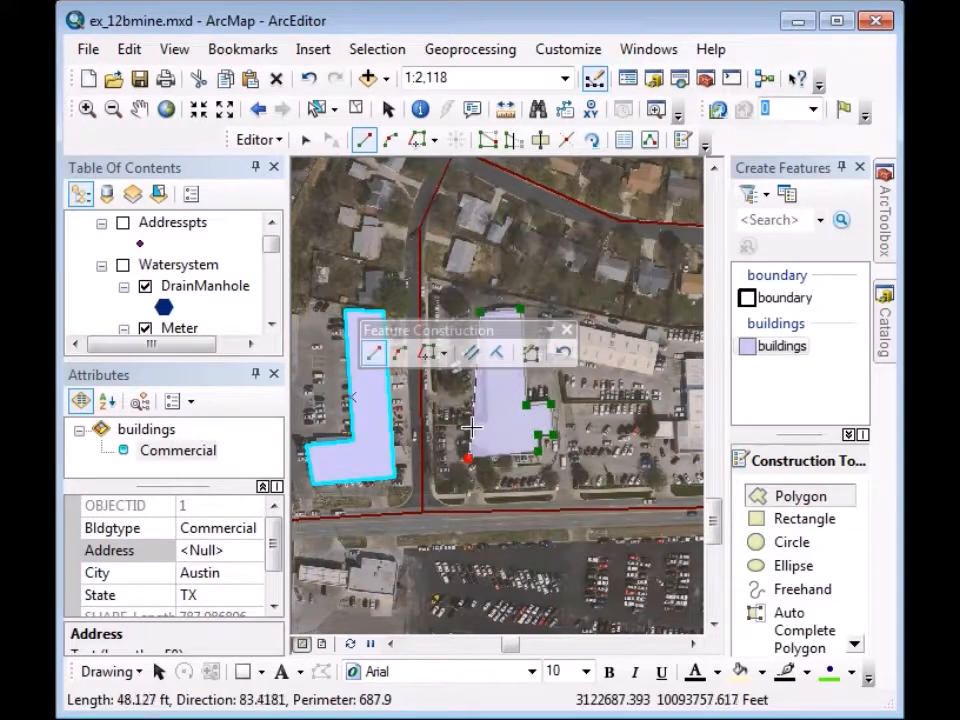
pyautogui.click(476, 427)
pyautogui.click(485, 425)
pyautogui.click(481, 313)
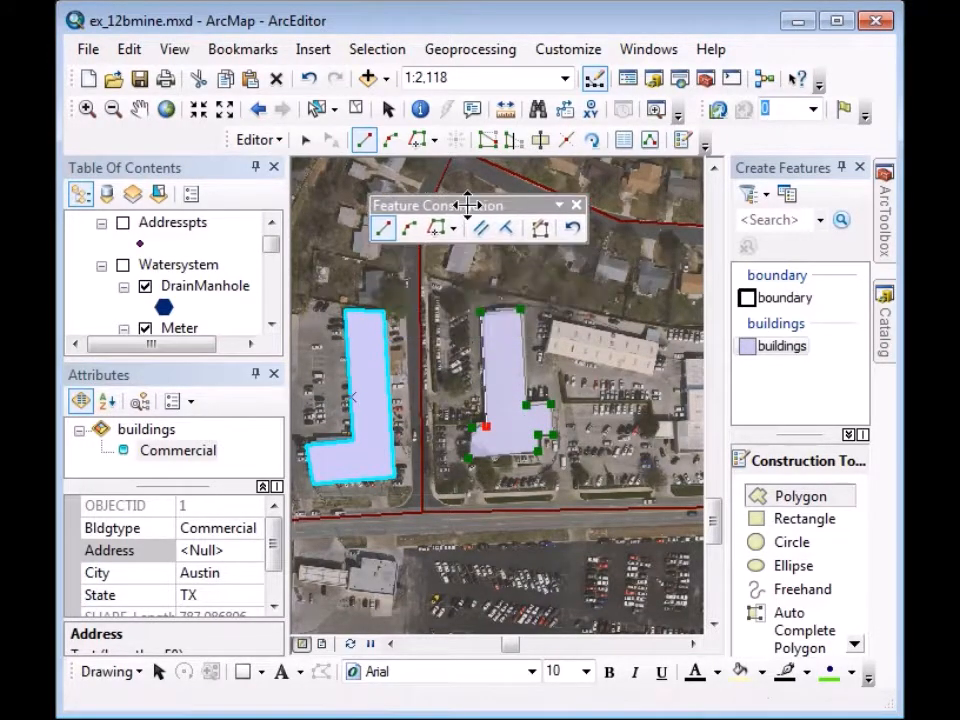
pyautogui.doubleClick(481, 353)
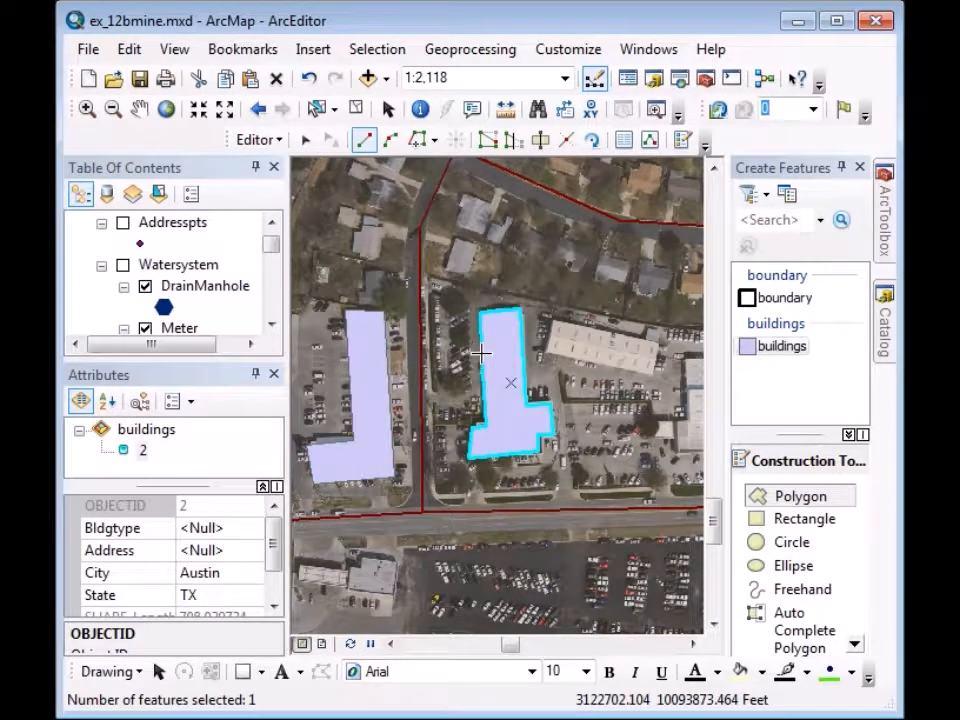
# Set the second building's Bldgtype to Commercial.
pyautogui.click(212, 530)
pyautogui.write('Commercial')
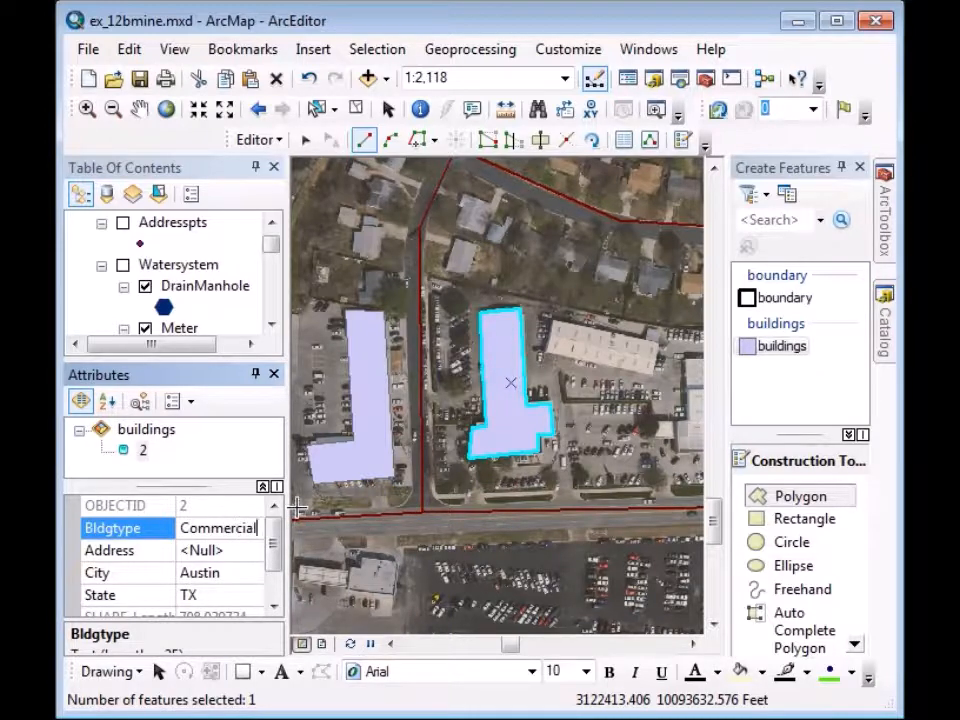
pyautogui.press('Return')
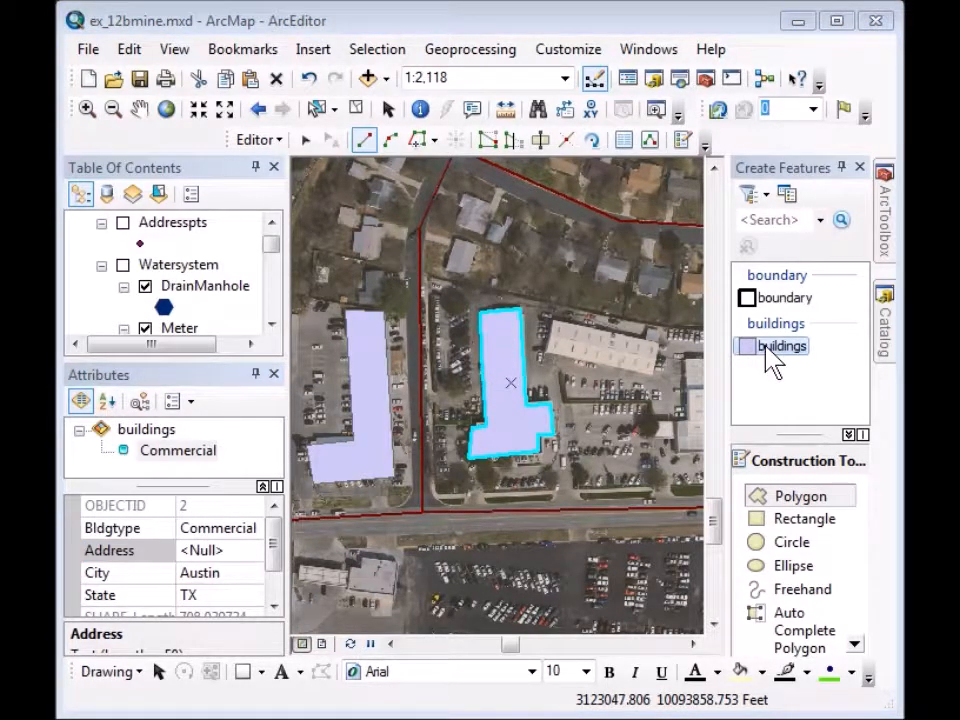
# Rename the buildings template to 'Commercial' and set its default Bldgtype to Commercial.
pyautogui.rightClick(771, 360)
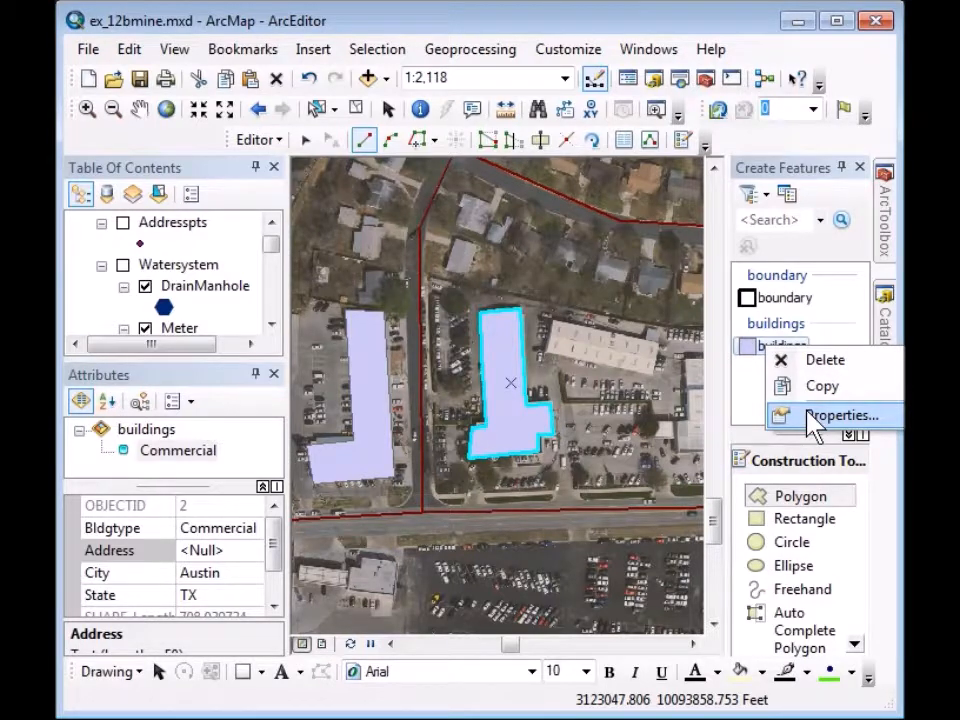
pyautogui.click(815, 418)
pyautogui.click(373, 88)
pyautogui.moveTo(373, 88); pyautogui.dragTo(278, 97)
pyautogui.write('Commercial')
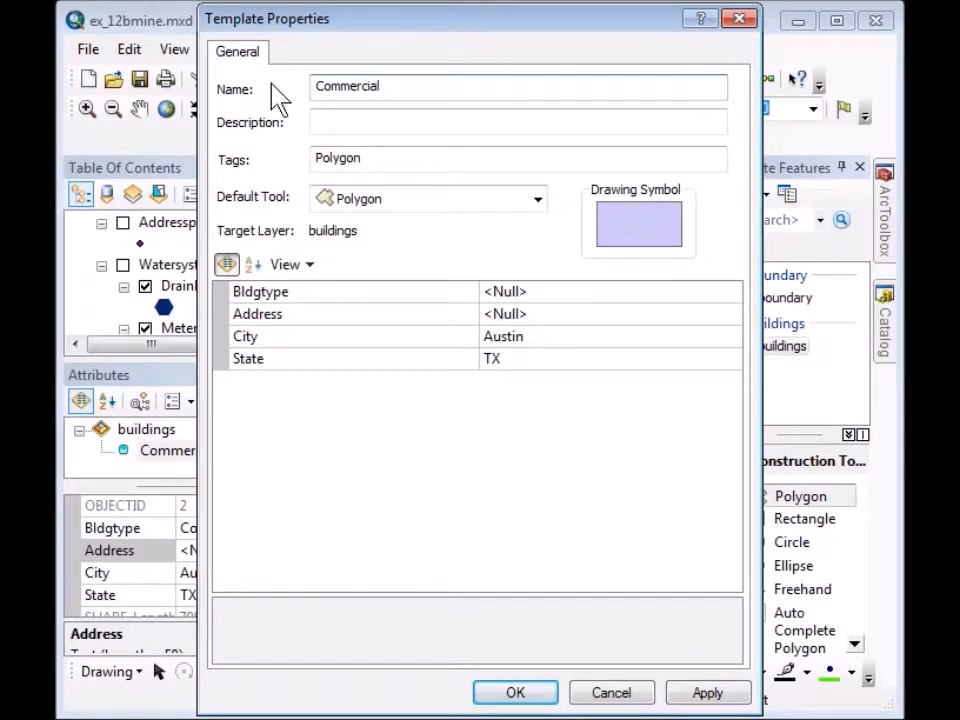
pyautogui.click(519, 290)
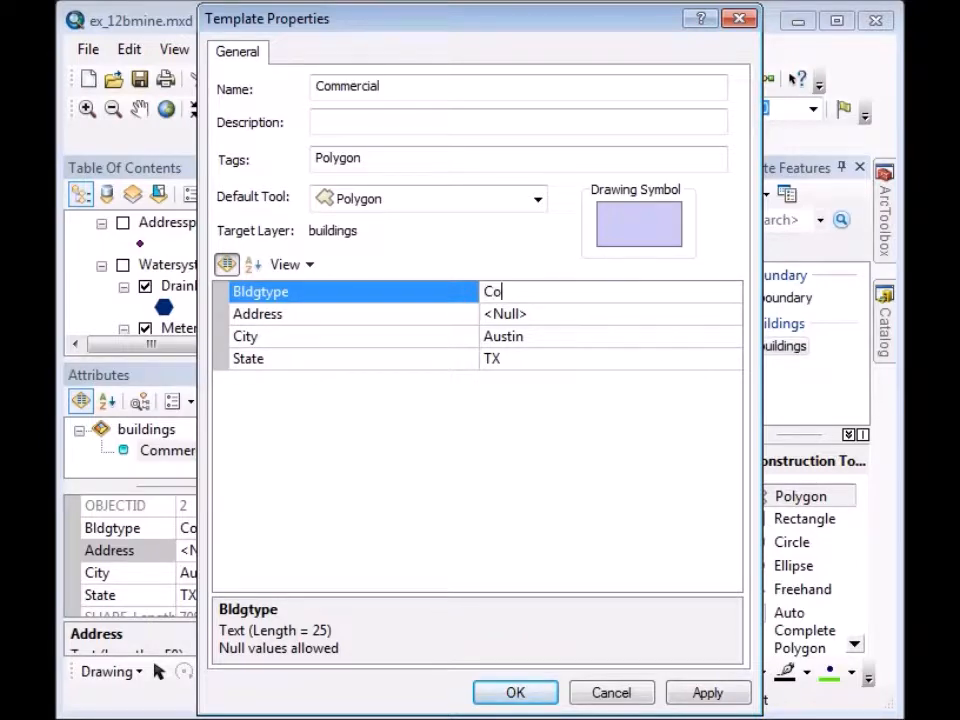
pyautogui.write('Commercial')
pyautogui.click(515, 694)
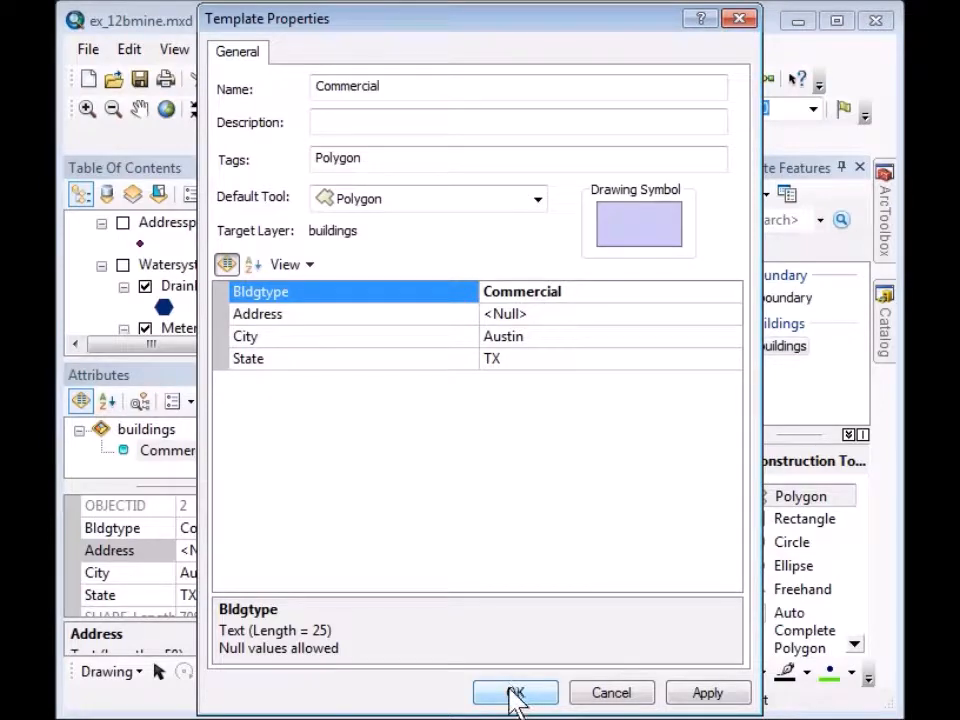
pyautogui.click(515, 694)
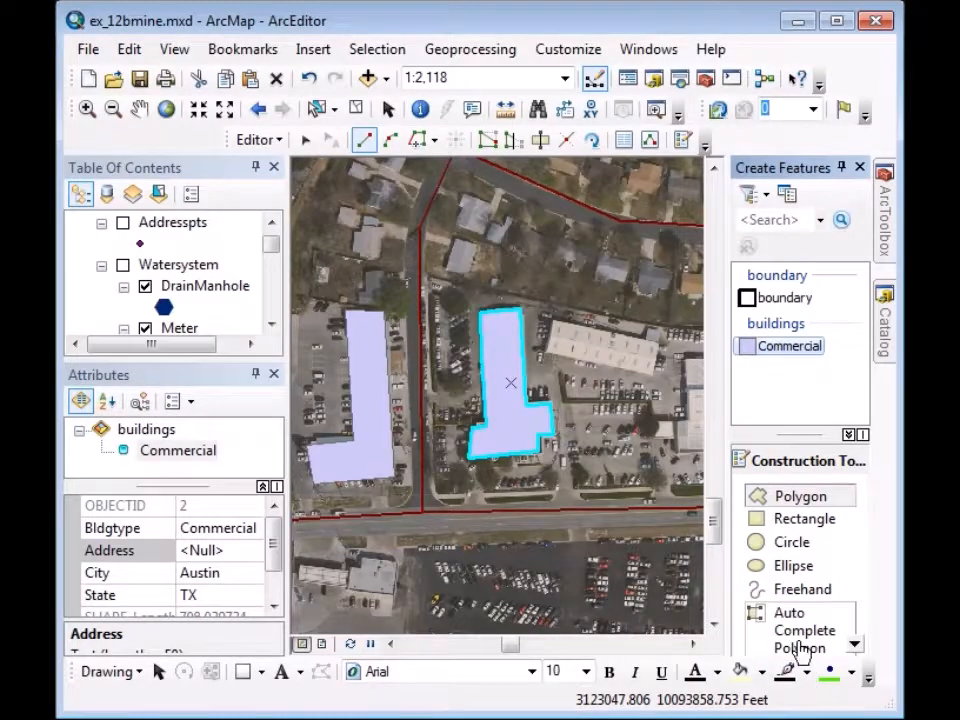
# Trace the long rectangular building east of the L-shaped one as a Commercial polygon.
pyautogui.click(793, 500)
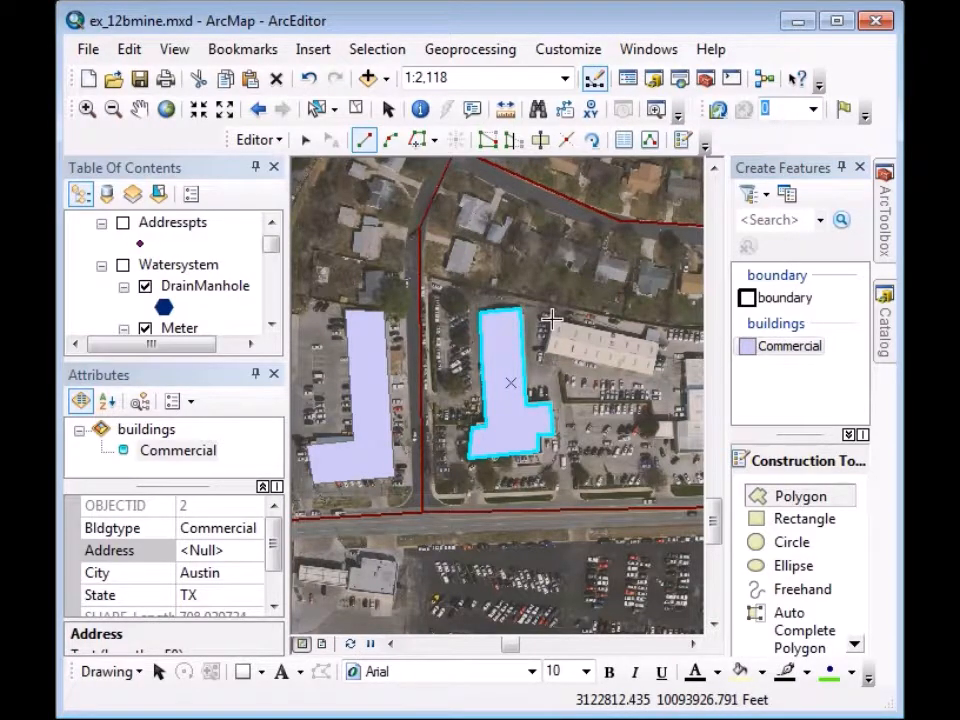
pyautogui.click(550, 320)
pyautogui.click(659, 342)
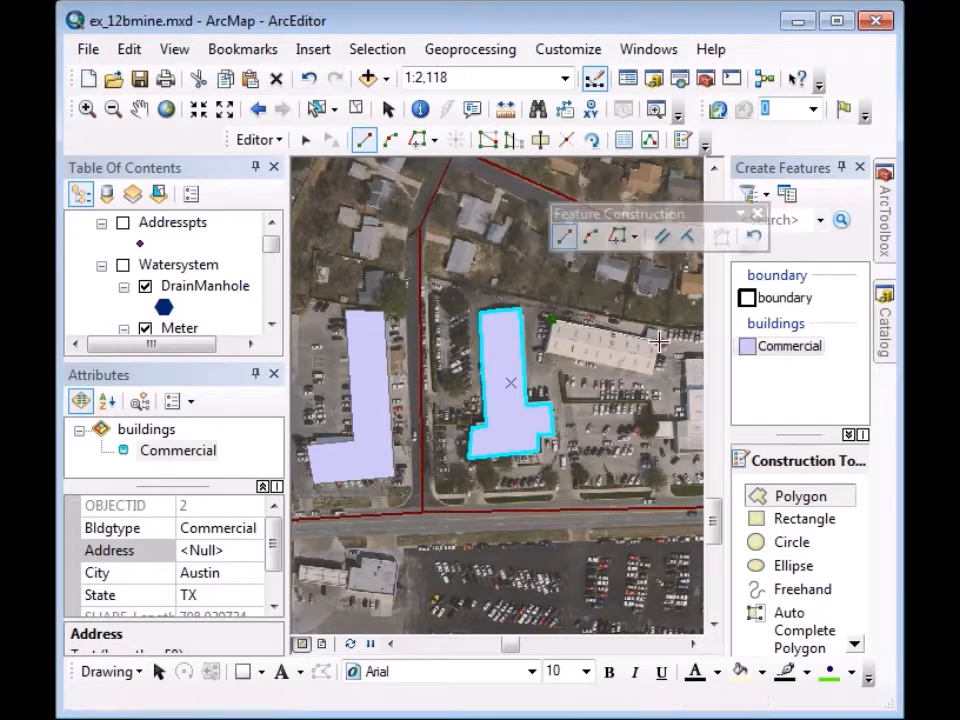
pyautogui.click(651, 375)
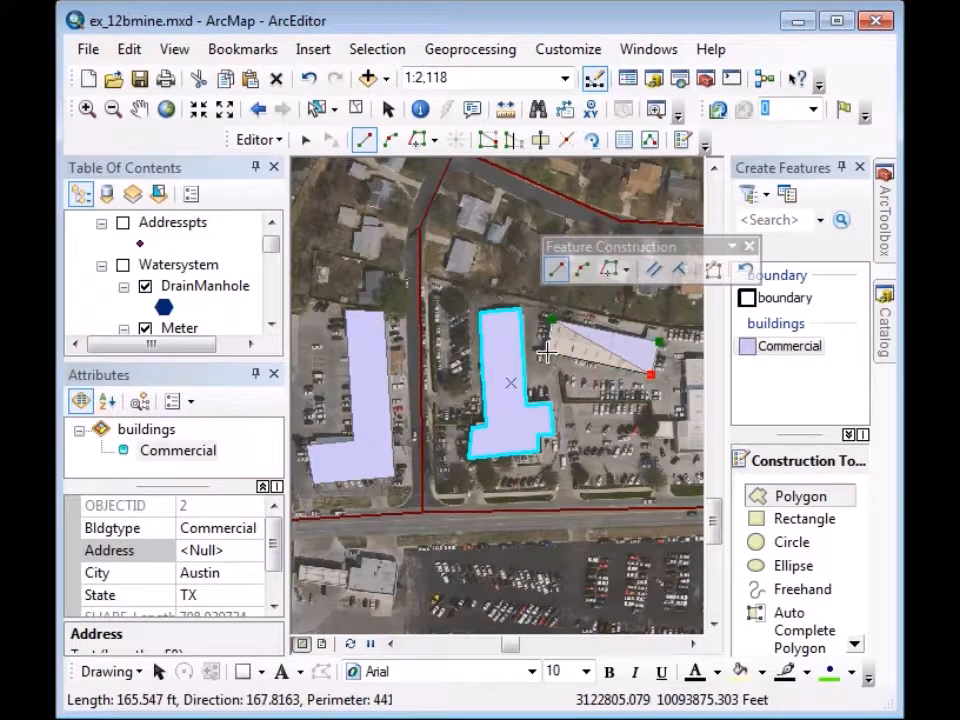
pyautogui.doubleClick(545, 350)
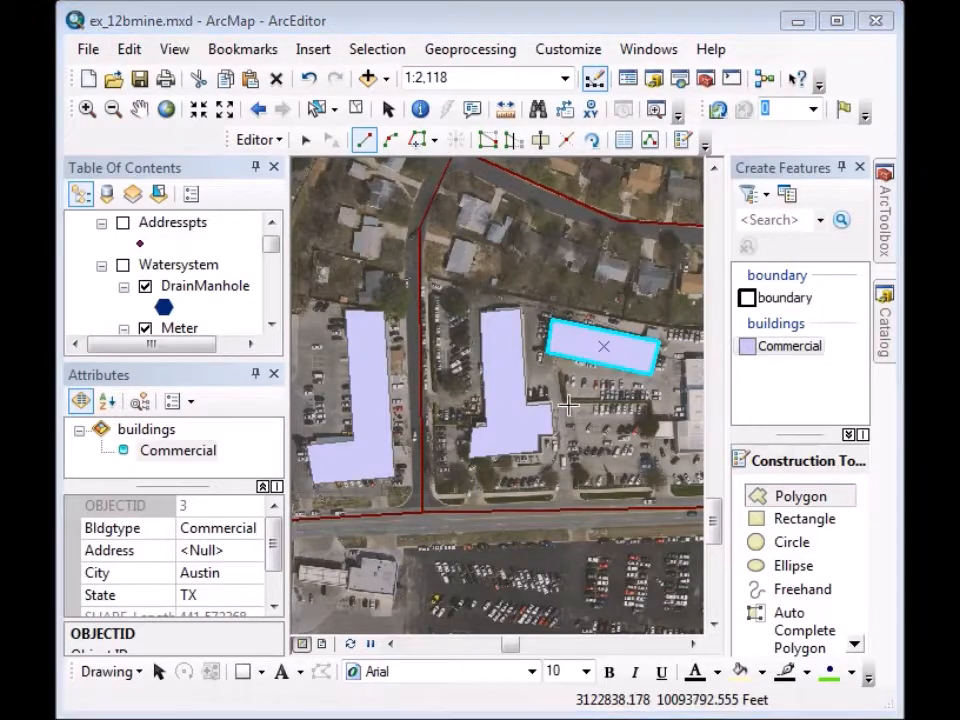
pyautogui.click(762, 348)
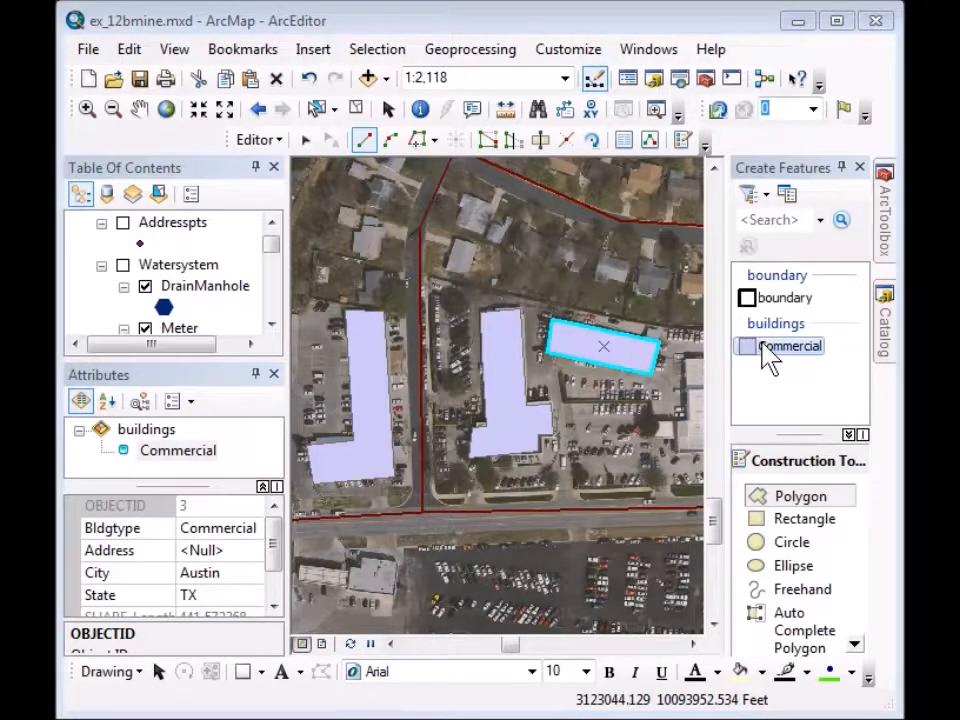
# Copy the Commercial template and make the copy 'Residential' with default Bldgtype Residential.
pyautogui.rightClick(764, 348)
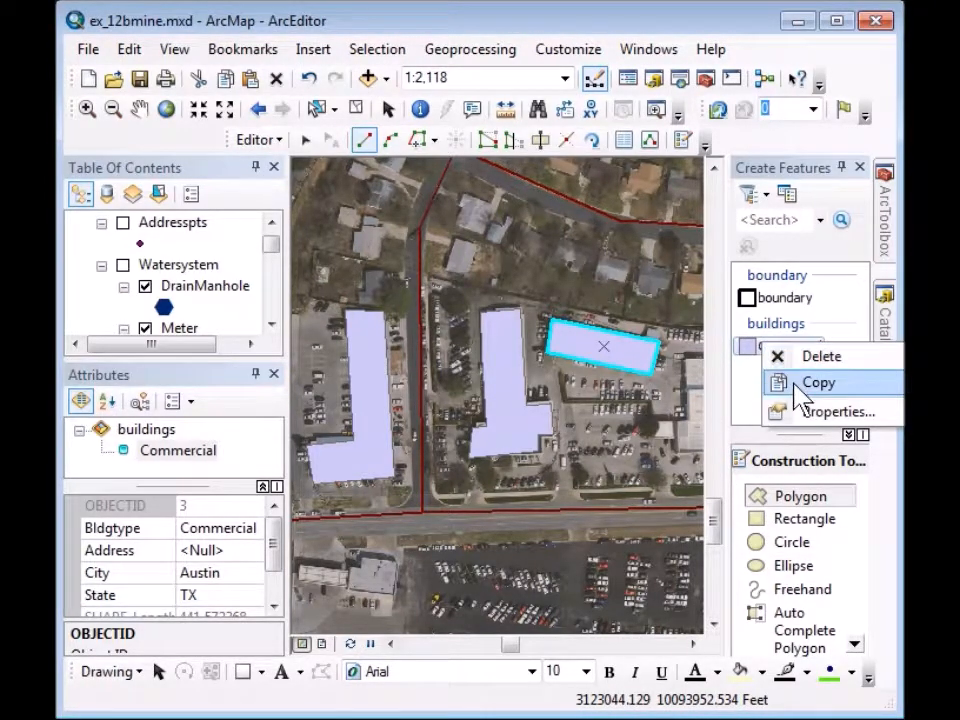
pyautogui.click(815, 383)
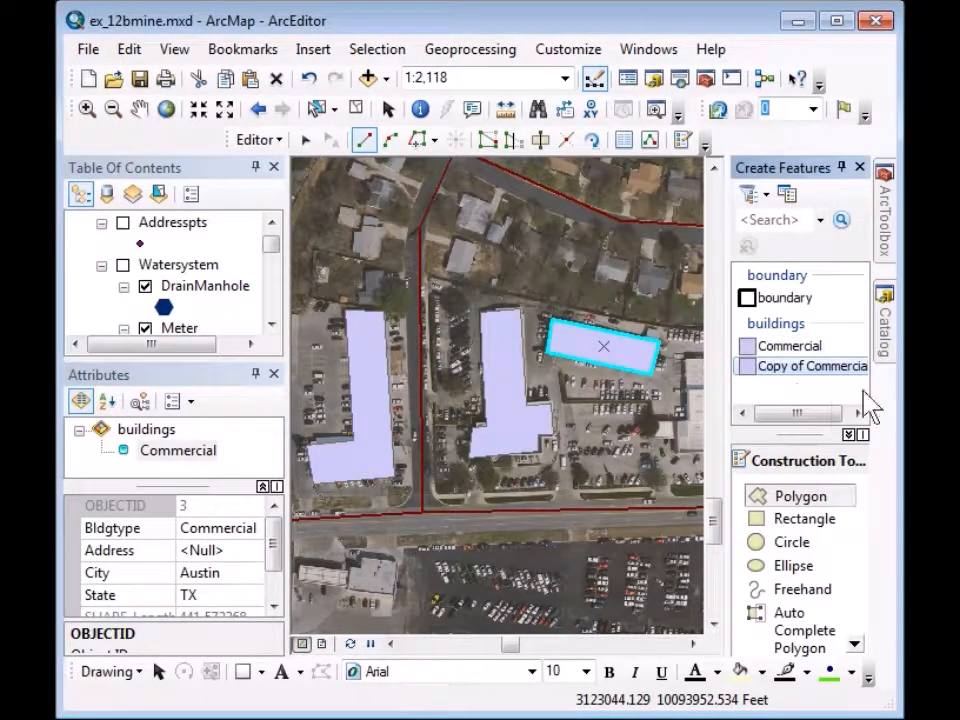
pyautogui.rightClick(751, 384)
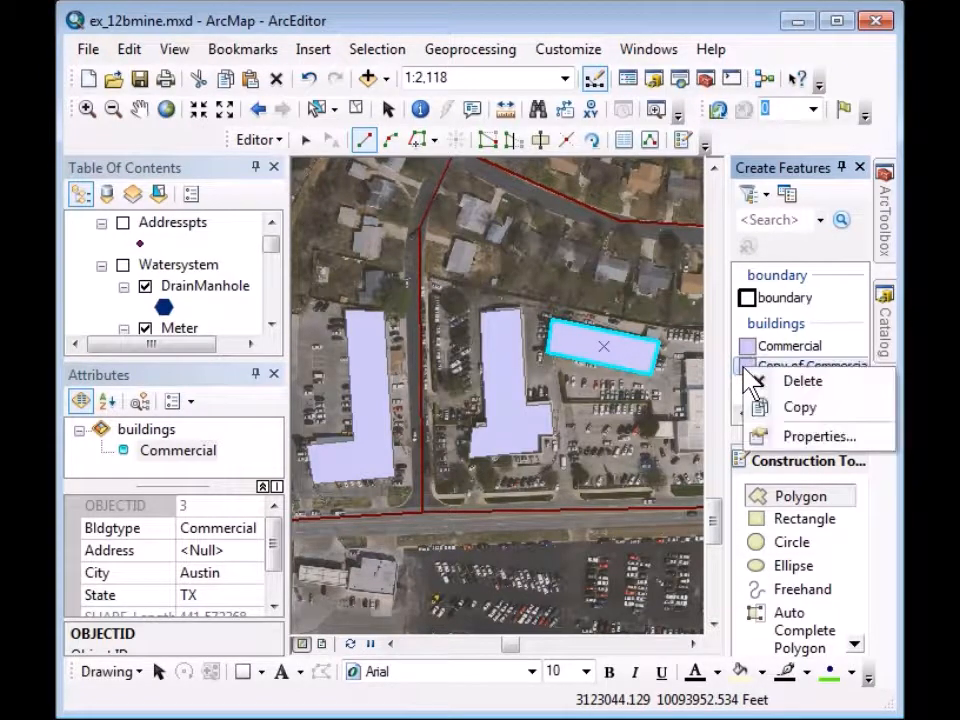
pyautogui.click(794, 443)
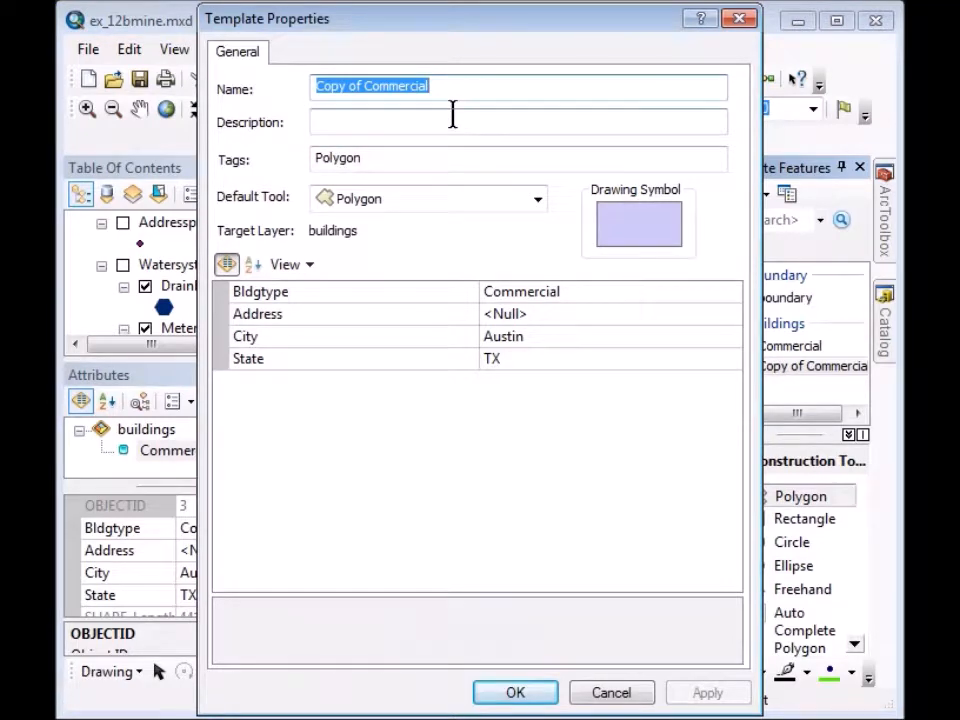
pyautogui.write('Residential')
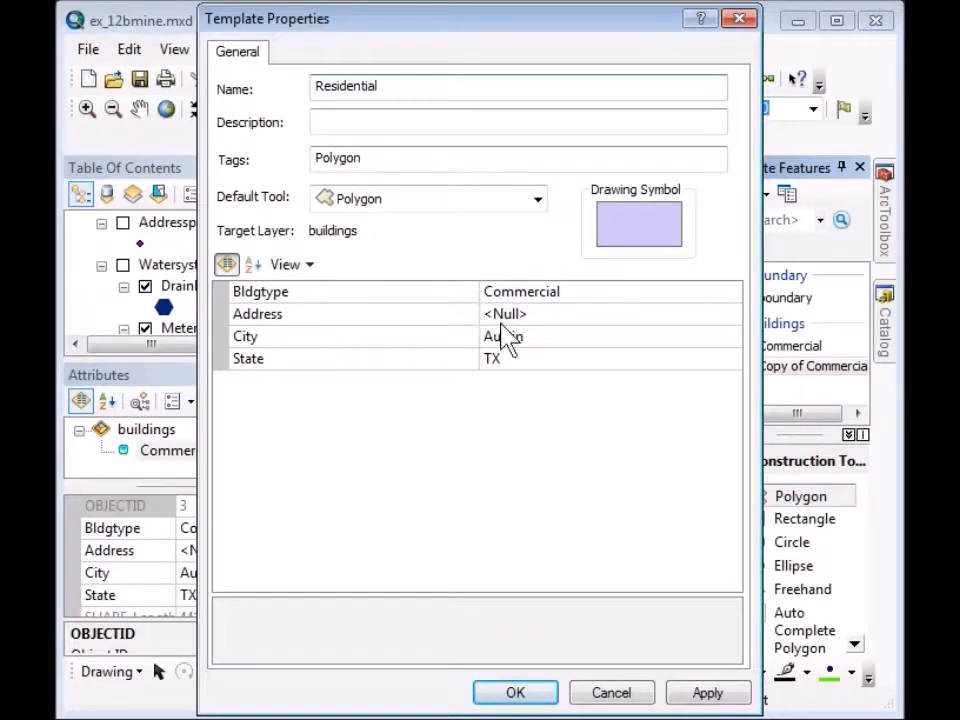
pyautogui.click(516, 284)
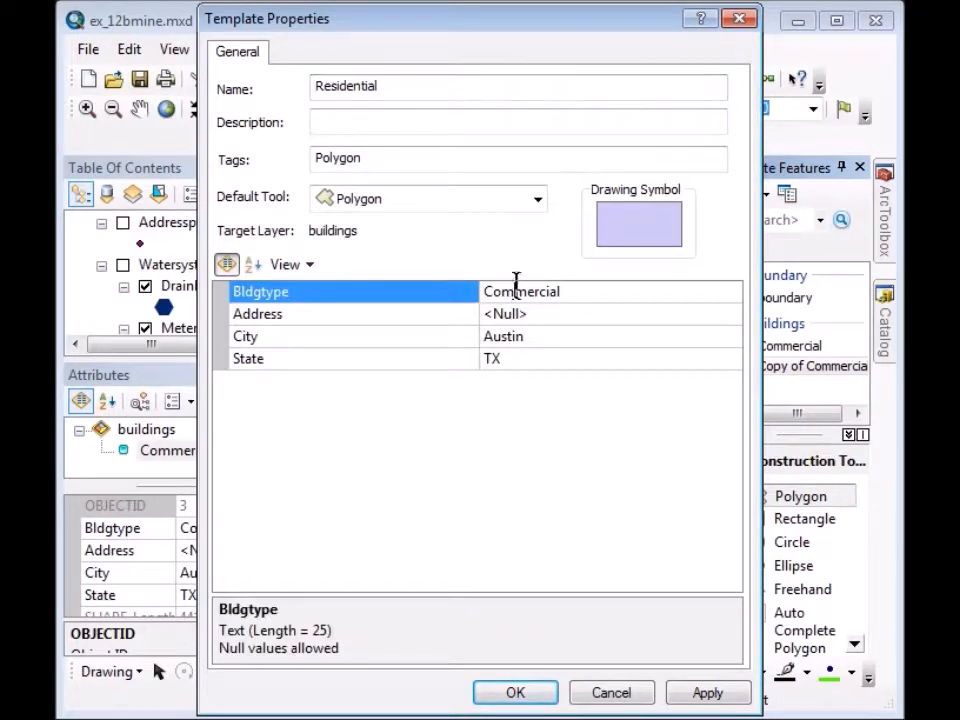
pyautogui.click(581, 291)
pyautogui.write('Residential')
pyautogui.click(519, 692)
pyautogui.click(520, 694)
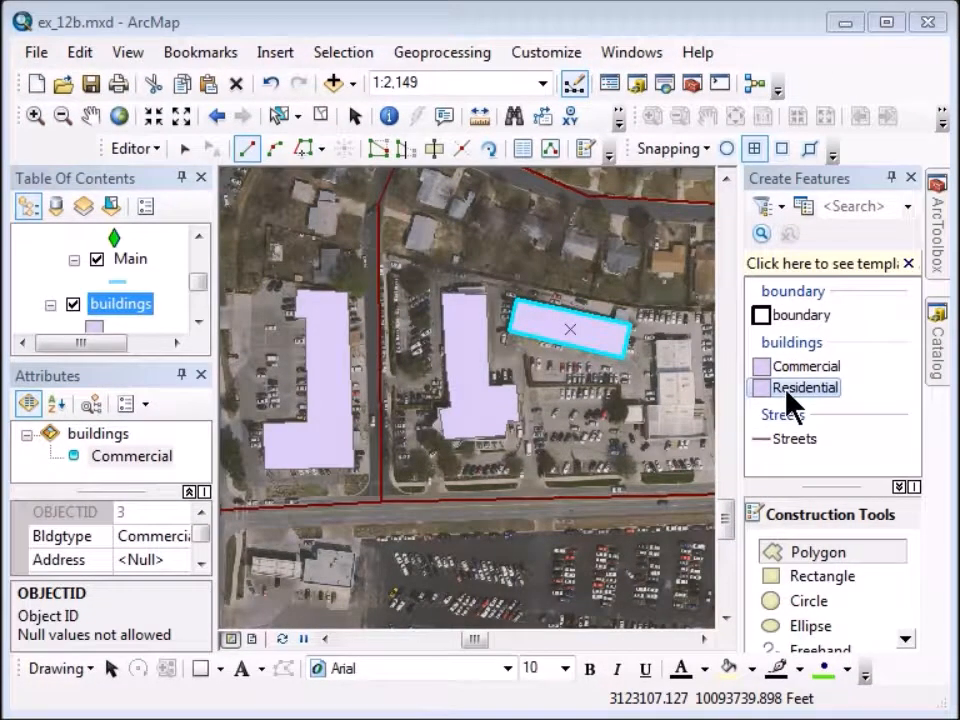
# Outline the small house at the top, east of the north–south road, as a Residential polygon.
pyautogui.click(413, 214)
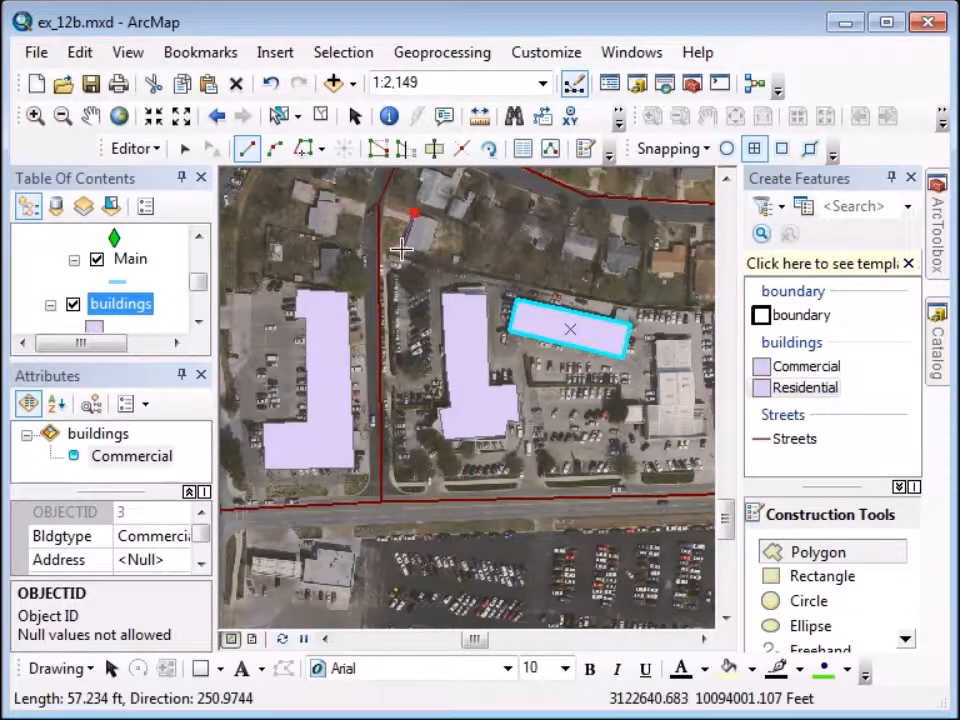
pyautogui.click(401, 249)
pyautogui.click(429, 261)
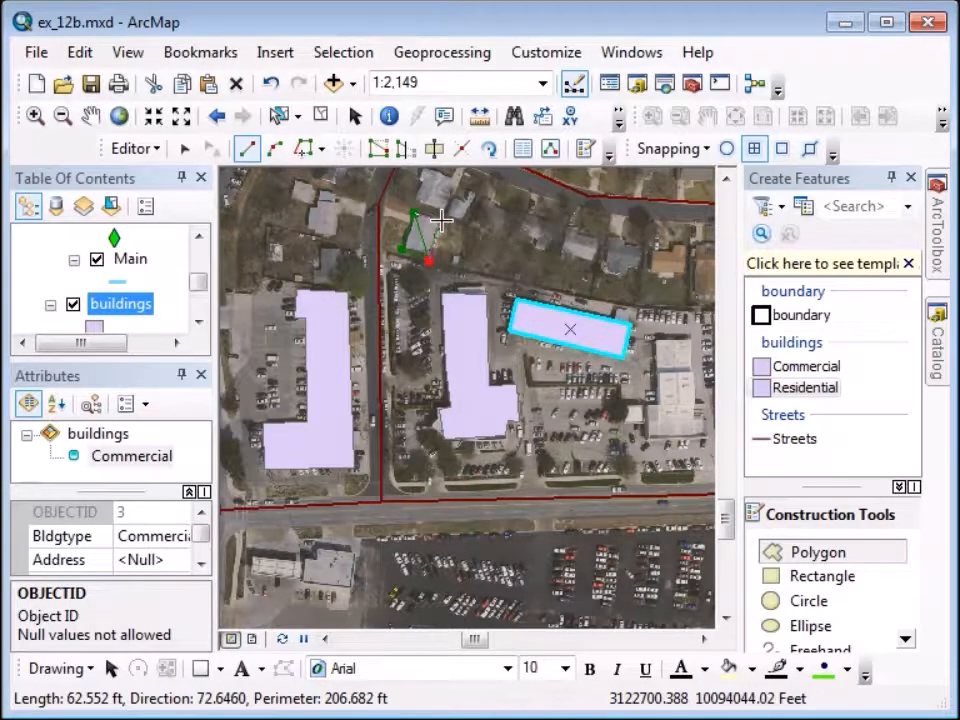
pyautogui.doubleClick(441, 220)
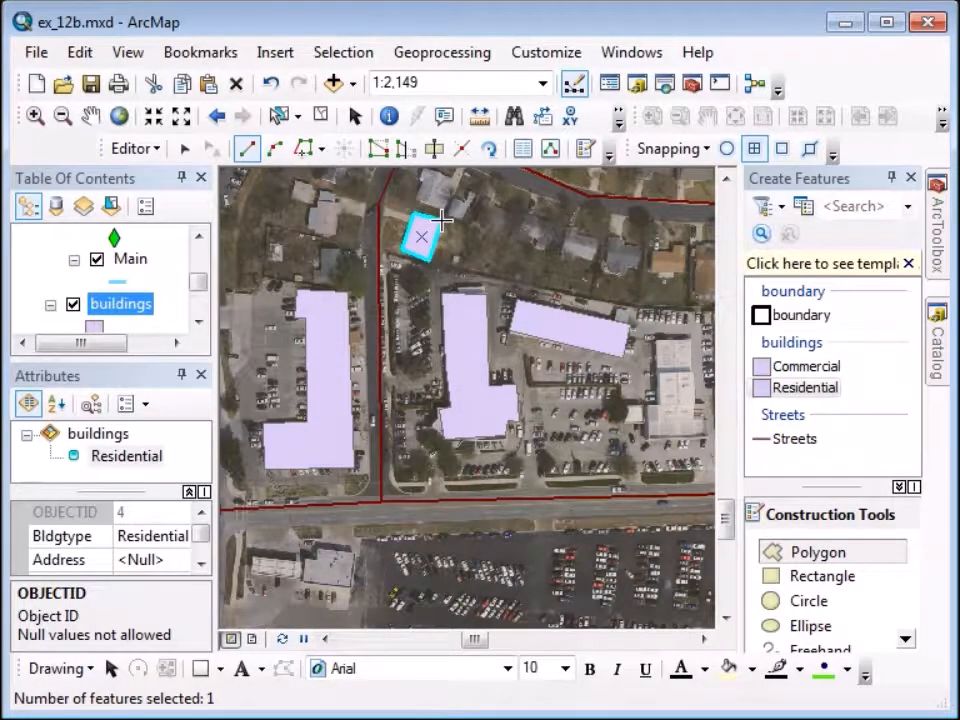
# Symbolize buildings by unique Bldgtype values with a pastel colour ramp, adding all values.
pyautogui.rightClick(124, 310)
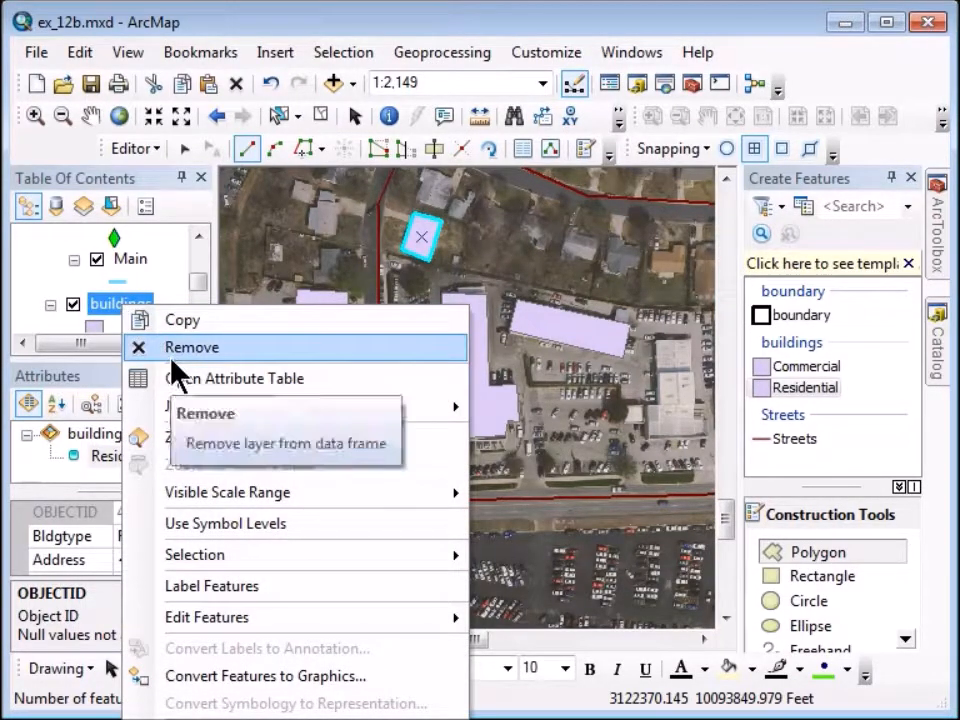
pyautogui.click(203, 718)
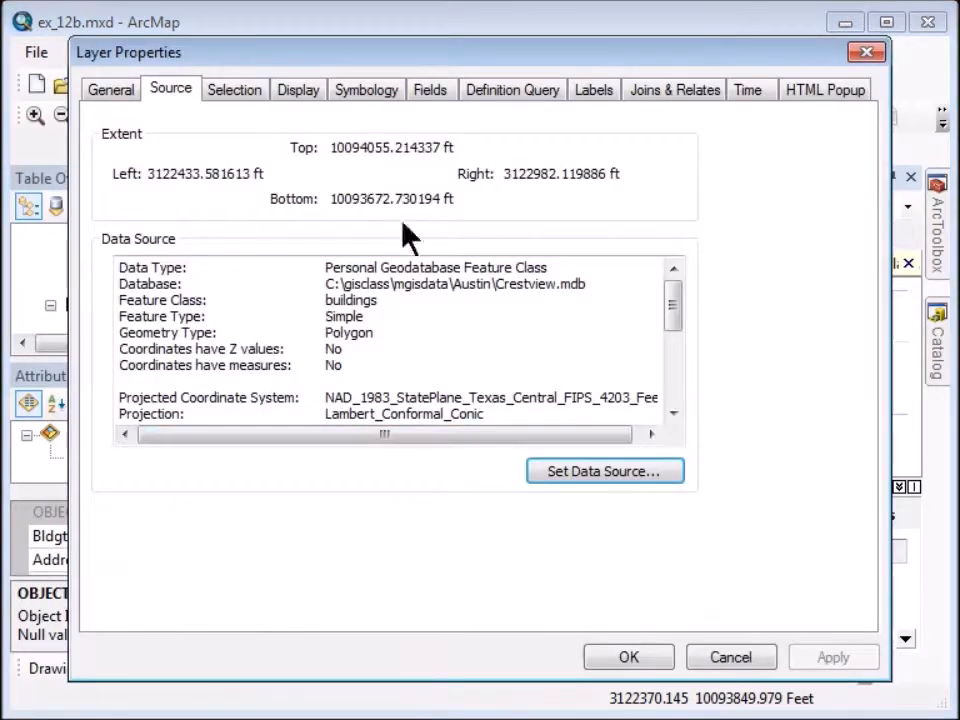
pyautogui.click(389, 102)
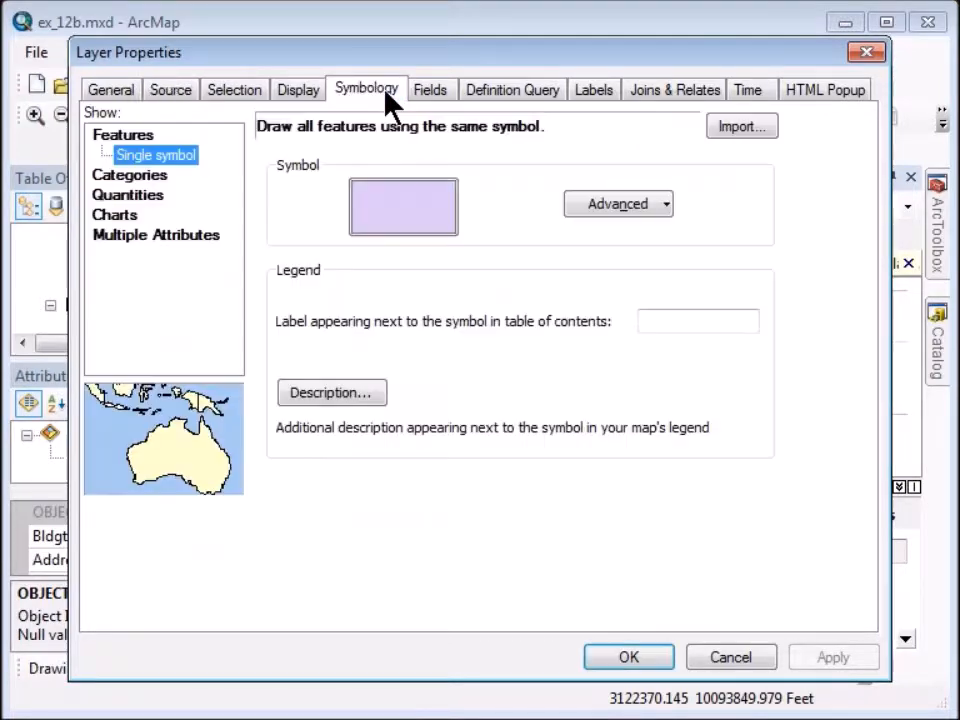
pyautogui.click(146, 176)
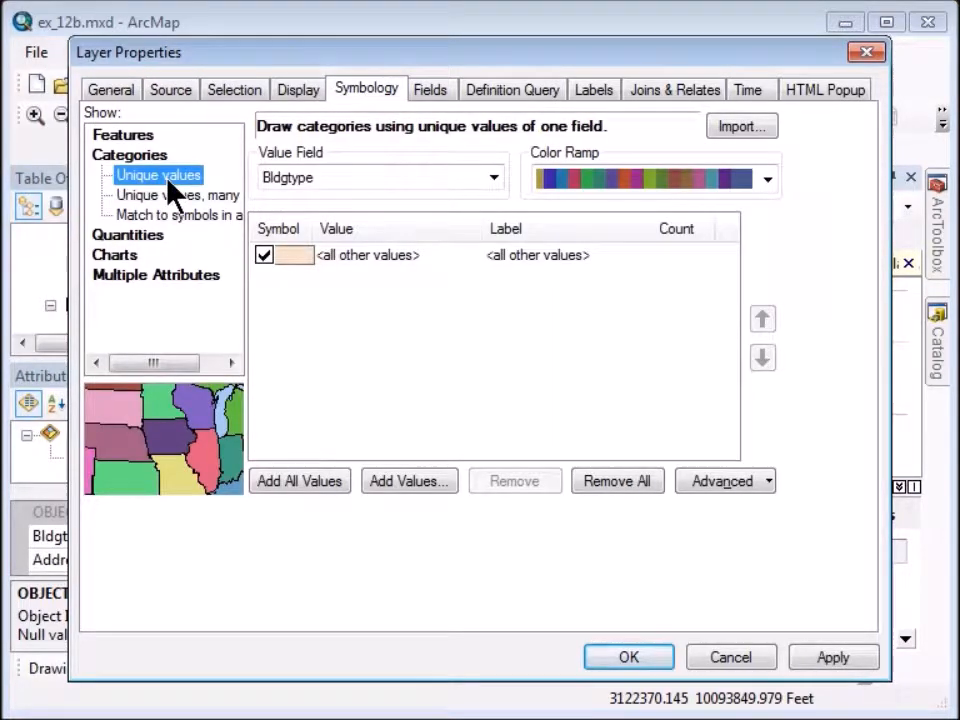
pyautogui.click(492, 180)
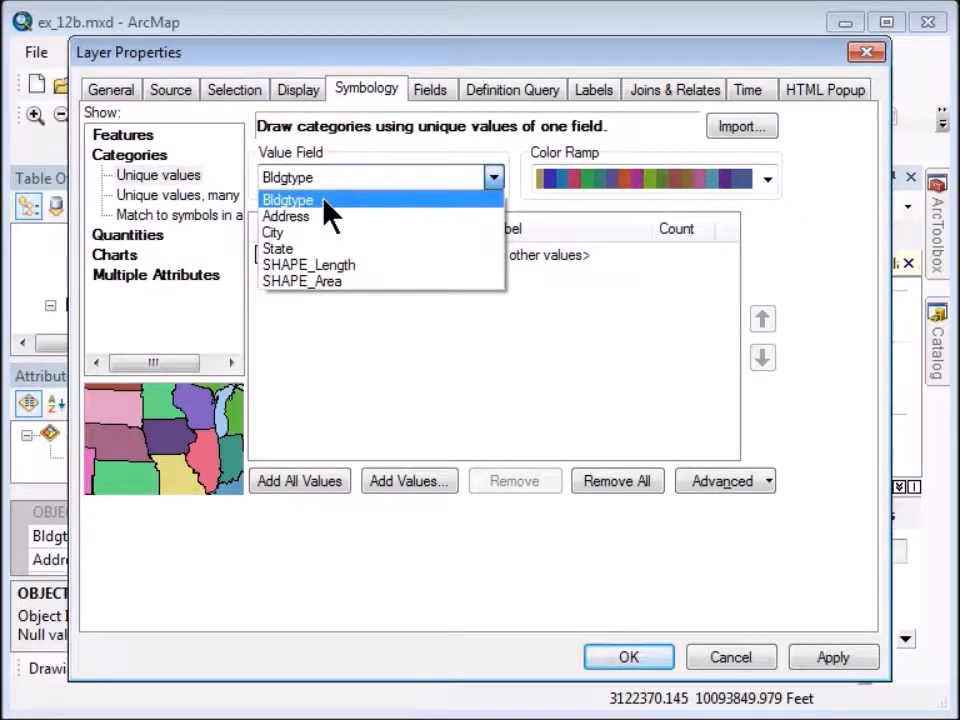
pyautogui.click(325, 200)
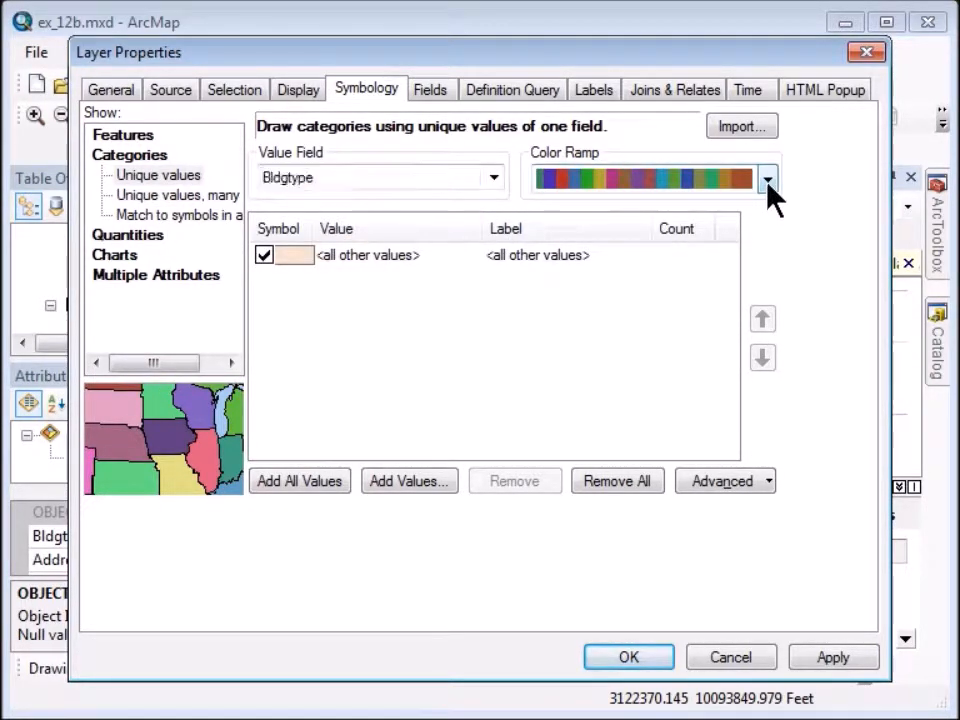
pyautogui.click(767, 180)
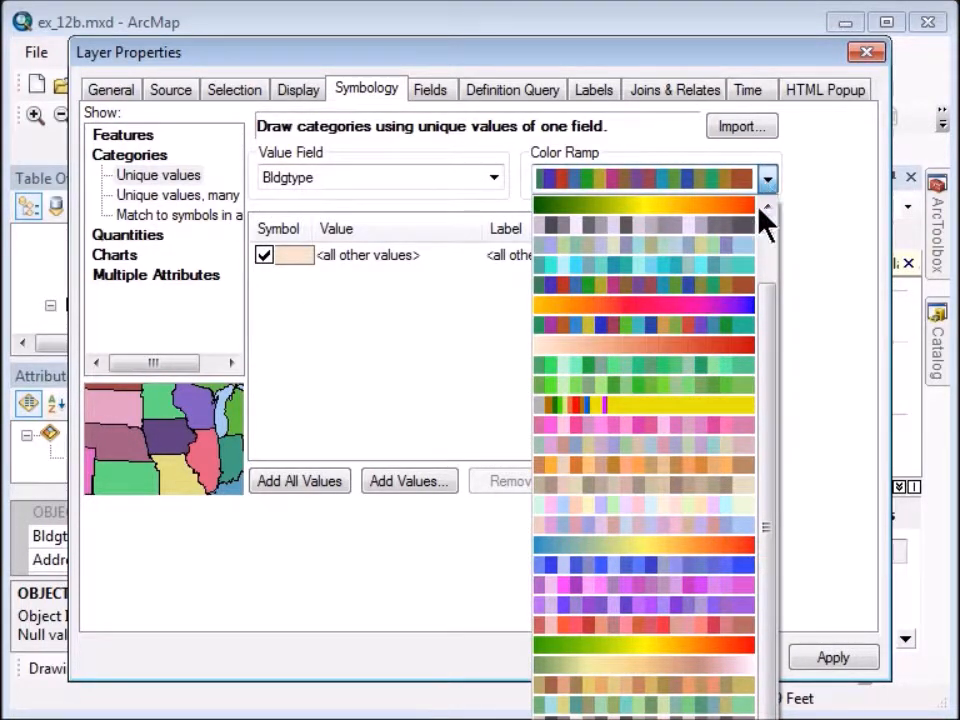
pyautogui.click(712, 508)
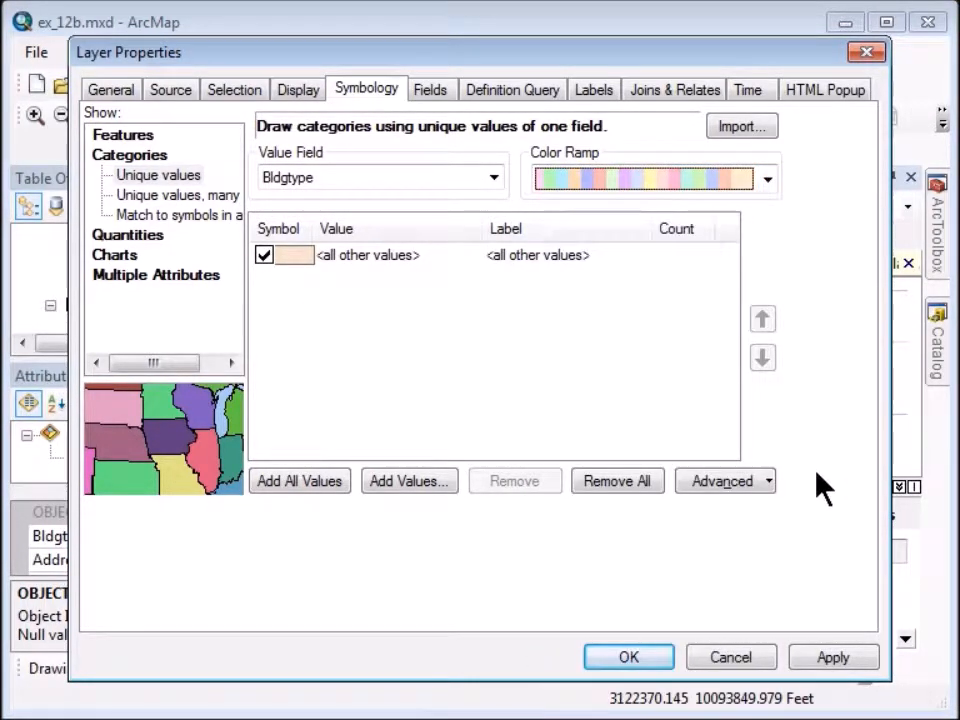
pyautogui.click(300, 480)
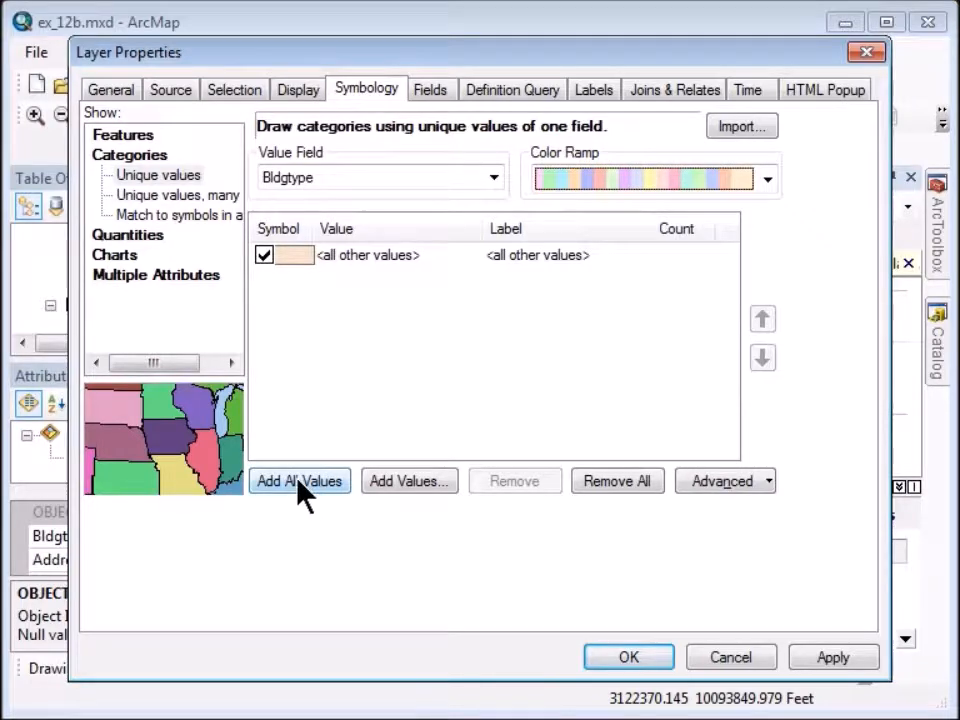
pyautogui.click(626, 658)
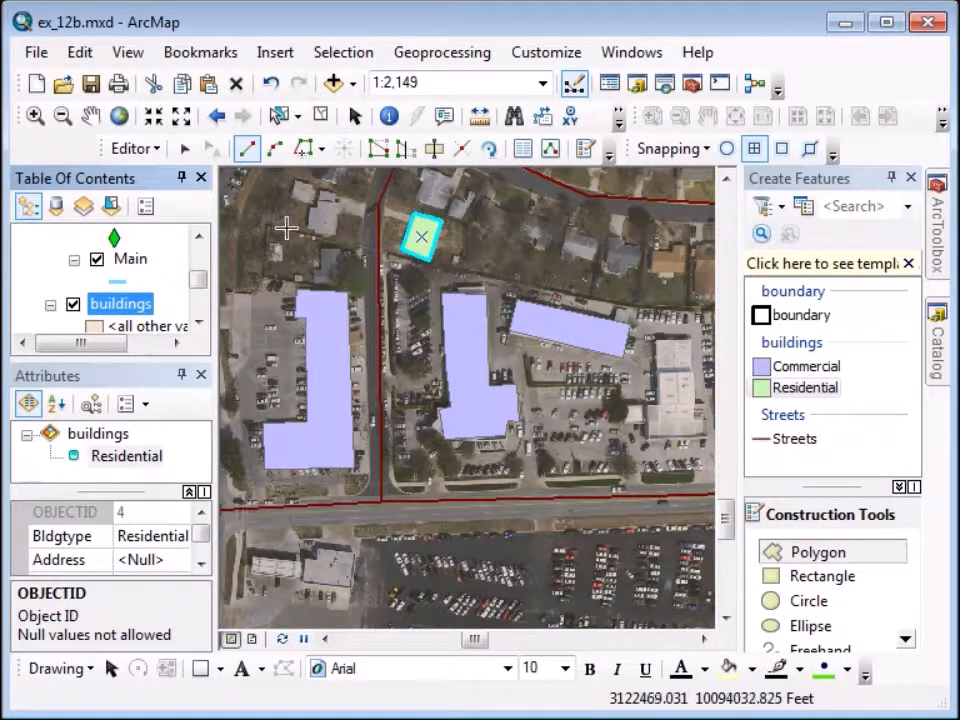
# Save the map document and zoom in to 1:880 on the block of large commercial roofs.
pyautogui.click(92, 86)
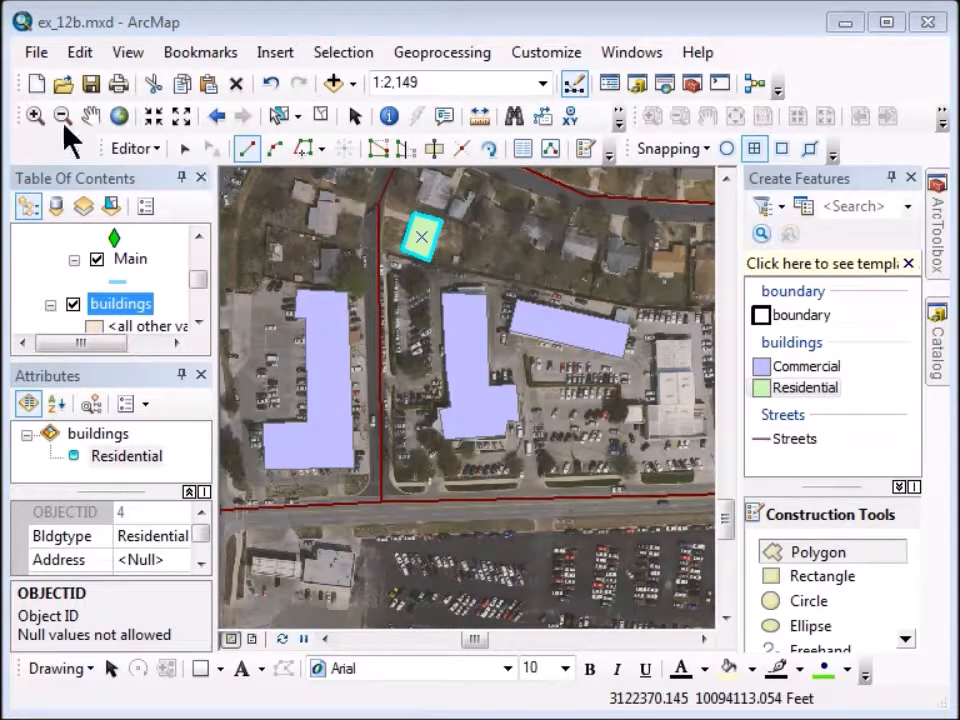
pyautogui.click(91, 116)
pyautogui.moveTo(649, 422); pyautogui.dragTo(370, 421)
pyautogui.click(35, 115)
pyautogui.moveTo(345, 292); pyautogui.dragTo(538, 481)
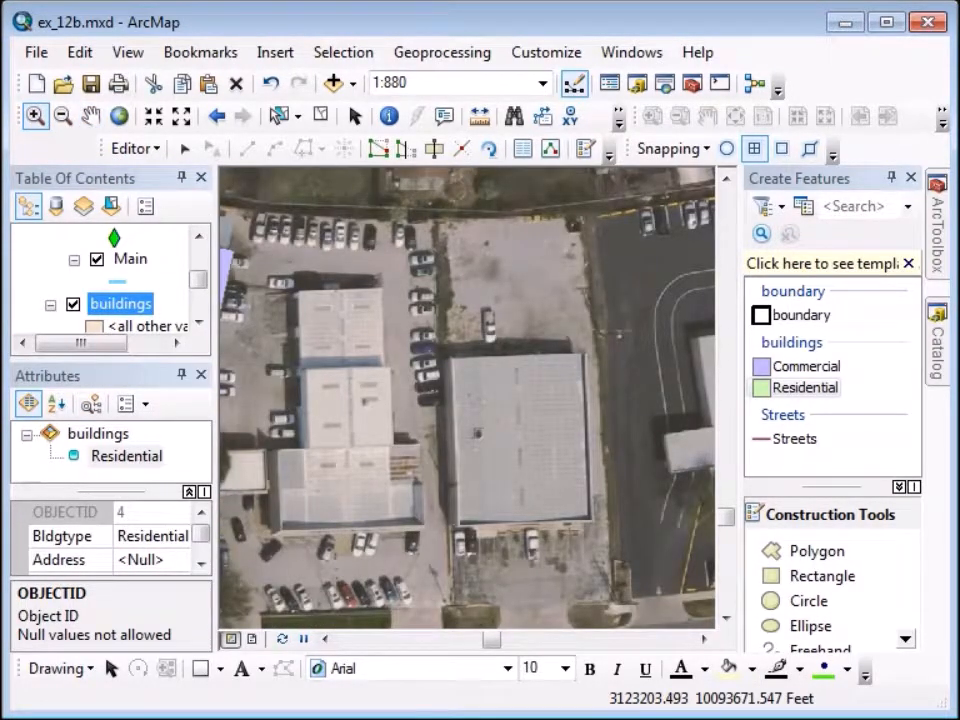
# Trace the L-shaped roof as a Commercial polygon with right-angle segments, then Square and Finish.
pyautogui.click(800, 367)
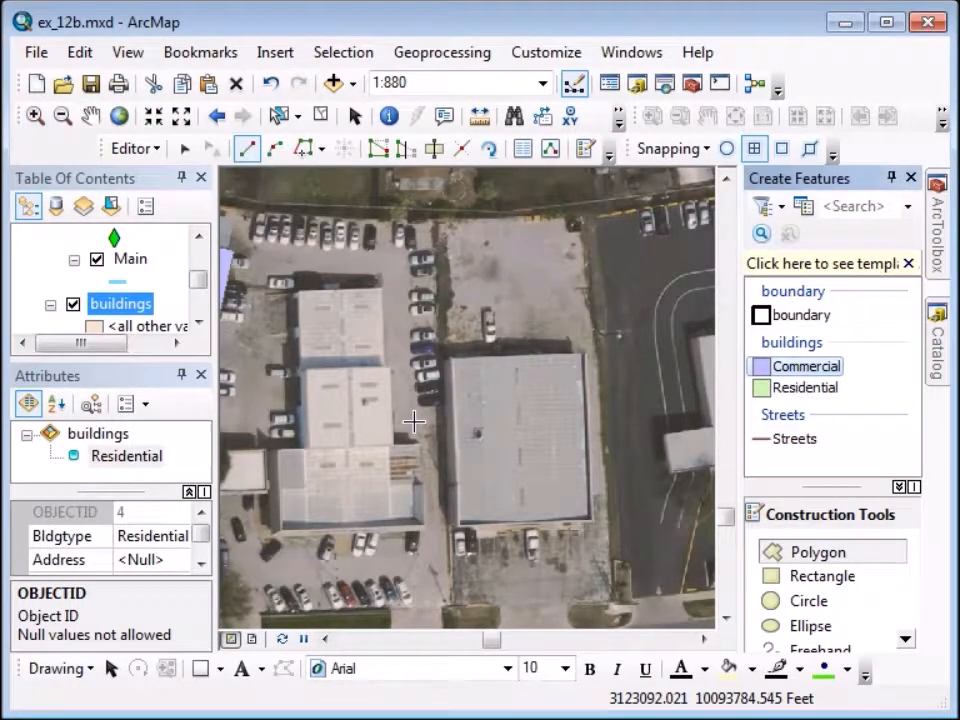
pyautogui.click(295, 289)
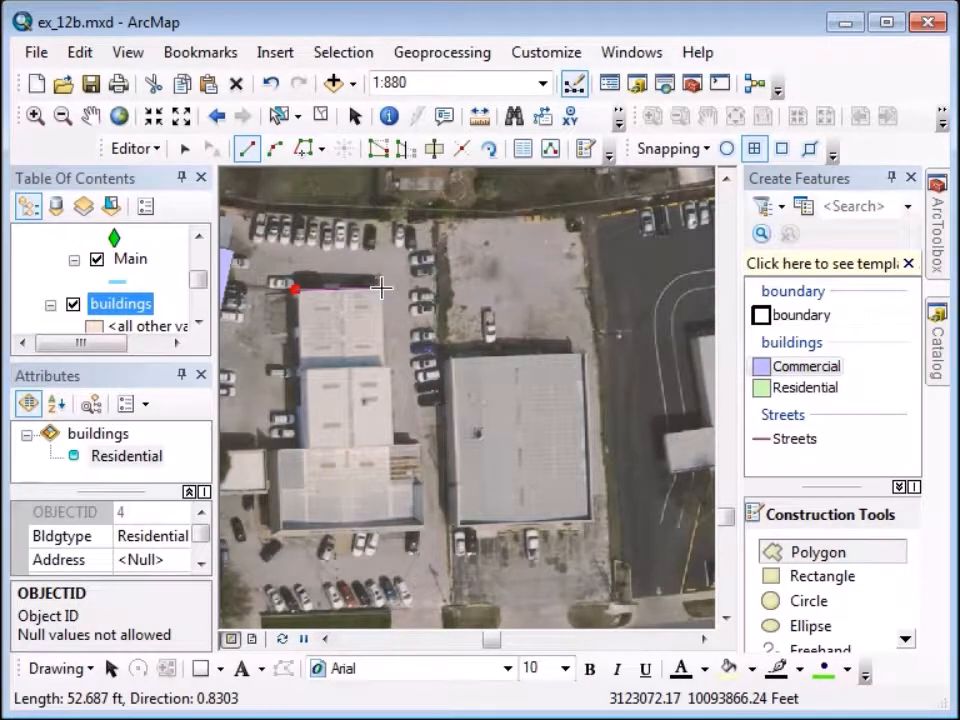
pyautogui.click(381, 289)
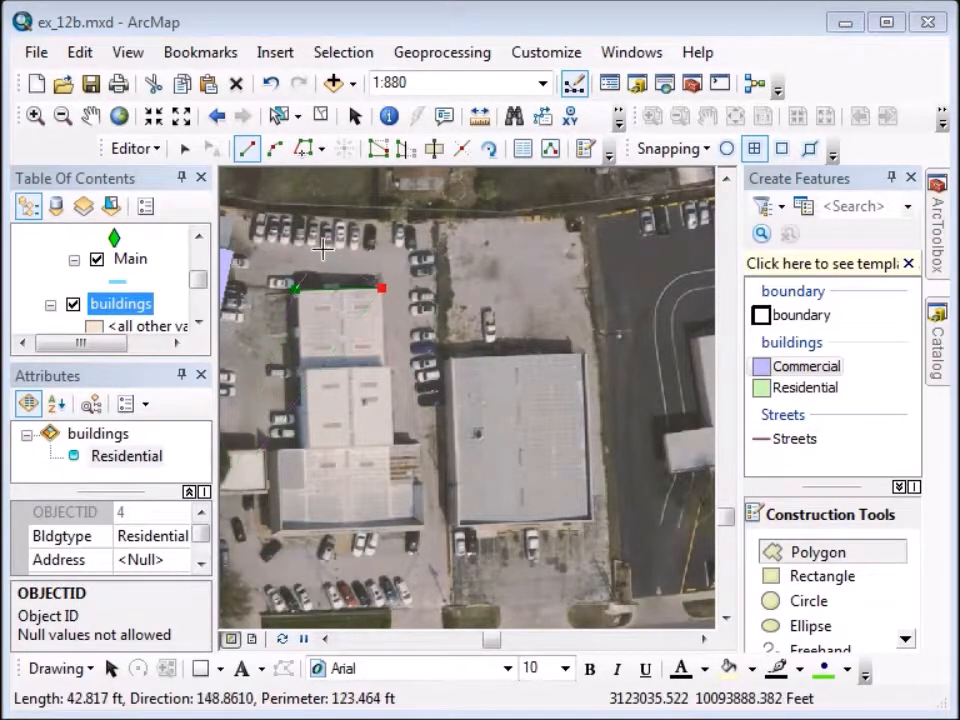
pyautogui.click(322, 150)
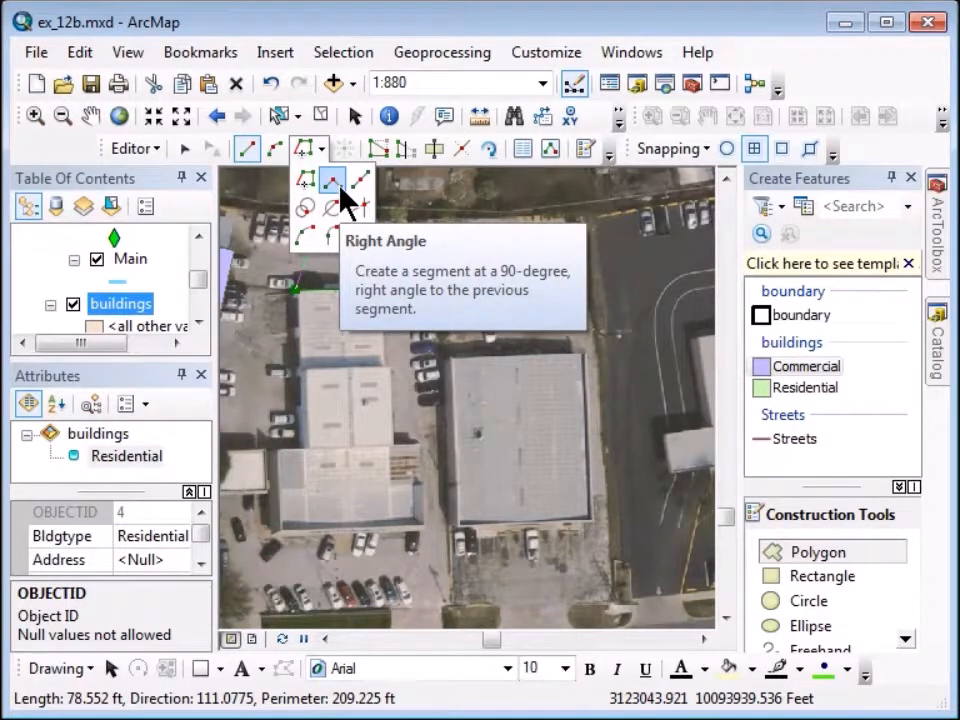
pyautogui.click(338, 189)
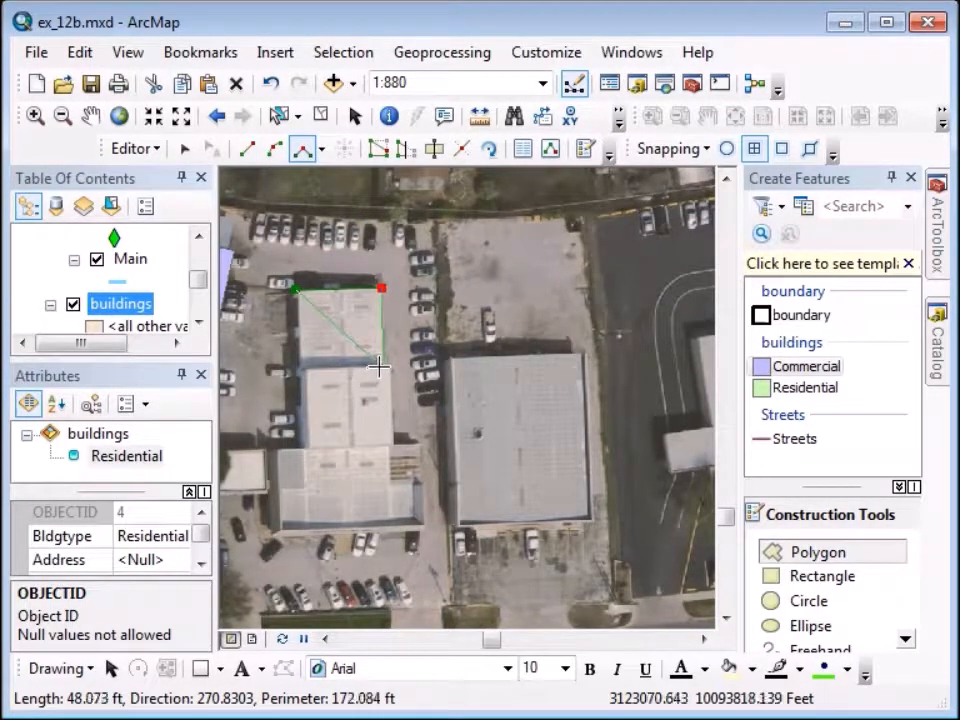
pyautogui.click(382, 365)
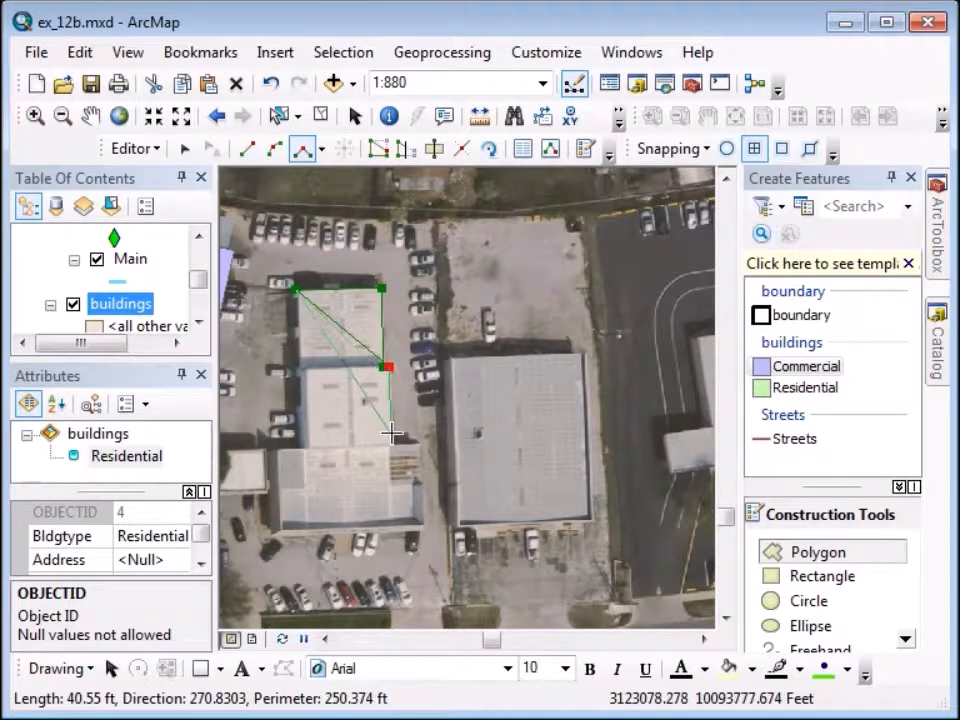
pyautogui.click(390, 441)
pyautogui.click(418, 441)
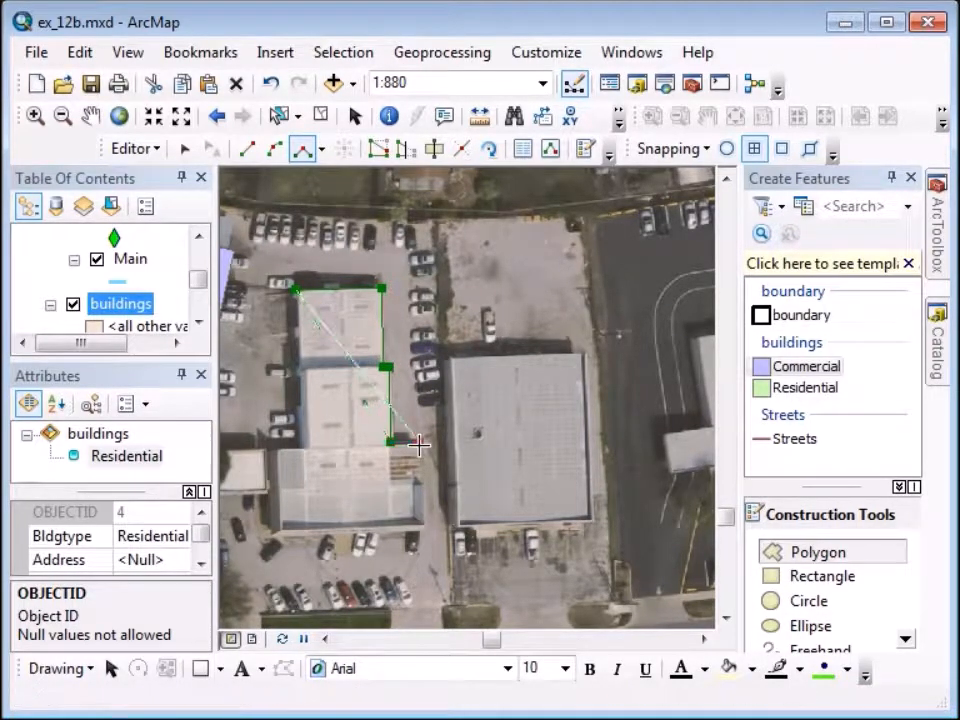
pyautogui.click(421, 533)
pyautogui.click(271, 536)
pyautogui.click(271, 450)
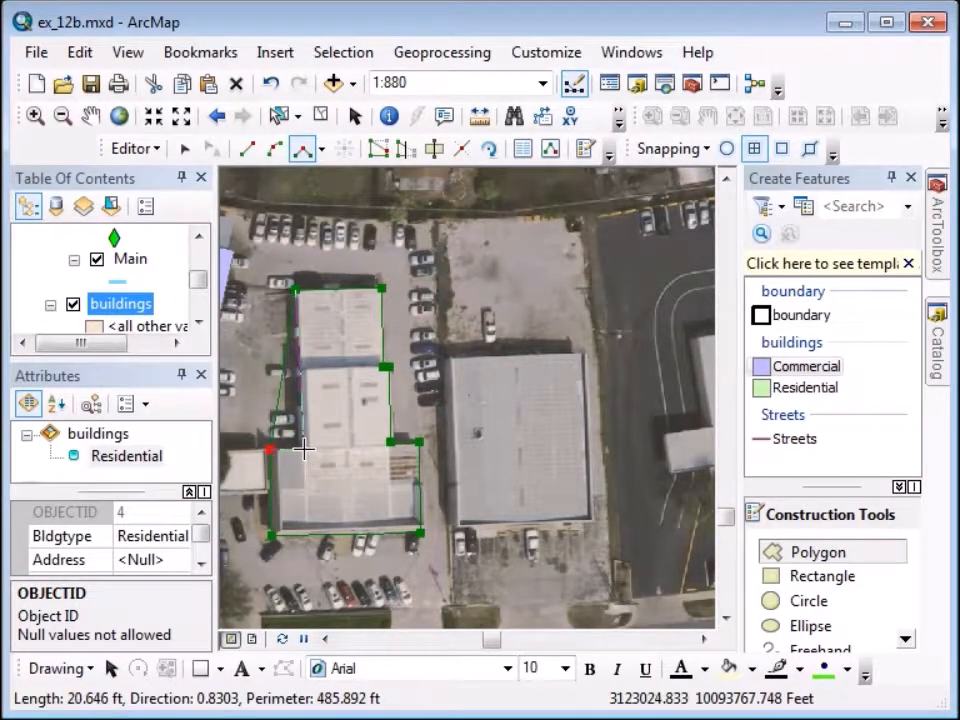
pyautogui.click(306, 450)
pyautogui.click(306, 374)
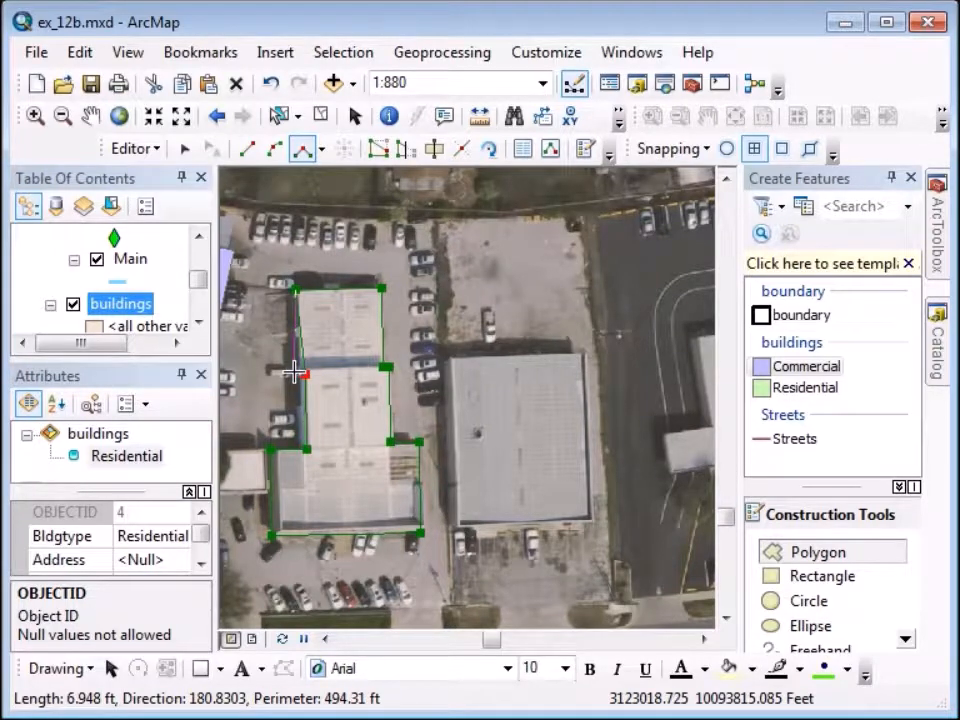
pyautogui.rightClick(293, 373)
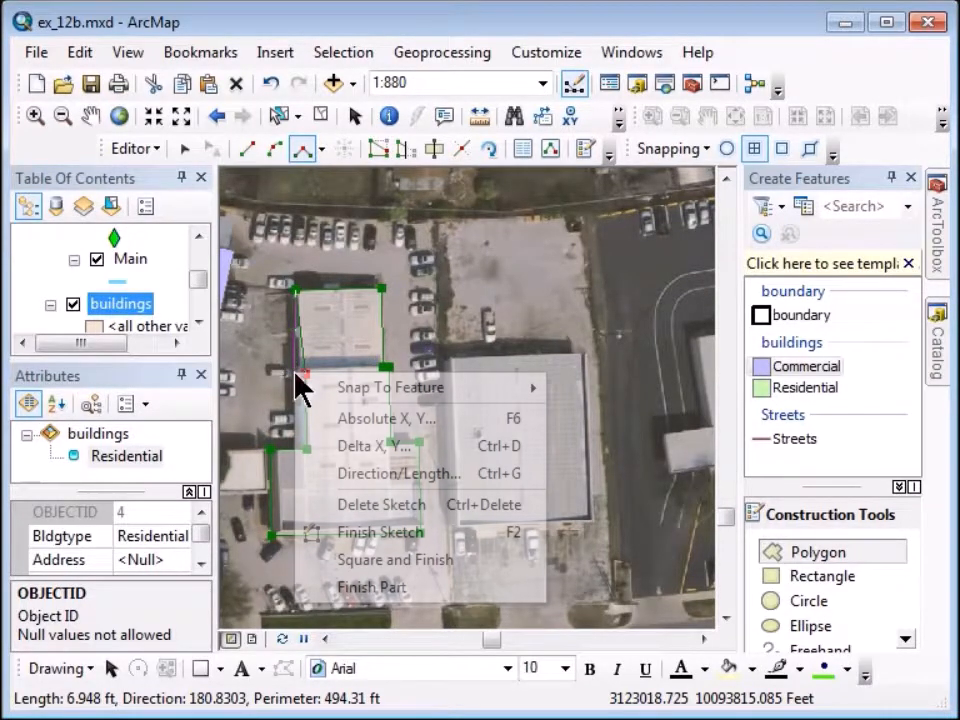
pyautogui.click(340, 560)
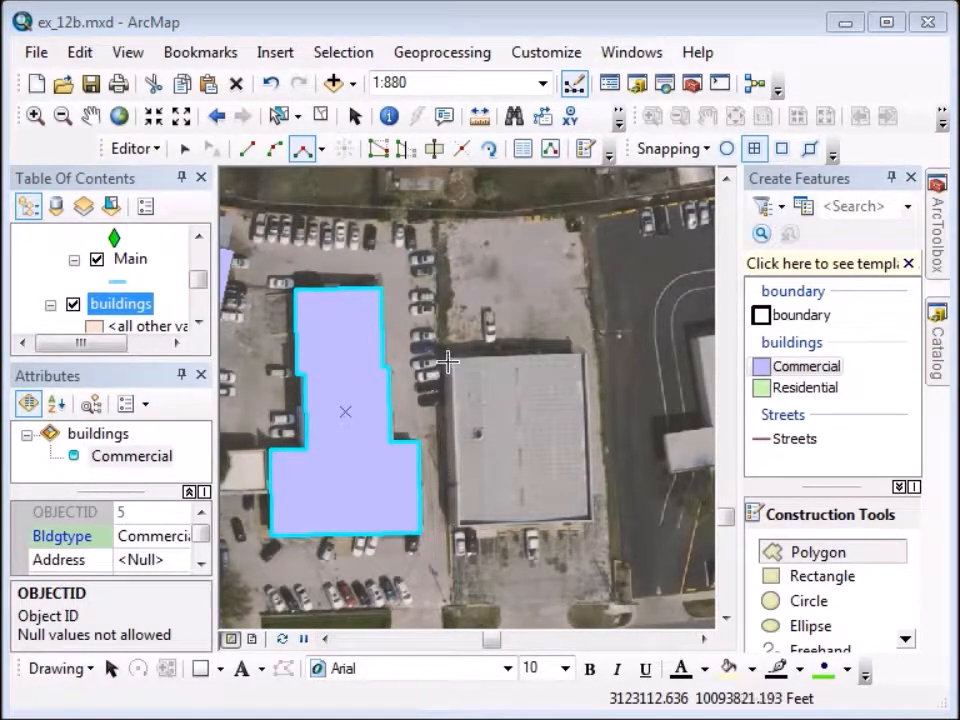
# Trace the adjacent square building as a squared Commercial polygon.
pyautogui.click(446, 357)
pyautogui.click(583, 353)
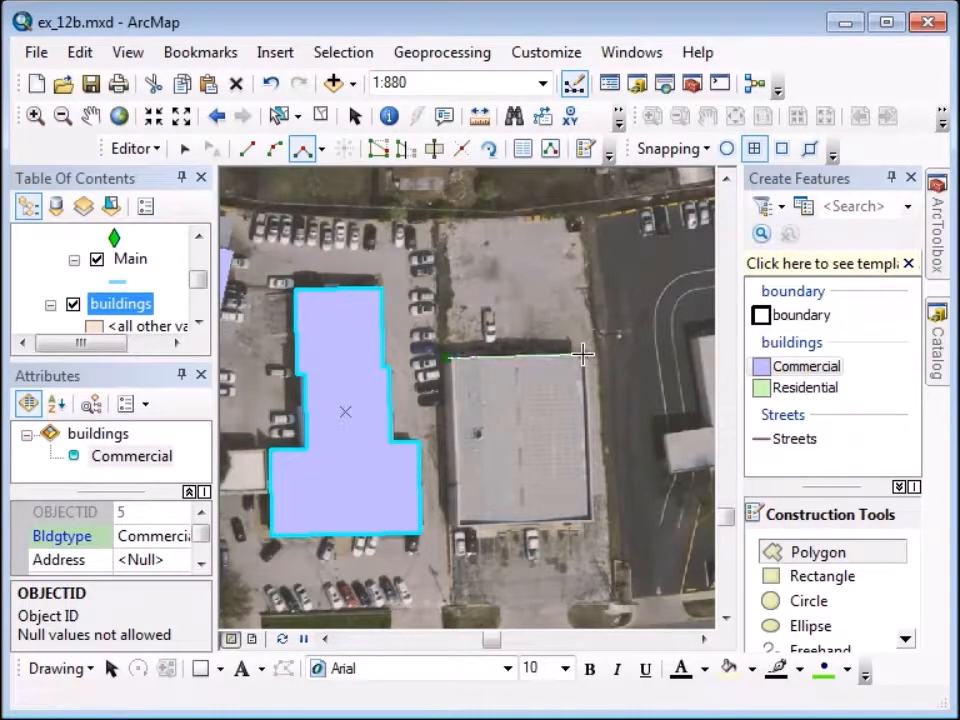
pyautogui.click(588, 517)
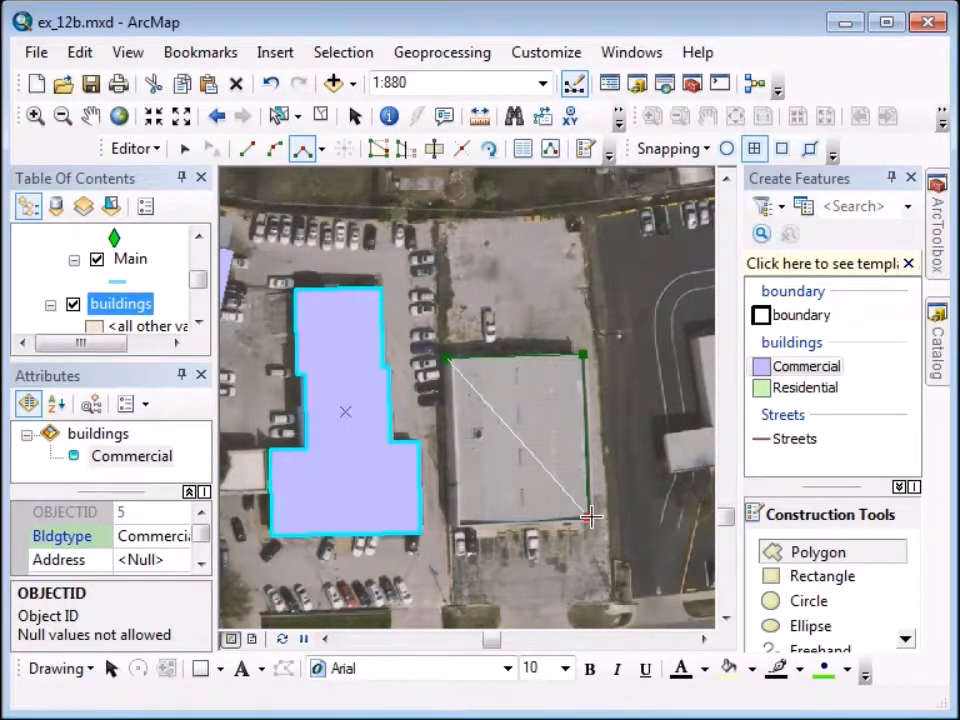
pyautogui.rightClick(456, 525)
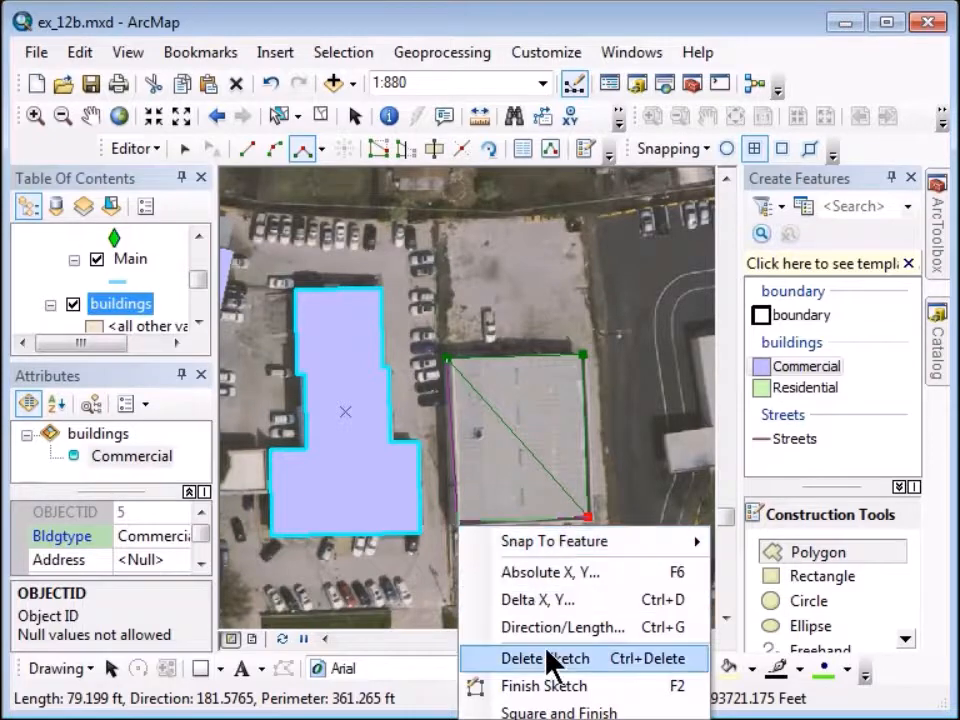
pyautogui.click(553, 712)
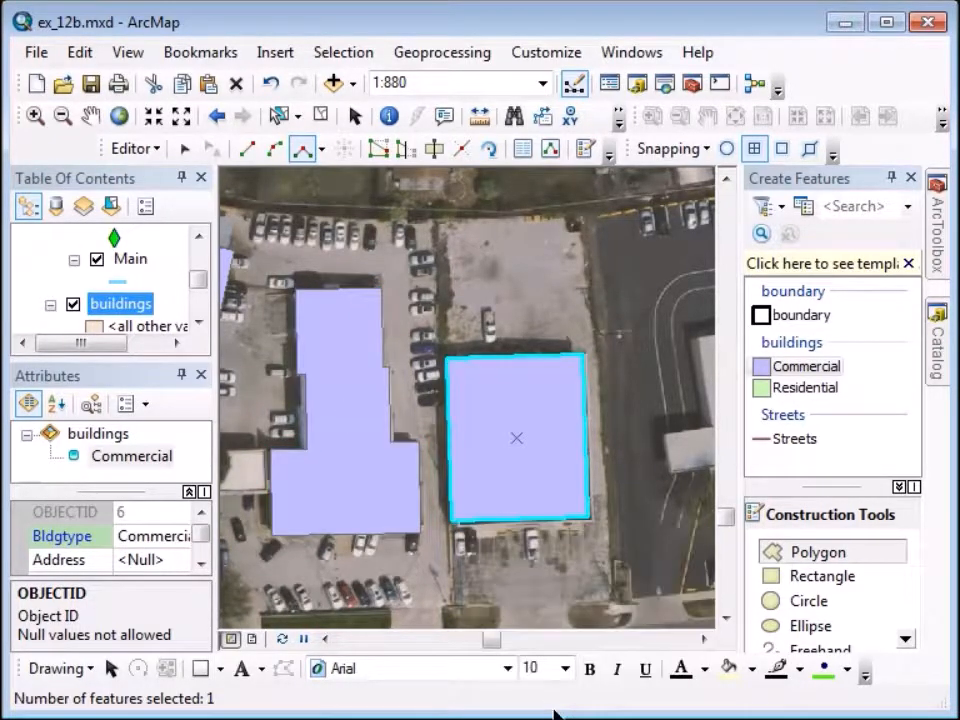
# Pan the map over to the residential houses.
pyautogui.click(90, 115)
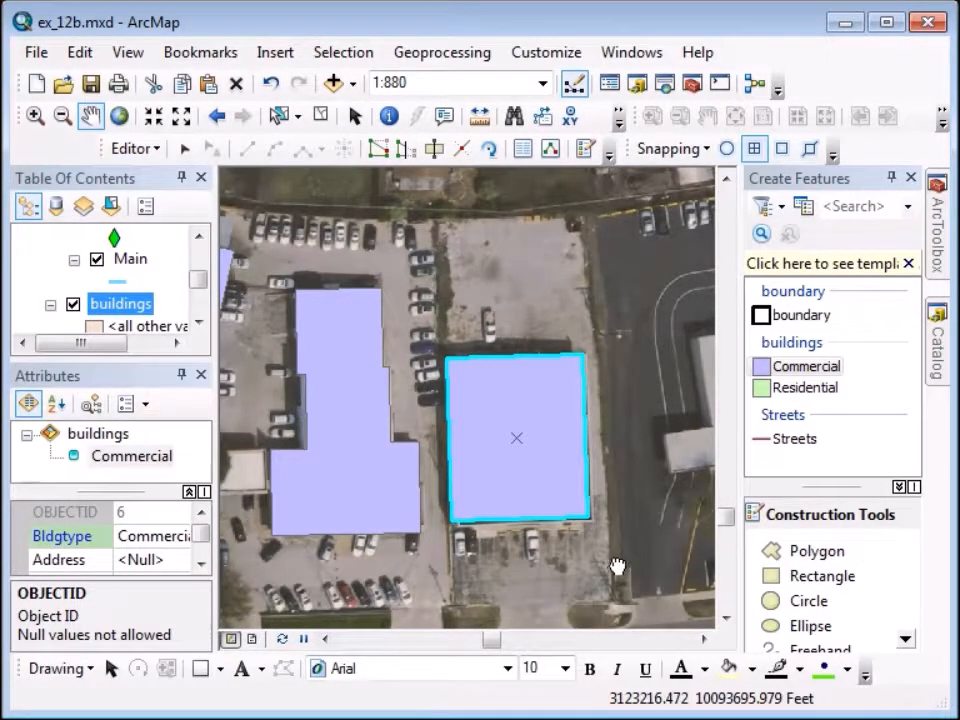
pyautogui.moveTo(615, 568); pyautogui.dragTo(321, 574)
pyautogui.moveTo(615, 566); pyautogui.dragTo(521, 574)
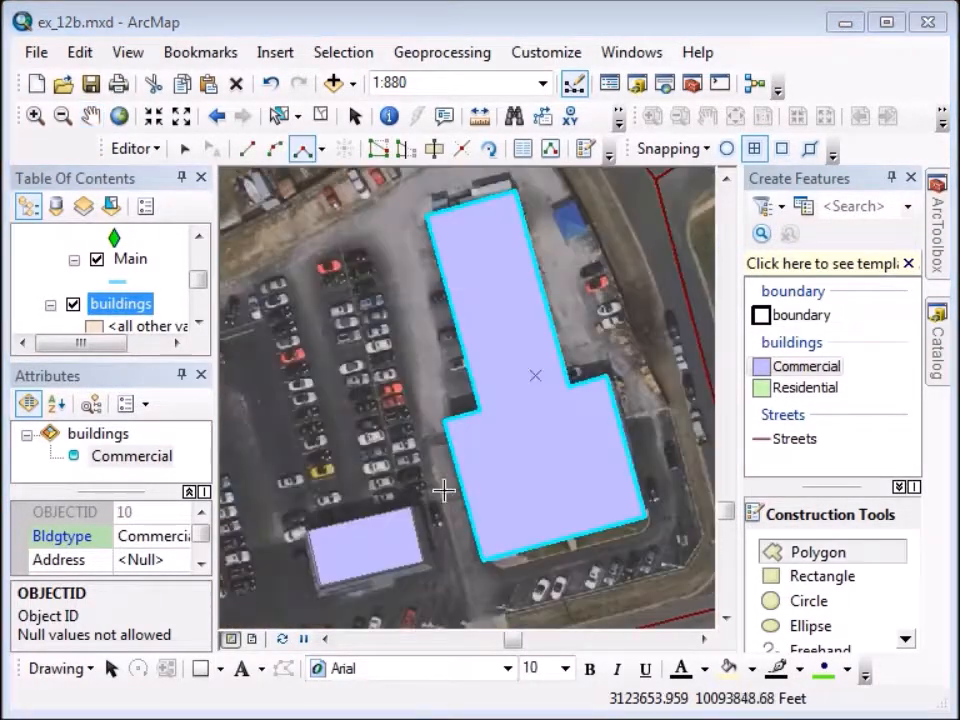
pyautogui.click(90, 116)
pyautogui.moveTo(288, 250); pyautogui.dragTo(460, 535)
pyautogui.moveTo(400, 519); pyautogui.dragTo(476, 514)
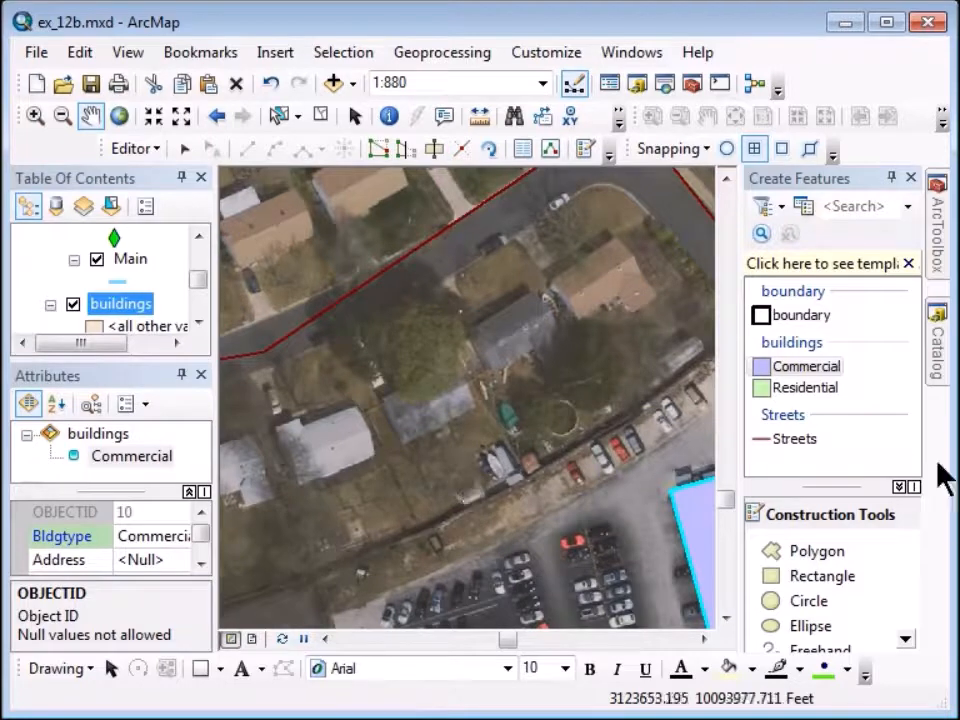
# Trace the first house as a squared Residential polygon using right-angle segments.
pyautogui.click(805, 392)
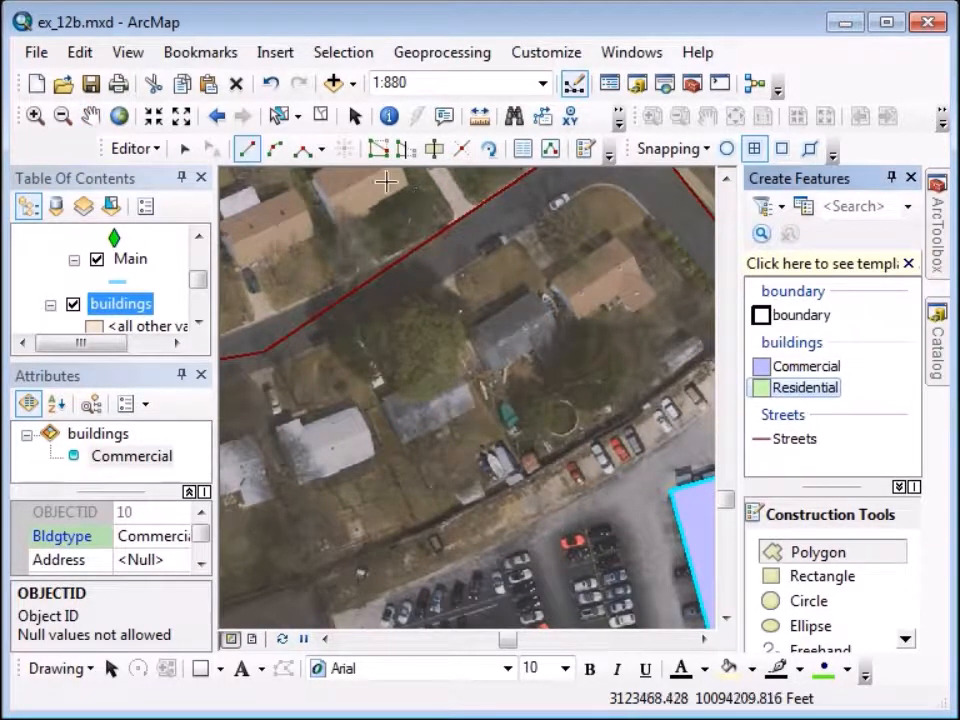
pyautogui.click(305, 152)
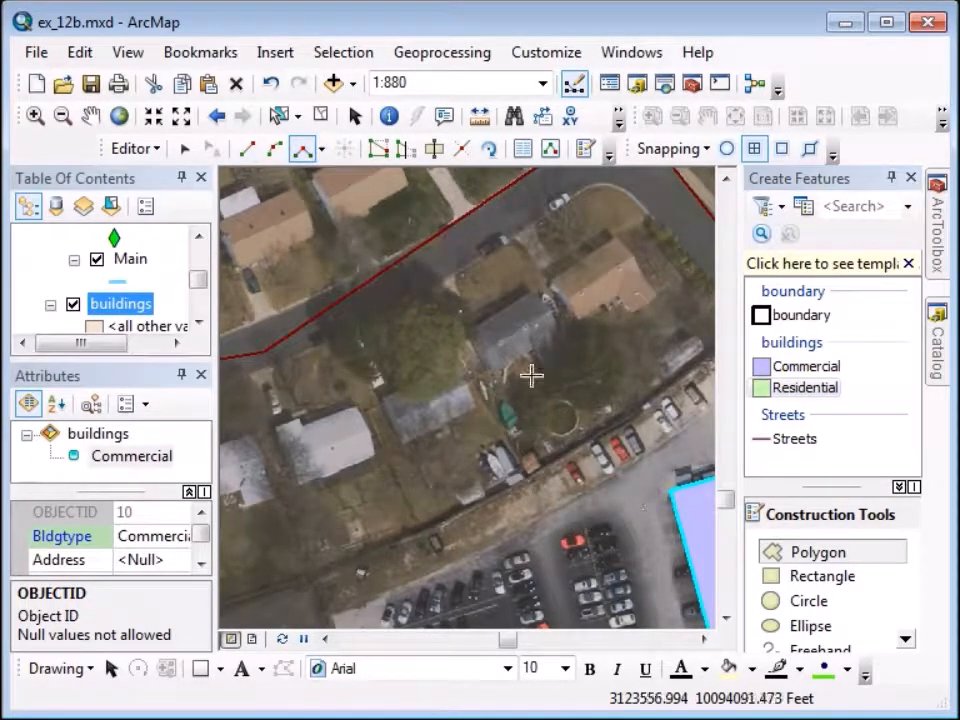
pyautogui.click(553, 284)
pyautogui.click(617, 241)
pyautogui.click(655, 297)
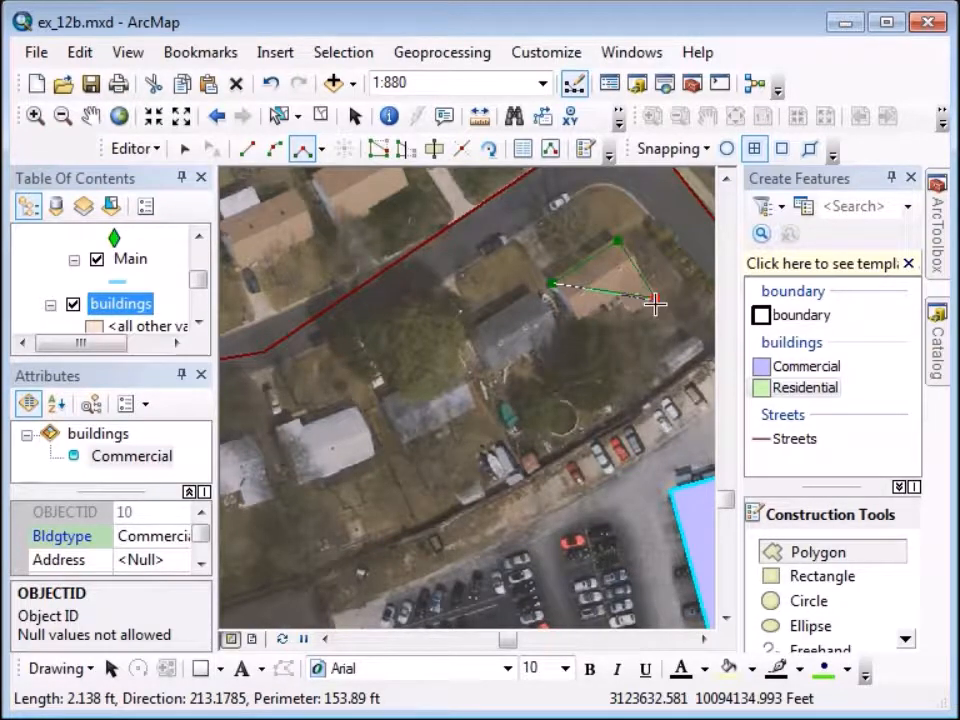
pyautogui.click(628, 313)
pyautogui.click(620, 298)
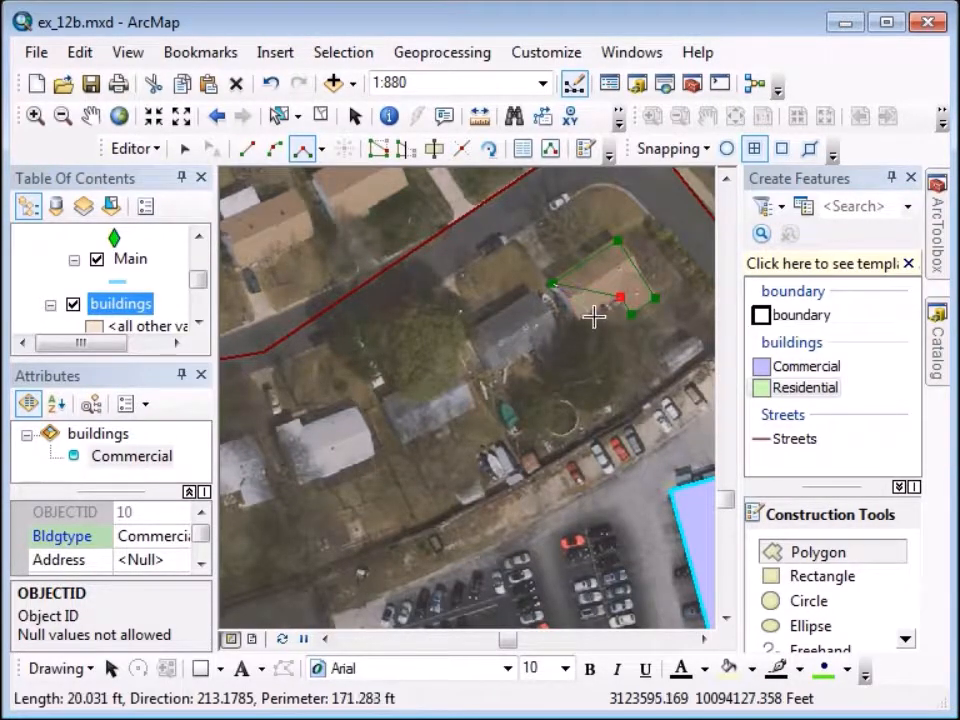
pyautogui.rightClick(580, 322)
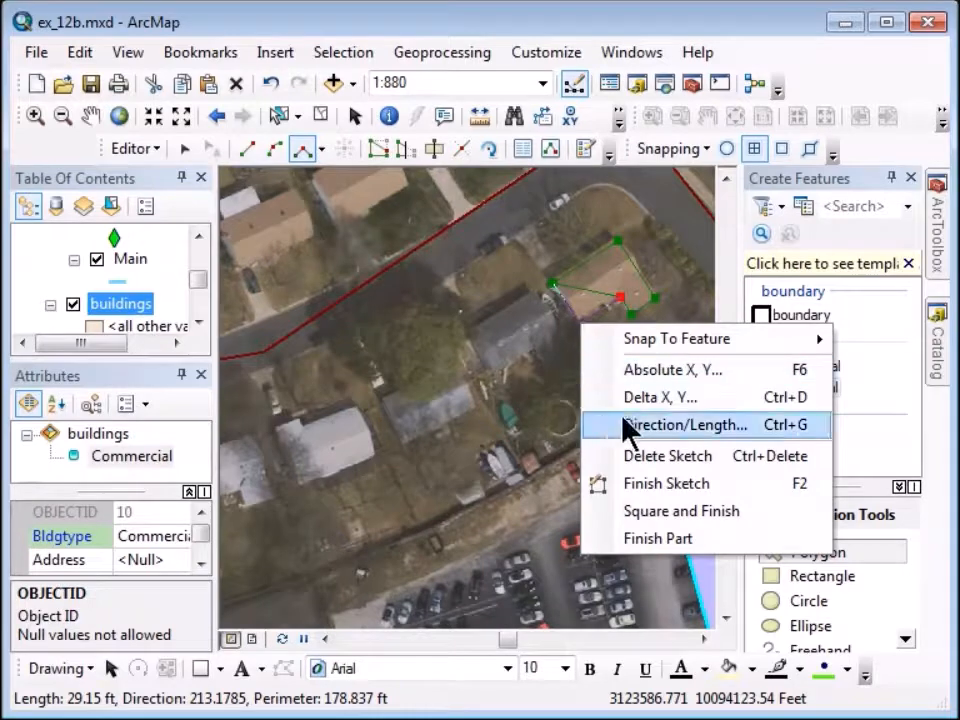
pyautogui.click(647, 513)
# Trace the next house and the house to its southwest as squared Residential polygons.
pyautogui.click(472, 333)
pyautogui.click(531, 297)
pyautogui.click(558, 336)
pyautogui.rightClick(495, 373)
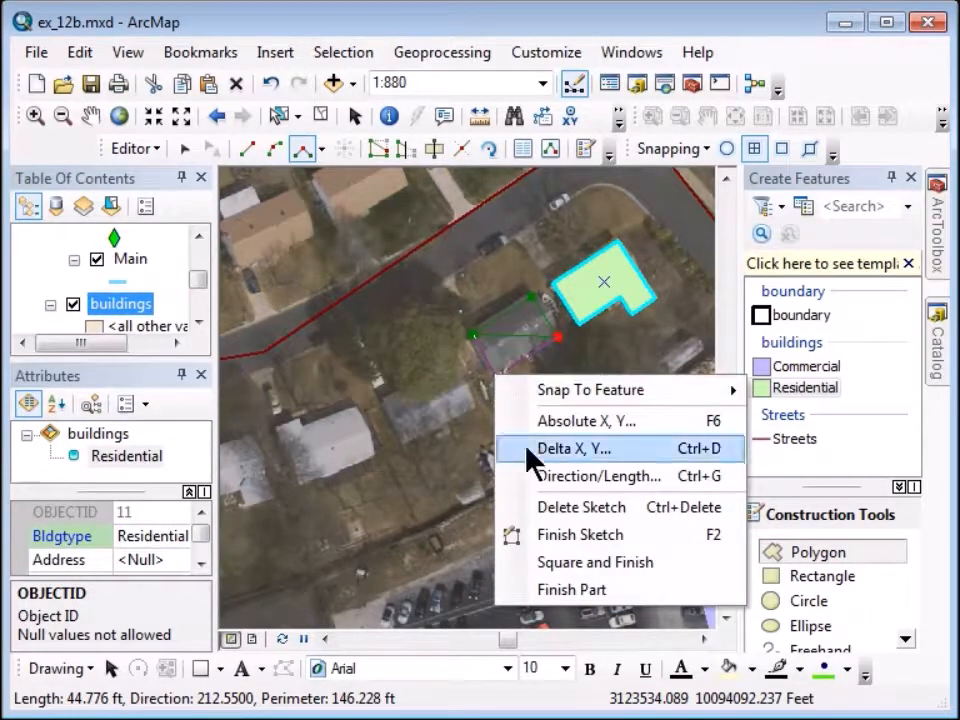
pyautogui.click(558, 566)
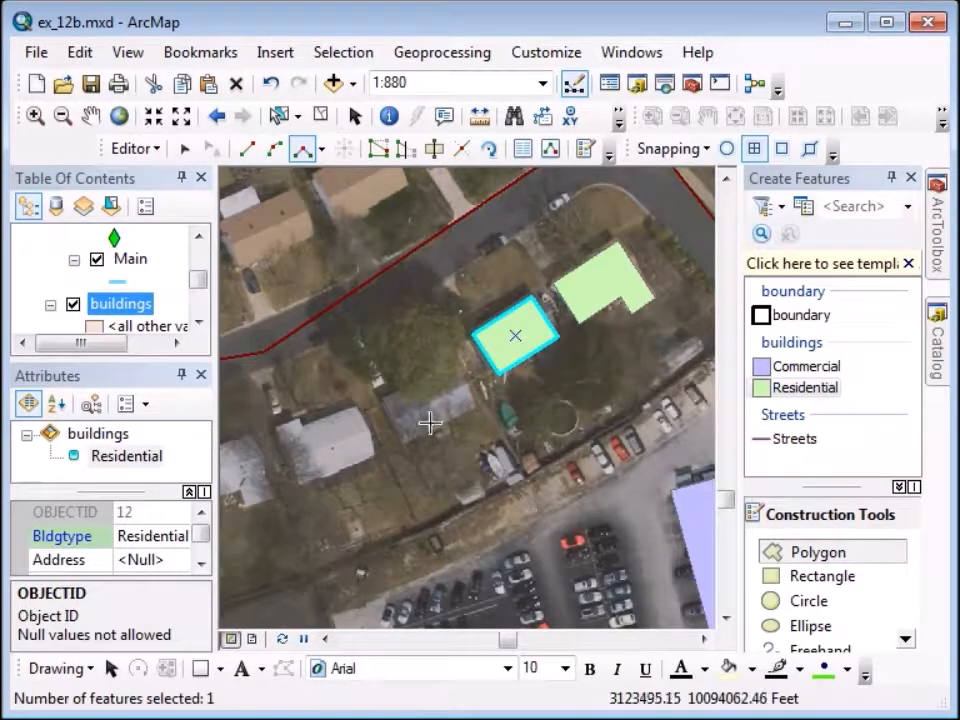
pyautogui.click(384, 398)
pyautogui.click(453, 370)
pyautogui.click(471, 411)
pyautogui.rightClick(403, 444)
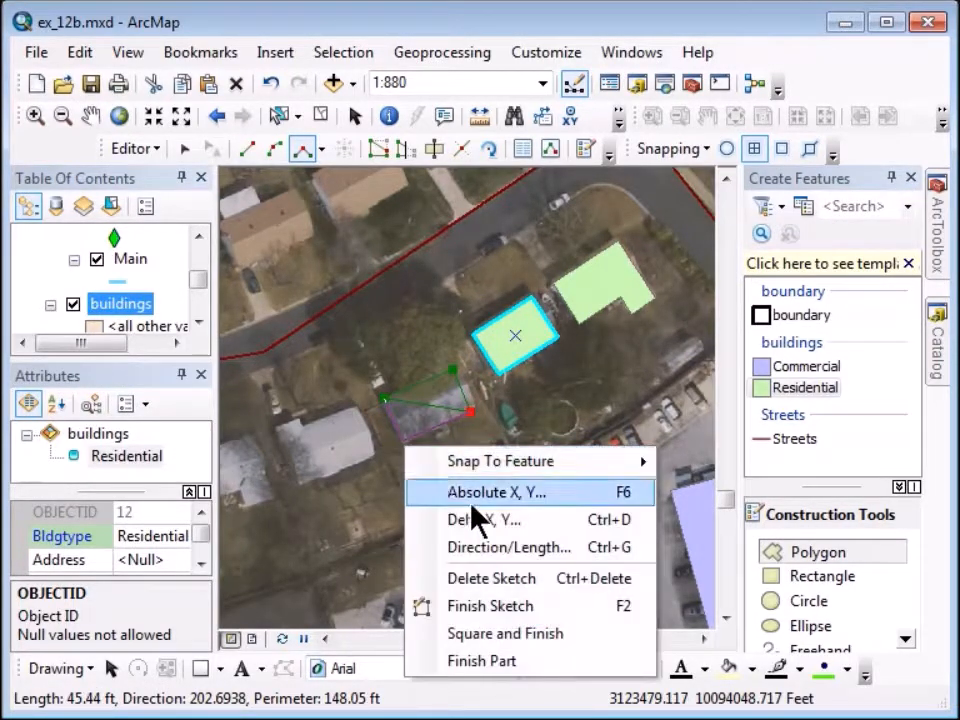
pyautogui.click(497, 634)
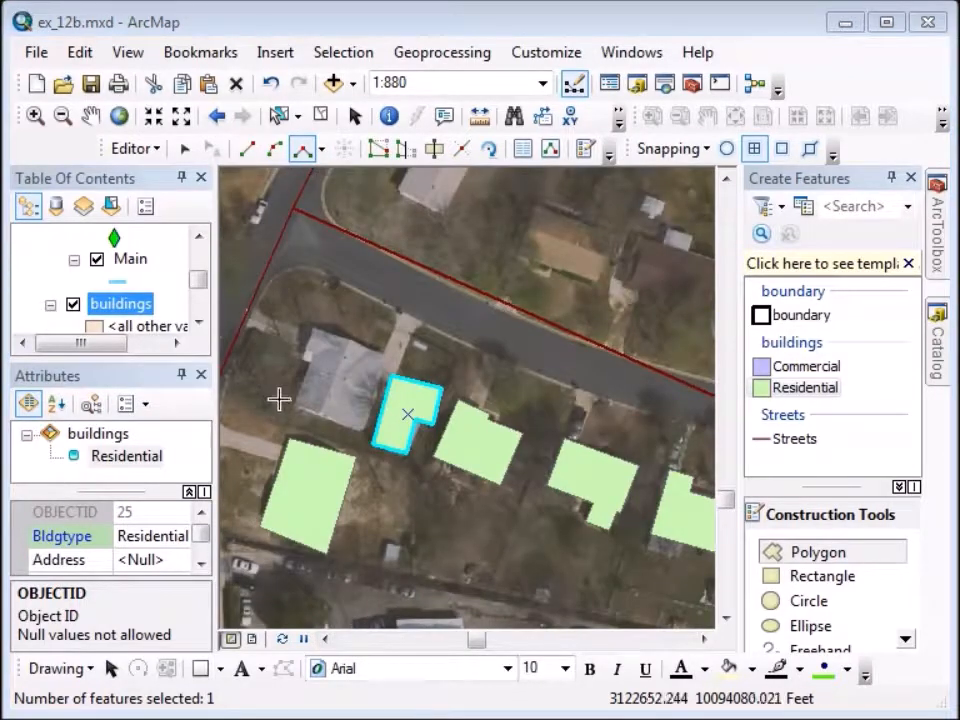
# Trace the corner house by the road as a squared Residential polygon.
pyautogui.click(291, 406)
pyautogui.click(355, 430)
pyautogui.click(373, 381)
pyautogui.click(383, 357)
pyautogui.click(315, 330)
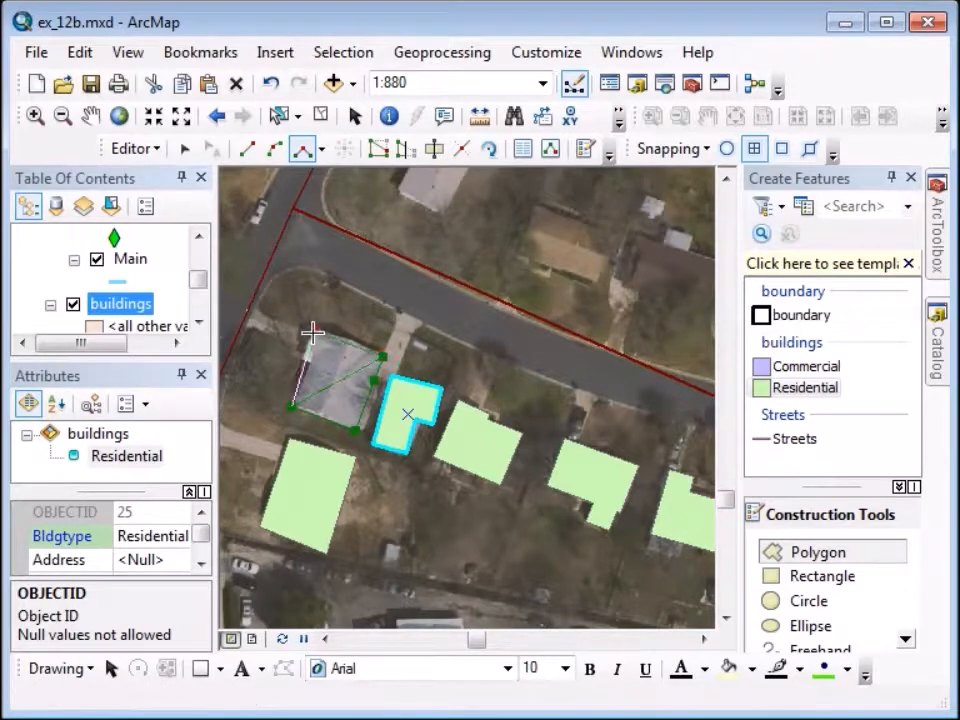
pyautogui.click(303, 358)
pyautogui.rightClick(315, 369)
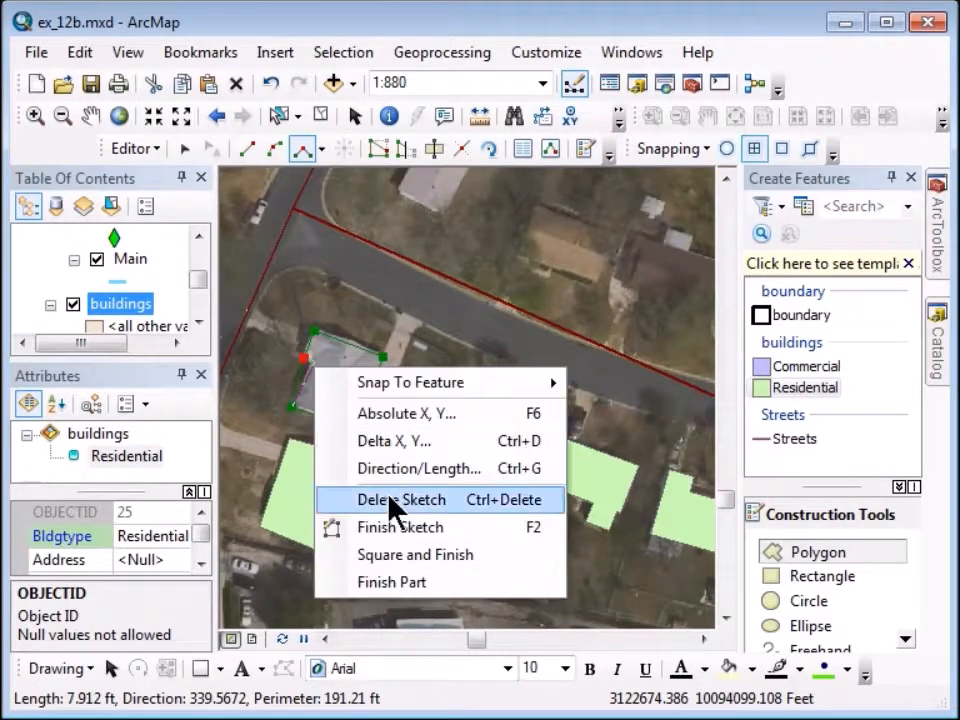
pyautogui.click(398, 555)
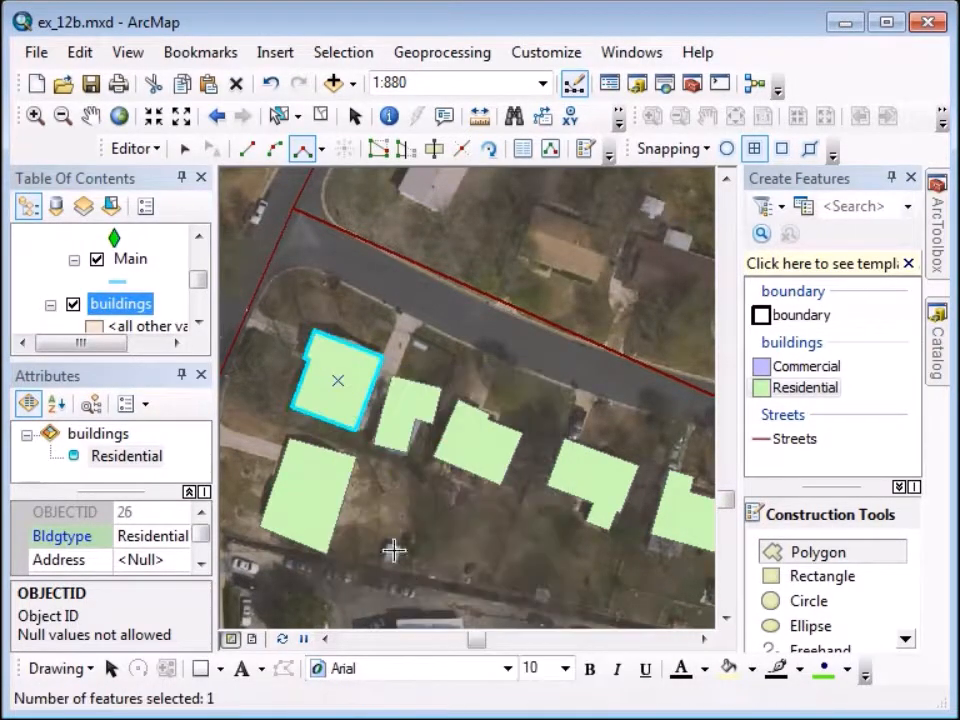
# Save all the building edits from the Editor menu.
pyautogui.click(148, 152)
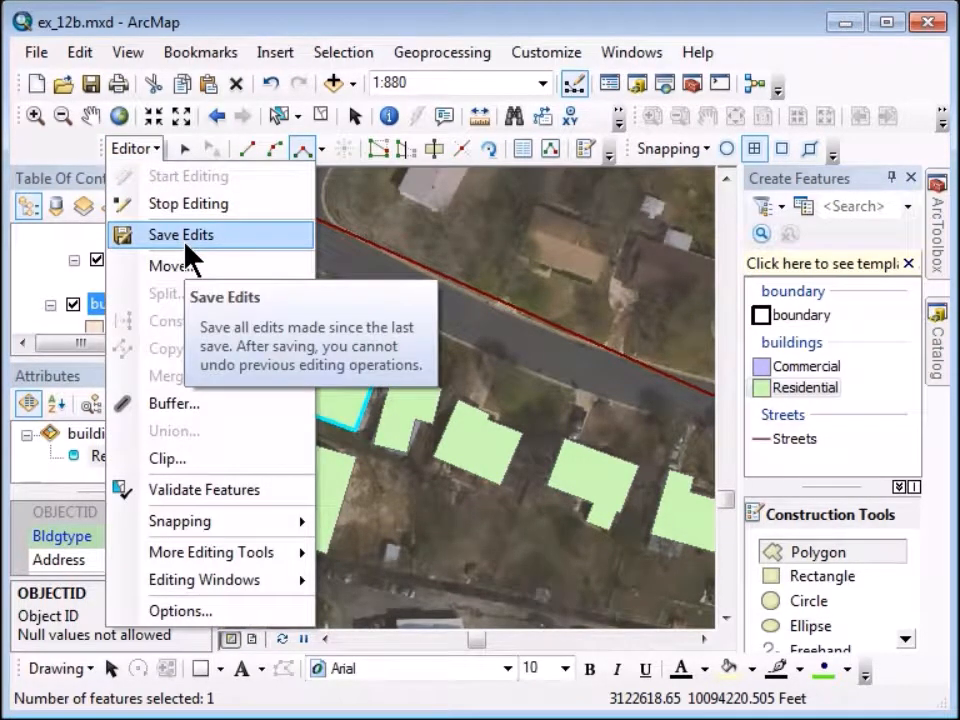
pyautogui.click(185, 249)
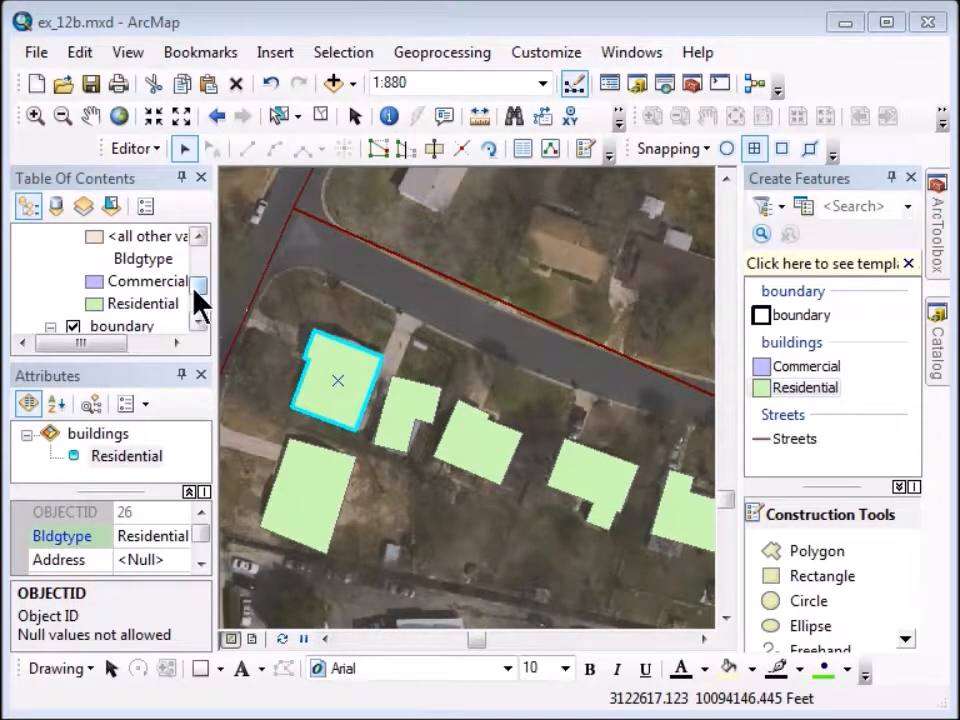
pyautogui.moveTo(196, 289); pyautogui.dragTo(201, 253)
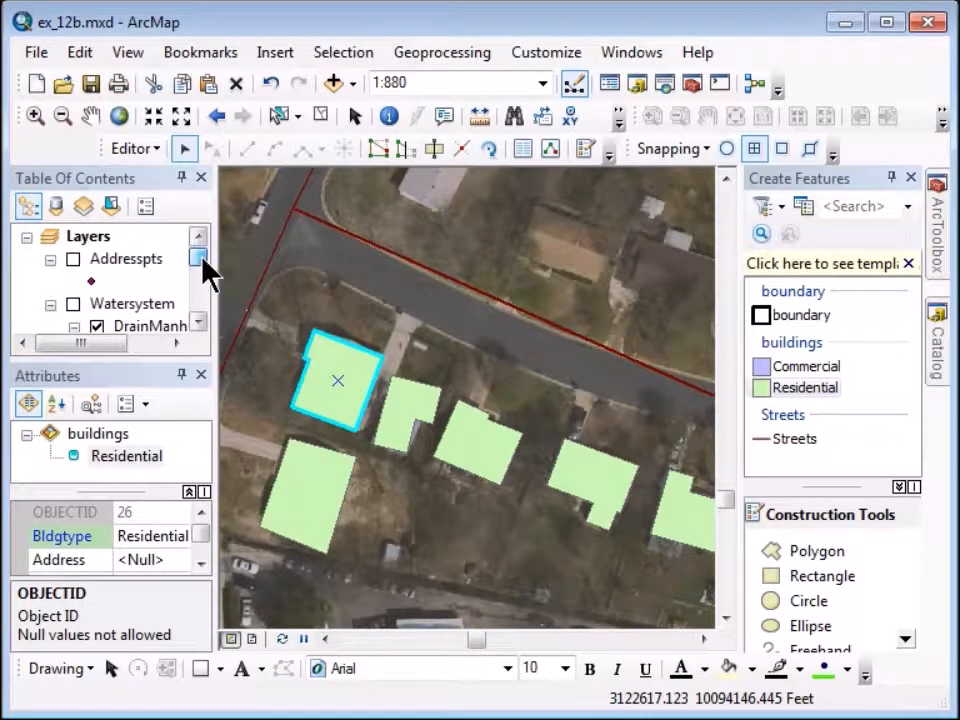
# Turn on labels for the Addresspts layer with 10-pt label text.
pyautogui.click(123, 259)
pyautogui.doubleClick(124, 261)
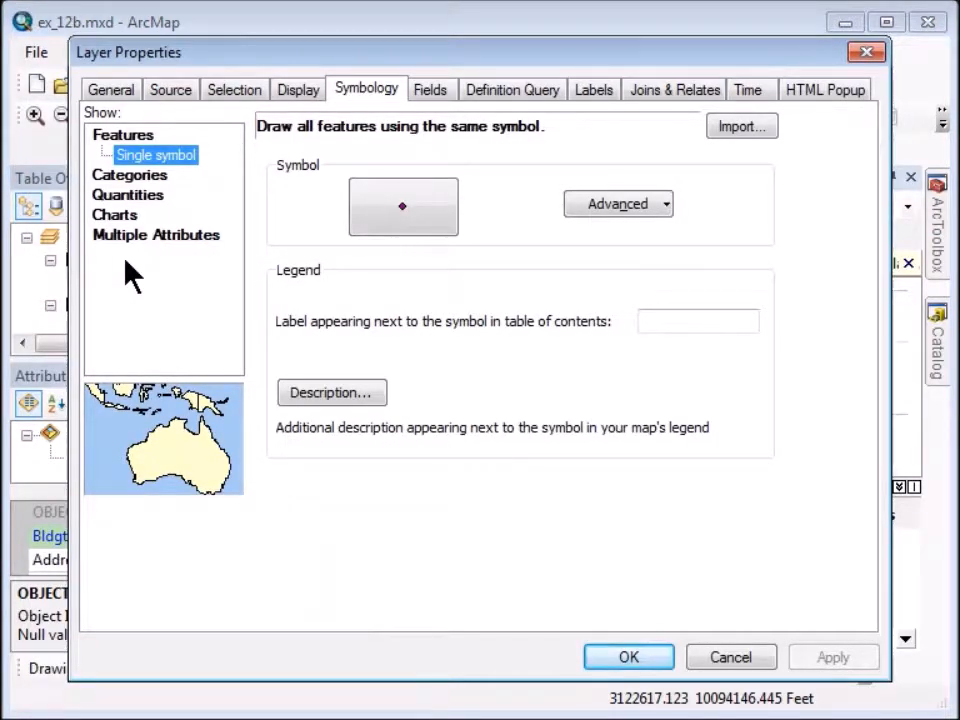
pyautogui.click(594, 92)
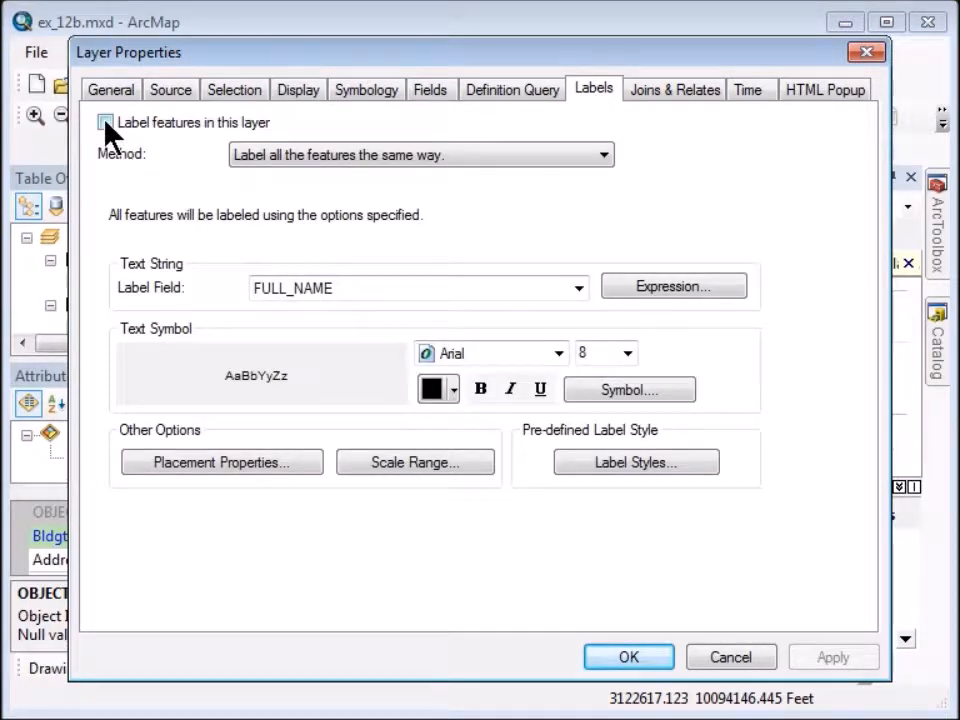
pyautogui.click(106, 122)
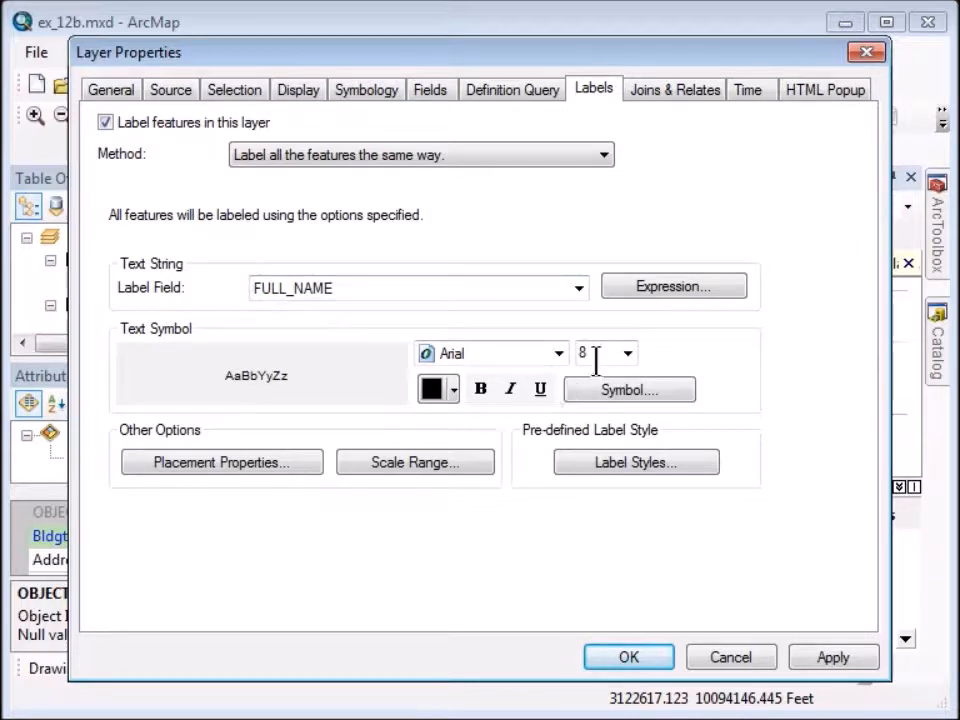
pyautogui.click(627, 353)
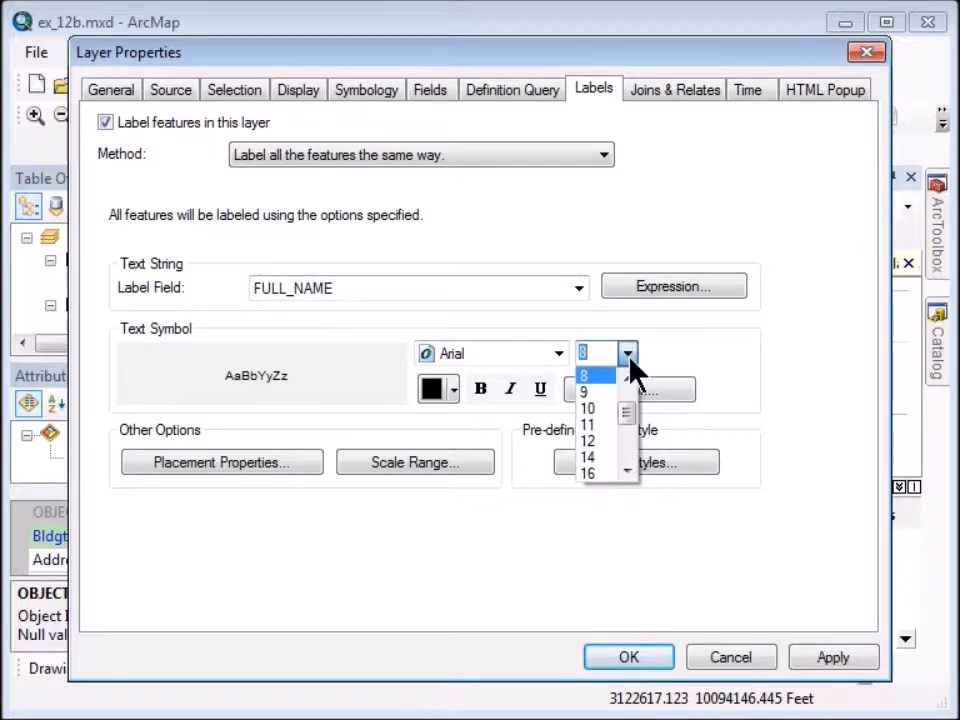
pyautogui.click(615, 418)
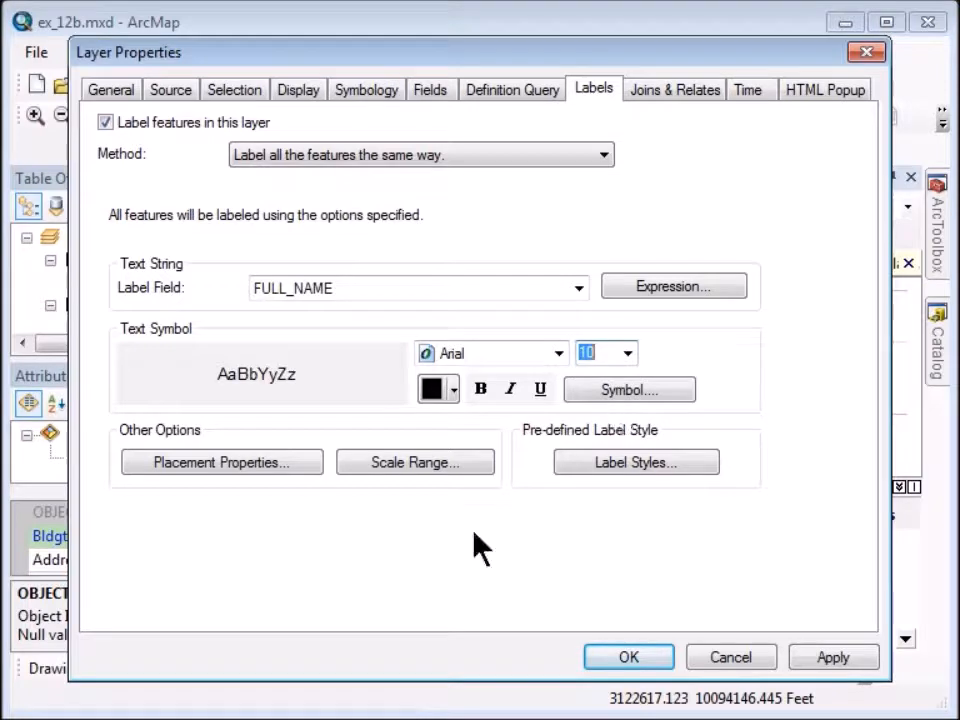
# Give the address labels a size 2 halo mask and apply the layer settings.
pyautogui.click(602, 394)
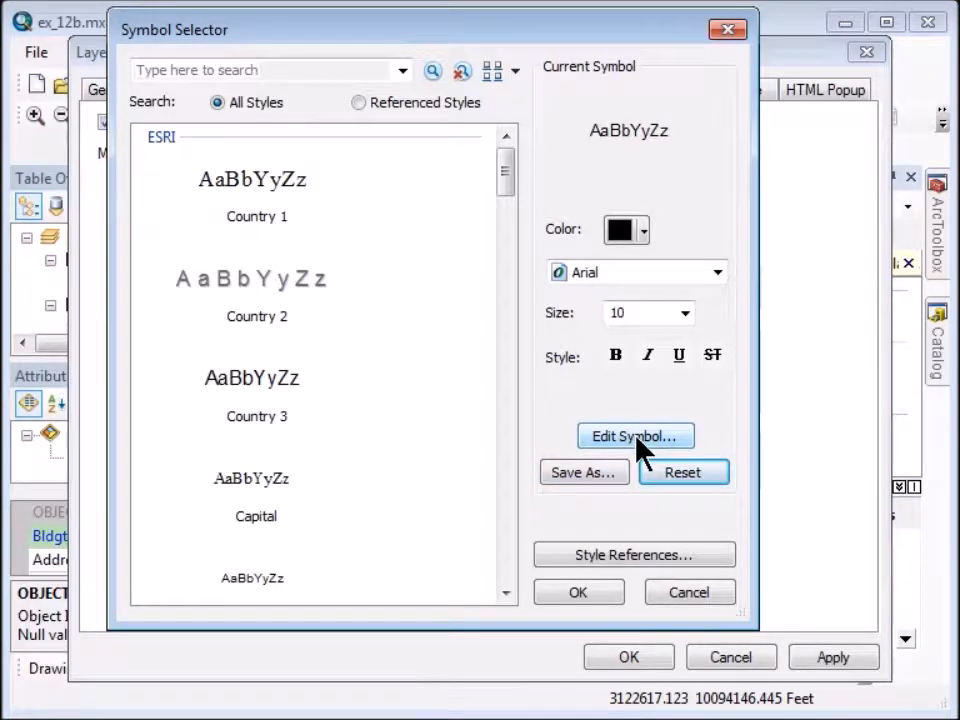
pyautogui.click(637, 440)
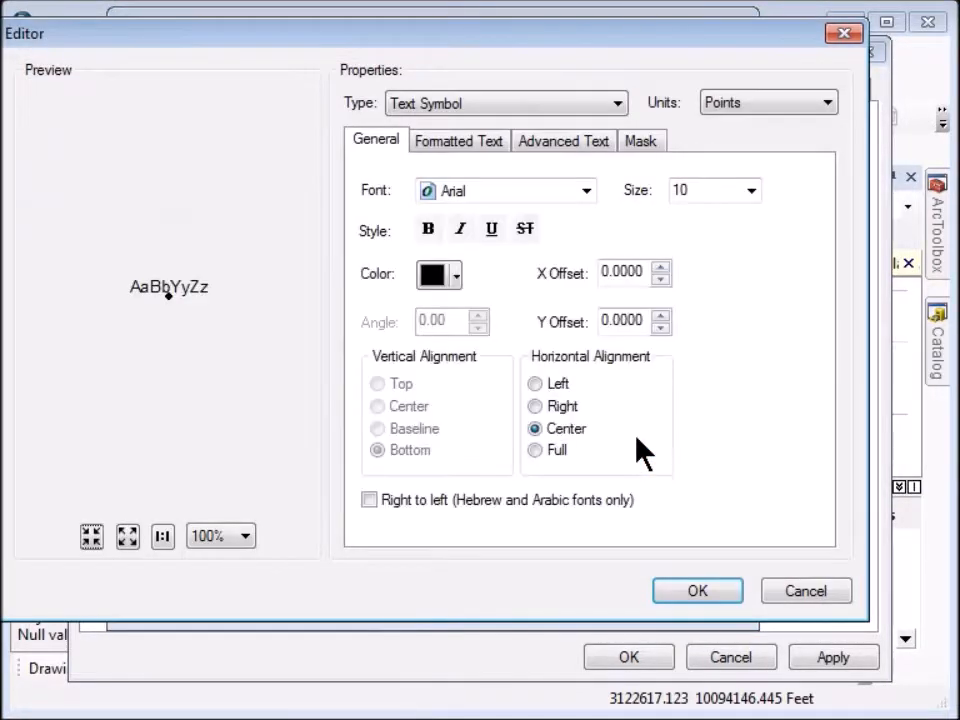
pyautogui.click(641, 146)
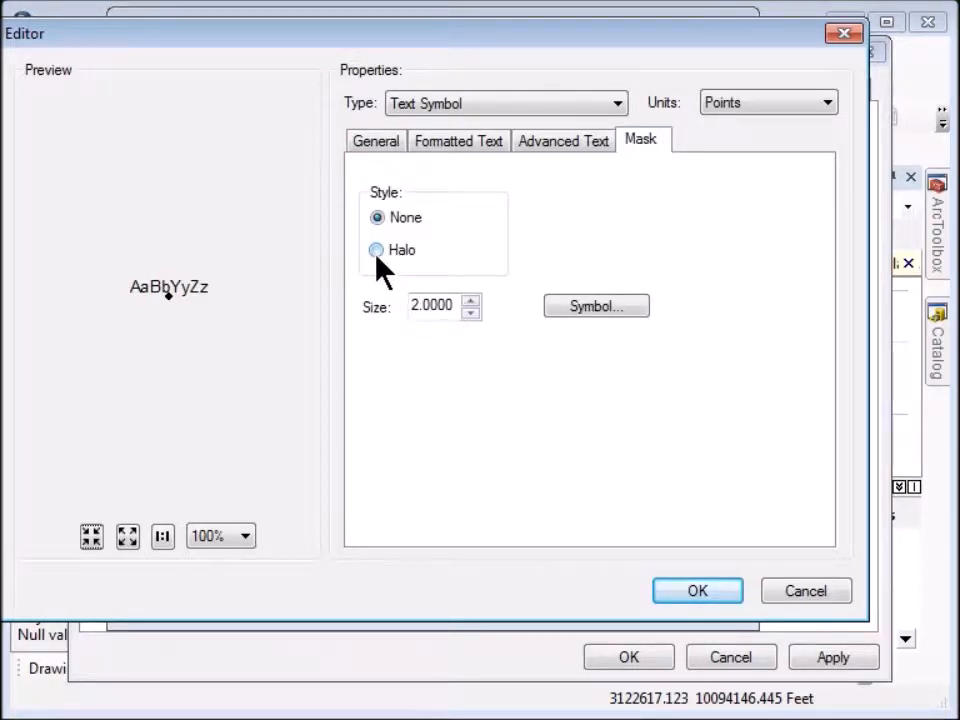
pyautogui.click(377, 252)
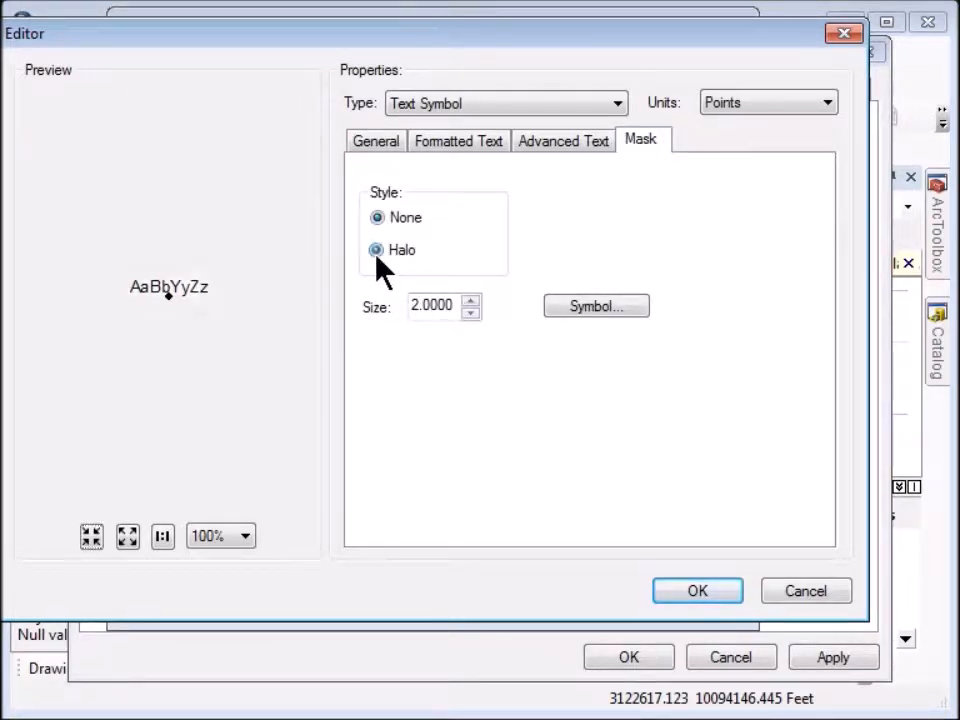
pyautogui.click(685, 596)
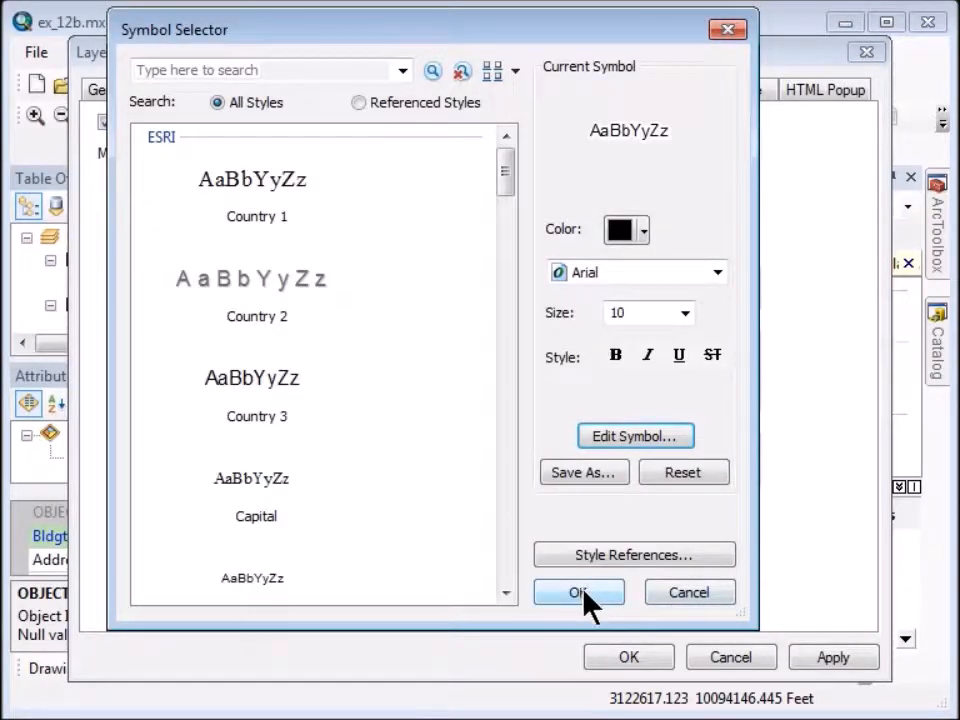
pyautogui.click(580, 592)
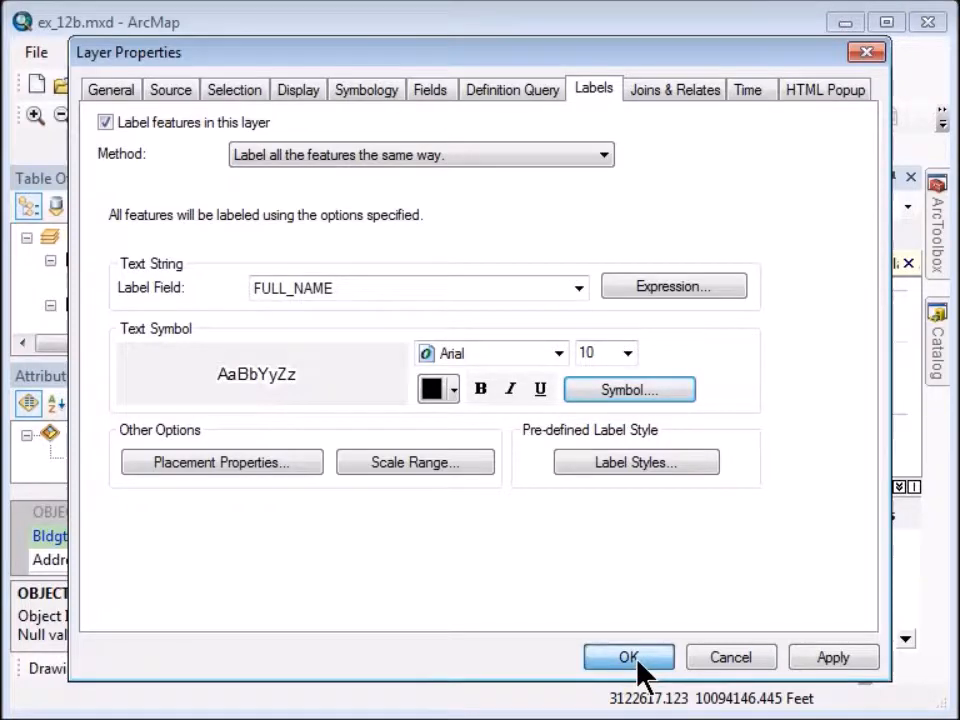
pyautogui.click(630, 658)
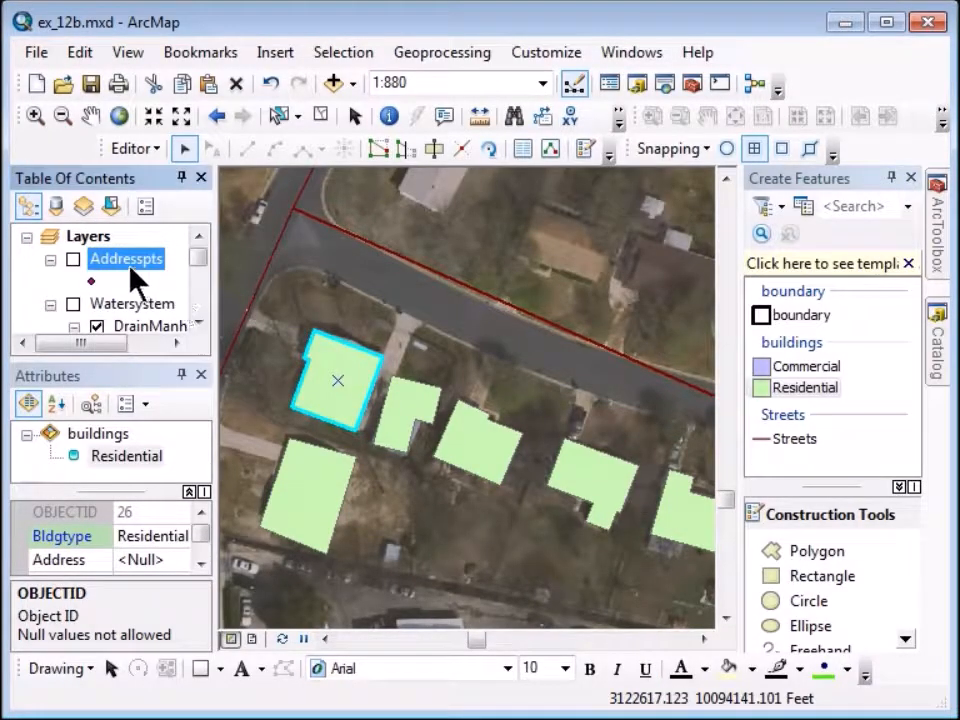
# Make buildings the only selectable layer in the Table of Contents.
pyautogui.click(199, 321)
pyautogui.click(199, 321)
pyautogui.click(200, 321)
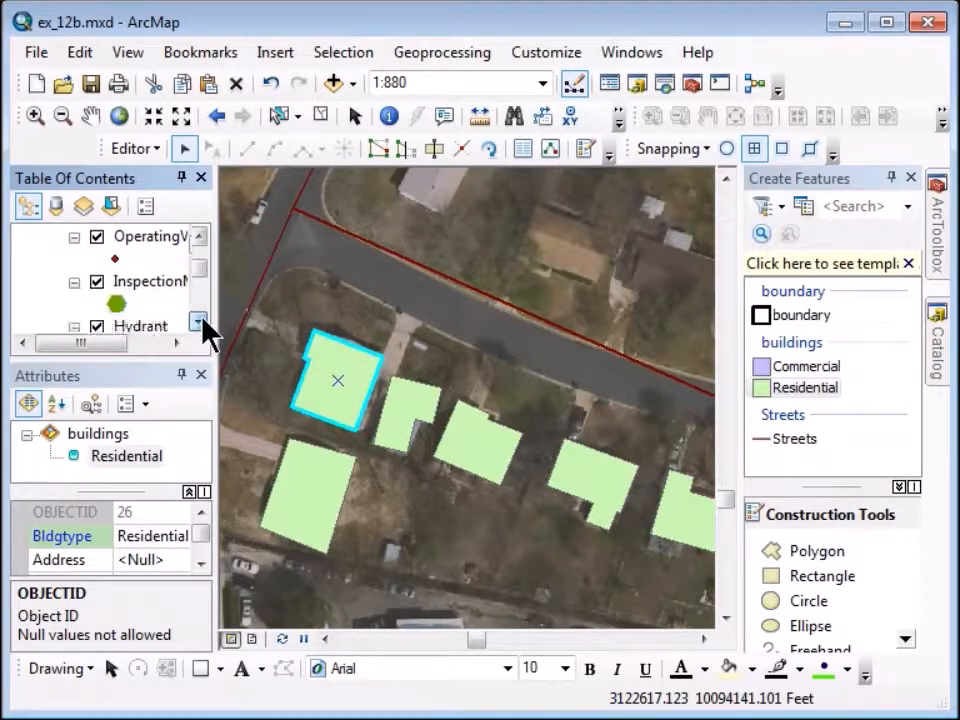
pyautogui.click(200, 321)
pyautogui.doubleClick(200, 321)
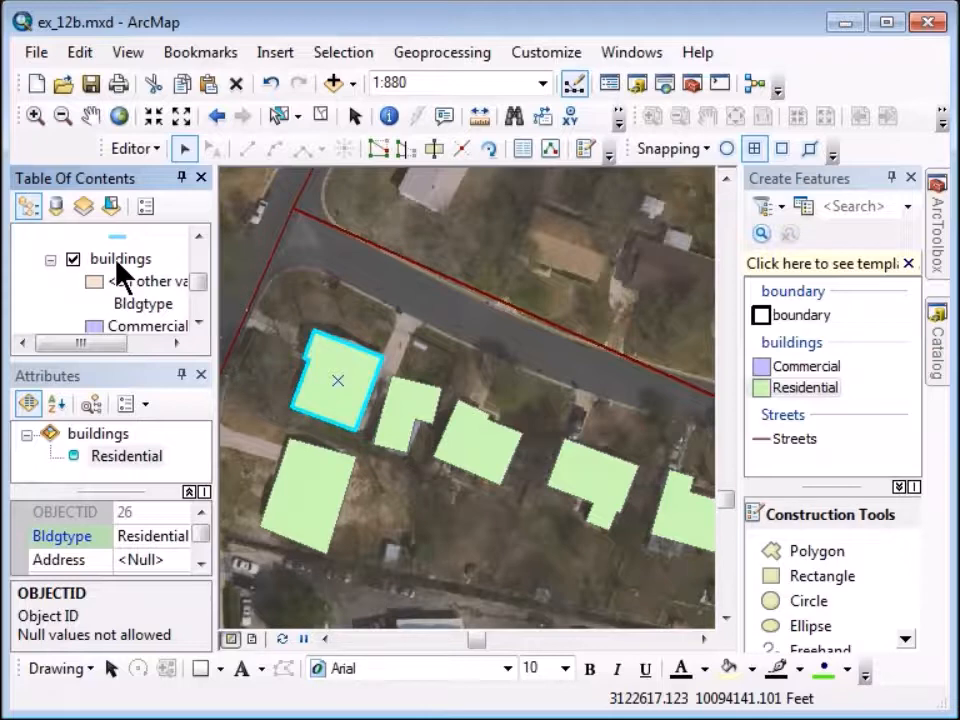
pyautogui.rightClick(117, 264)
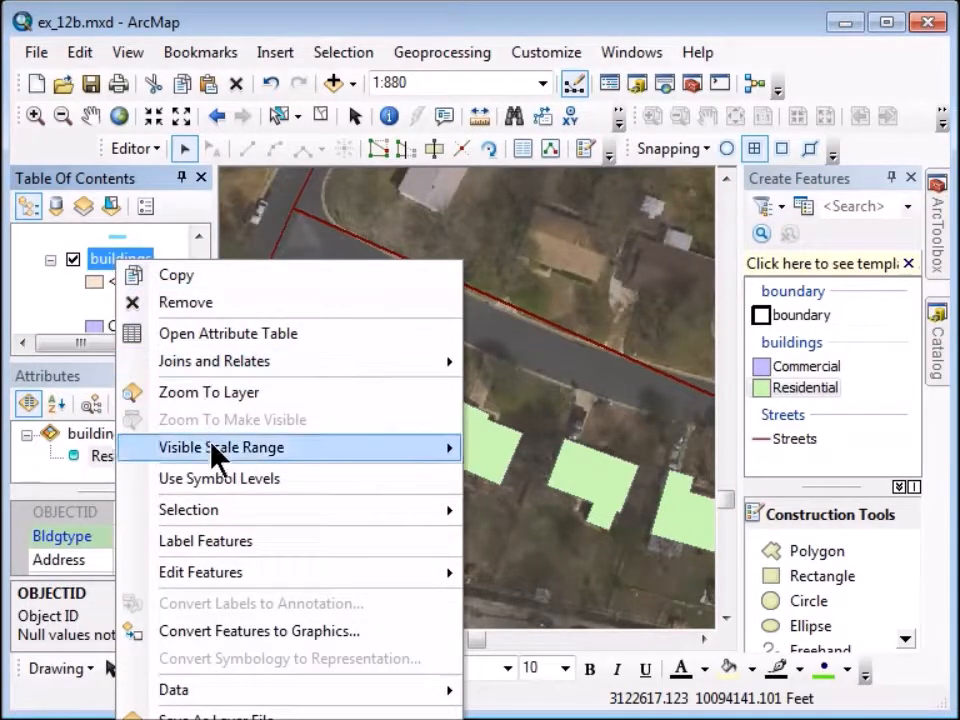
pyautogui.moveTo(226, 512)
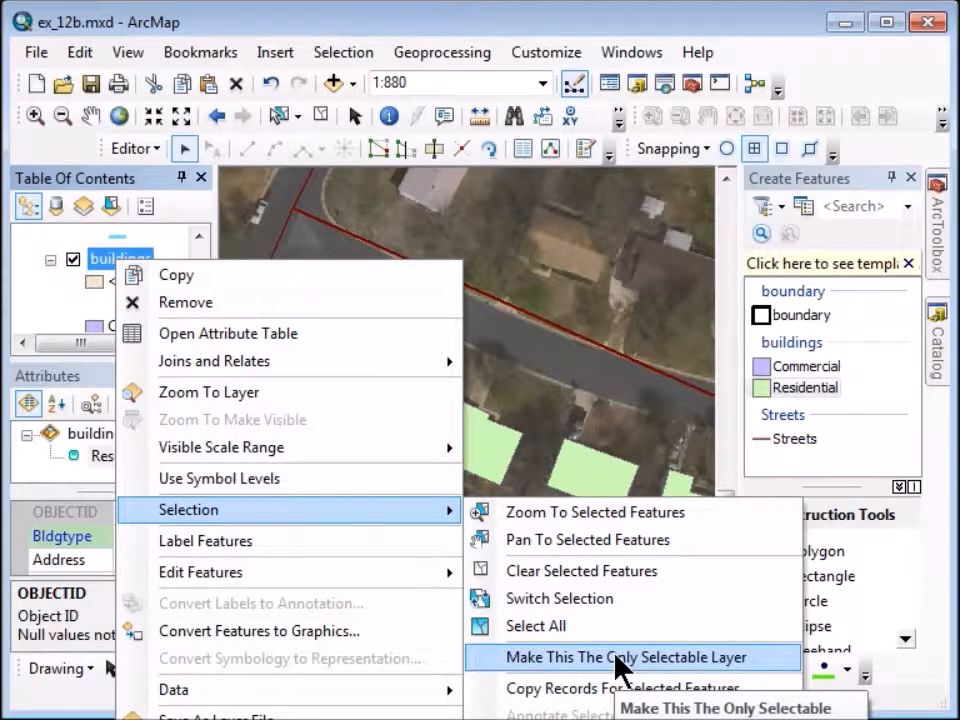
pyautogui.click(617, 658)
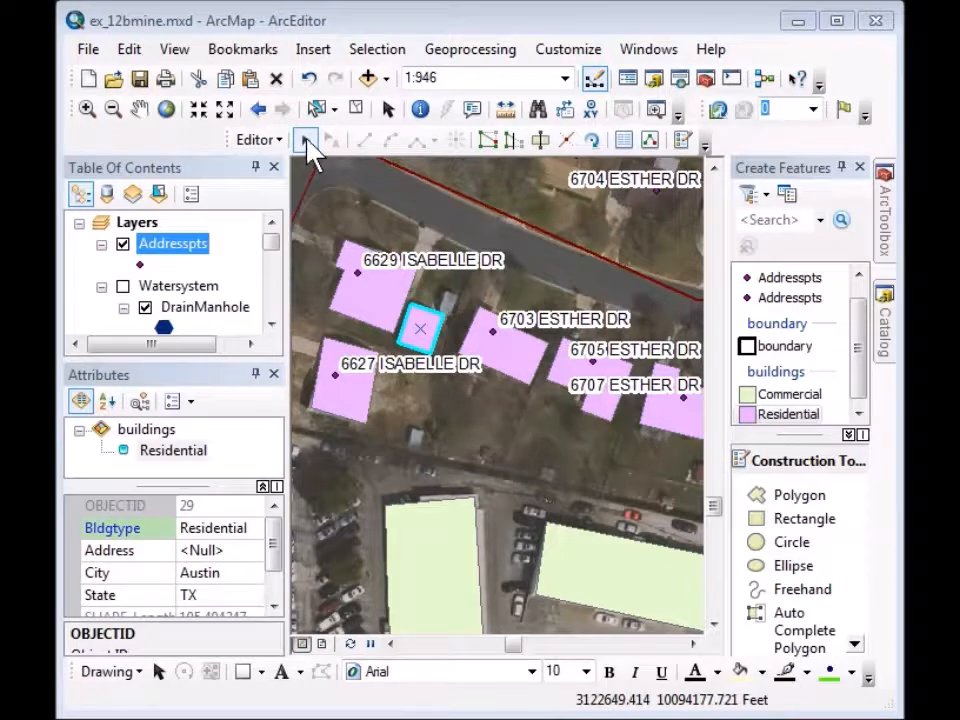
# Select the buildings beside the ISABELLE DR labels and paste the shared street address into all of them.
pyautogui.click(308, 142)
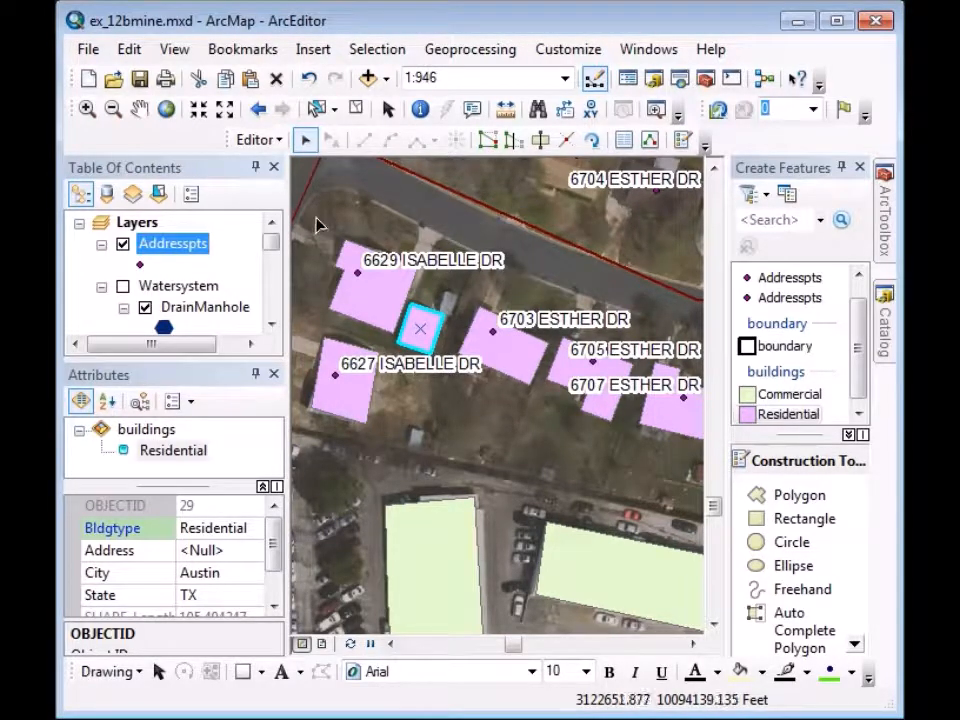
pyautogui.moveTo(316, 218); pyautogui.dragTo(430, 443)
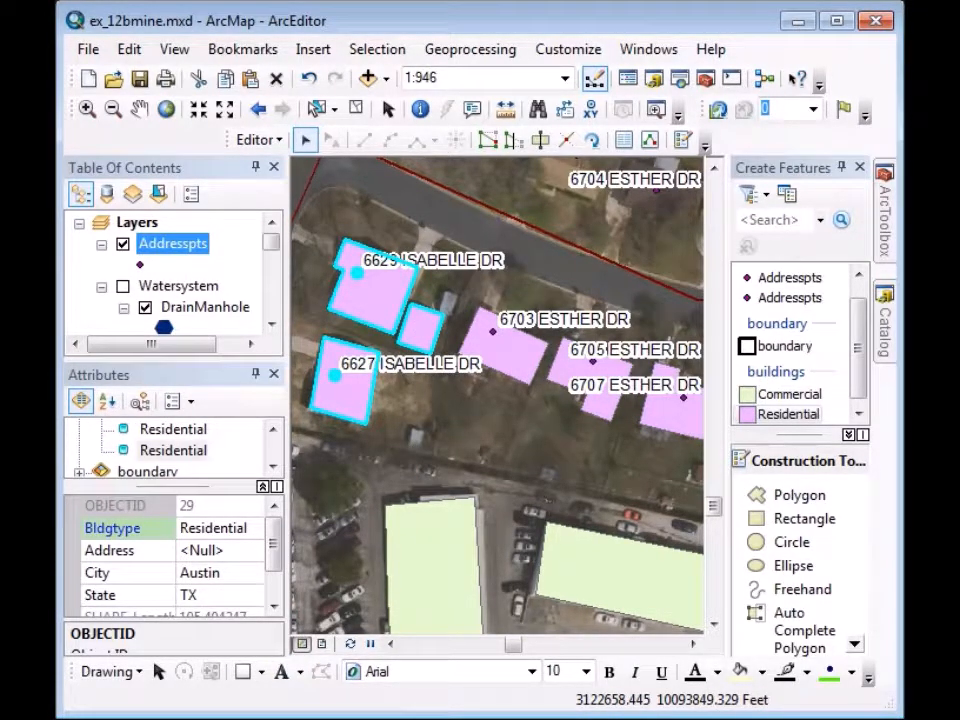
pyautogui.click(271, 430)
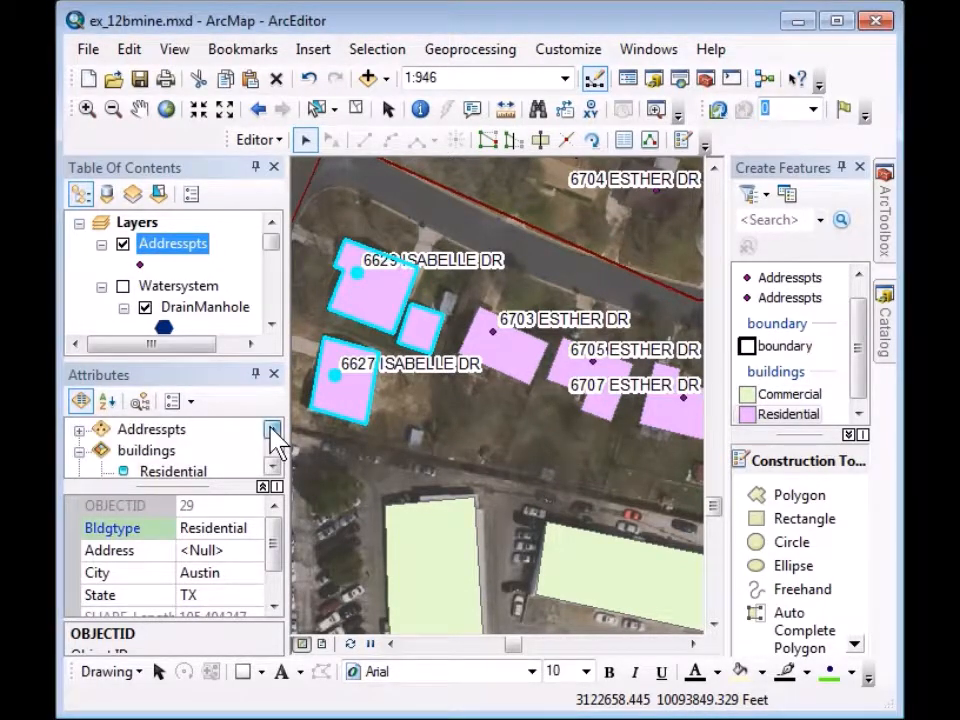
pyautogui.click(148, 452)
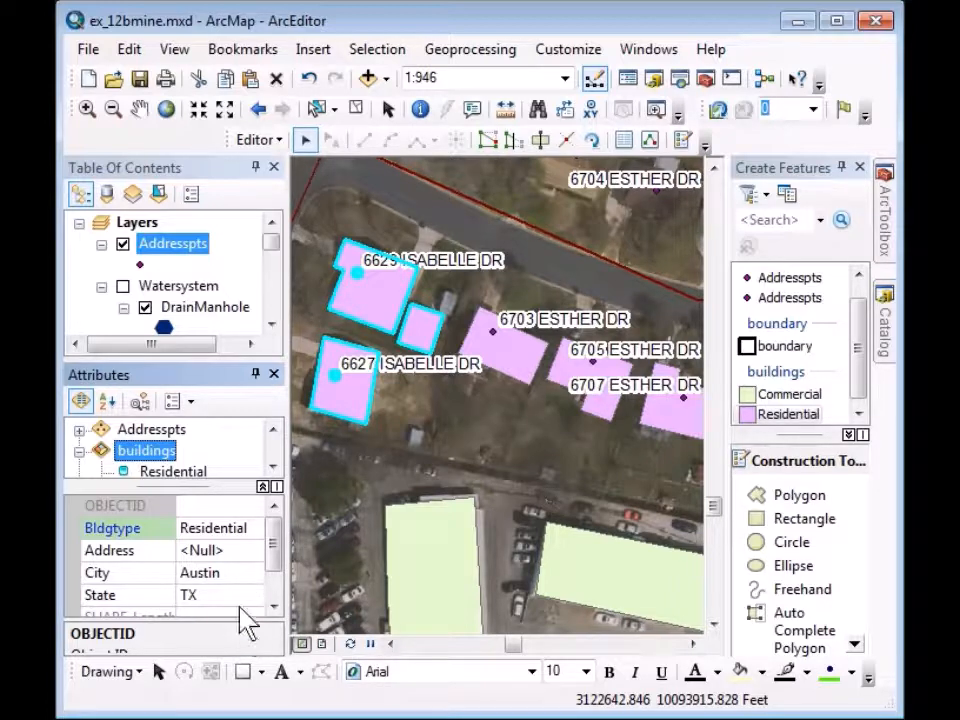
pyautogui.click(205, 551)
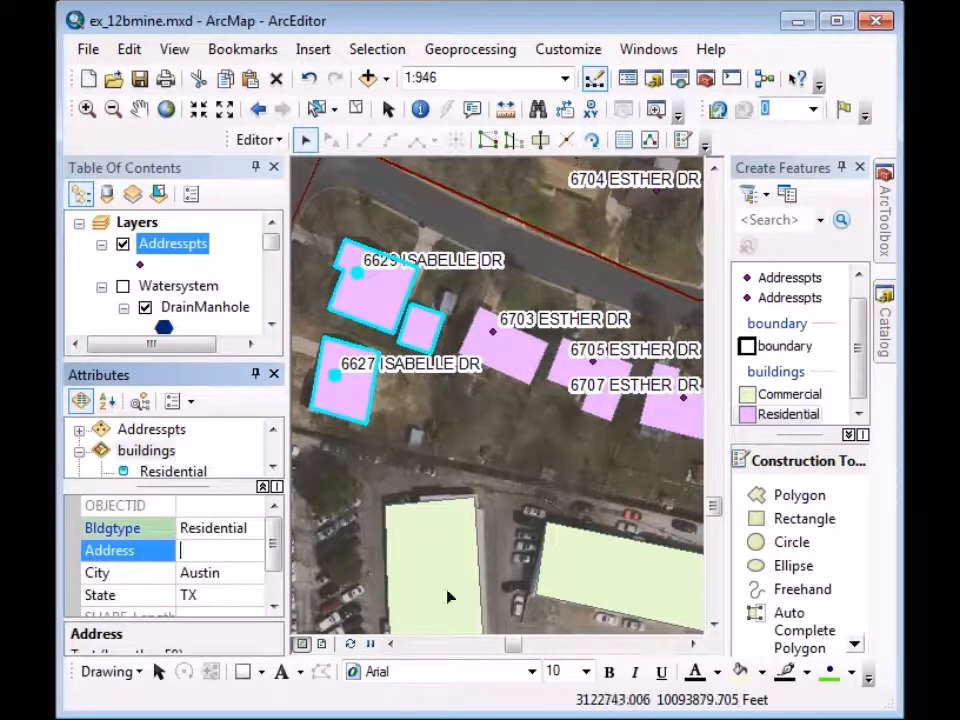
pyautogui.hotkey('ctrl', 'v')
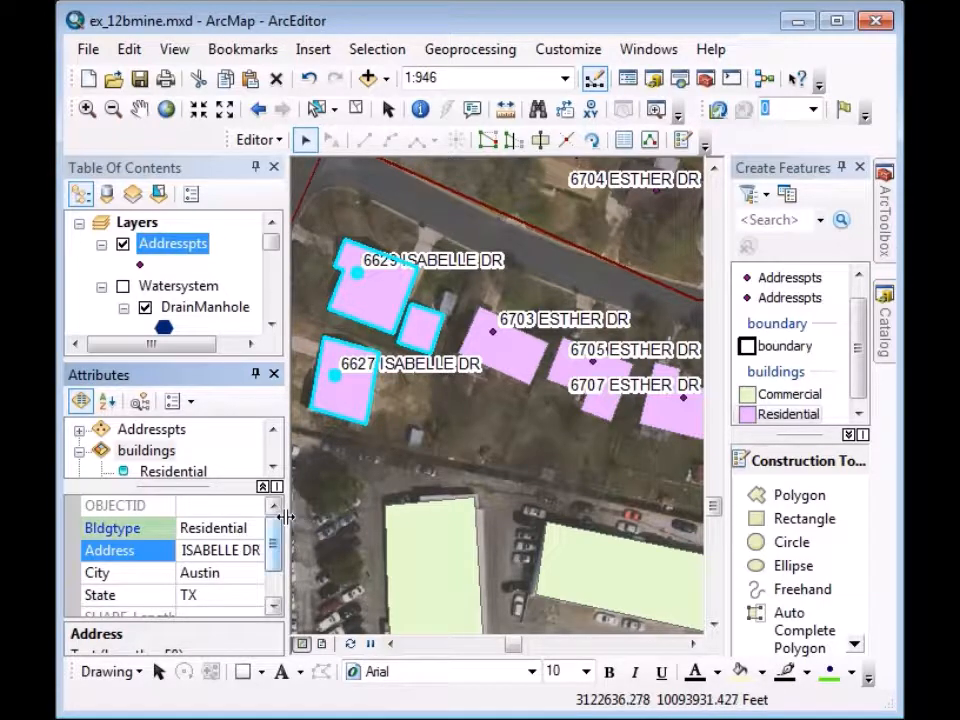
pyautogui.moveTo(289, 514); pyautogui.dragTo(332, 519)
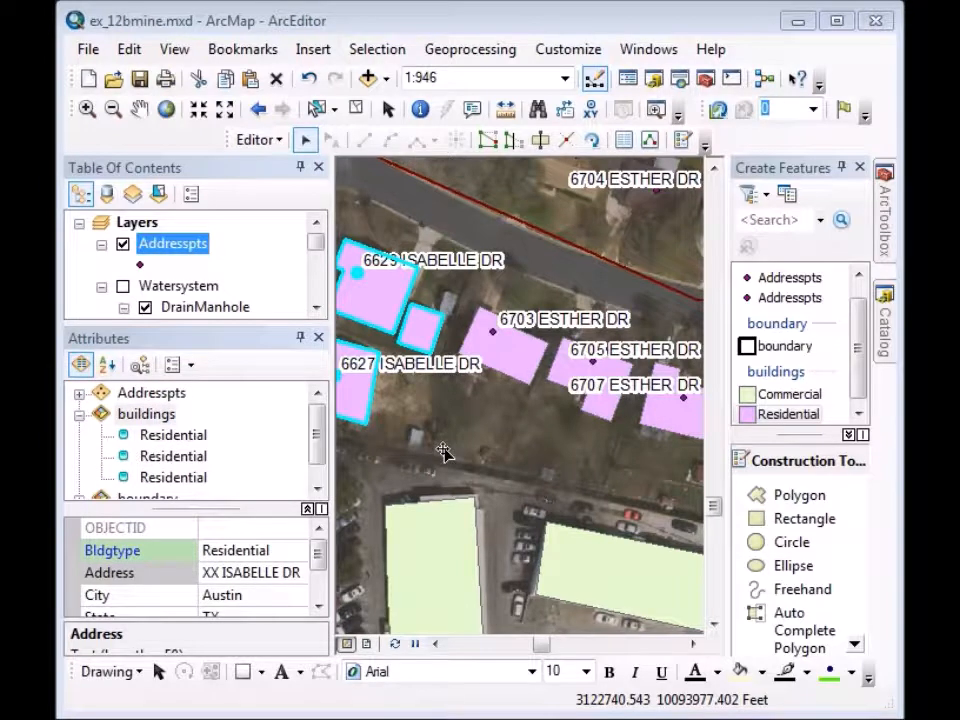
pyautogui.click(184, 442)
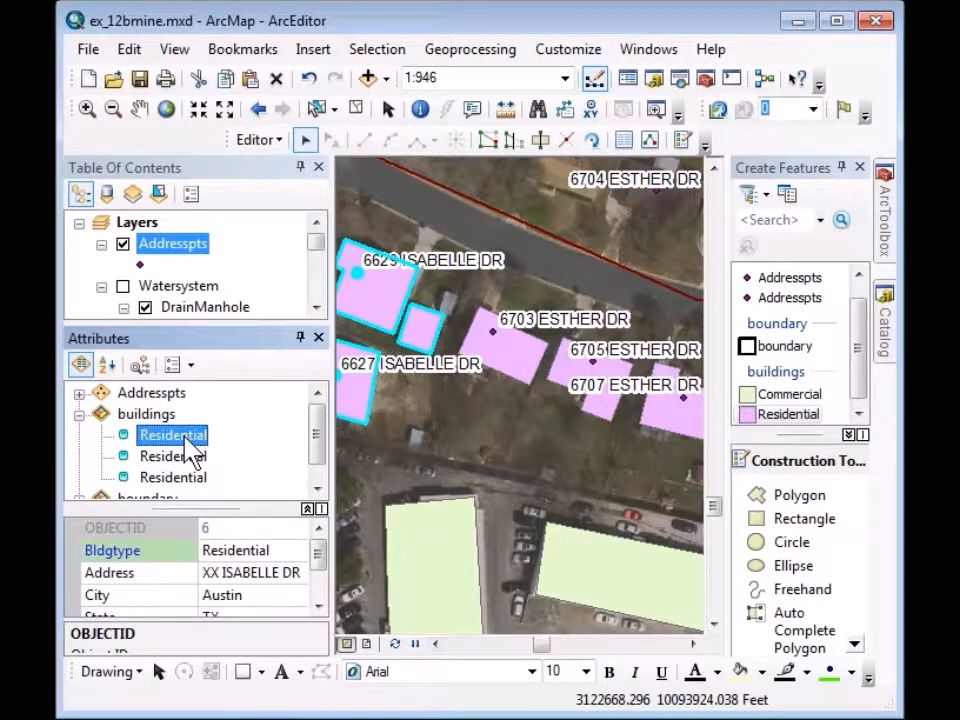
pyautogui.click(184, 442)
pyautogui.click(184, 442)
pyautogui.click(205, 571)
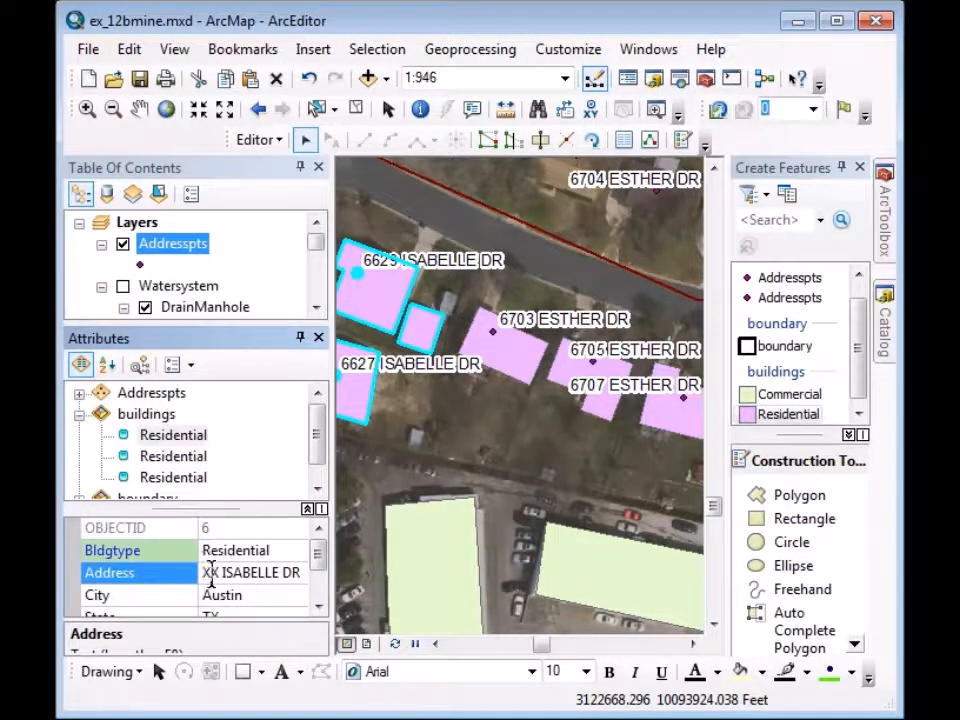
pyautogui.doubleClick(211, 572)
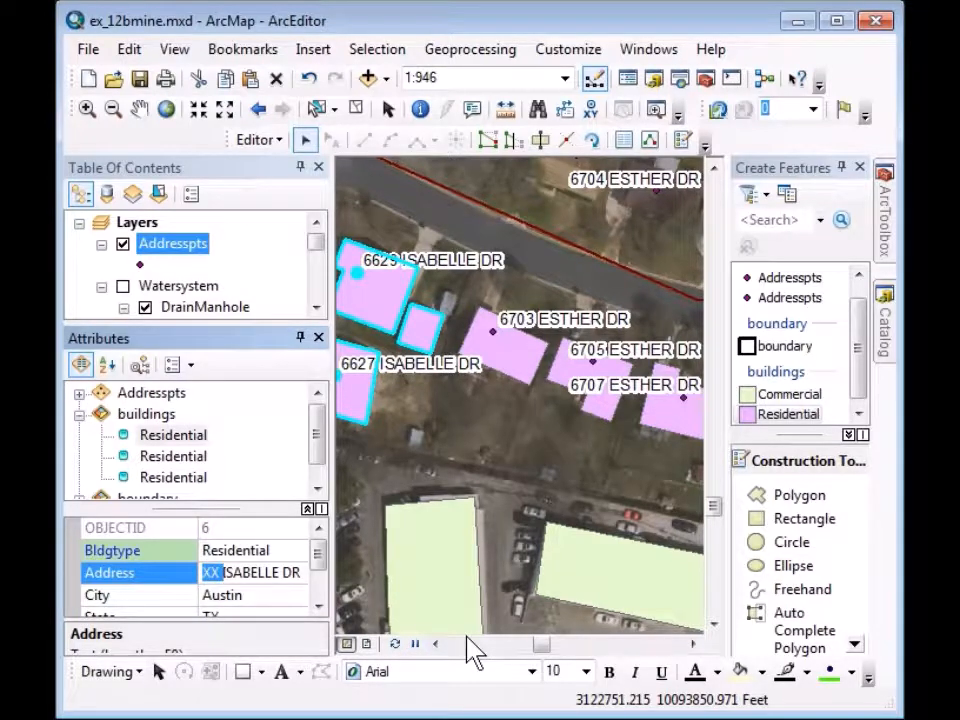
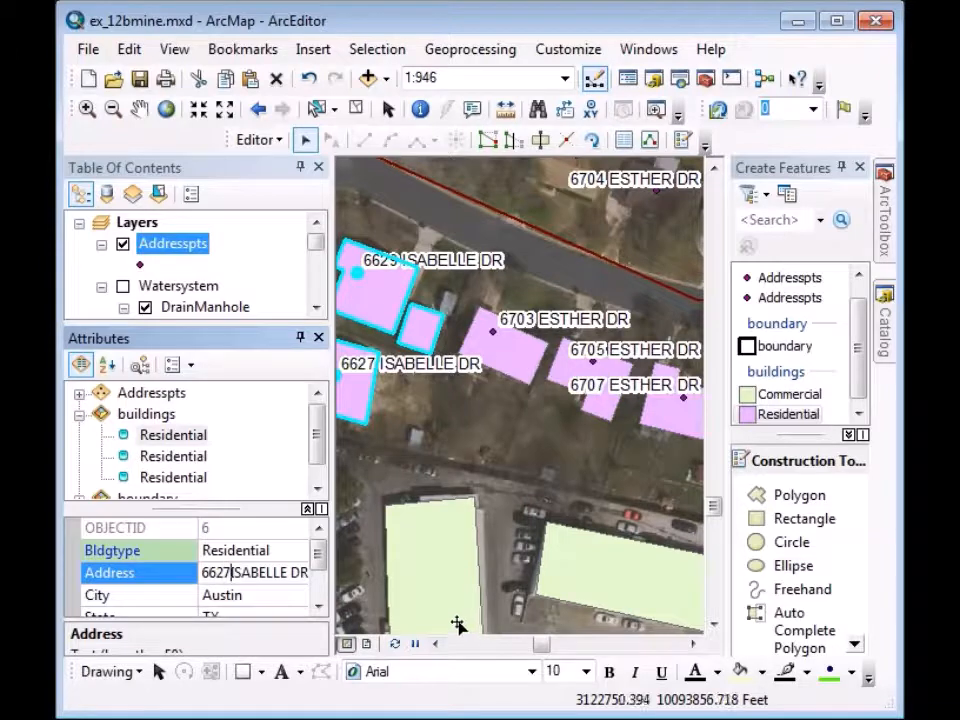
pyautogui.click(126, 455)
pyautogui.click(126, 455)
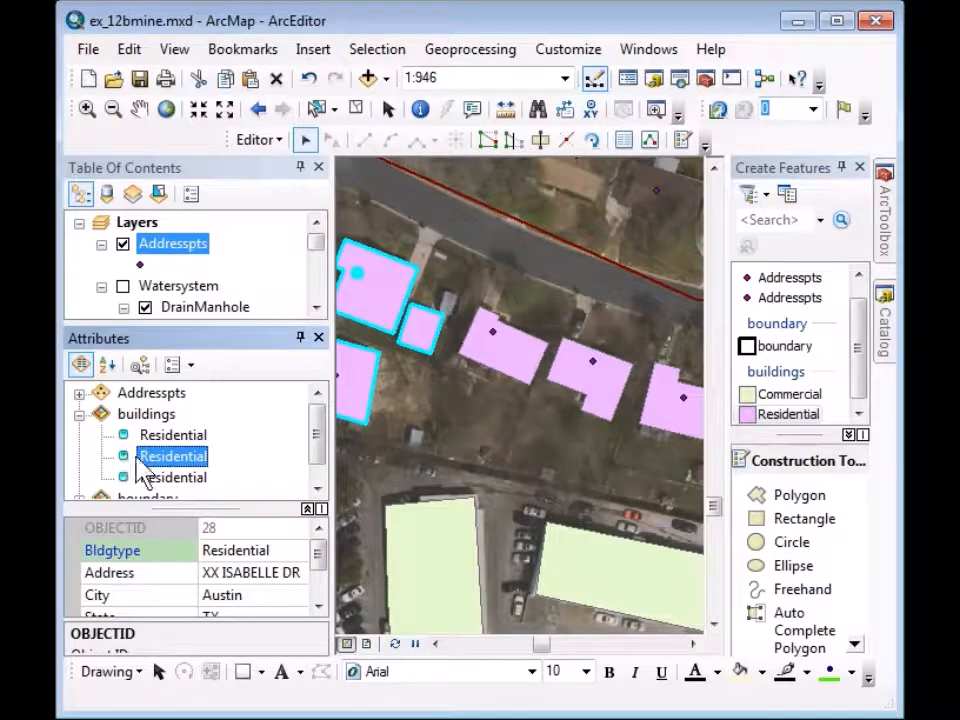
pyautogui.click(396, 645)
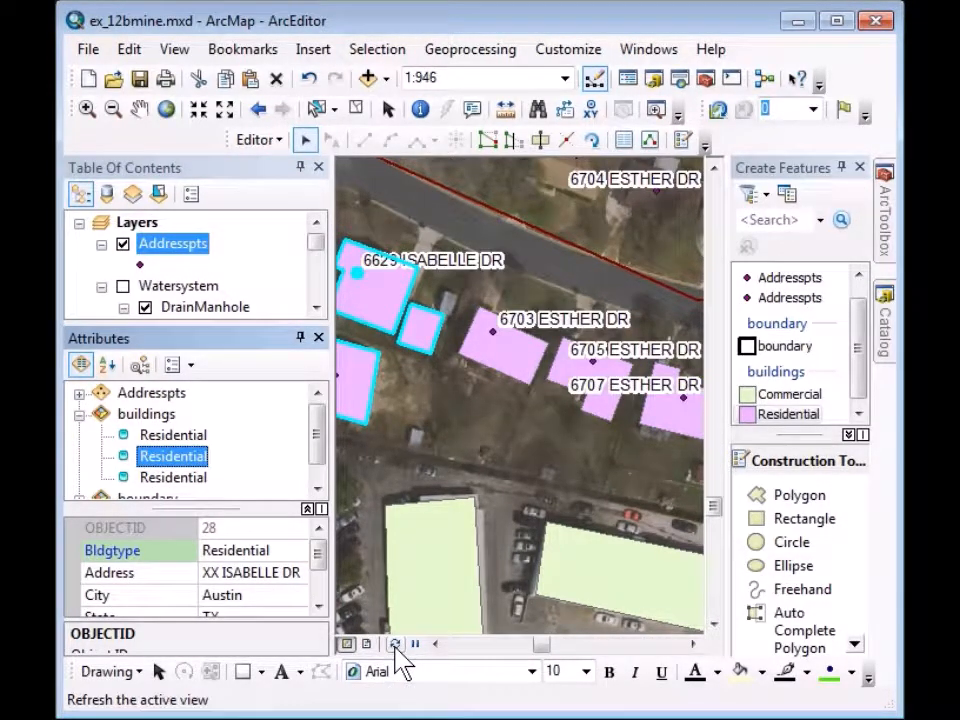
pyautogui.click(207, 571)
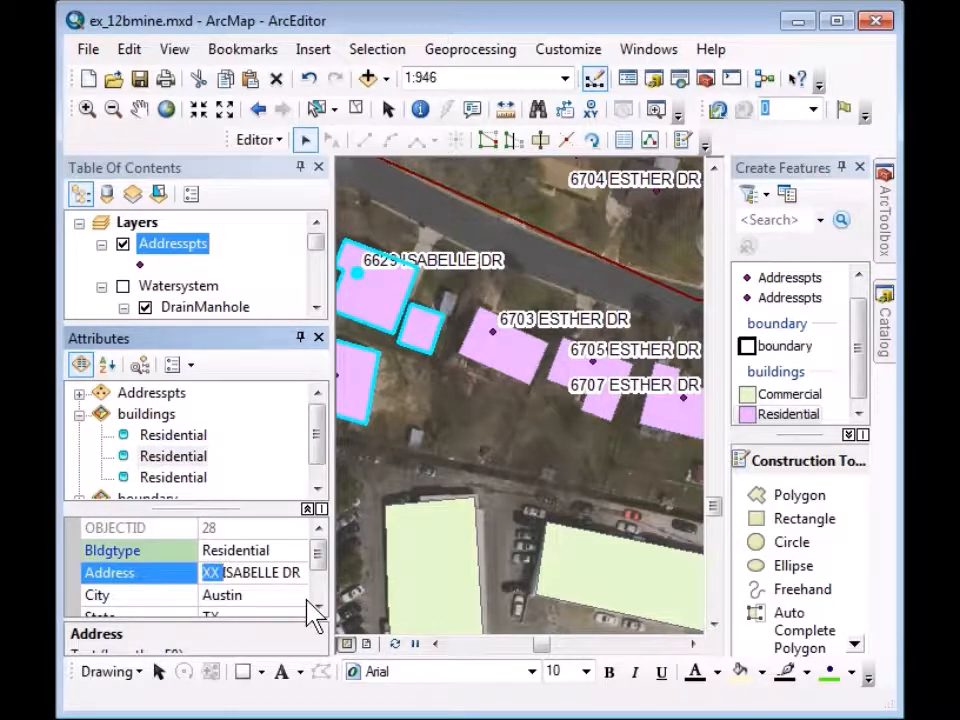
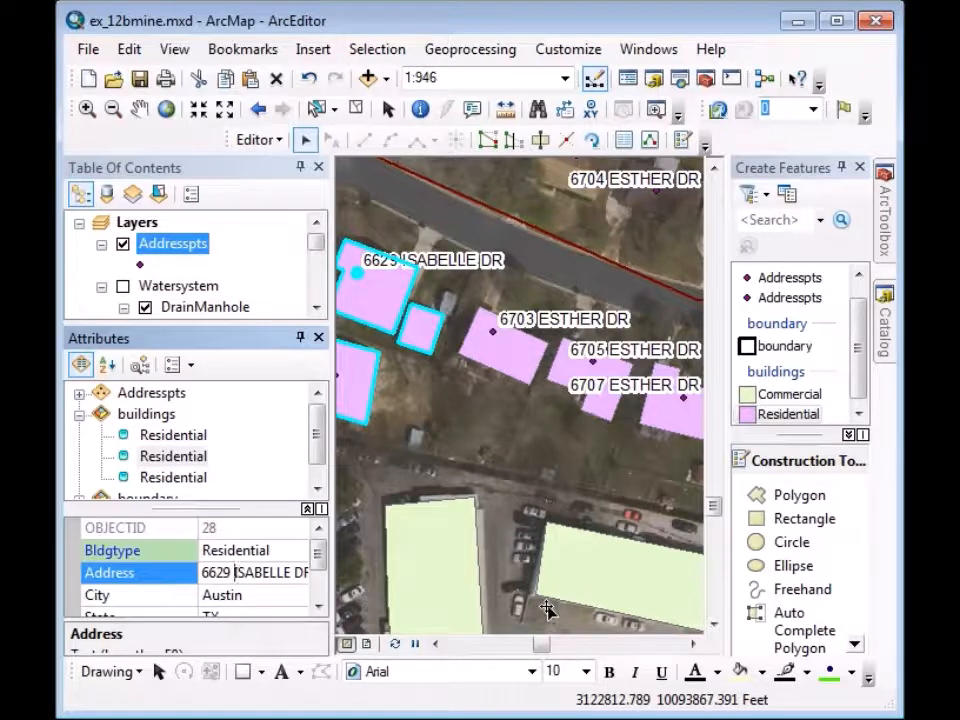
pyautogui.press('Return')
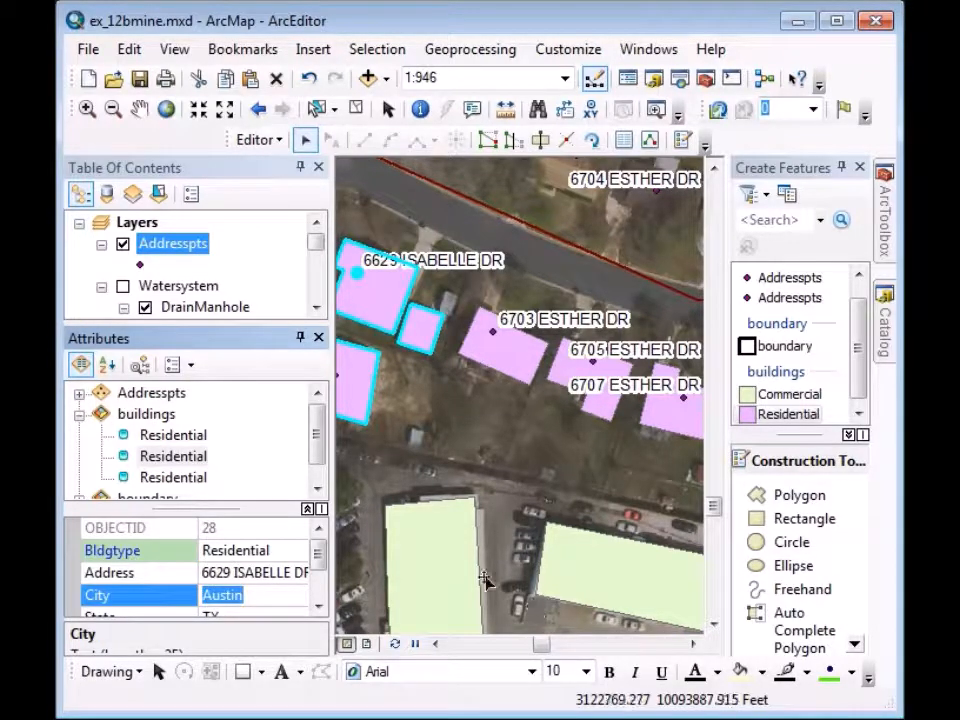
pyautogui.click(142, 479)
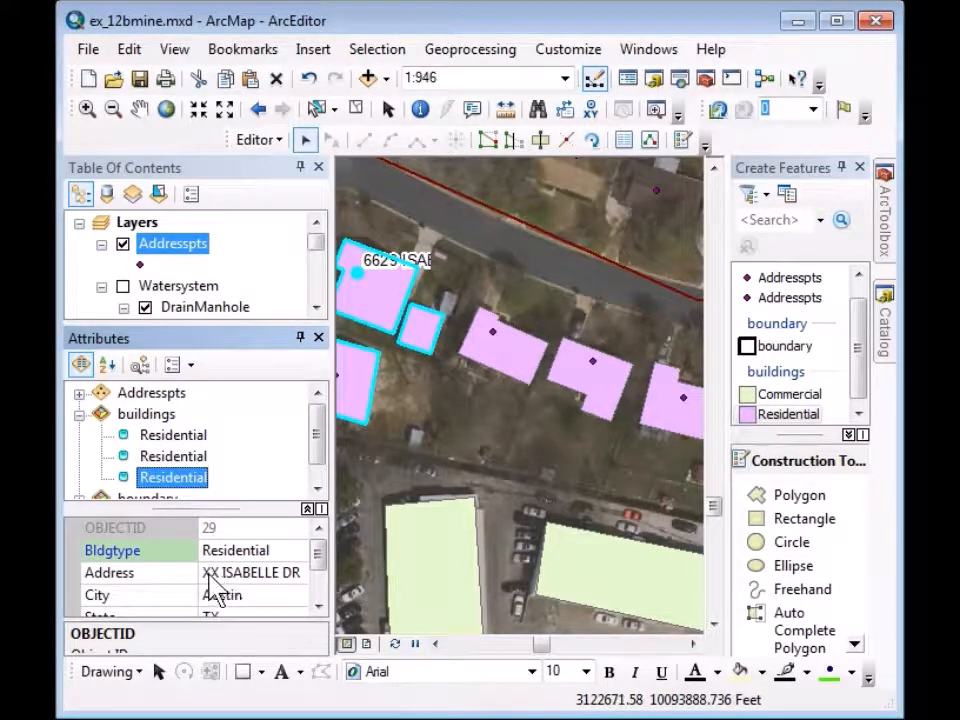
pyautogui.click(216, 571)
pyautogui.doubleClick(208, 572)
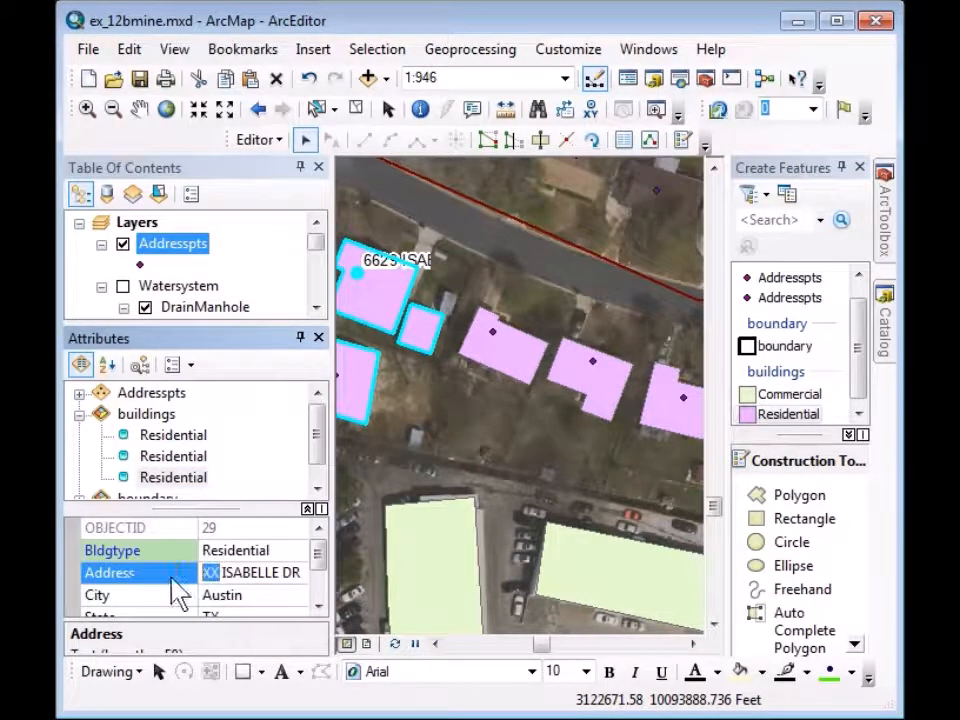
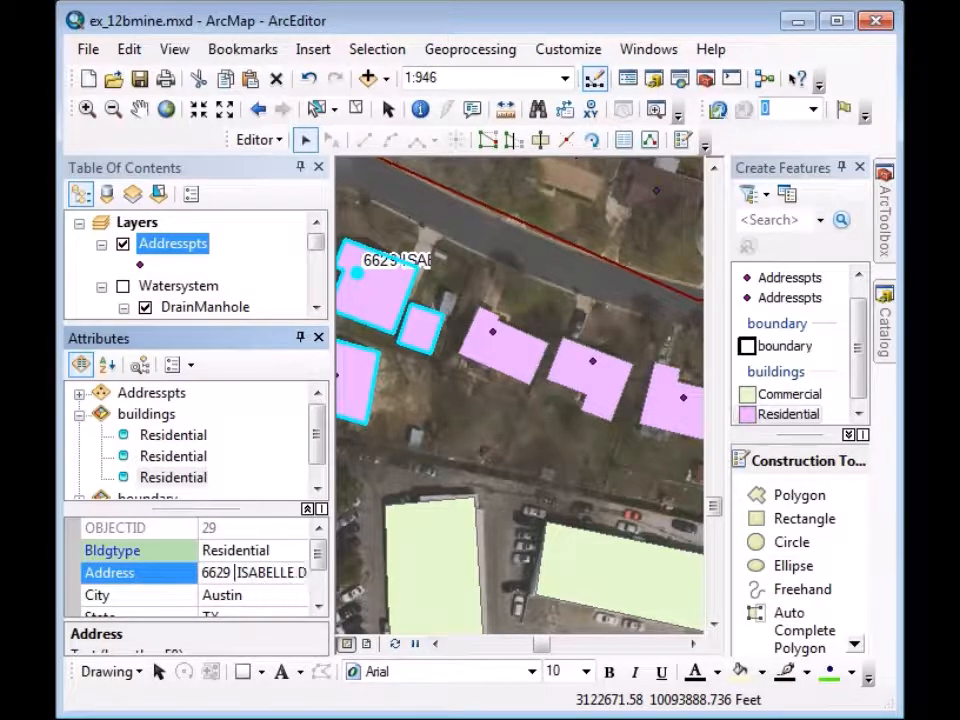
pyautogui.press('Return')
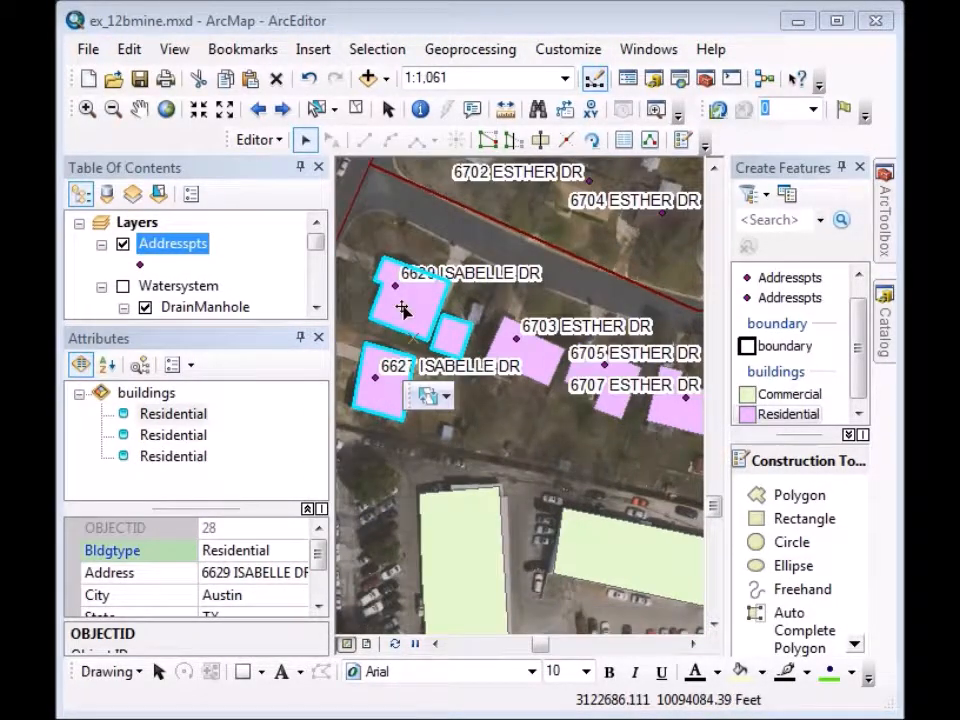
pyautogui.click(140, 112)
pyautogui.moveTo(642, 496); pyautogui.dragTo(499, 463)
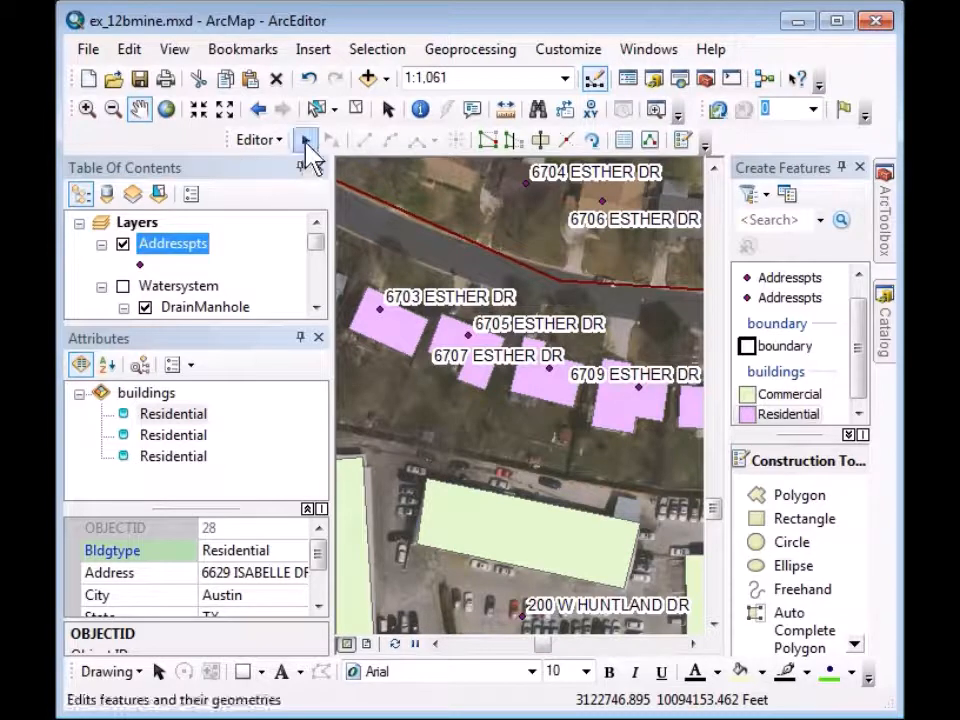
pyautogui.click(305, 140)
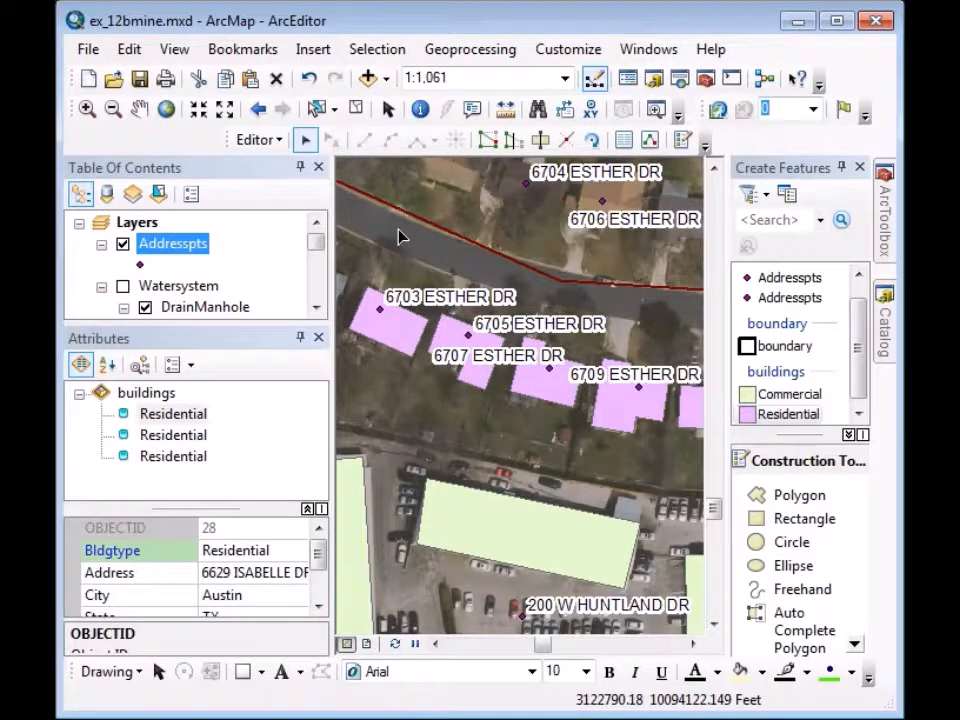
pyautogui.click(412, 240)
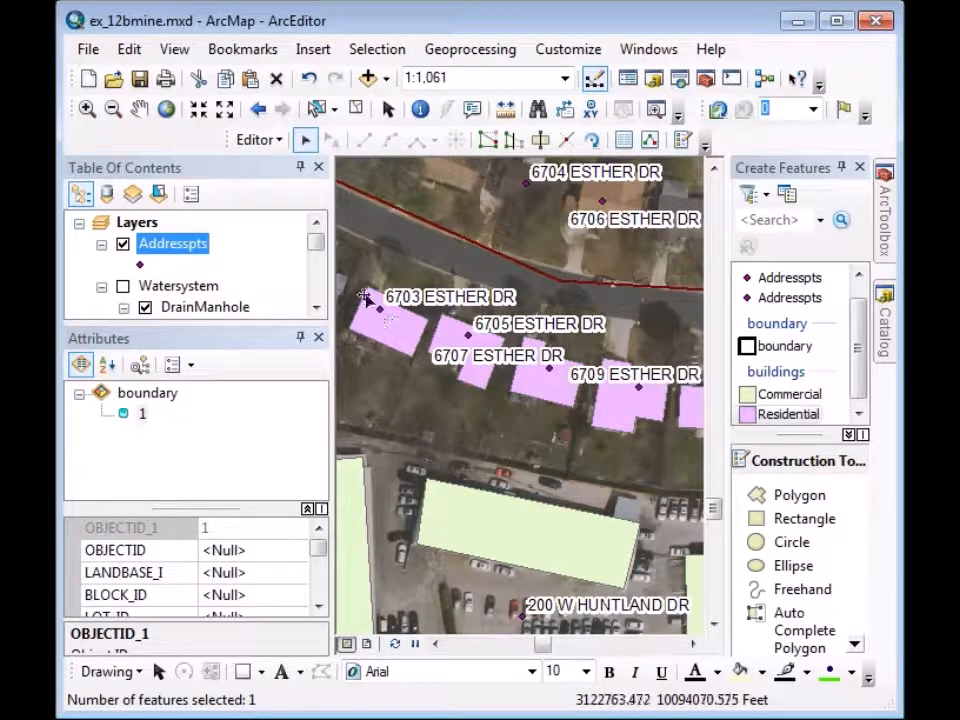
pyautogui.click(387, 325)
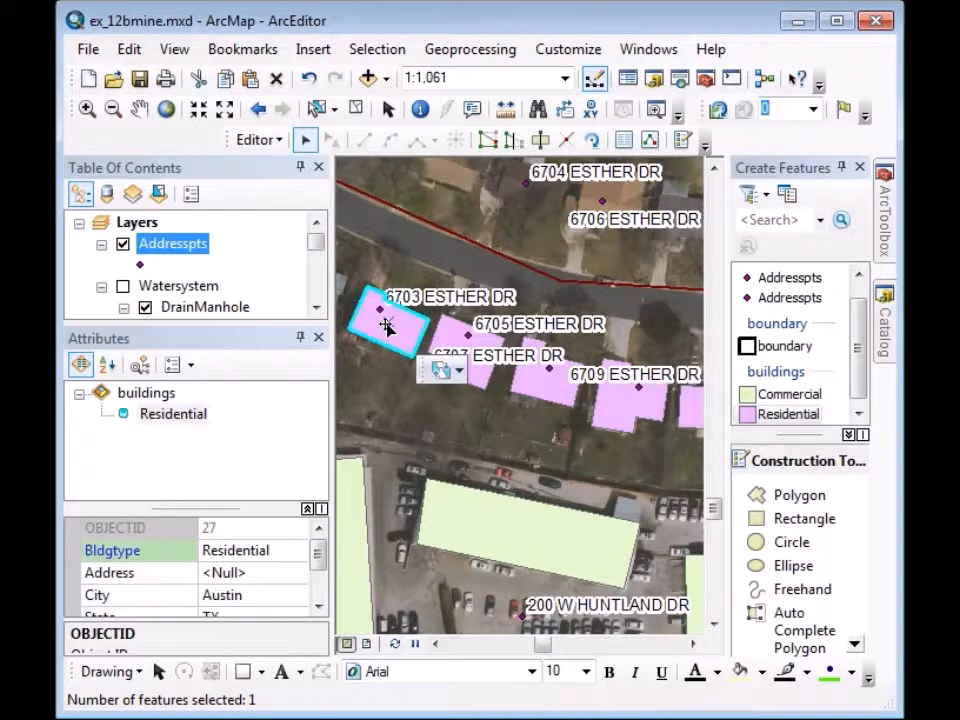
pyautogui.keyDown('shift'); pyautogui.click(446, 338); pyautogui.keyUp('shift')
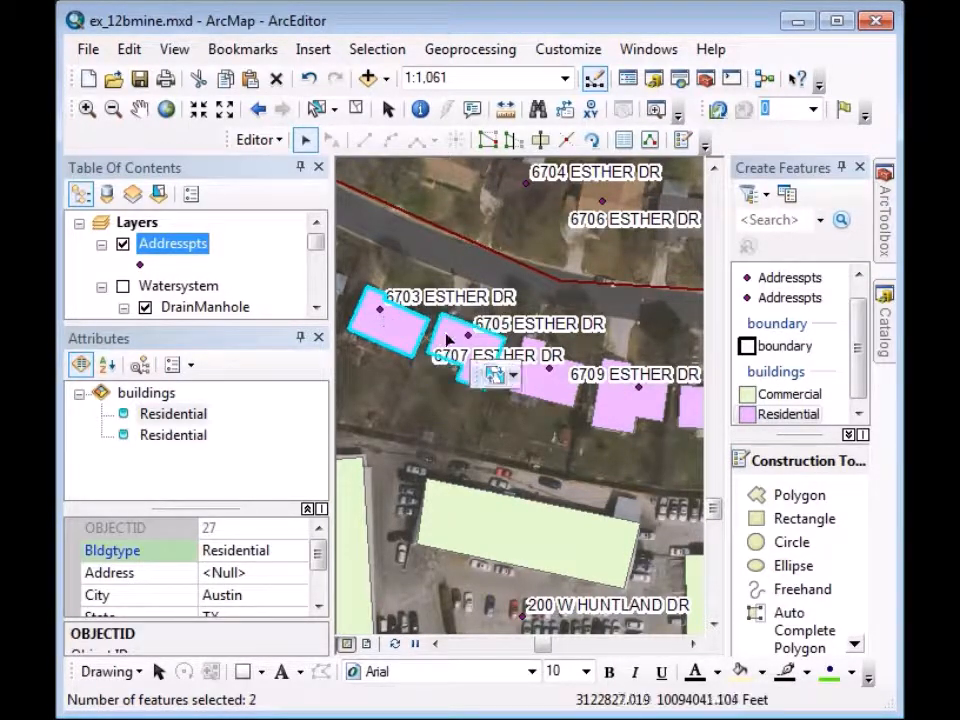
pyautogui.keyDown('shift'); pyautogui.click(551, 394); pyautogui.keyUp('shift')
pyautogui.keyDown('shift'); pyautogui.click(615, 408); pyautogui.keyUp('shift')
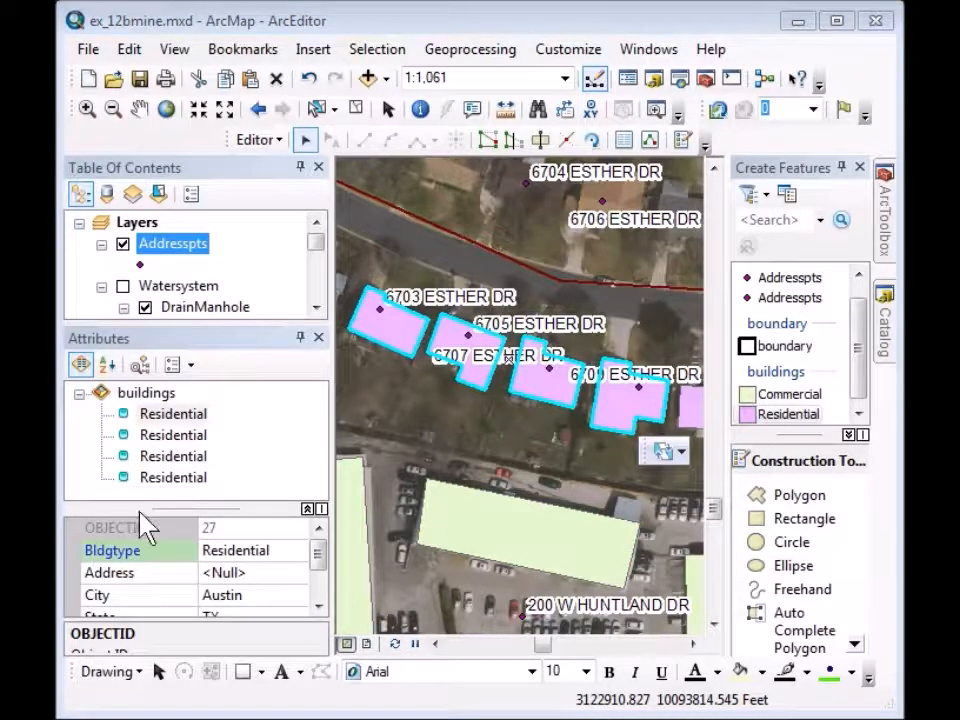
pyautogui.click(138, 395)
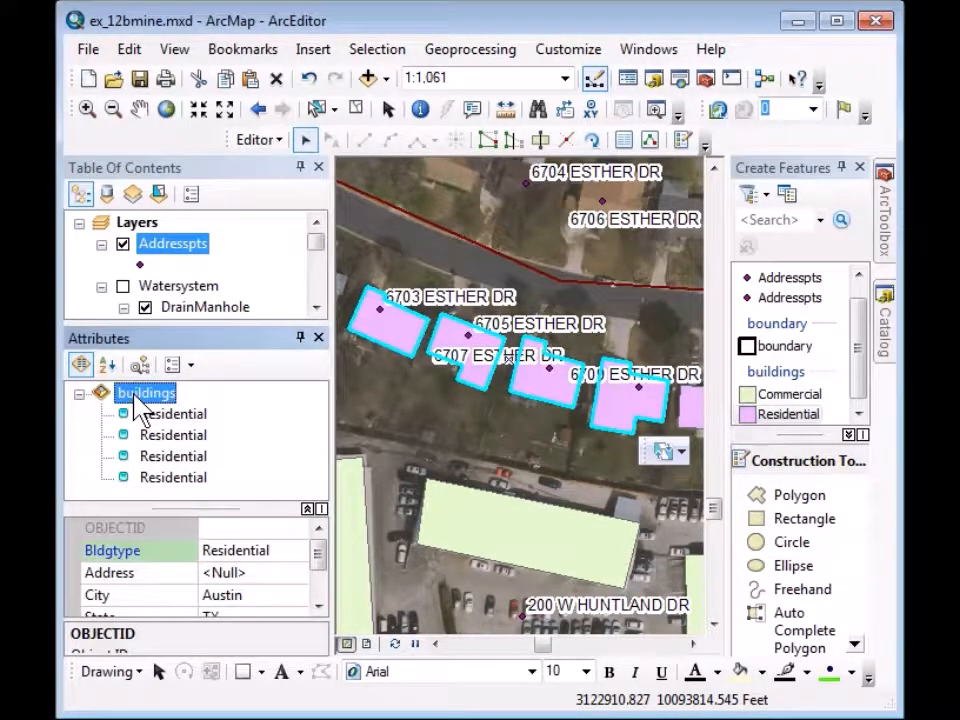
pyautogui.click(263, 574)
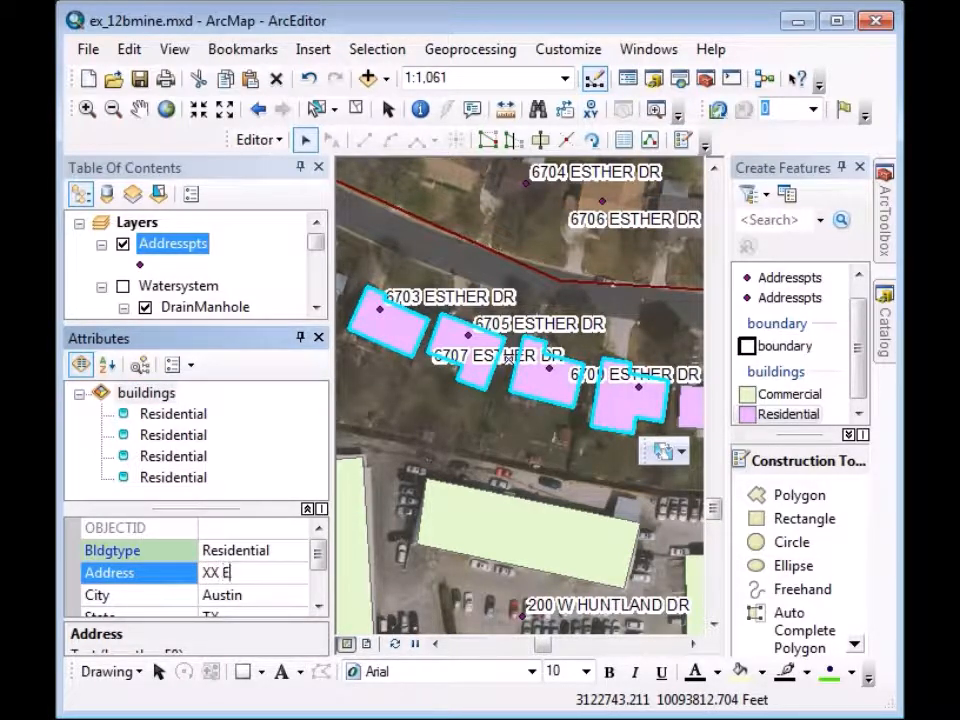
pyautogui.write('XX ESTHER DR')
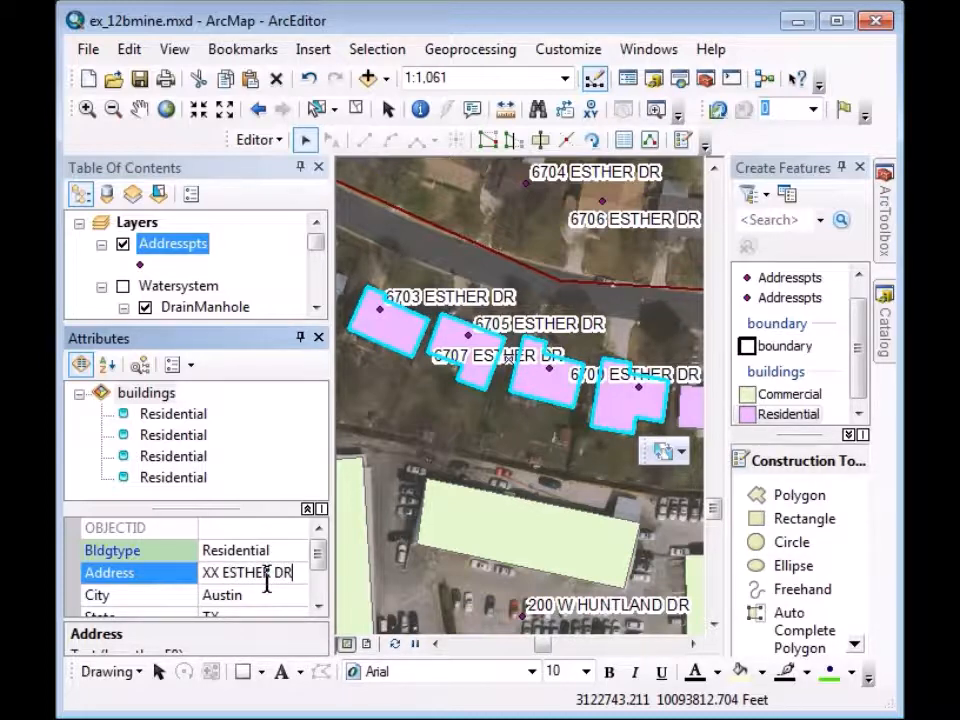
pyautogui.press('Return')
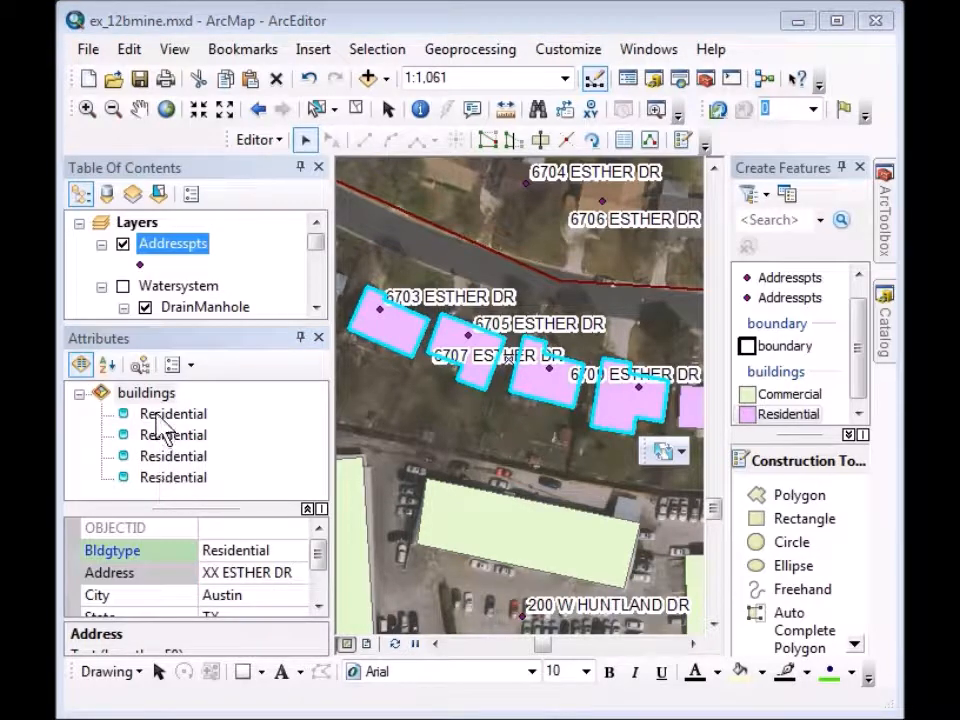
pyautogui.click(158, 418)
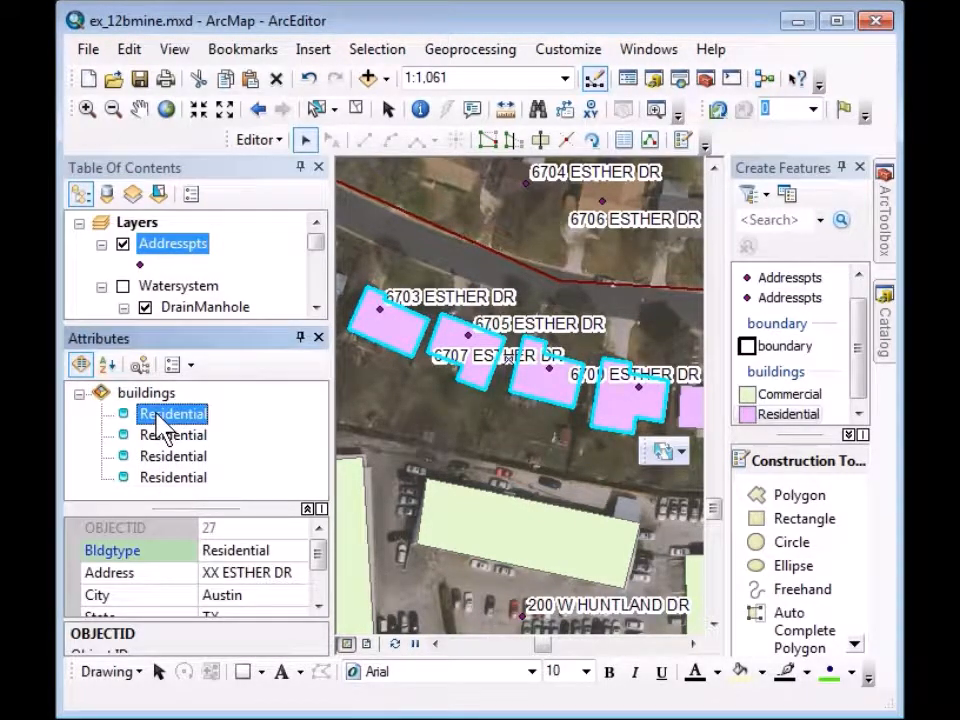
pyautogui.click(208, 574)
pyautogui.doubleClick(211, 572)
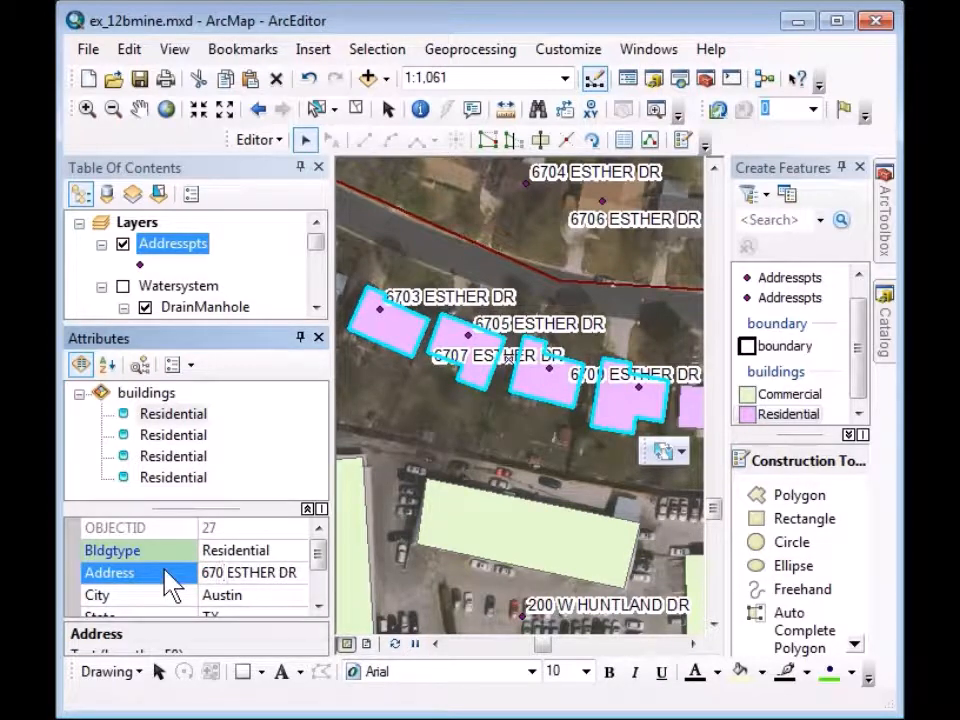
pyautogui.click(155, 437)
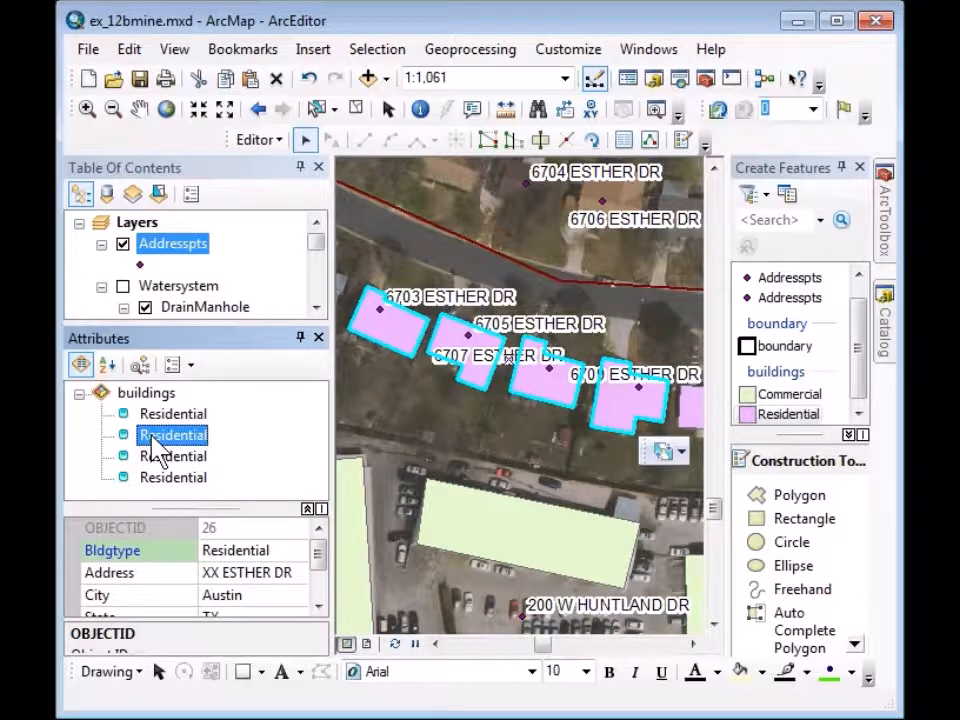
pyautogui.click(205, 572)
pyautogui.doubleClick(210, 572)
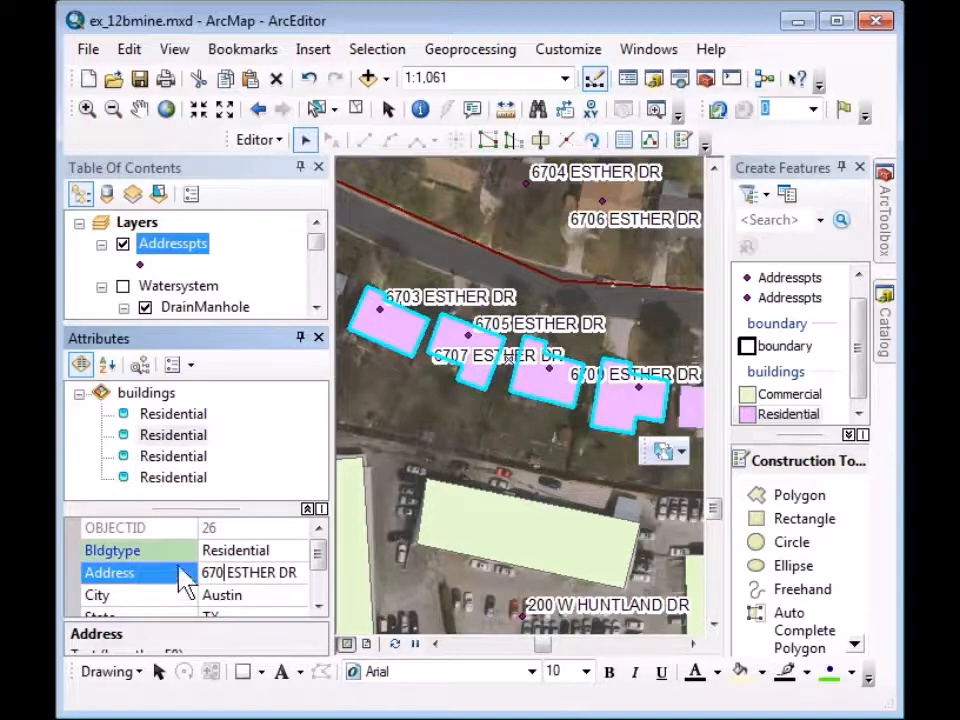
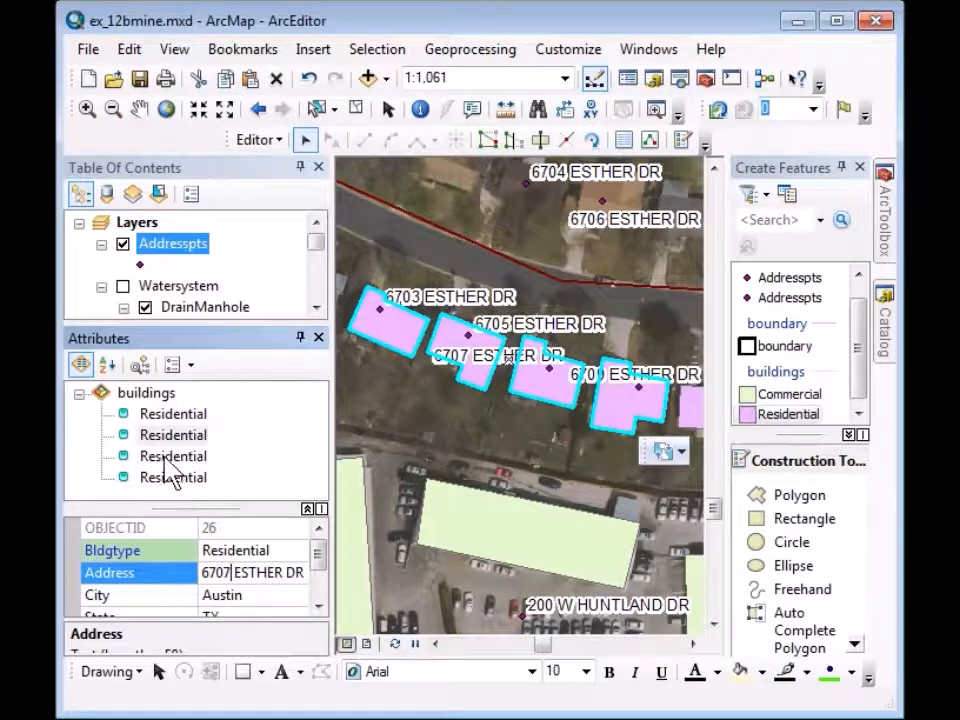
pyautogui.click(170, 457)
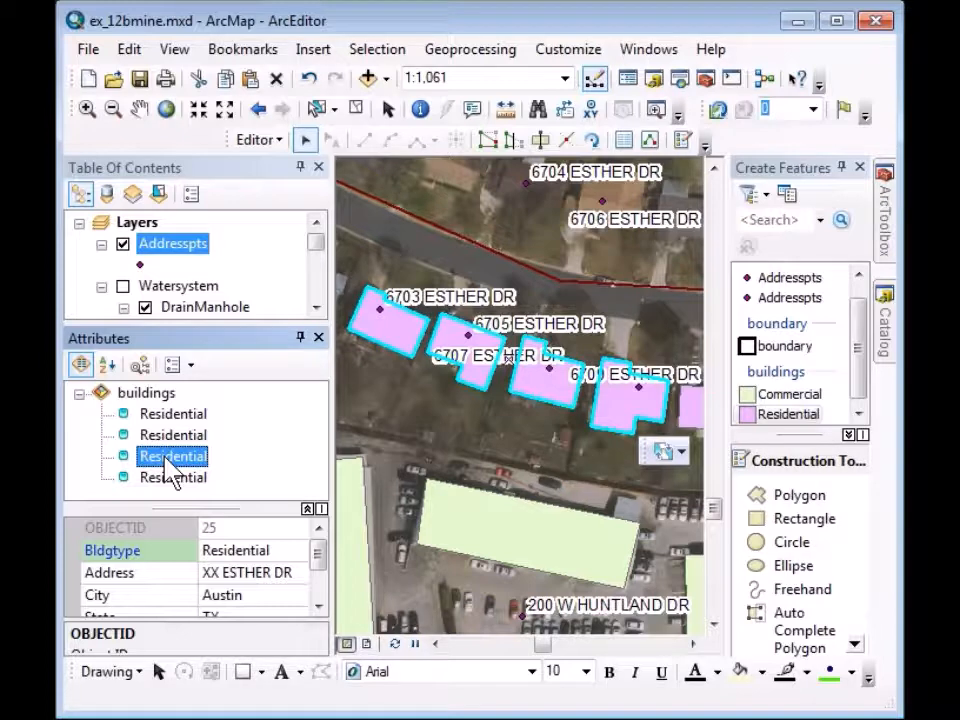
pyautogui.click(217, 570)
pyautogui.moveTo(217, 570); pyautogui.dragTo(183, 583)
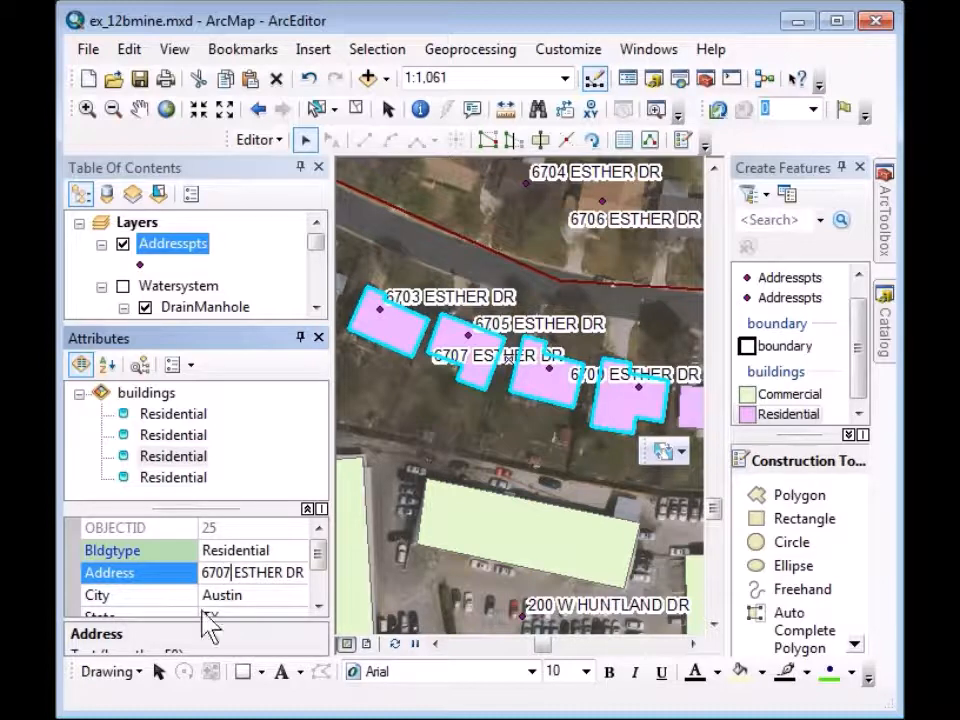
pyautogui.click(167, 480)
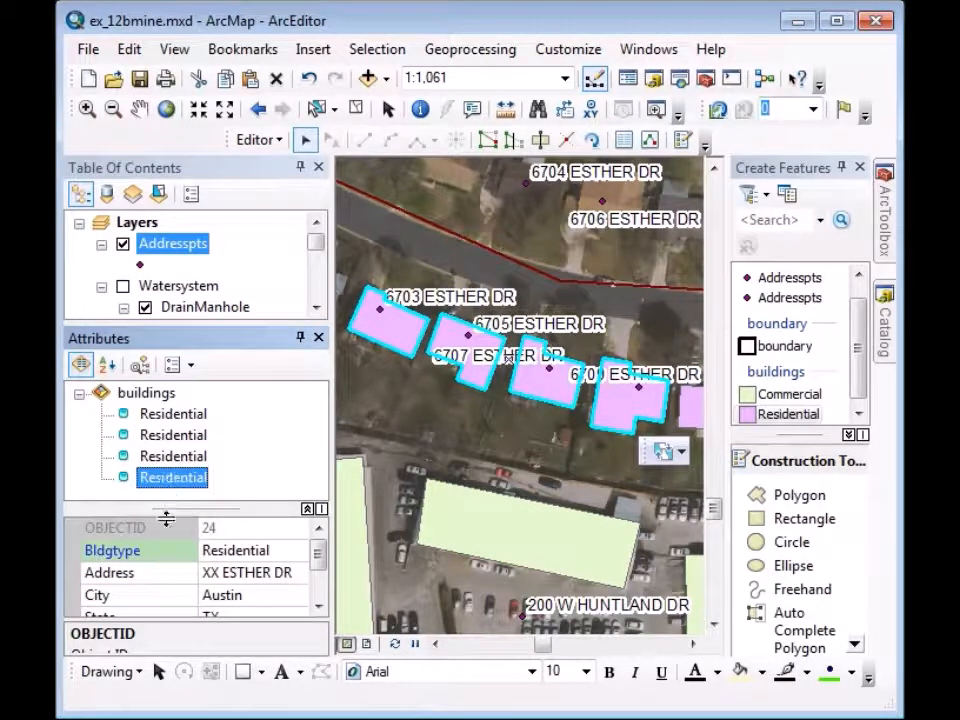
pyautogui.click(208, 572)
pyautogui.doubleClick(212, 572)
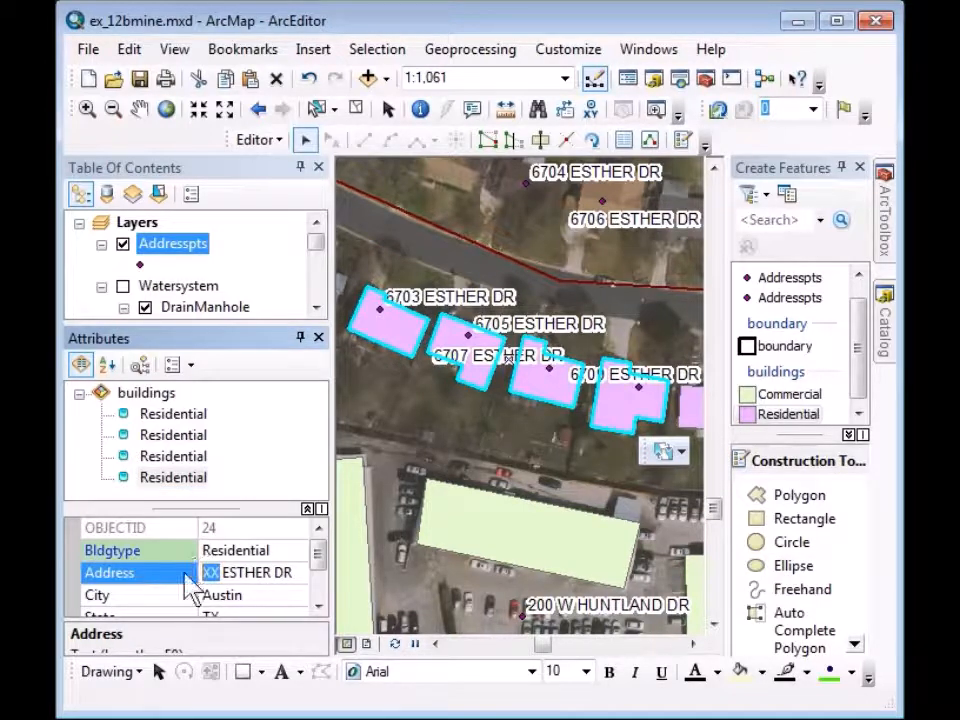
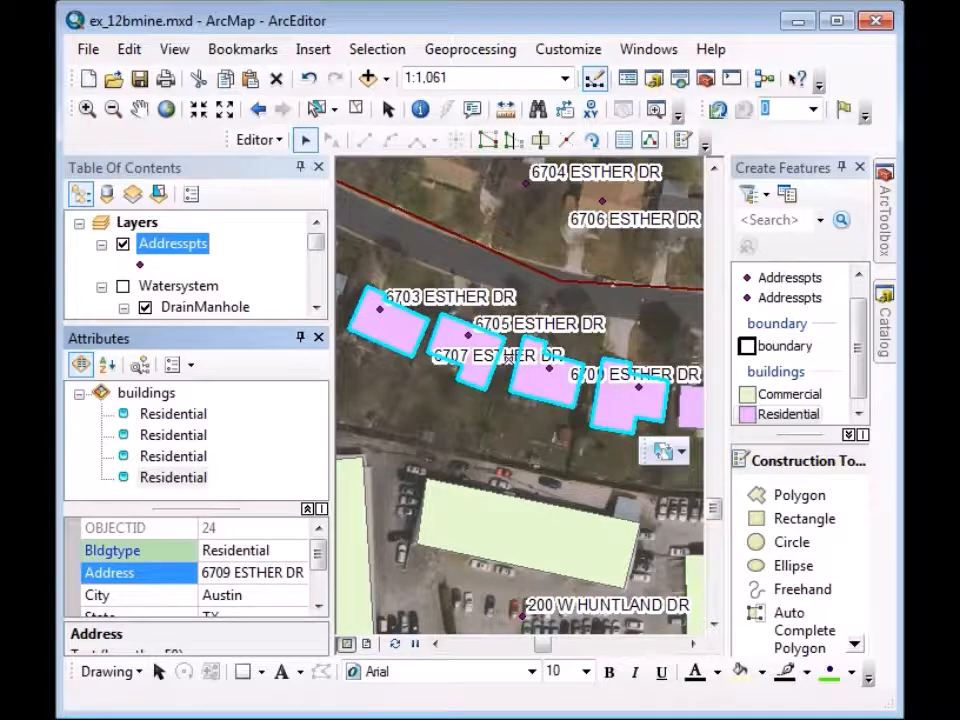
pyautogui.press('Tab')
pyautogui.press('Return')
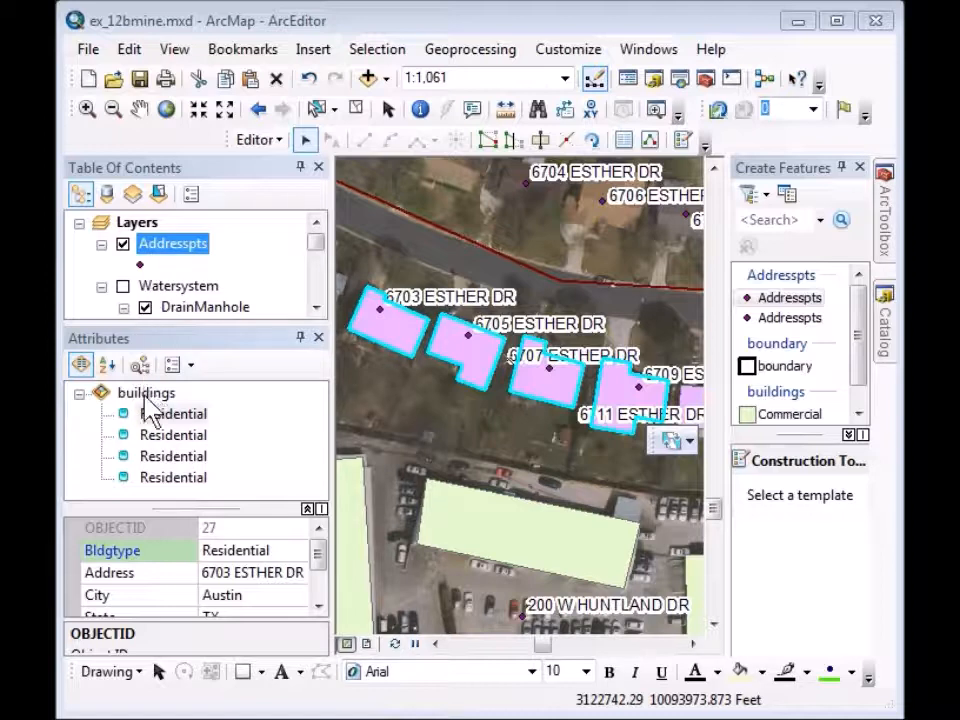
pyautogui.rightClick(146, 395)
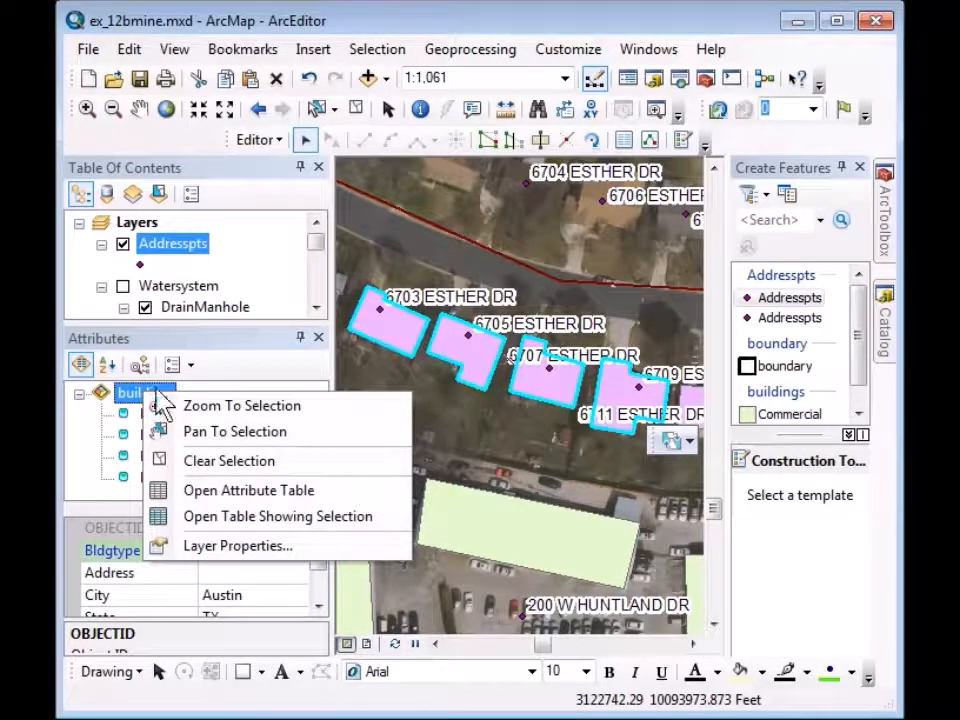
pyautogui.click(245, 495)
pyautogui.moveTo(323, 447); pyautogui.dragTo(401, 447)
pyautogui.moveTo(793, 242); pyautogui.dragTo(791, 191)
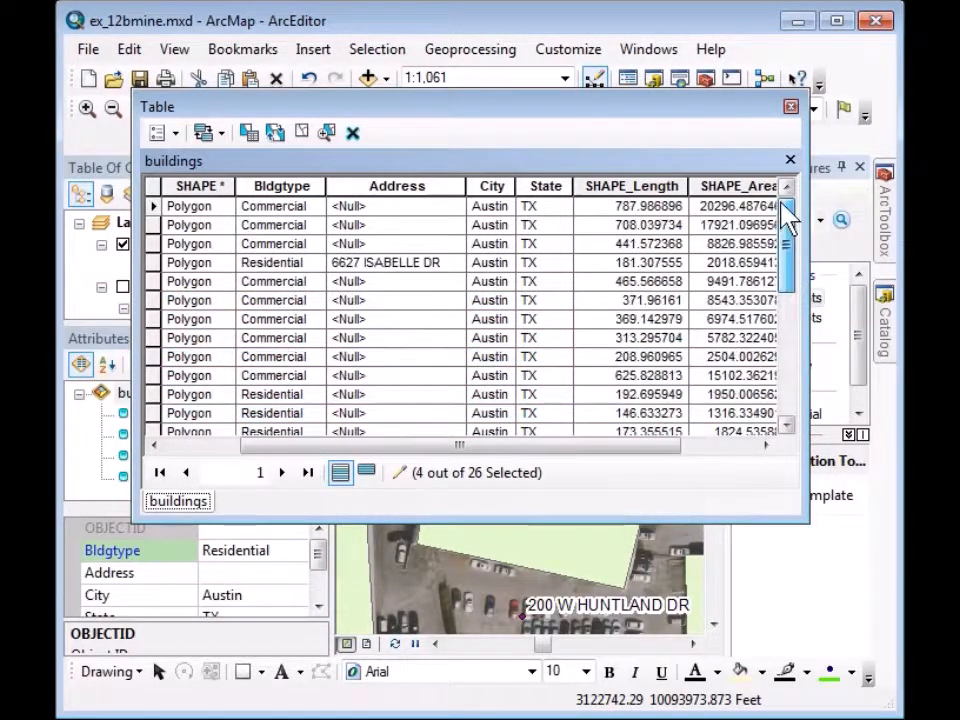
pyautogui.click(790, 107)
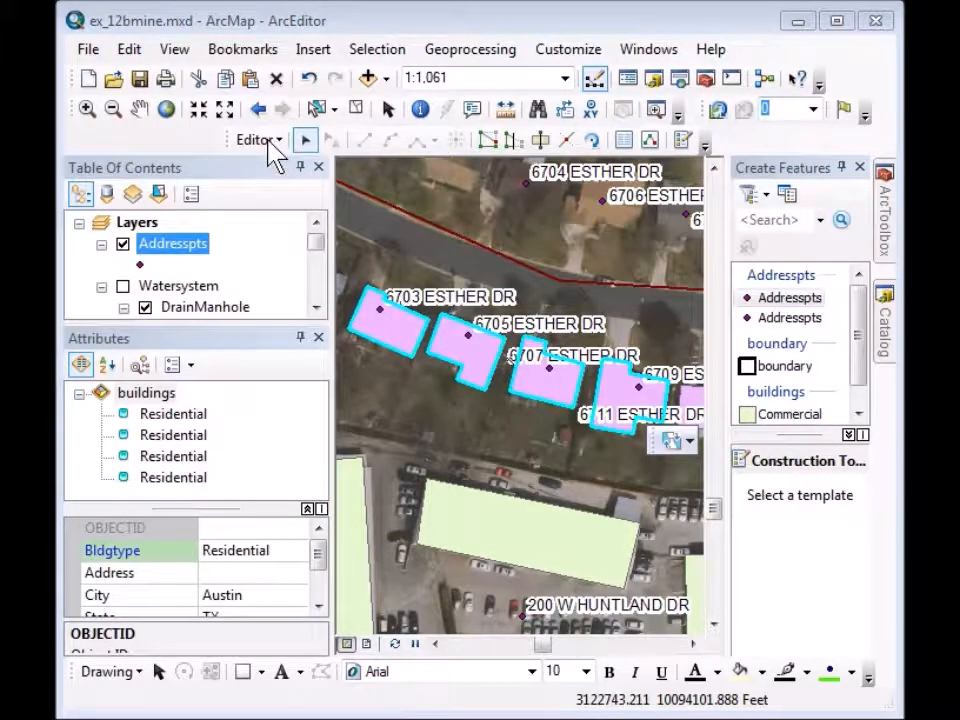
# Save the edits and the map document, then stop editing.
pyautogui.click(270, 143)
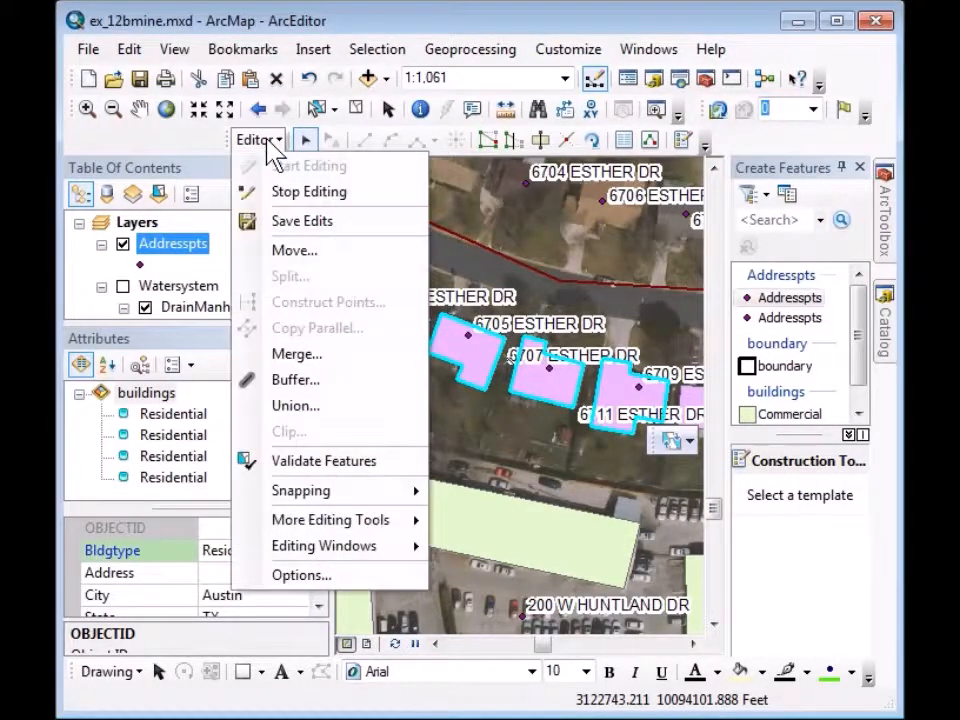
pyautogui.click(285, 224)
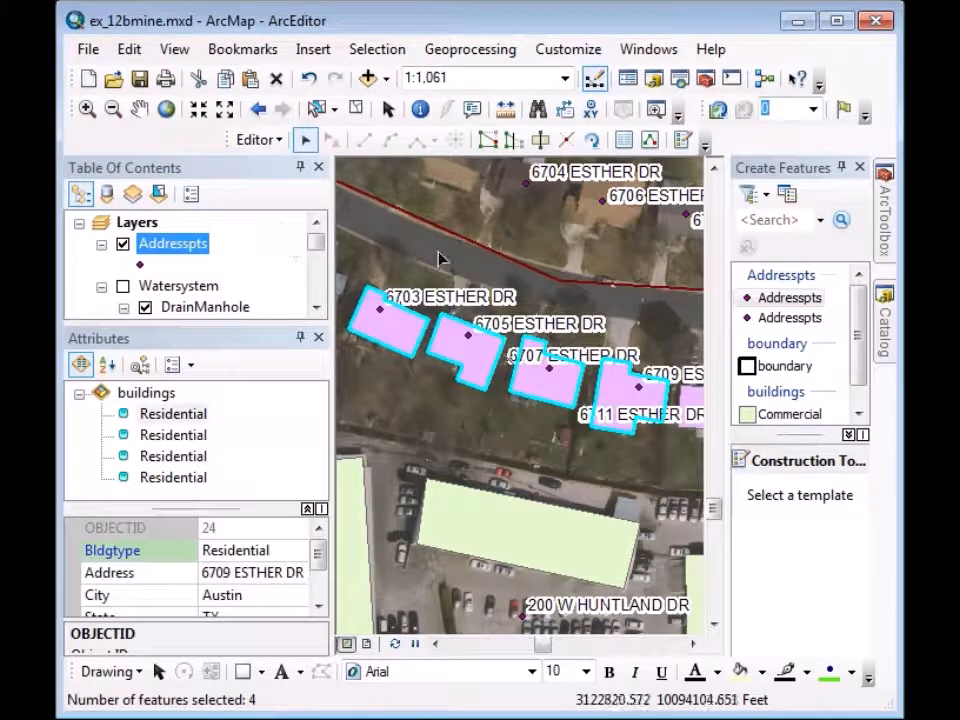
pyautogui.click(141, 80)
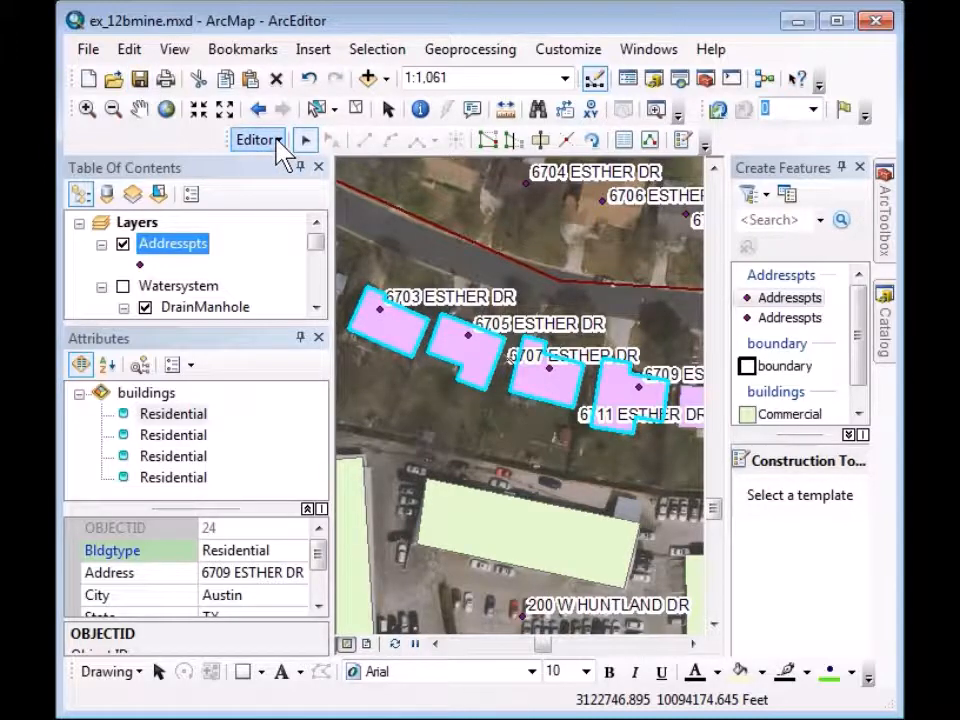
pyautogui.click(278, 141)
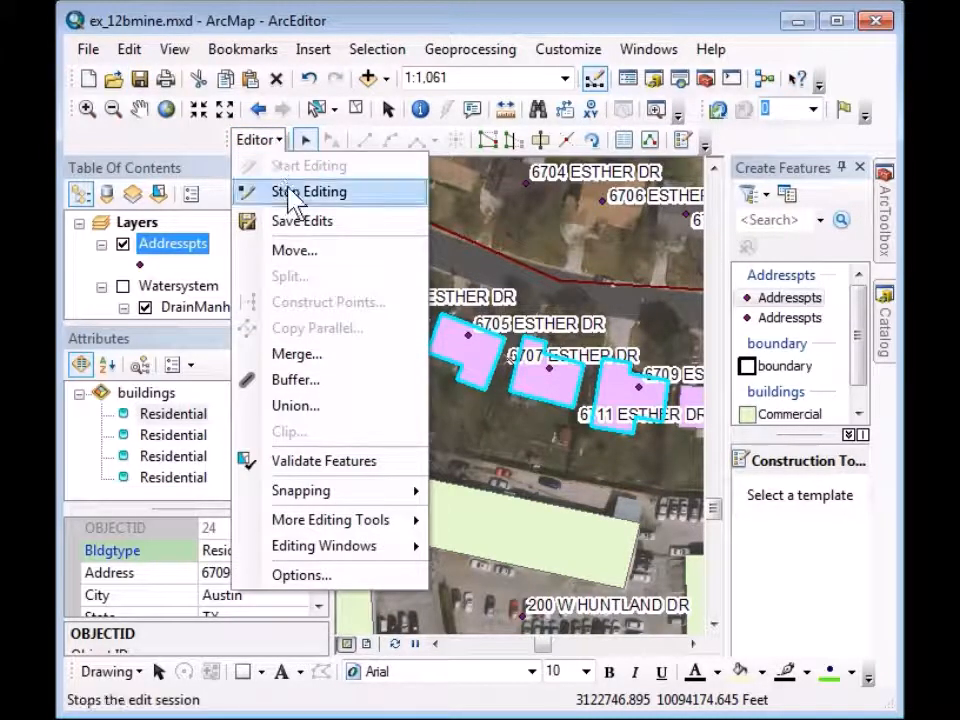
pyautogui.click(283, 192)
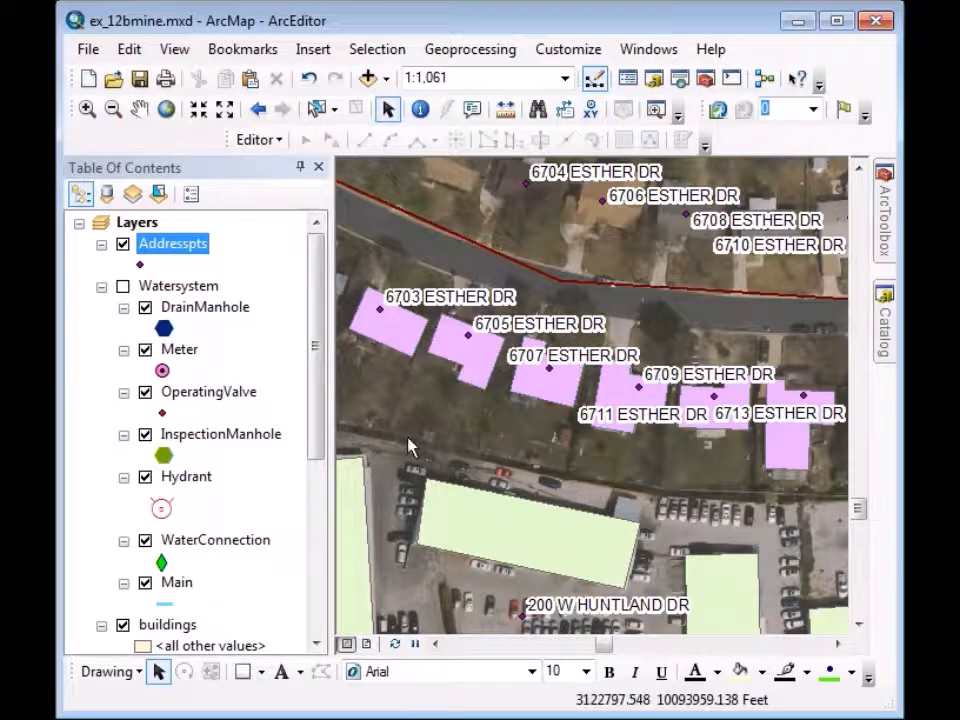